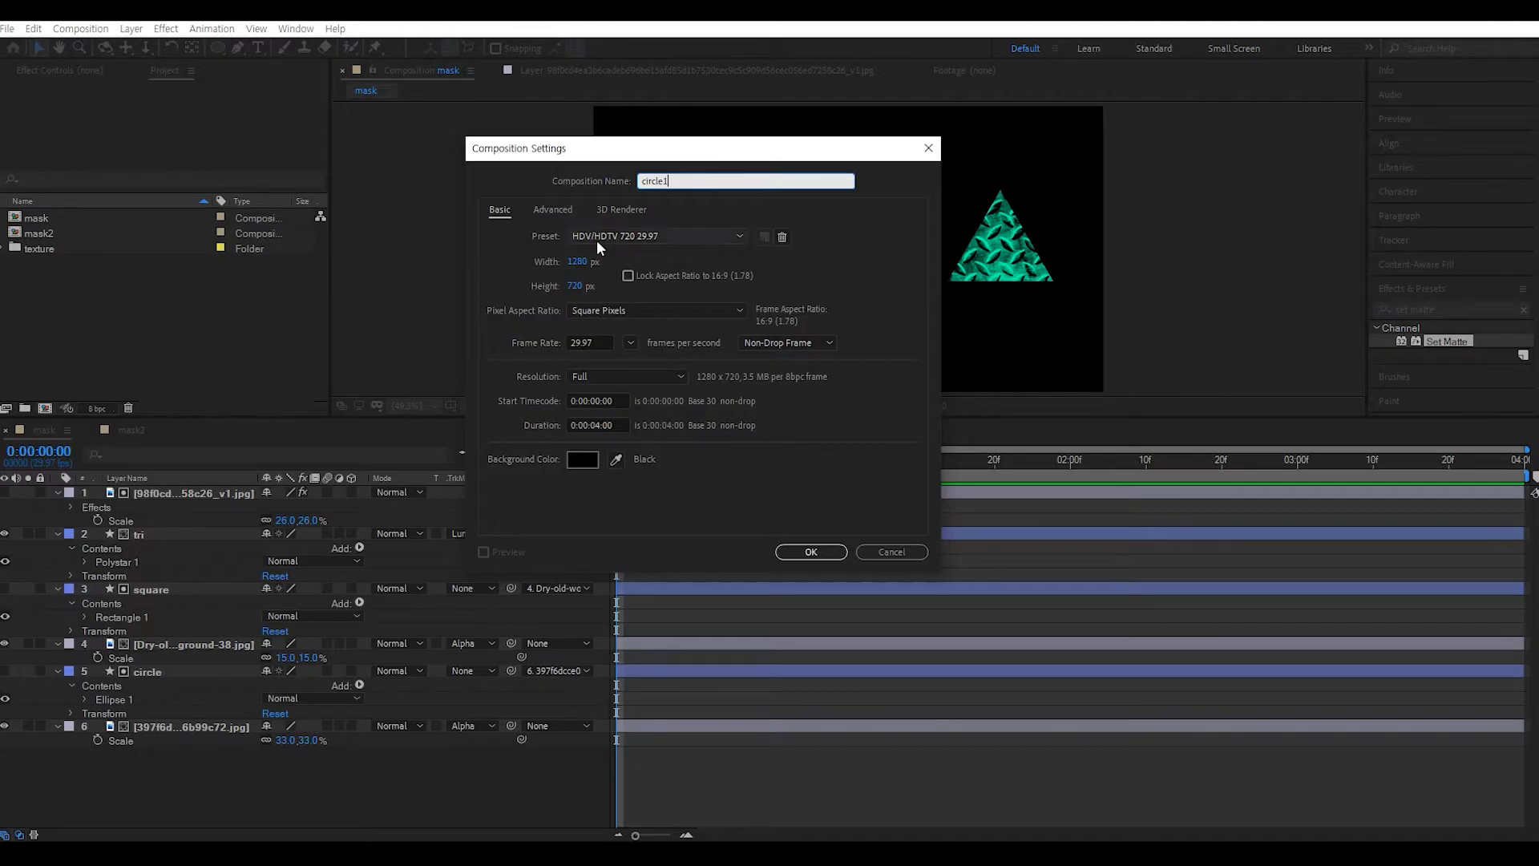
# - Set the new circle1 composition's duration to 6 seconds and create it
pyautogui.click(620, 425)
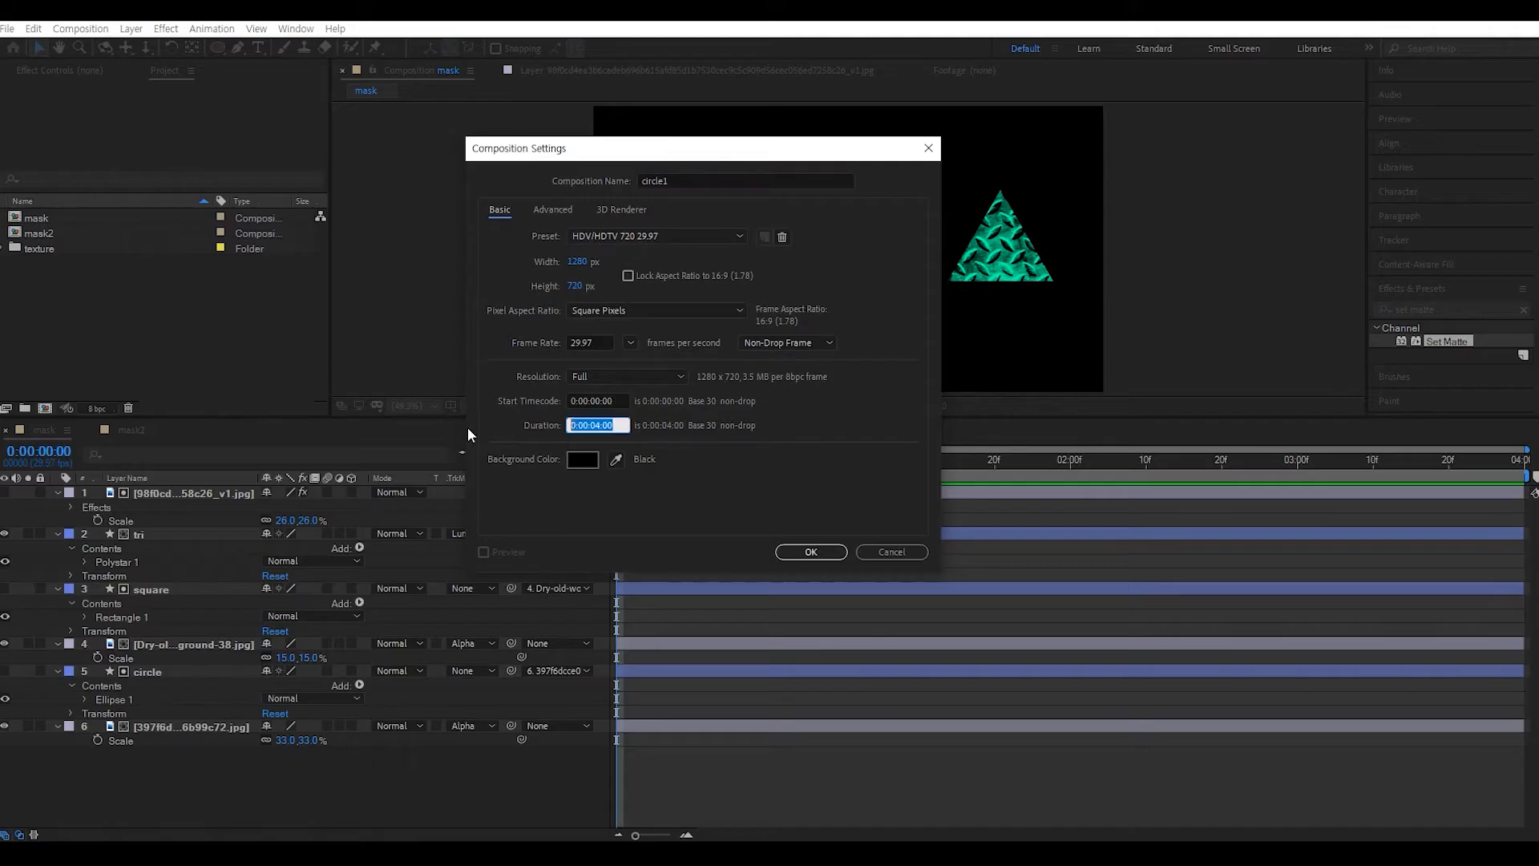
pyautogui.write('6')
pyautogui.press('Return')
# - Resize the circle1 composition to 400 px wide by 400 px high
pyautogui.hotkey('ctrl', 'k')
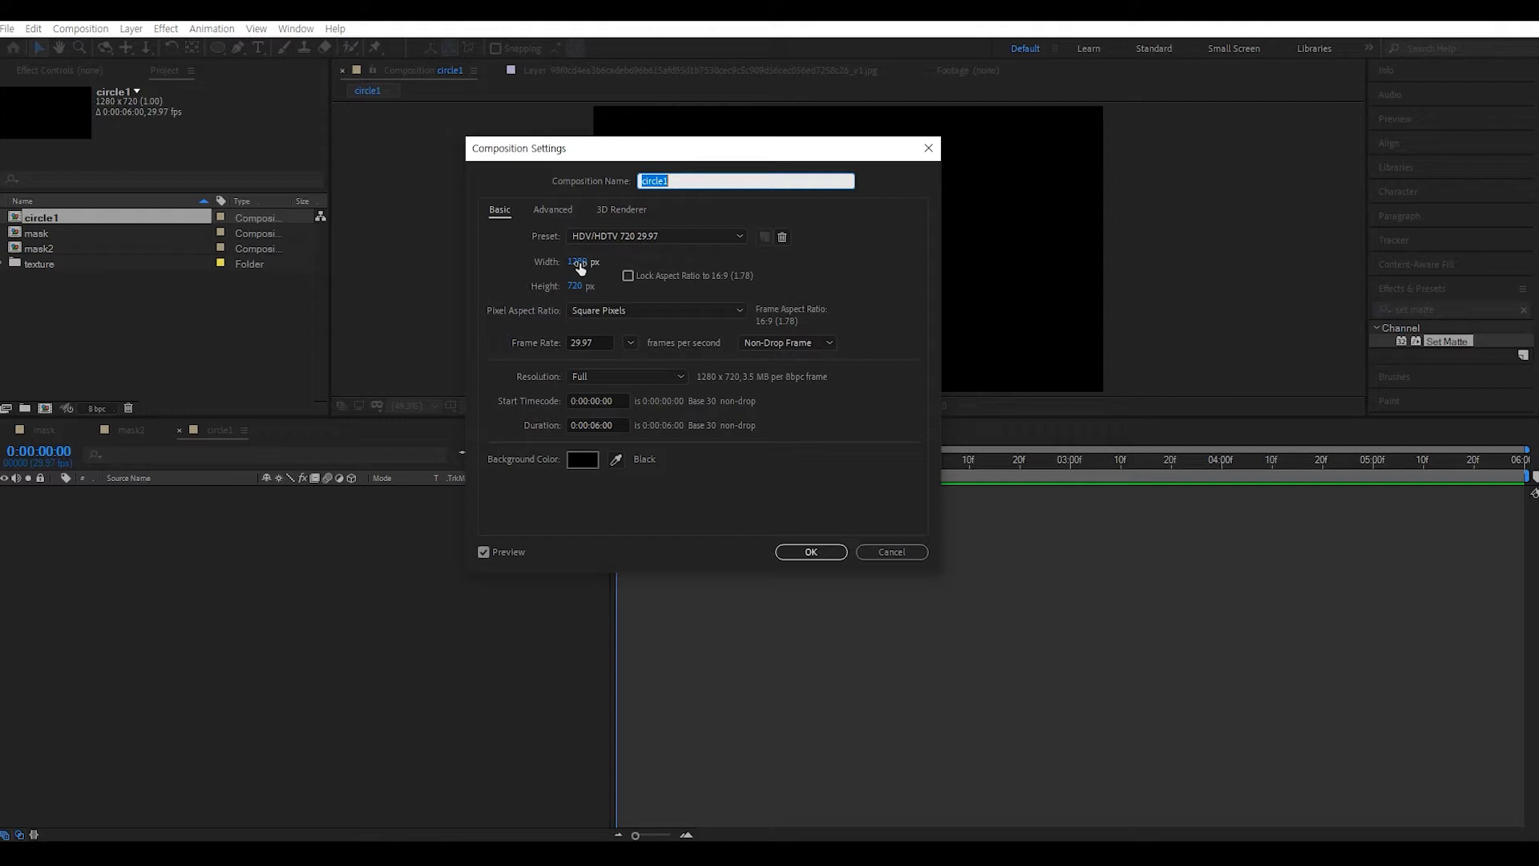
pyautogui.click(578, 263)
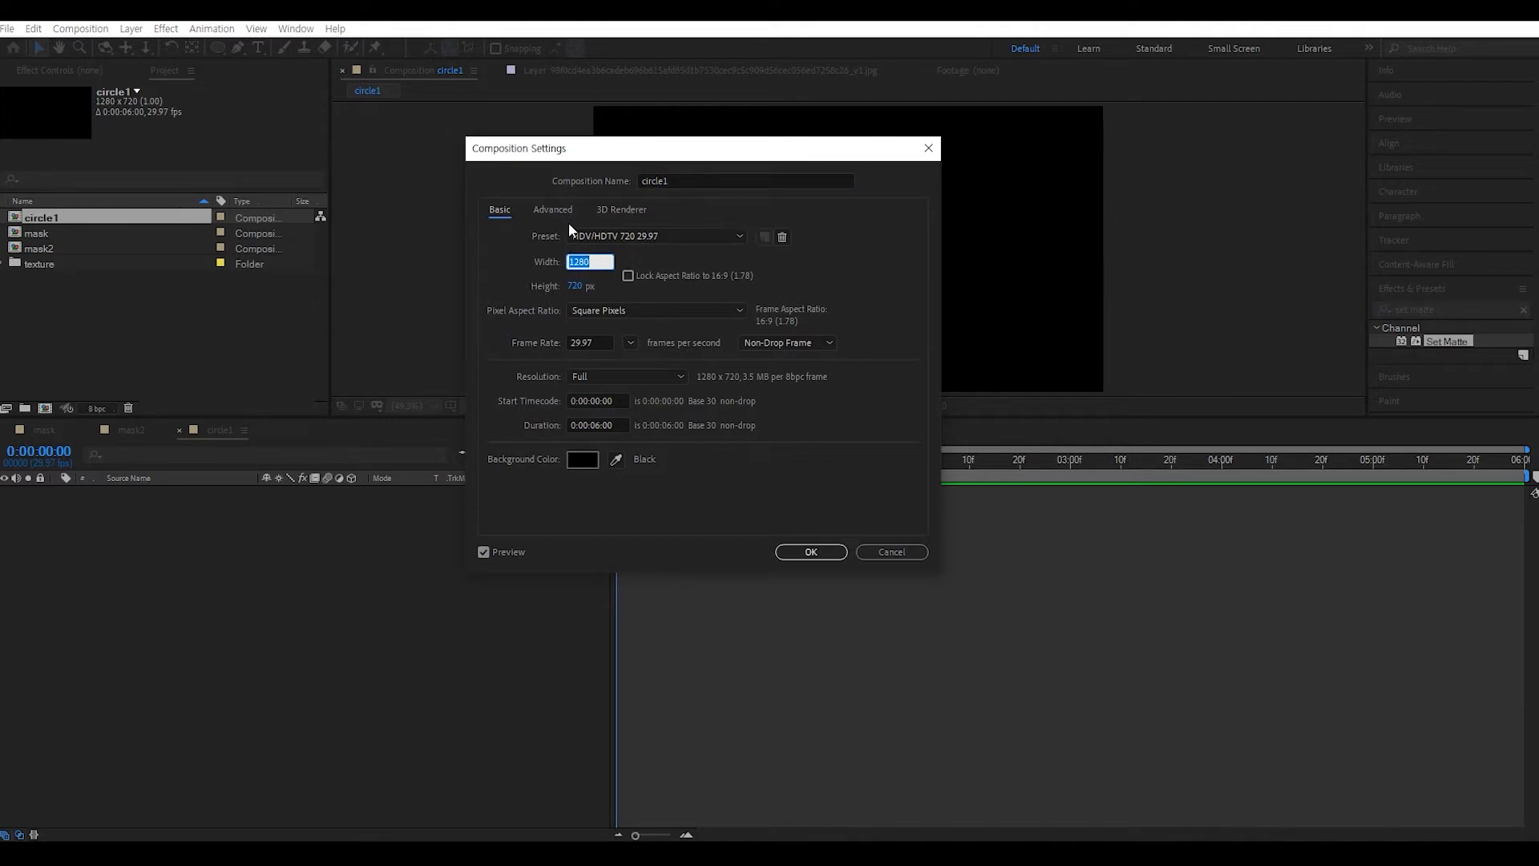
pyautogui.write('400')
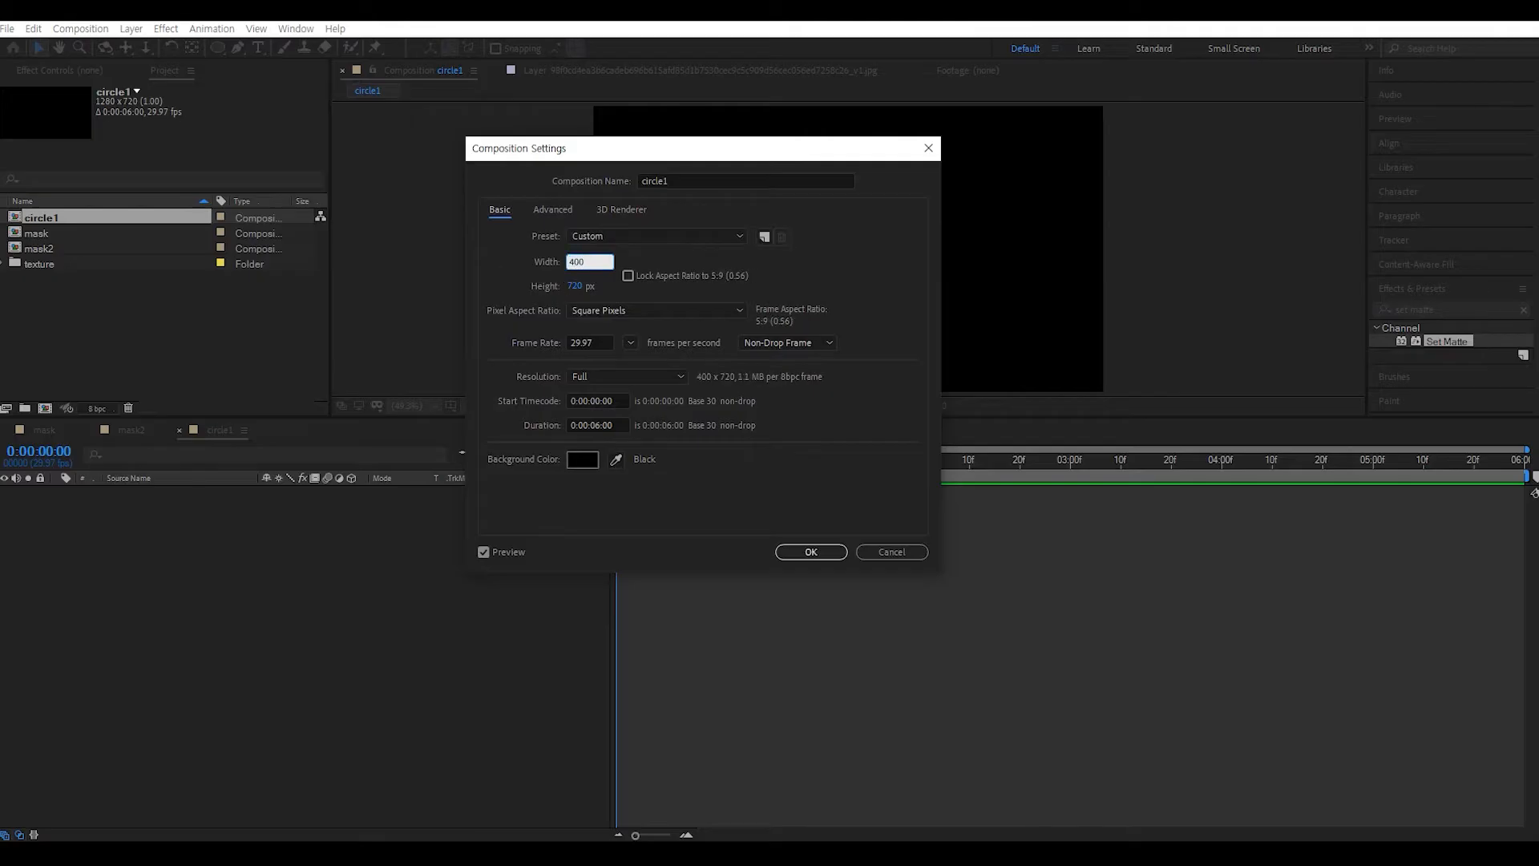
pyautogui.click(574, 285)
pyautogui.write('400')
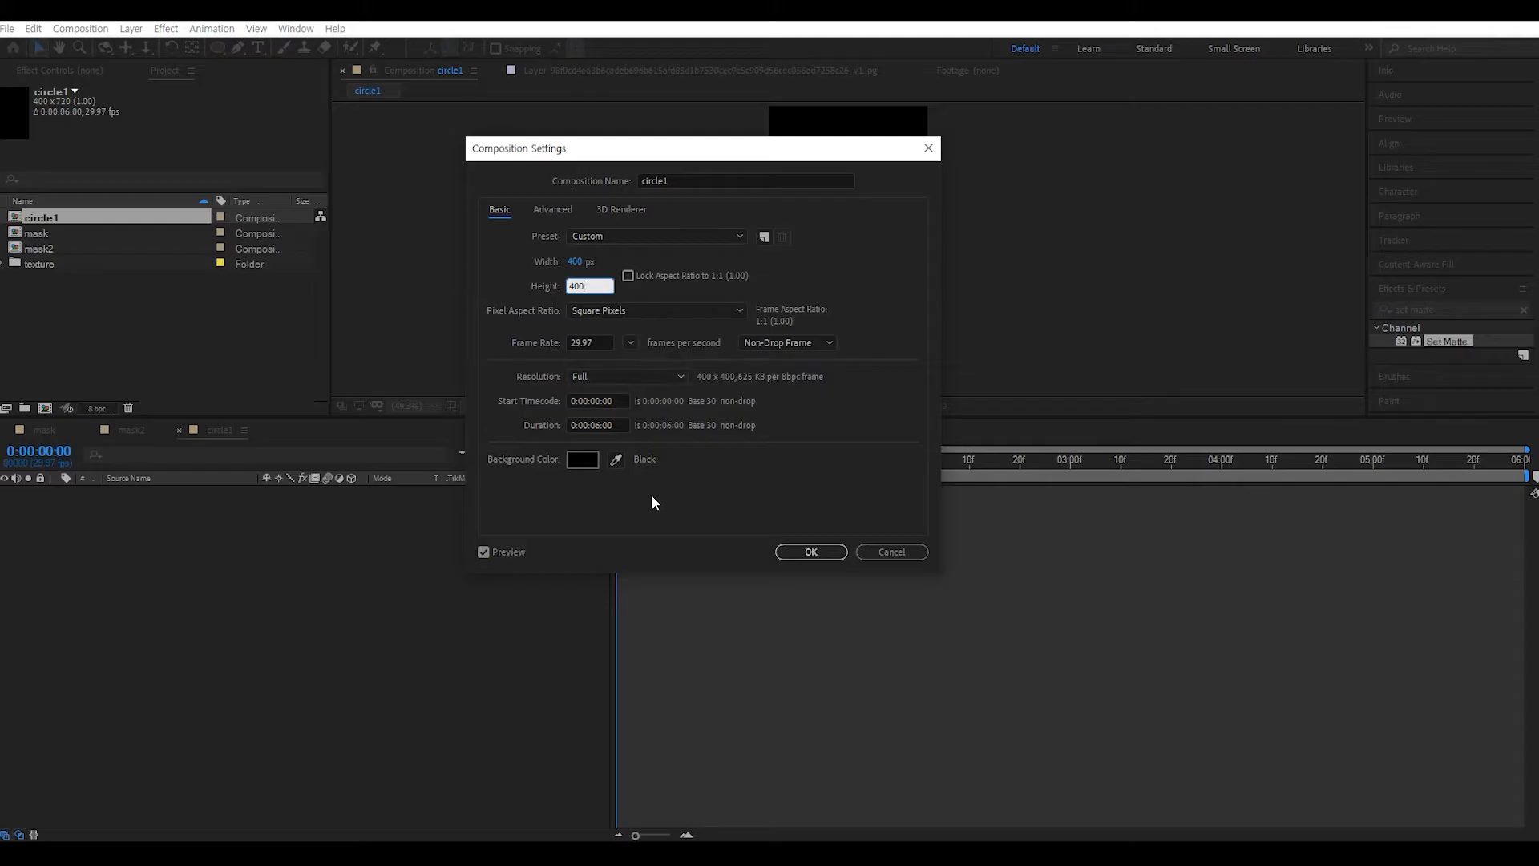
pyautogui.click(632, 489)
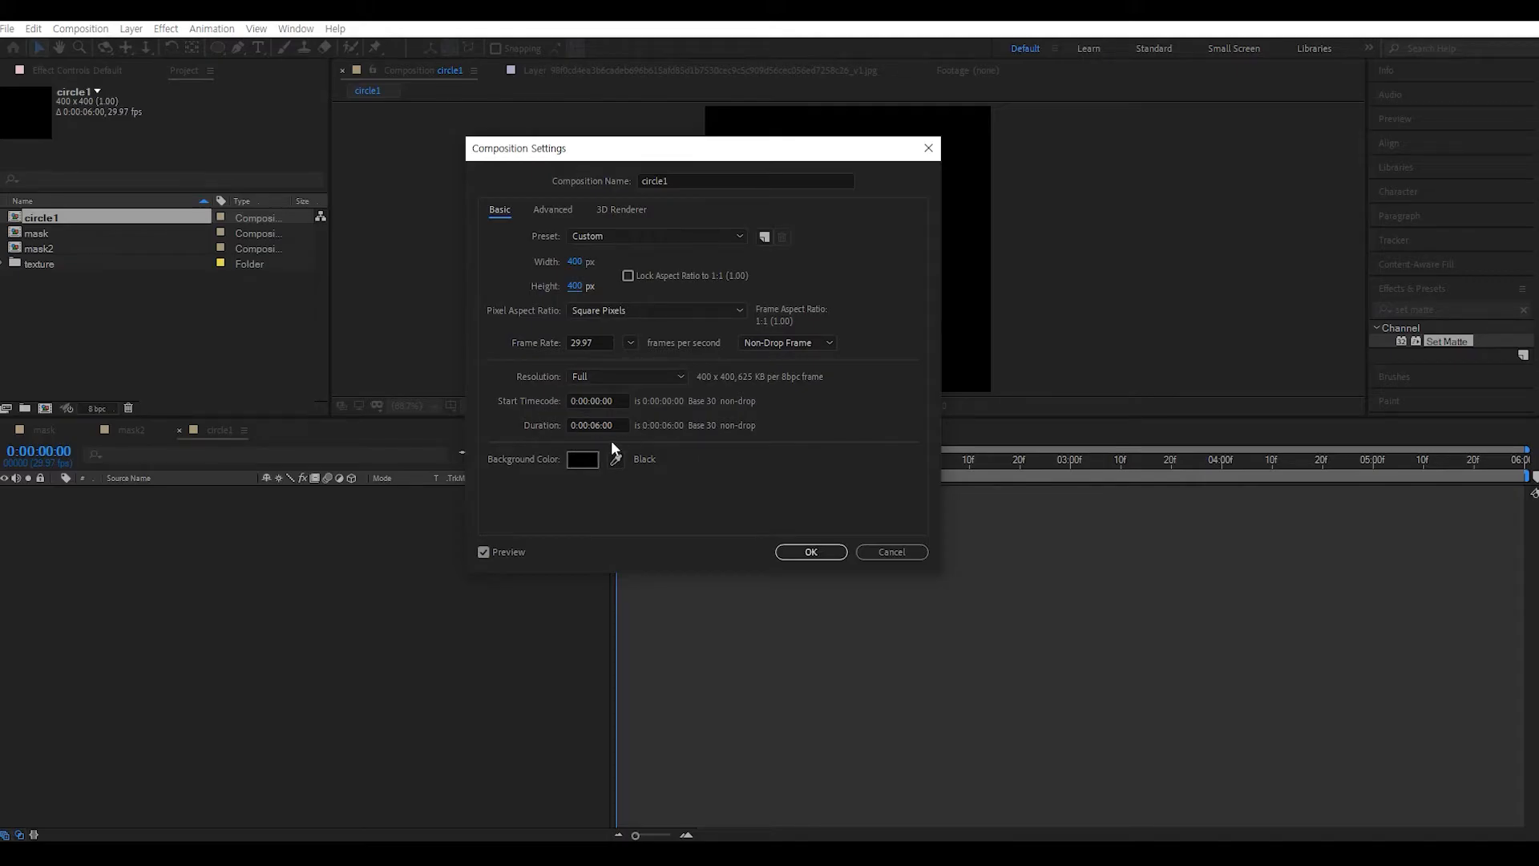
pyautogui.click(819, 553)
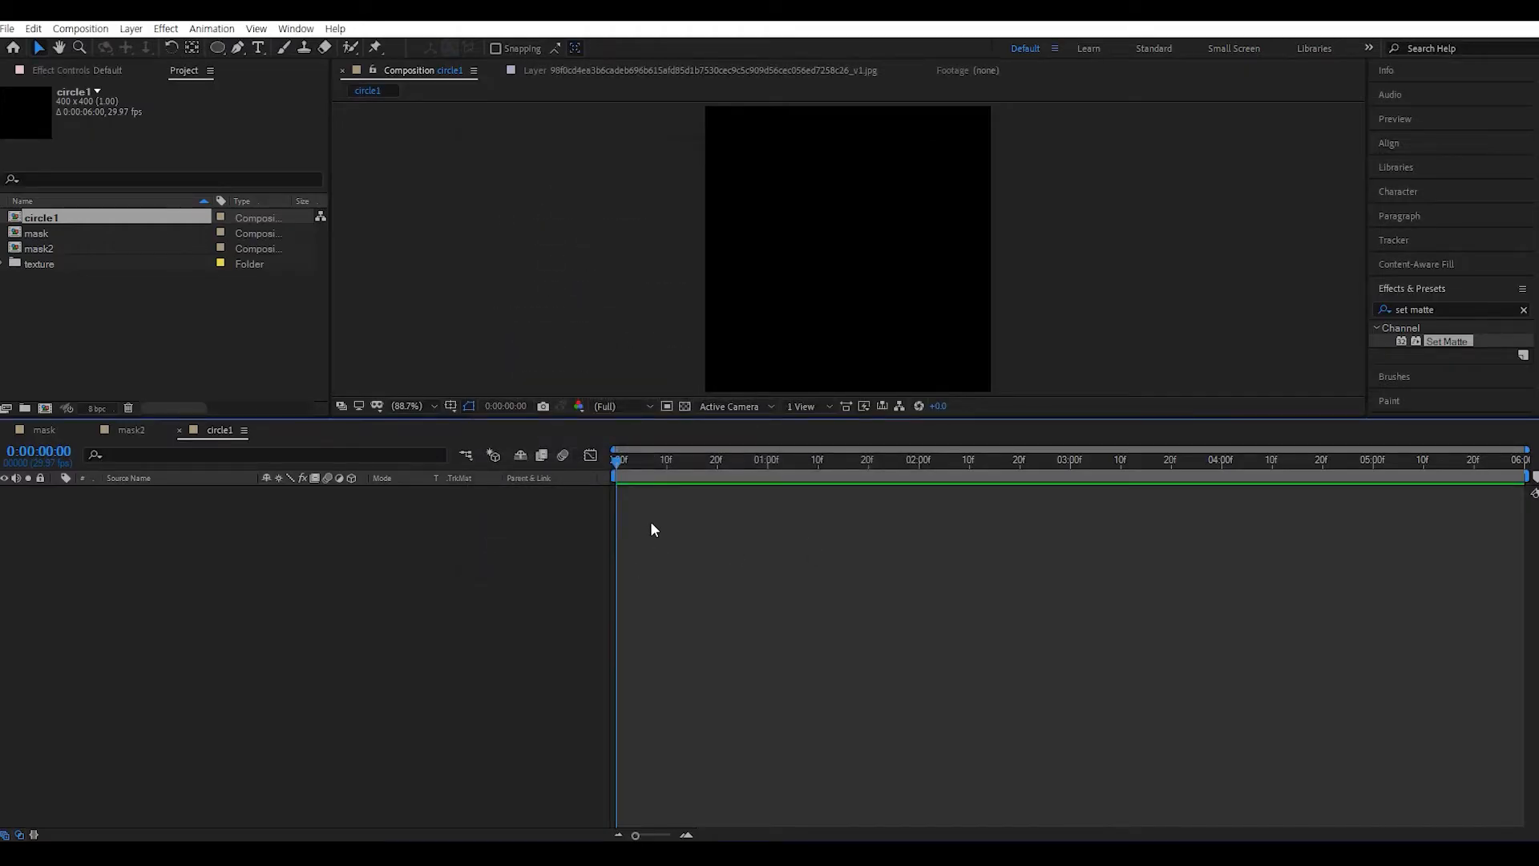
# - Hide the timeline's Mode and track matte columns and enlarge the composition viewer by shrinking the timeline
pyautogui.click(19, 834)
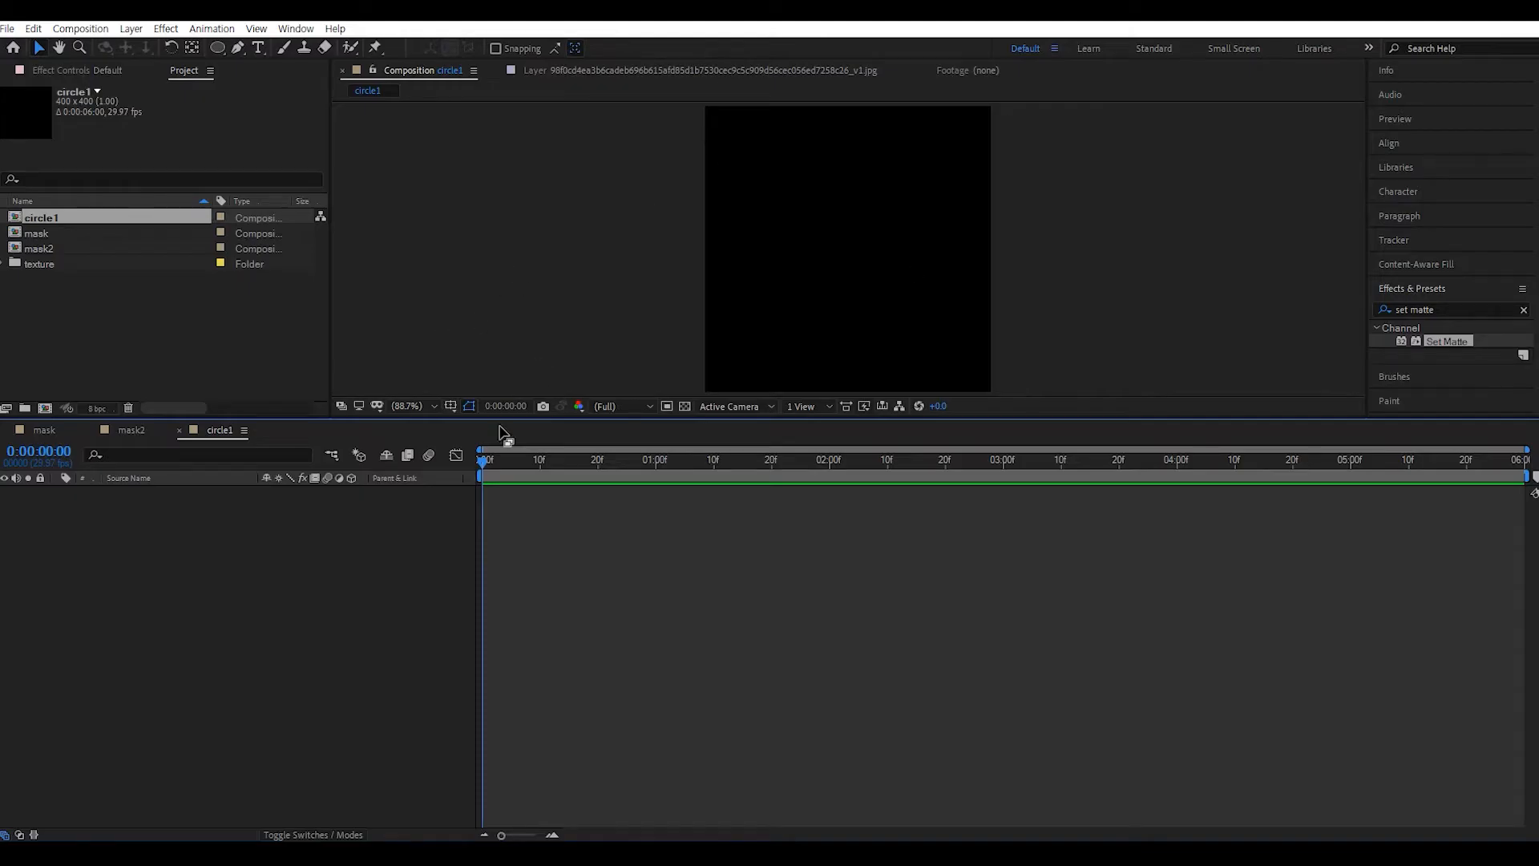
pyautogui.moveTo(416, 416); pyautogui.dragTo(406, 484)
pyautogui.click(223, 373)
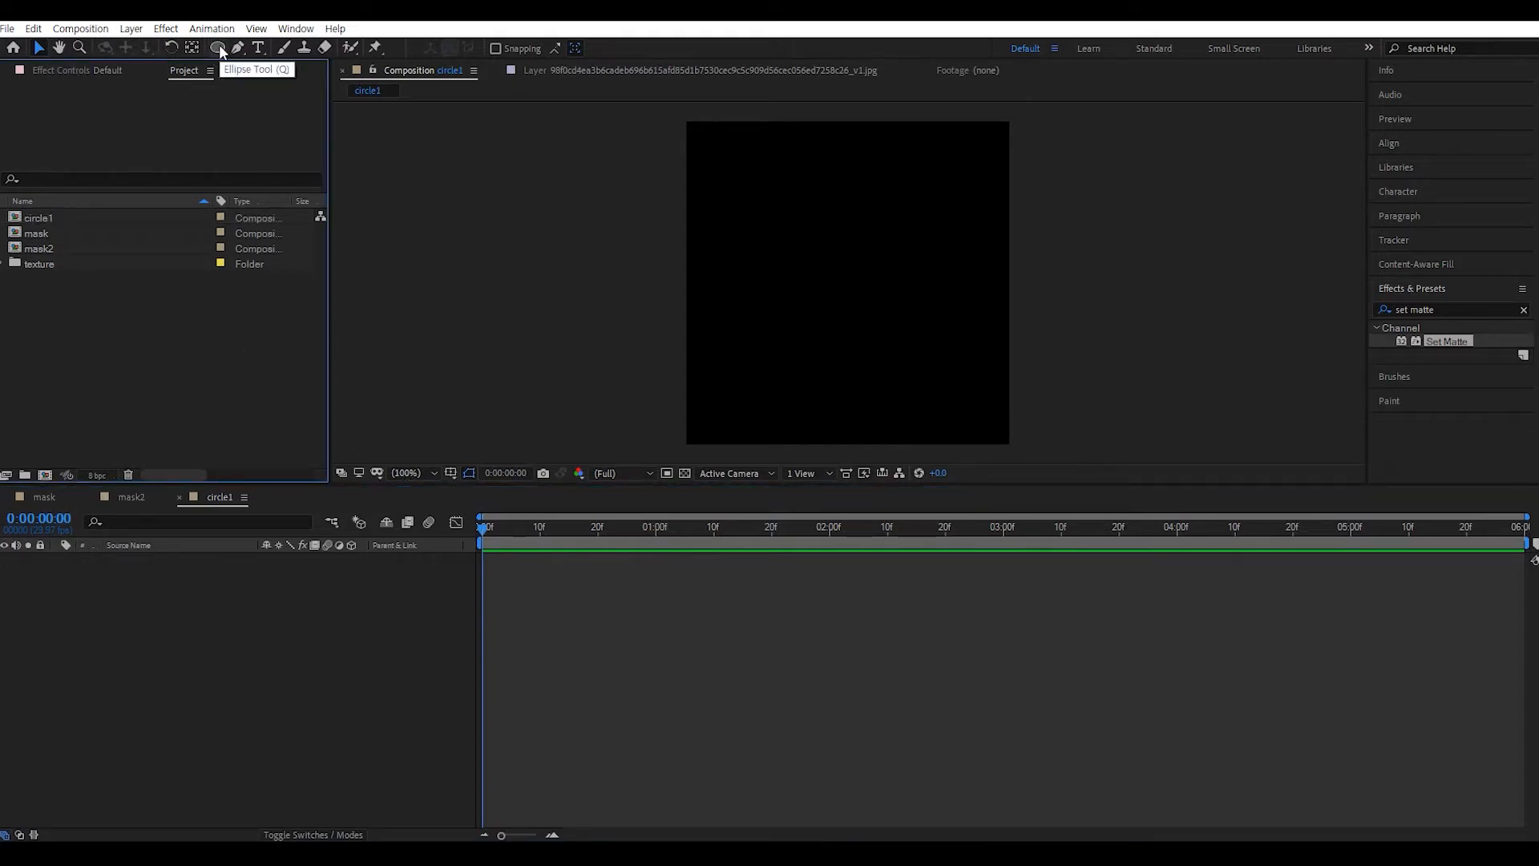
# - Add a circle shape layer that fills the whole circle1 composition using the Ellipse tool
pyautogui.click(219, 47)
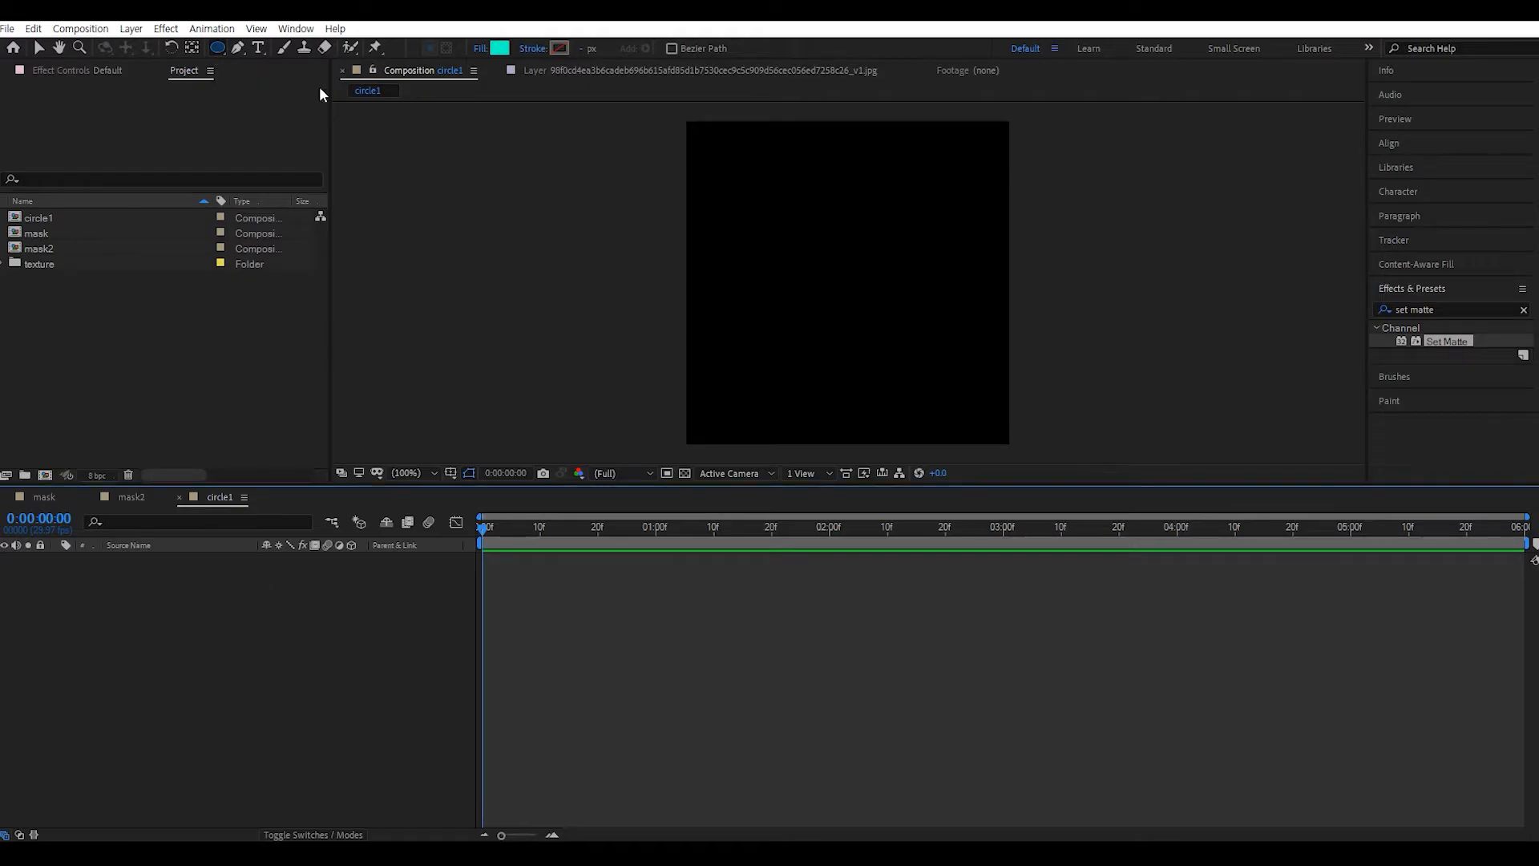
pyautogui.doubleClick(218, 48)
pyautogui.press('v')
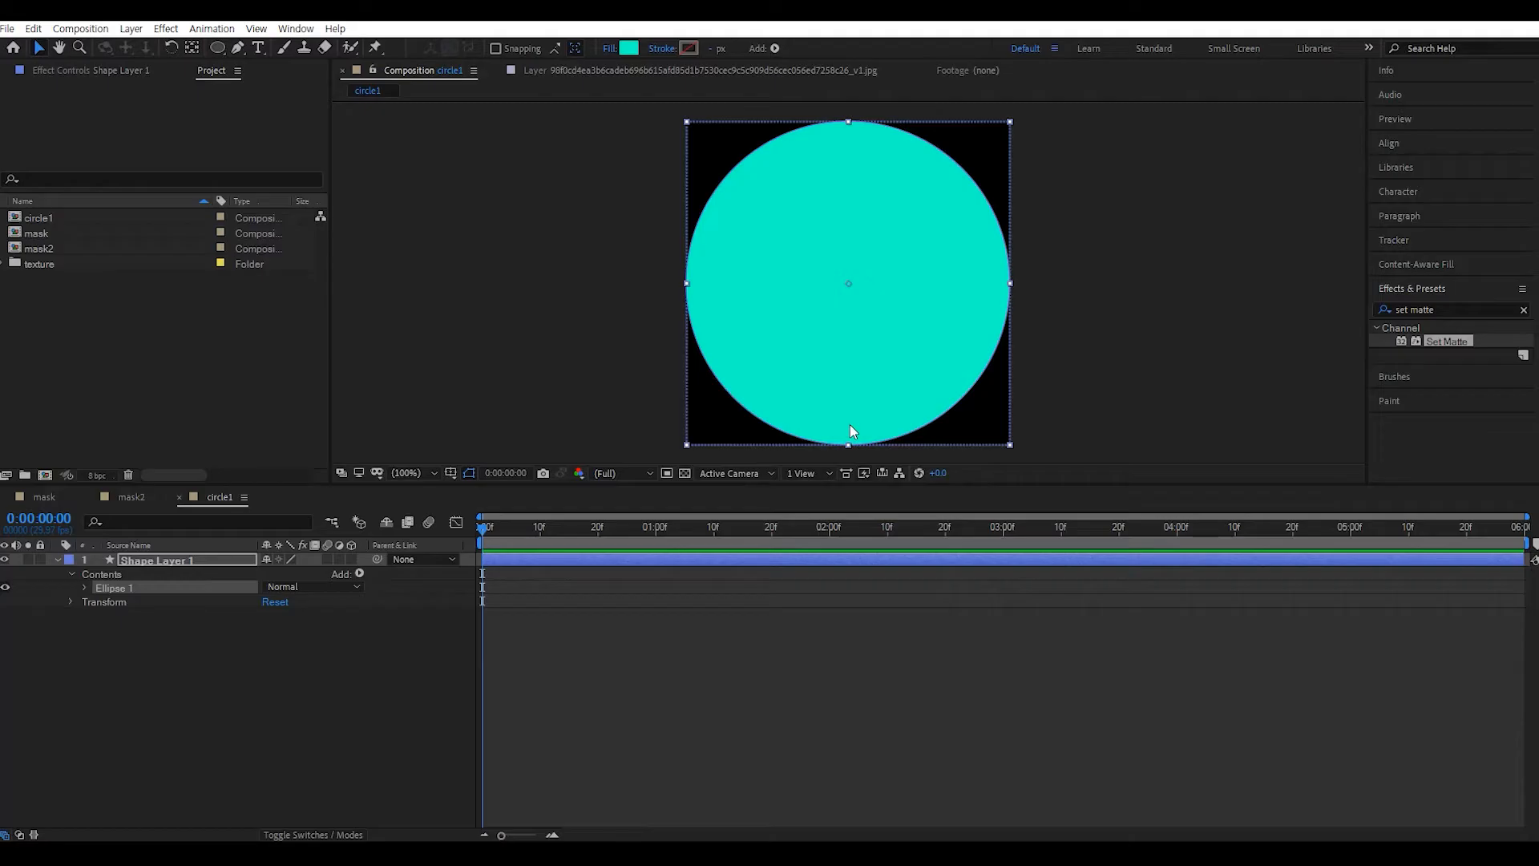
pyautogui.click(515, 315)
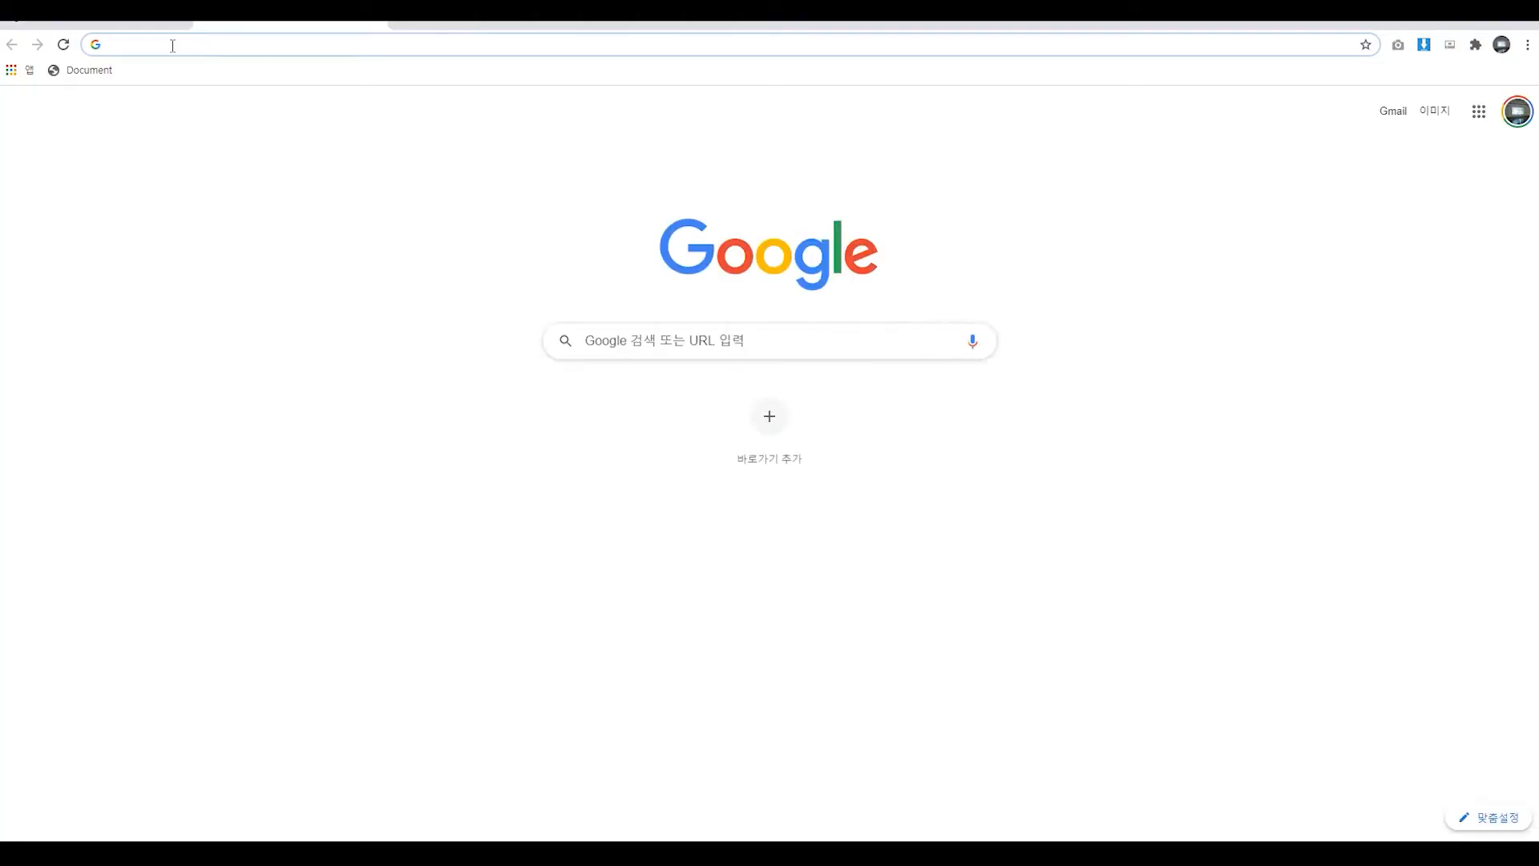
# - In the web browser, search for adobe color and open the Adobe Color wheel page
pyautogui.click(172, 46)
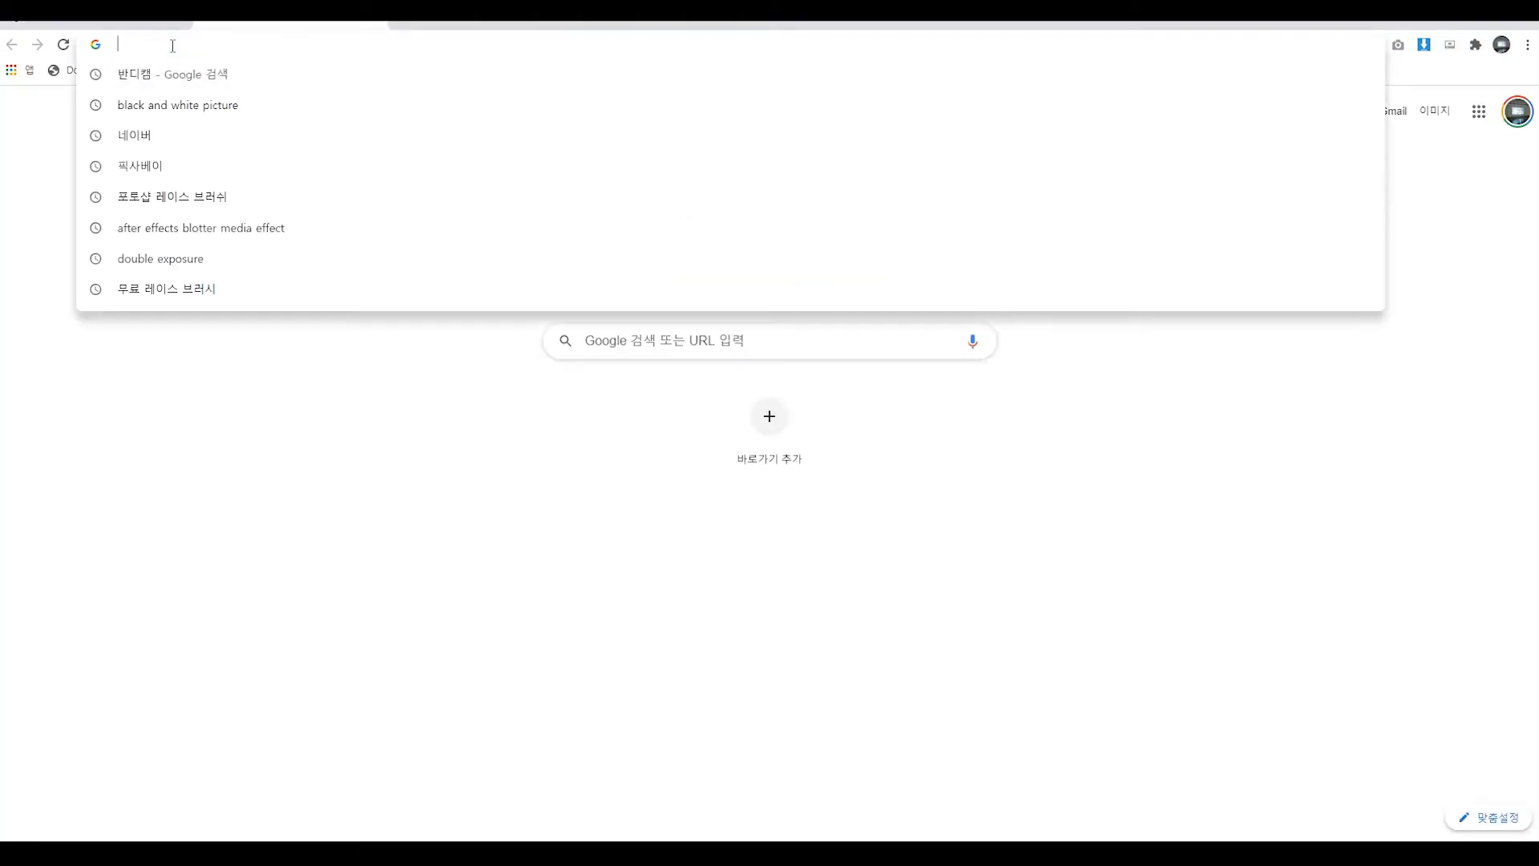
pyautogui.write('adobe.com')
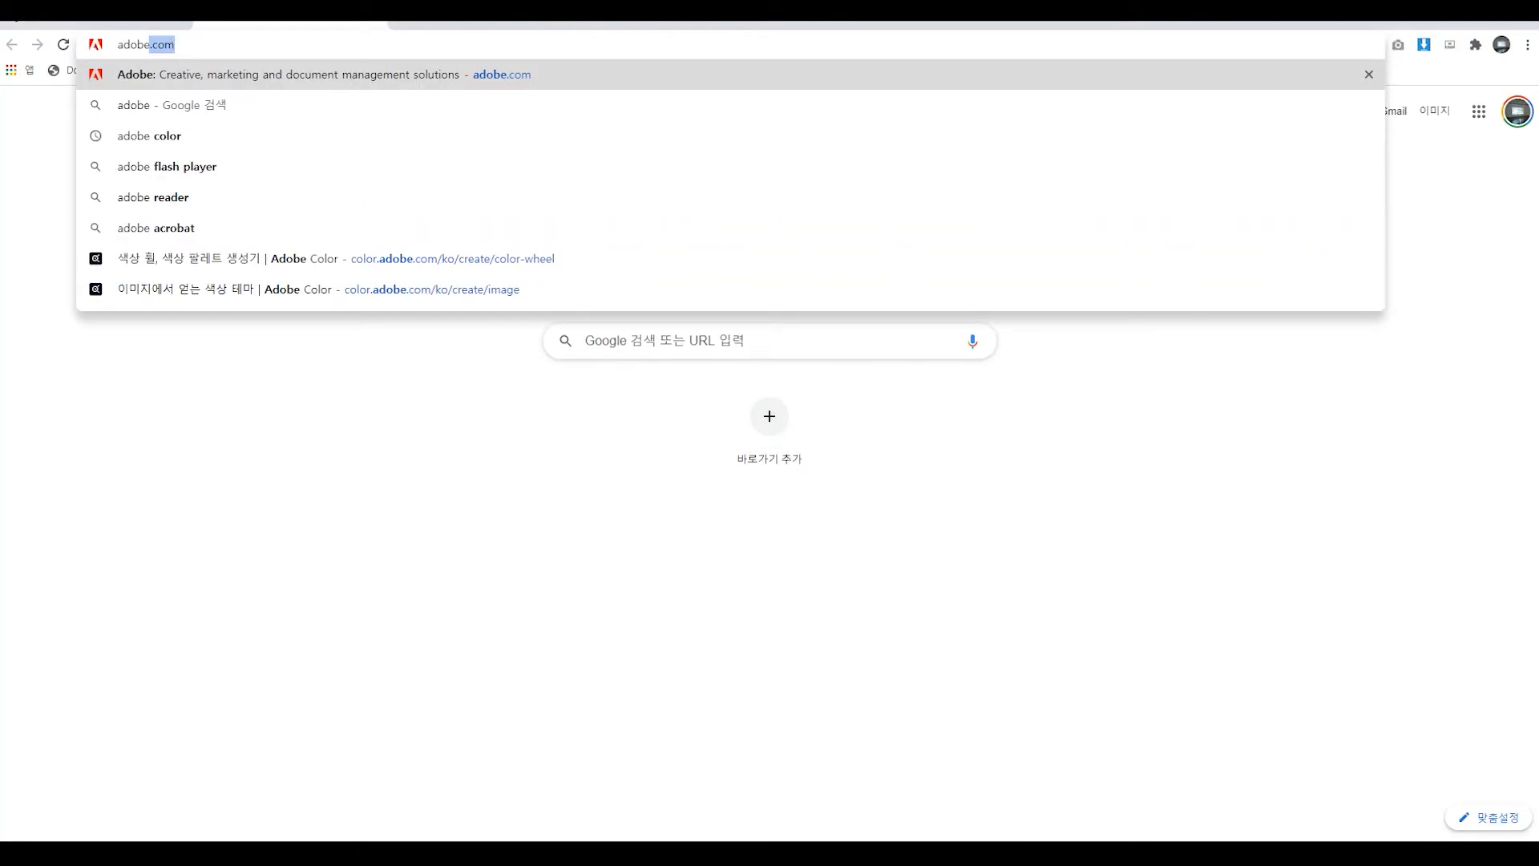
pyautogui.click(159, 136)
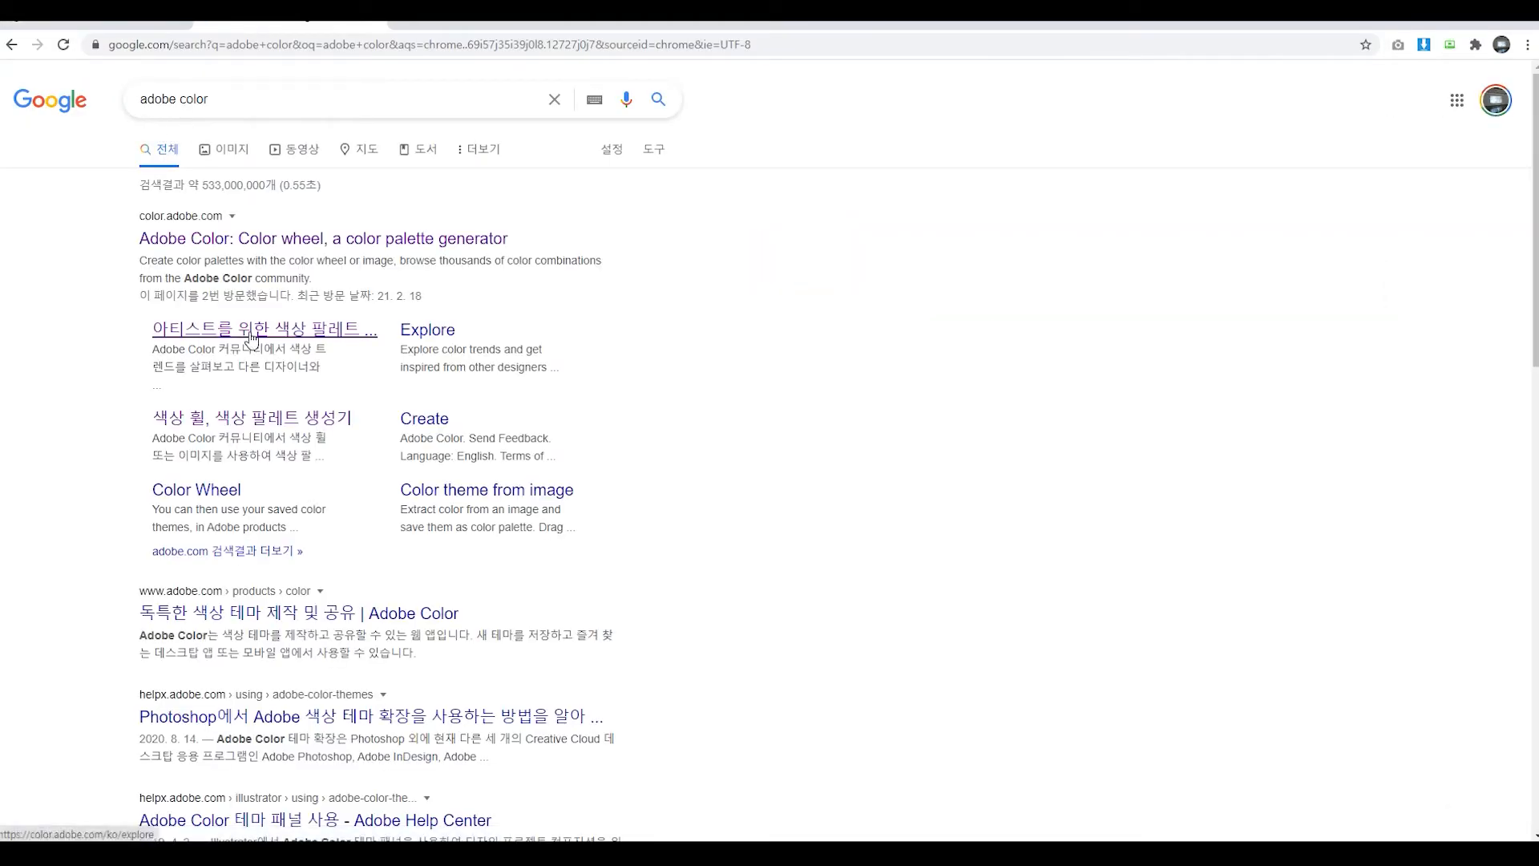
pyautogui.click(241, 241)
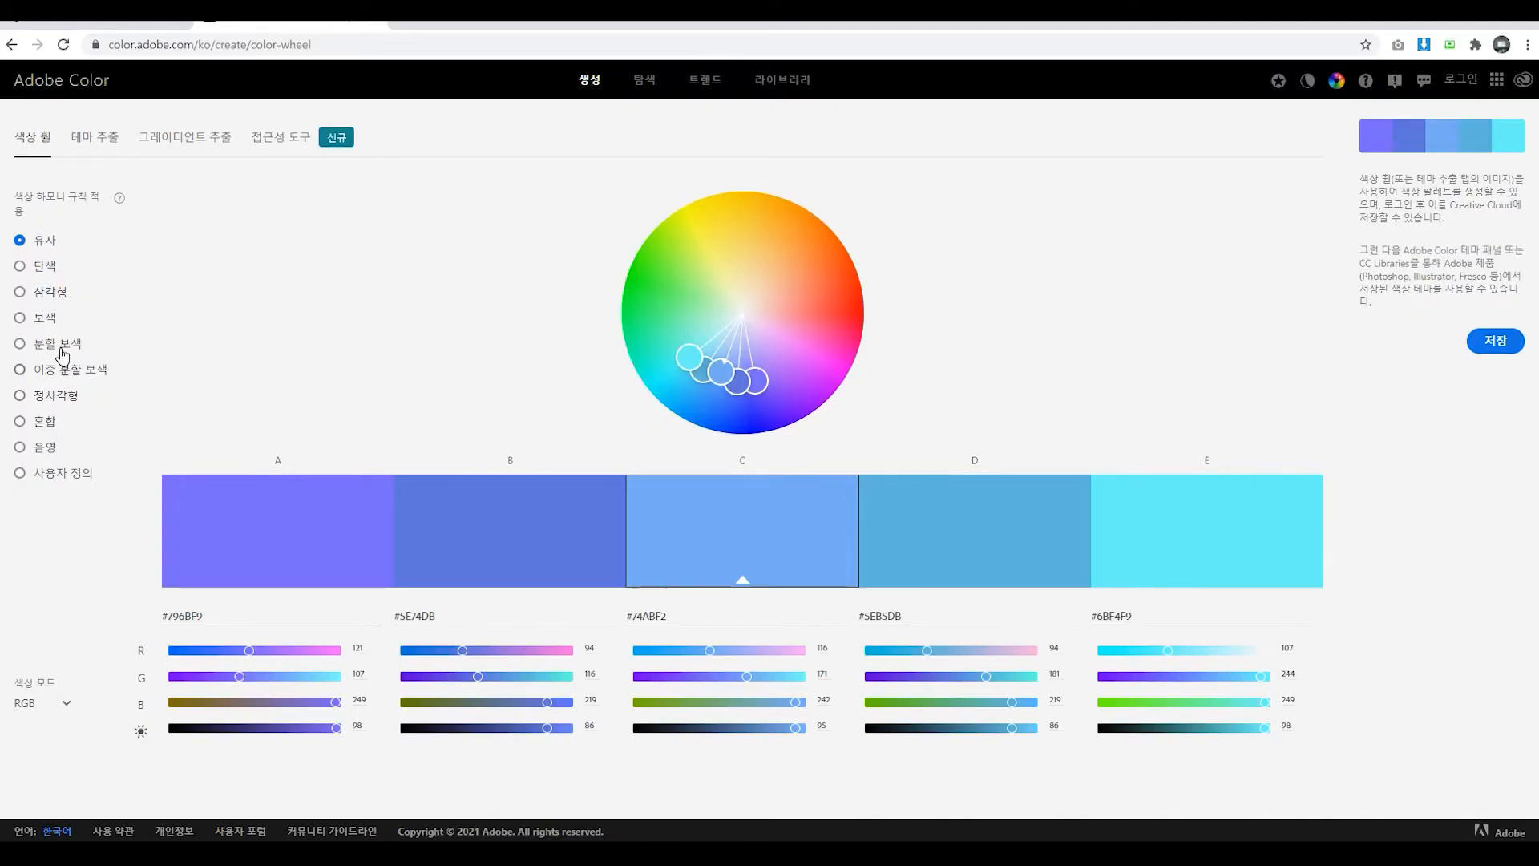
# - Try several colour harmony rules and apply the square rule (정사각형) to the palette
pyautogui.click(61, 375)
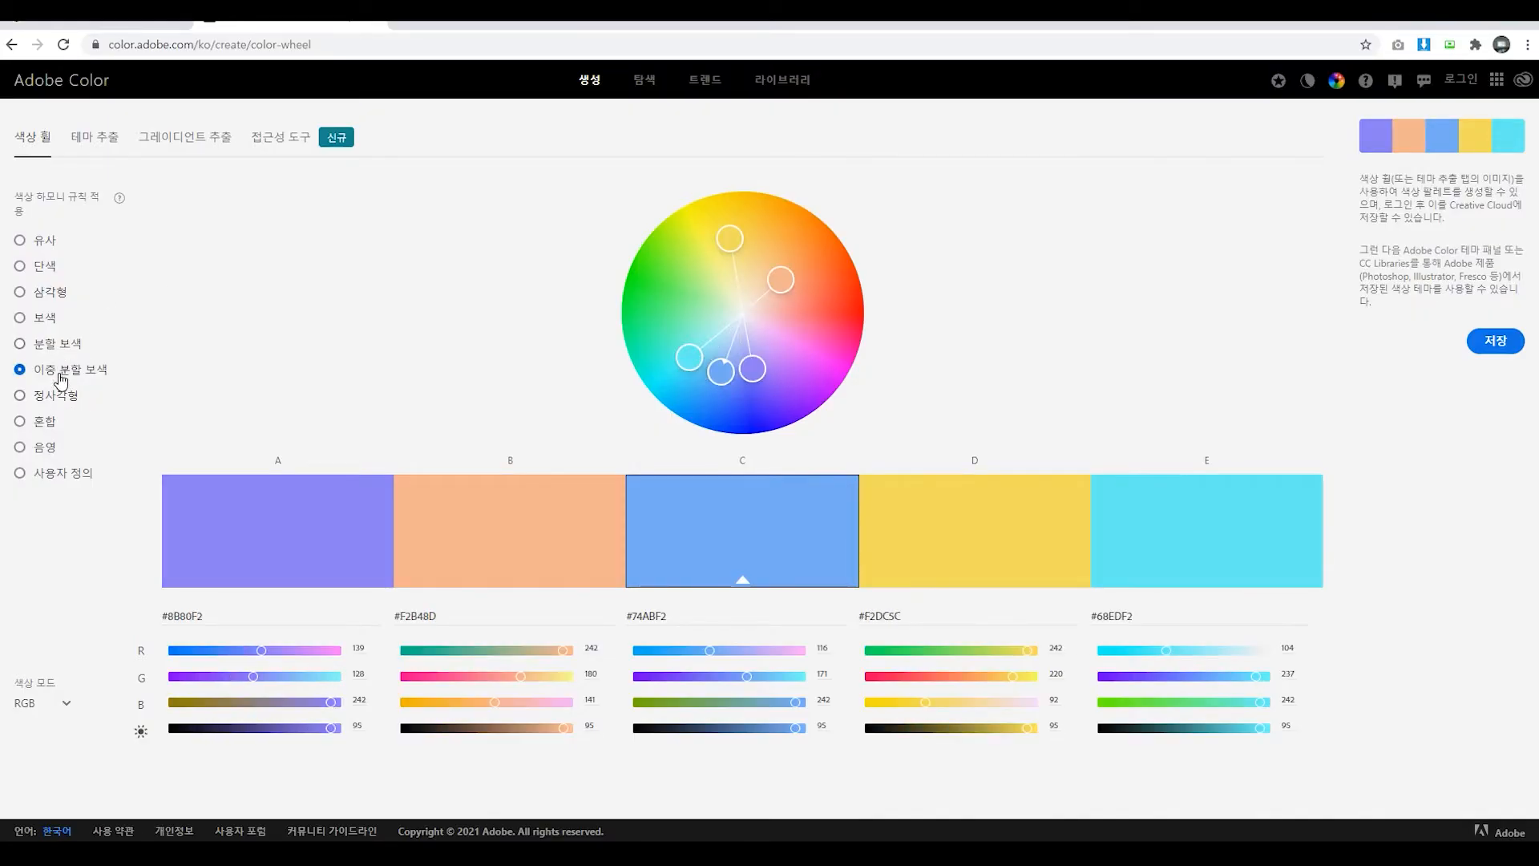
pyautogui.click(62, 396)
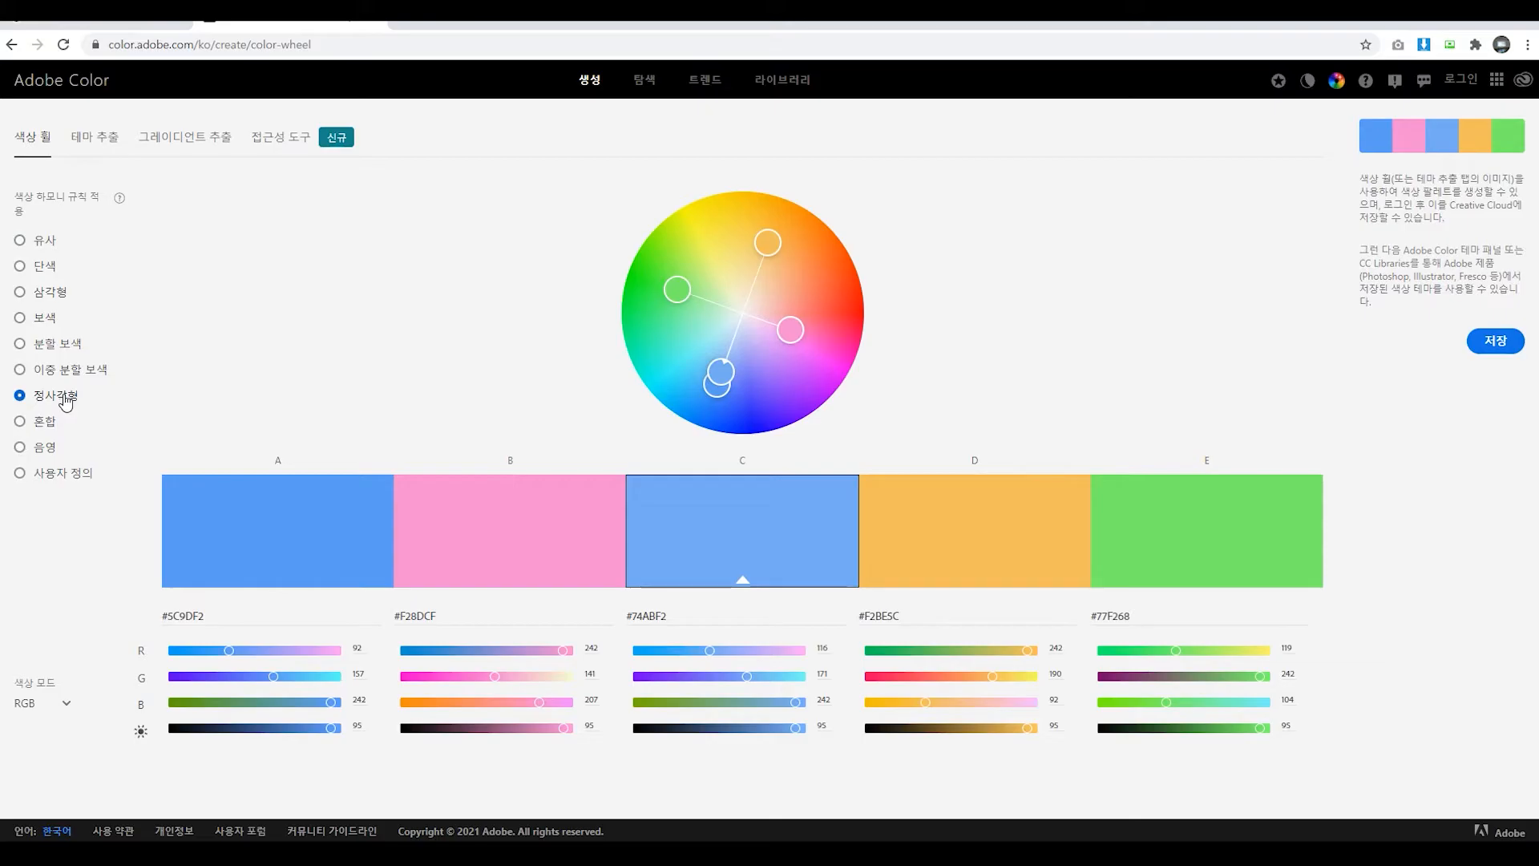
pyautogui.click(48, 427)
pyautogui.click(57, 395)
# - Adjust the colour wheel handles to get the palette #627CF5, #F593A4, #7A90F5, #F5D26A and #6EF587
pyautogui.moveTo(720, 372)
pyautogui.mouseDown()
pyautogui.moveTo(776, 377)
pyautogui.moveTo(715, 380)
pyautogui.moveTo(731, 347)
pyautogui.moveTo(711, 368)
pyautogui.moveTo(751, 429)
pyautogui.mouseUp()
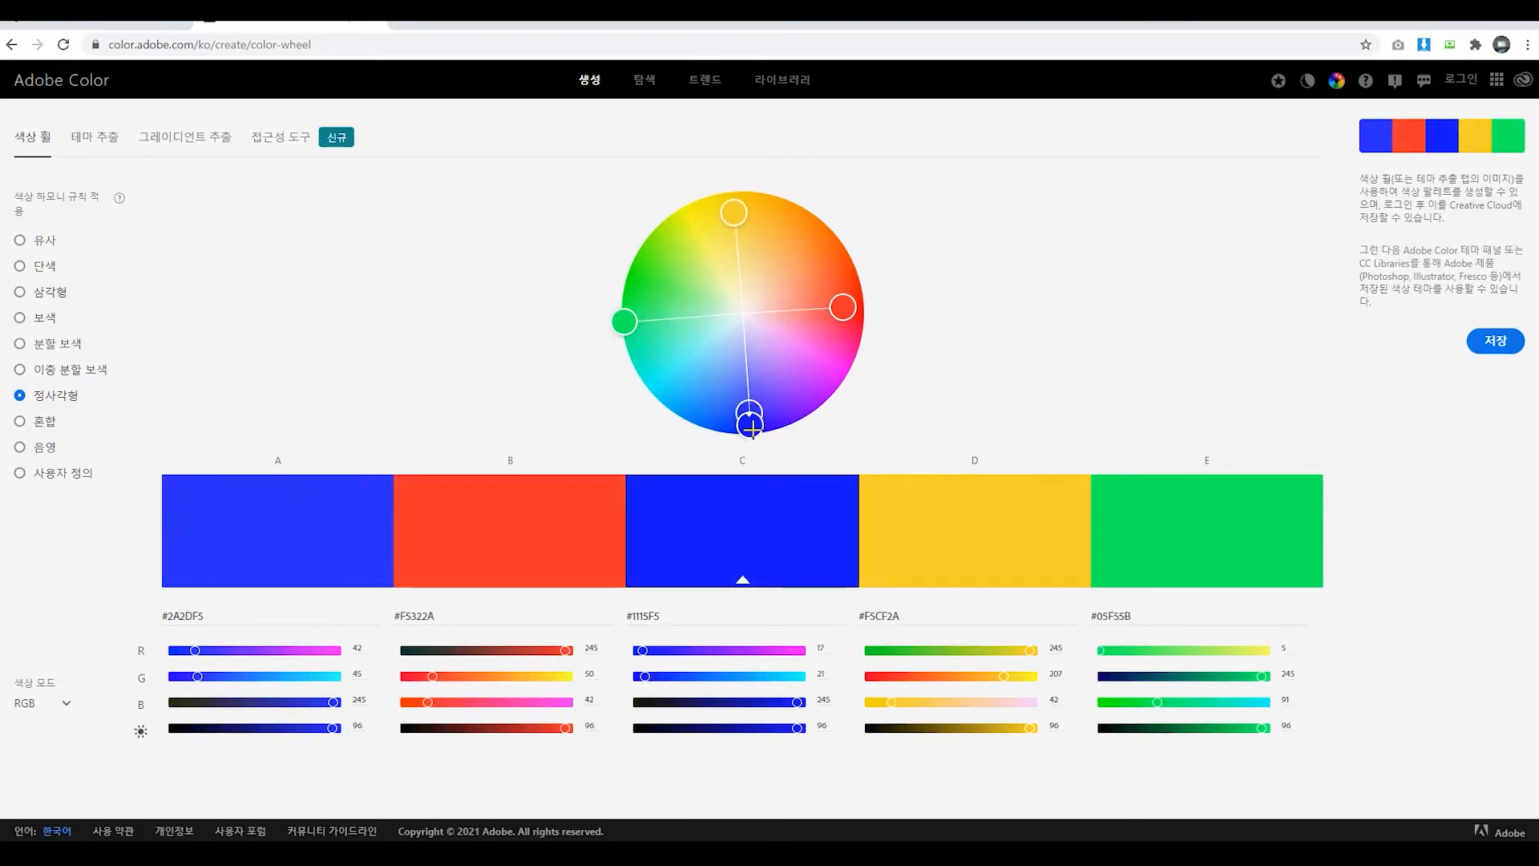
pyautogui.moveTo(752, 431); pyautogui.dragTo(703, 423)
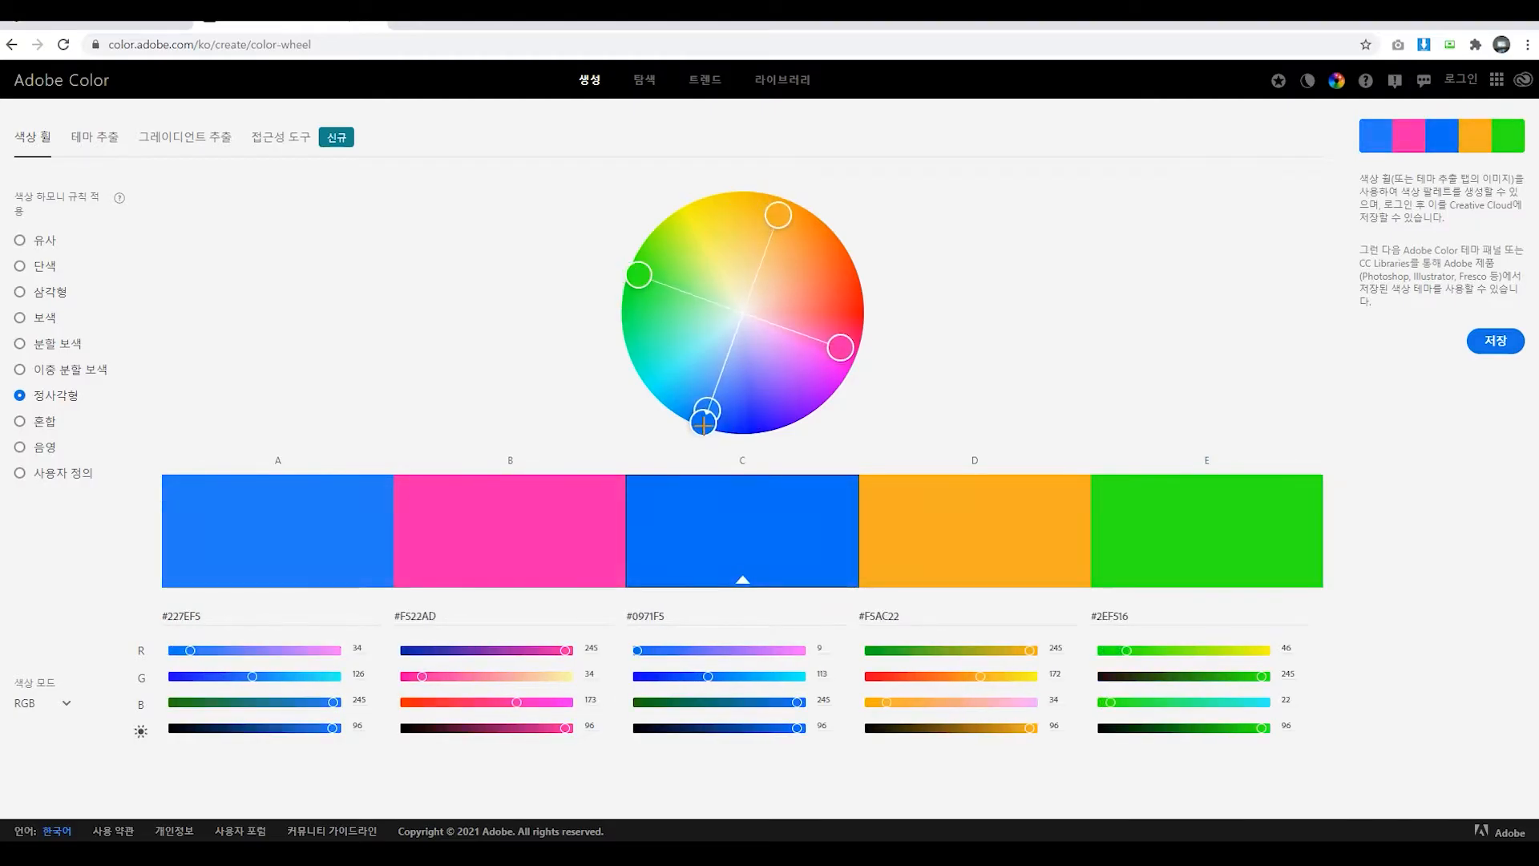
pyautogui.moveTo(703, 423)
pyautogui.mouseDown()
pyautogui.moveTo(719, 378)
pyautogui.moveTo(739, 372)
pyautogui.moveTo(707, 372)
pyautogui.moveTo(754, 370)
pyautogui.moveTo(731, 372)
pyautogui.mouseUp()
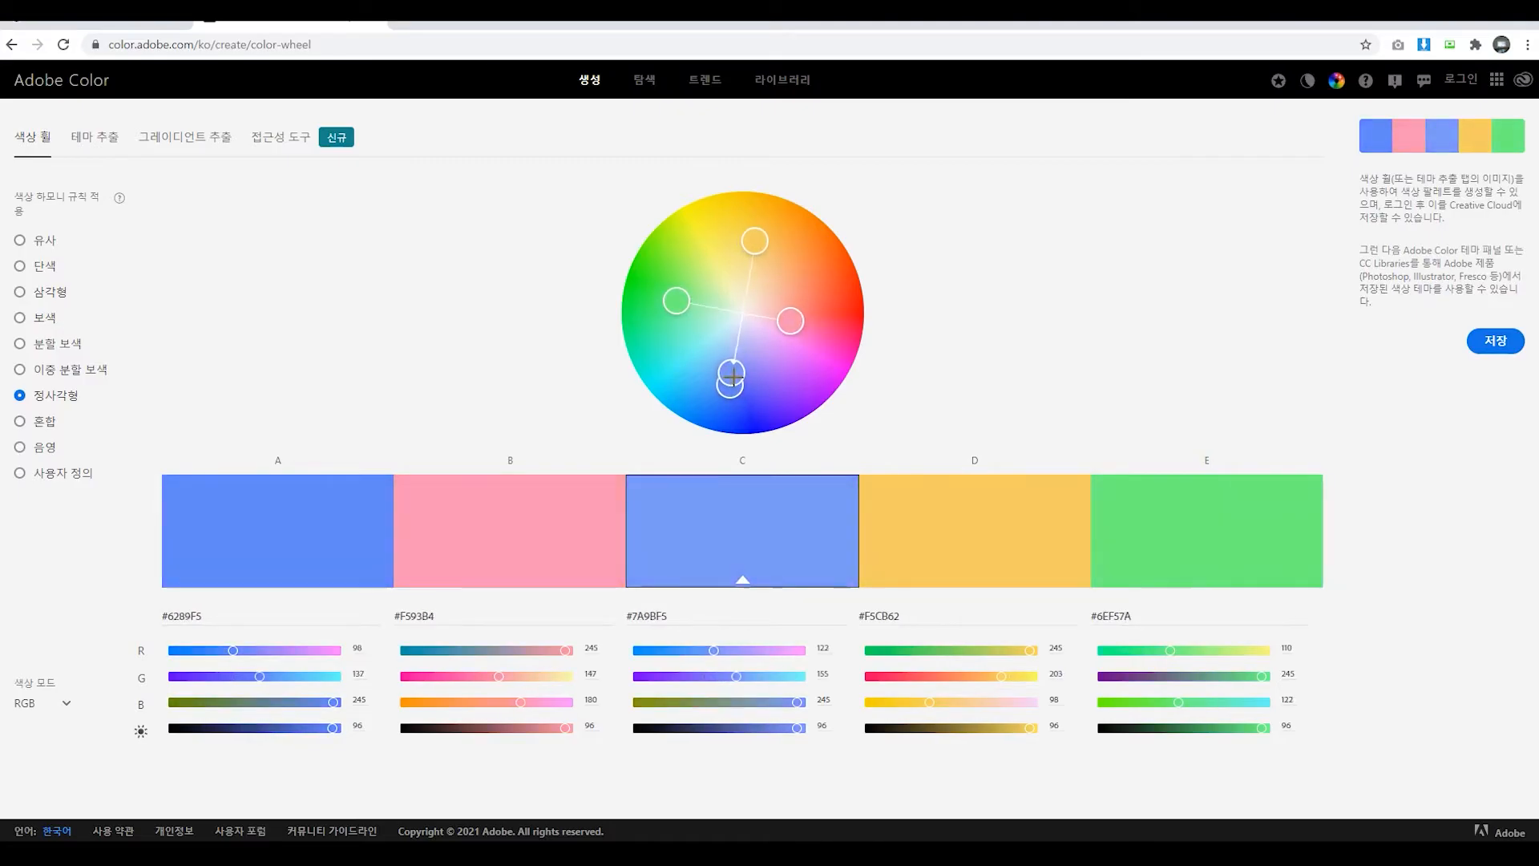
pyautogui.moveTo(758, 238)
pyautogui.mouseDown()
pyautogui.moveTo(777, 248)
pyautogui.moveTo(756, 243)
pyautogui.mouseUp()
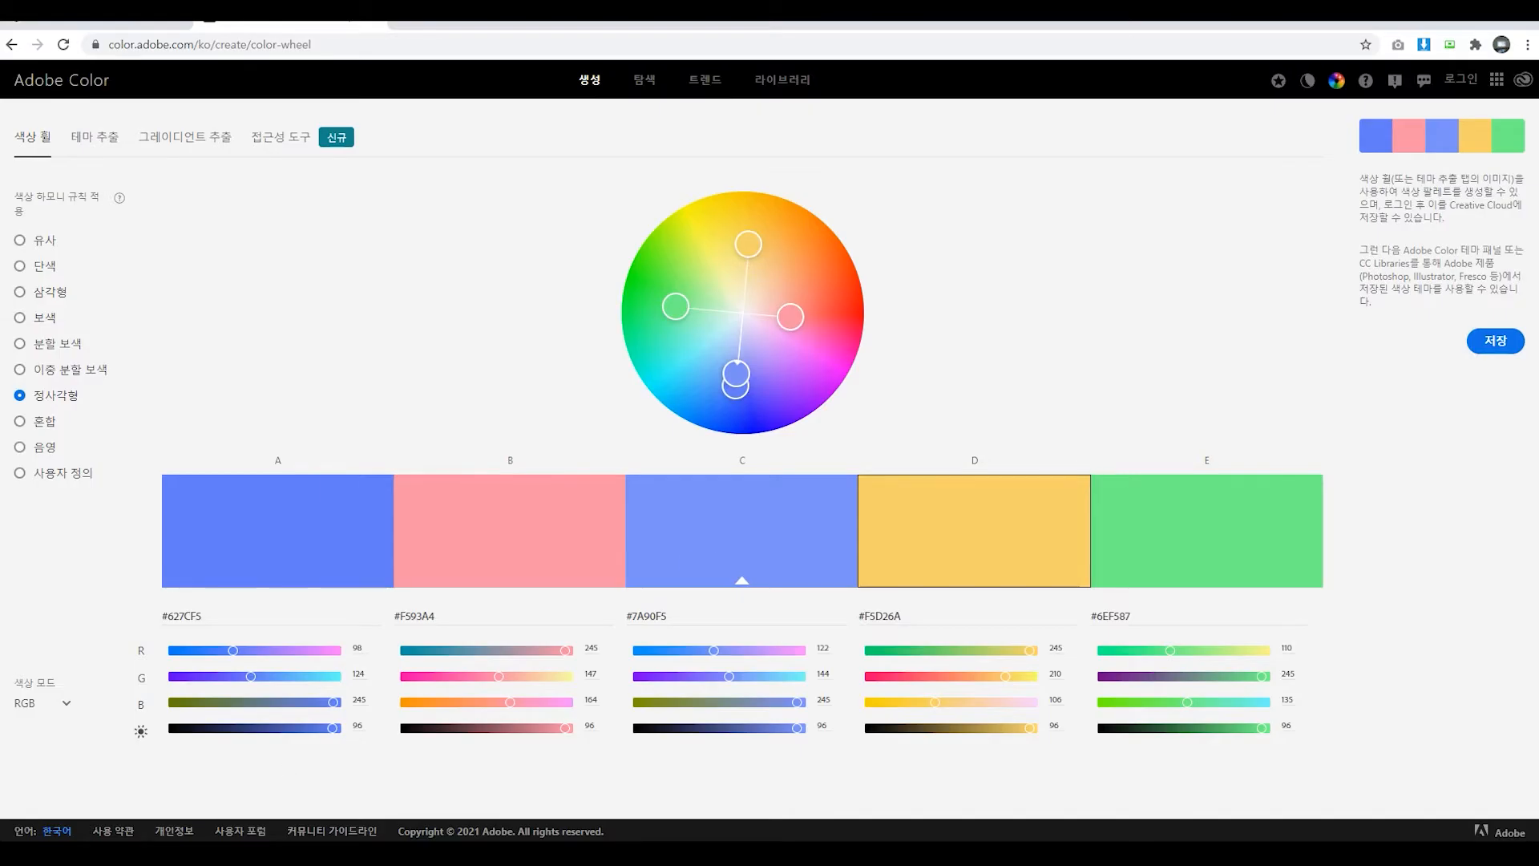
# - Open the Windows Snipping Tool (캡처 도구) and capture the small five-colour palette preview
pyautogui.press('super')
pyautogui.scroll(-2, 146, 770)
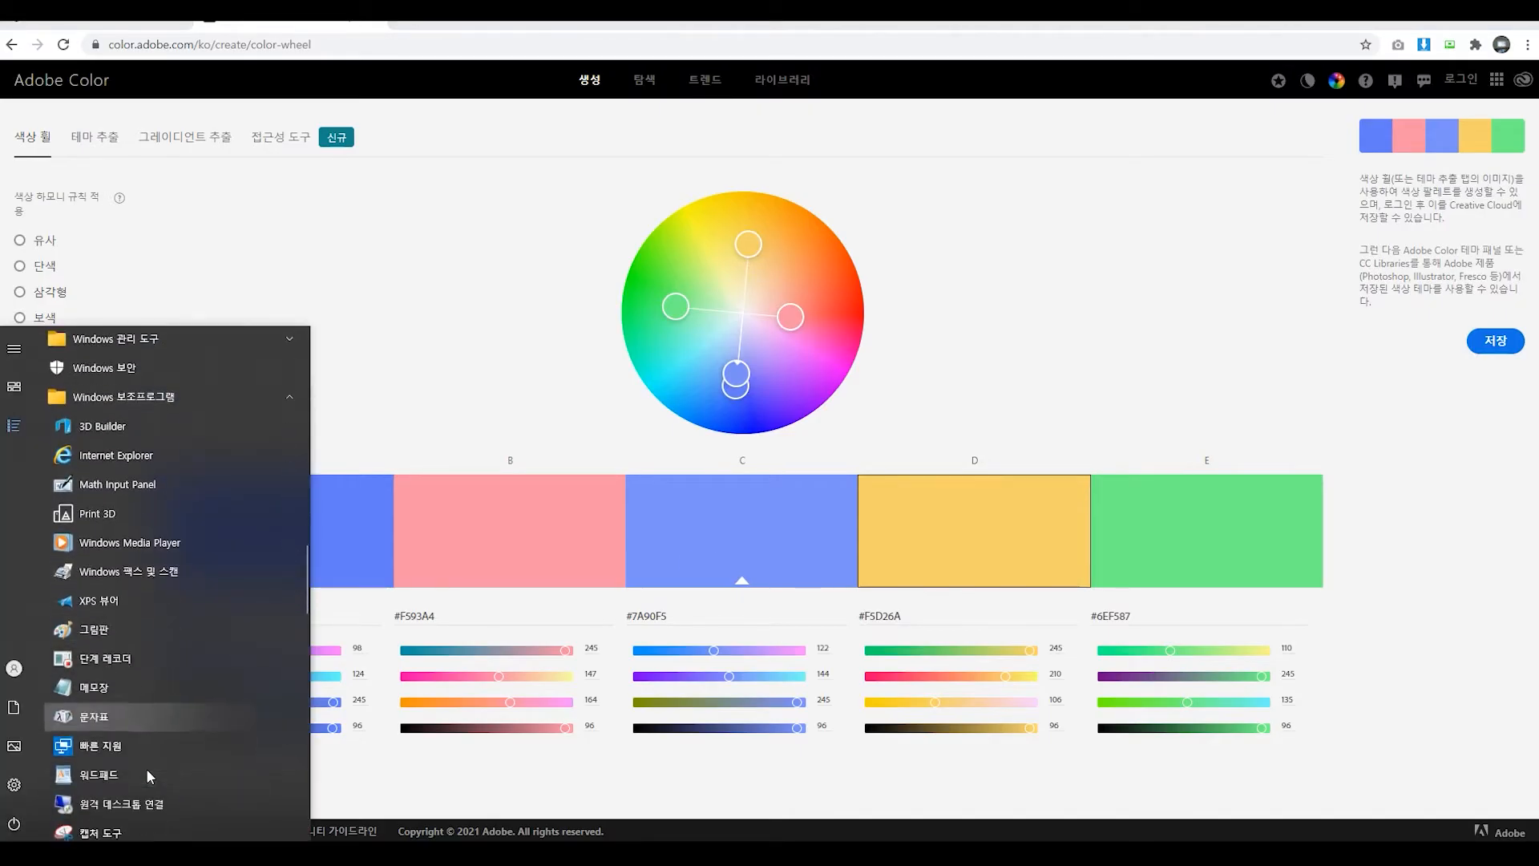
pyautogui.scroll(-2, 120, 723)
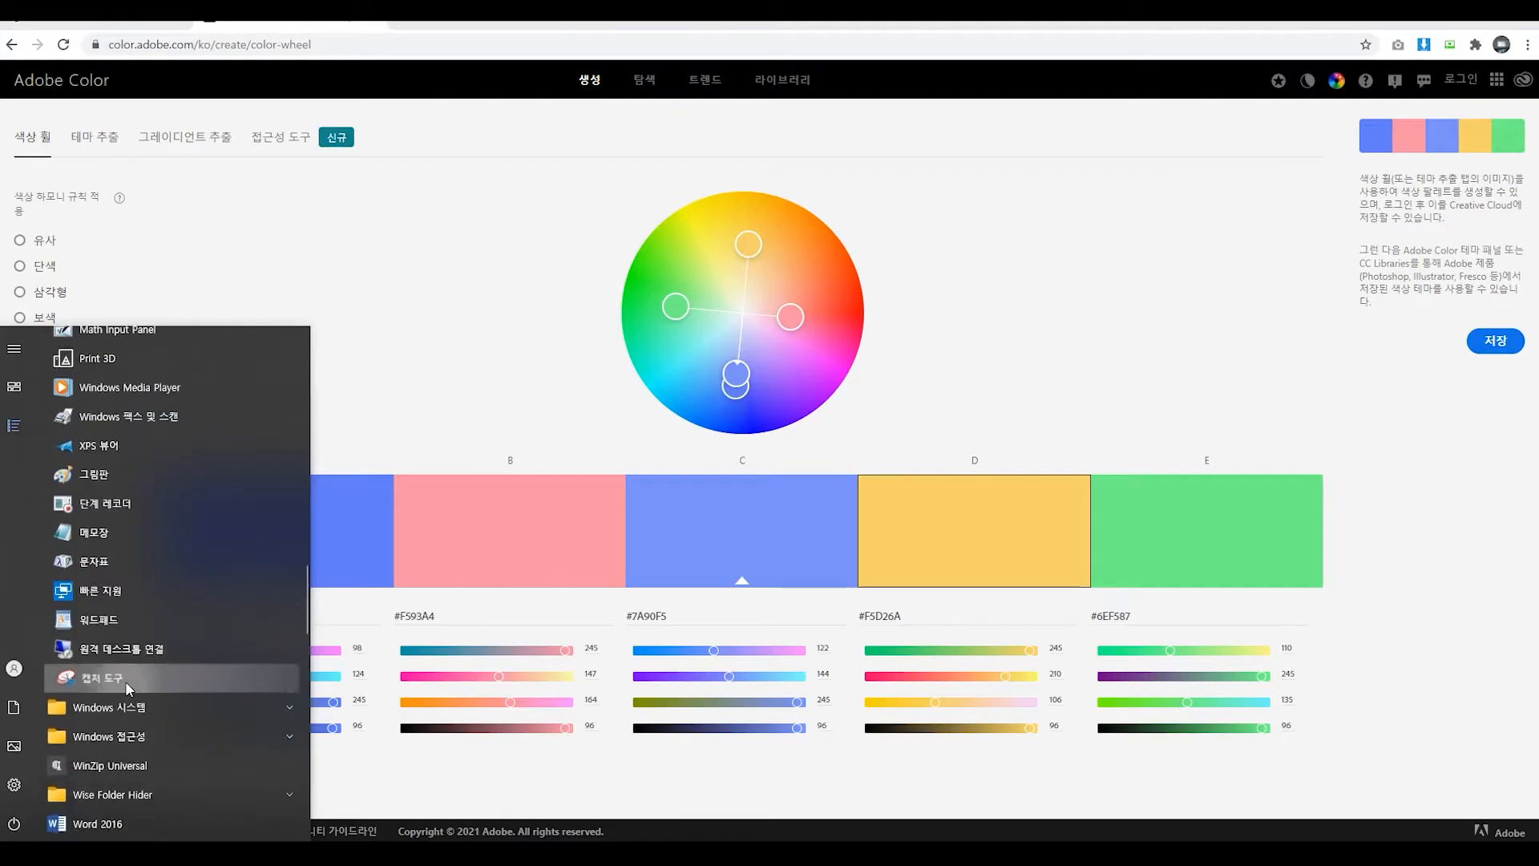
pyautogui.click(125, 681)
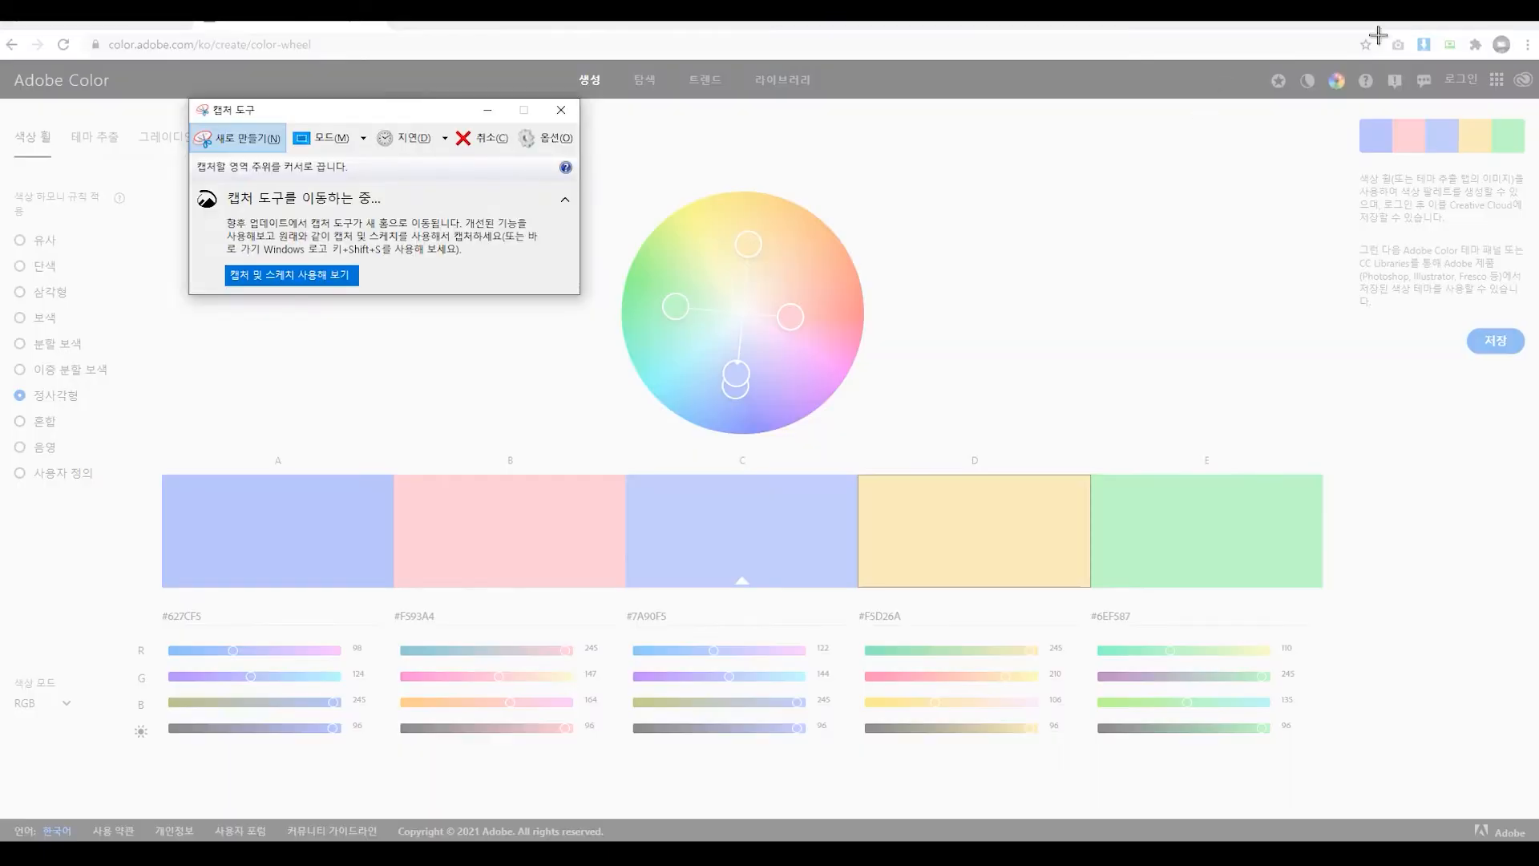
pyautogui.moveTo(1361, 120); pyautogui.dragTo(1521, 152)
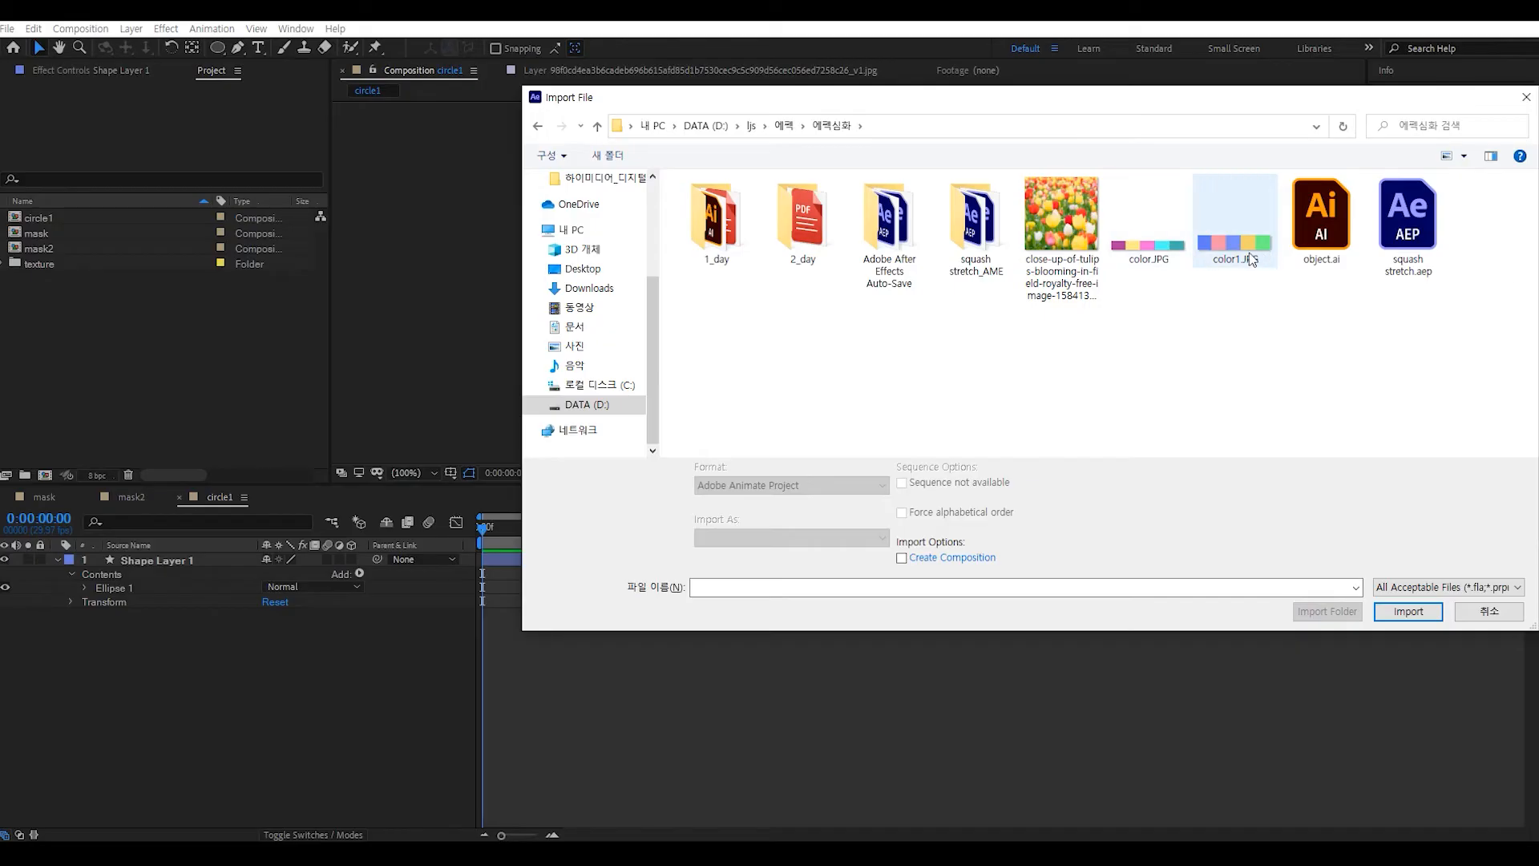
# - In After Effects, import color1.JPG and set the circle's fill to its sampled pink swatch, F592A4
pyautogui.click(1234, 218)
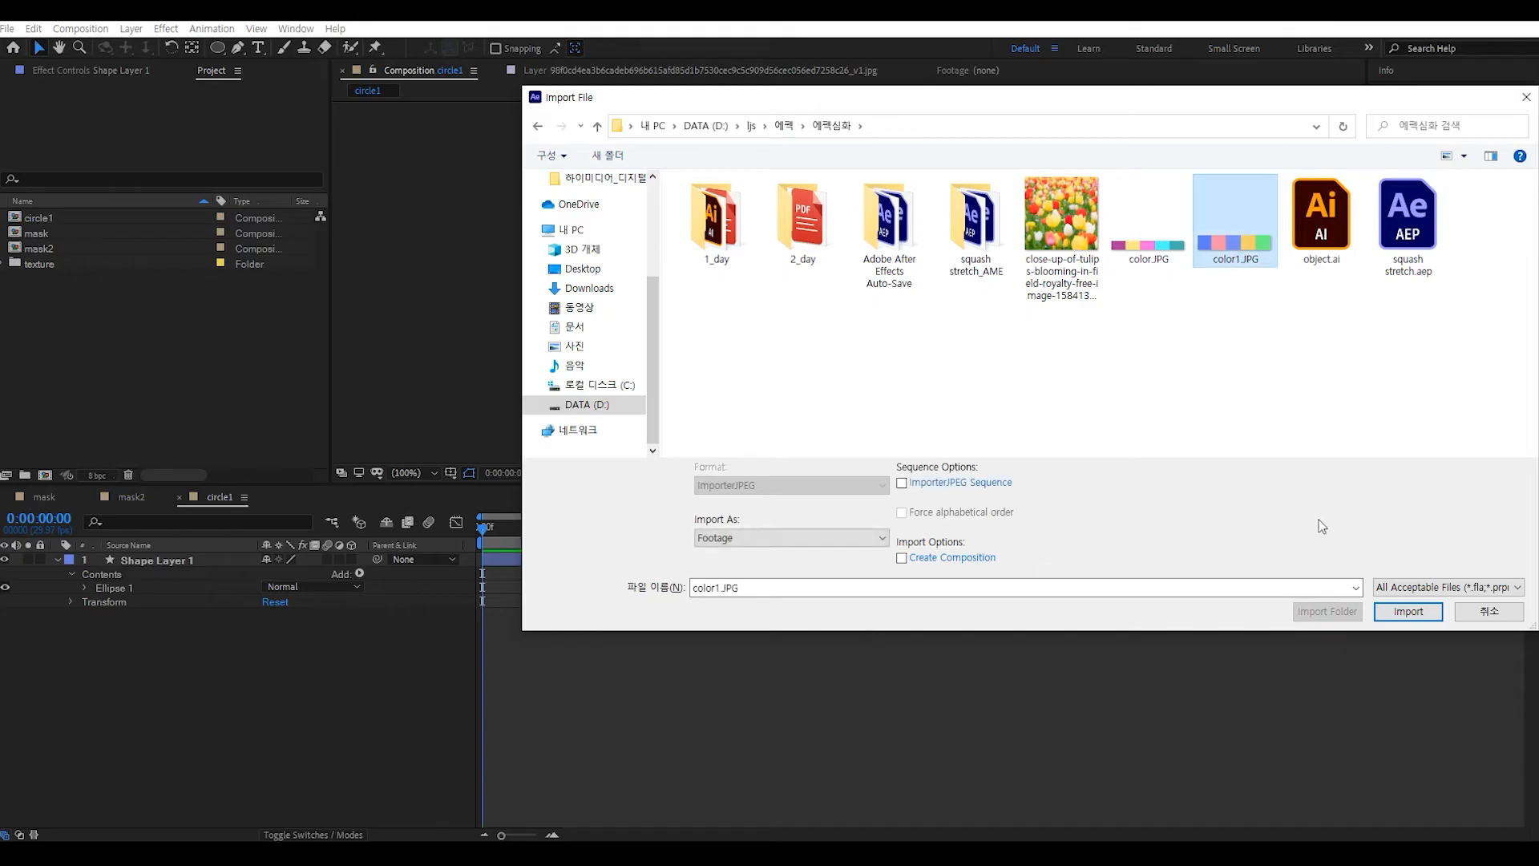
pyautogui.click(1394, 611)
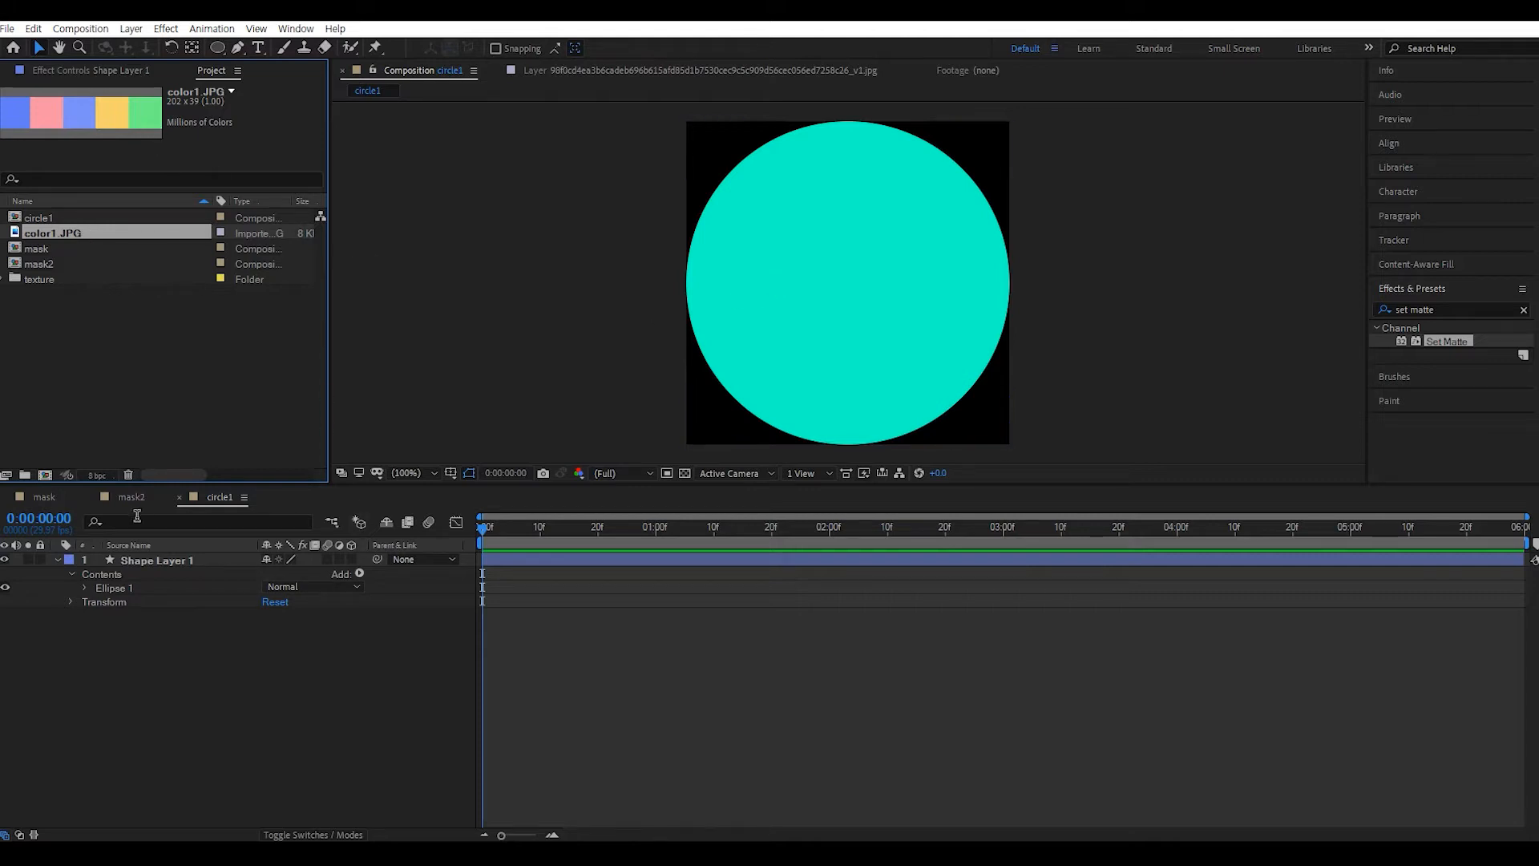
pyautogui.click(167, 561)
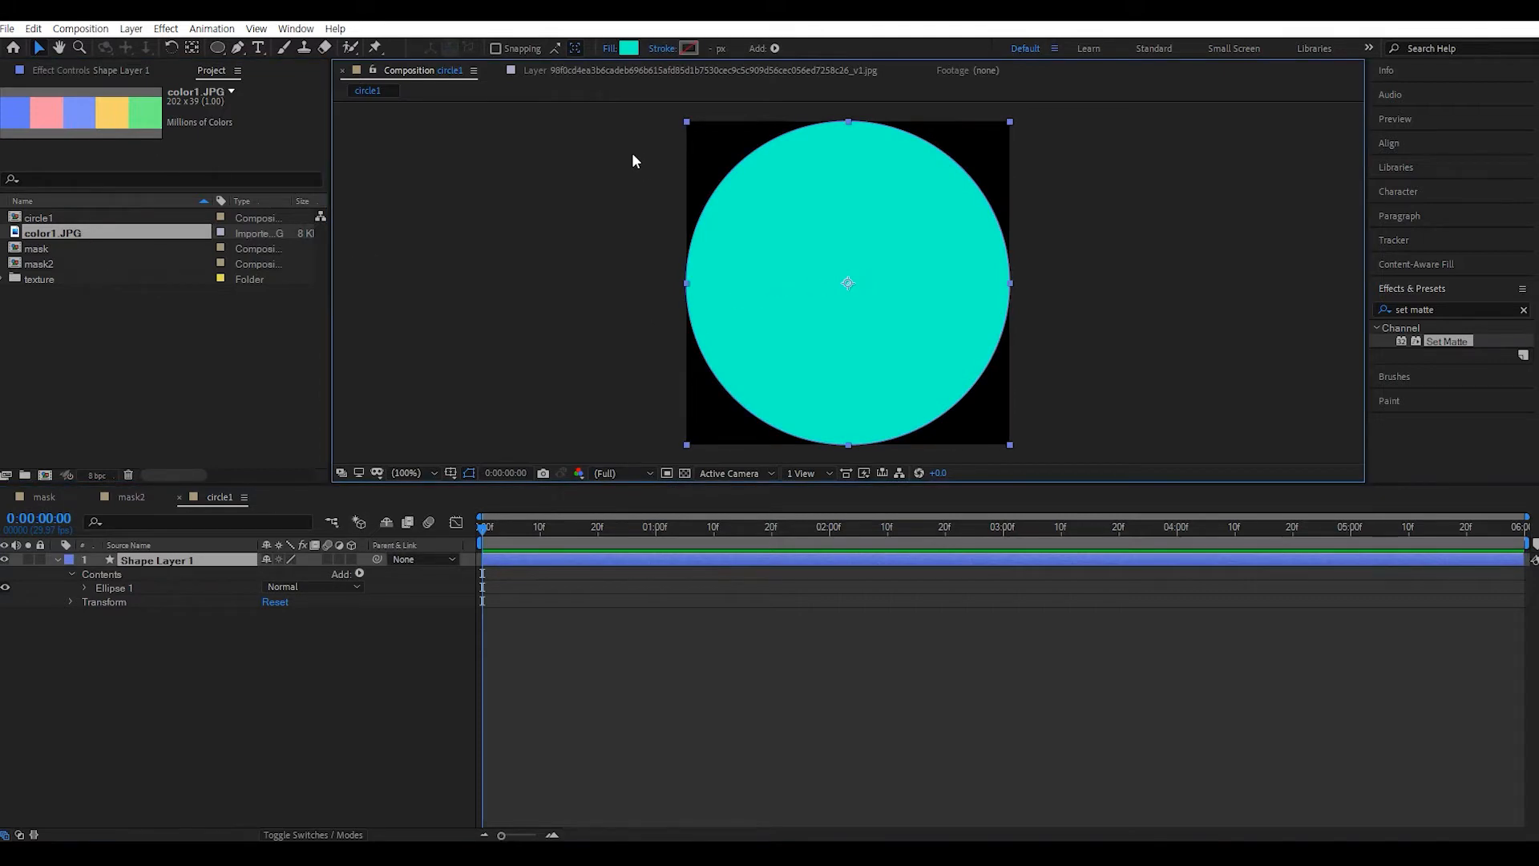
pyautogui.click(628, 50)
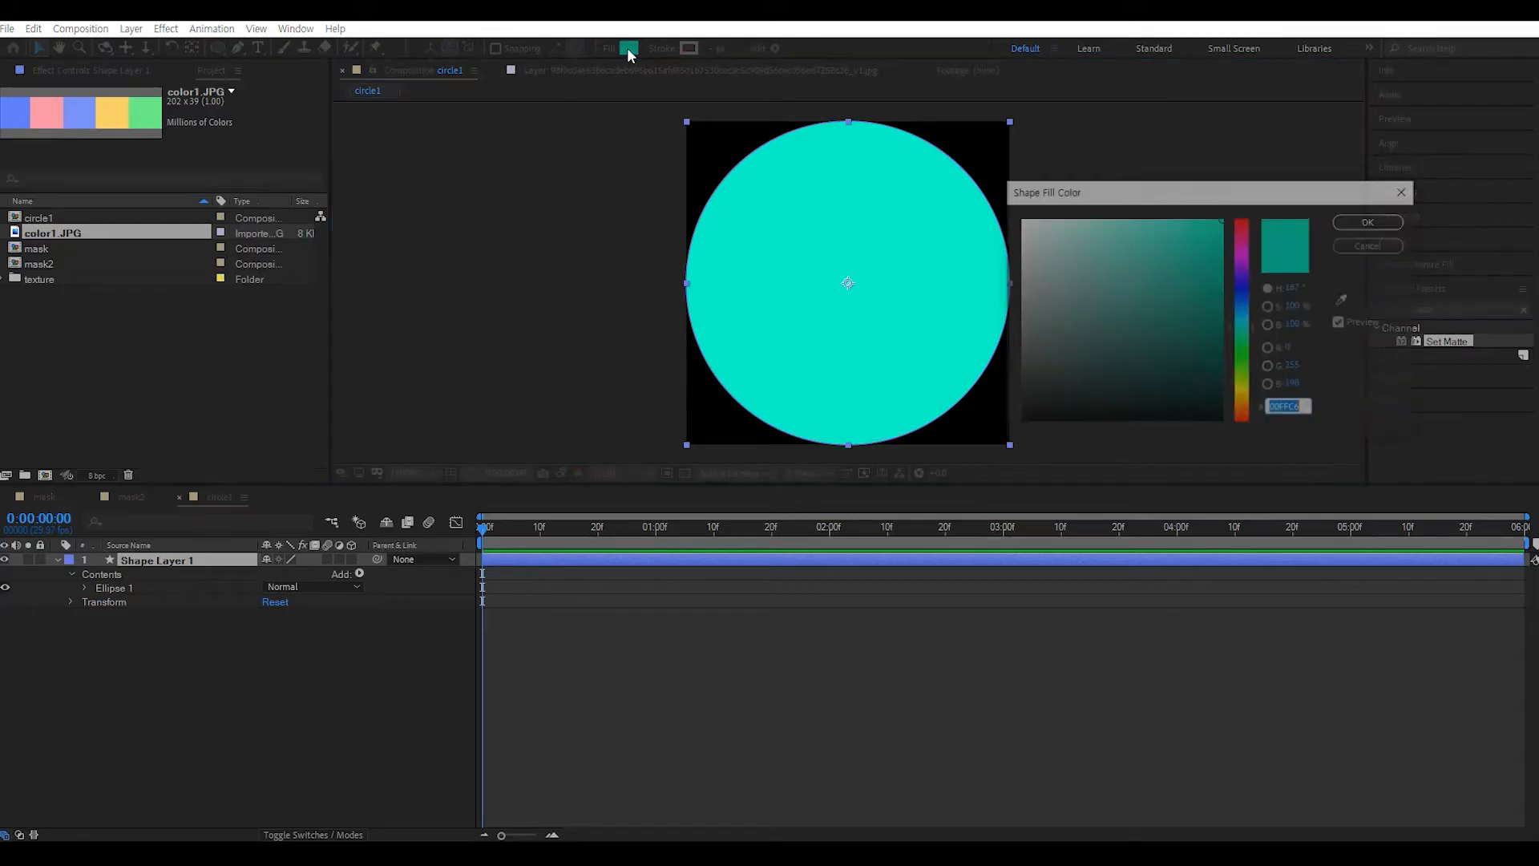
pyautogui.click(1344, 302)
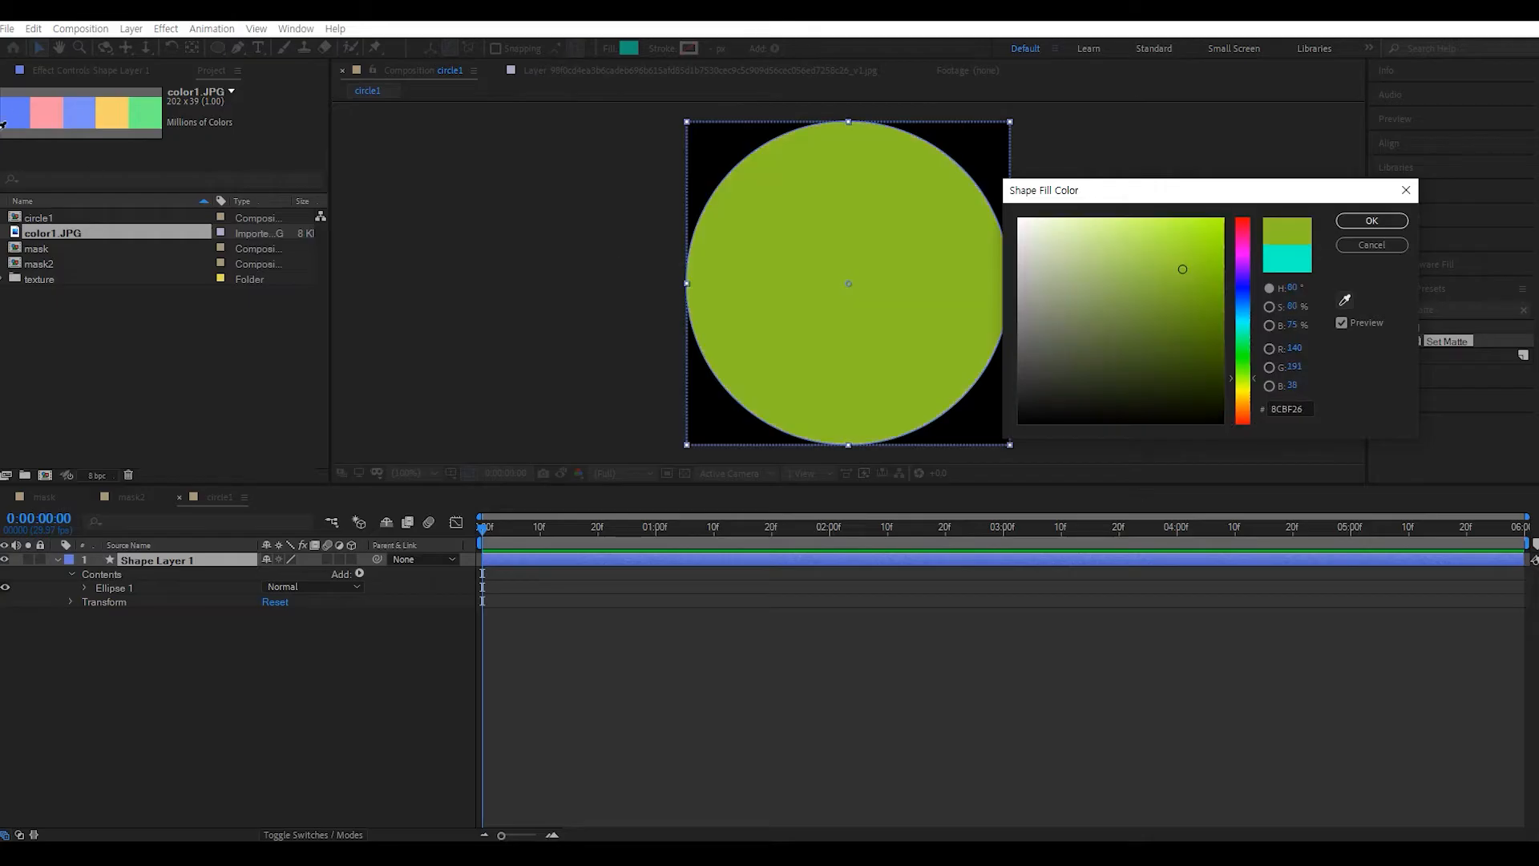
pyautogui.click(47, 112)
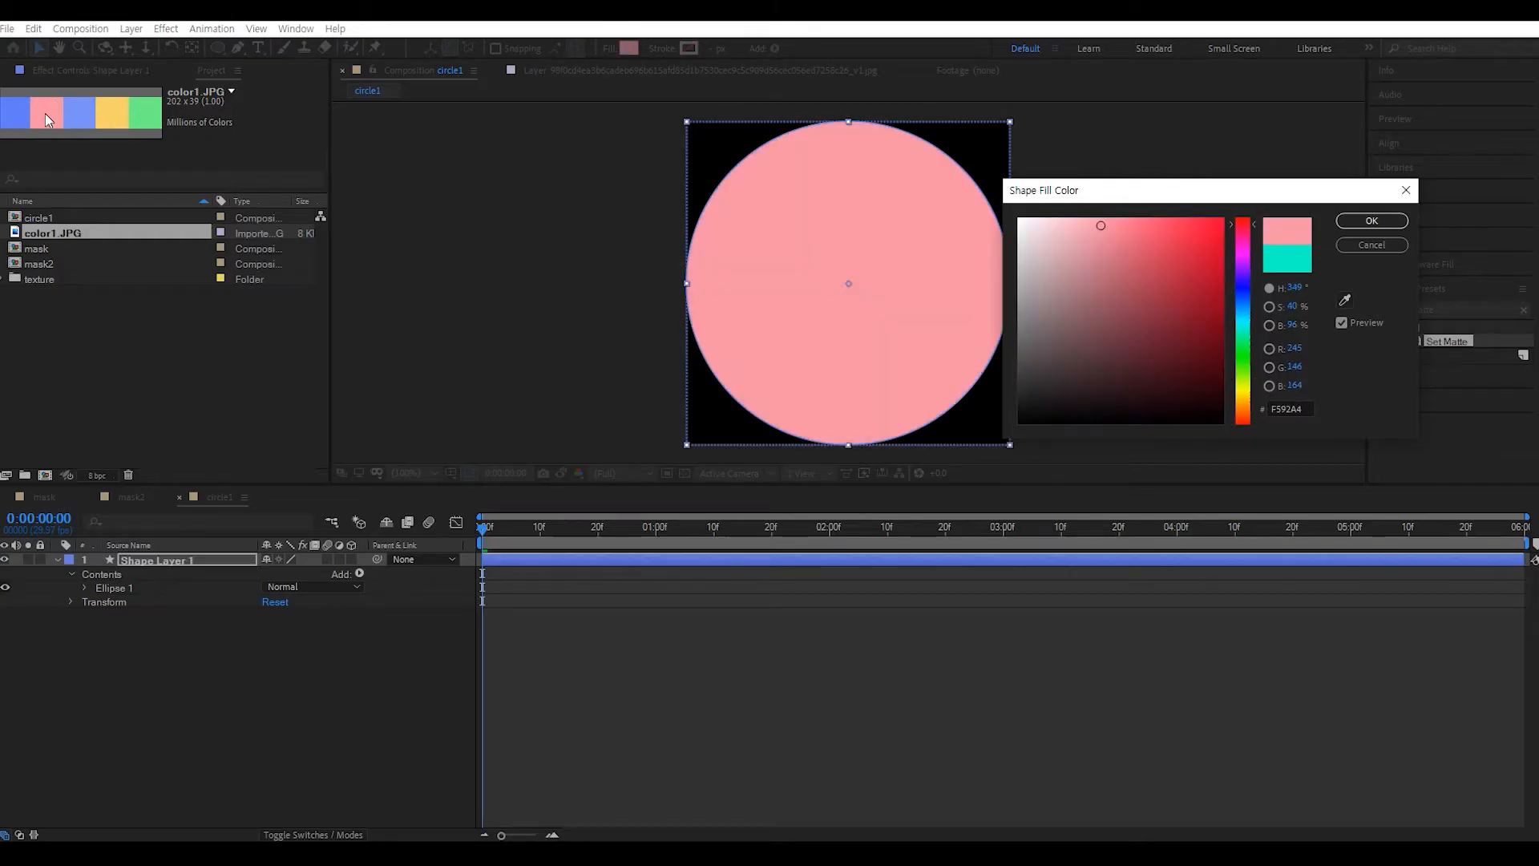
pyautogui.click(1382, 224)
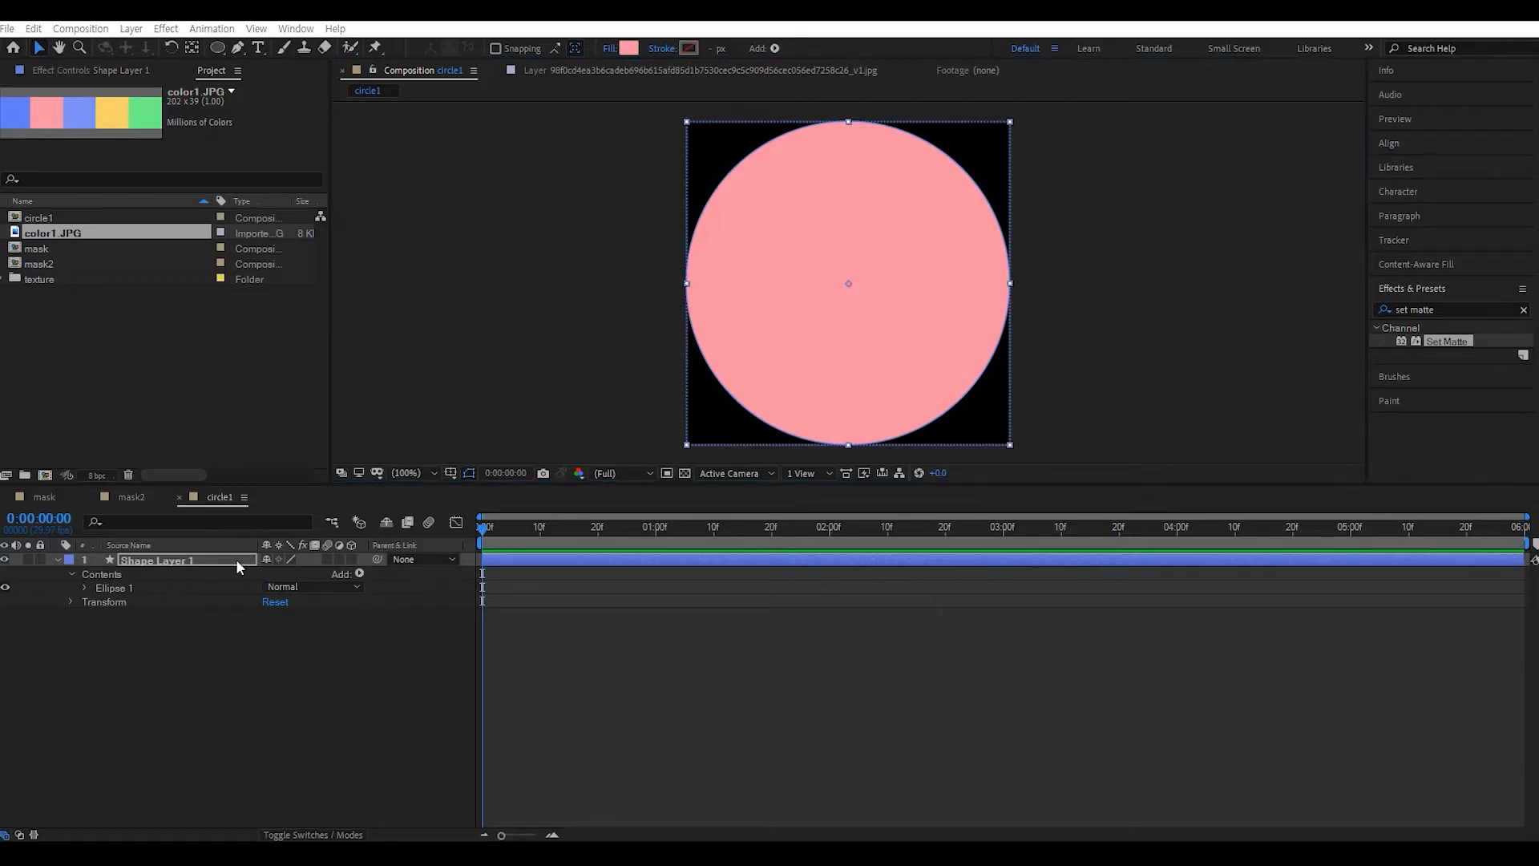
# - Show the circle layer's Scale property and keyframe it at 0% at 0 seconds
pyautogui.click(173, 561)
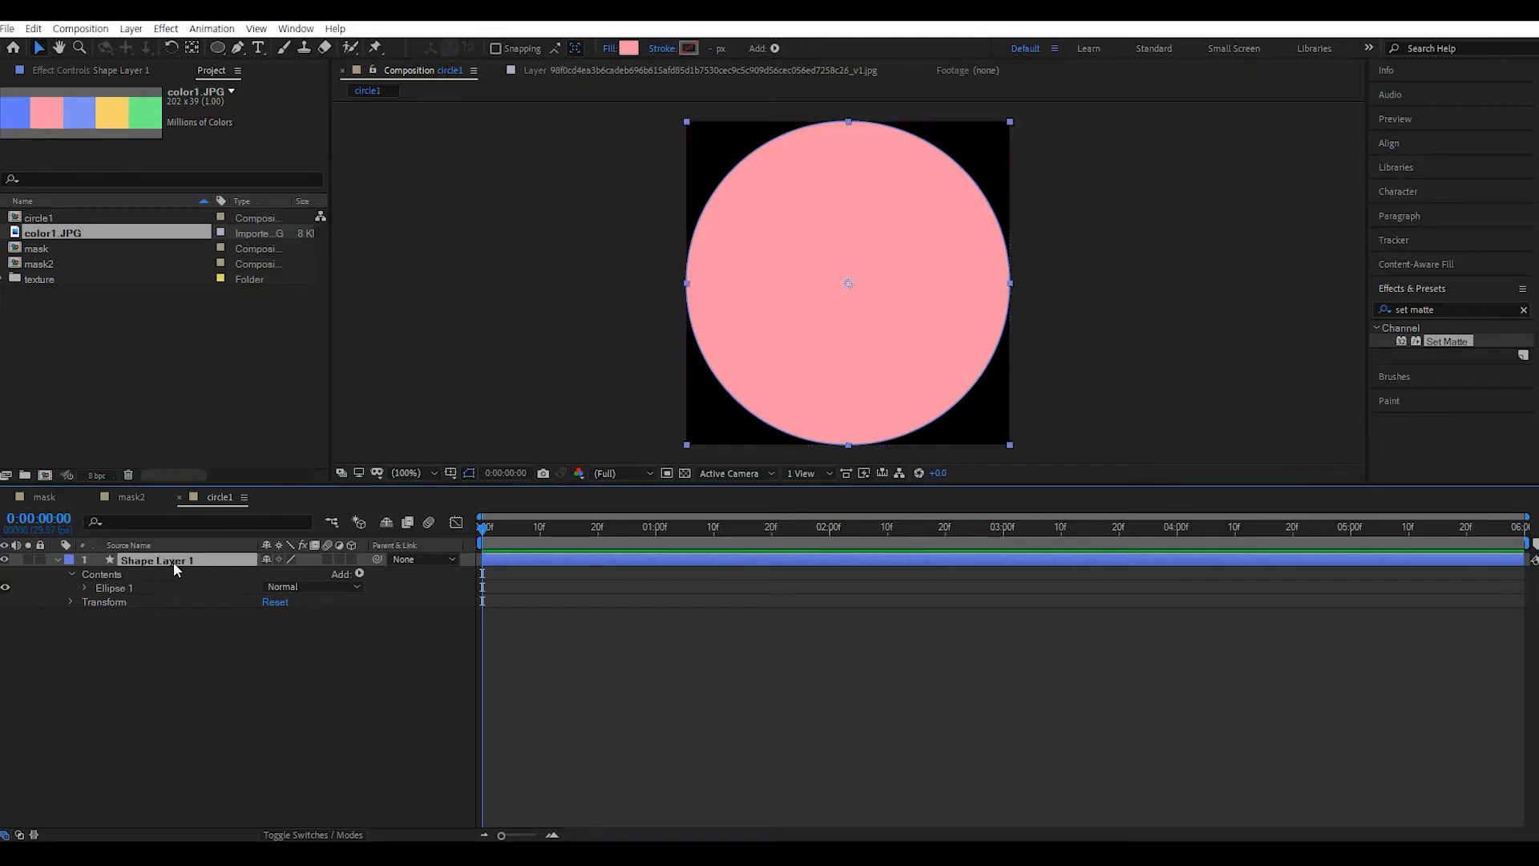
pyautogui.press('s')
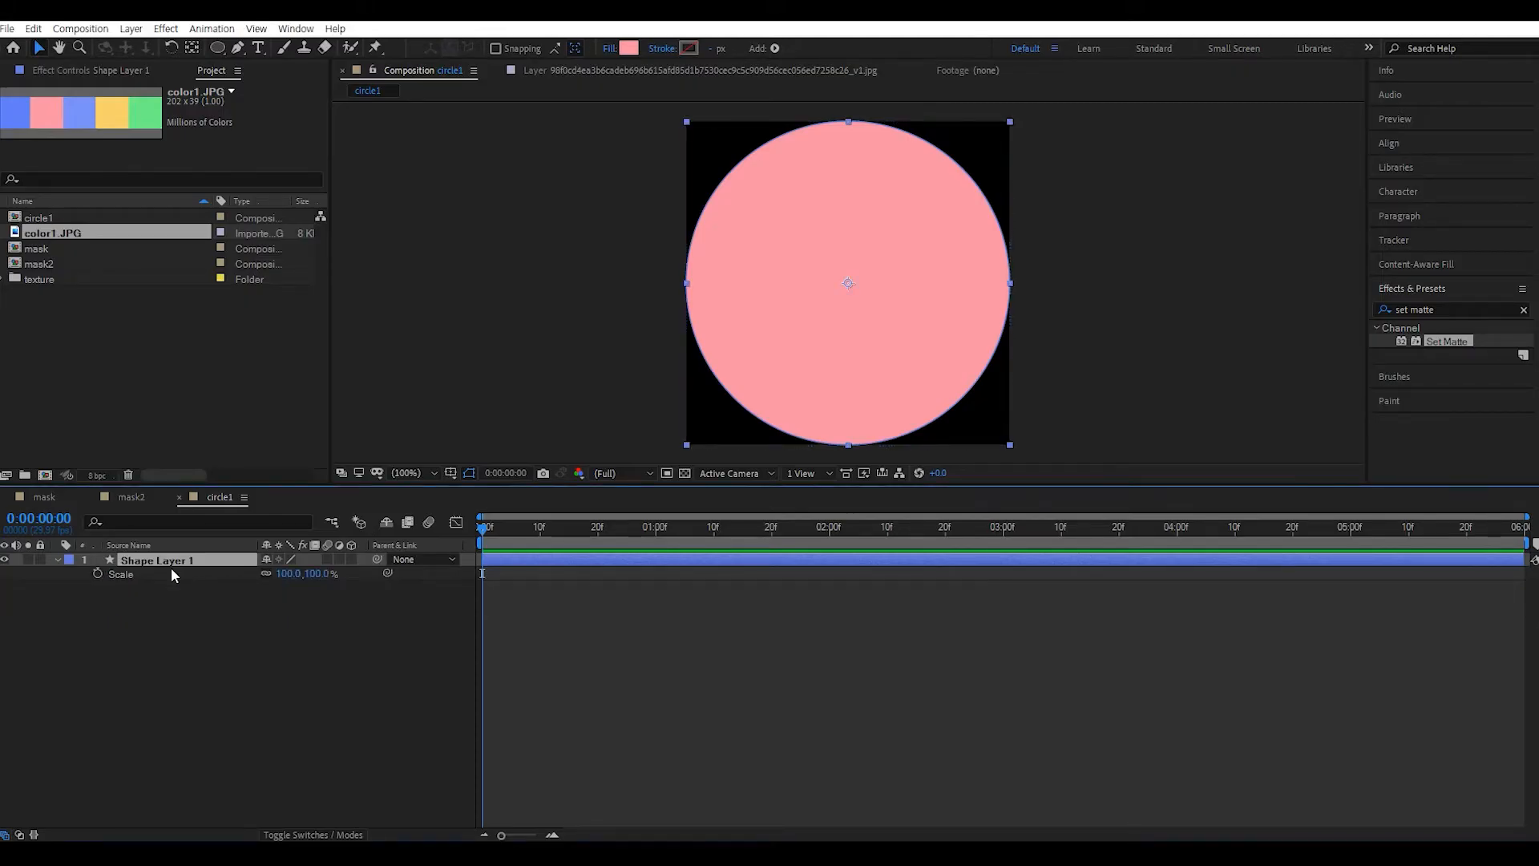
pyautogui.click(290, 573)
pyautogui.write('0')
pyautogui.press('Return')
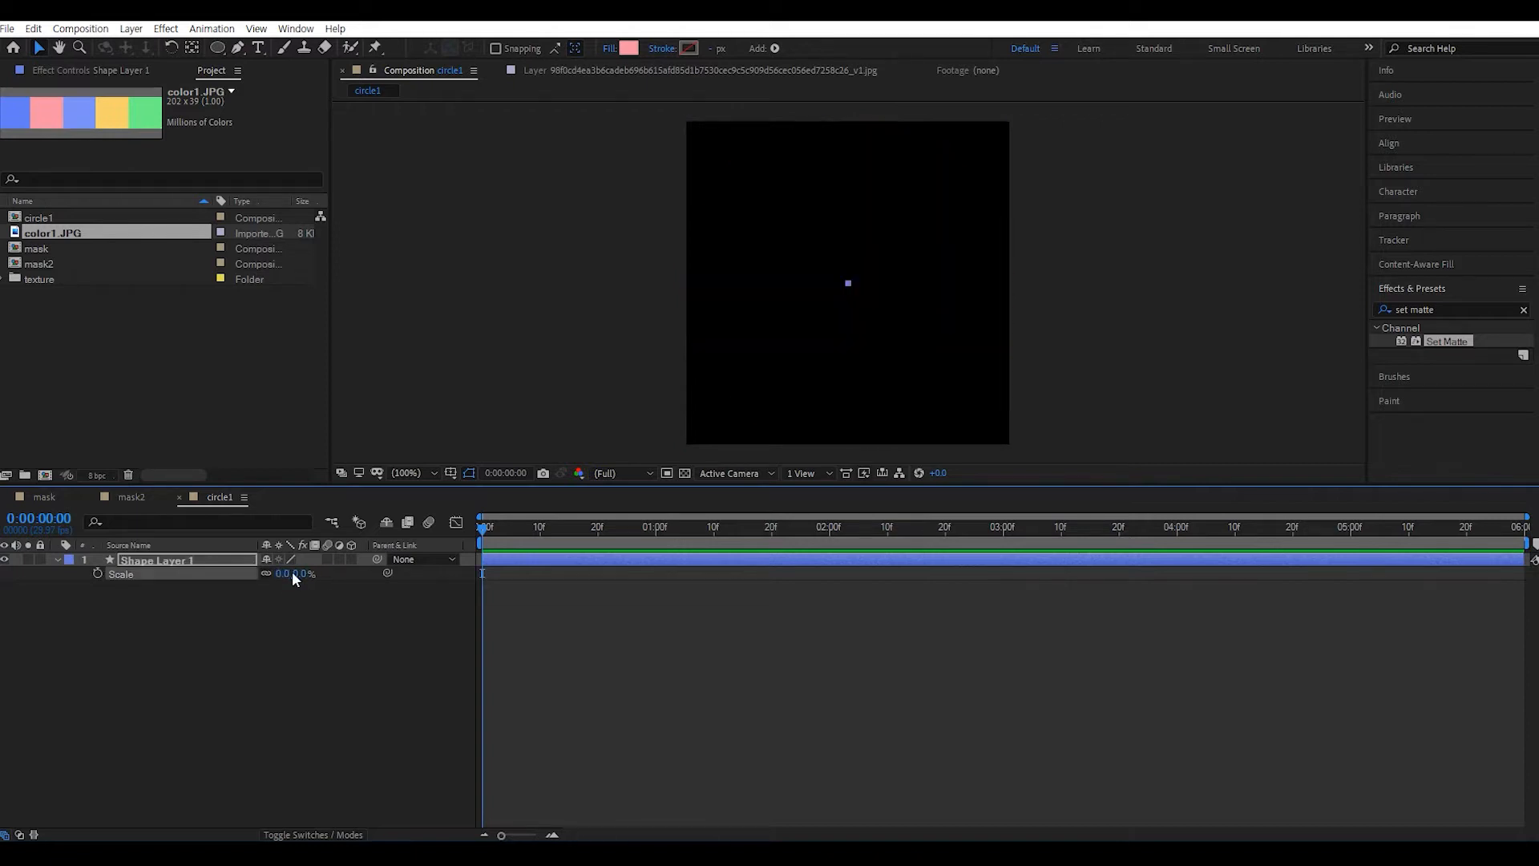
pyautogui.click(97, 573)
# - Keyframe the circle's scale at 20% at 1 second and 100% at 2 seconds
pyautogui.moveTo(655, 539); pyautogui.dragTo(655, 542)
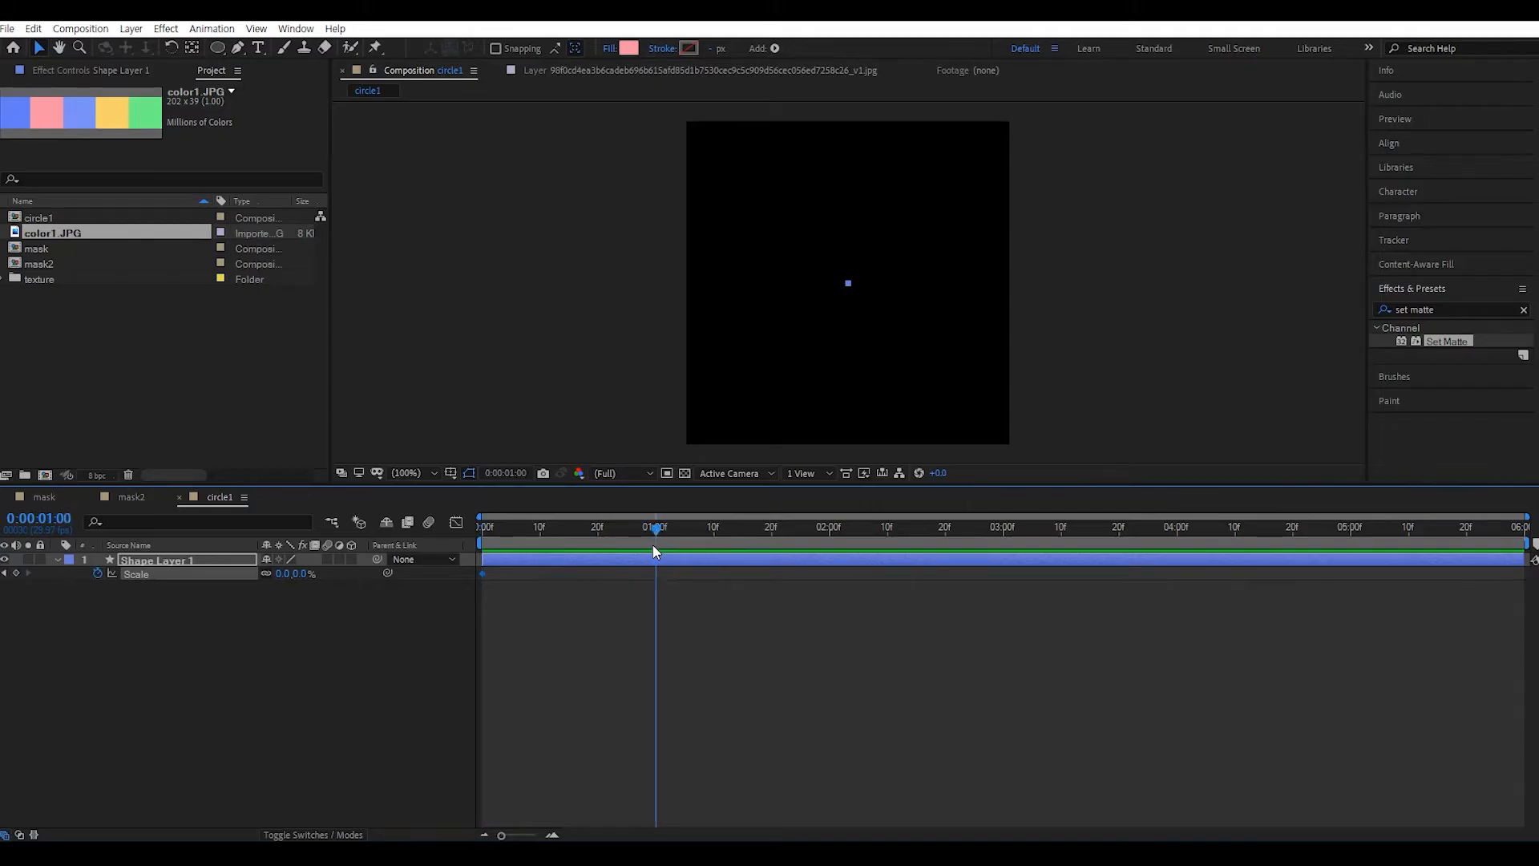
pyautogui.click(284, 574)
pyautogui.write('20')
pyautogui.press('Return')
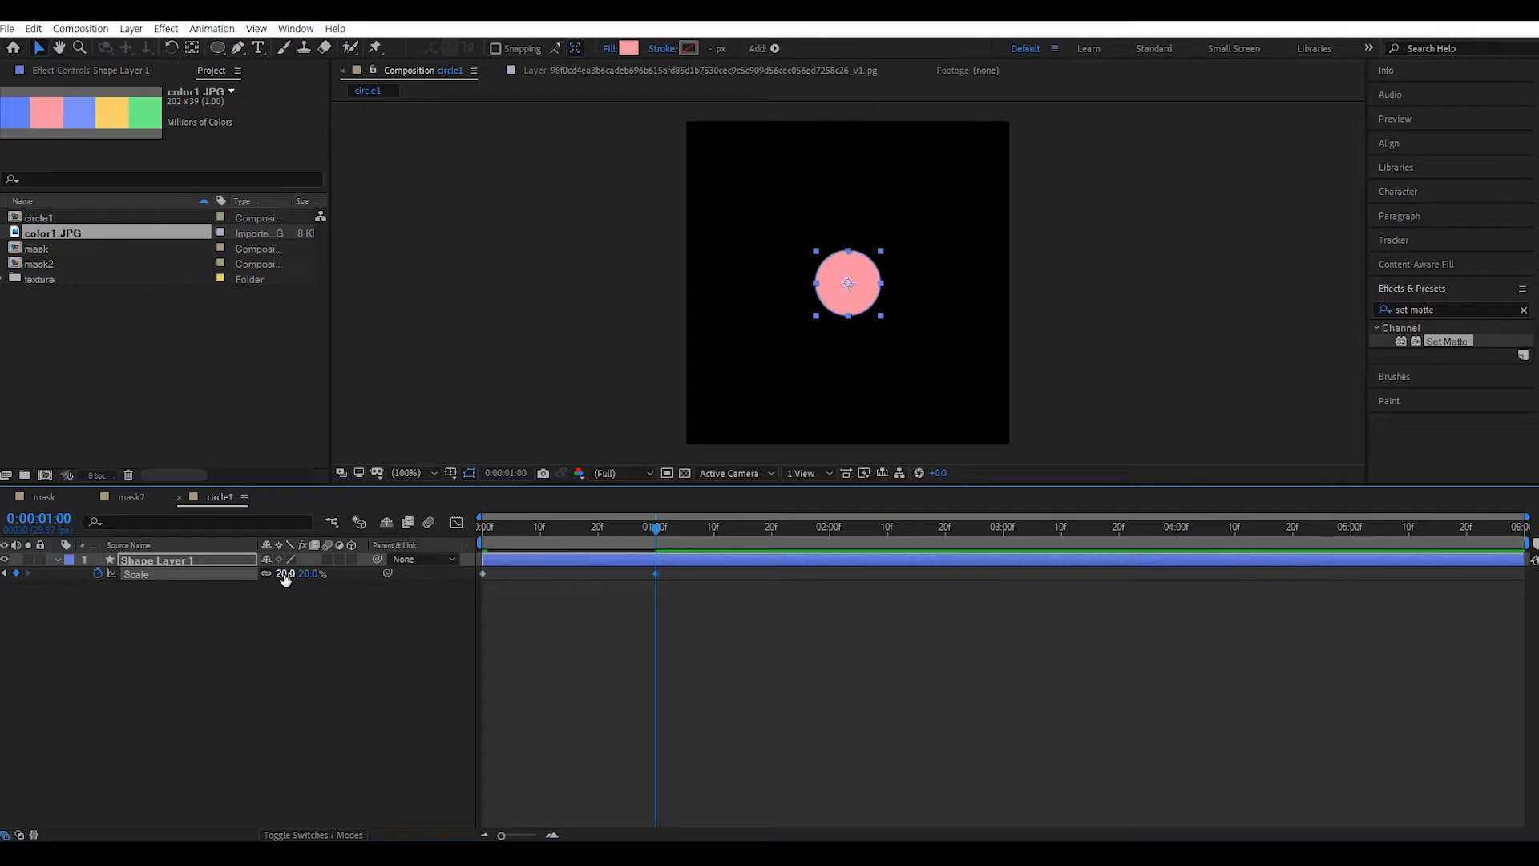
pyautogui.click(830, 543)
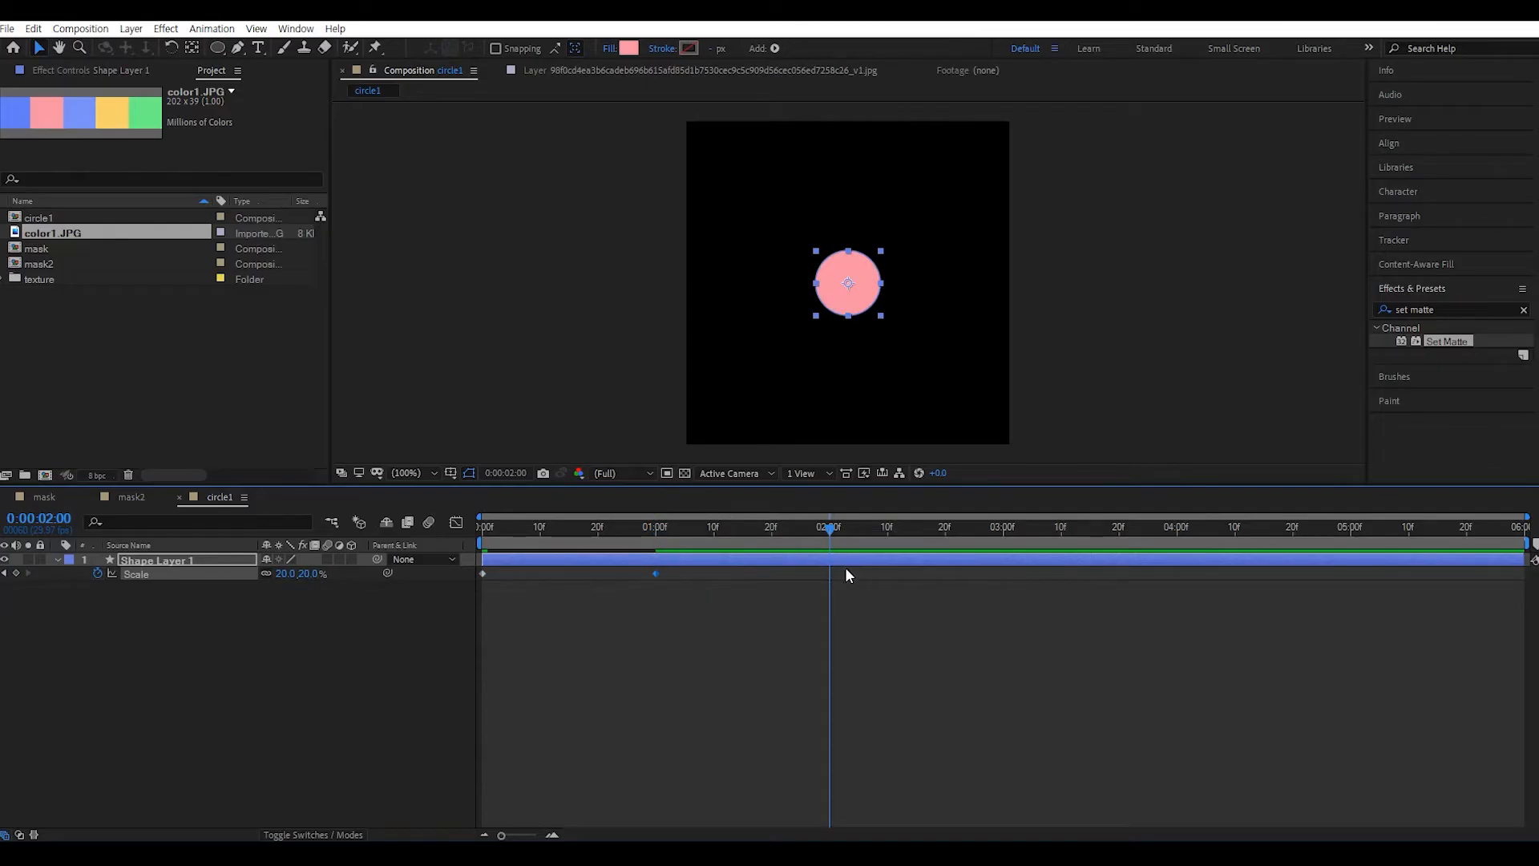
pyautogui.click(285, 573)
pyautogui.write('100')
pyautogui.press('Return')
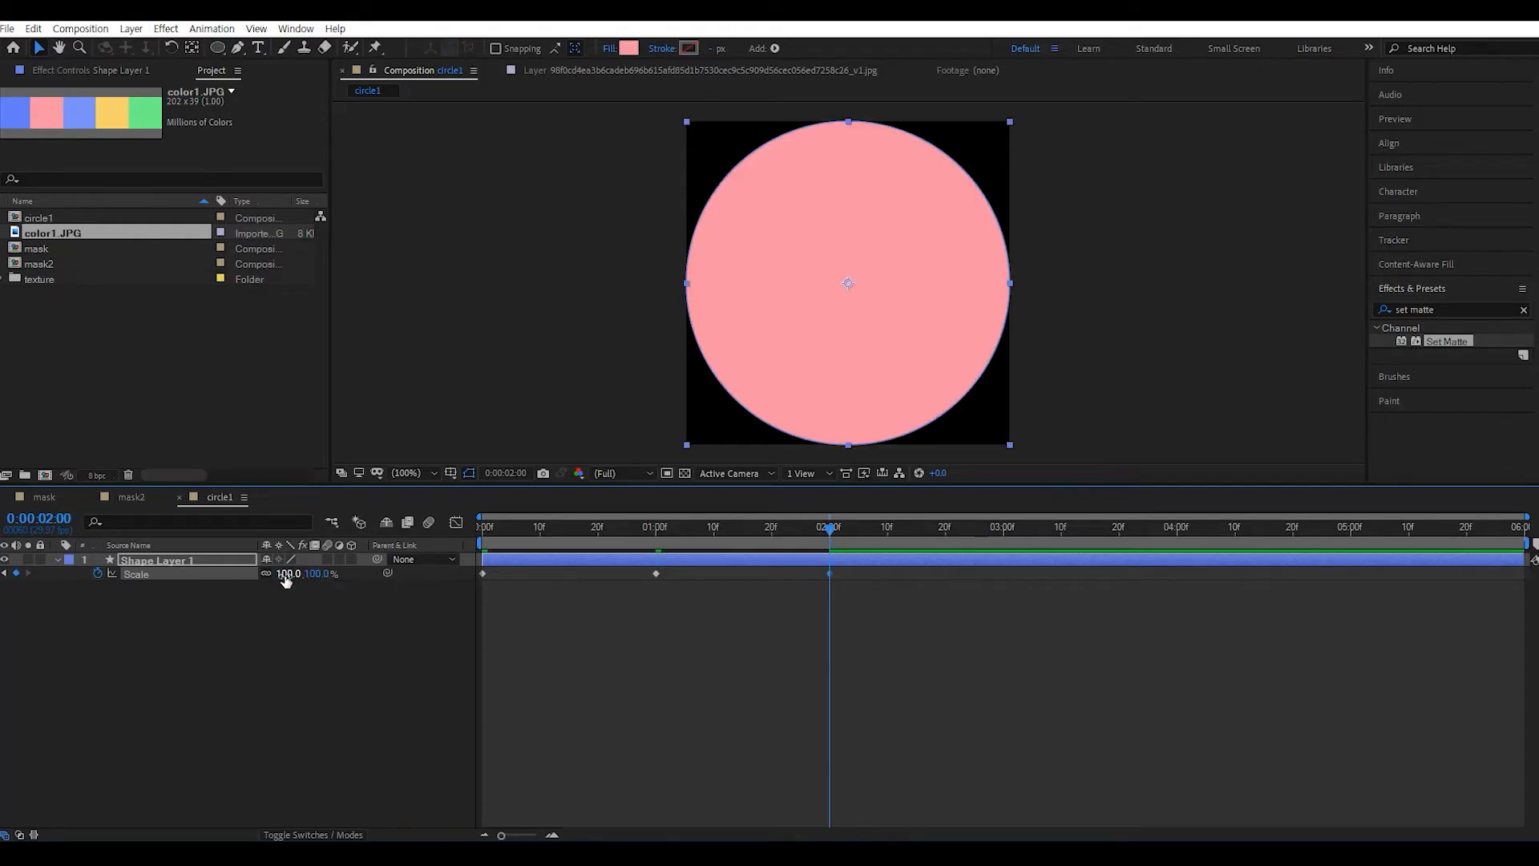
# - Keyframe the circle's scale at 150% at 3 seconds and play back the growth animation
pyautogui.click(1003, 534)
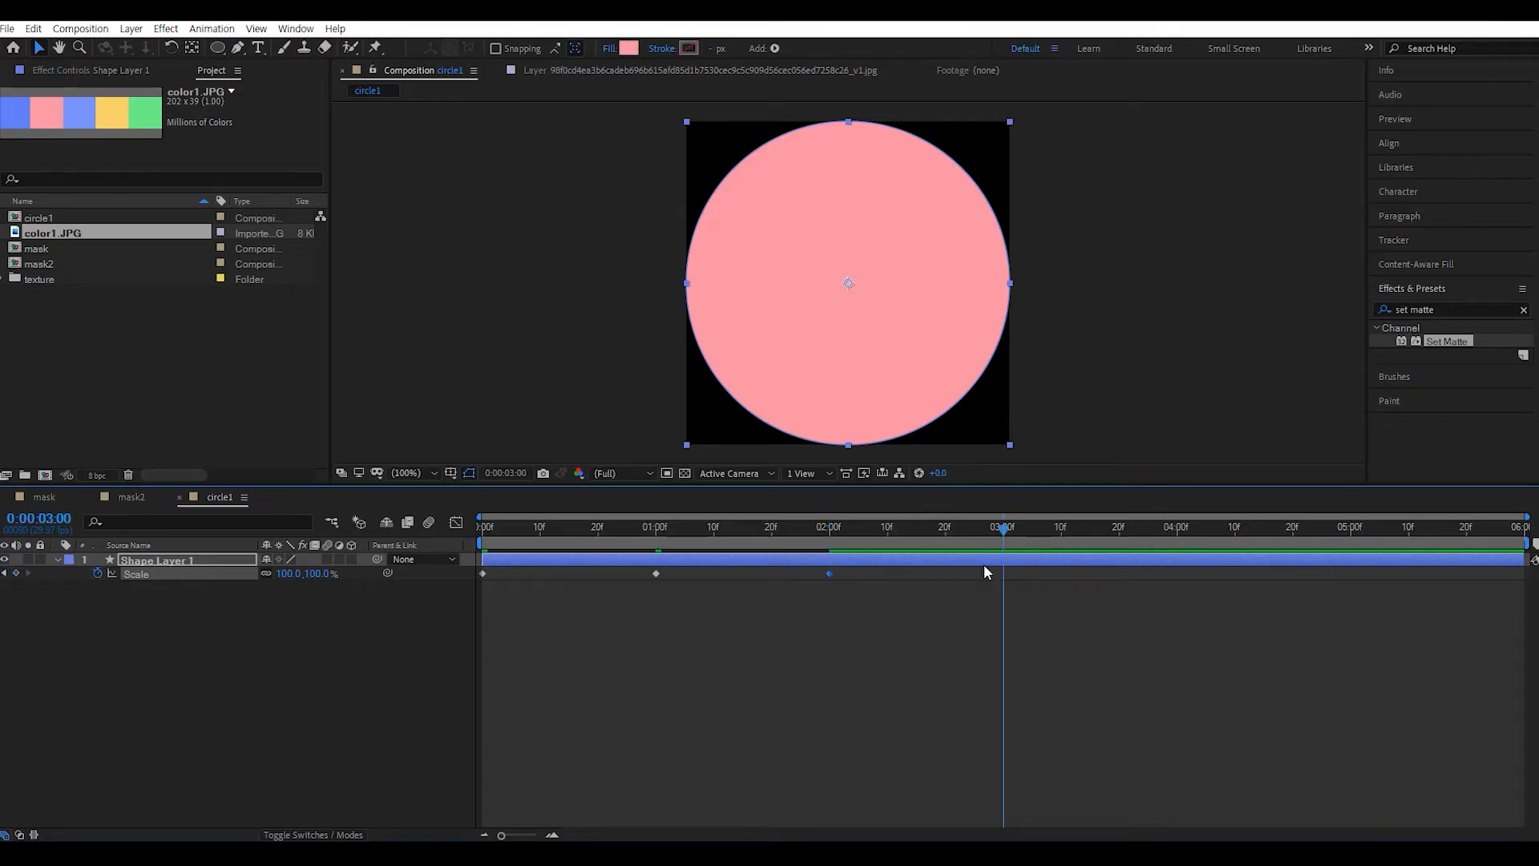
pyautogui.click(297, 574)
pyautogui.write('150')
pyautogui.press('Return')
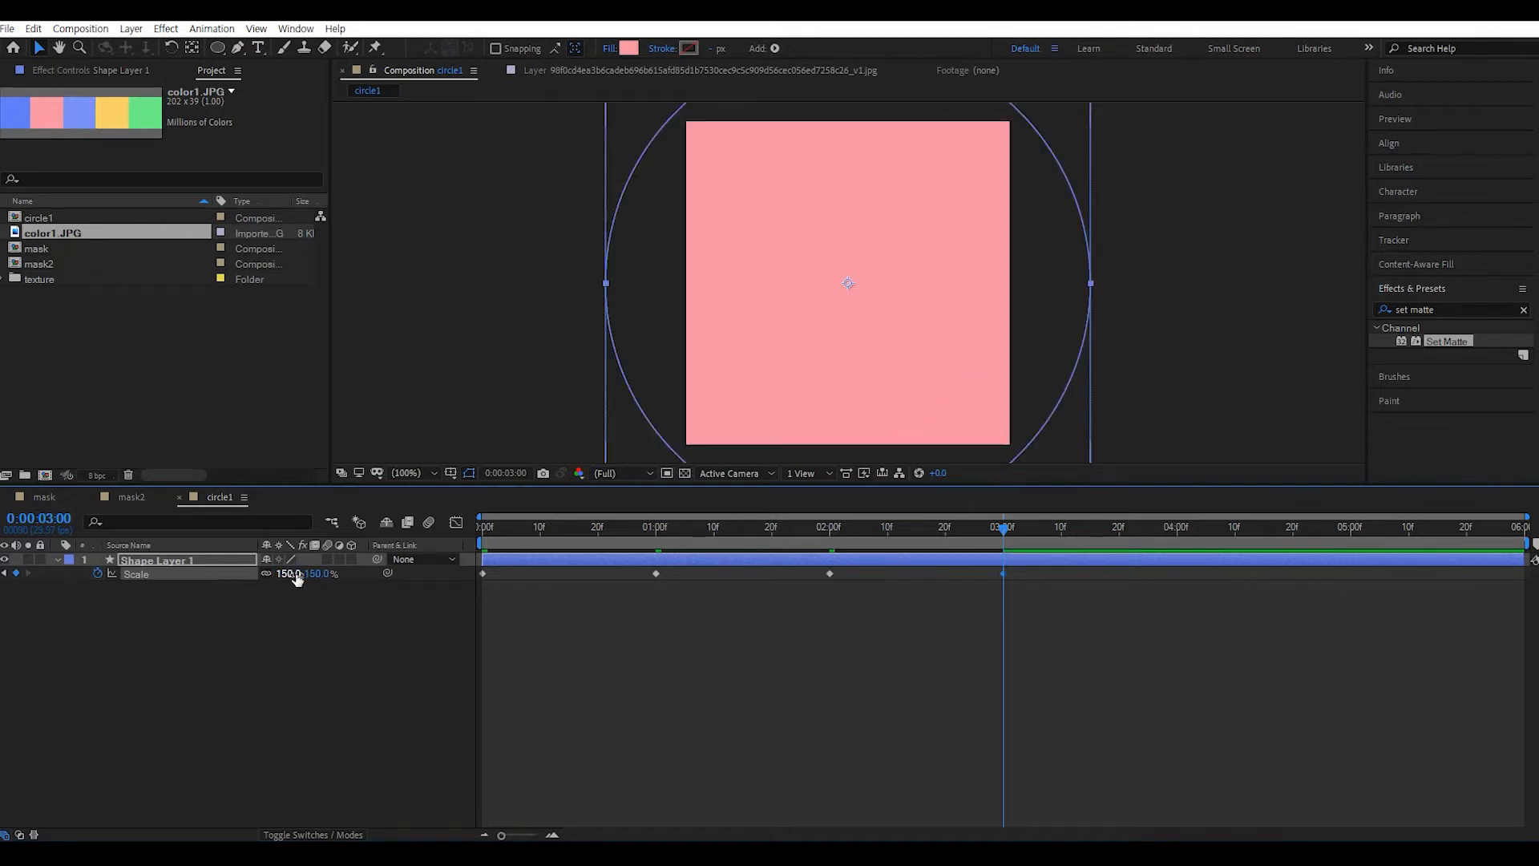
pyautogui.press('space')
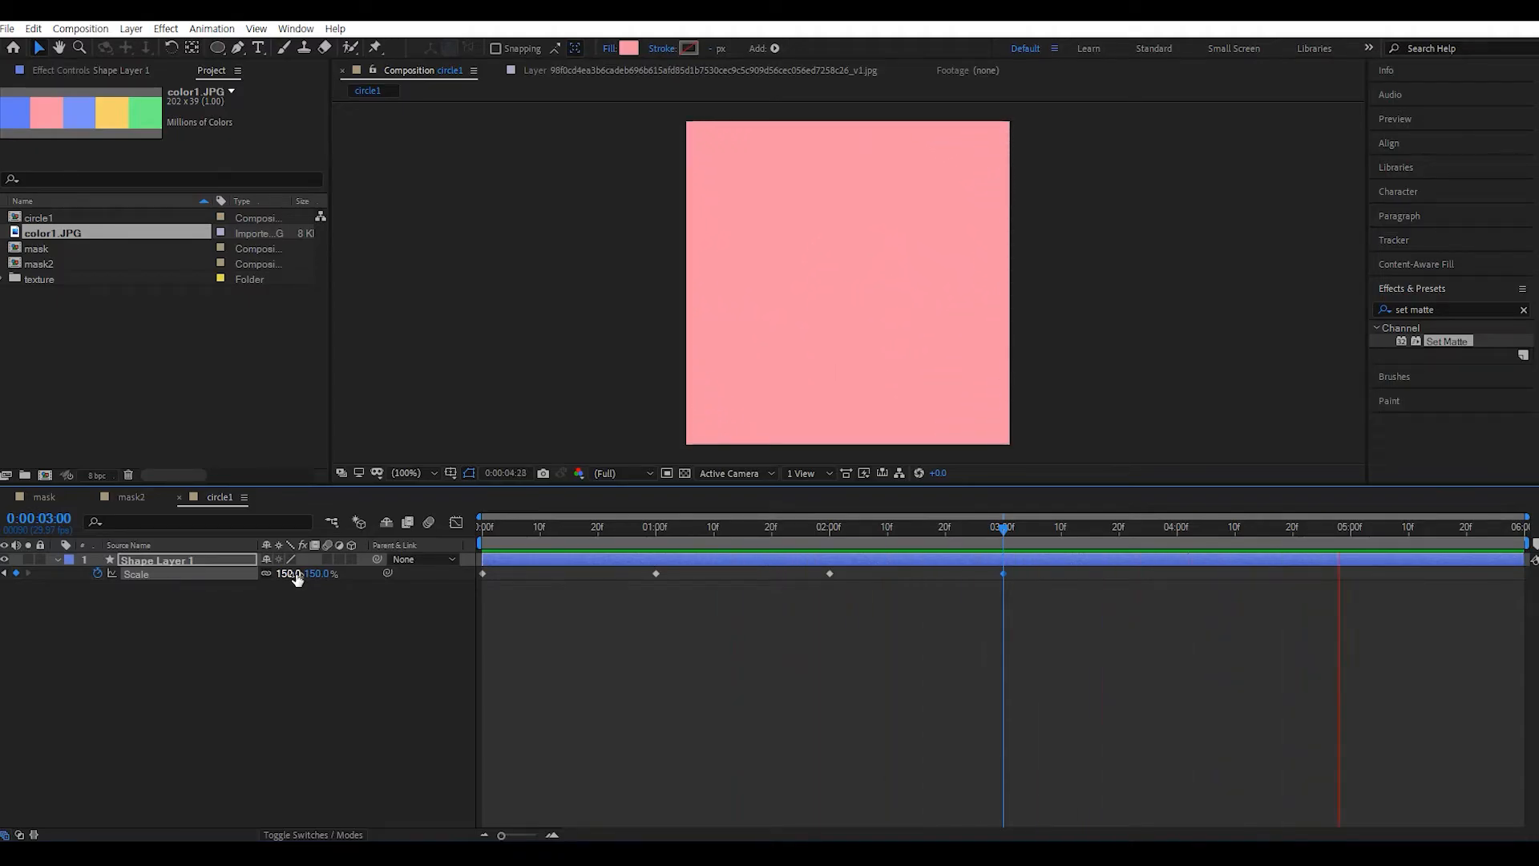
pyautogui.press('space')
pyautogui.moveTo(559, 520); pyautogui.dragTo(740, 592)
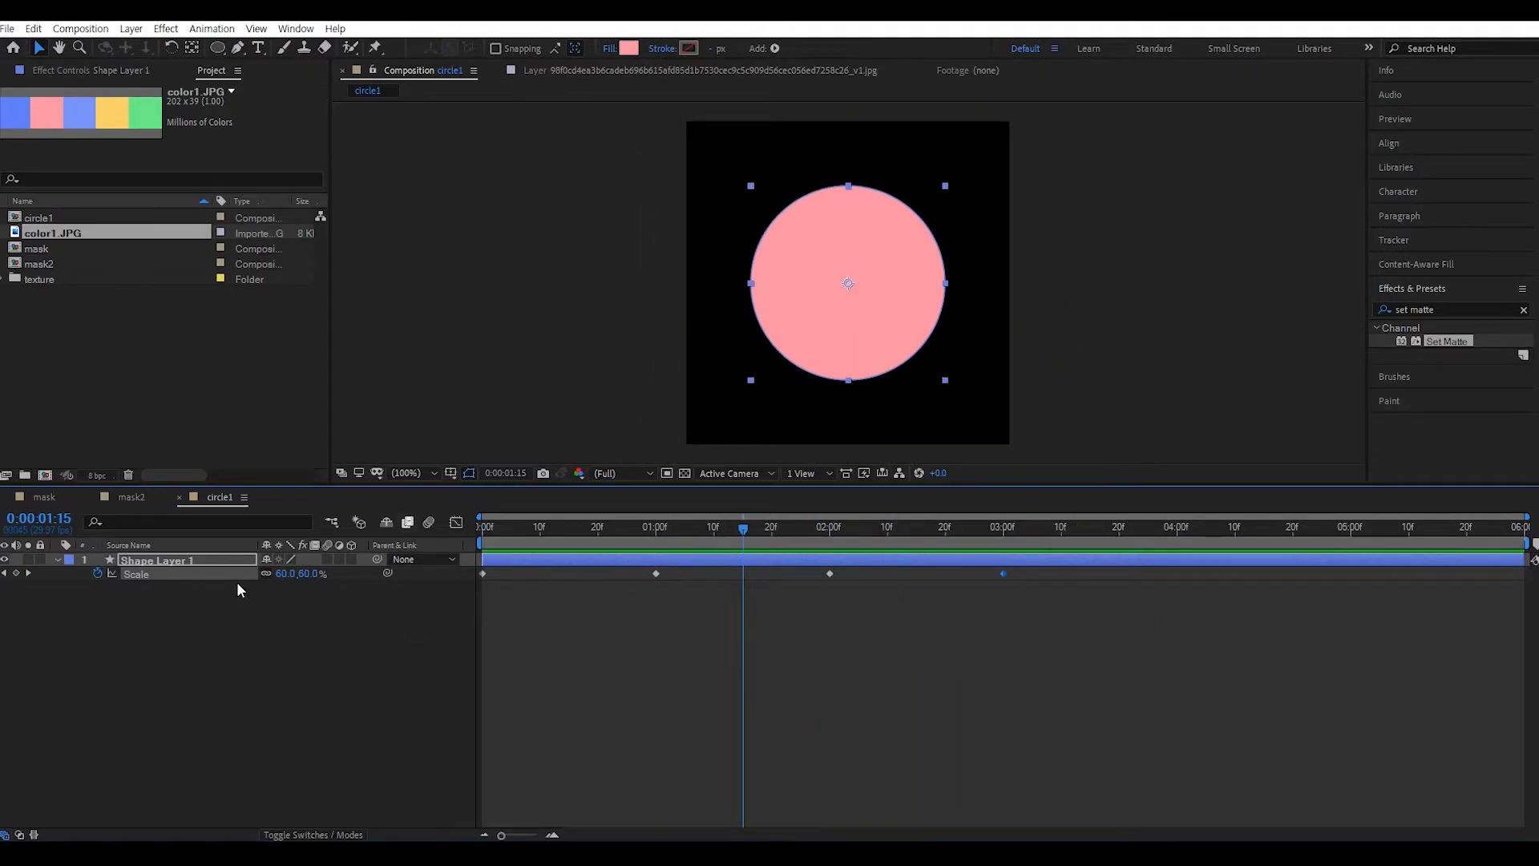
# - Apply Easy Ease to all four Scale keyframes of the circle layer
pyautogui.click(162, 613)
pyautogui.click(153, 572)
pyautogui.press('F9')
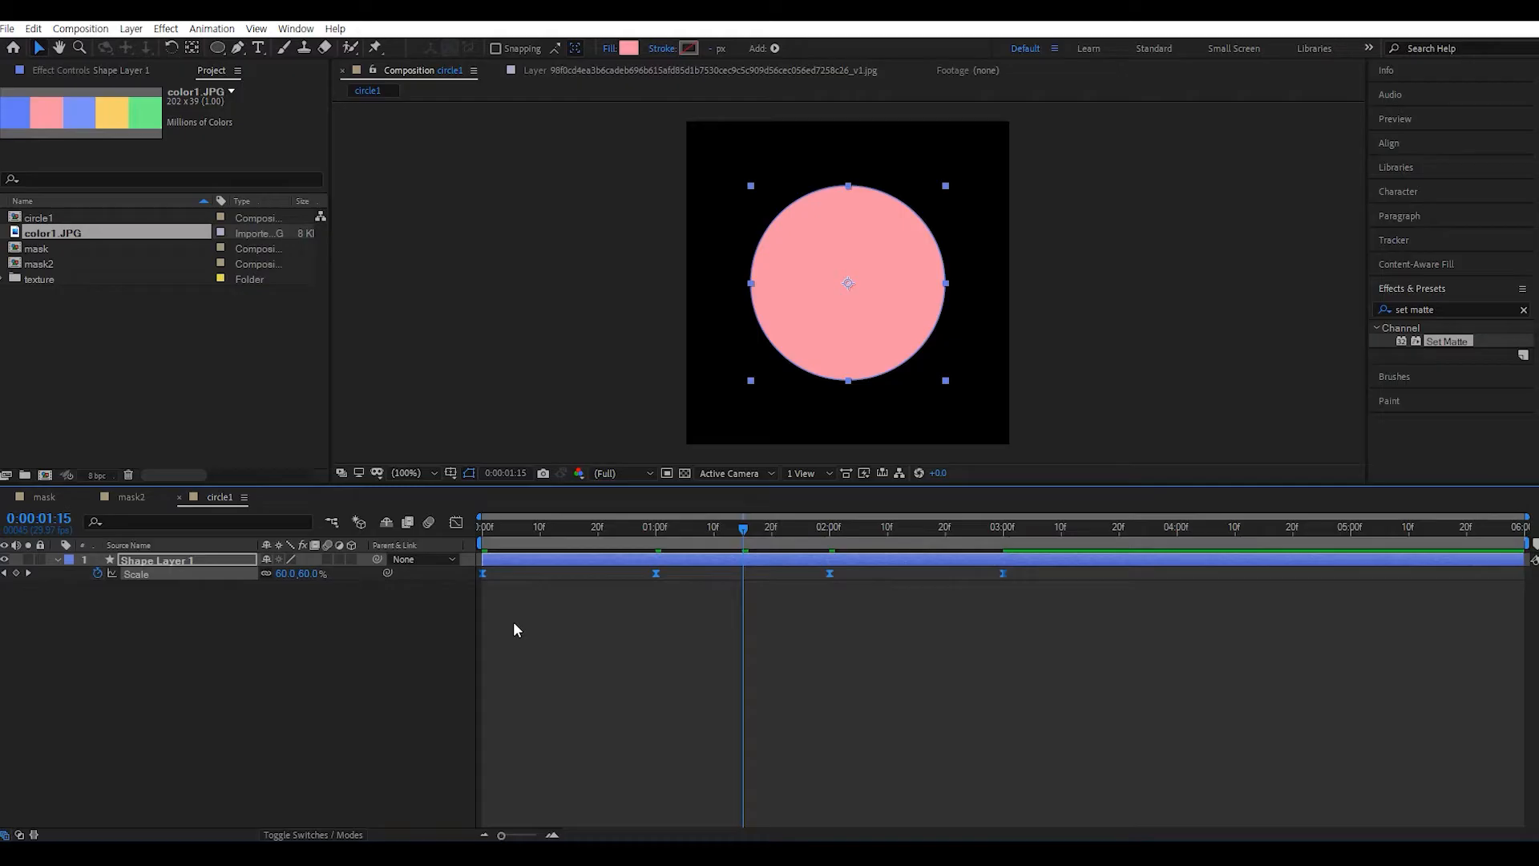
# - In the Graph Editor, lengthen the easing handles of all Scale keyframes together to sharpen the speed peaks
pyautogui.click(456, 522)
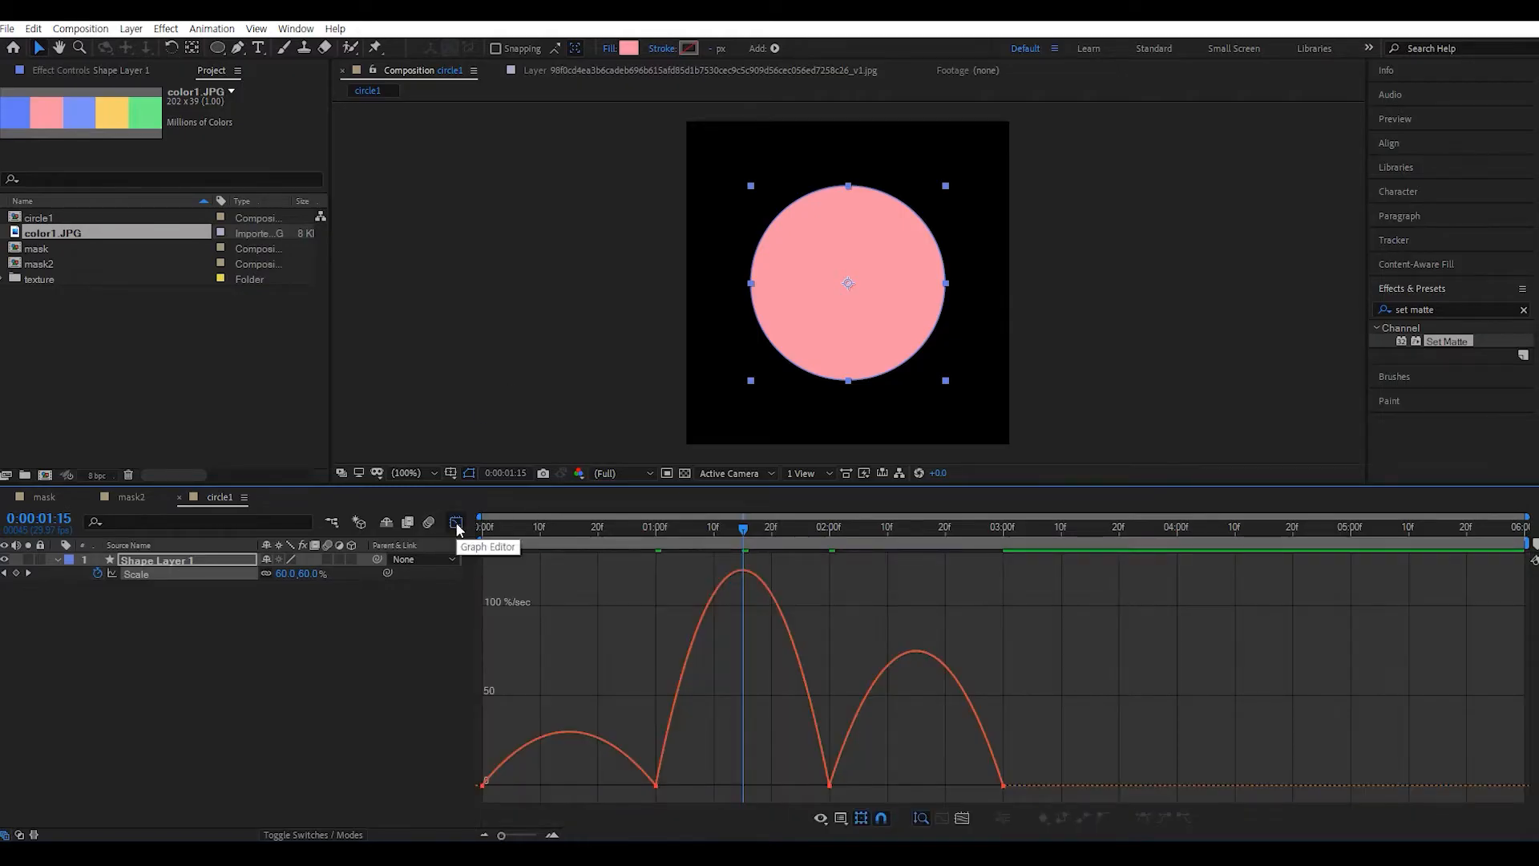
pyautogui.moveTo(1020, 774); pyautogui.dragTo(412, 809)
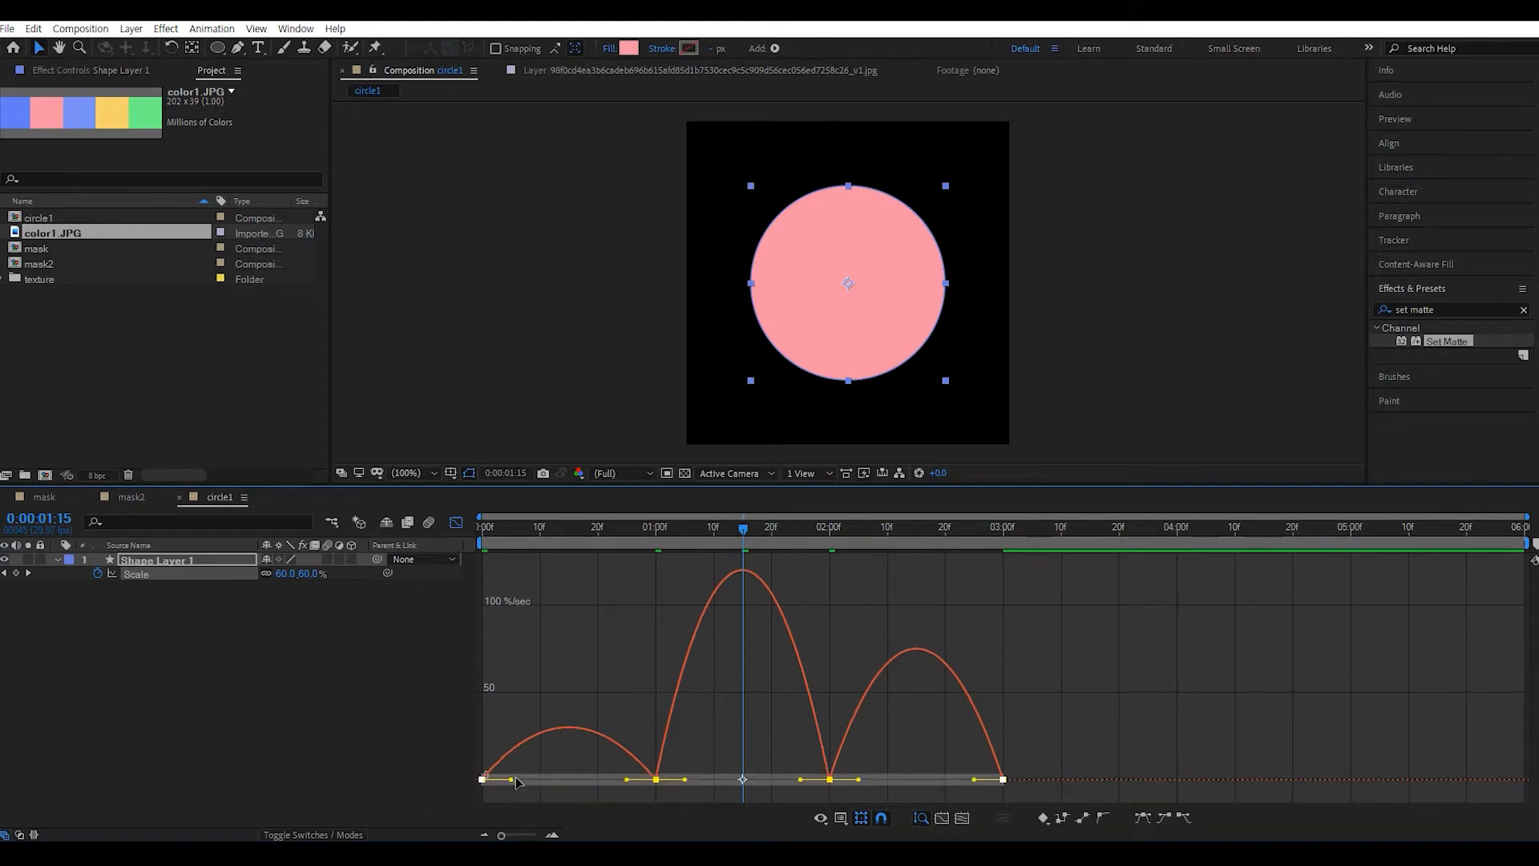
pyautogui.moveTo(513, 783); pyautogui.dragTo(586, 779)
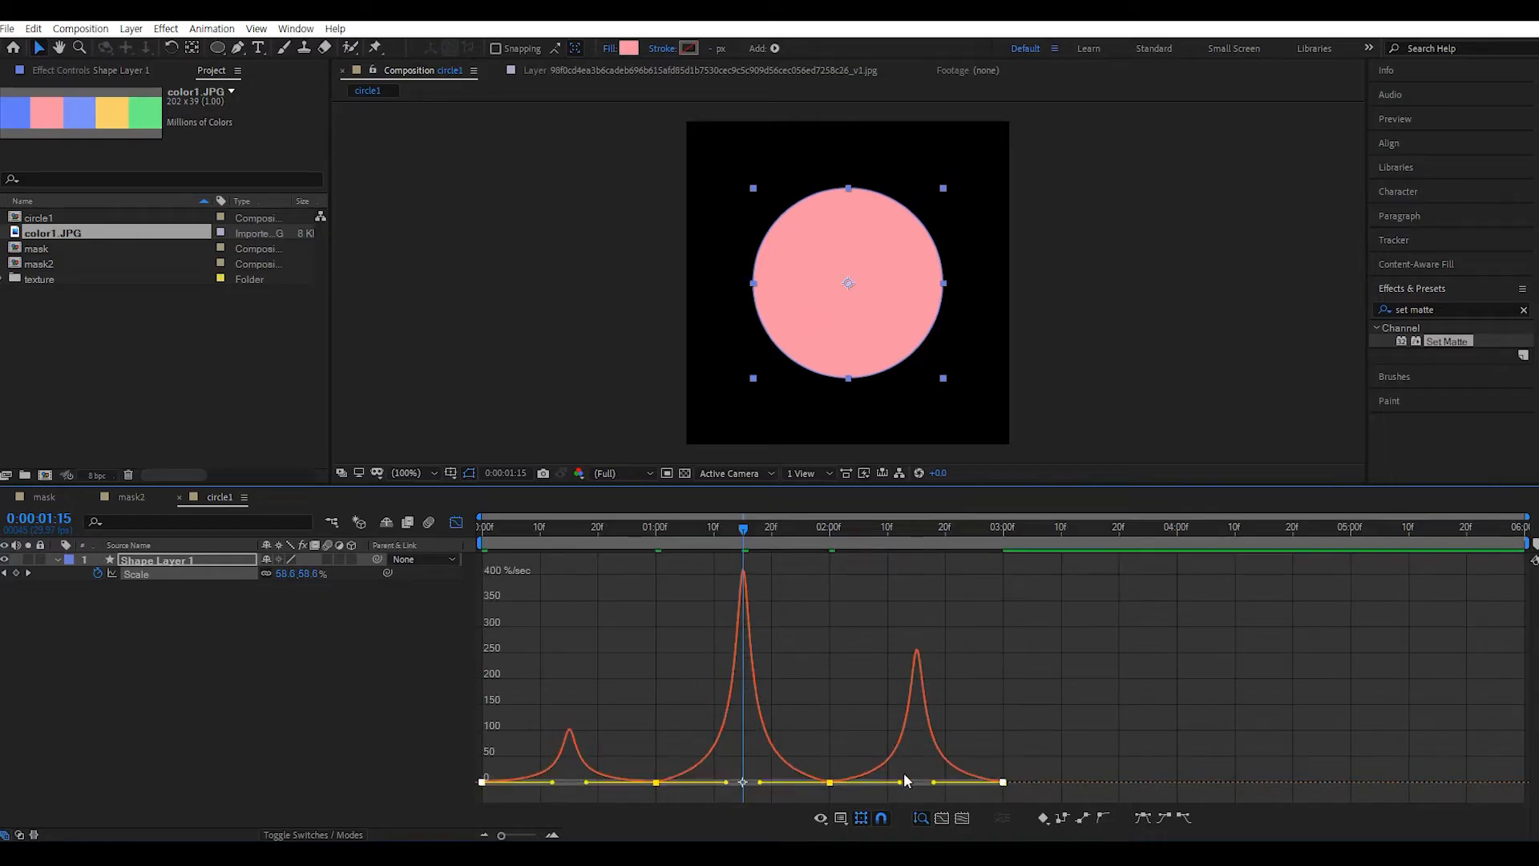
# - Preview the eased animation and end the work area at 3 seconds
pyautogui.press('space')
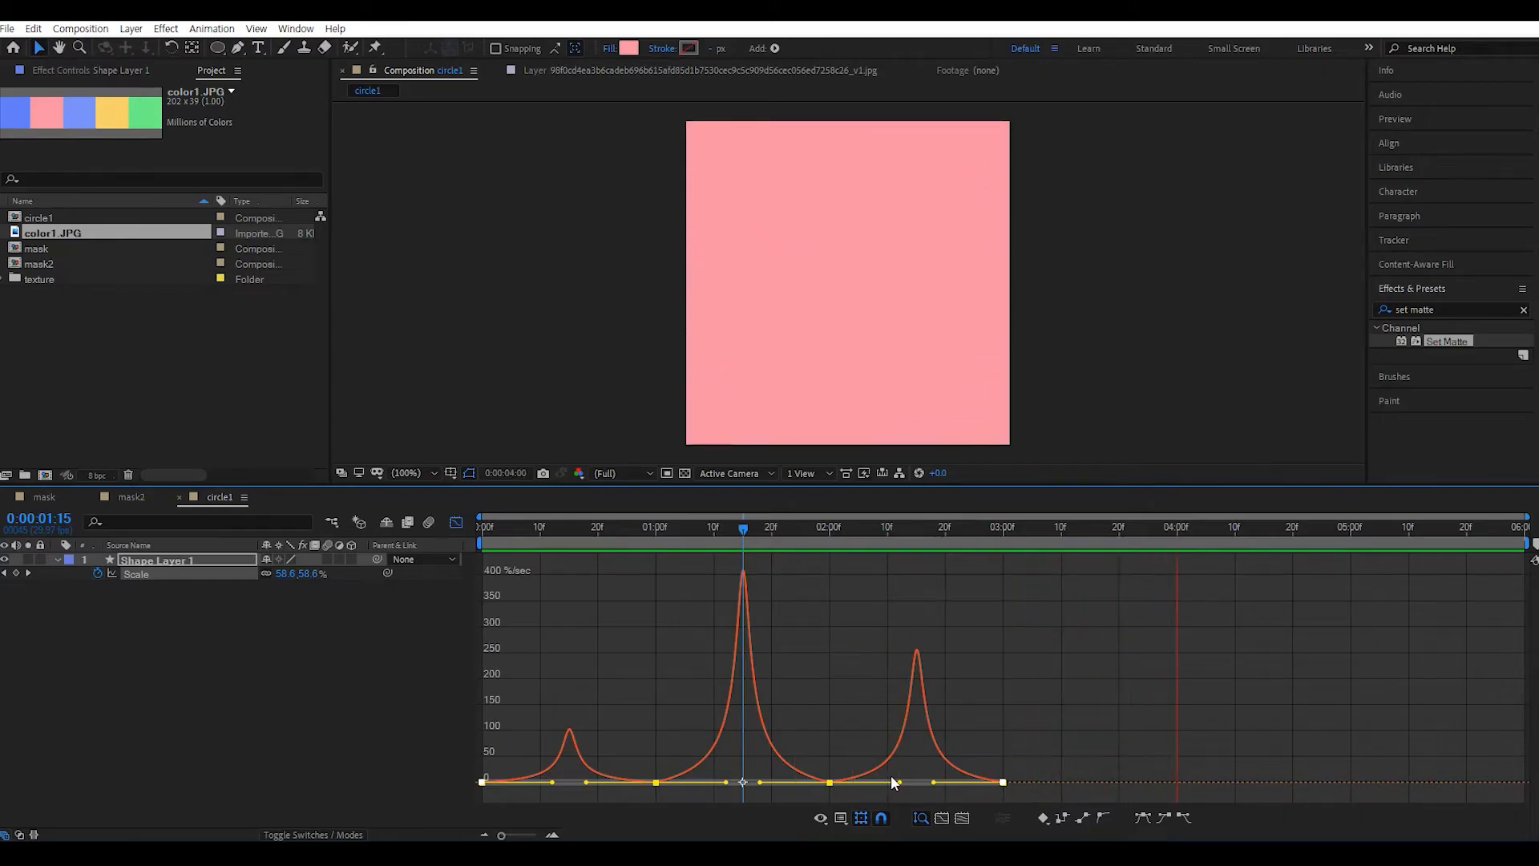
pyautogui.press('space')
pyautogui.click(1004, 536)
pyautogui.press('space')
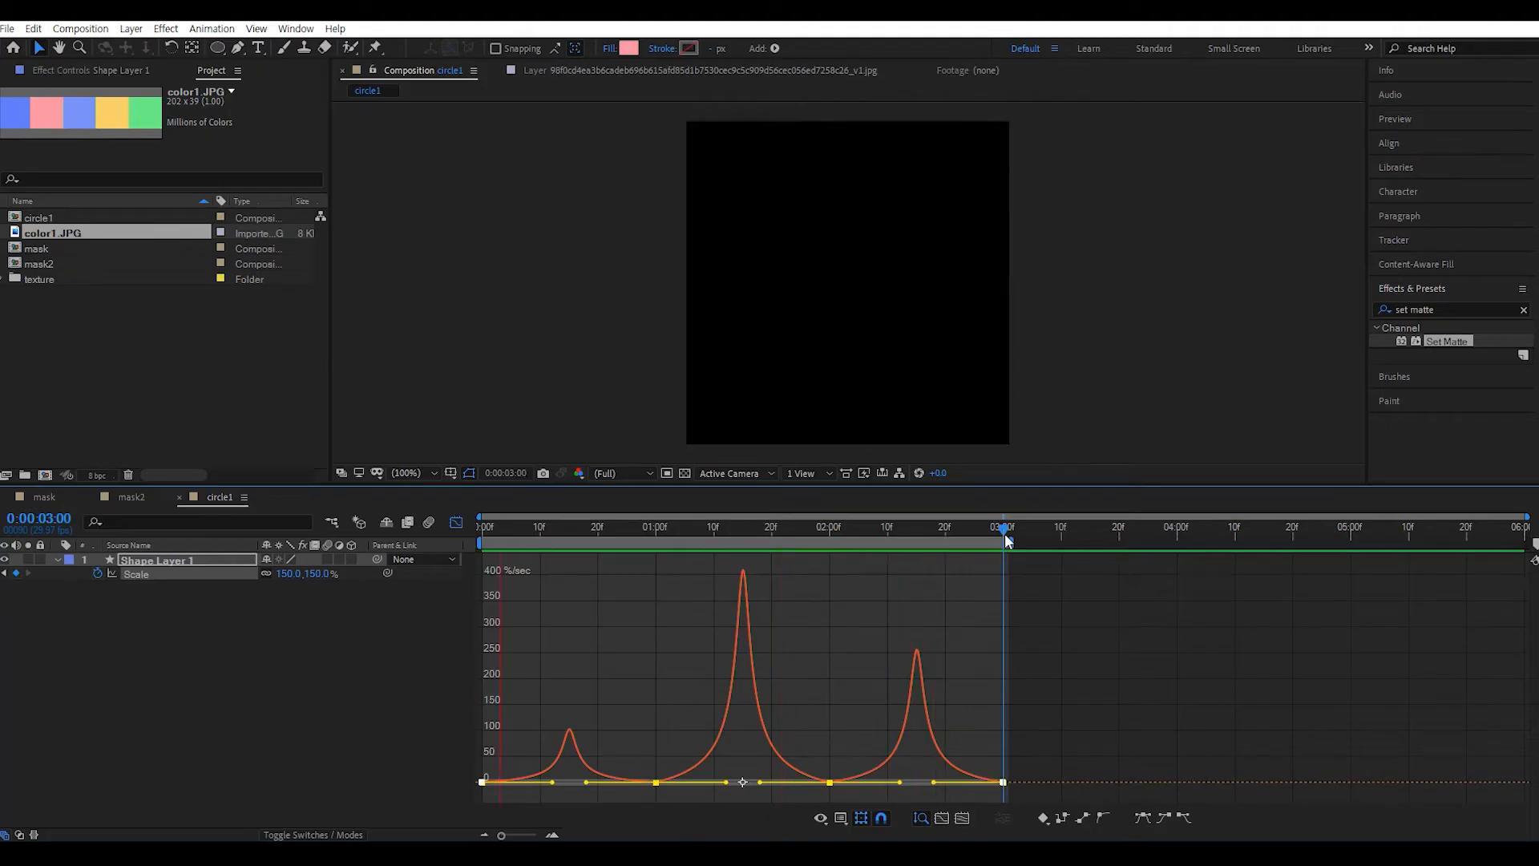
pyautogui.press('space')
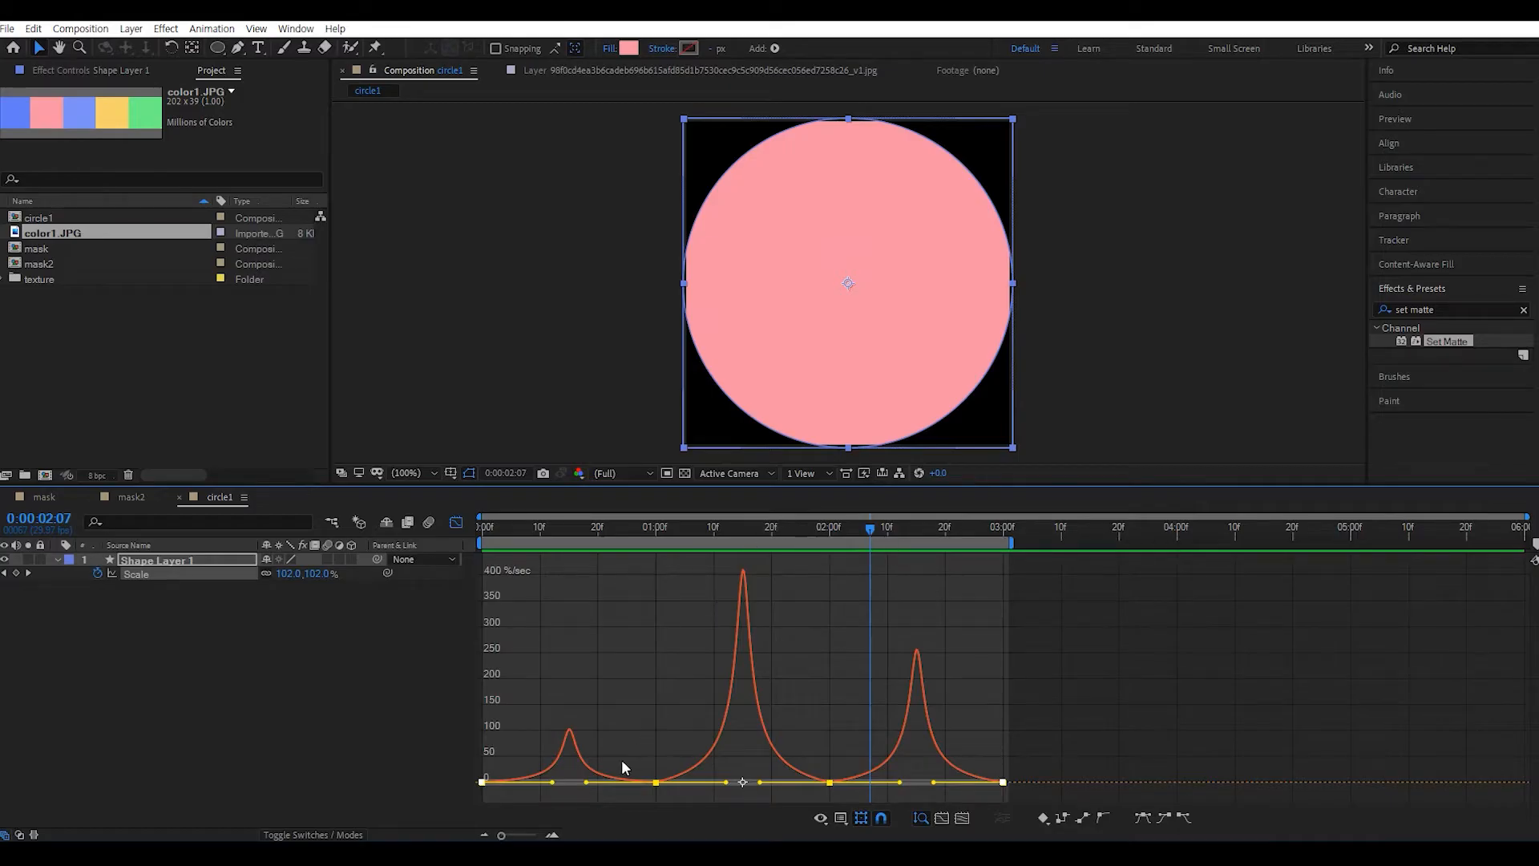
# - Extend all the Scale easing handles to the midpoints between keyframes, replay the animation and leave the Graph Editor
pyautogui.moveTo(552, 781)
pyautogui.mouseDown()
pyautogui.moveTo(593, 781)
pyautogui.moveTo(546, 781)
pyautogui.mouseUp()
pyautogui.press('space')
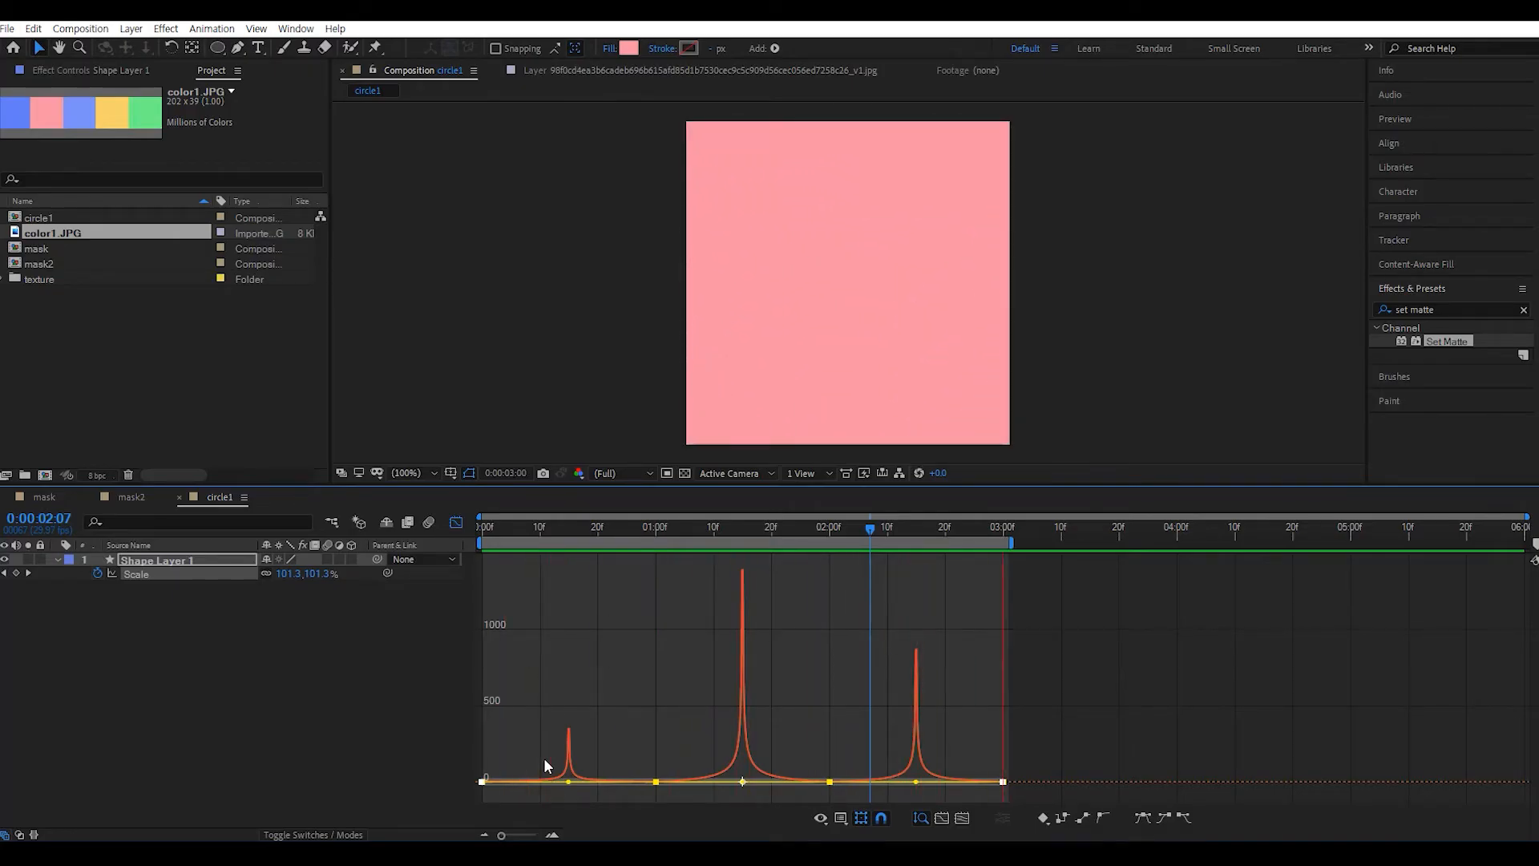
pyautogui.click(392, 692)
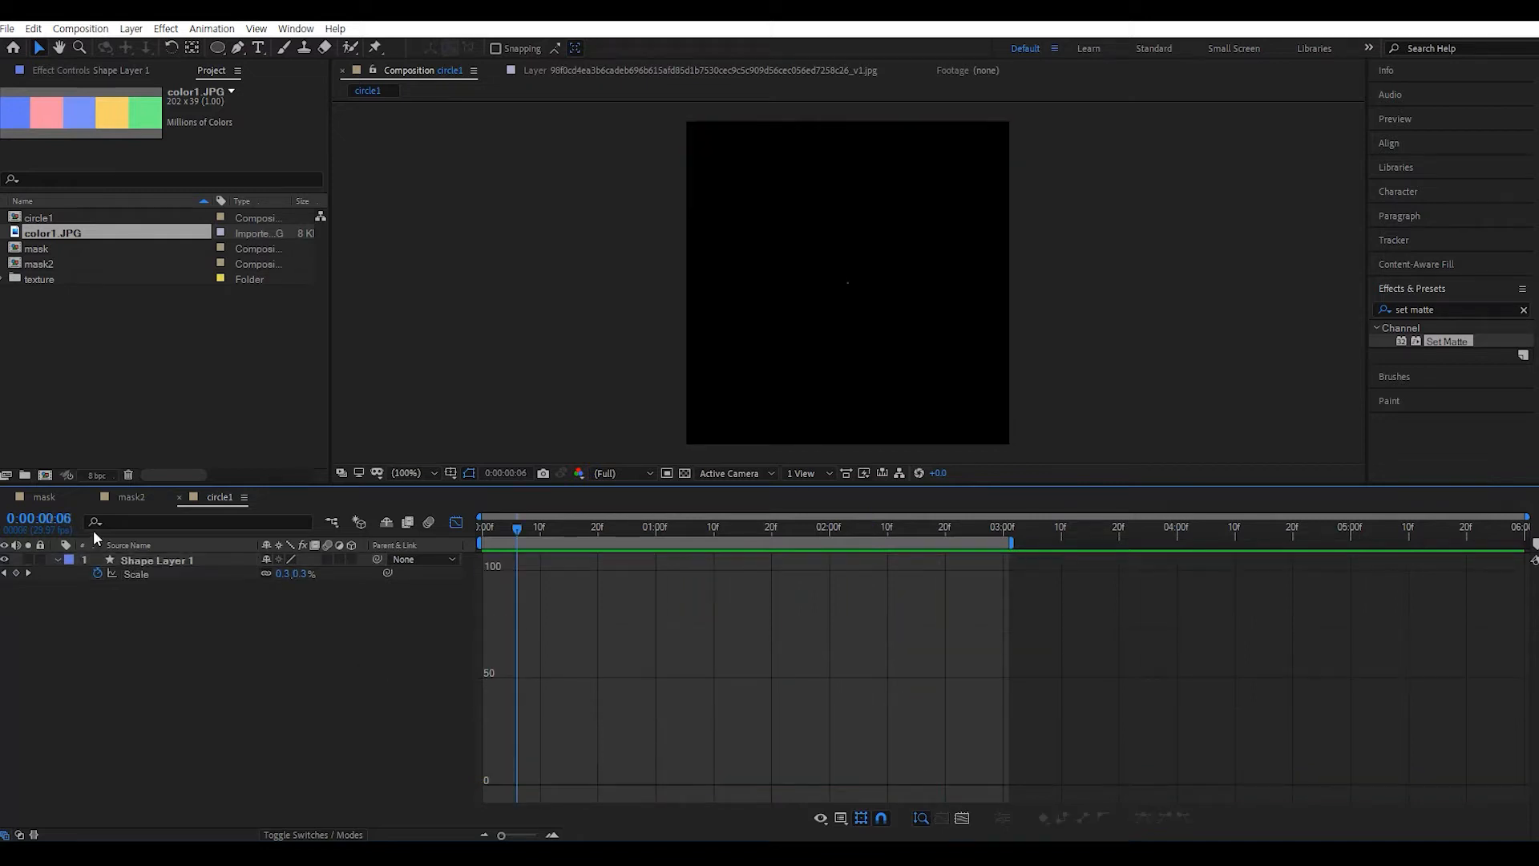
pyautogui.click(170, 559)
pyautogui.click(458, 524)
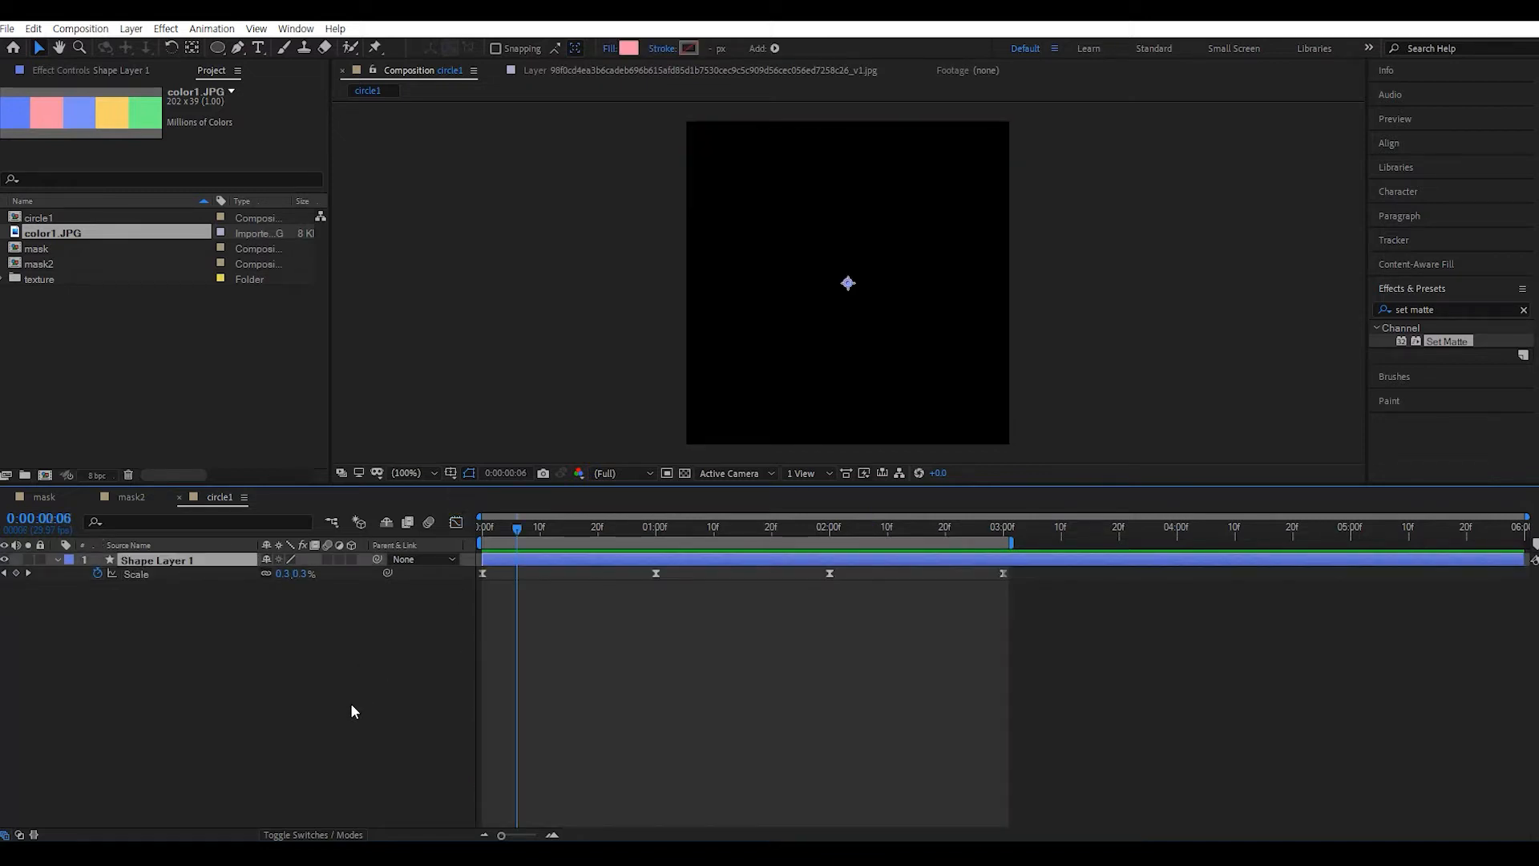
# - Duplicate the animated circle layer five times to get six shape layers
pyautogui.click(351, 702)
pyautogui.click(186, 559)
pyautogui.hotkey('ctrl', 'd')
pyautogui.hotkey('ctrl', 'd')
pyautogui.hotkey('ctrl', 'd')
pyautogui.hotkey('ctrl', 'd')
pyautogui.hotkey('ctrl', 'd')
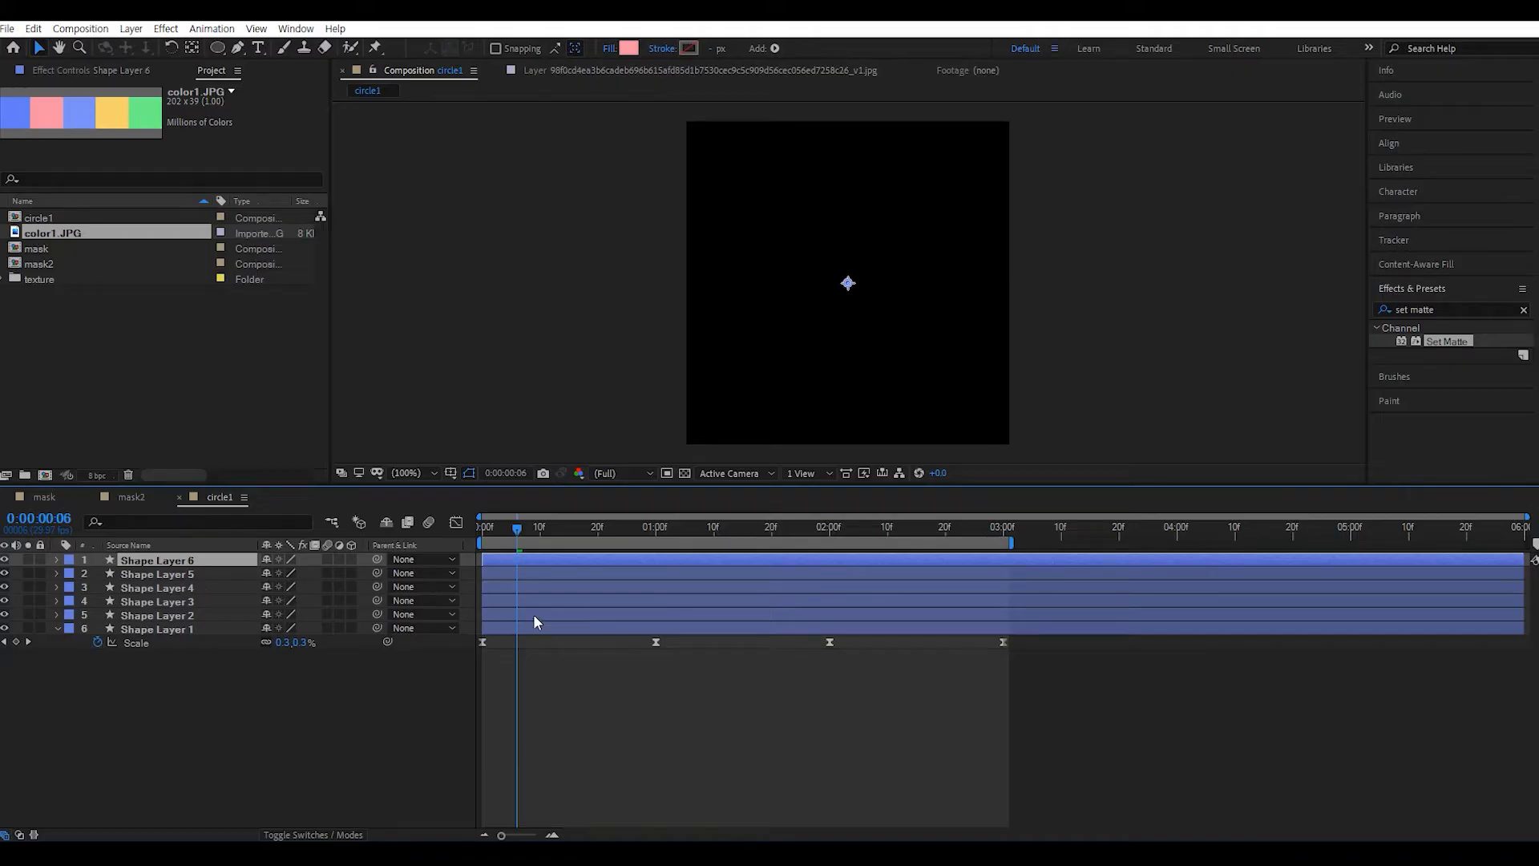
# - Stagger the first three duplicates so Shape Layers 2, 3 and 4 start at 1, 2 and 3 seconds
pyautogui.moveTo(533, 614); pyautogui.dragTo(960, 624)
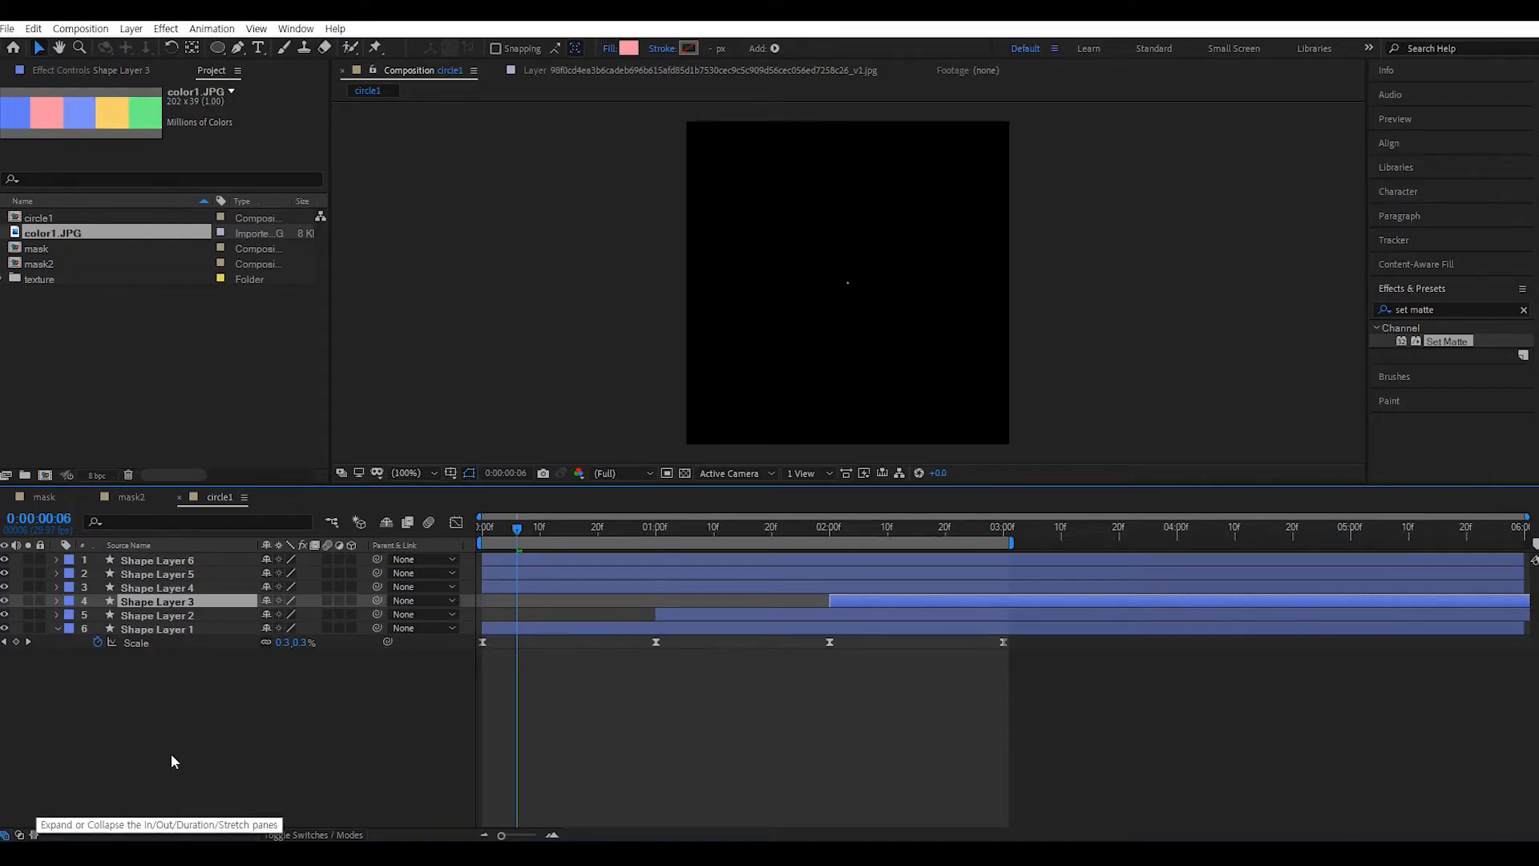
pyautogui.click(33, 835)
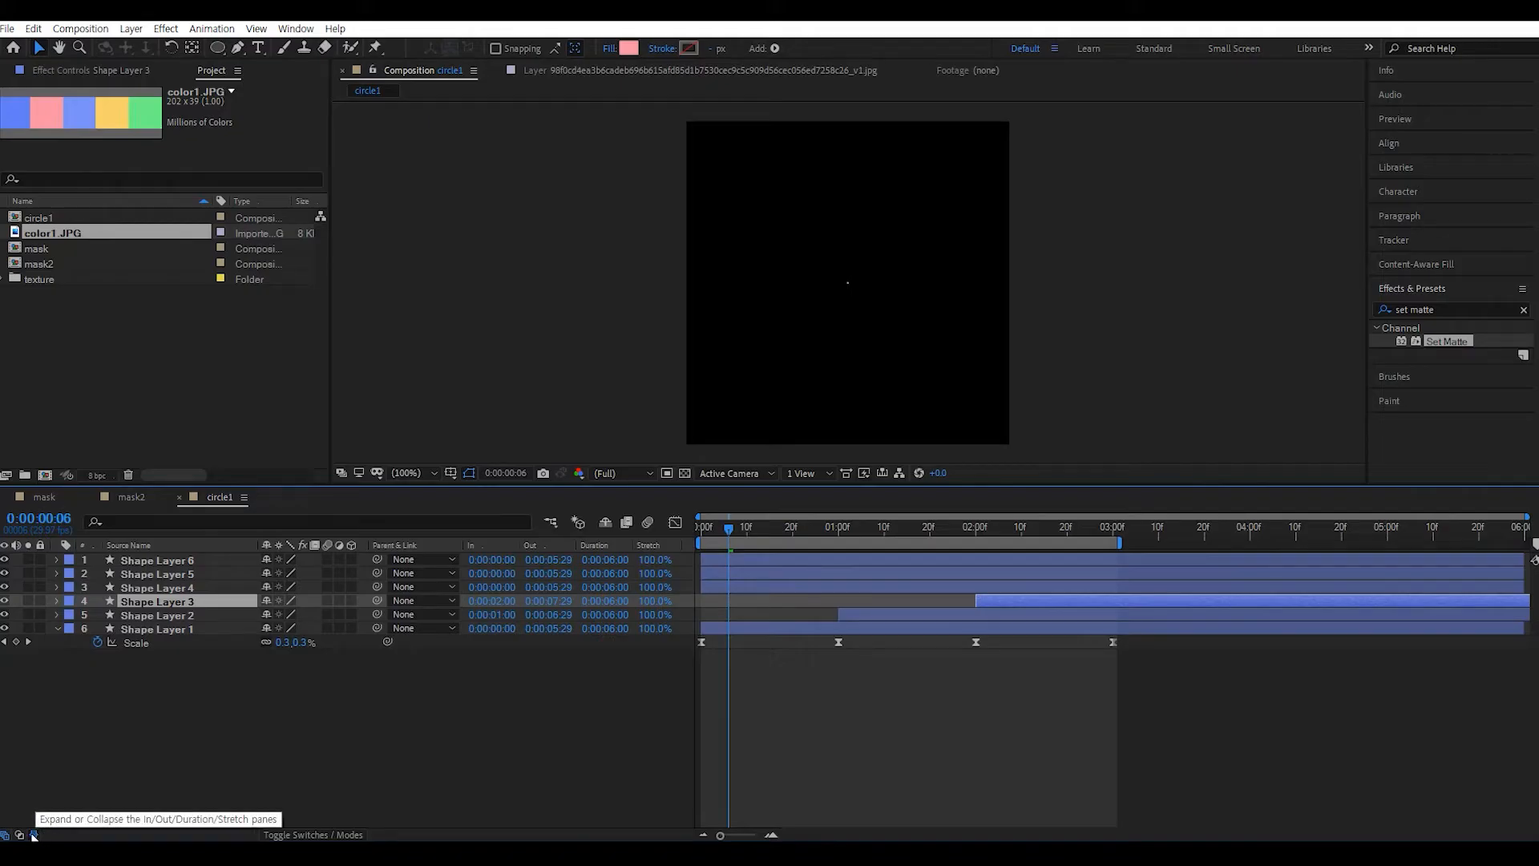
pyautogui.click(494, 587)
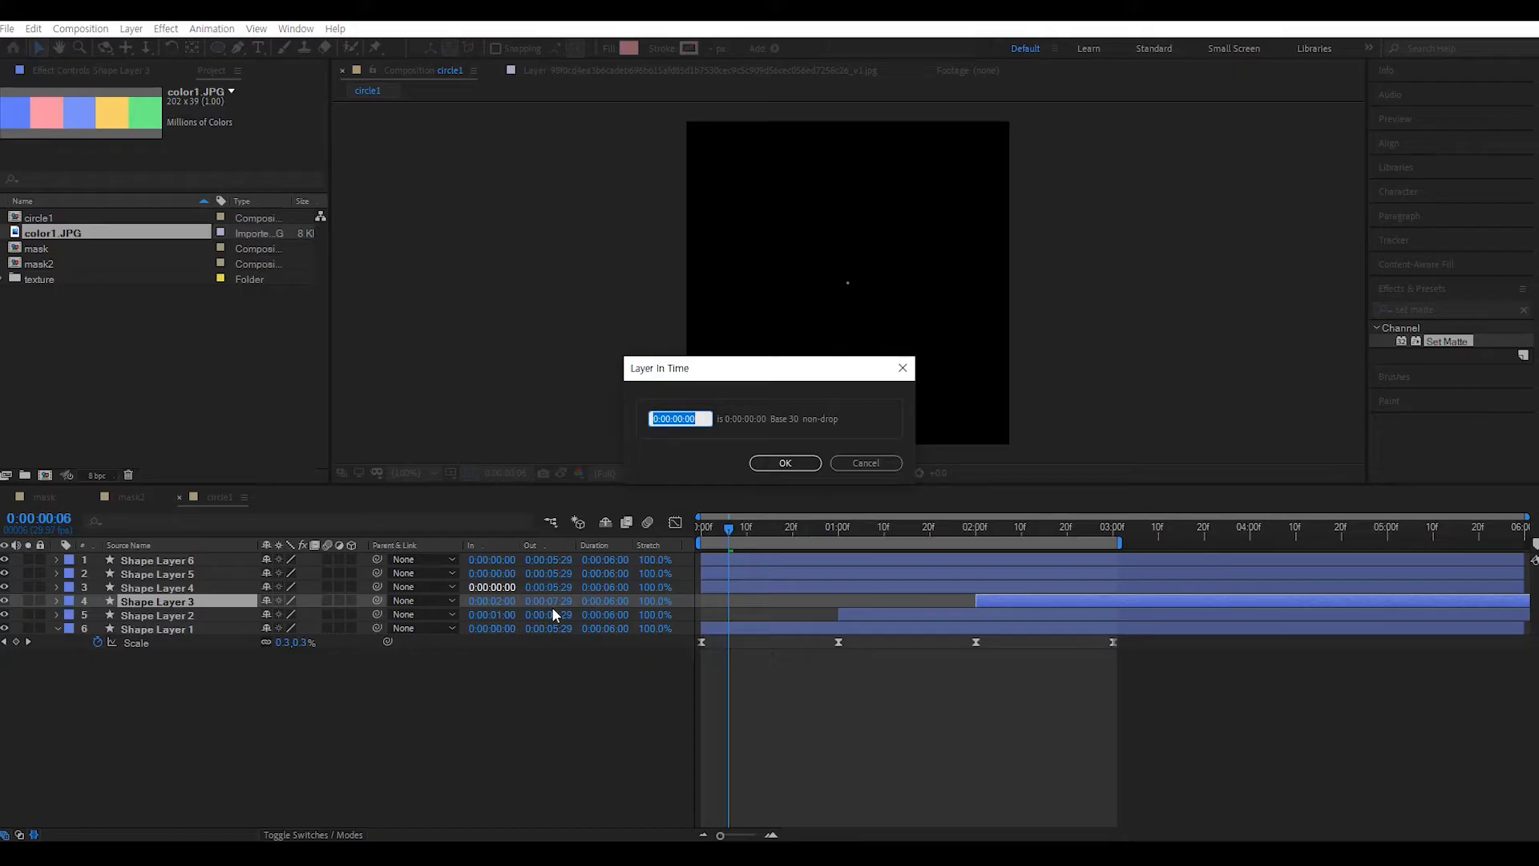
pyautogui.write('300')
pyautogui.press('Return')
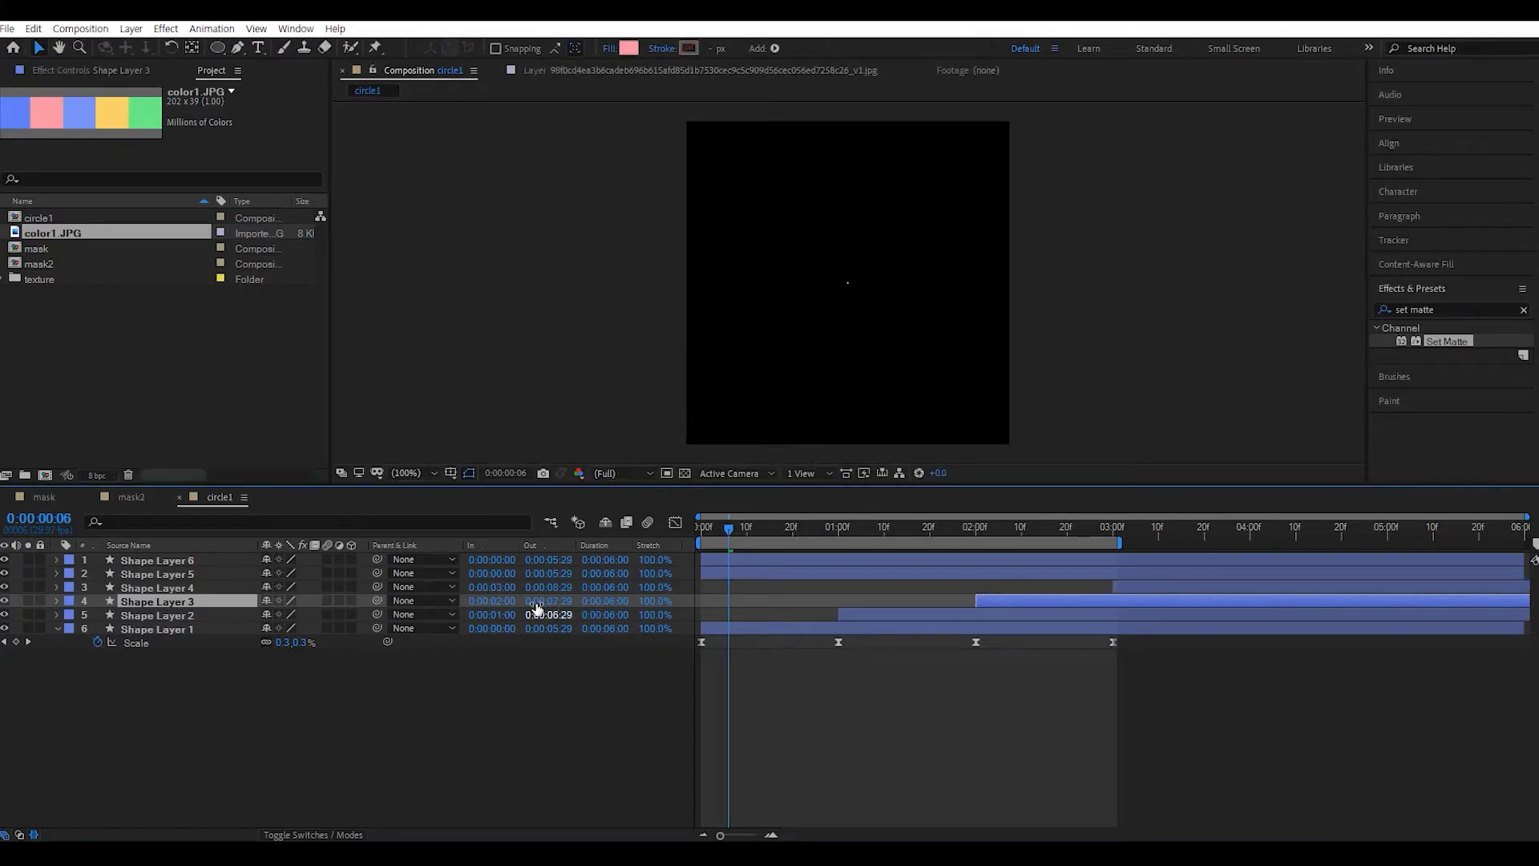
# - Set the in time of Shape Layer 5 to 4 seconds and of Shape Layer 6 to 5 seconds
pyautogui.click(505, 574)
pyautogui.write('400')
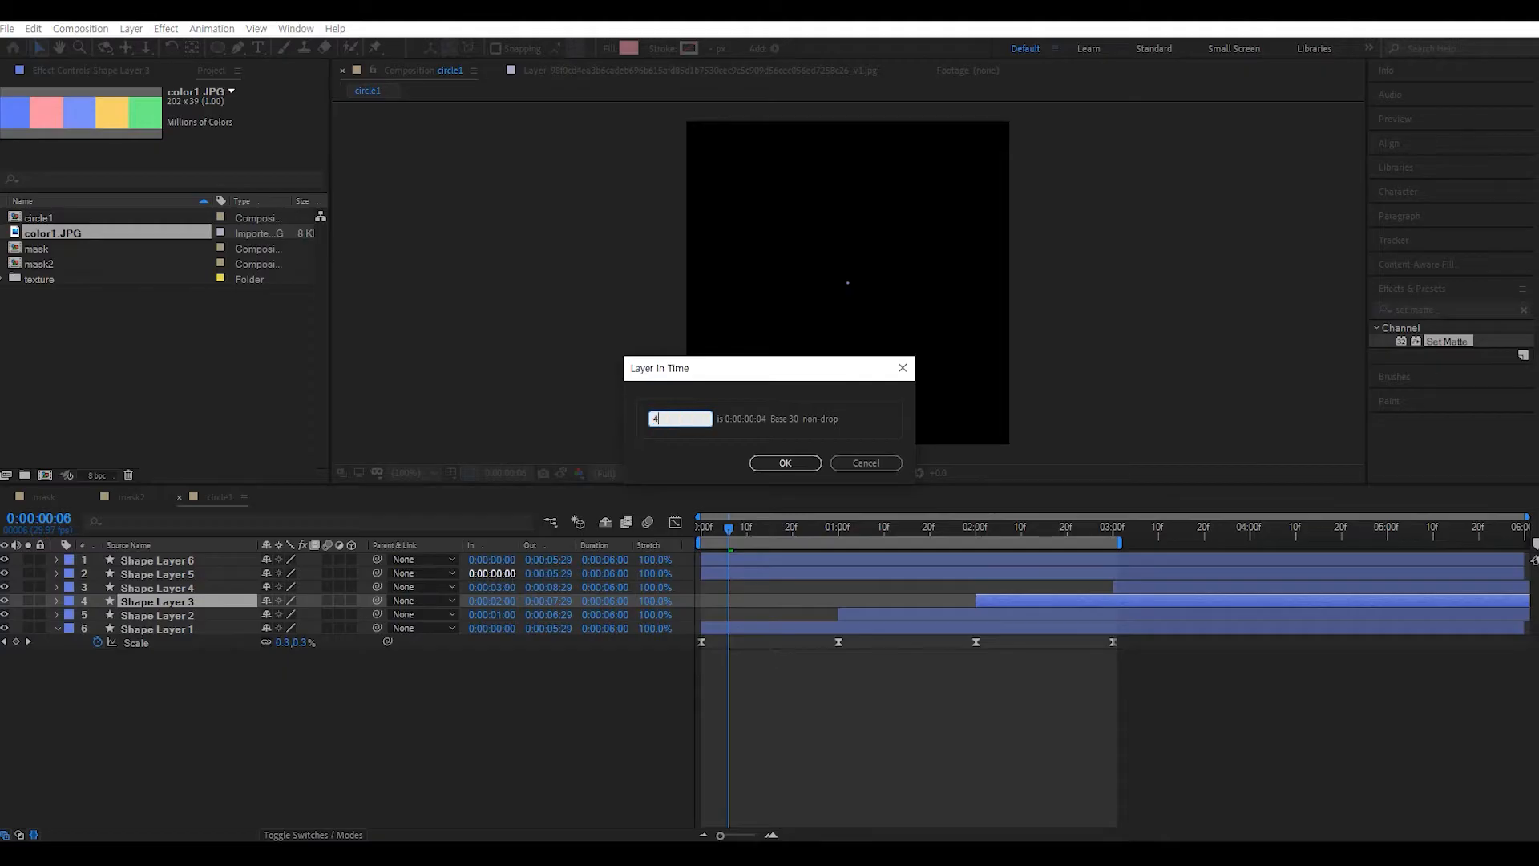
pyautogui.press('Return')
pyautogui.click(507, 560)
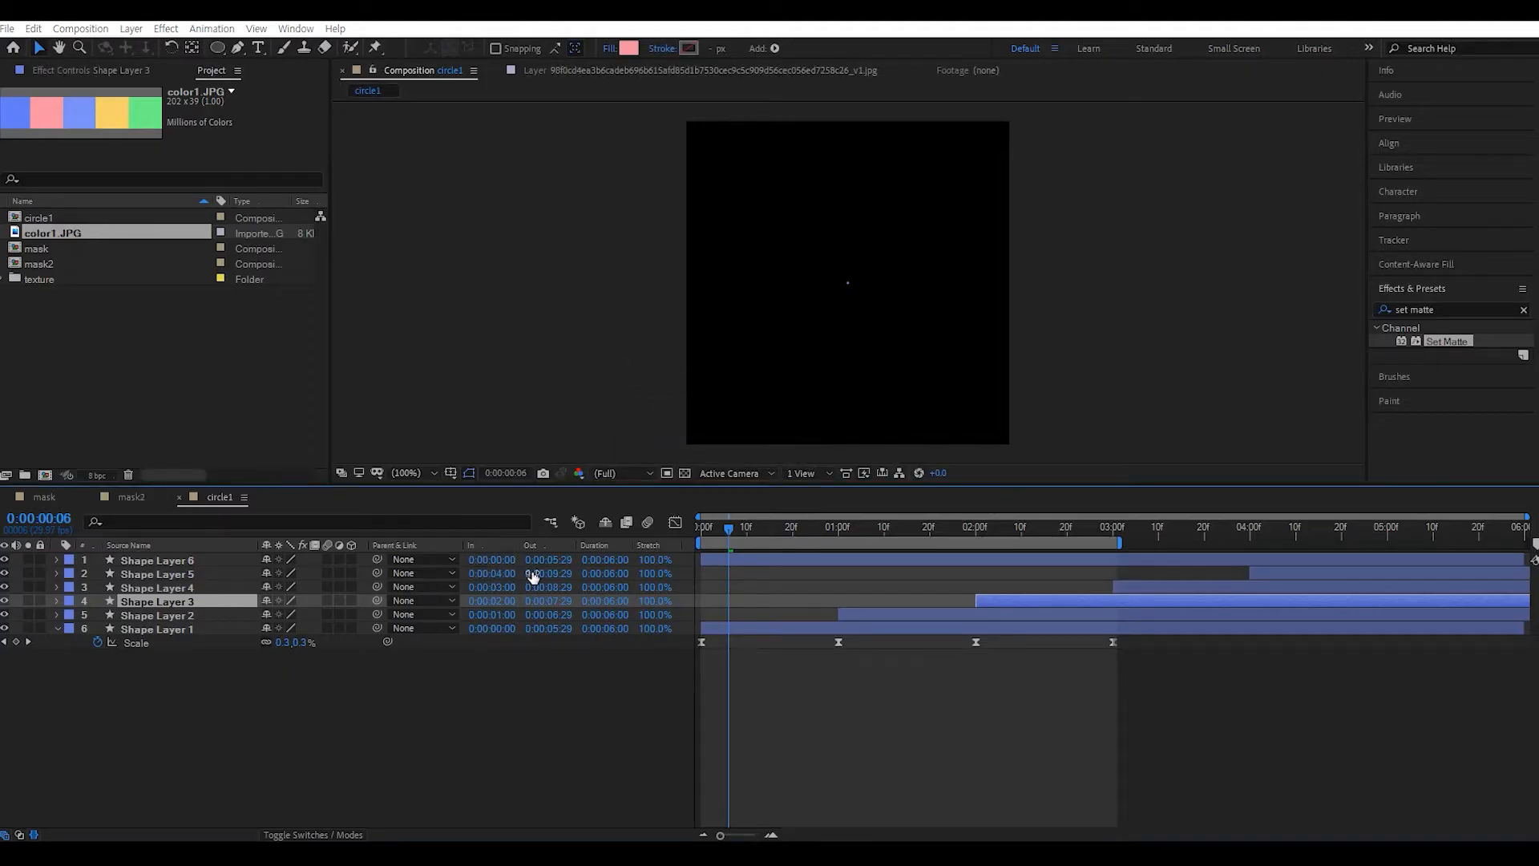
pyautogui.write('500')
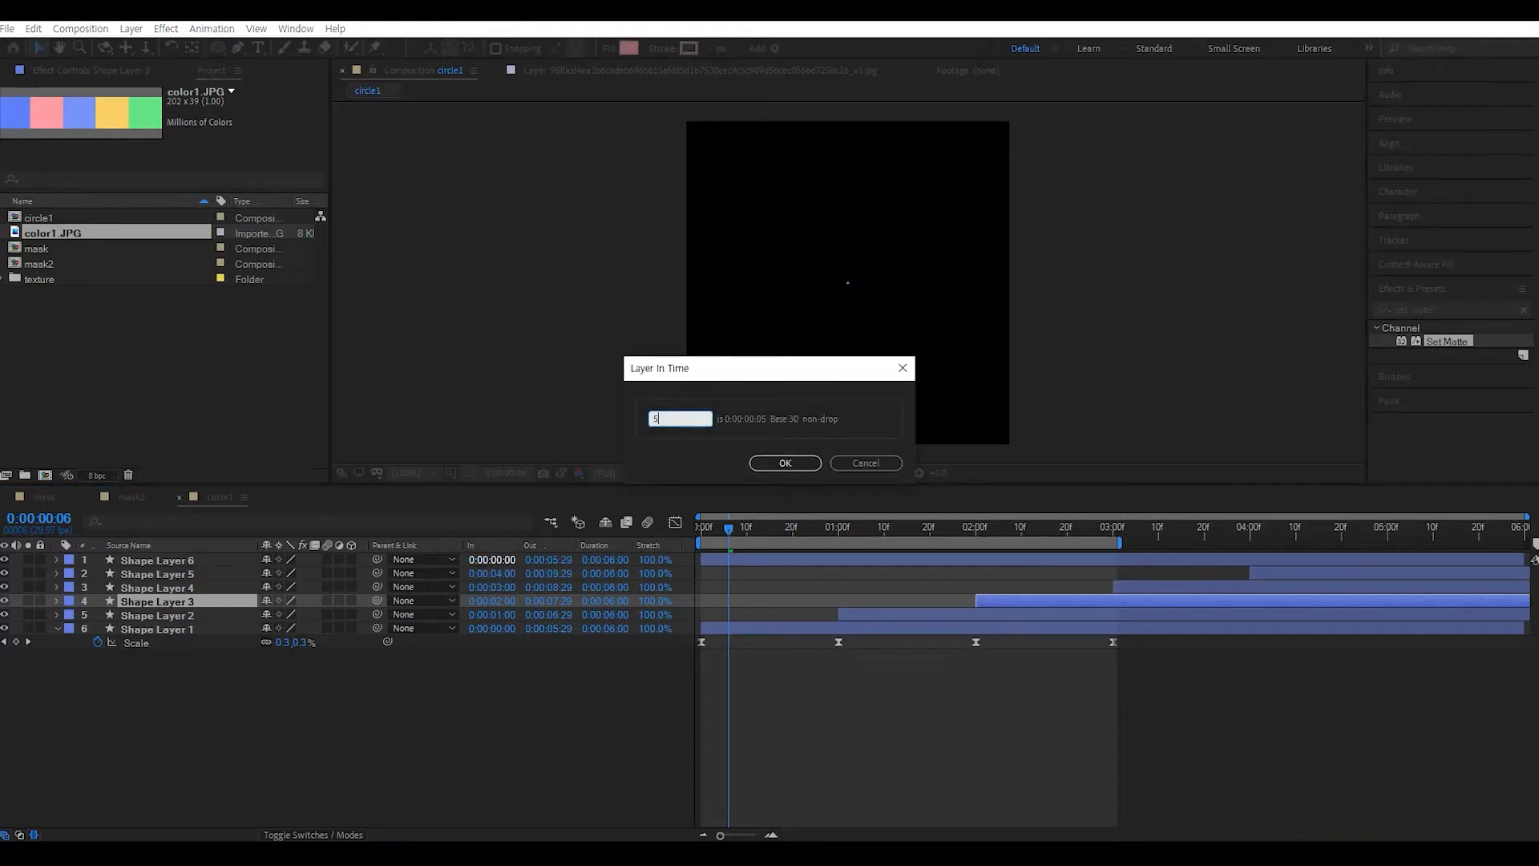
pyautogui.press('Return')
pyautogui.click(672, 712)
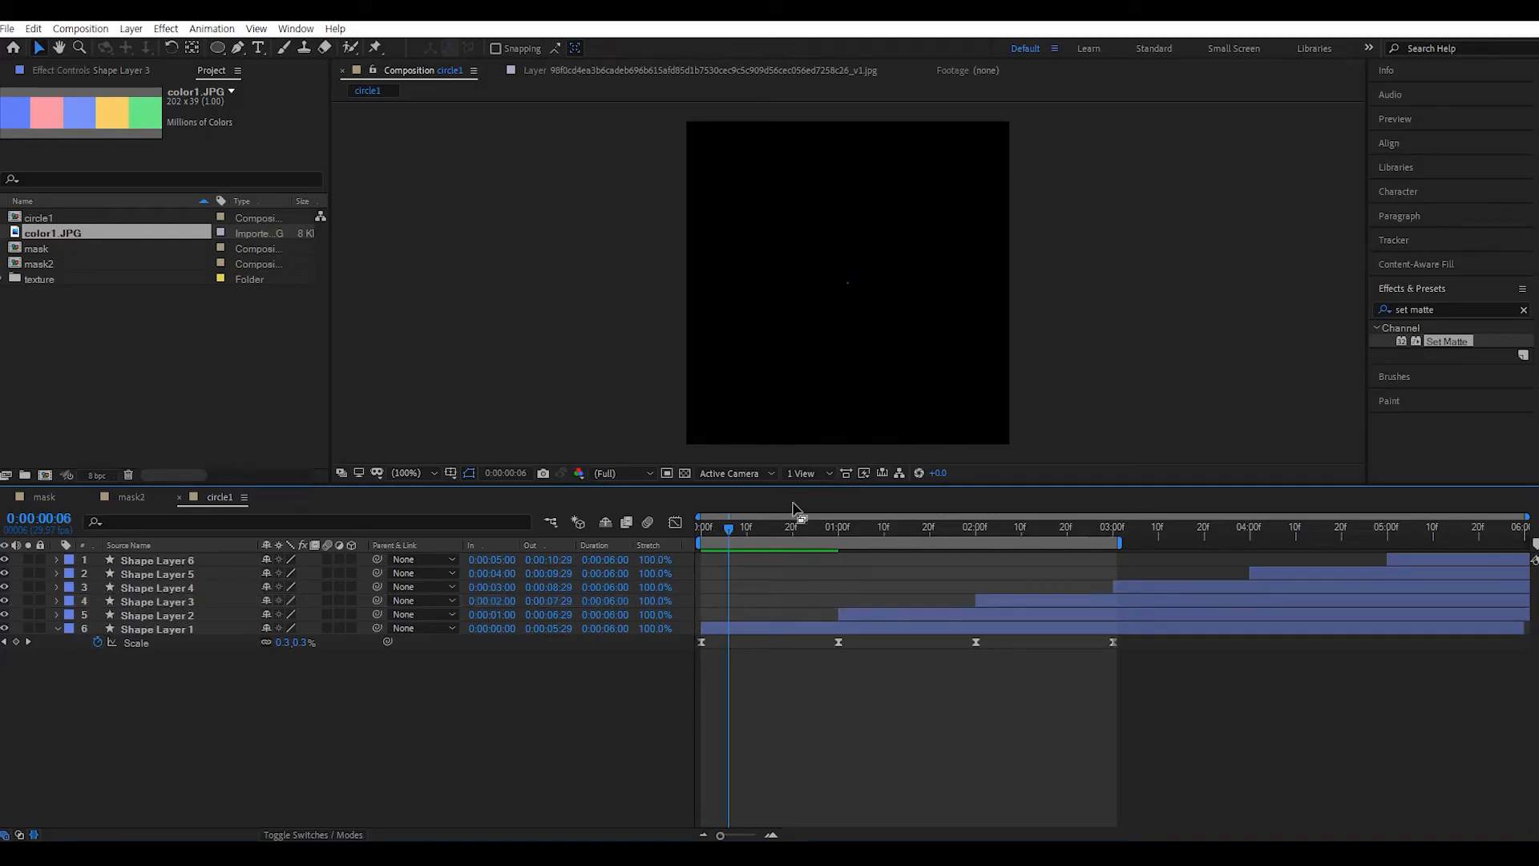
# - Fill Shape Layer 2's circle with the middle blue (7A90F5) sampled from the color1.JPG palette
pyautogui.moveTo(766, 531); pyautogui.dragTo(879, 541)
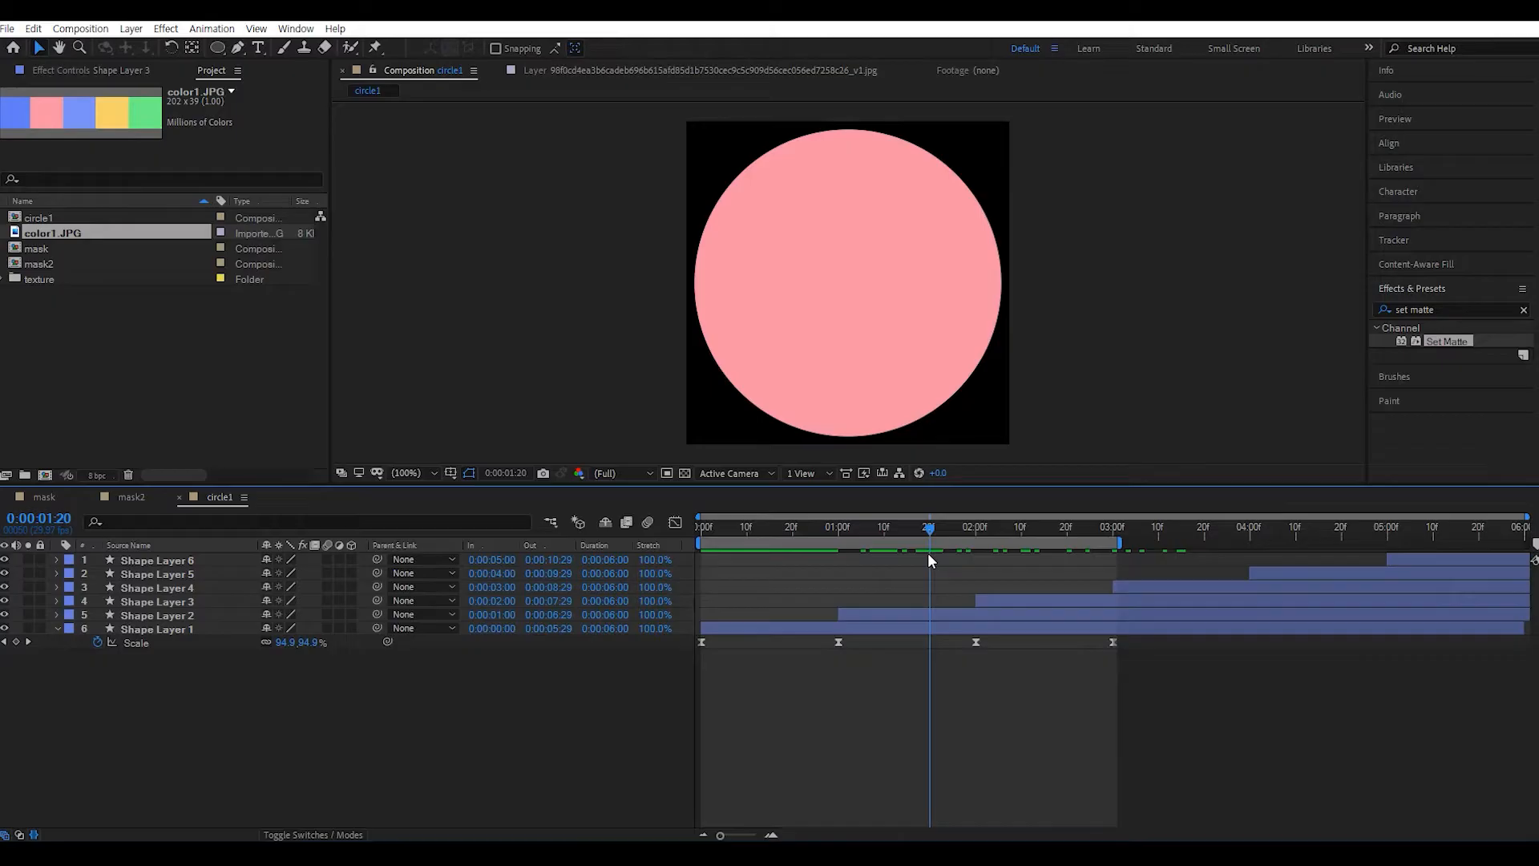
pyautogui.click(900, 616)
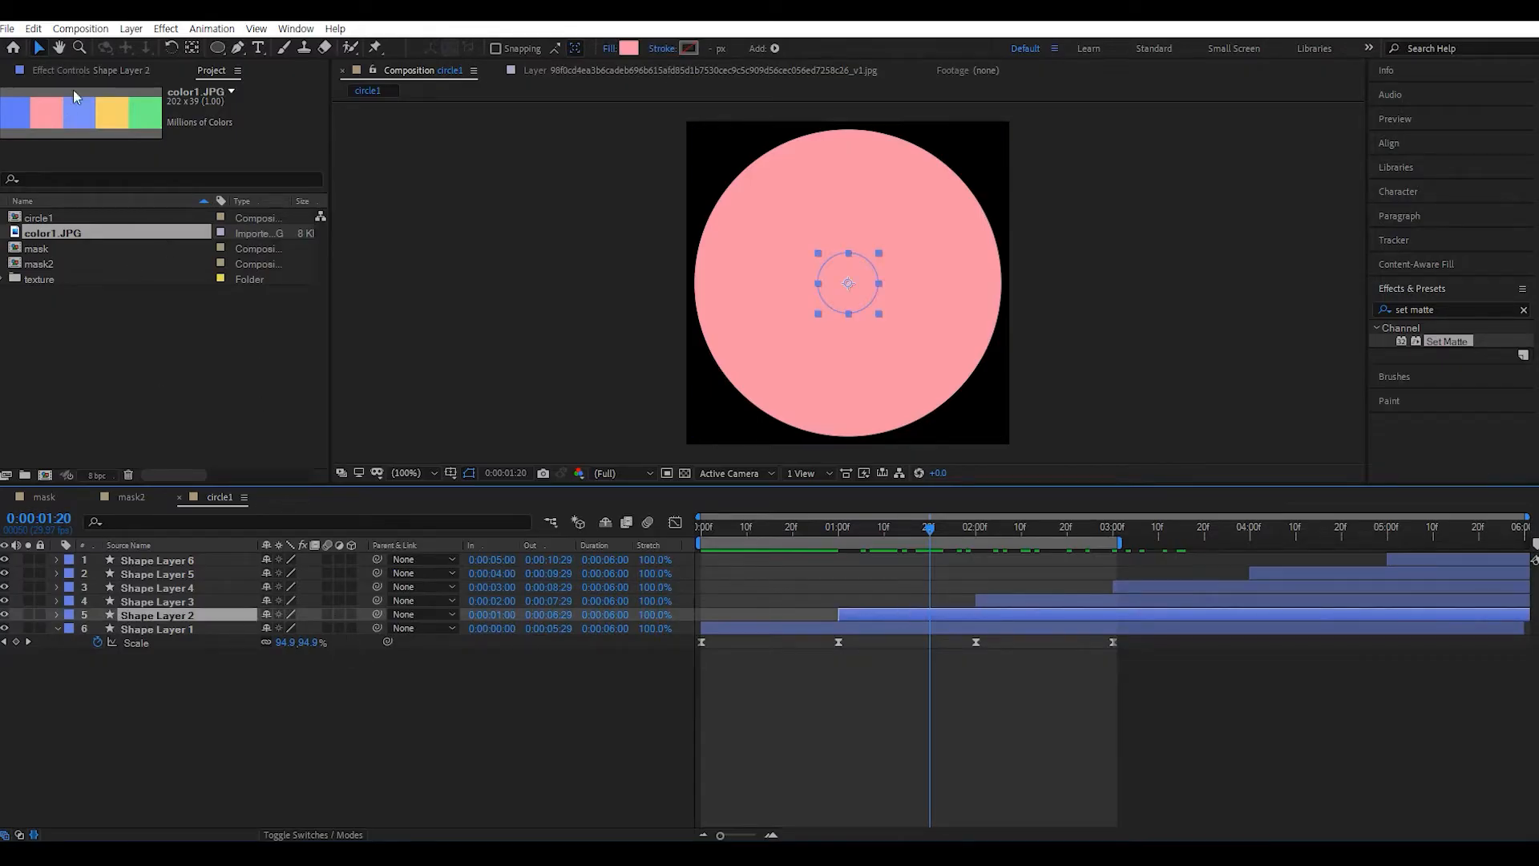
pyautogui.click(627, 49)
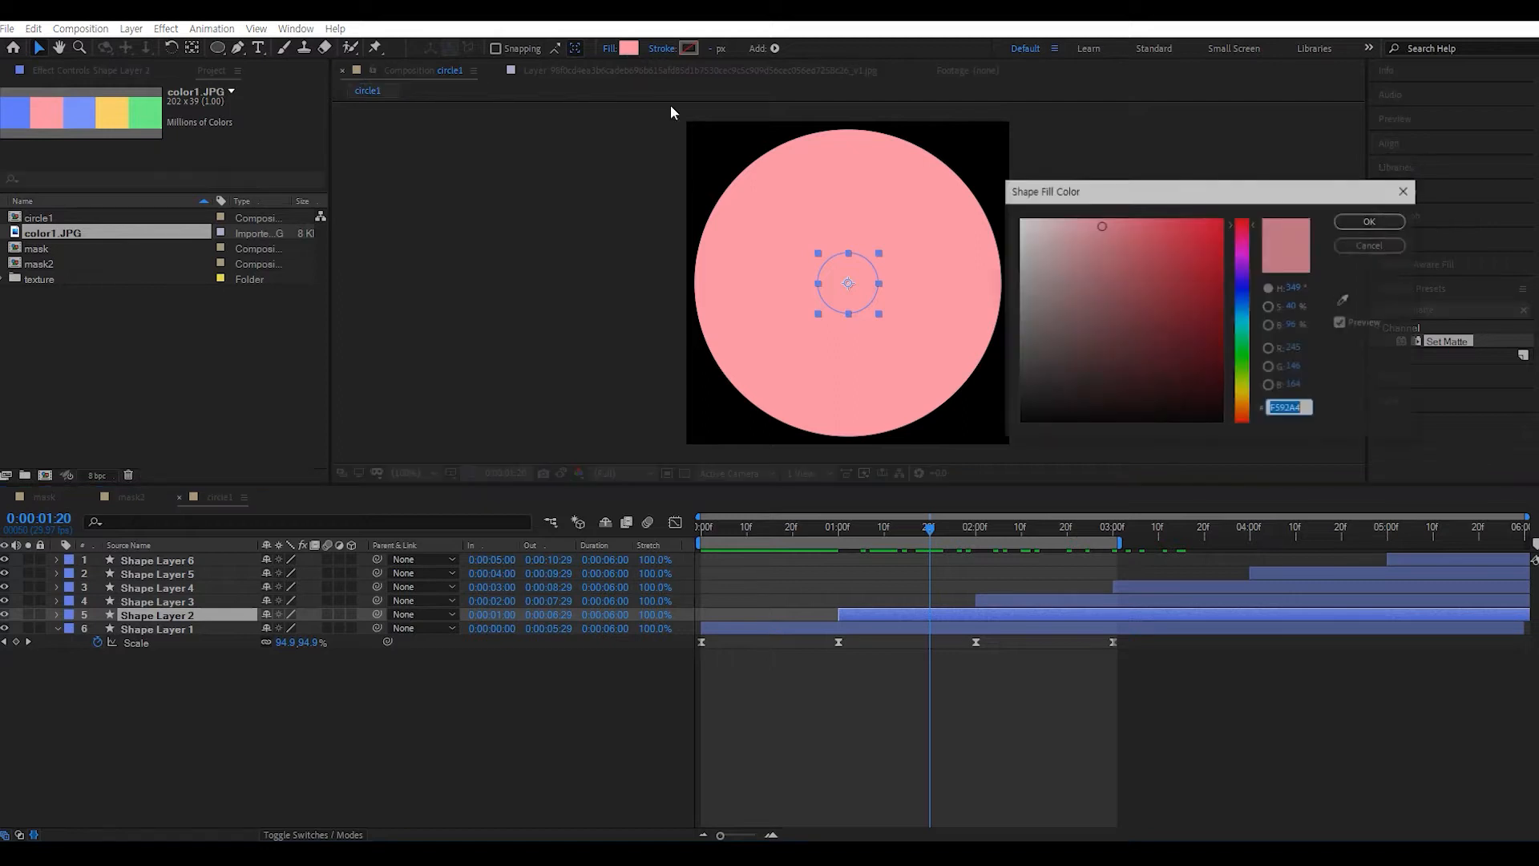
pyautogui.click(1344, 300)
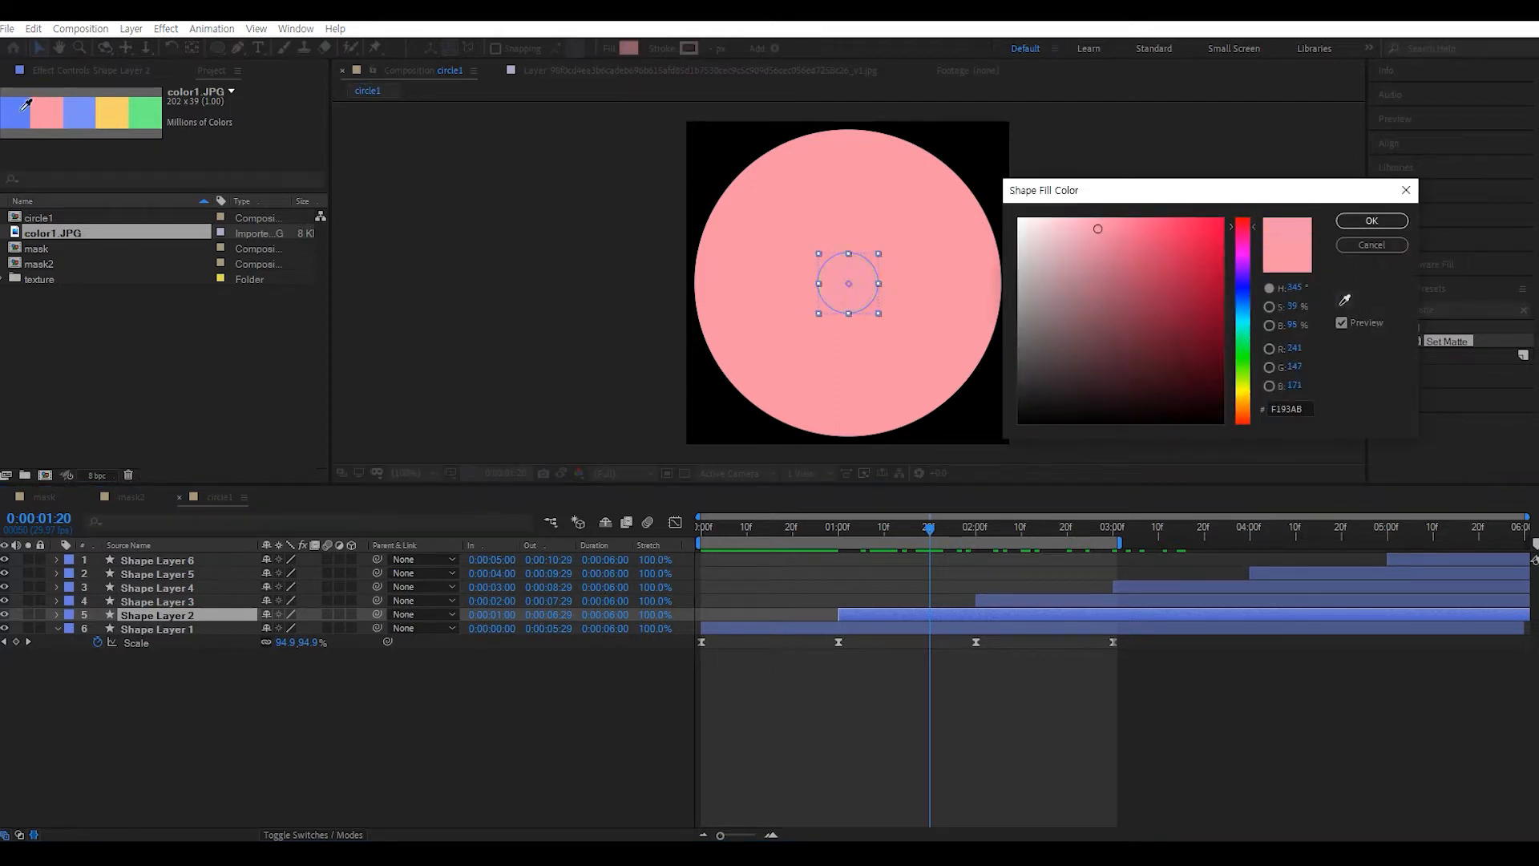
pyautogui.click(82, 110)
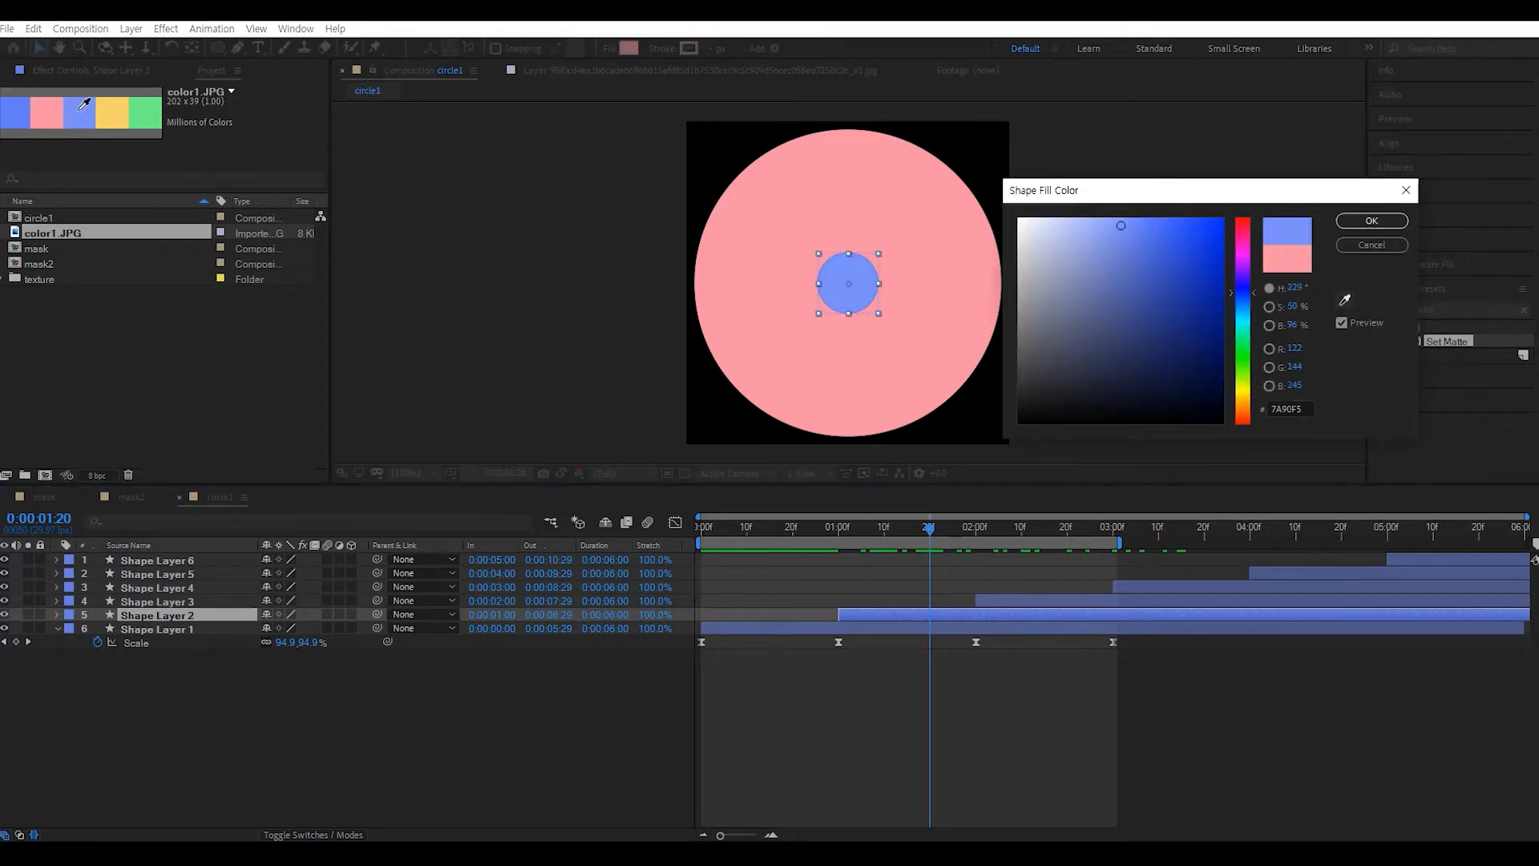
pyautogui.click(1371, 221)
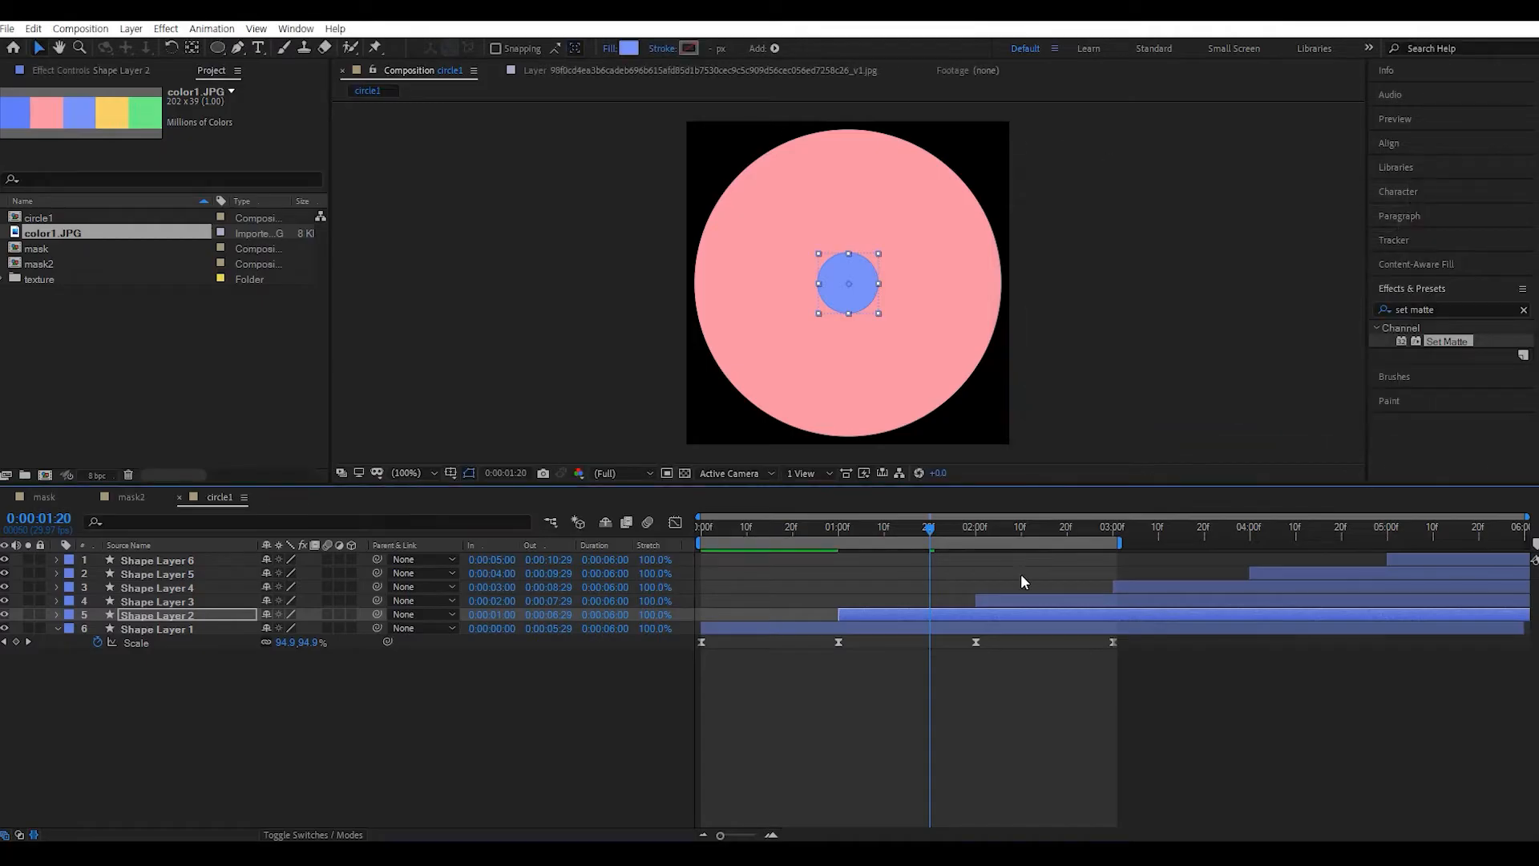
# - Fill Shape Layer 3's circle with the yellow (F6D36B) sampled from the color1.JPG palette
pyautogui.click(1028, 600)
pyautogui.click(1052, 535)
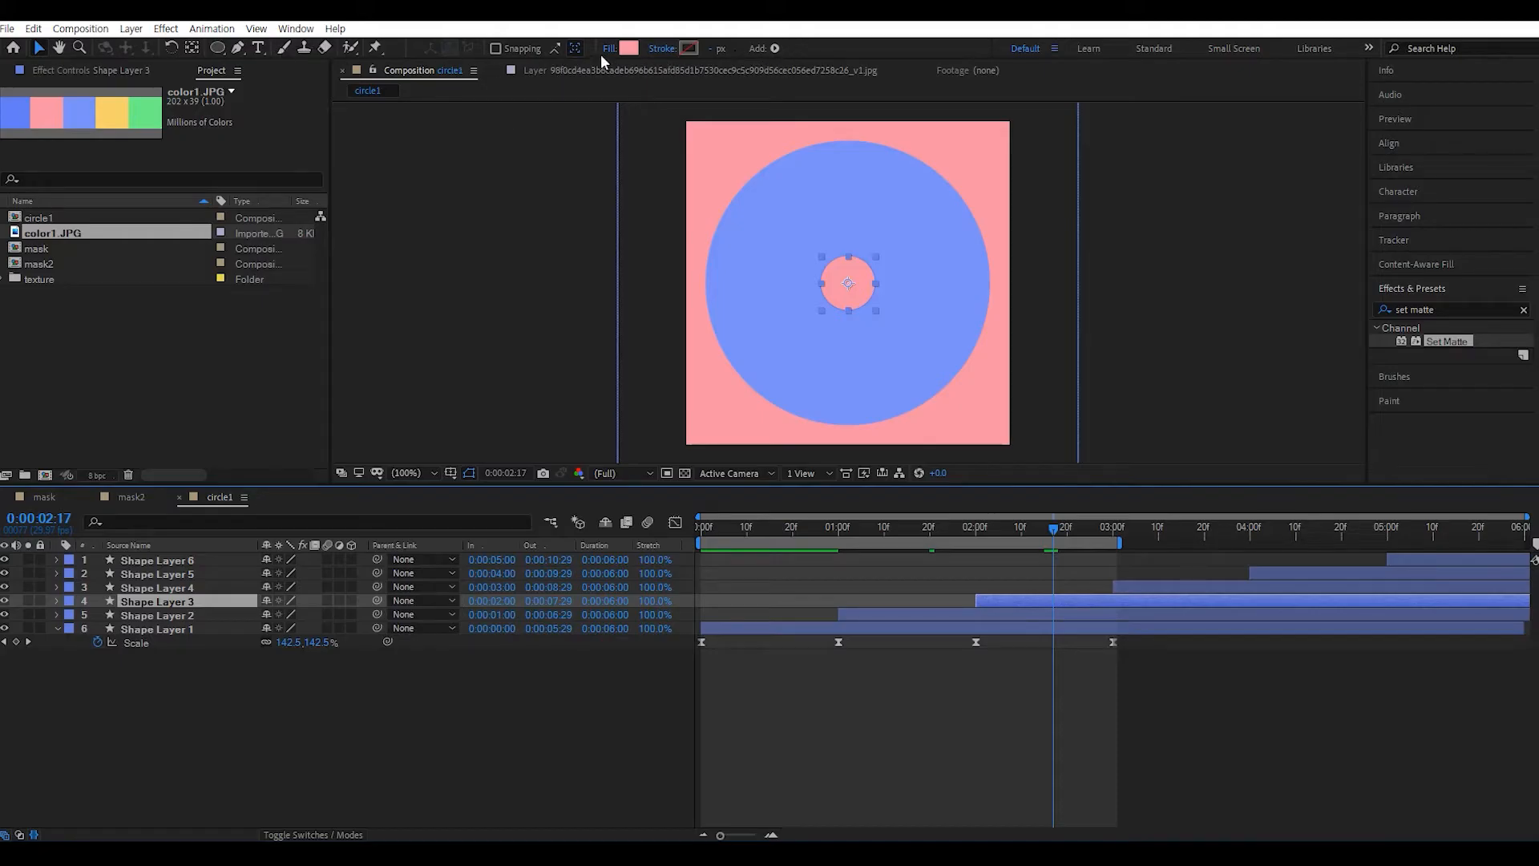
pyautogui.click(629, 49)
pyautogui.click(1345, 300)
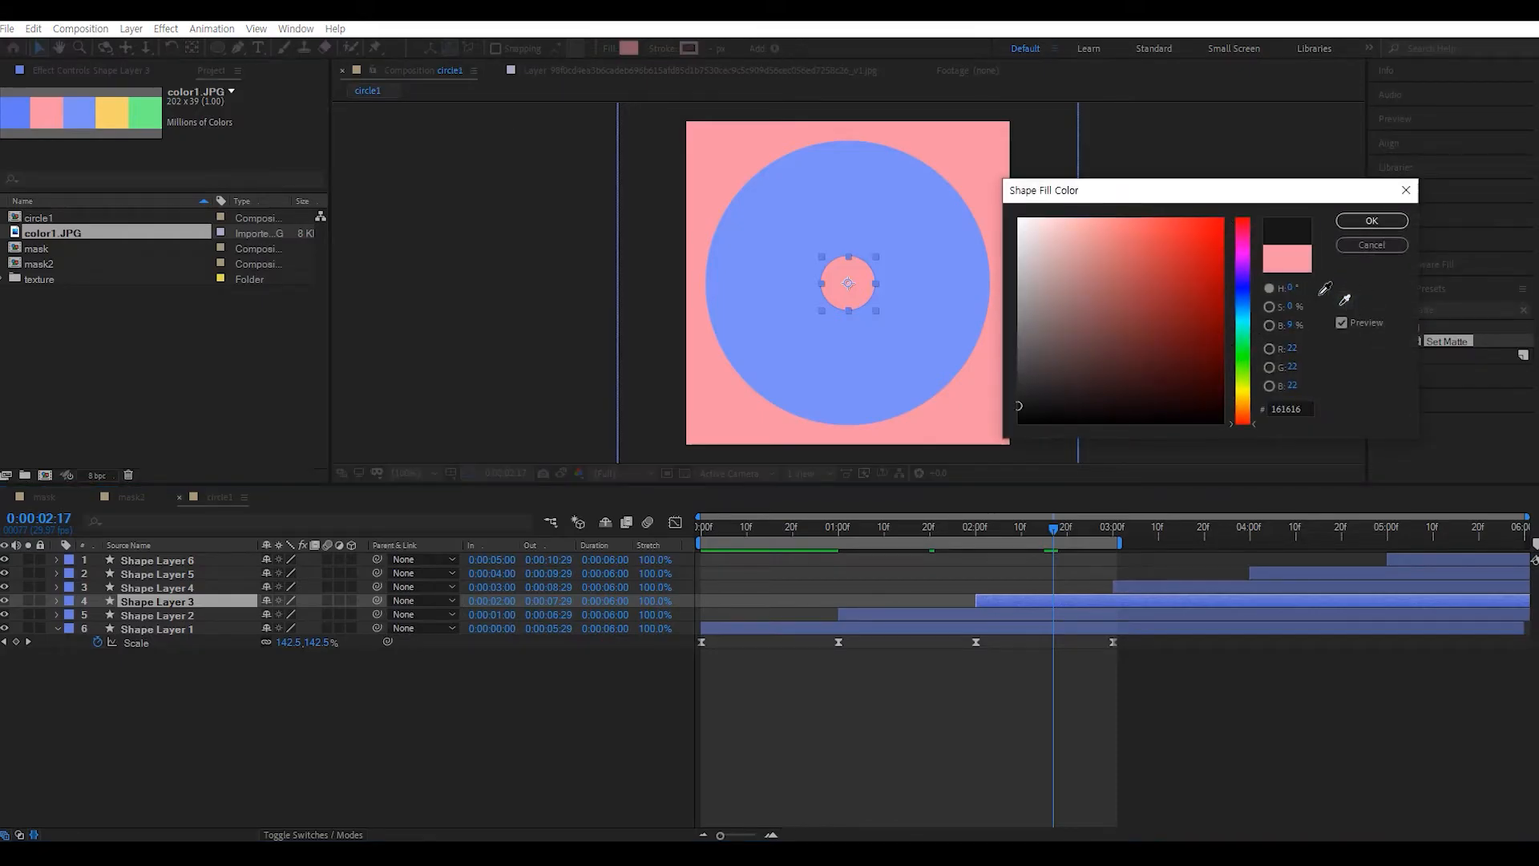
pyautogui.click(116, 110)
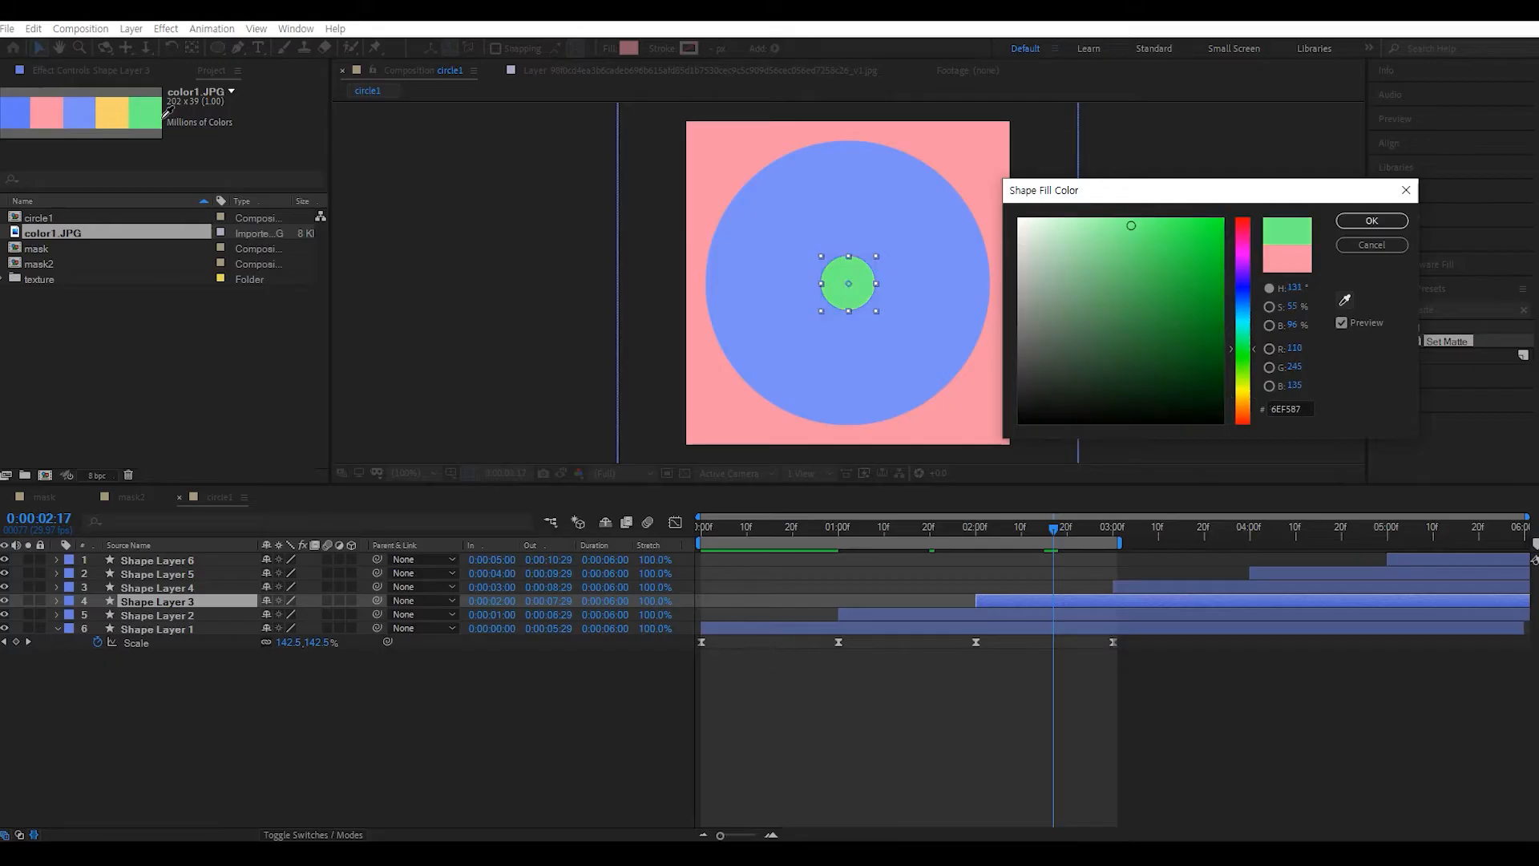
pyautogui.click(128, 117)
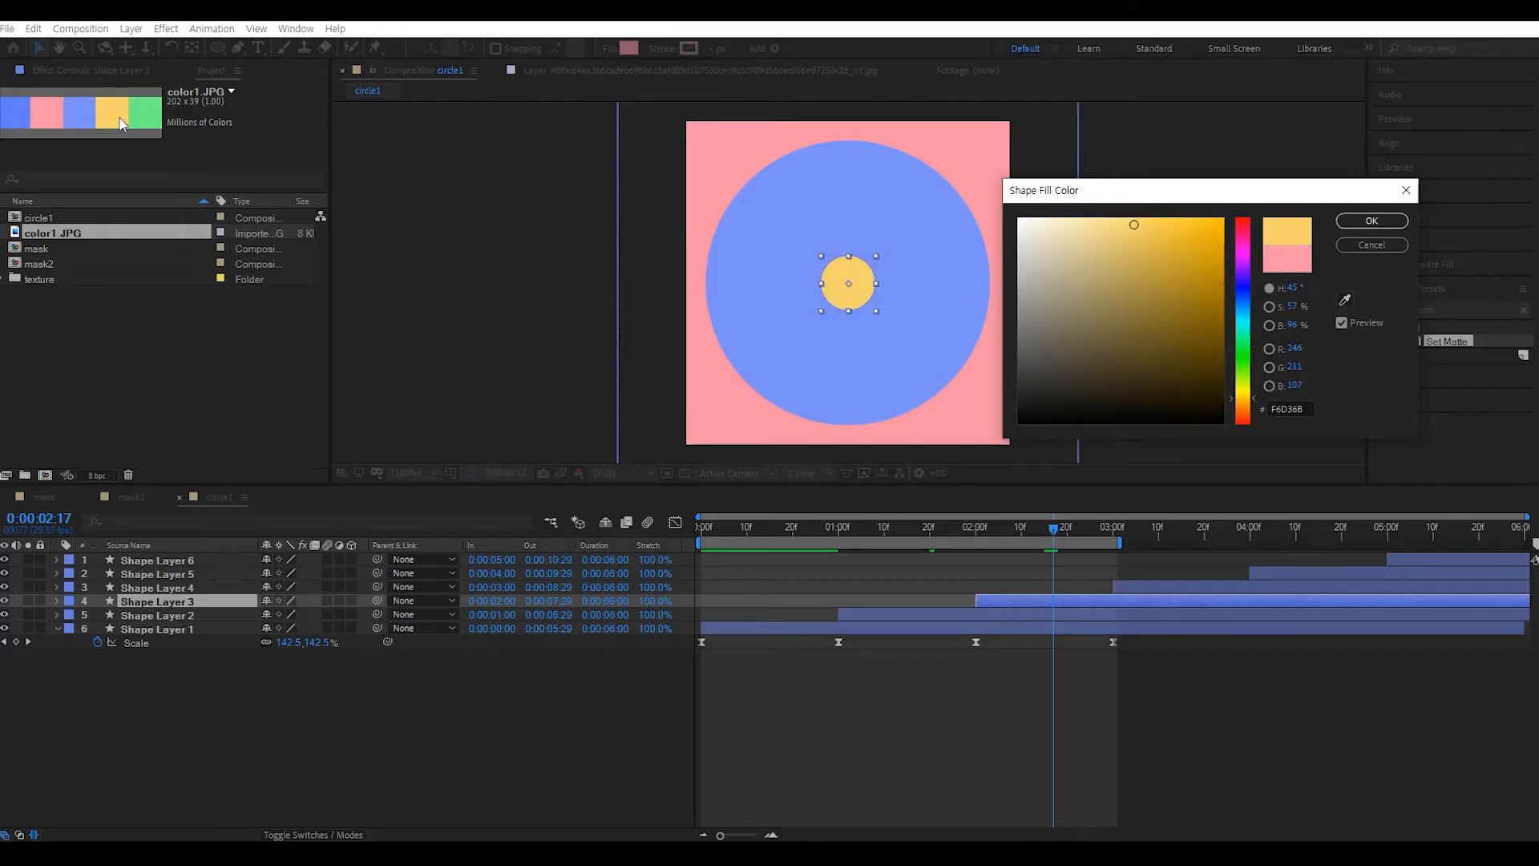
pyautogui.click(1372, 220)
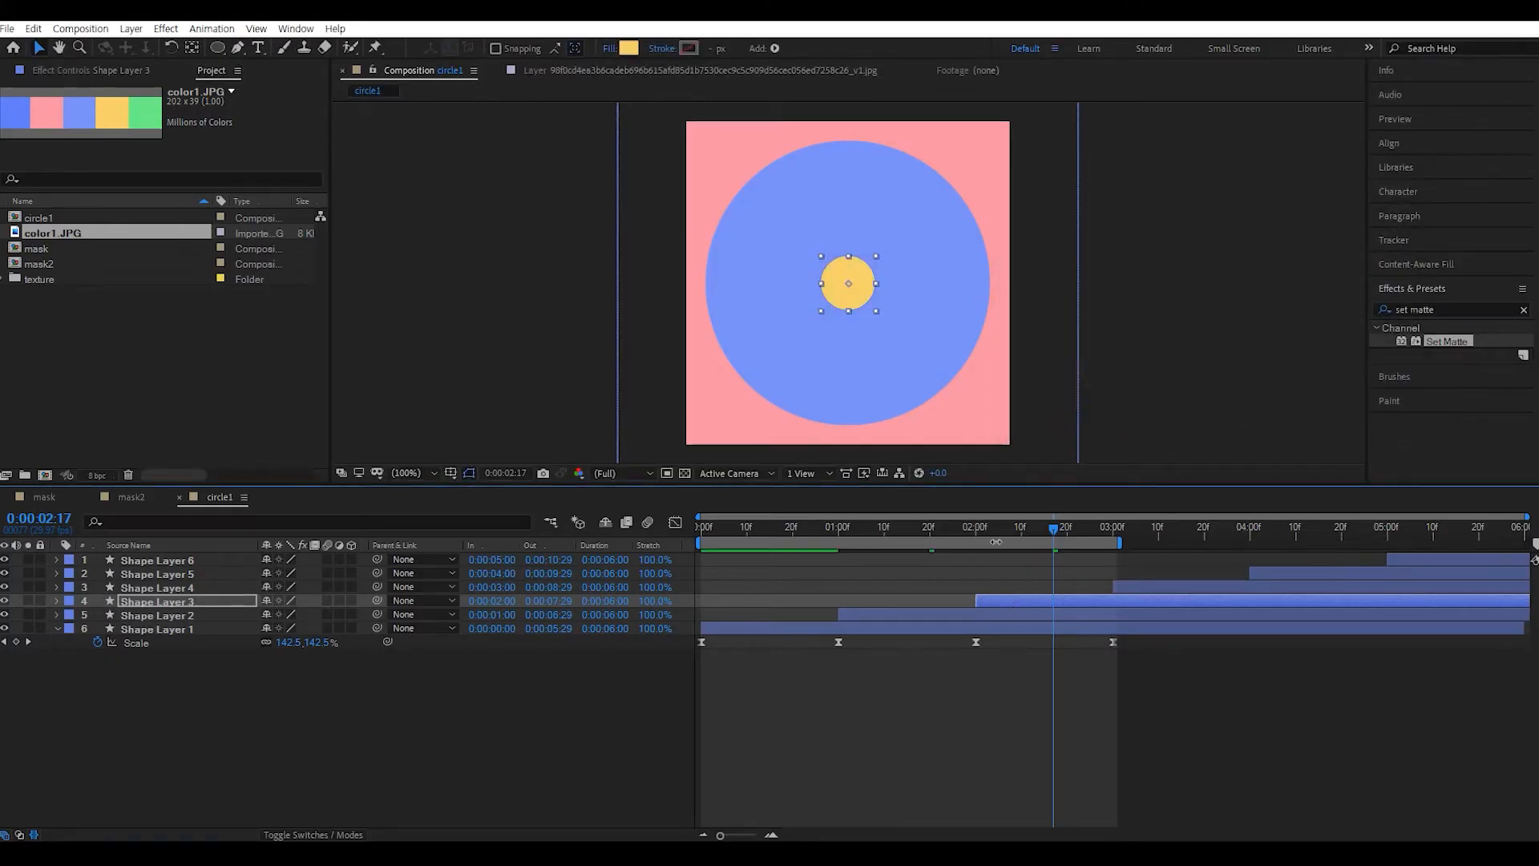
# - Fill Shape Layer 4's circle with the pink sampled from the color1.JPG palette
pyautogui.moveTo(1047, 521); pyautogui.dragTo(1178, 551)
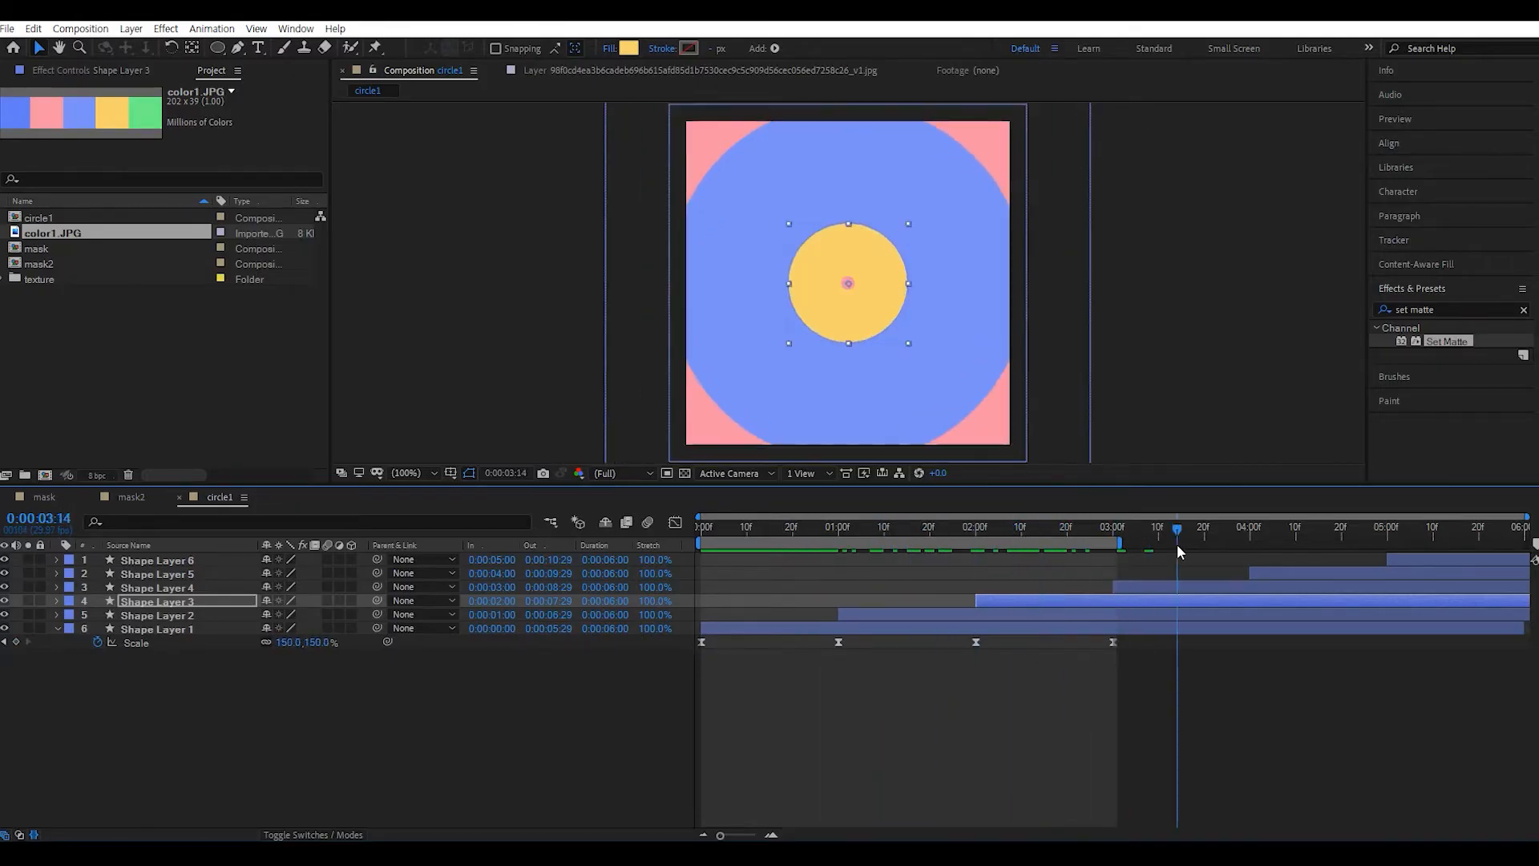
pyautogui.click(1181, 585)
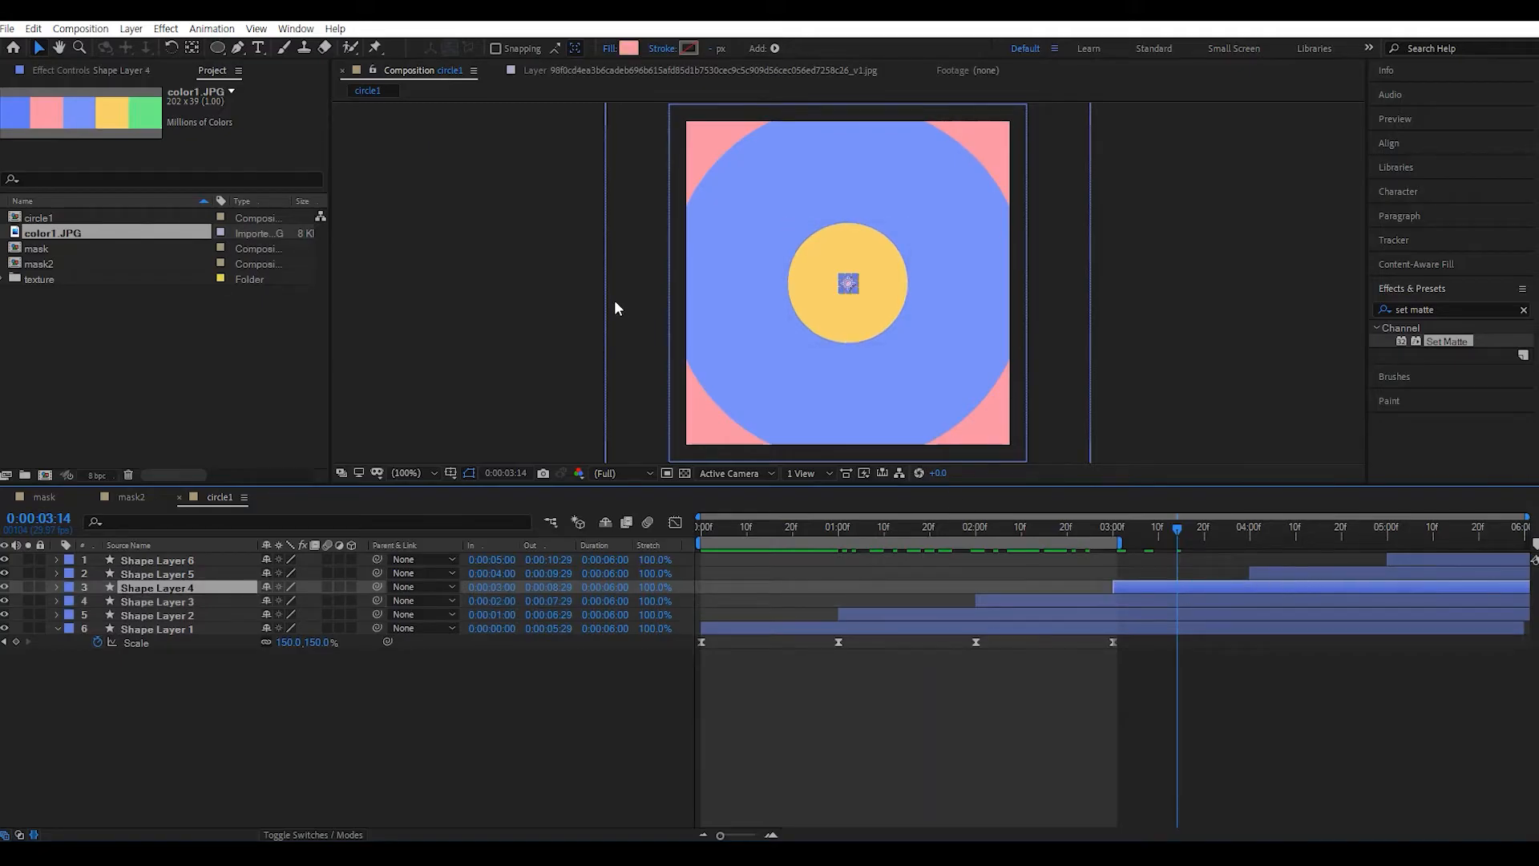
pyautogui.click(629, 48)
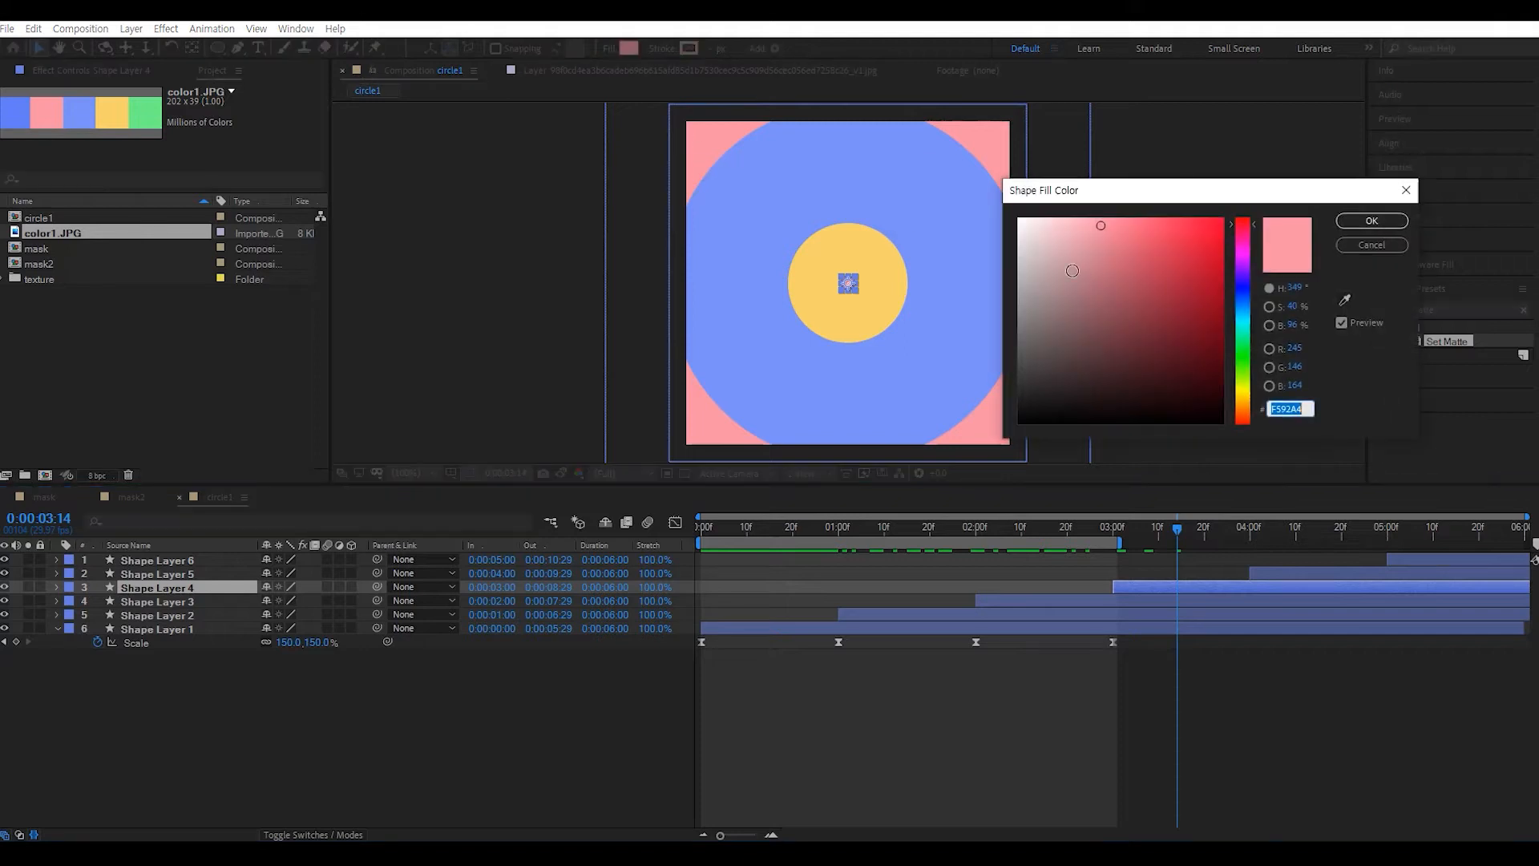
pyautogui.click(1345, 300)
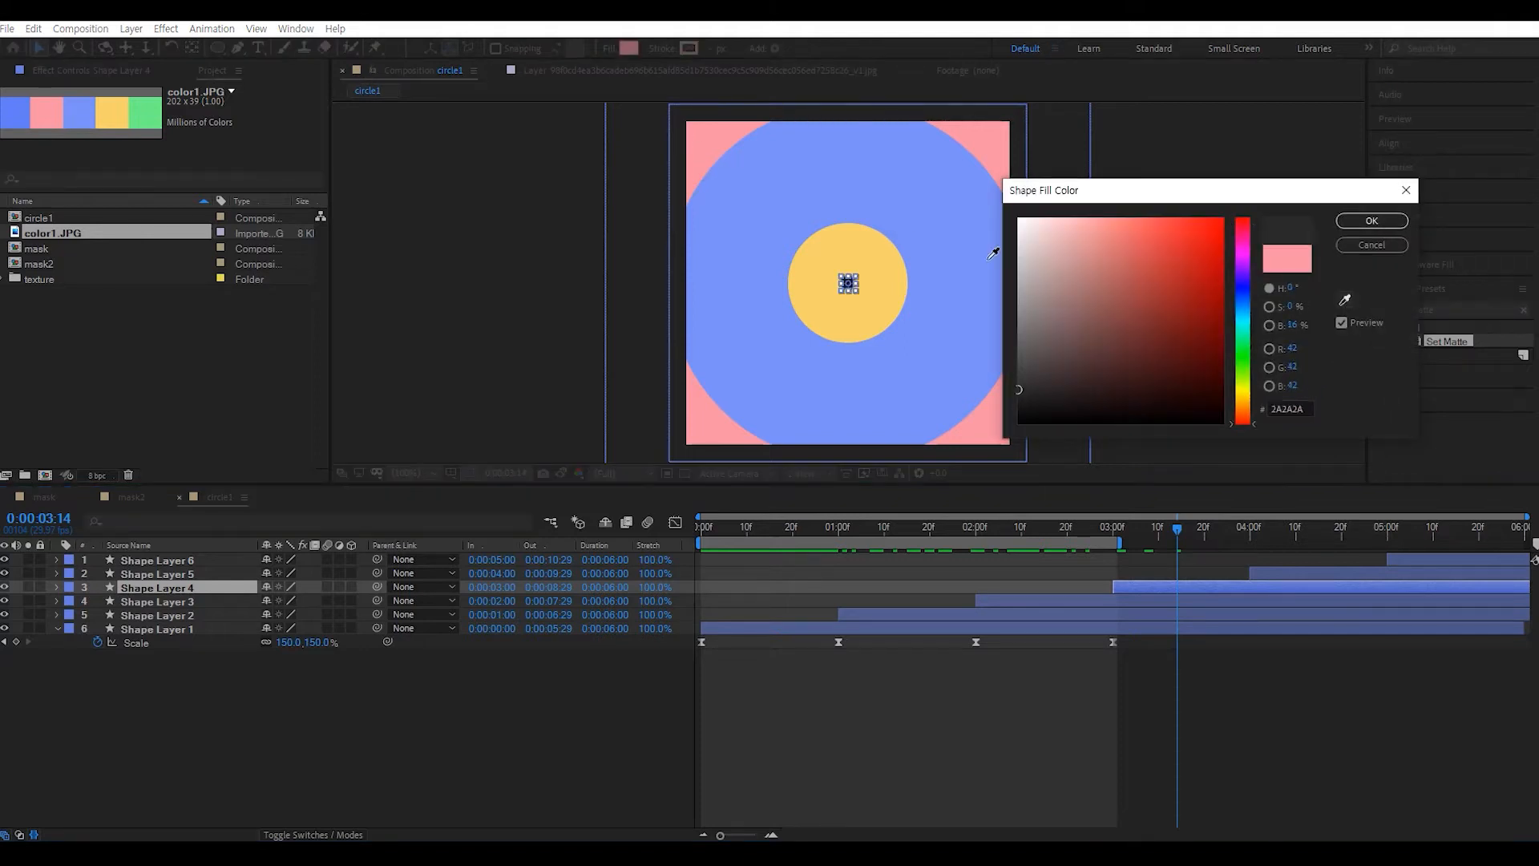
pyautogui.click(52, 118)
pyautogui.click(1372, 220)
# - Sample the blue 7A90F5 as the fill colour for Shape Layer 5's circle
pyautogui.click(1333, 572)
pyautogui.click(1318, 529)
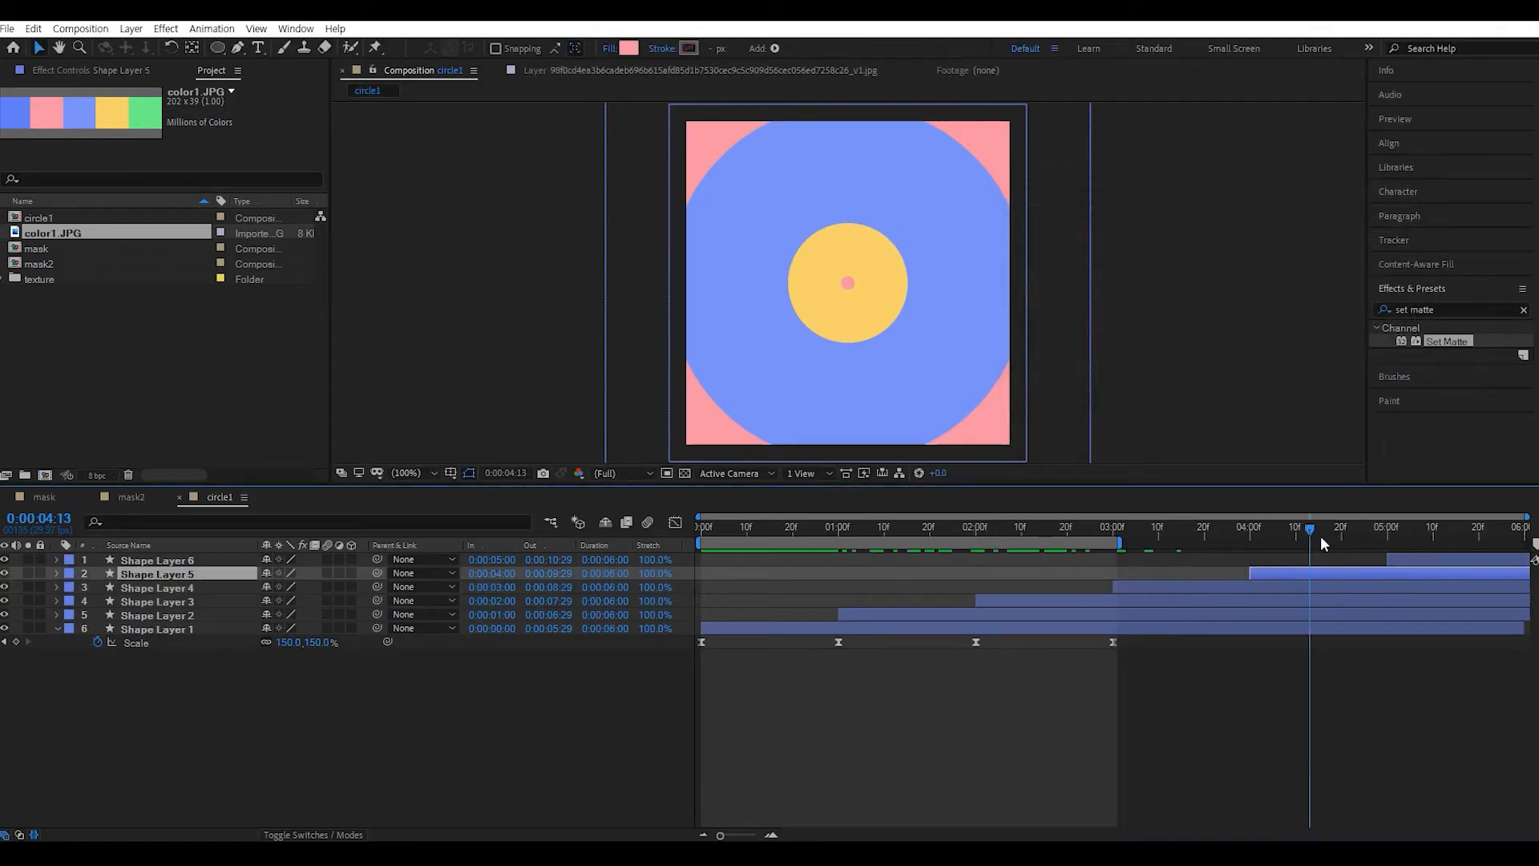
pyautogui.click(620, 48)
pyautogui.click(1345, 301)
pyautogui.click(975, 125)
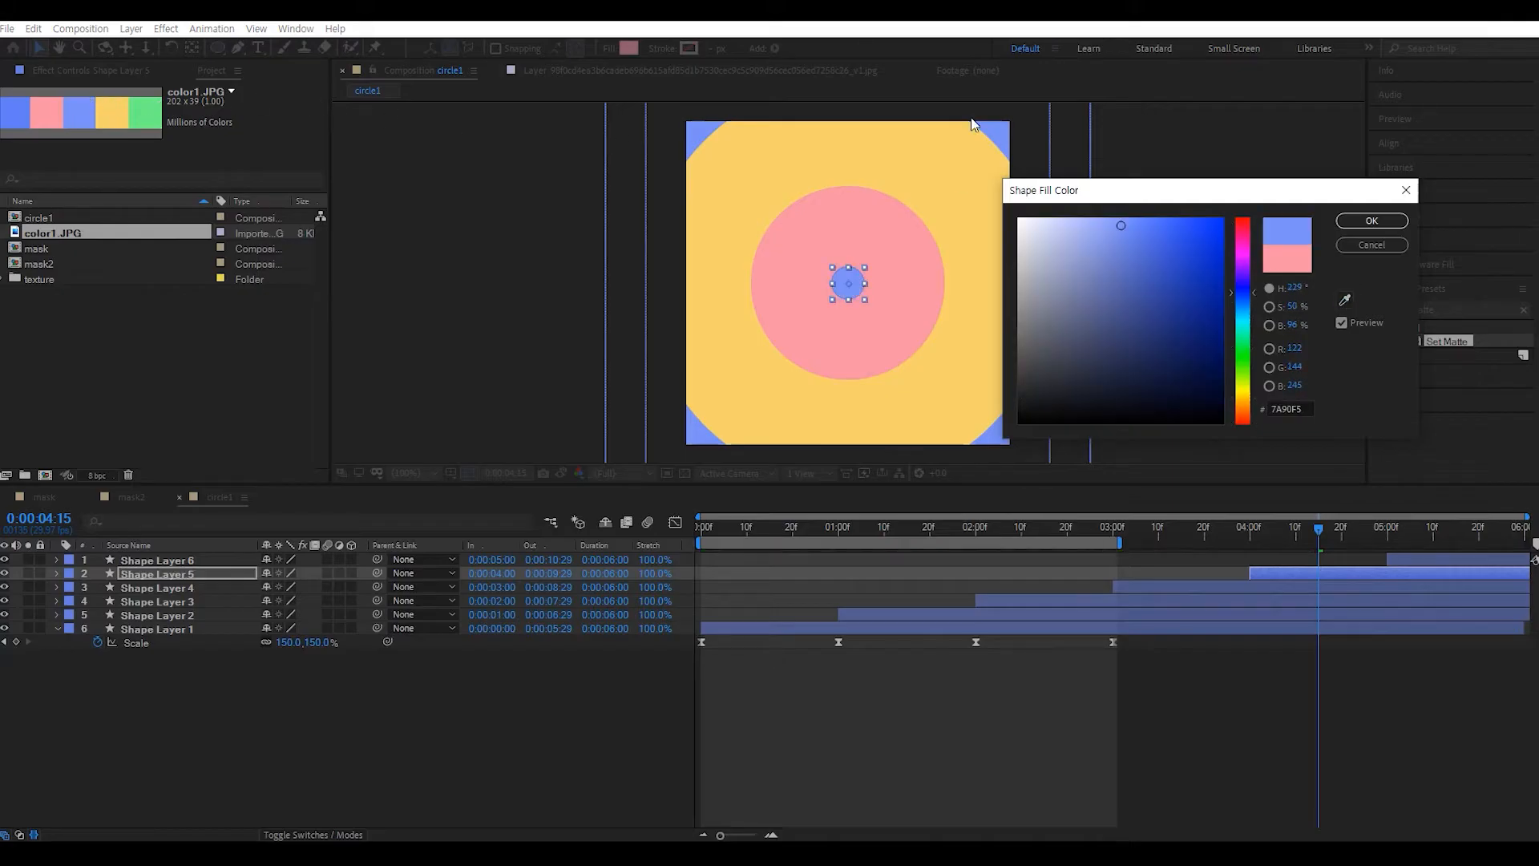
pyautogui.click(1369, 223)
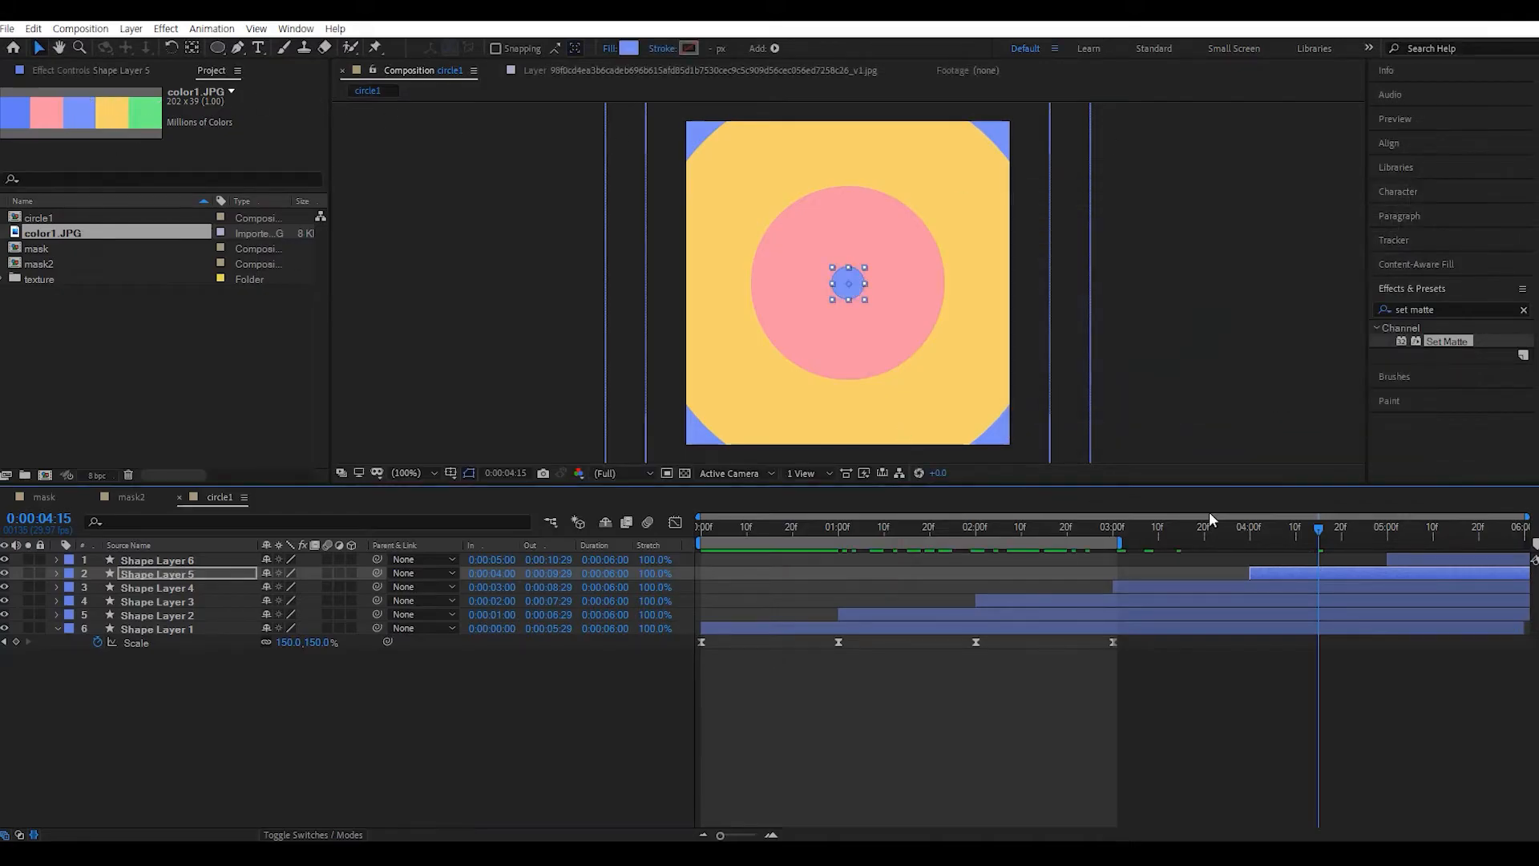
# - Set Shape Layer 6's fill to the palette's yellow, F6D36B
pyautogui.click(1442, 532)
pyautogui.click(1439, 559)
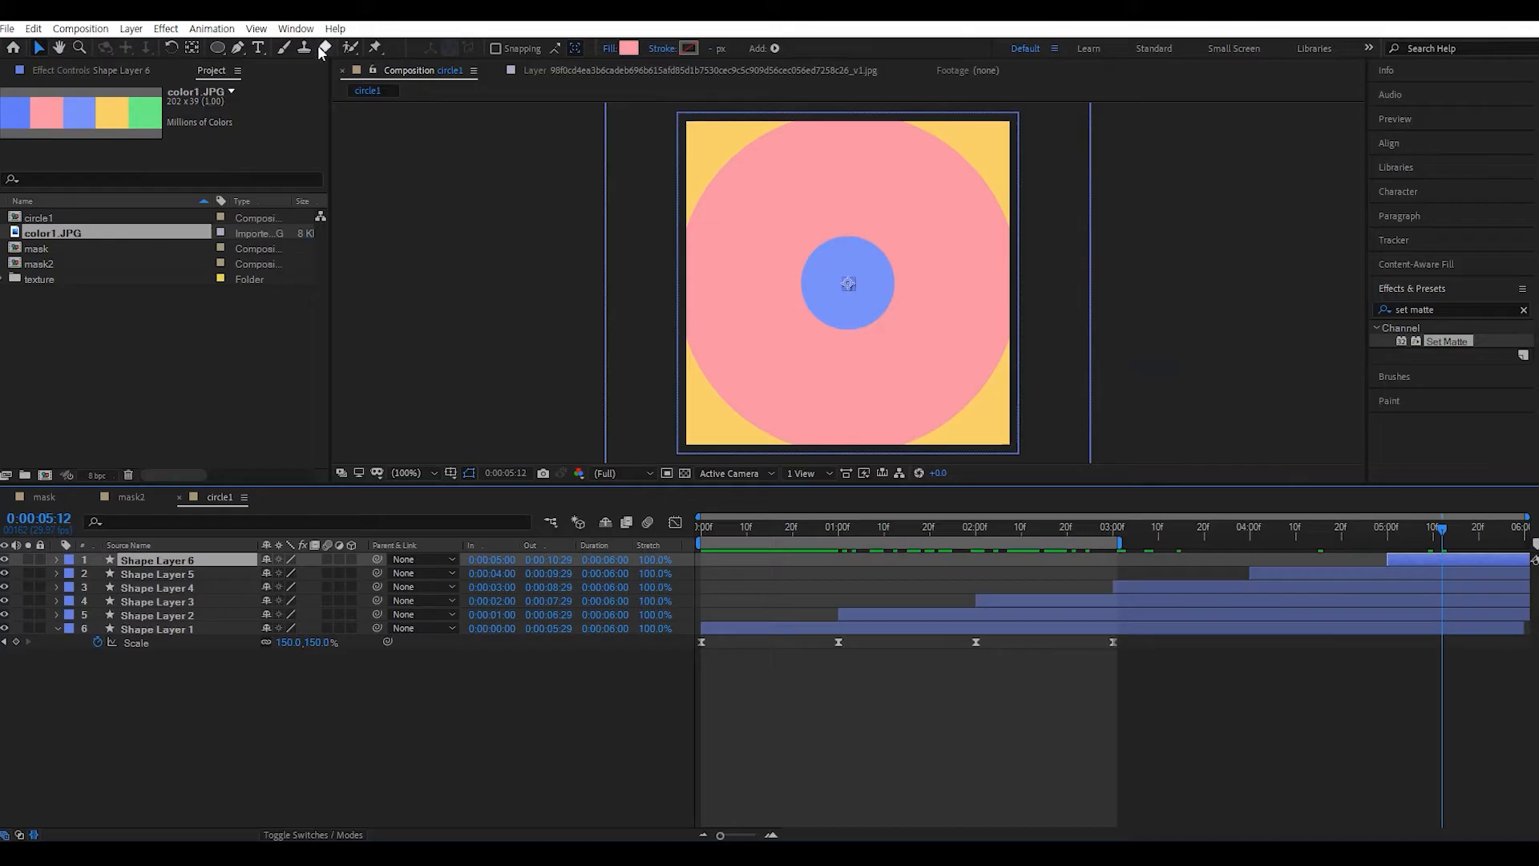
pyautogui.click(628, 48)
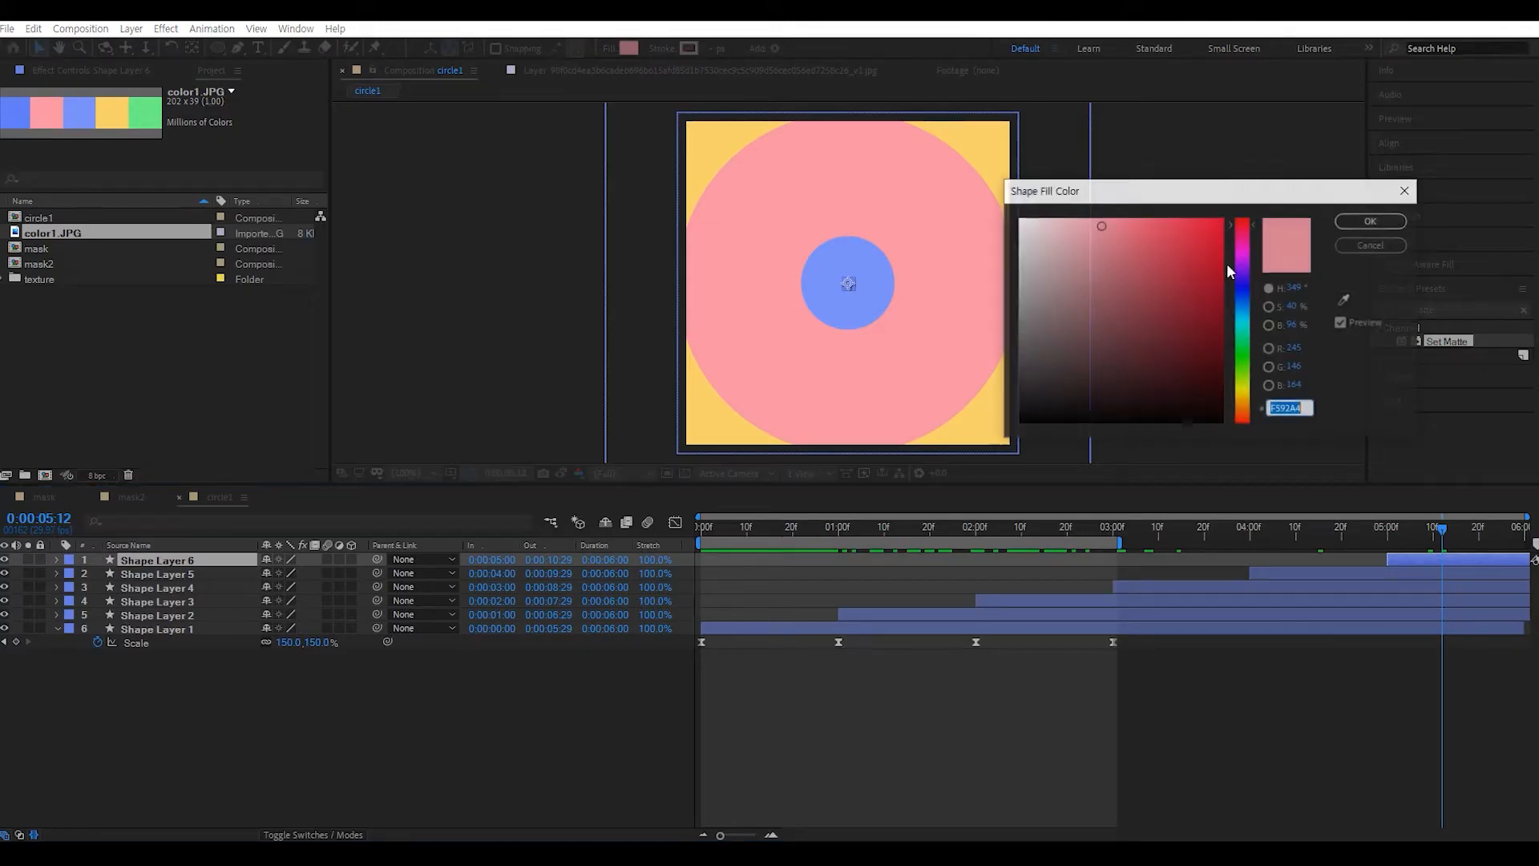
pyautogui.click(1347, 299)
pyautogui.click(112, 108)
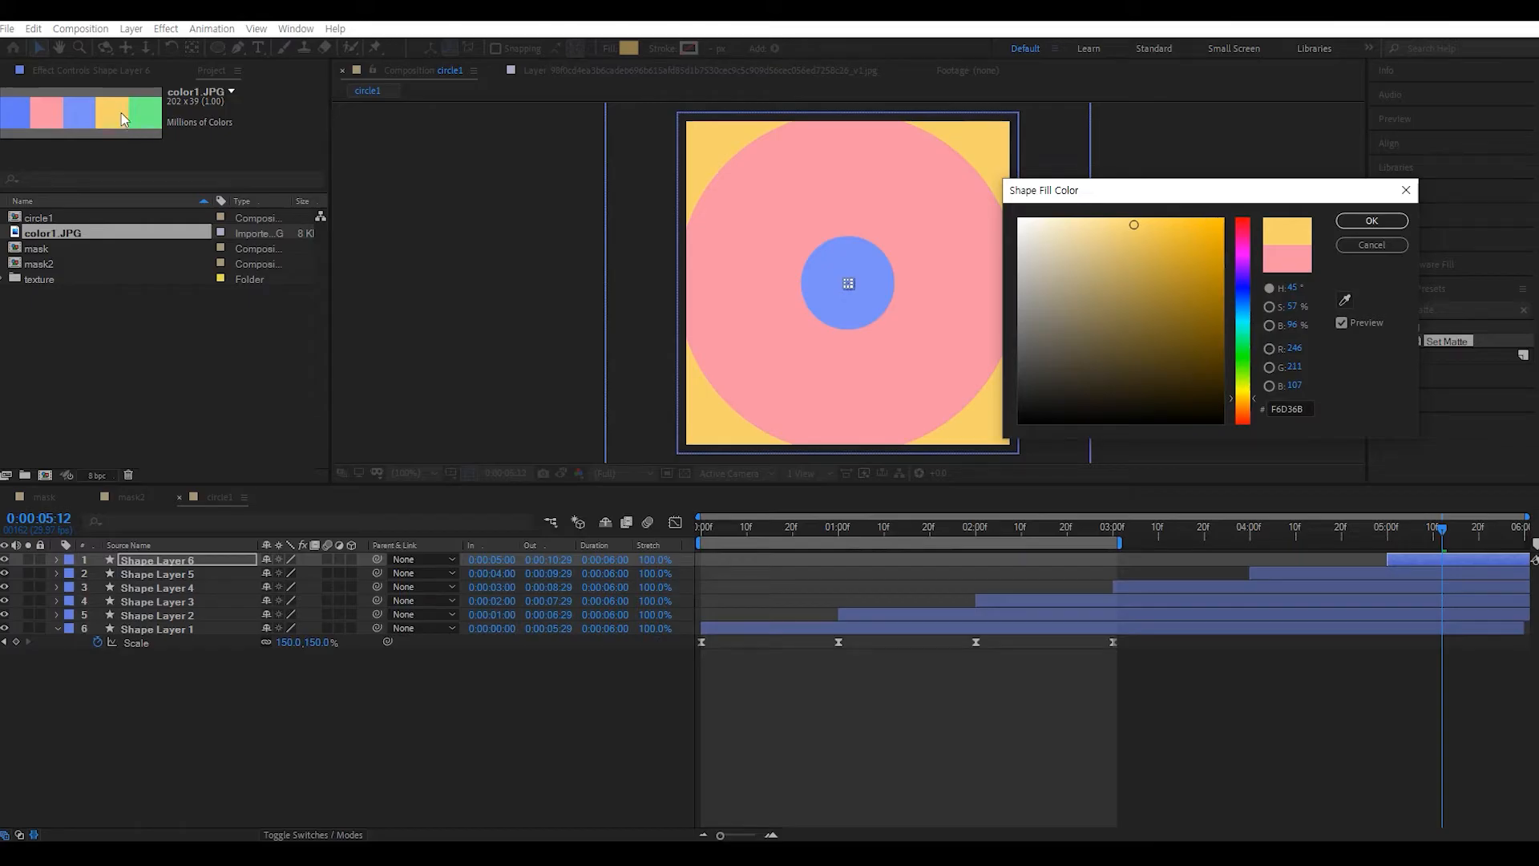
pyautogui.click(1371, 223)
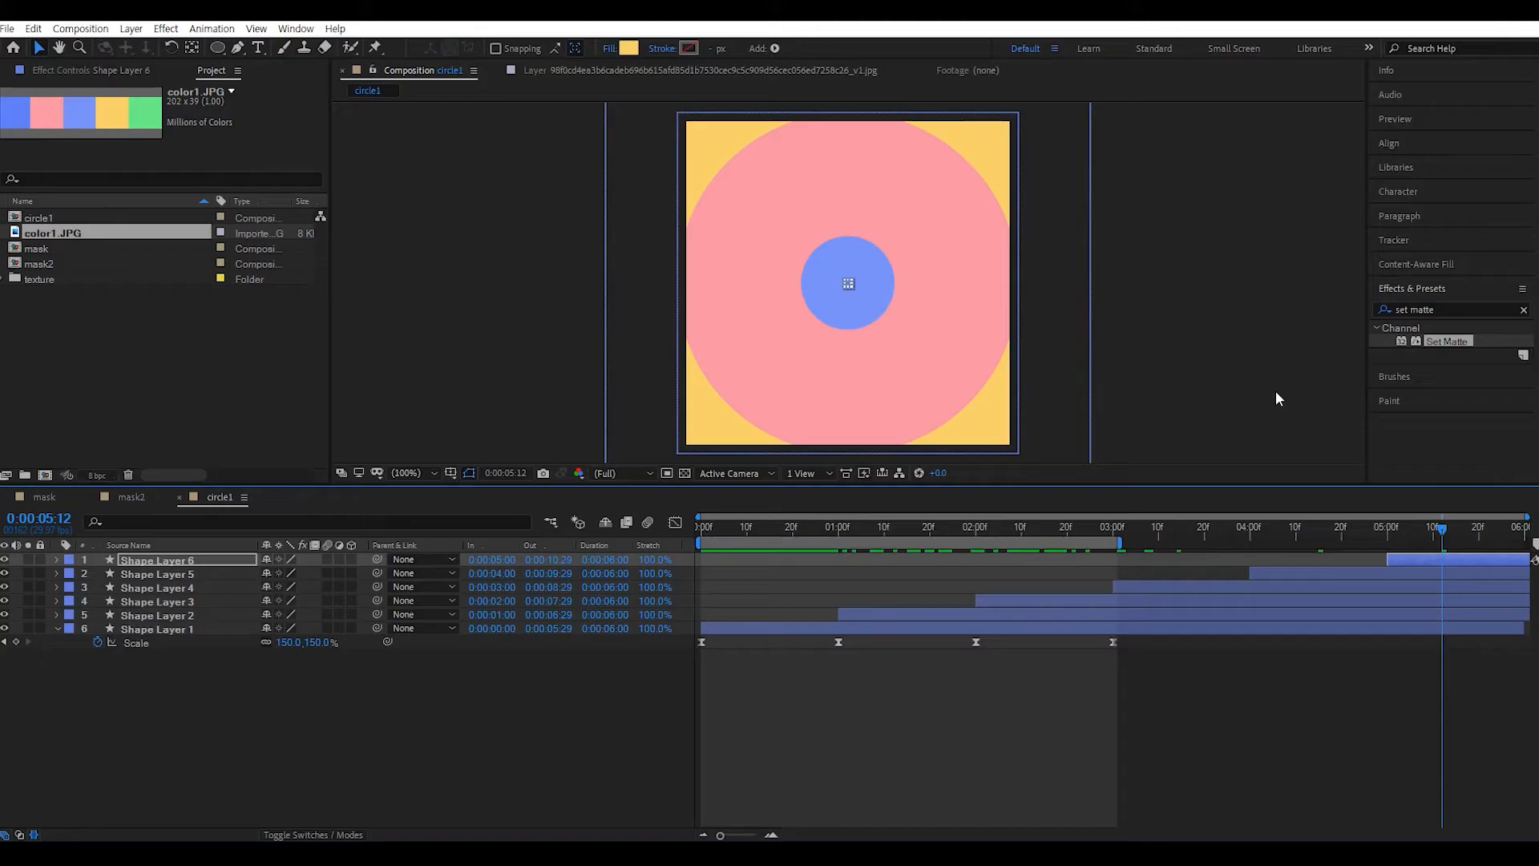
# - Extend the work area to the end of the six-second composition, then preview and scrub through the coloured circle animation
pyautogui.moveTo(1118, 545); pyautogui.dragTo(1526, 545)
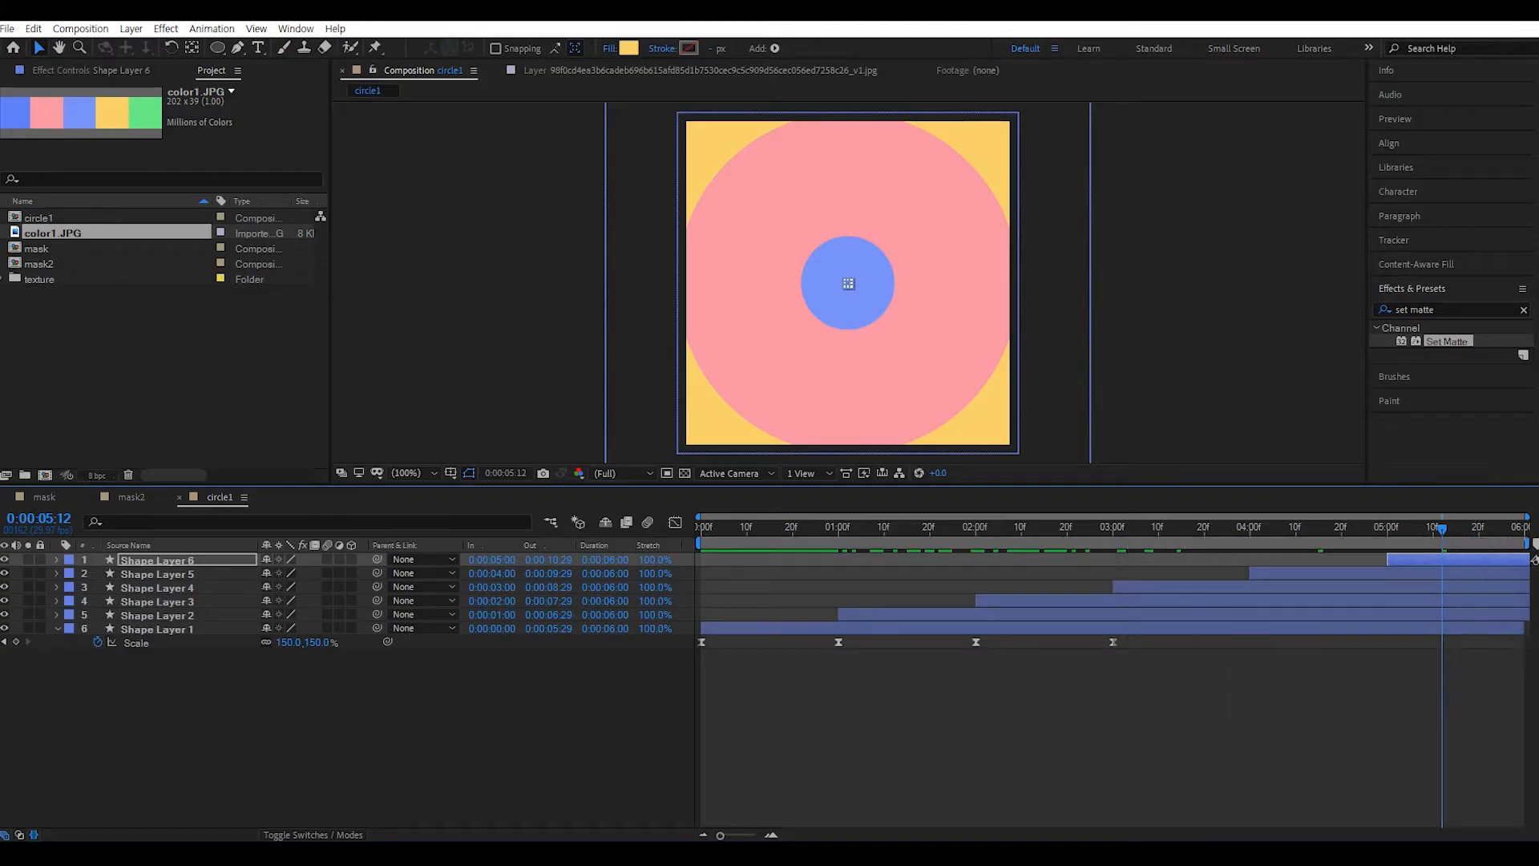
pyautogui.press('space')
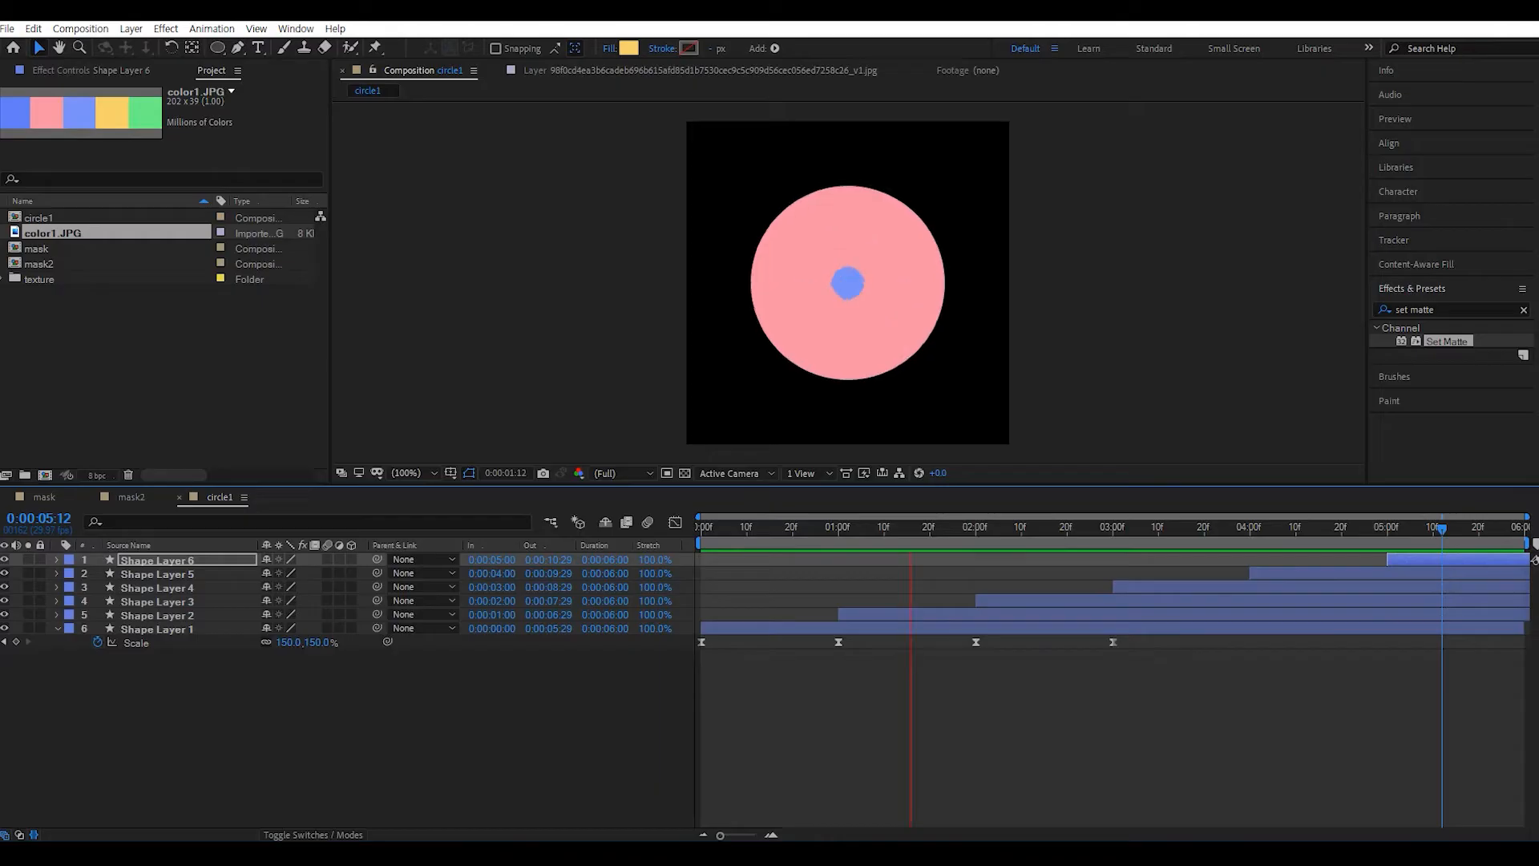
pyautogui.press('space')
pyautogui.moveTo(813, 527); pyautogui.dragTo(1029, 548)
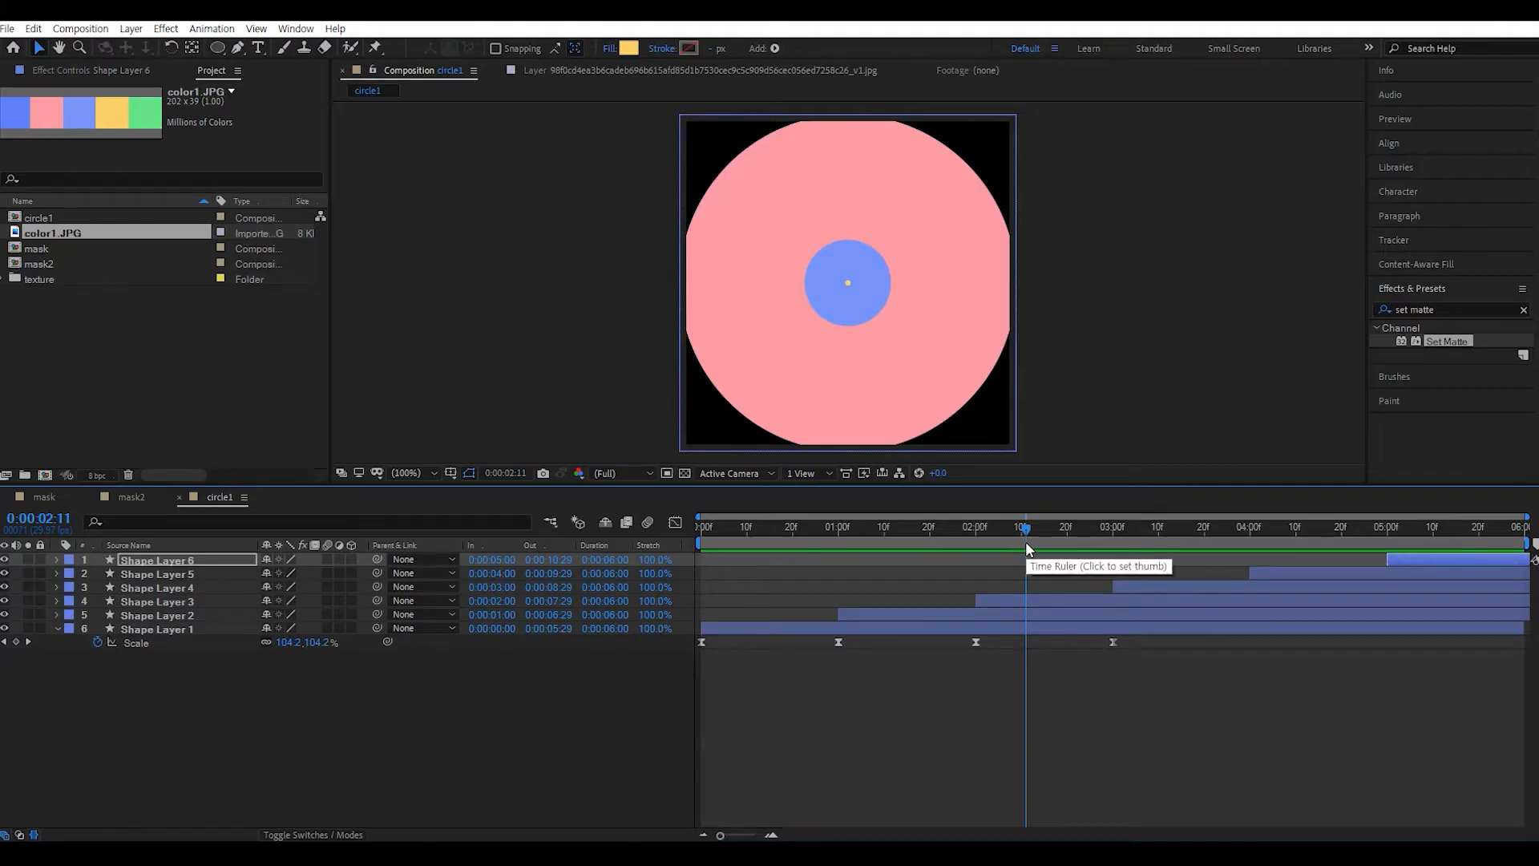
pyautogui.moveTo(810, 534); pyautogui.dragTo(916, 537)
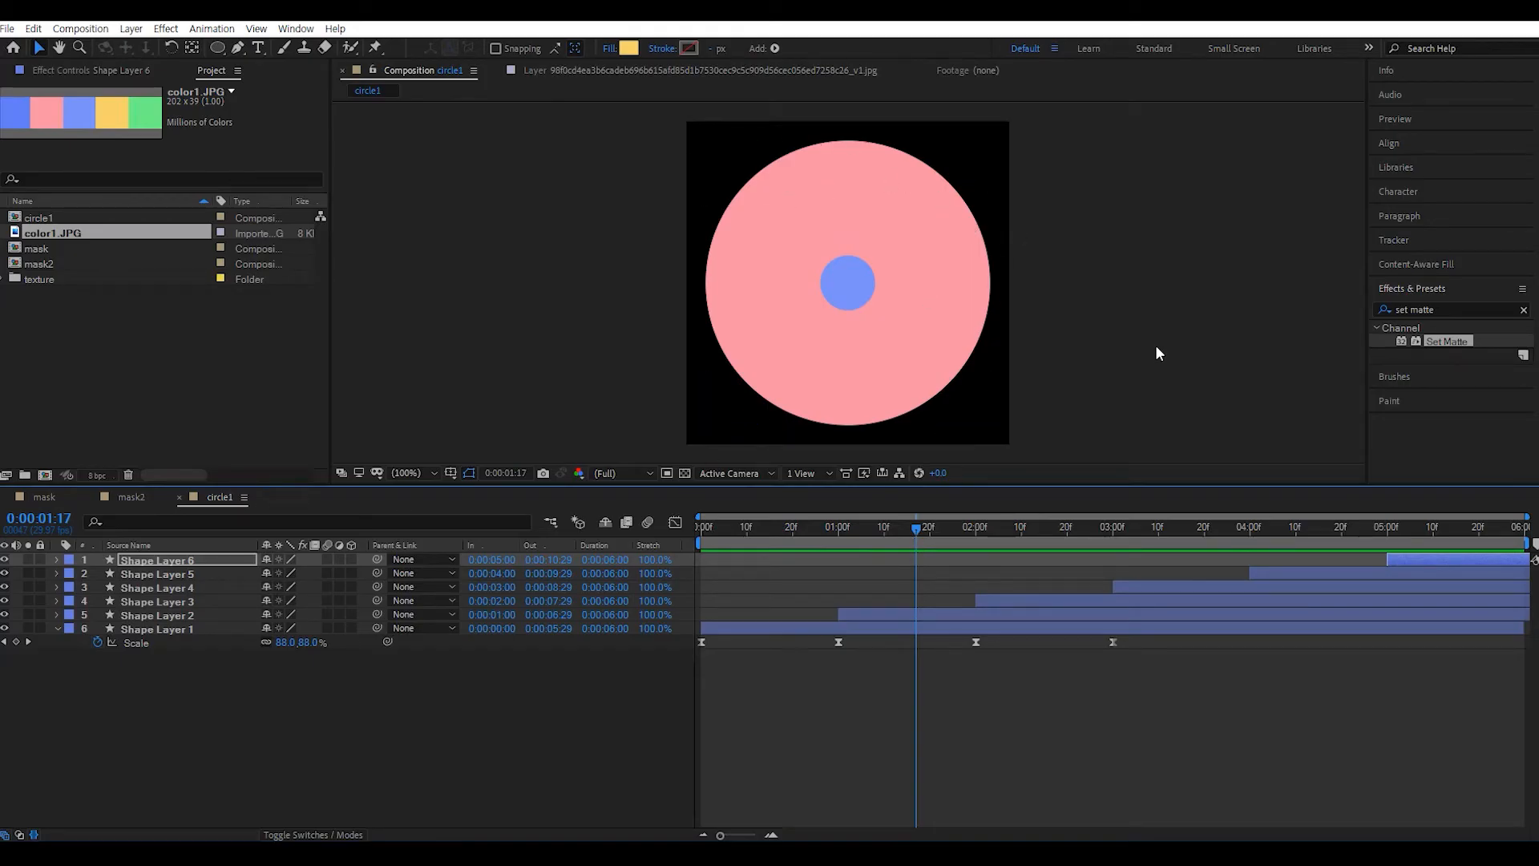
# - Shift all six shape layers three seconds earlier so Shape Layer 4 starts at 0 seconds, and return to the first frame
pyautogui.moveTo(963, 532); pyautogui.dragTo(1113, 539)
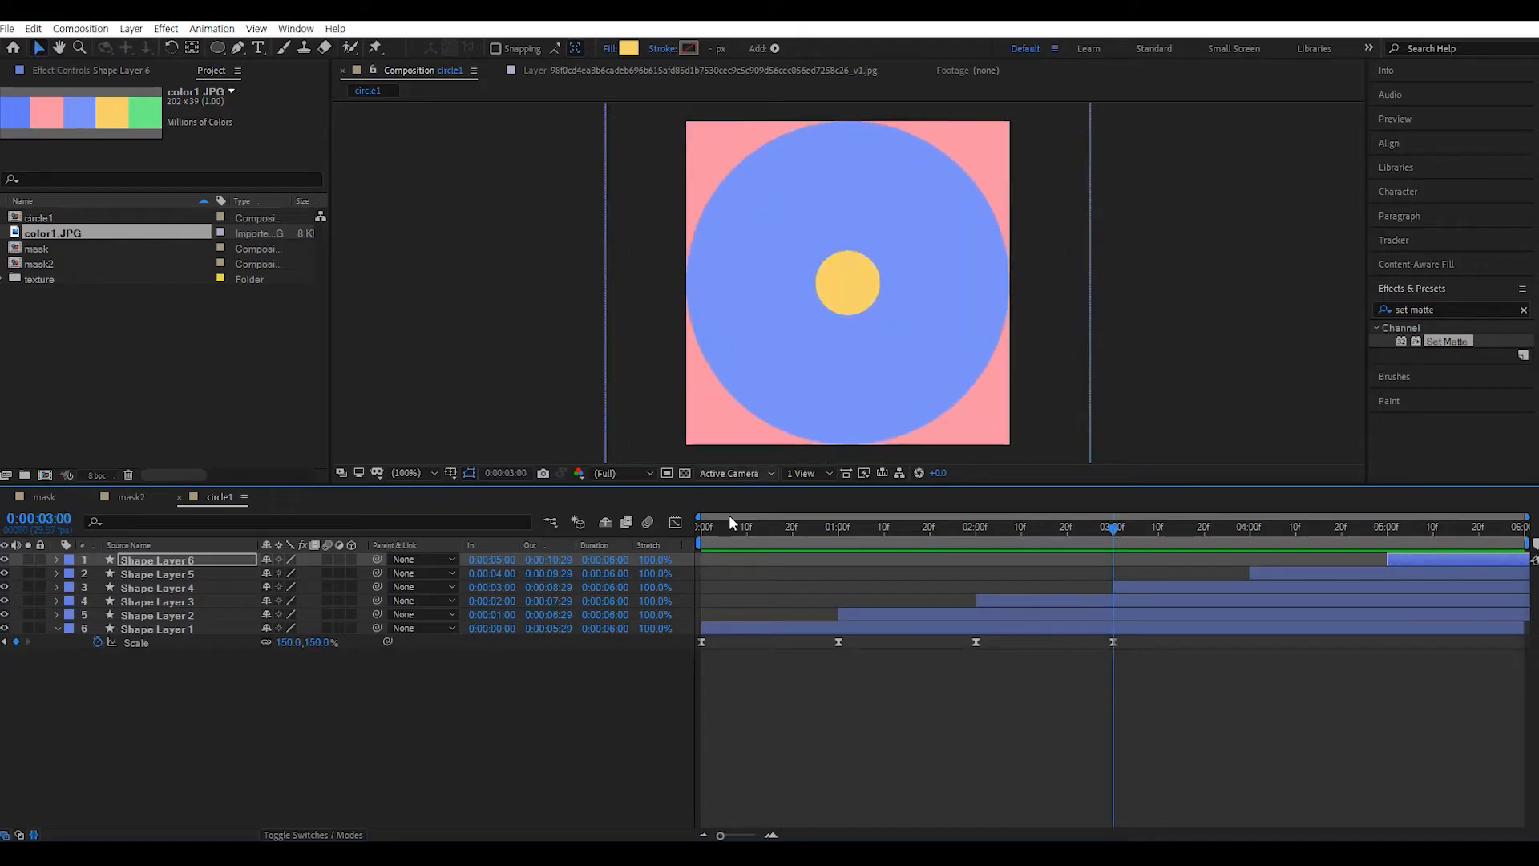
pyautogui.moveTo(256, 705); pyautogui.dragTo(136, 537)
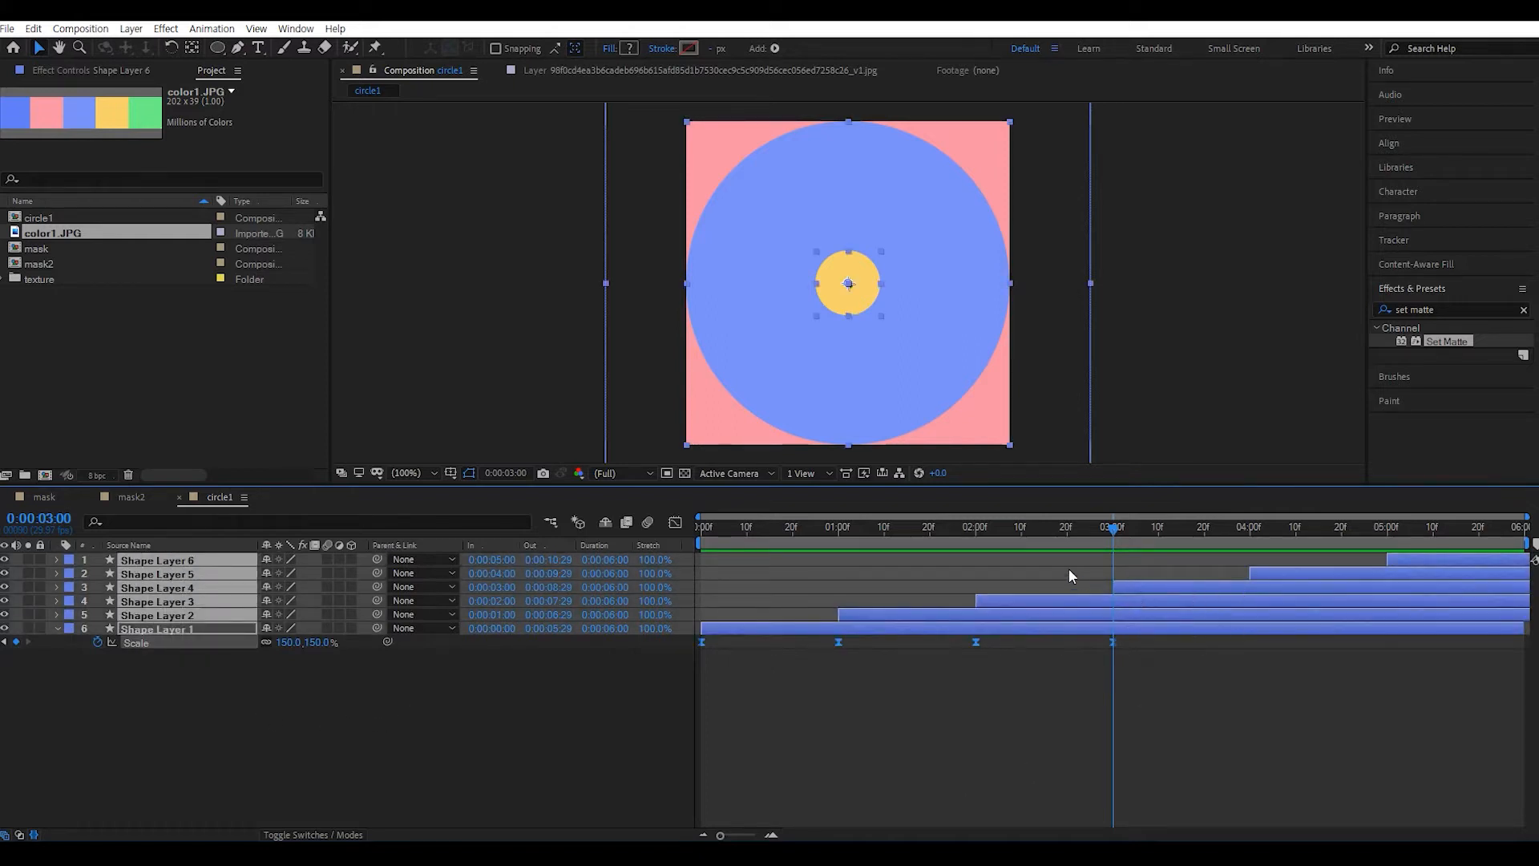
pyautogui.moveTo(1319, 627); pyautogui.dragTo(907, 612)
pyautogui.moveTo(761, 531); pyautogui.dragTo(666, 531)
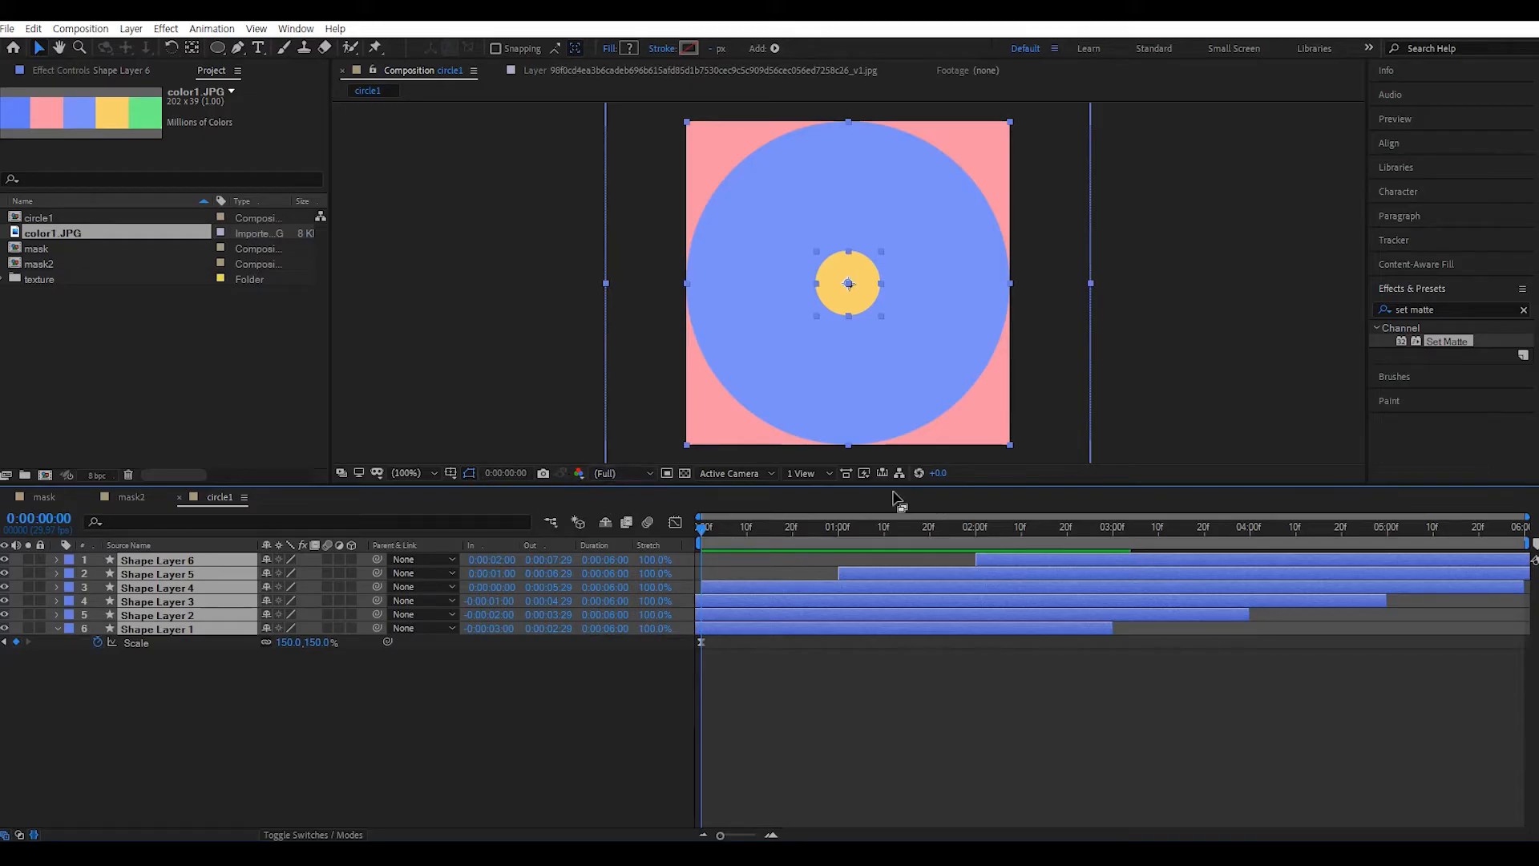
# - Take a snapshot of the first frame and compare it repeatedly with the frame at 0:00:02:29 to check the loop
pyautogui.click(543, 473)
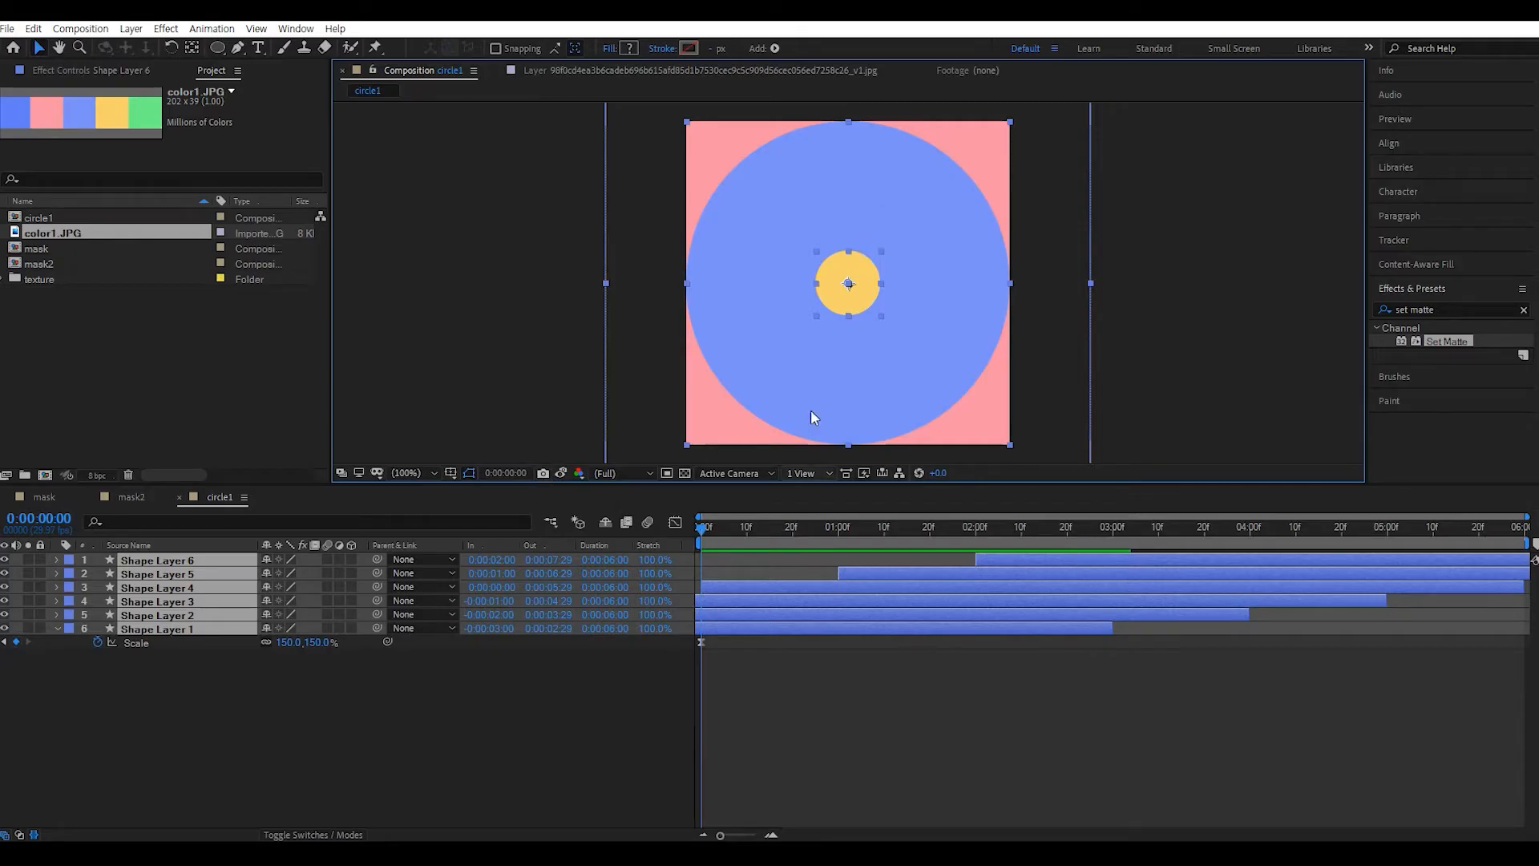
pyautogui.click(1108, 527)
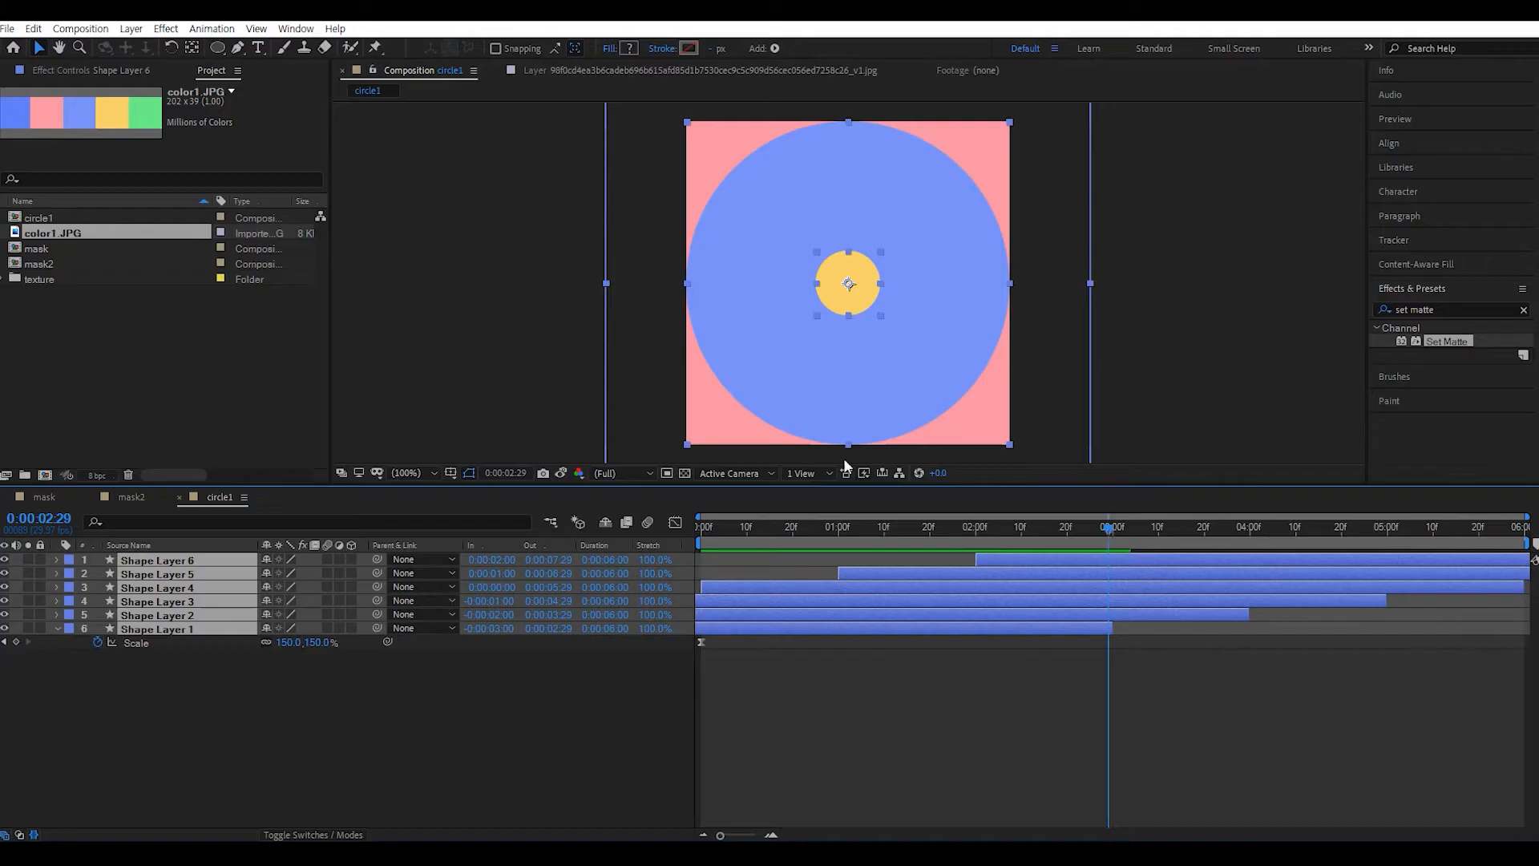
pyautogui.click(561, 473)
pyautogui.click(561, 473)
pyautogui.click(561, 474)
pyautogui.click(561, 474)
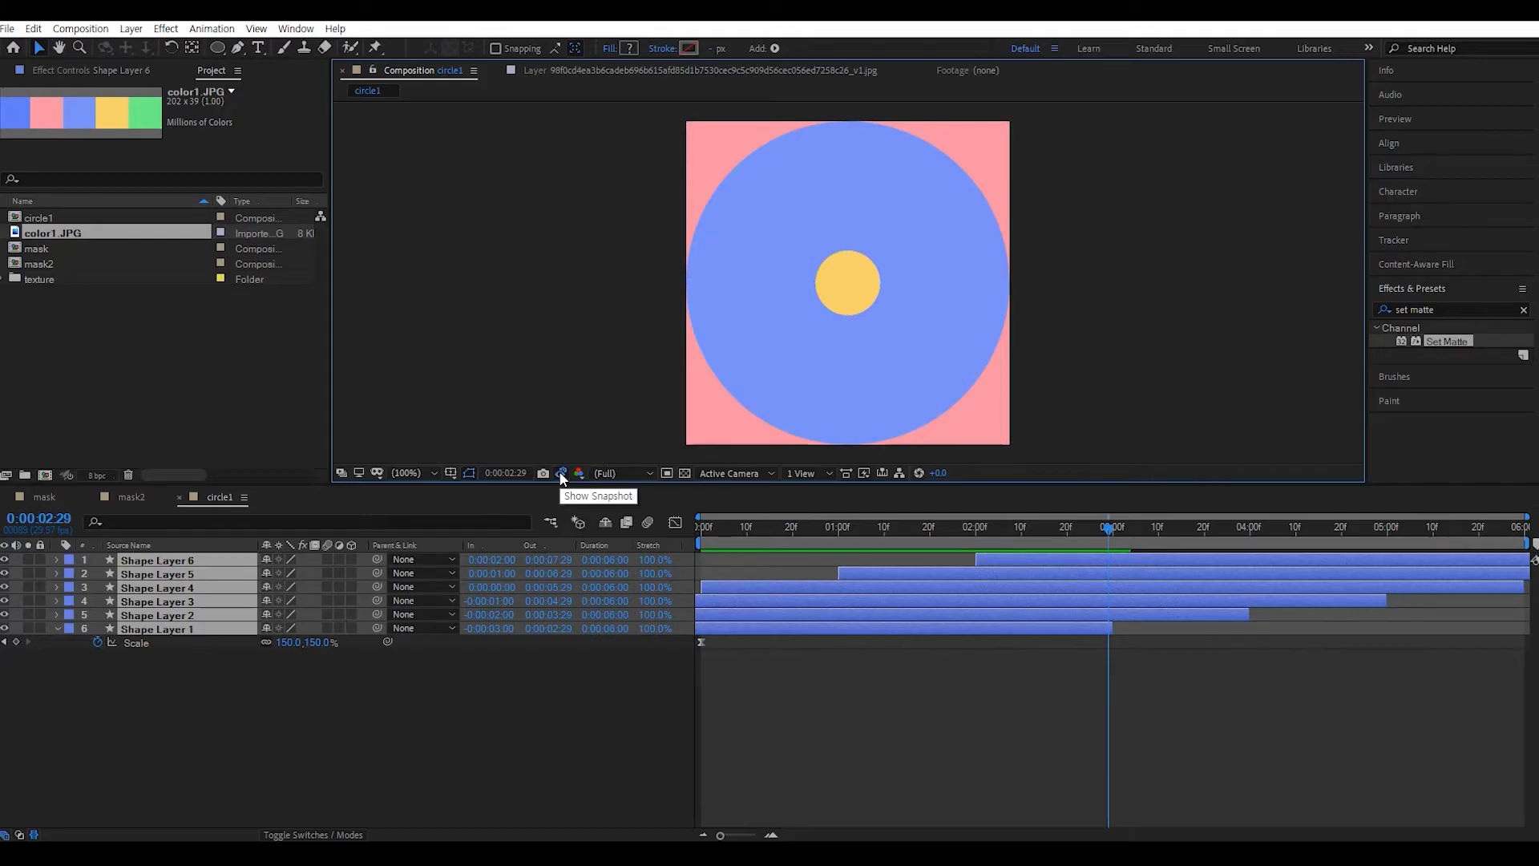
pyautogui.click(561, 474)
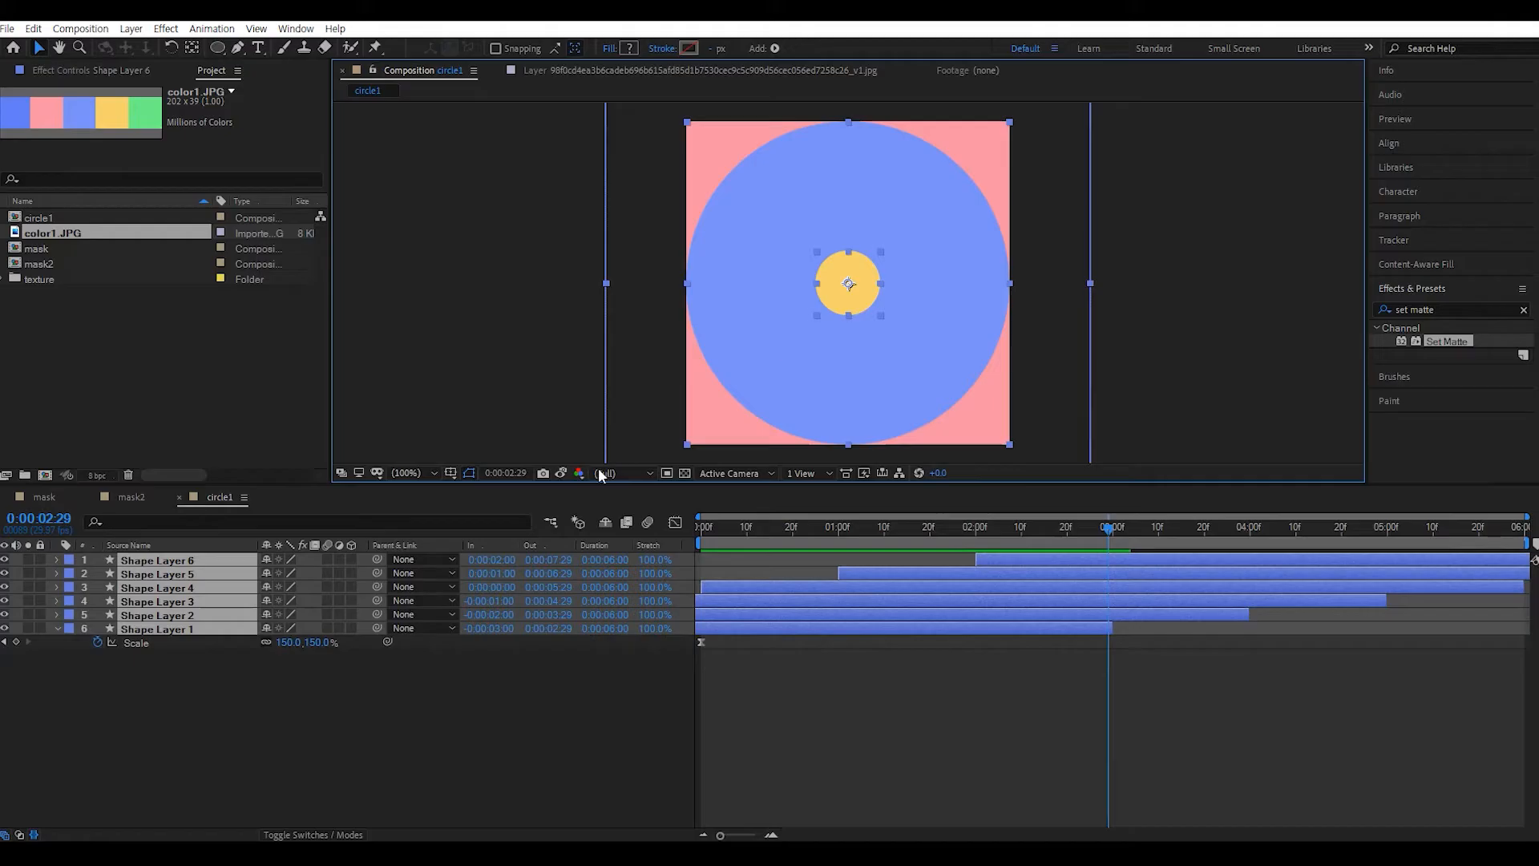
pyautogui.click(562, 474)
pyautogui.click(561, 473)
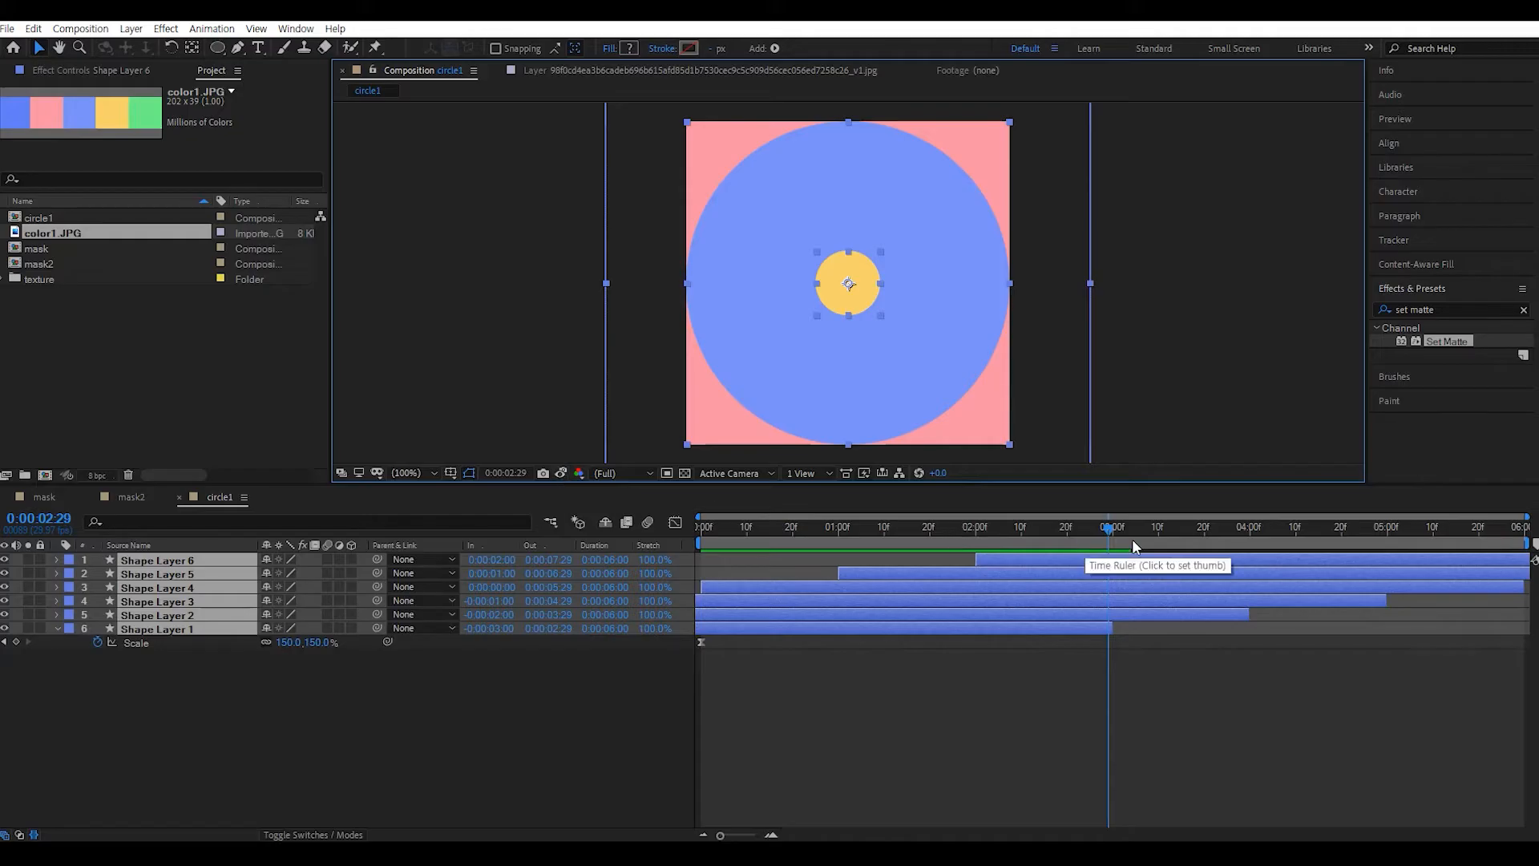
# - Move the current time to 3 seconds and end the work area there
pyautogui.moveTo(1110, 530); pyautogui.dragTo(1113, 532)
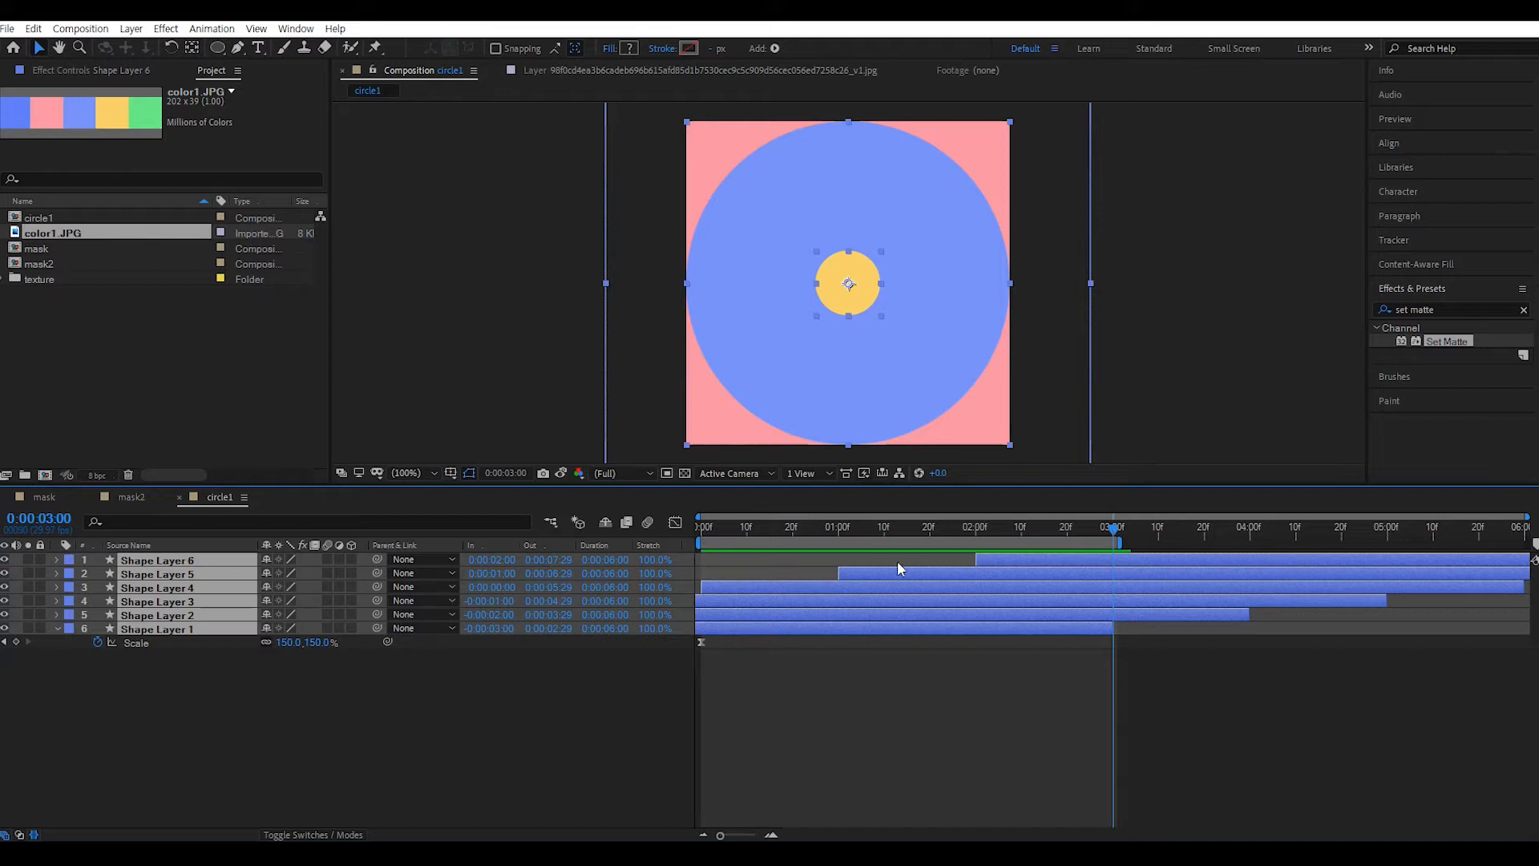
# - Preview the three-second loop, and create a new 400 × 400 px, six-second composition named circle2
pyautogui.press('space')
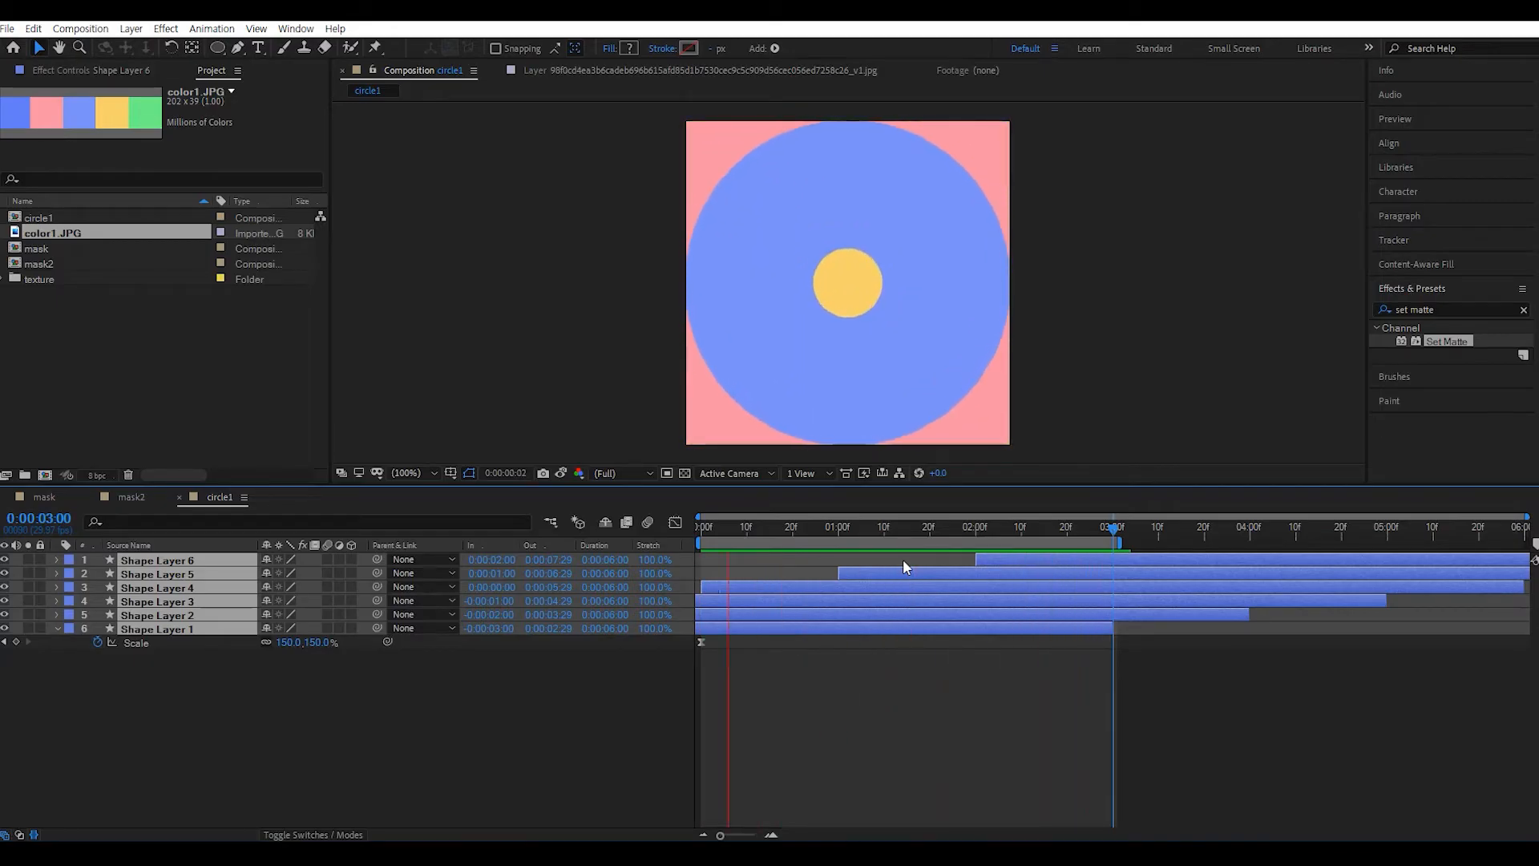
pyautogui.click(383, 755)
pyautogui.click(155, 376)
pyautogui.click(46, 476)
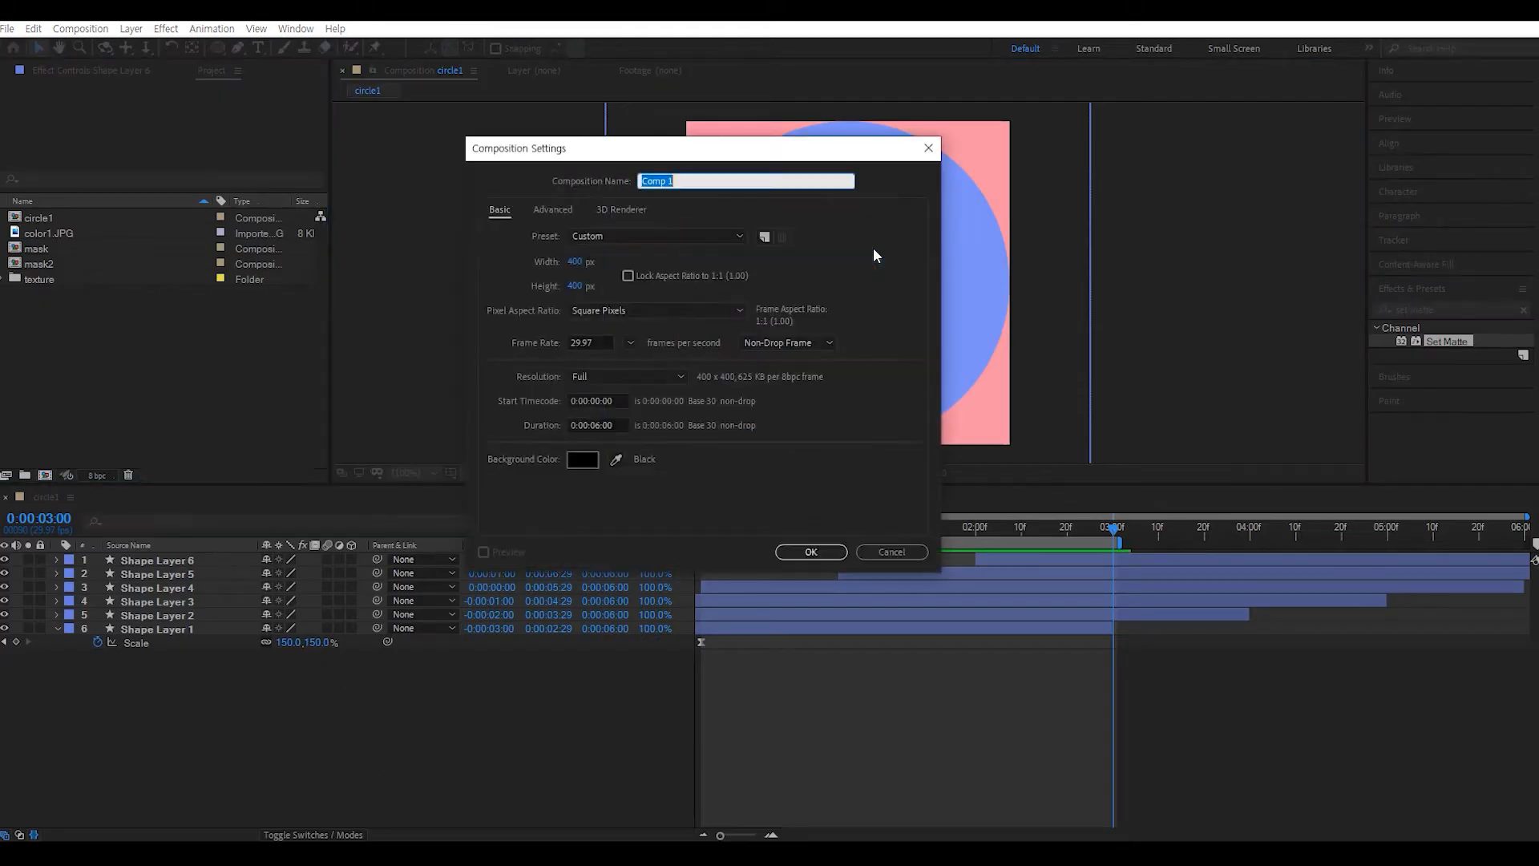
pyautogui.write('circle2')
pyautogui.press('Return')
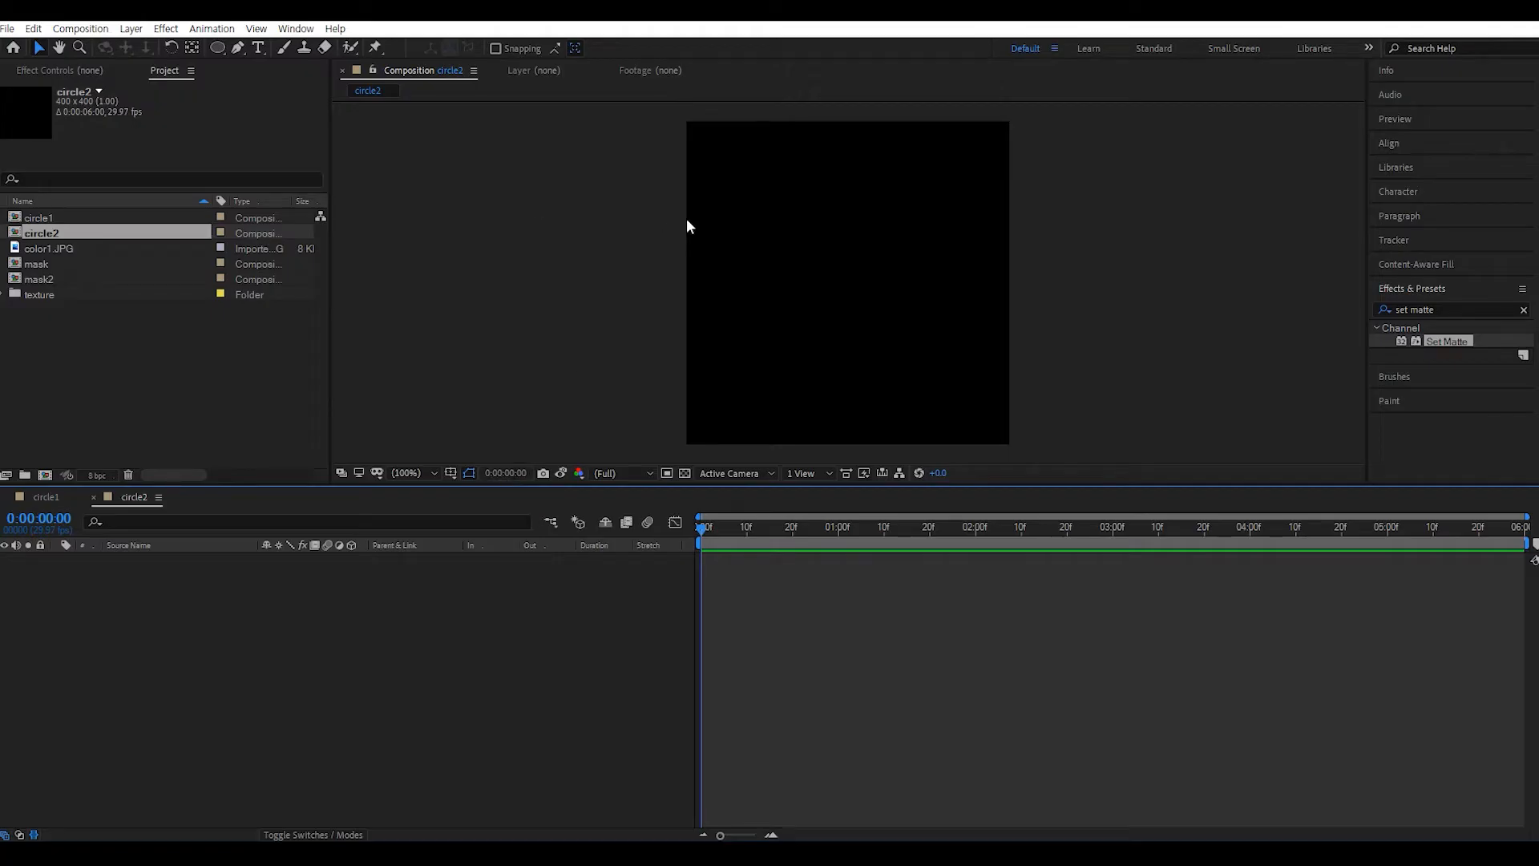
# - Add a full-frame circle to the composition and fill it with the green sampled from the color1.JPG palette
pyautogui.doubleClick(218, 48)
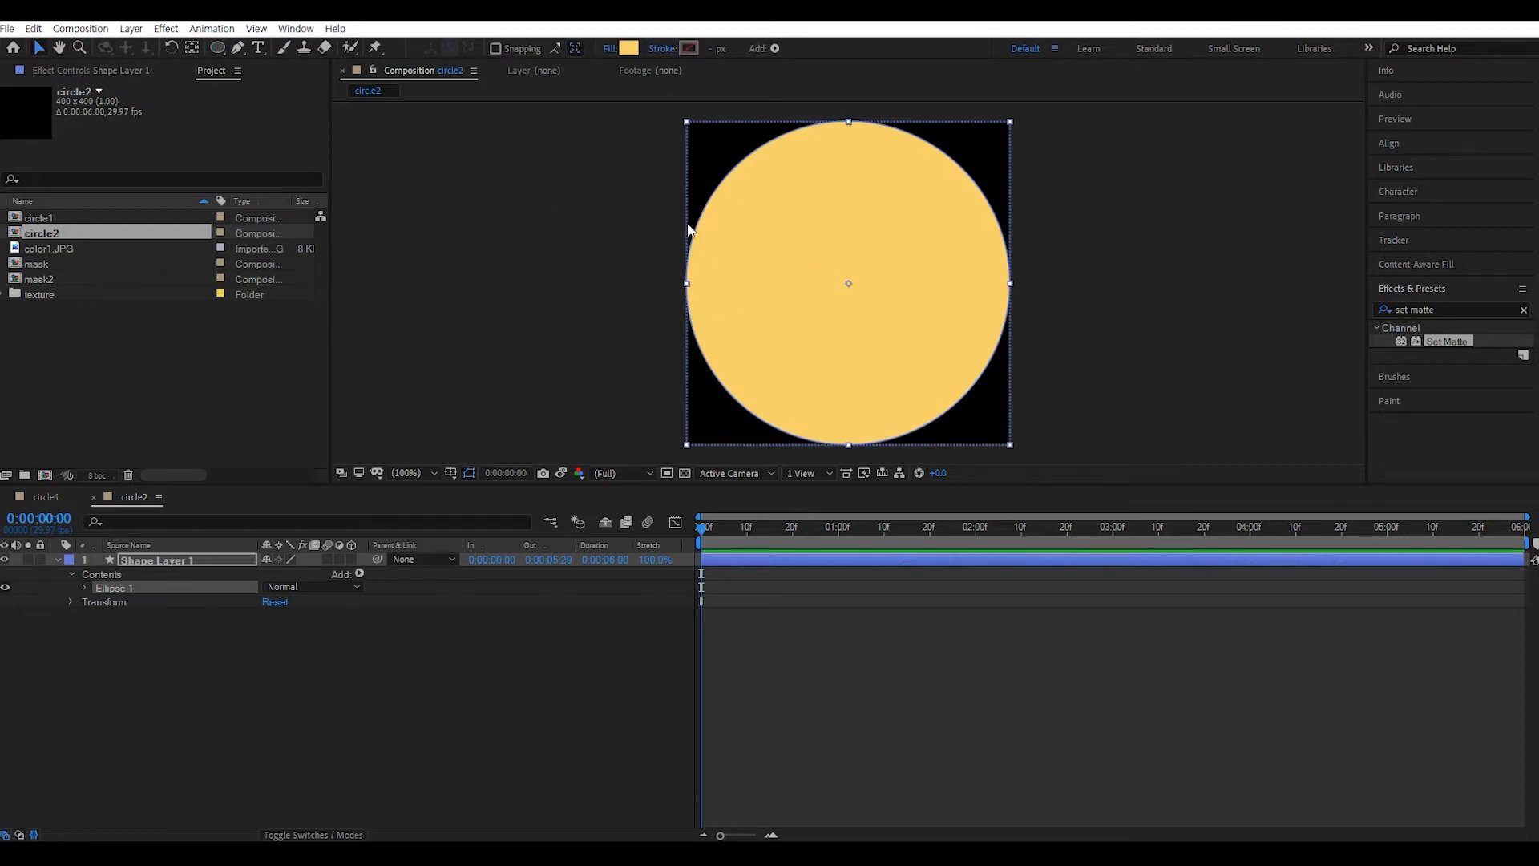
pyautogui.click(45, 244)
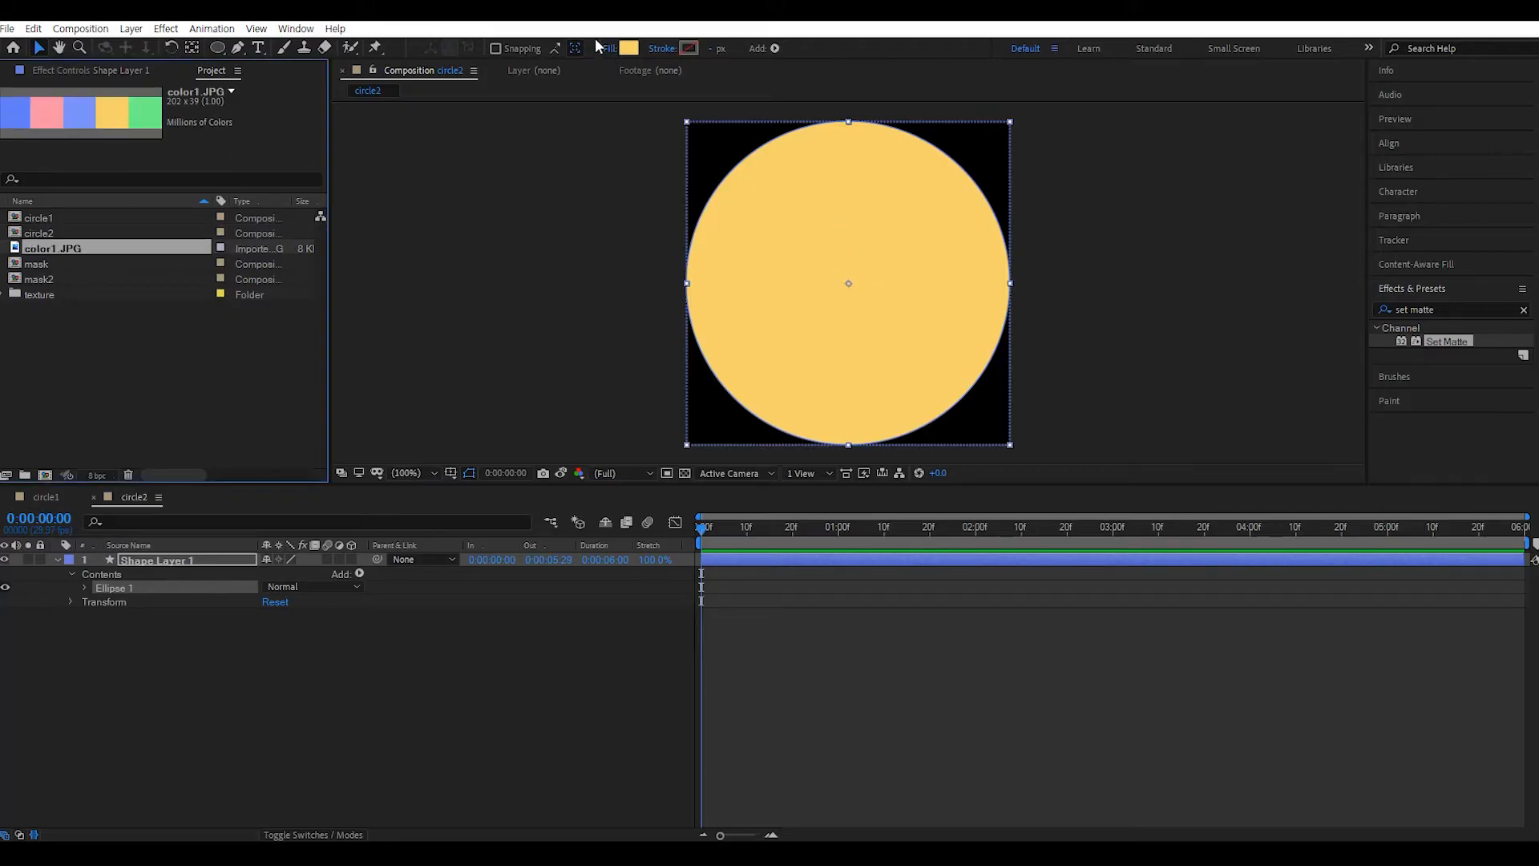
pyautogui.click(630, 48)
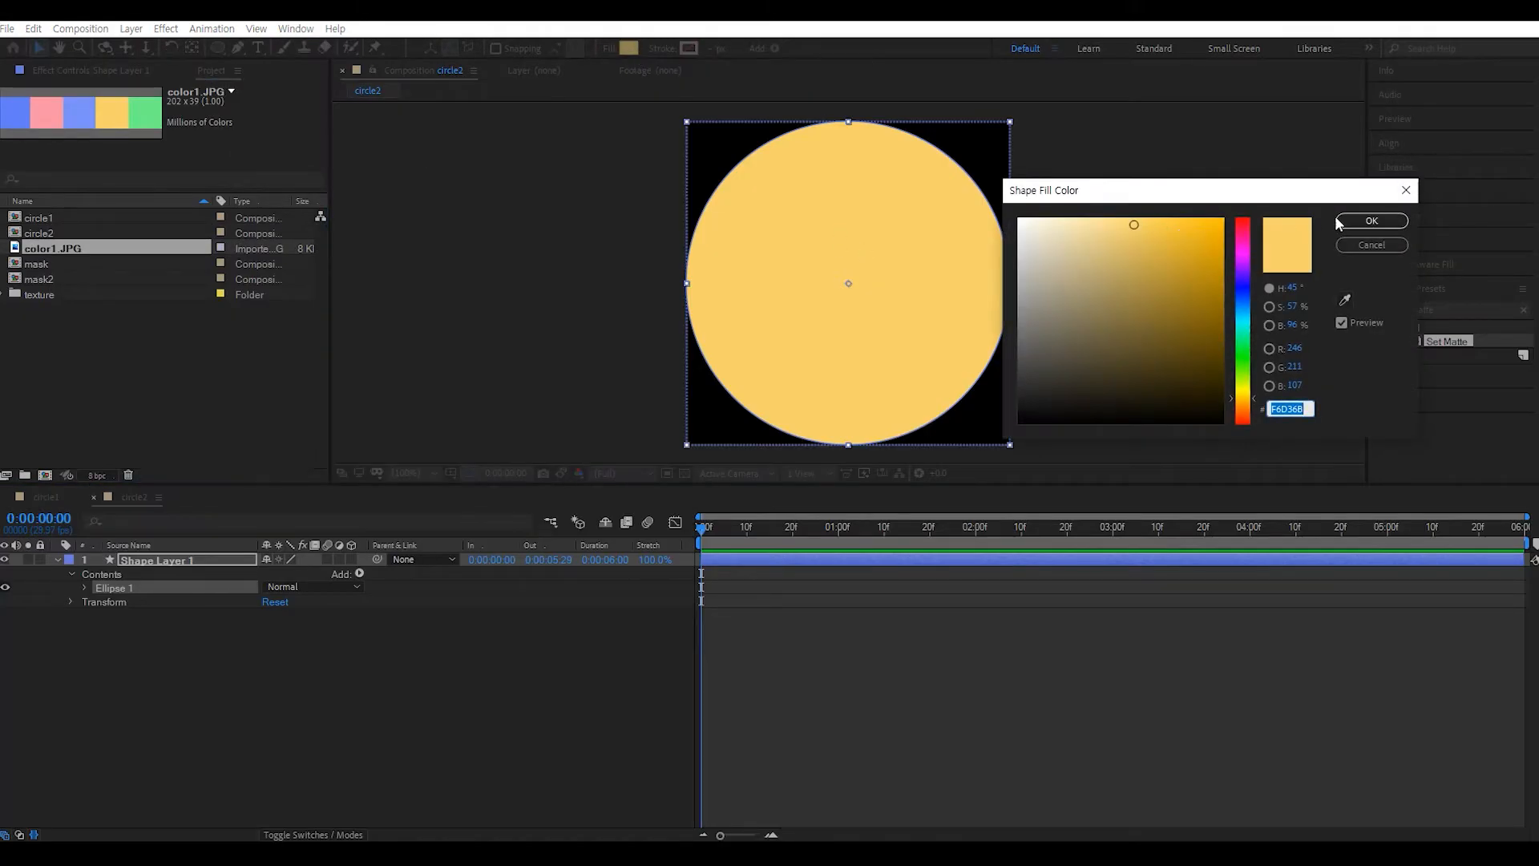
pyautogui.click(1345, 300)
pyautogui.click(149, 119)
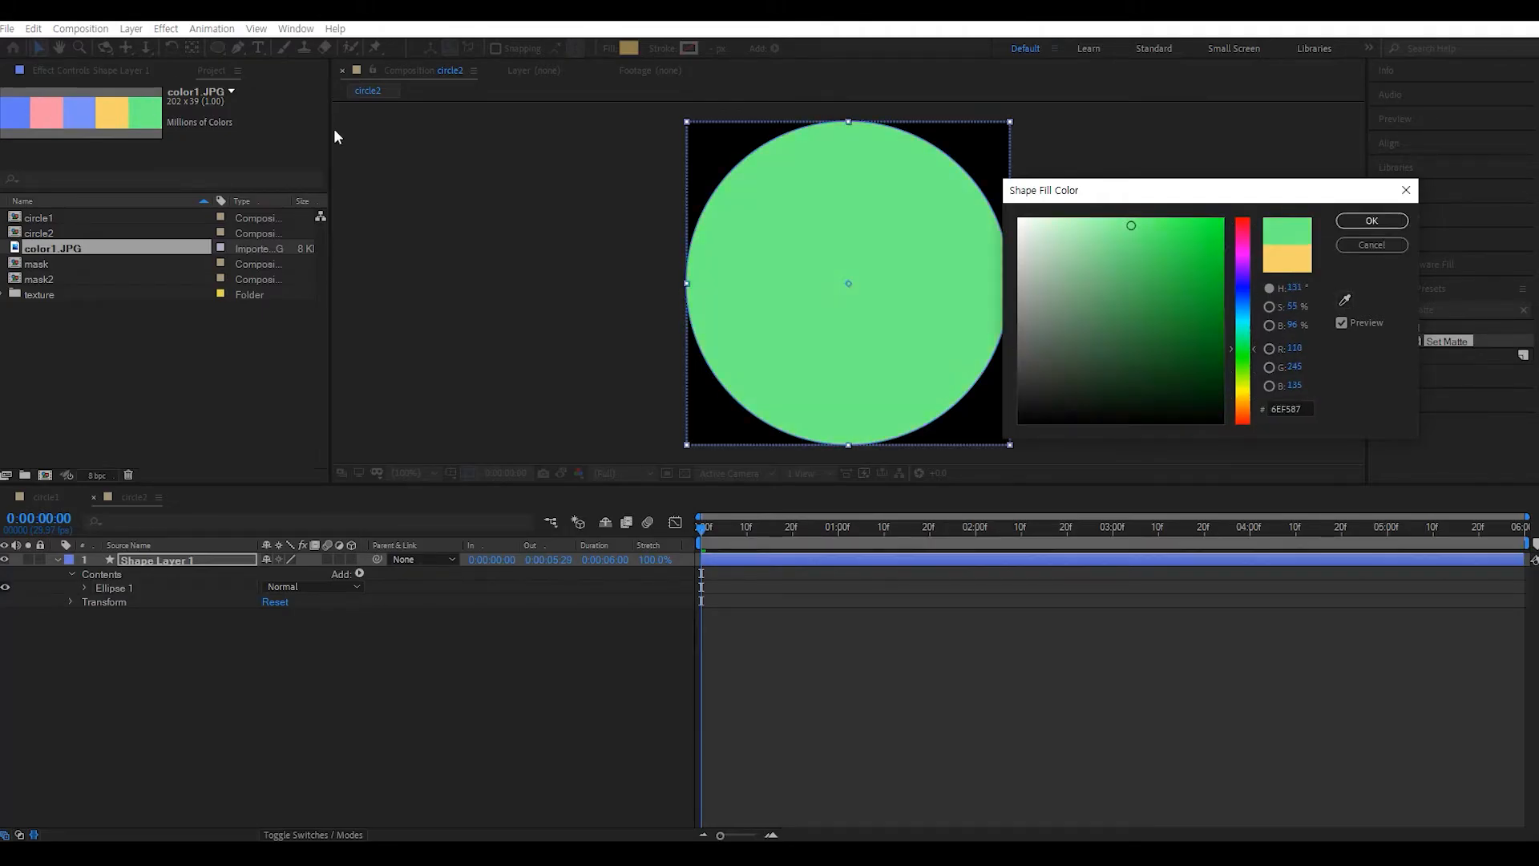
pyautogui.click(1392, 221)
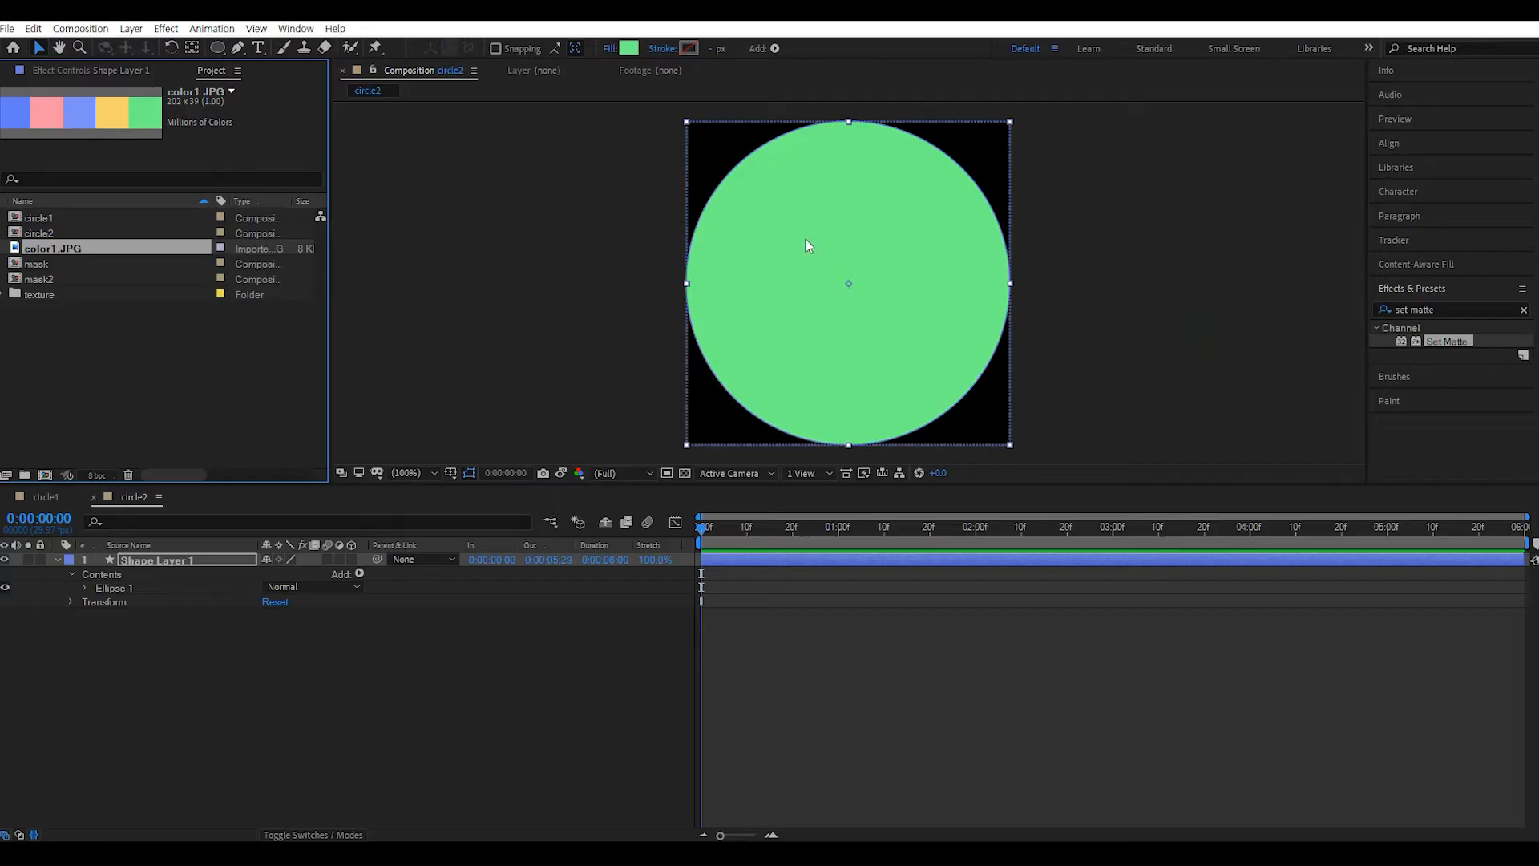
# - Set Shape Layer 1's horizontal position to 0 so the green circle is centred on the composition's left edge
pyautogui.click(178, 561)
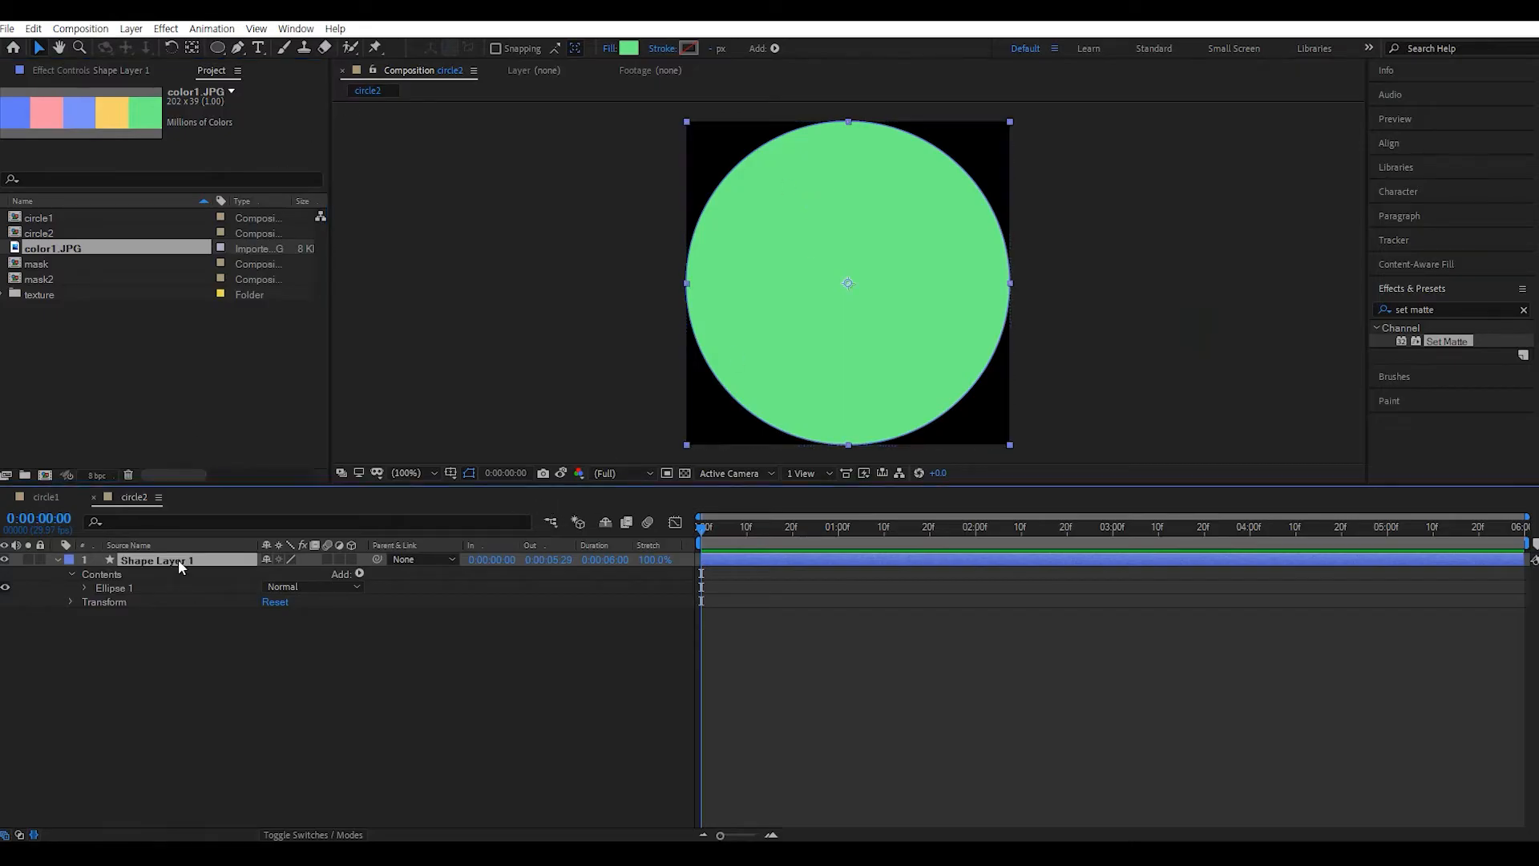
pyautogui.press('p')
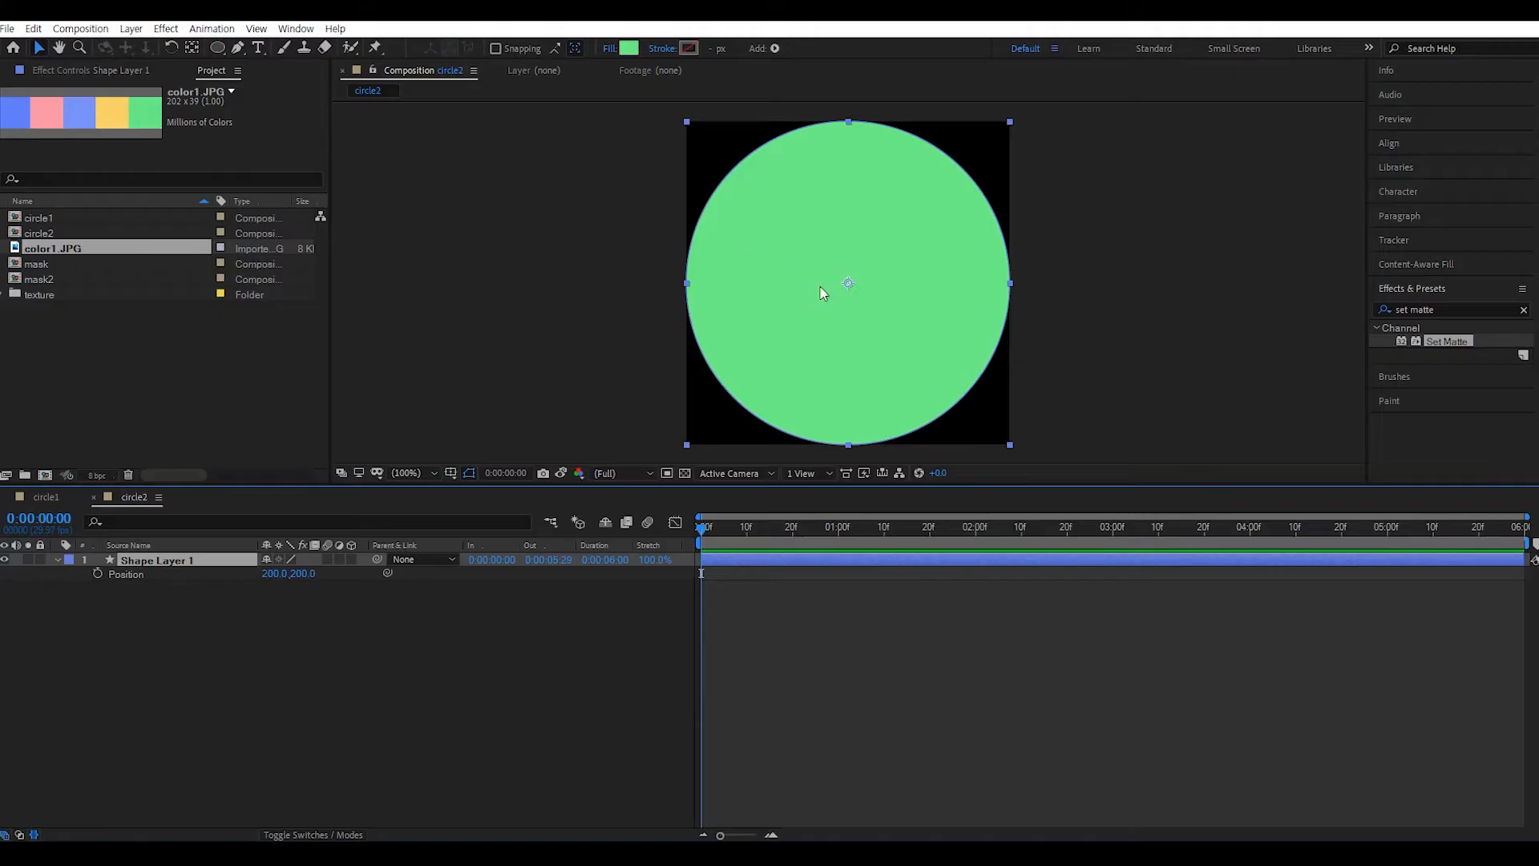
pyautogui.moveTo(274, 574); pyautogui.dragTo(206, 577)
pyautogui.click(269, 574)
pyautogui.write('0')
pyautogui.press('Return')
pyautogui.click(337, 633)
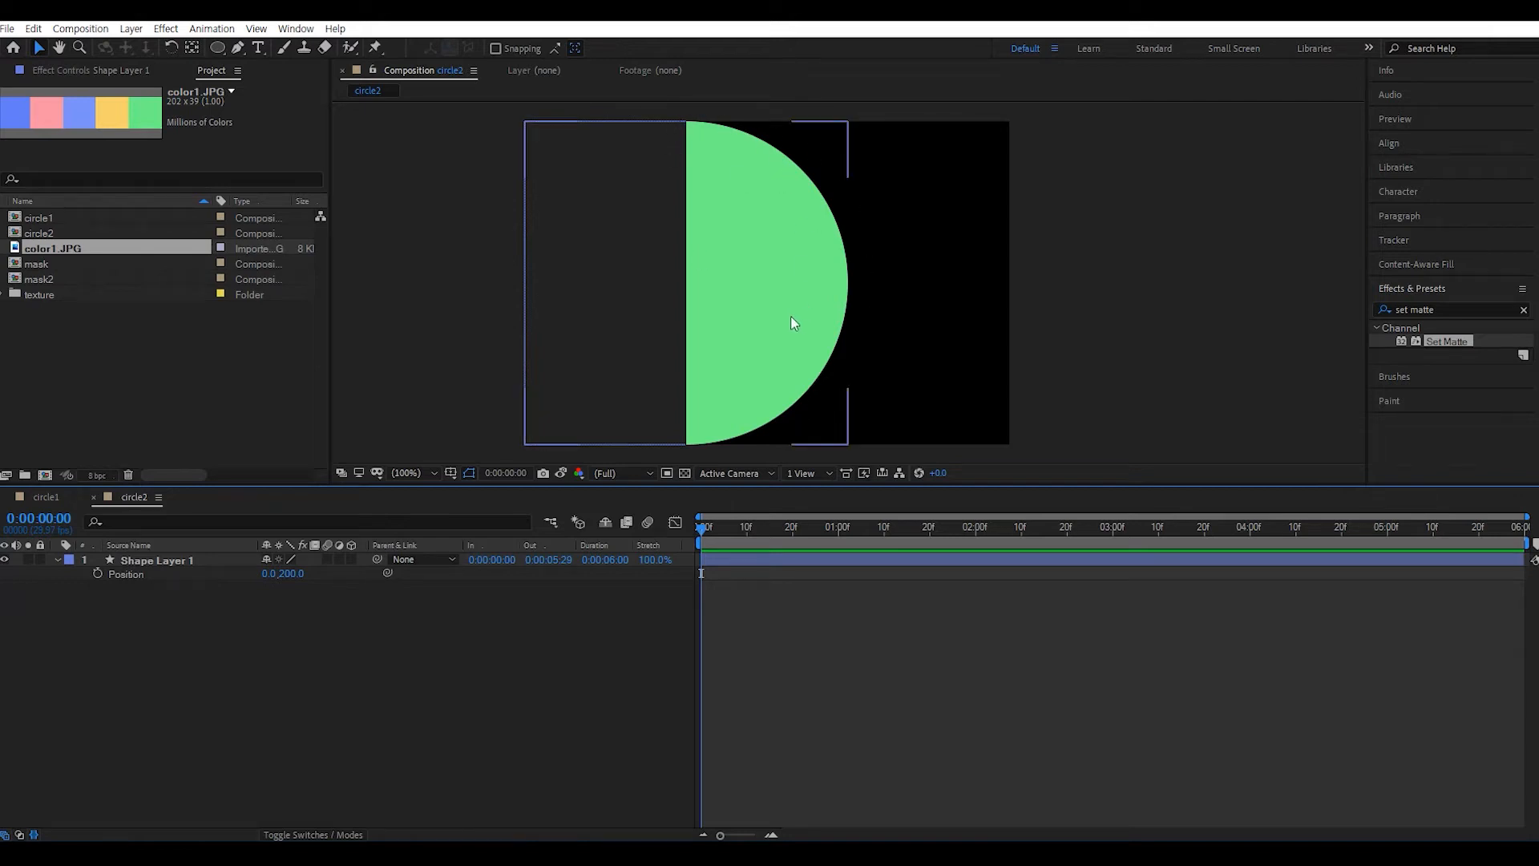
# - Duplicate the green circle layer, hide the in/out and duration columns, and set the copy's horizontal position to 400
pyautogui.click(172, 559)
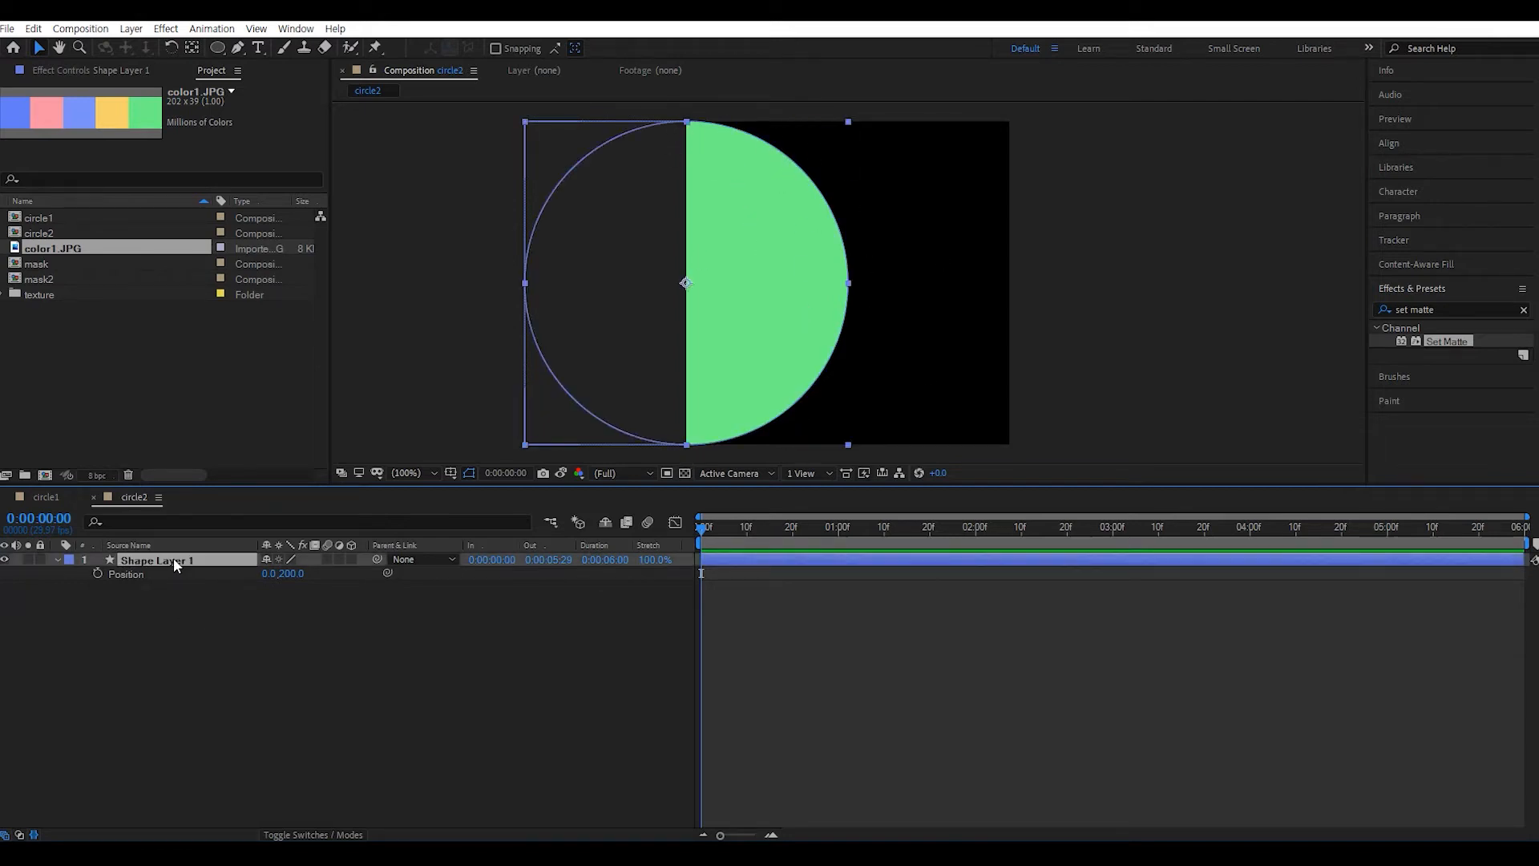
pyautogui.hotkey('ctrl', 'd')
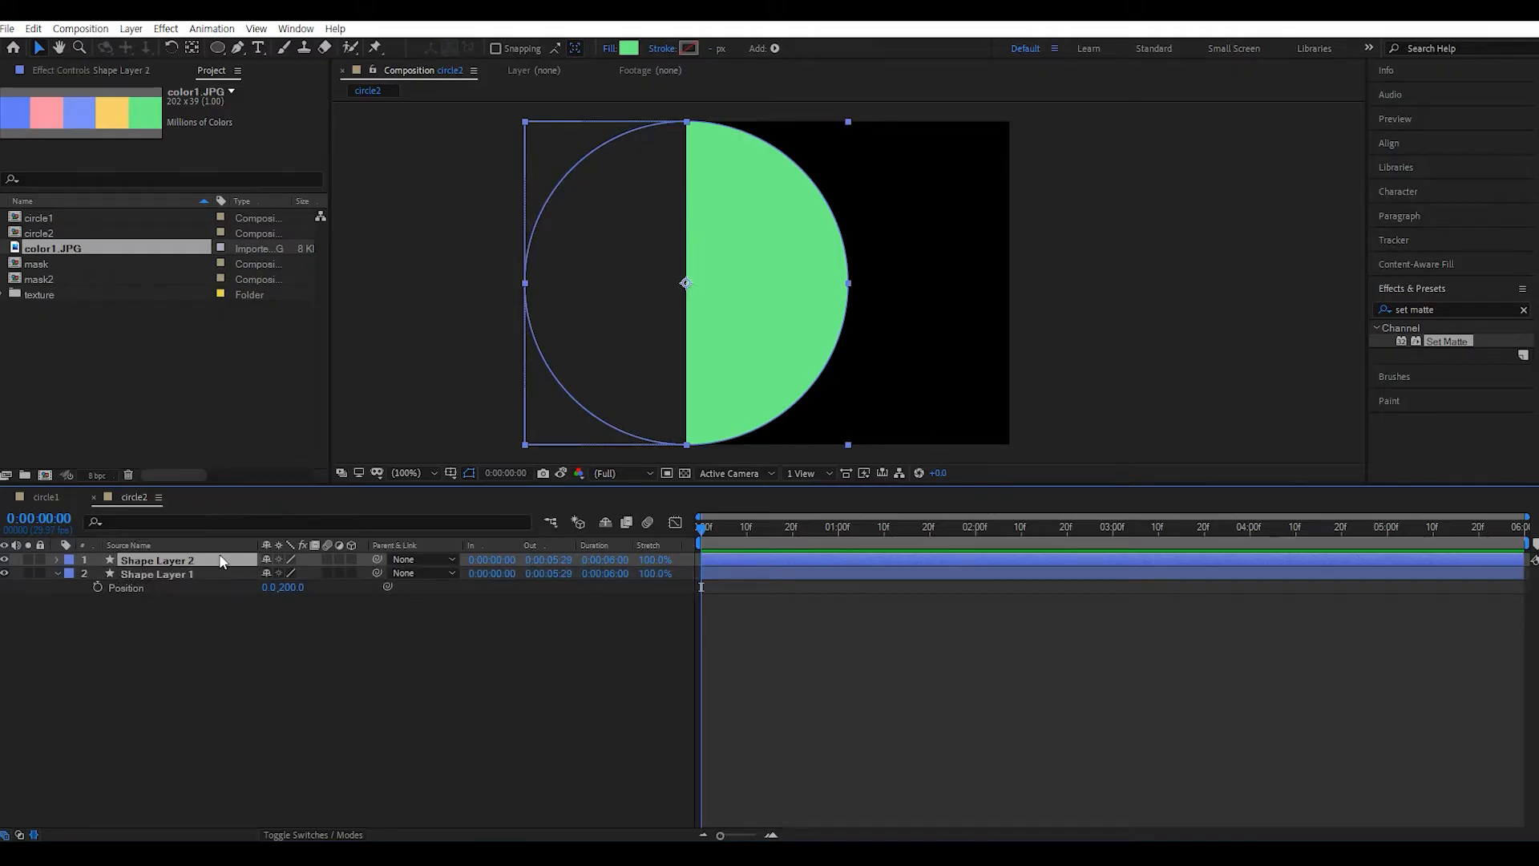
pyautogui.press('p')
pyautogui.click(34, 834)
pyautogui.click(198, 728)
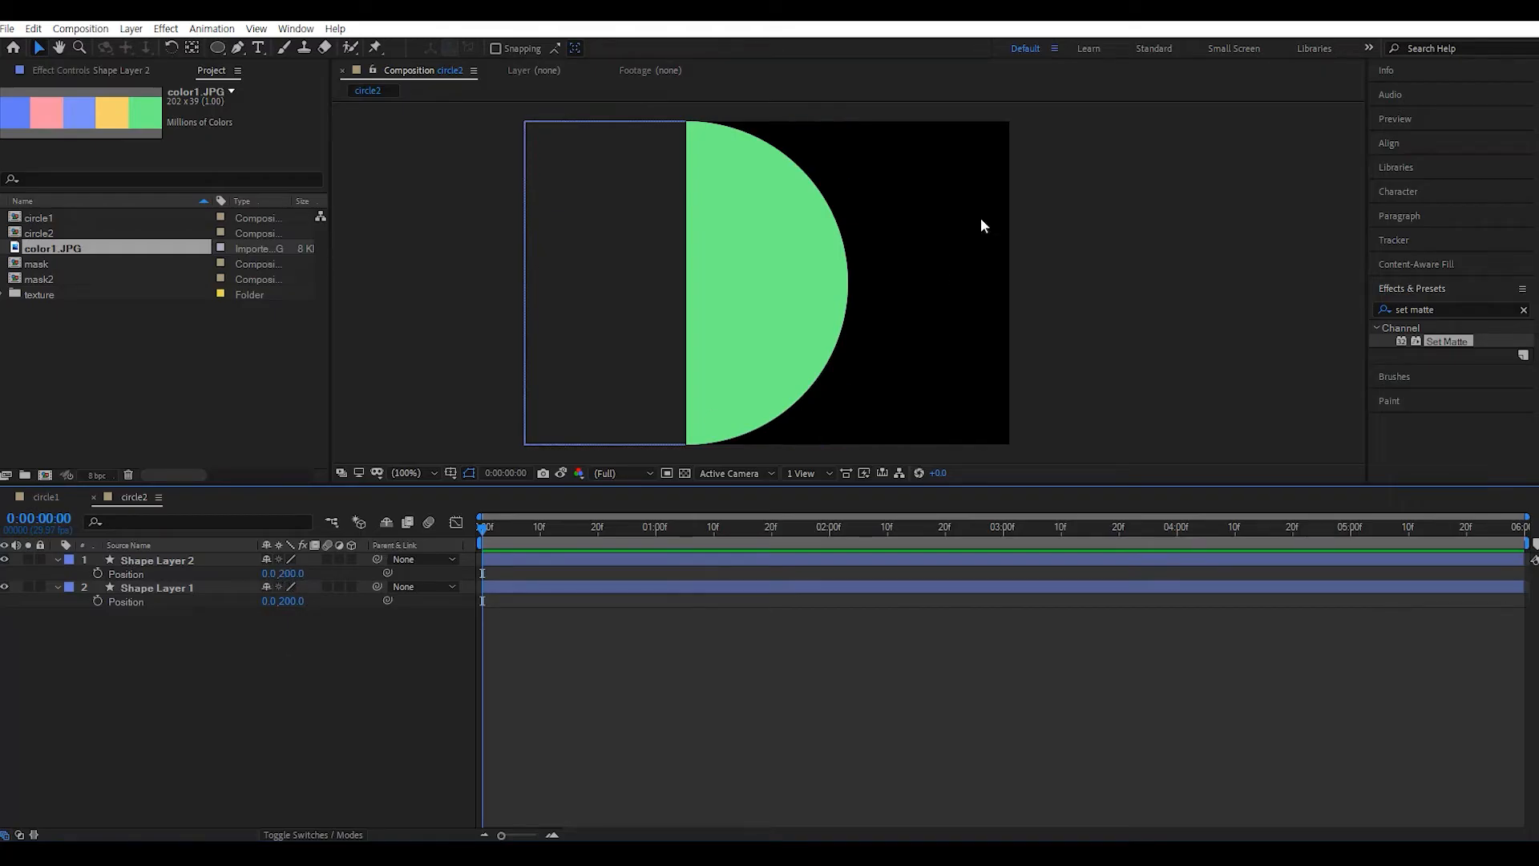
pyautogui.click(270, 573)
pyautogui.write('400')
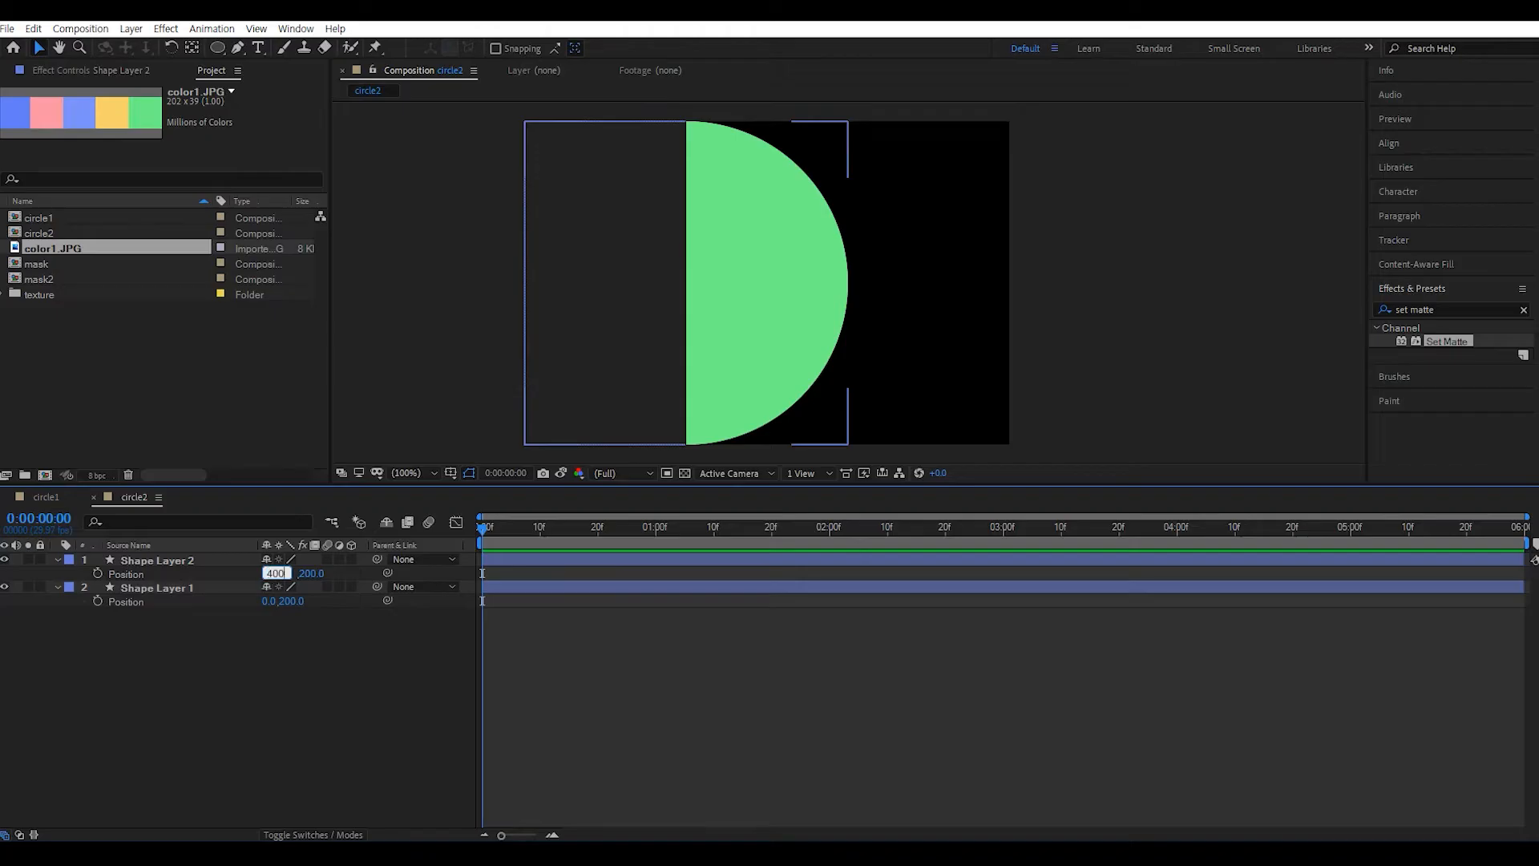
pyautogui.press('Return')
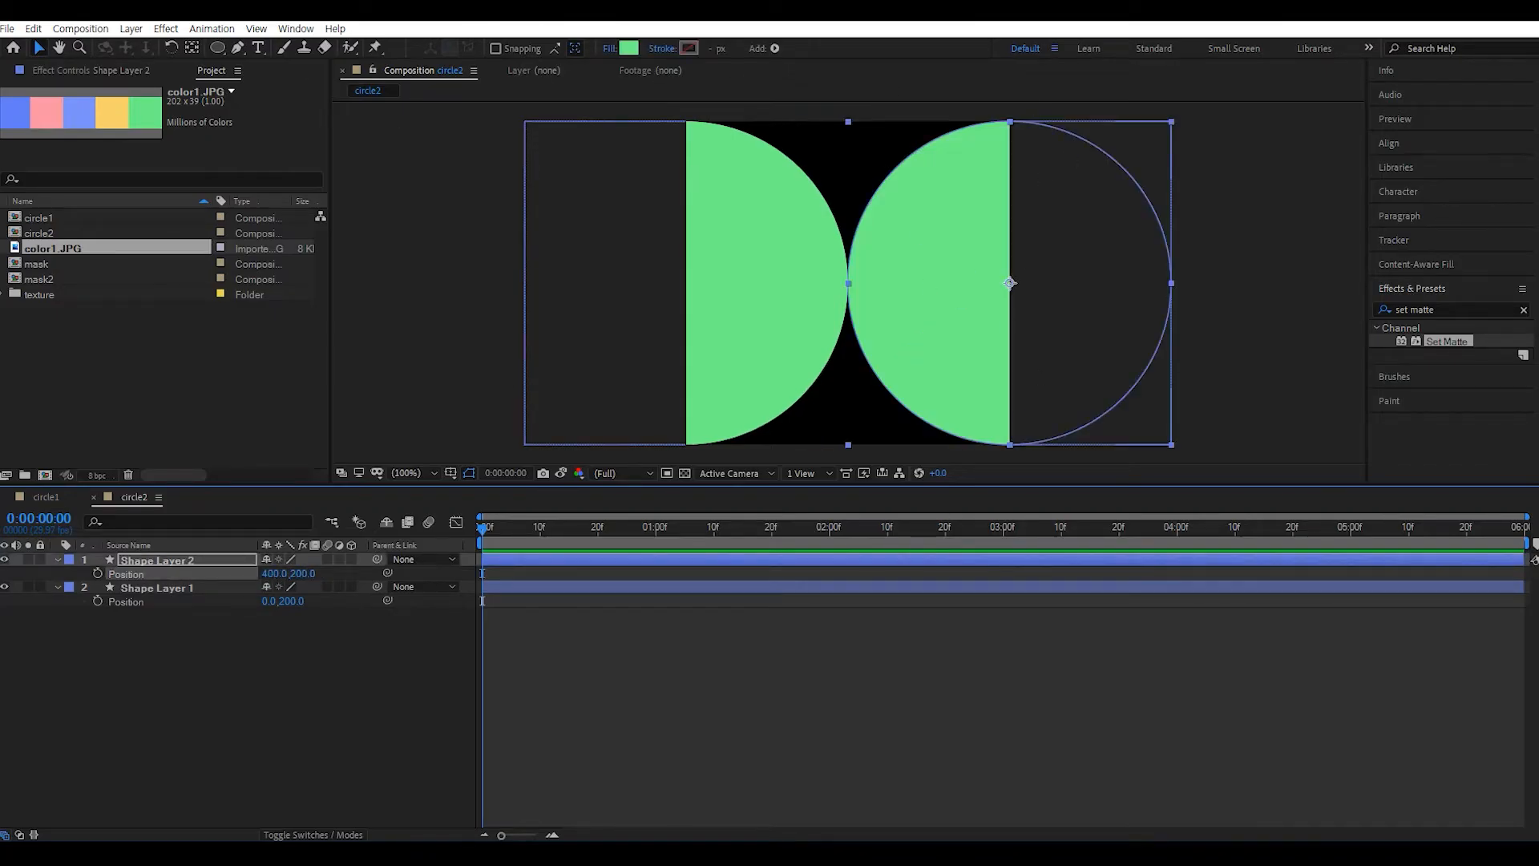
# - Fill the duplicated circle on Shape Layer 2 with the palette's middle blue, 7A90F5, and deselect it
pyautogui.click(629, 50)
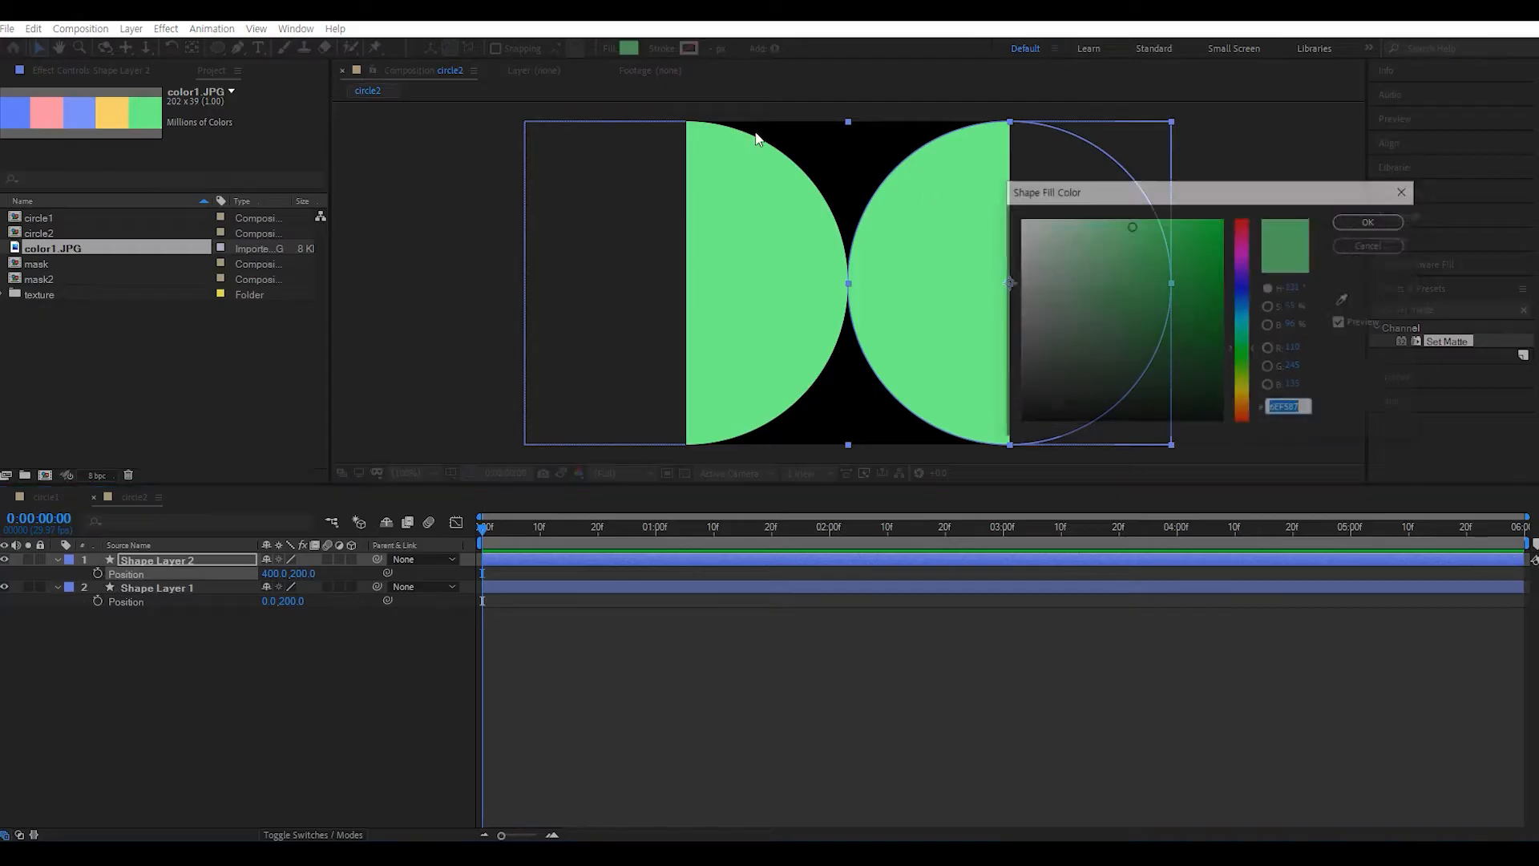
pyautogui.click(1345, 300)
pyautogui.click(118, 104)
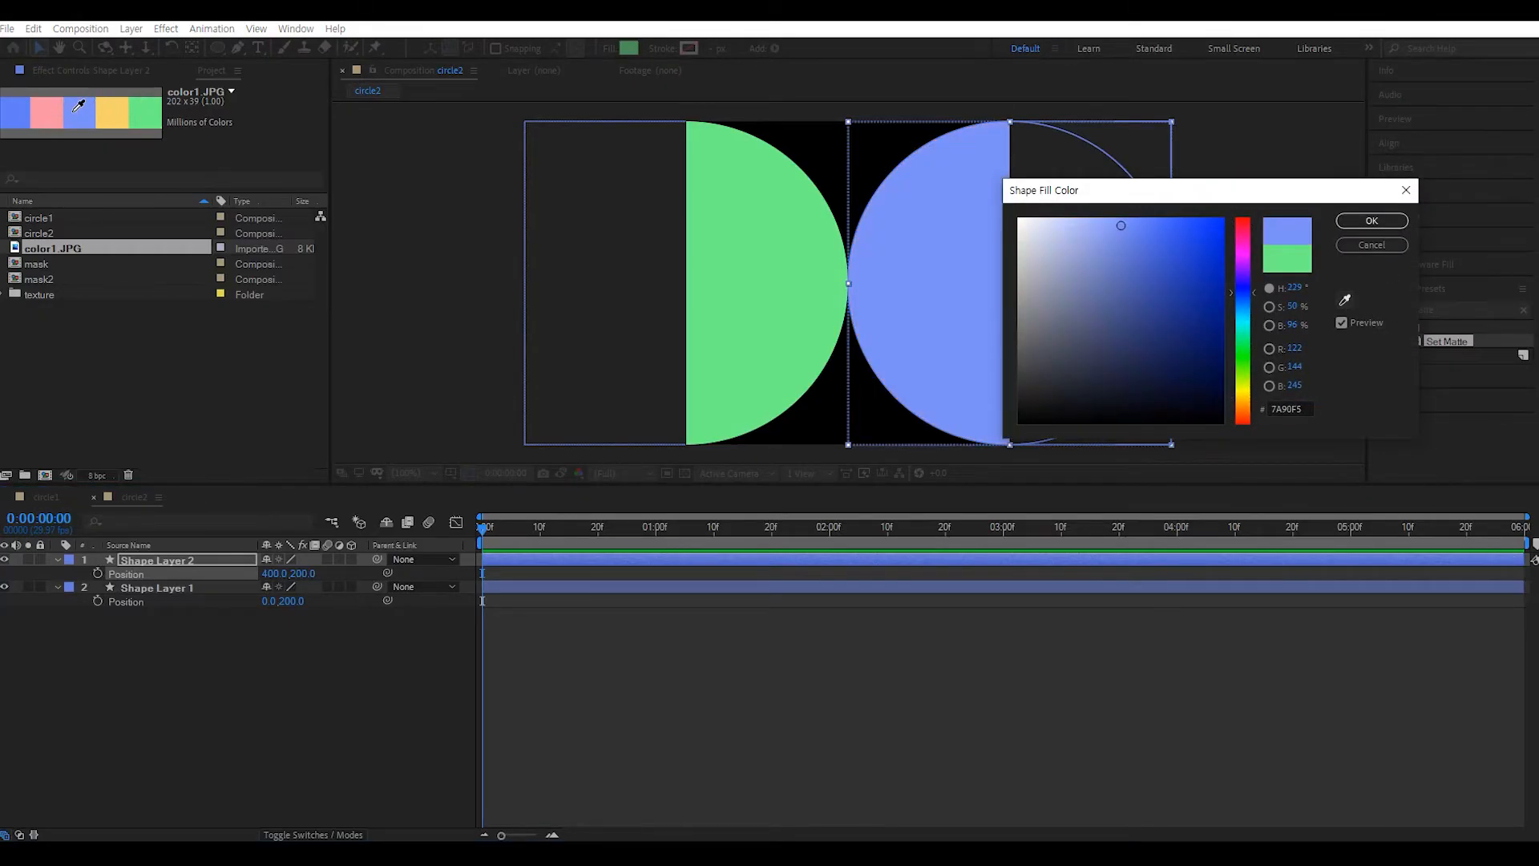
pyautogui.click(78, 105)
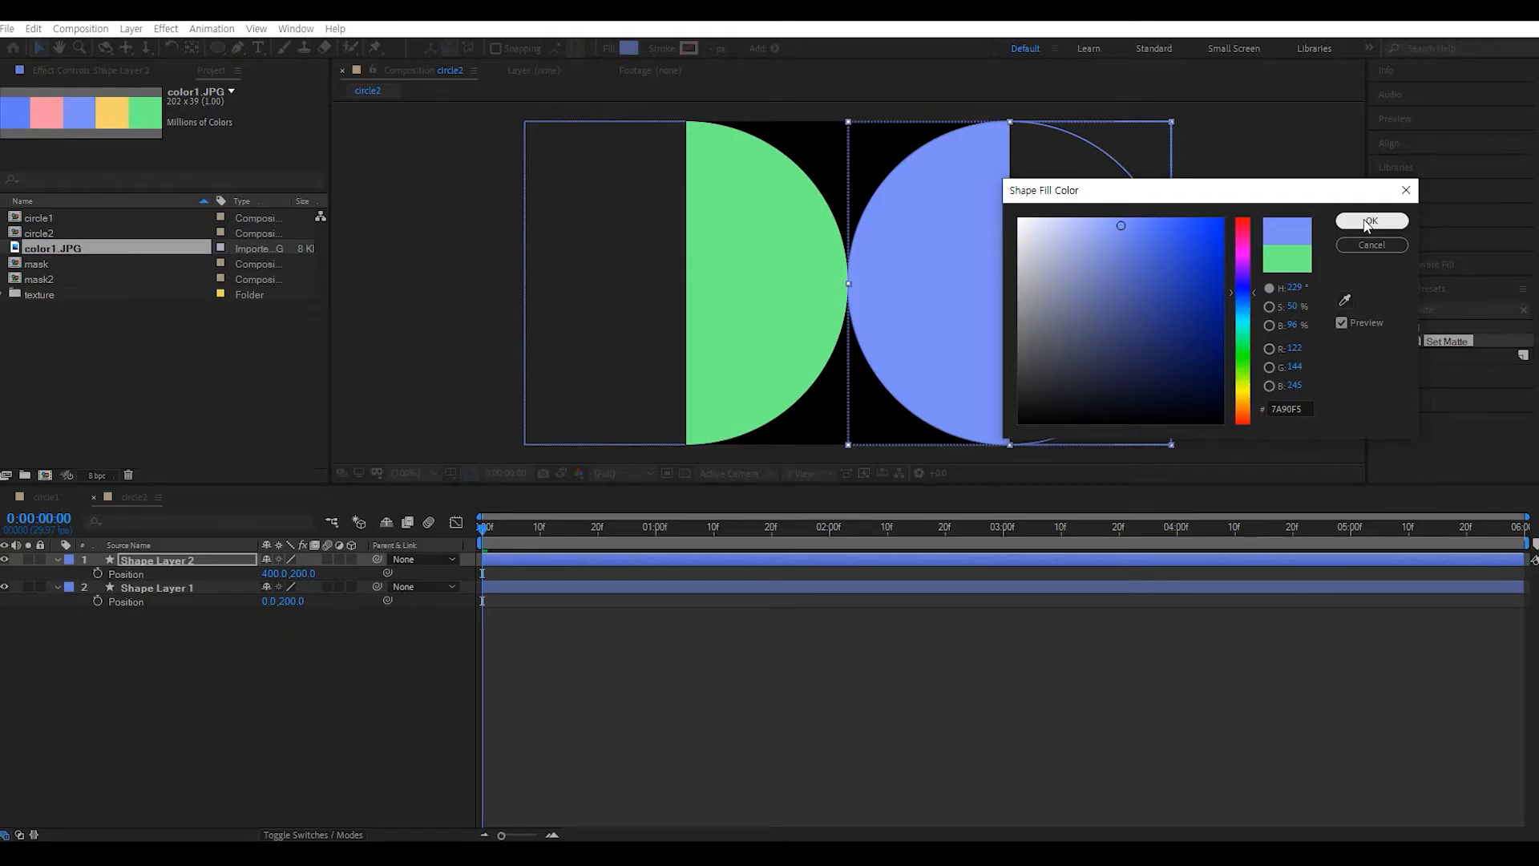
pyautogui.click(1369, 223)
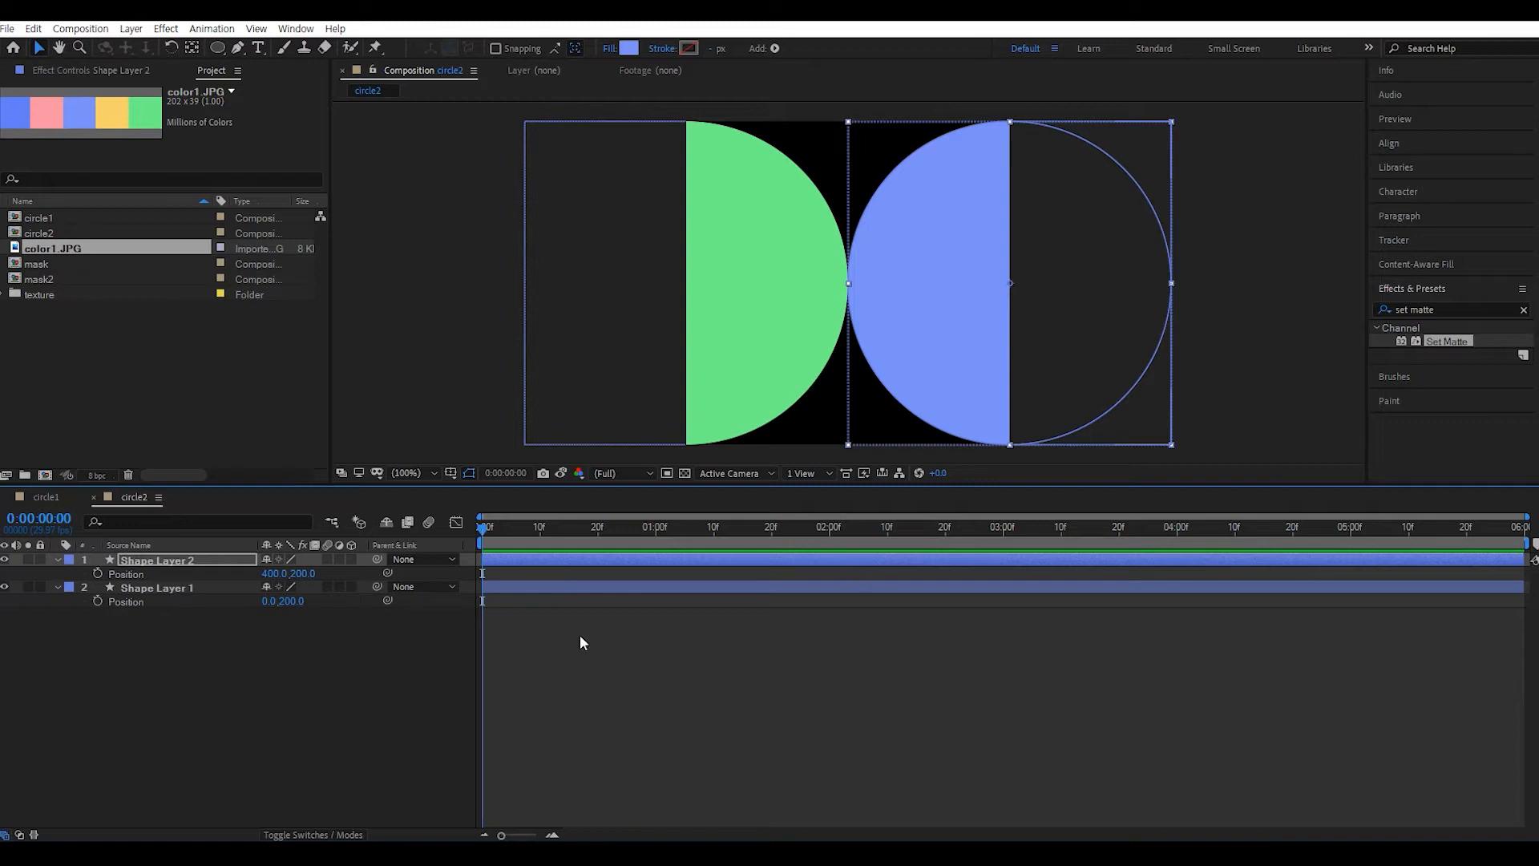
pyautogui.click(290, 689)
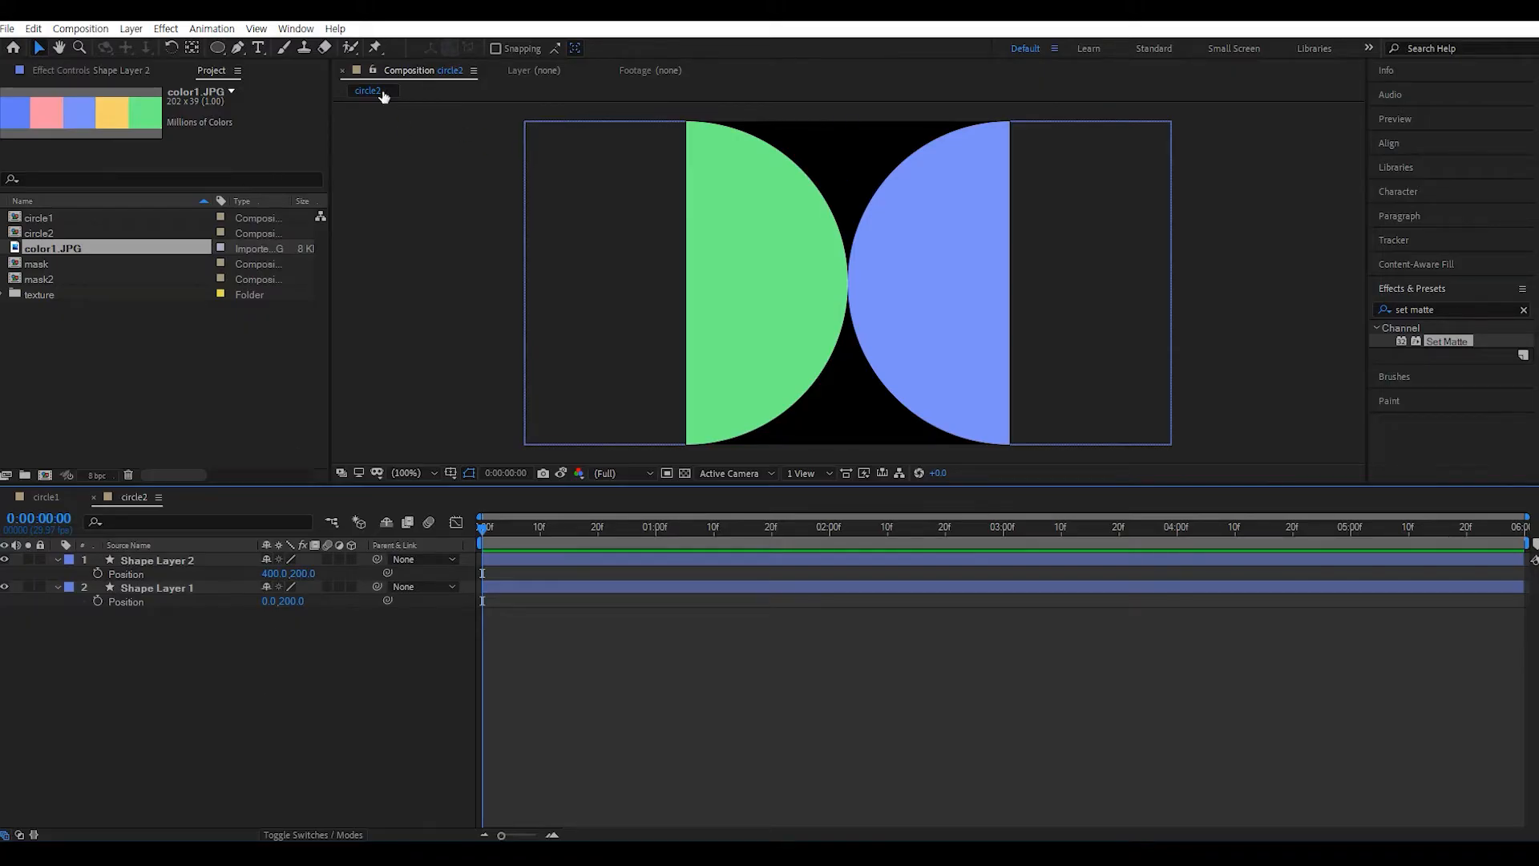
# - Add a third full-frame circle on a new layer and fill it with the pink sampled from the palette
pyautogui.doubleClick(217, 48)
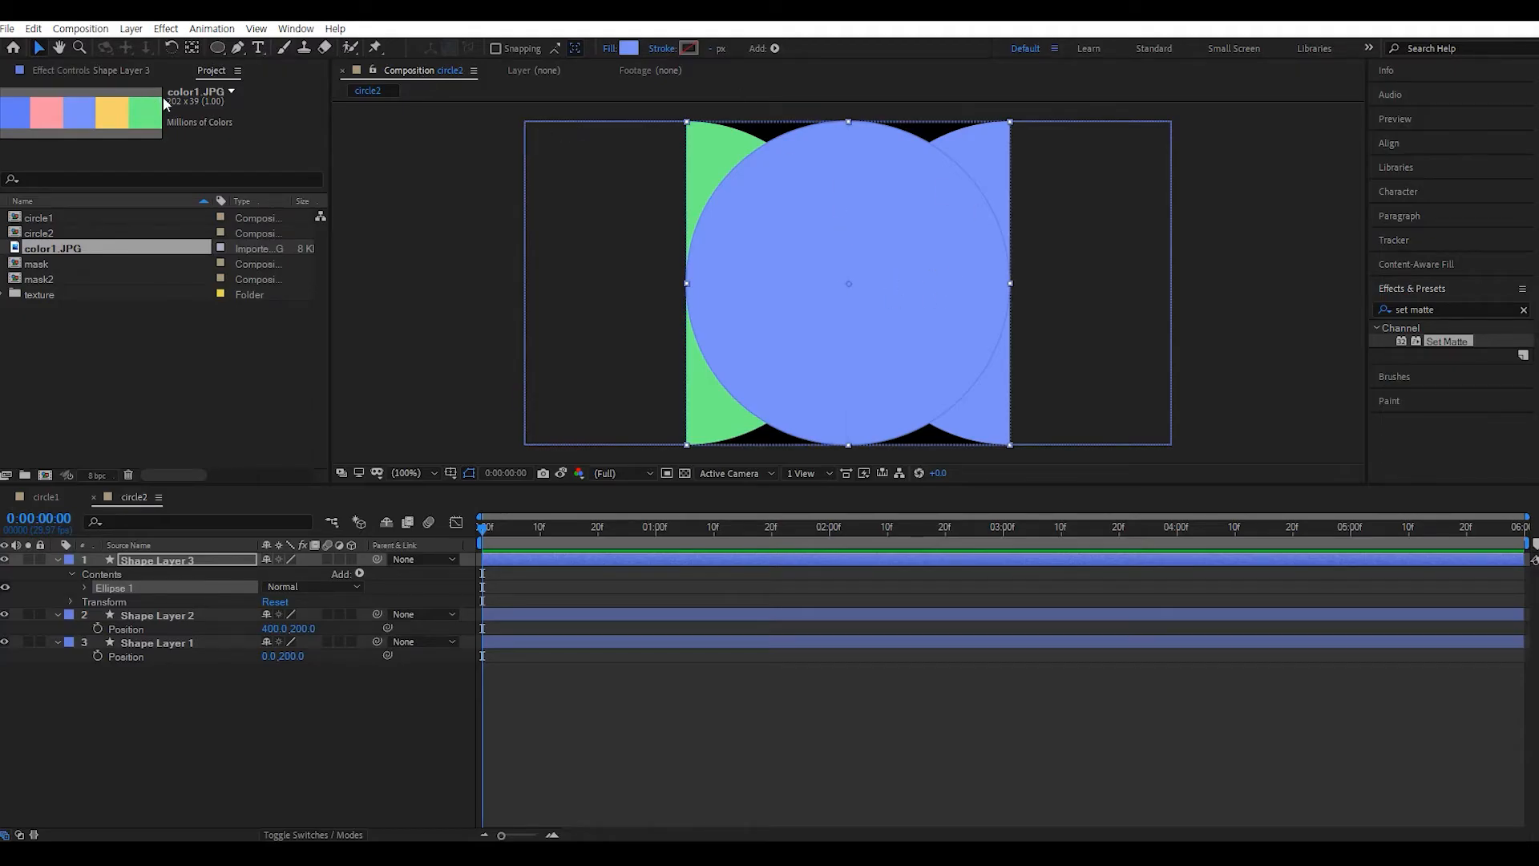
pyautogui.click(632, 49)
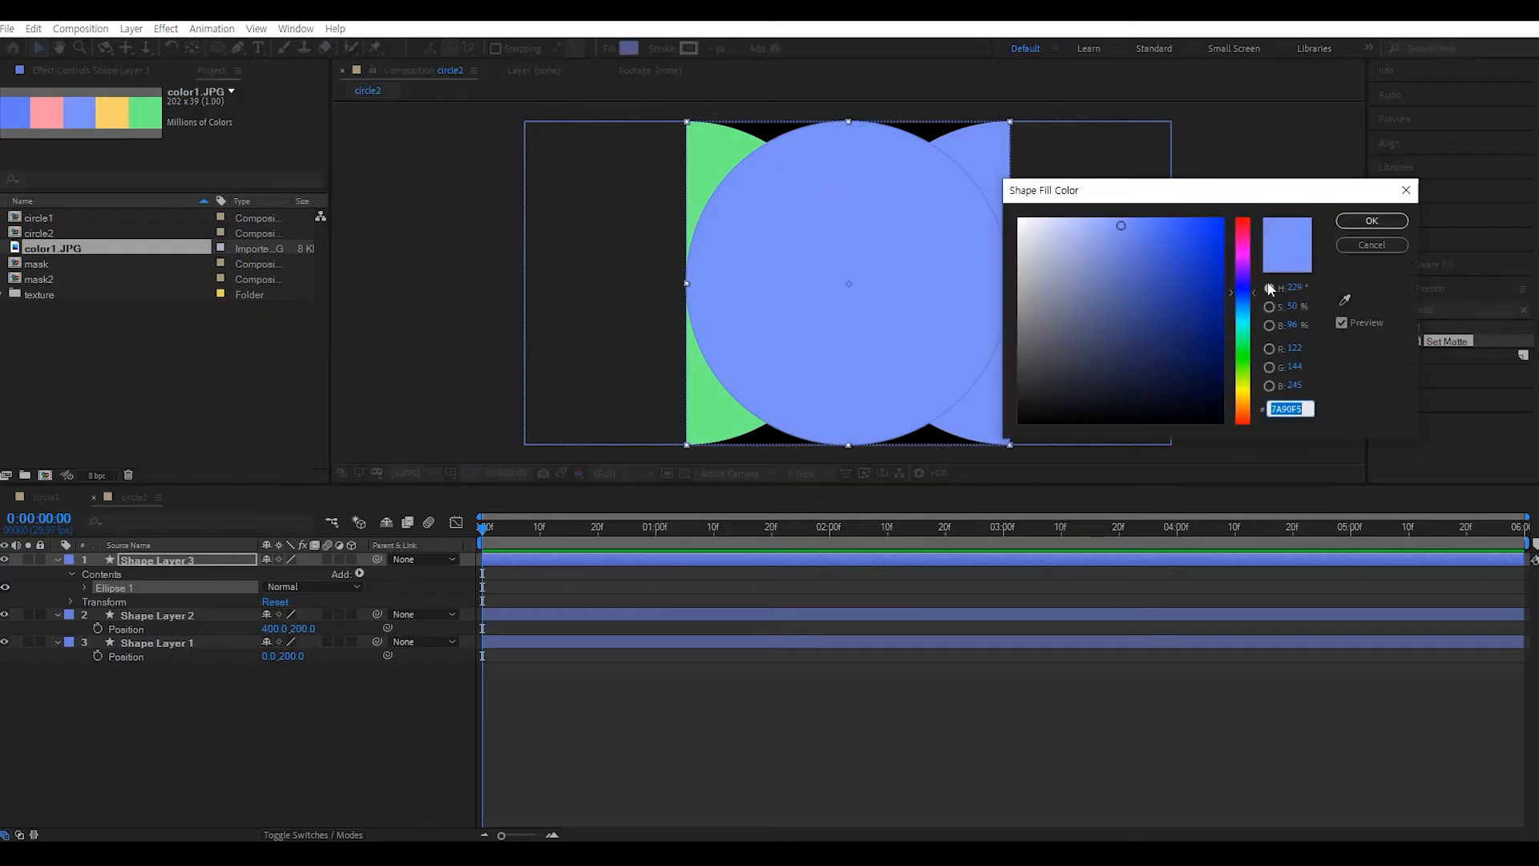
pyautogui.click(1346, 299)
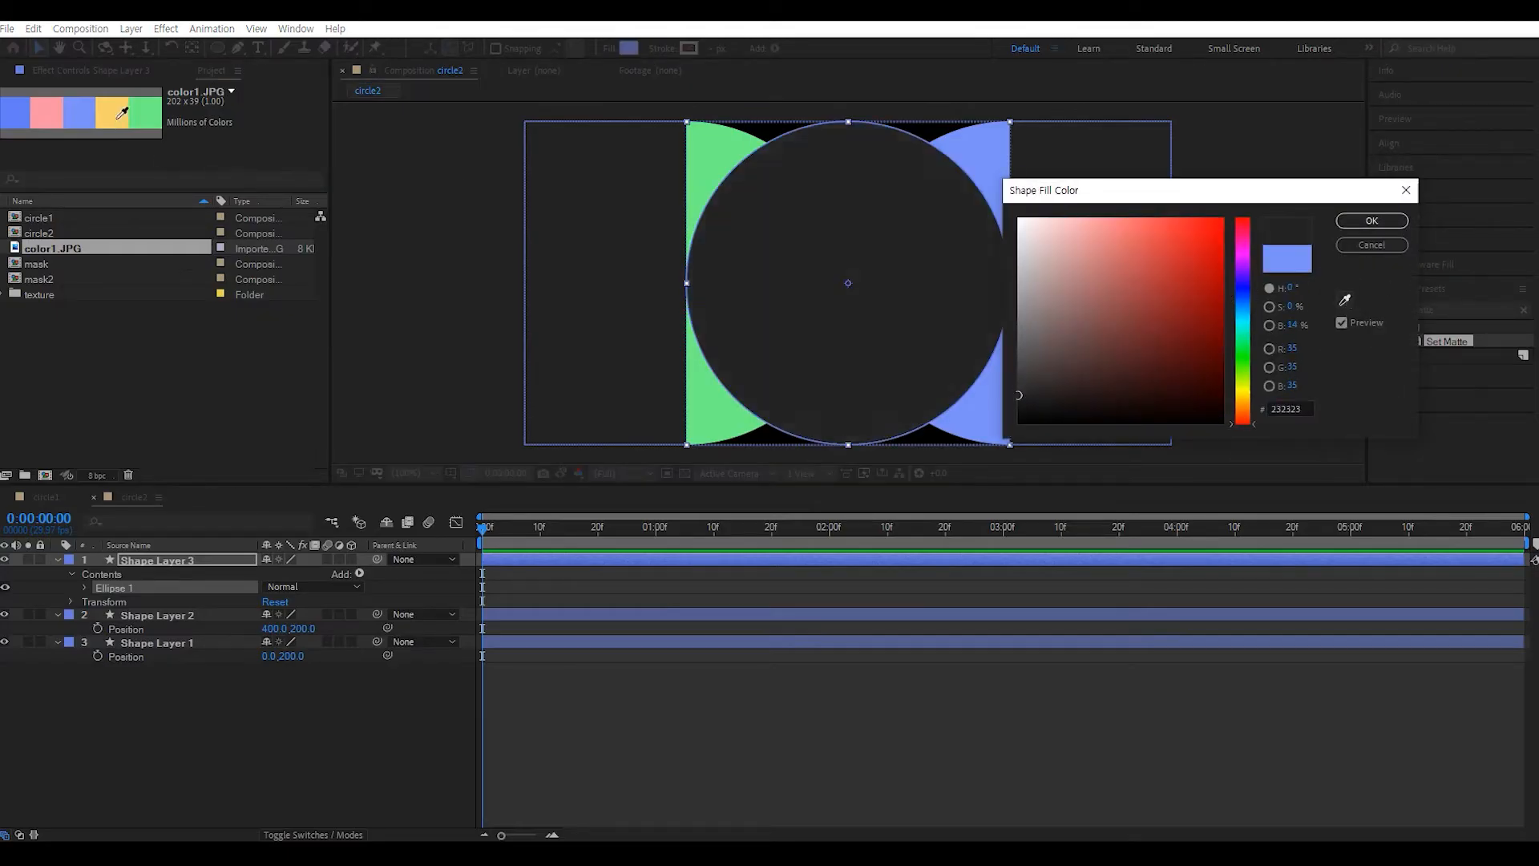
pyautogui.click(122, 102)
pyautogui.click(53, 104)
pyautogui.click(1371, 221)
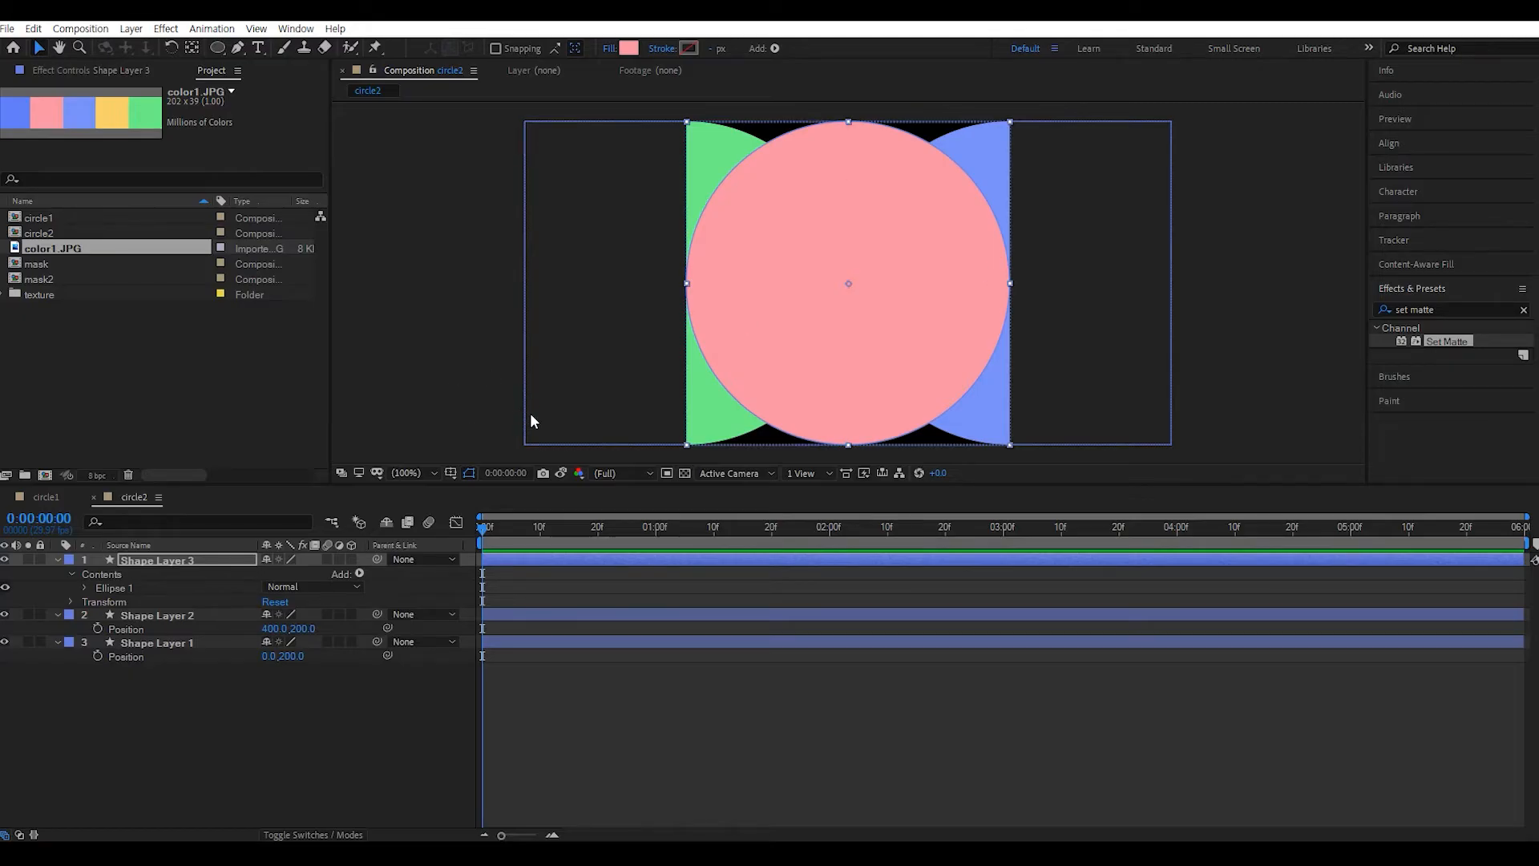
# - Convert Ellipse Path 1 of the pink circle on Shape Layer 3 to a Bezier path
pyautogui.click(116, 590)
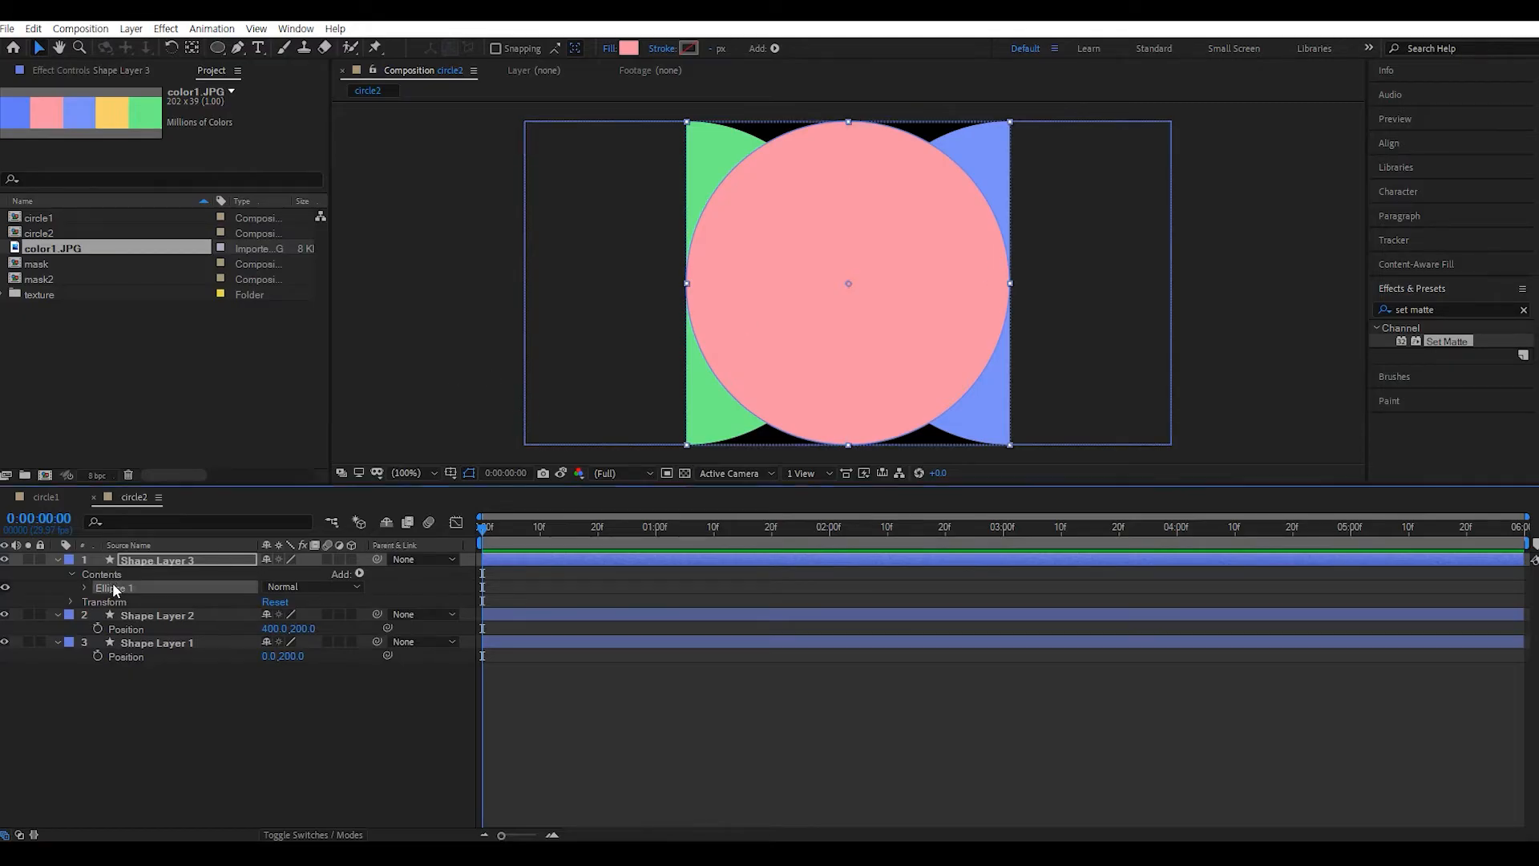
pyautogui.click(85, 589)
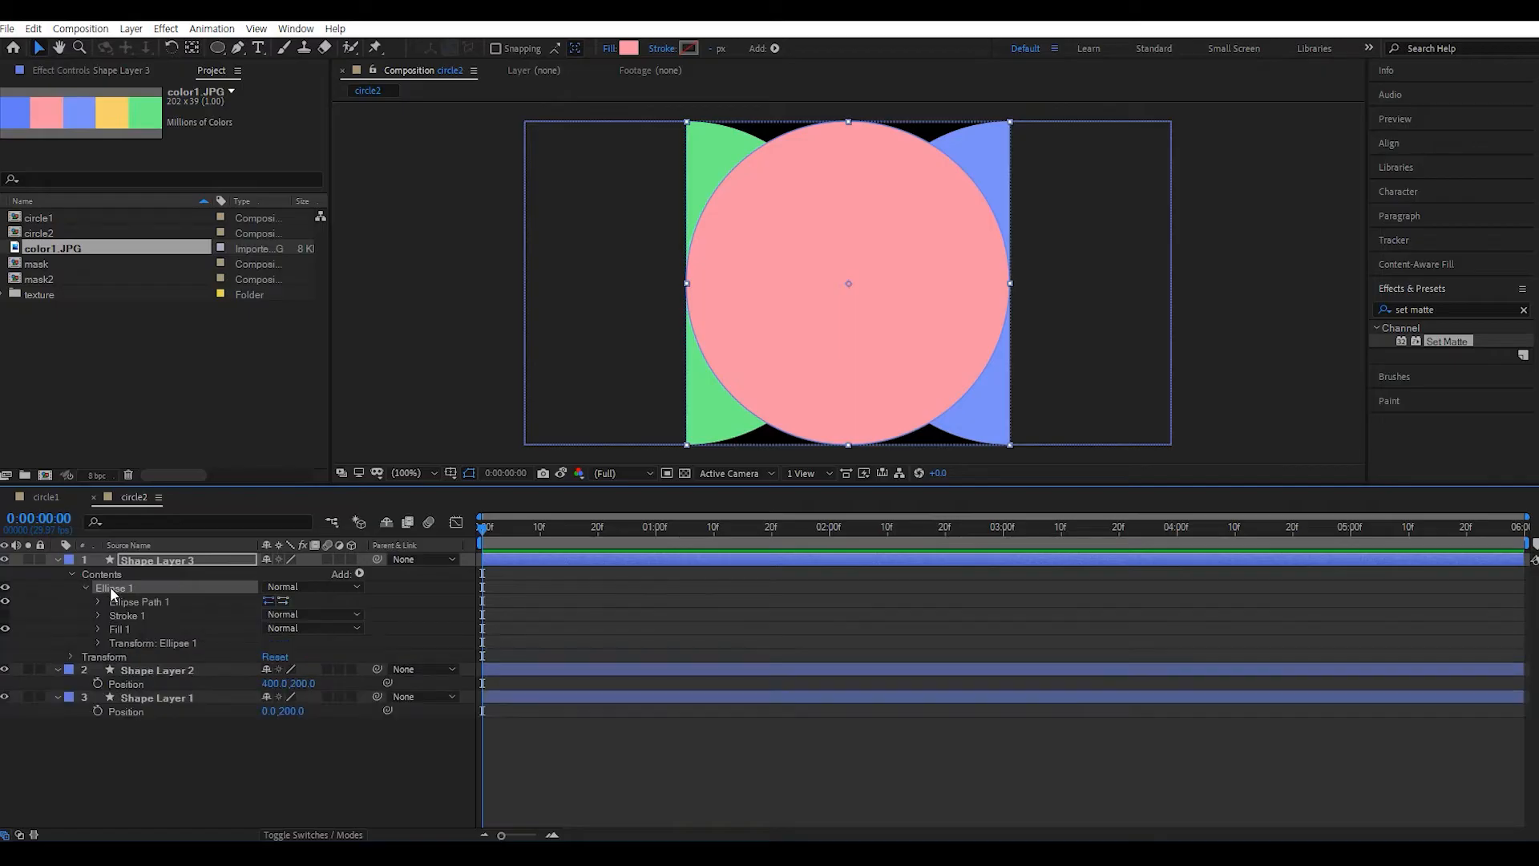
pyautogui.click(146, 603)
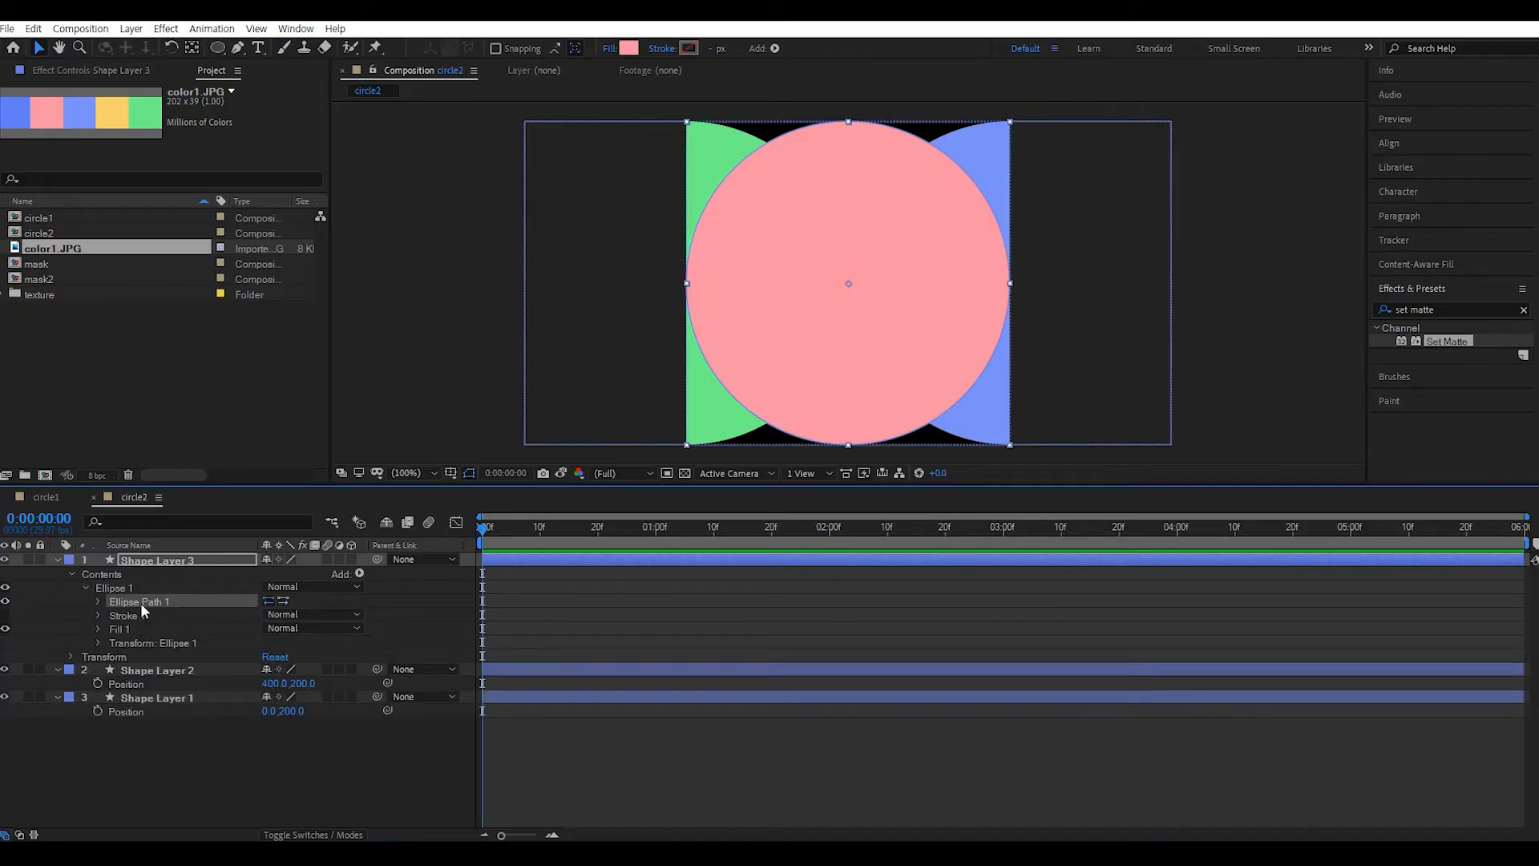
pyautogui.rightClick(141, 603)
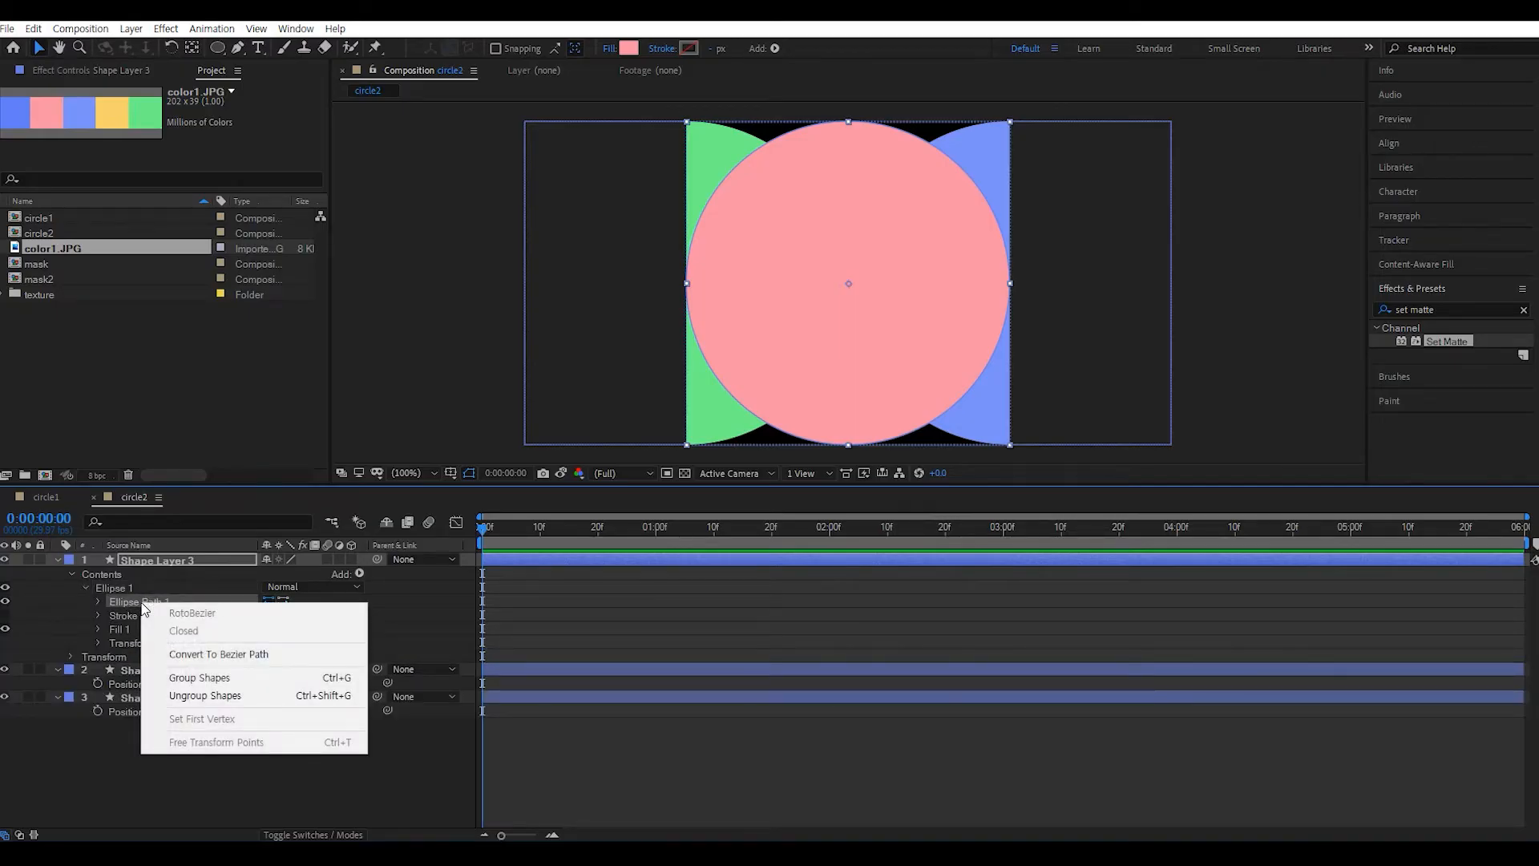
pyautogui.click(265, 655)
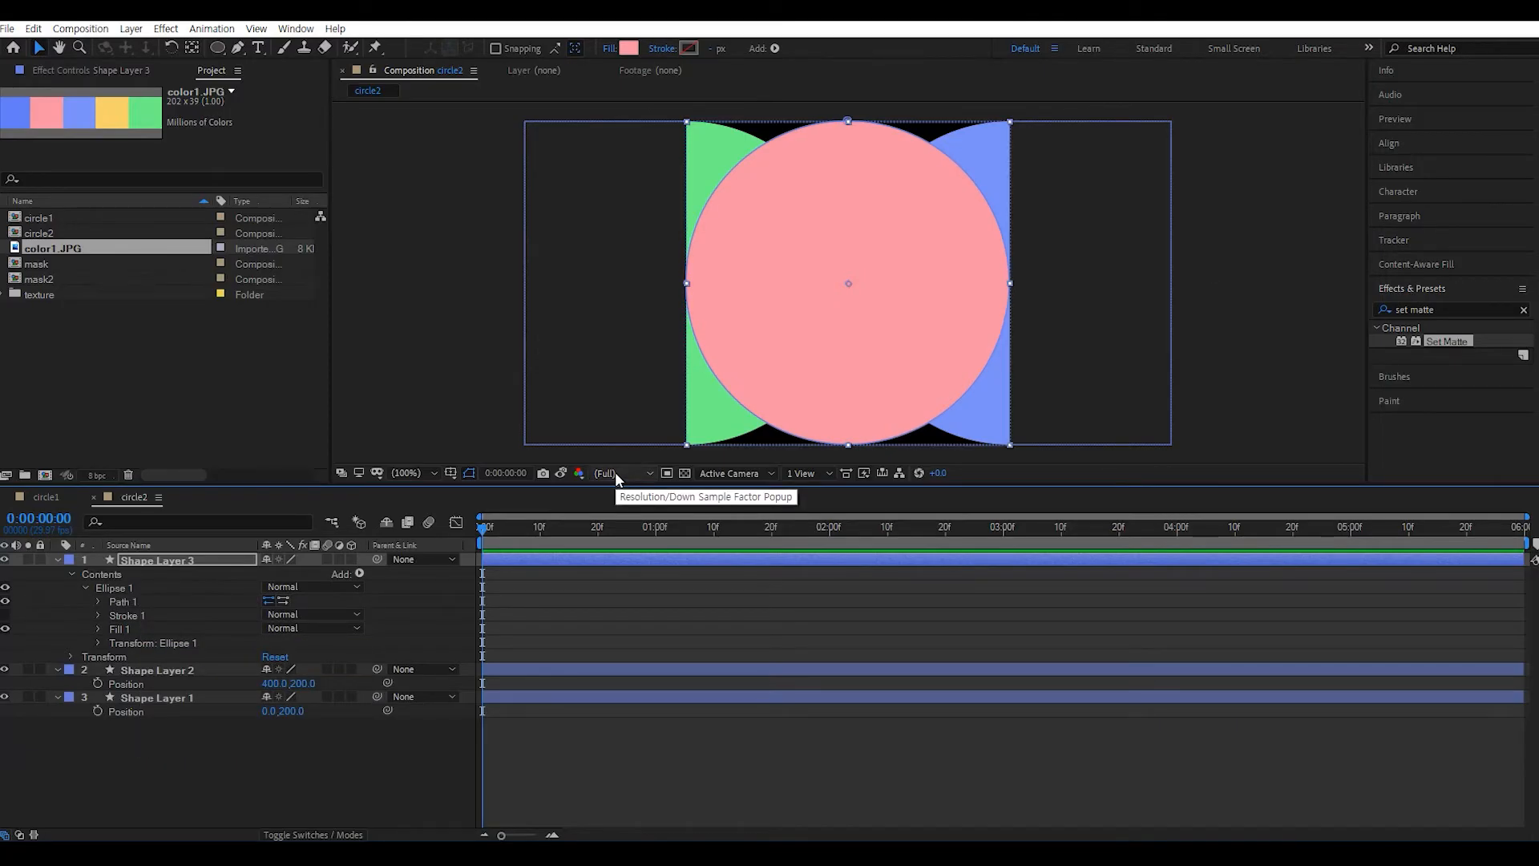
pyautogui.click(297, 762)
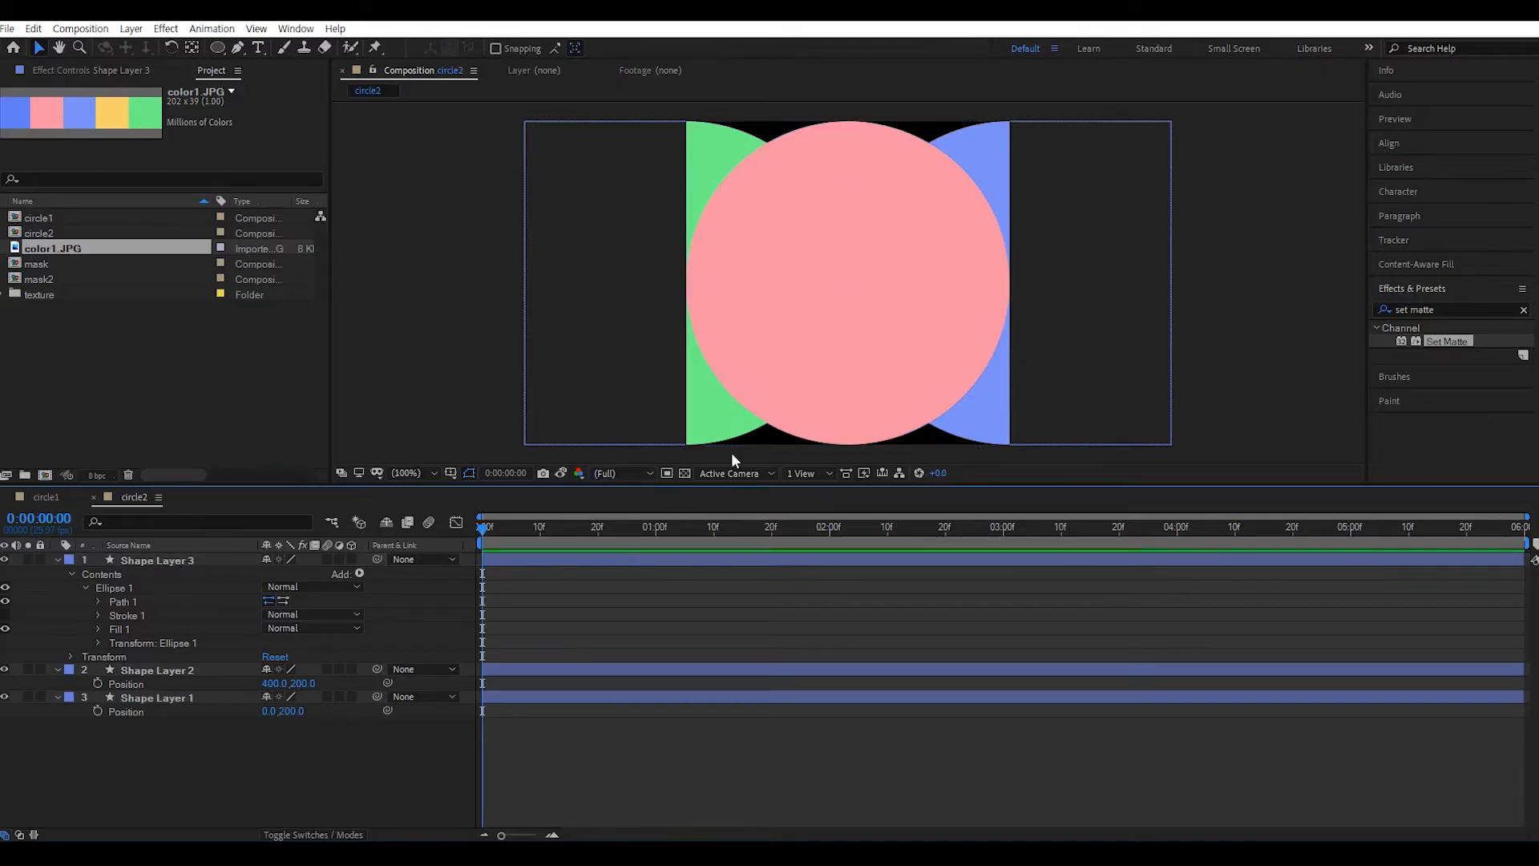
# - Select the pink circle's path and move its bottom vertex straight up to flatten the lower half of the shape
pyautogui.click(122, 590)
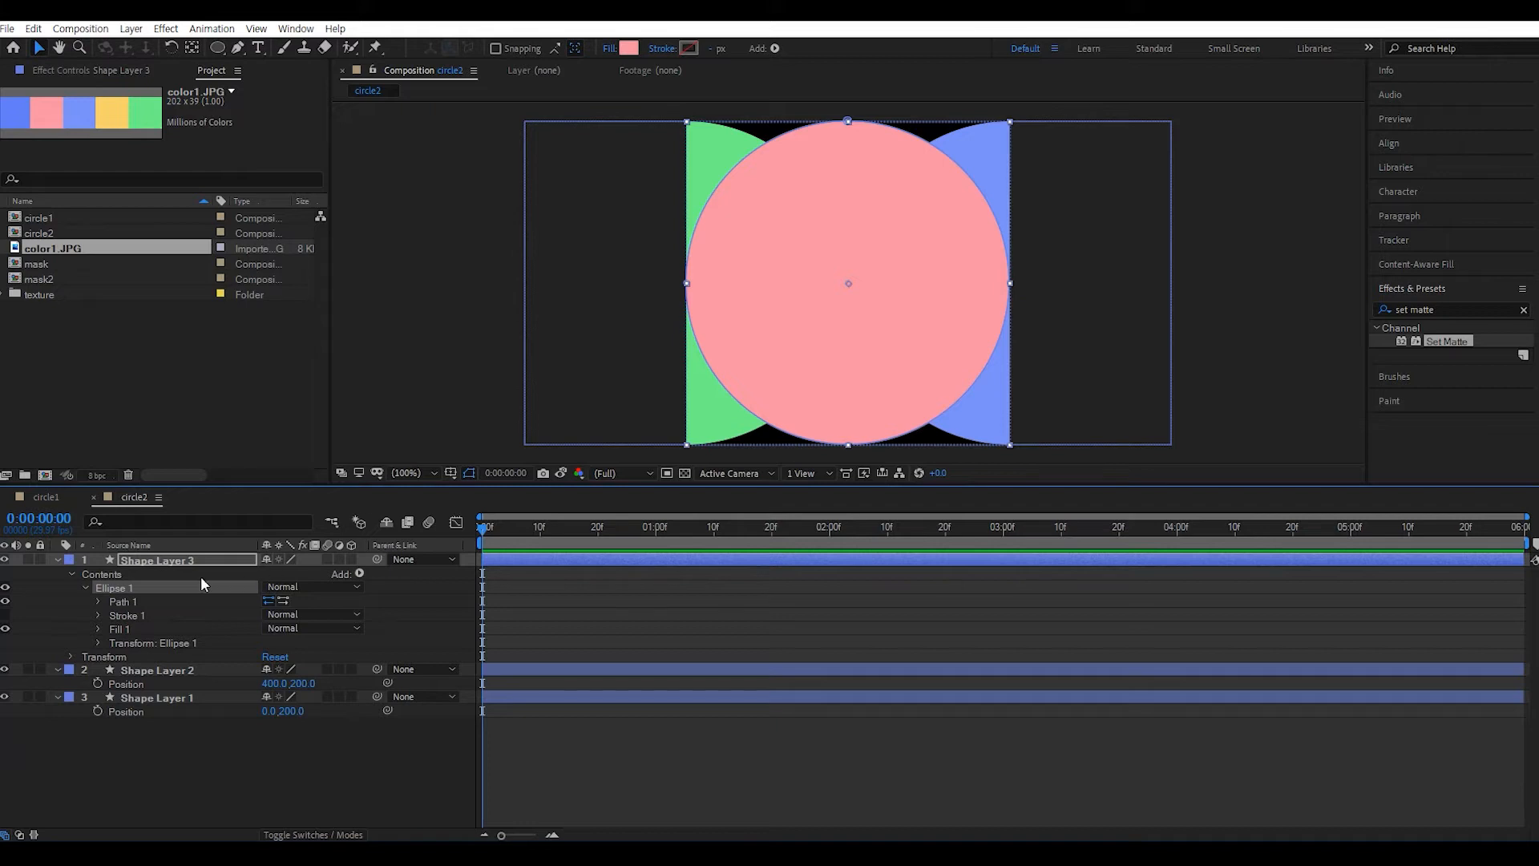
pyautogui.click(147, 602)
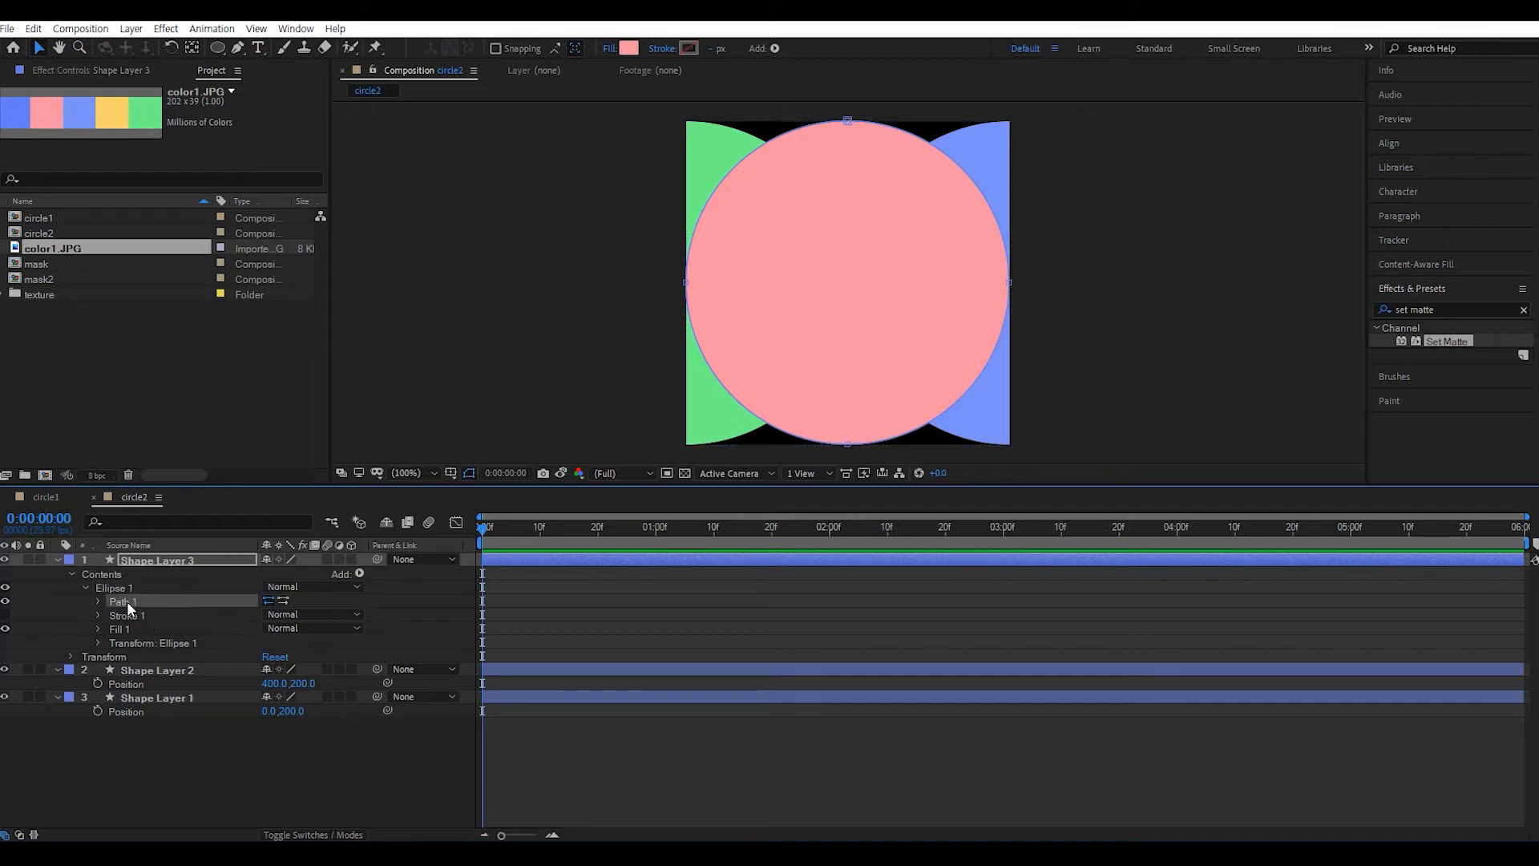
pyautogui.click(848, 445)
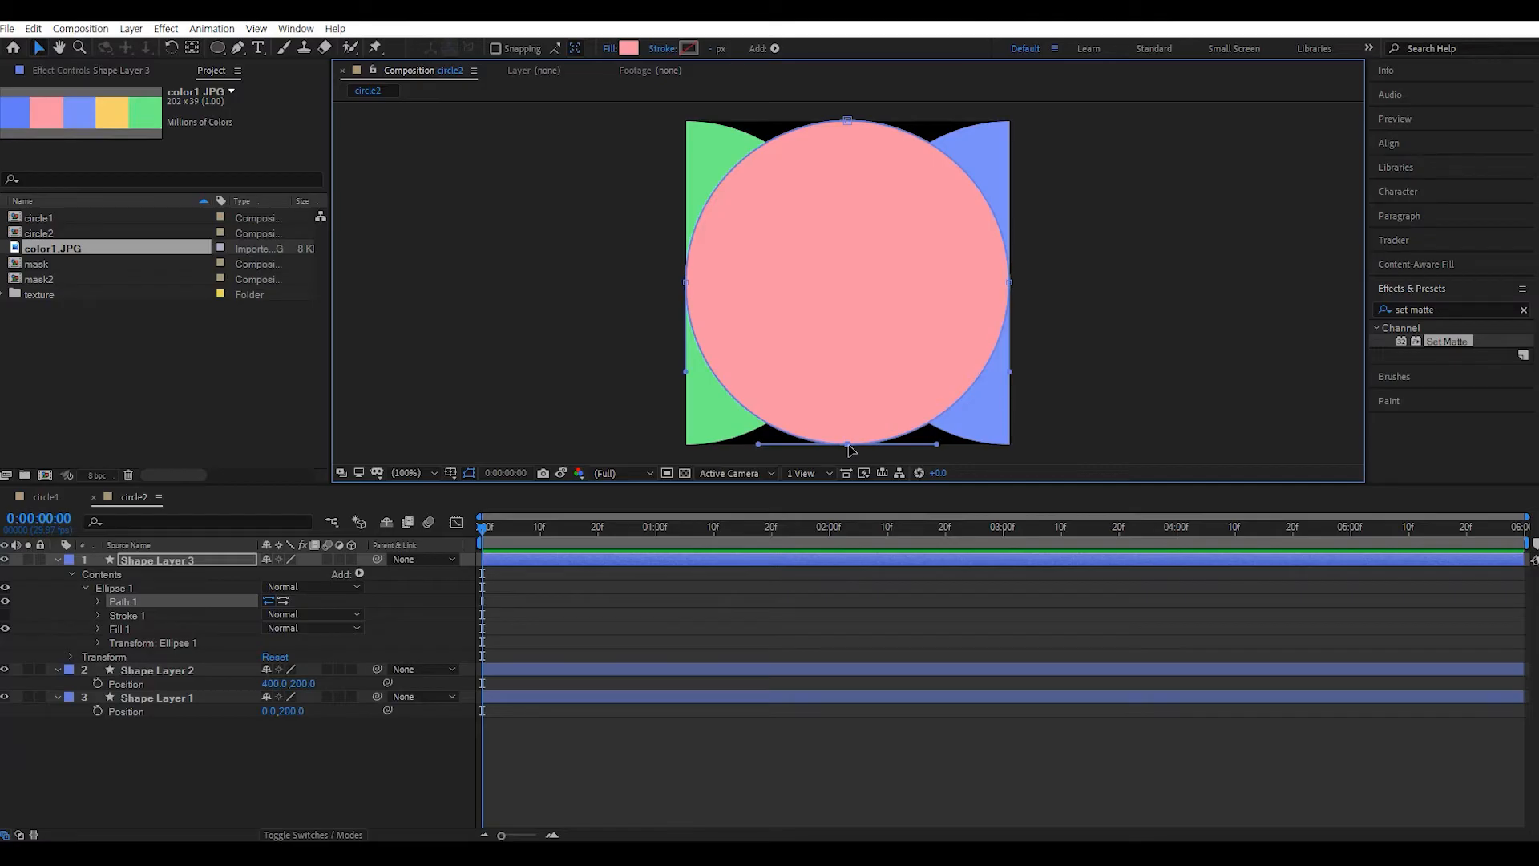
pyautogui.moveTo(848, 445); pyautogui.dragTo(849, 350)
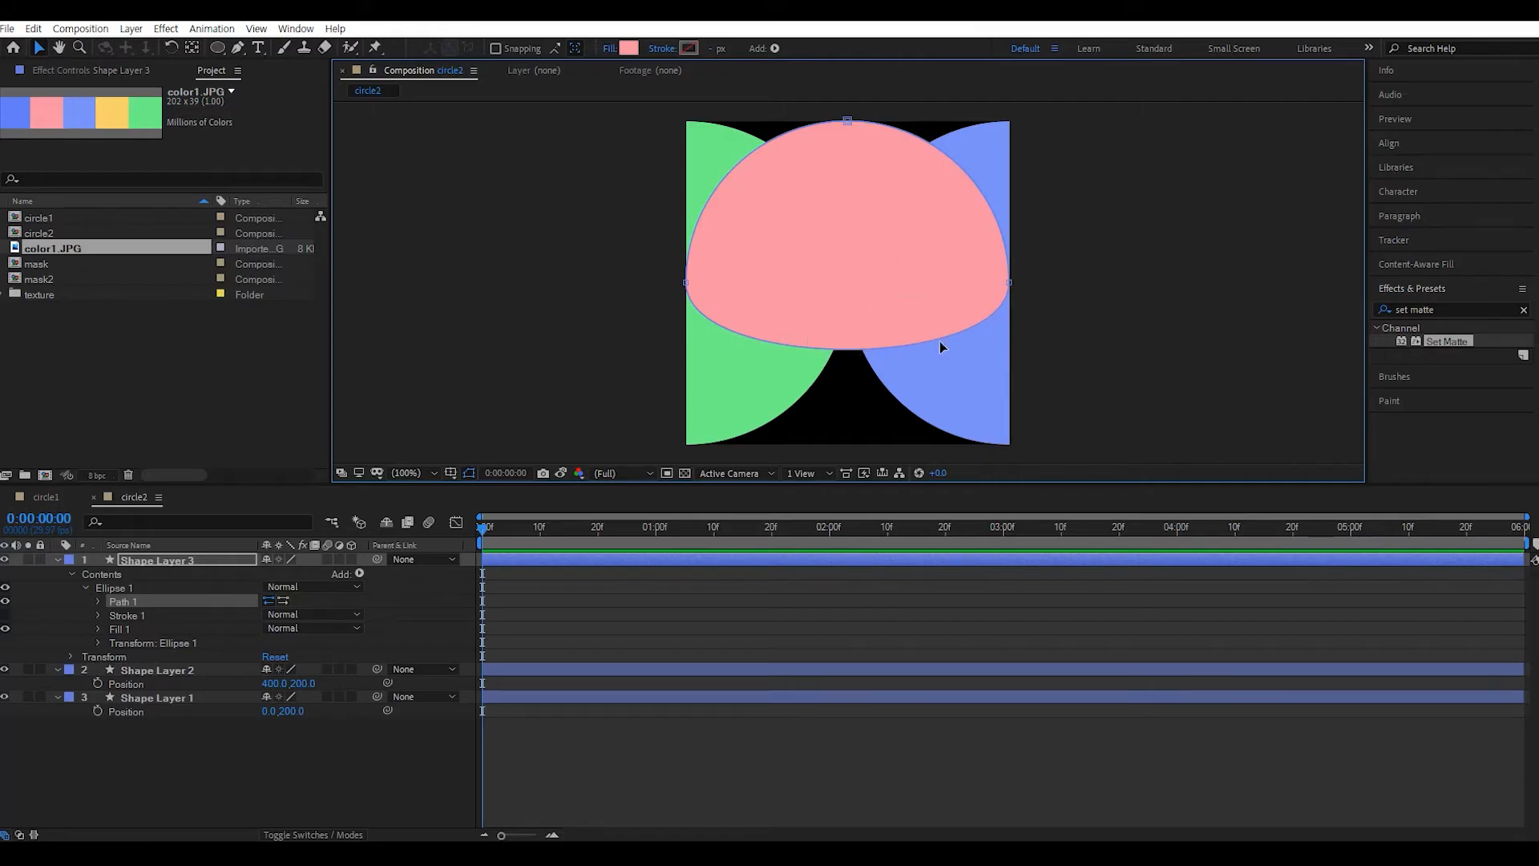
# - Retract the lower Bezier handles of the pink shape's two side vertices so its bottom edge becomes straight
pyautogui.click(1010, 284)
pyautogui.moveTo(1010, 372); pyautogui.dragTo(1009, 283)
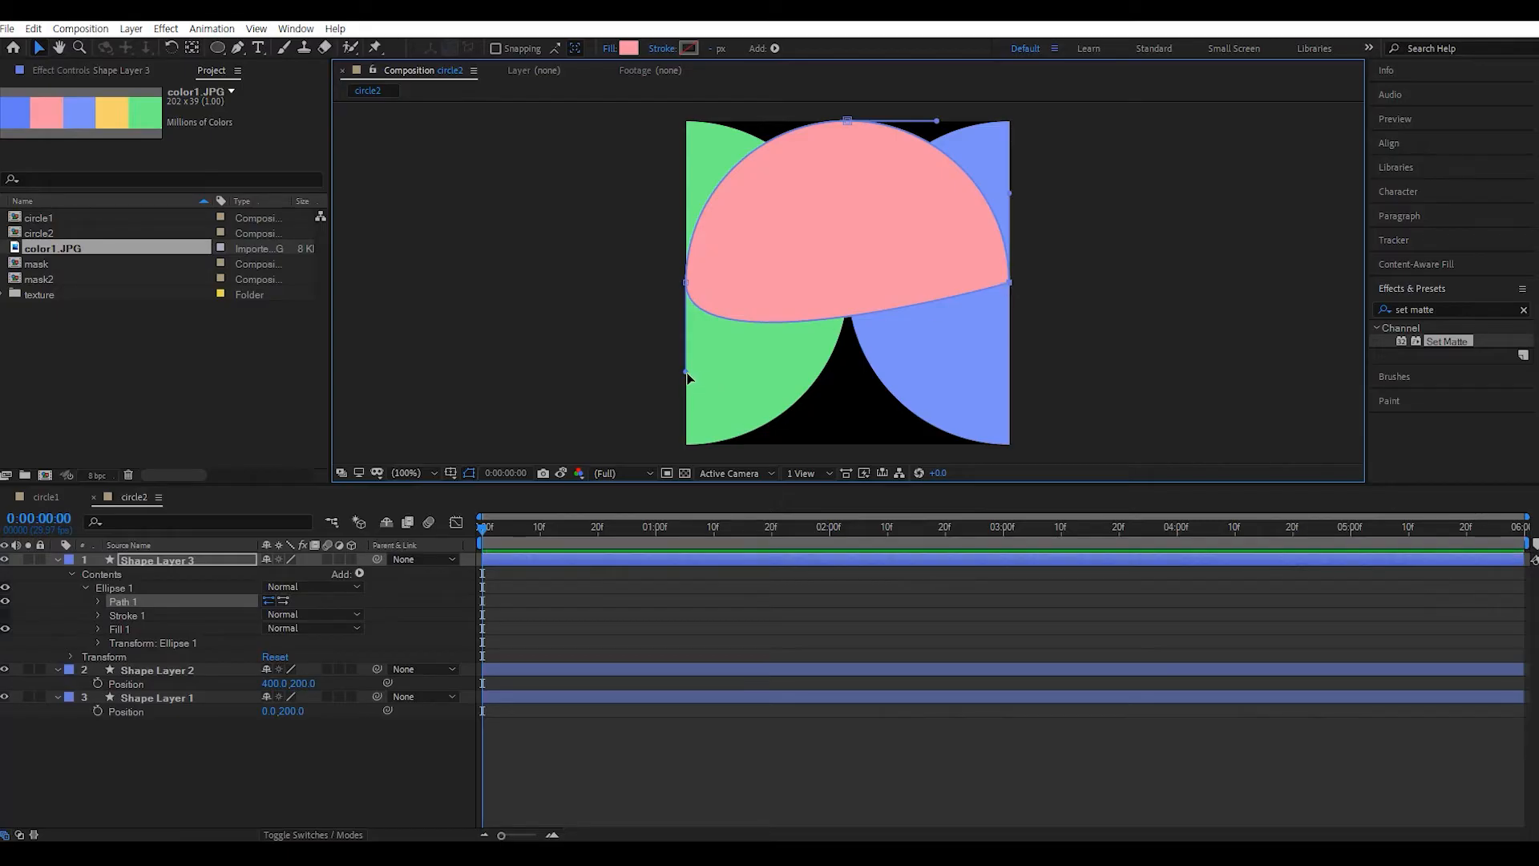
pyautogui.moveTo(687, 372); pyautogui.dragTo(688, 289)
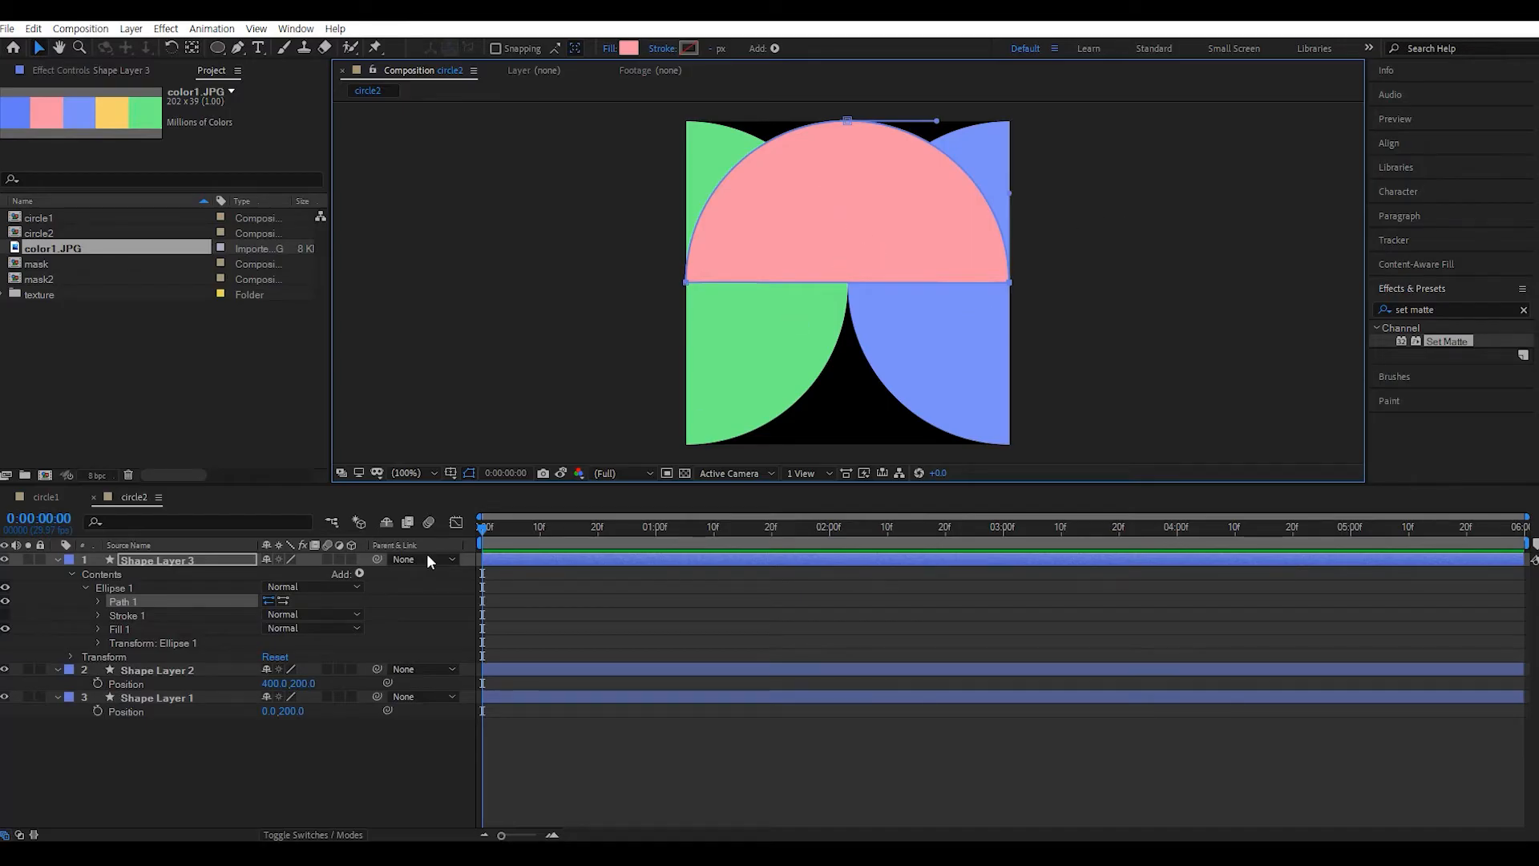
# - Set the X position of the pink half circle on Shape Layer 3 to 0
pyautogui.click(184, 555)
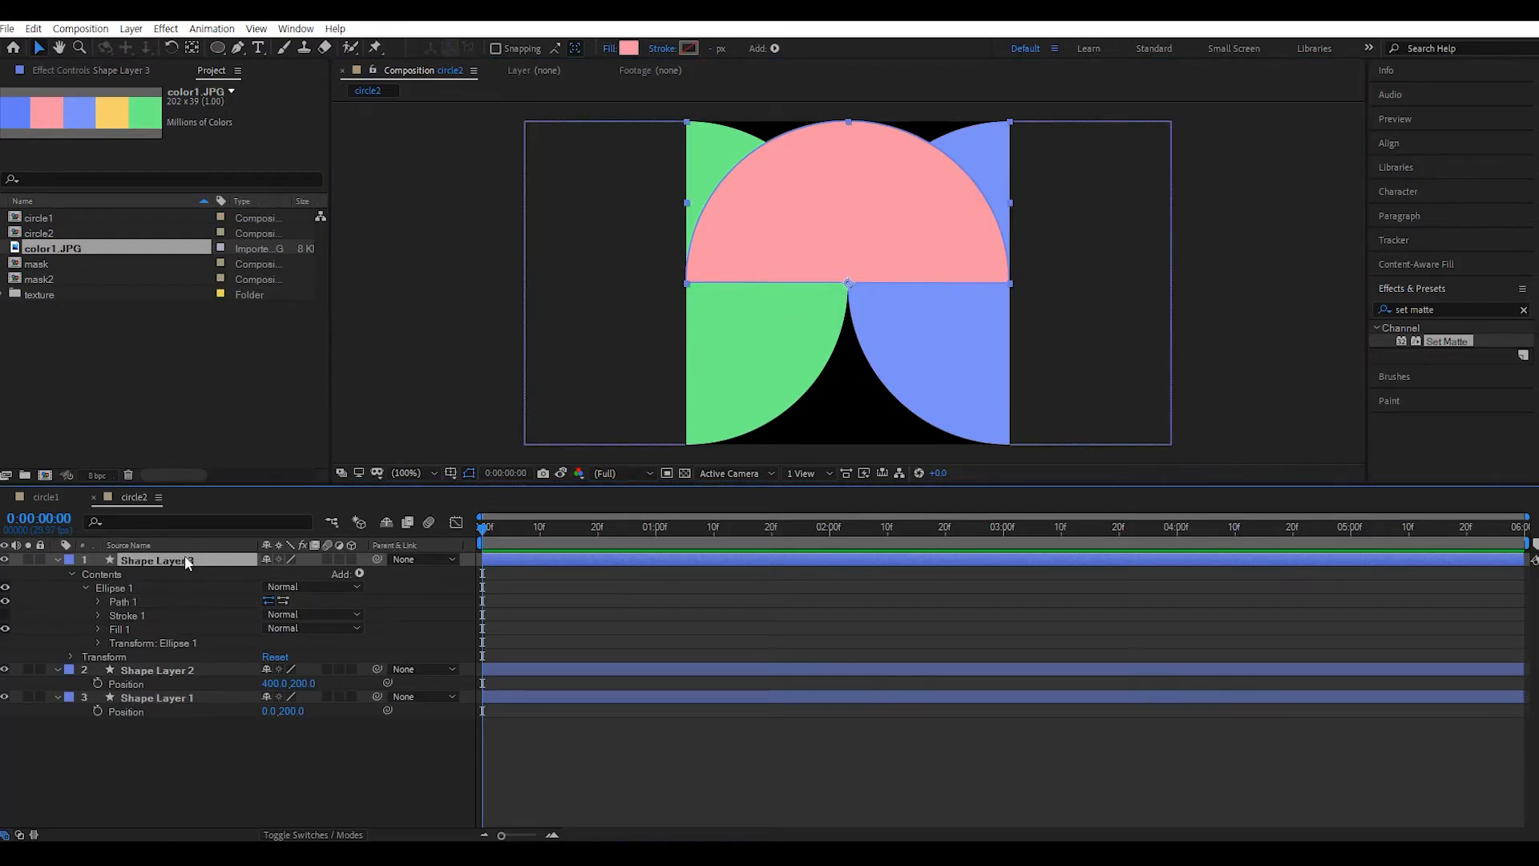
pyautogui.press('s')
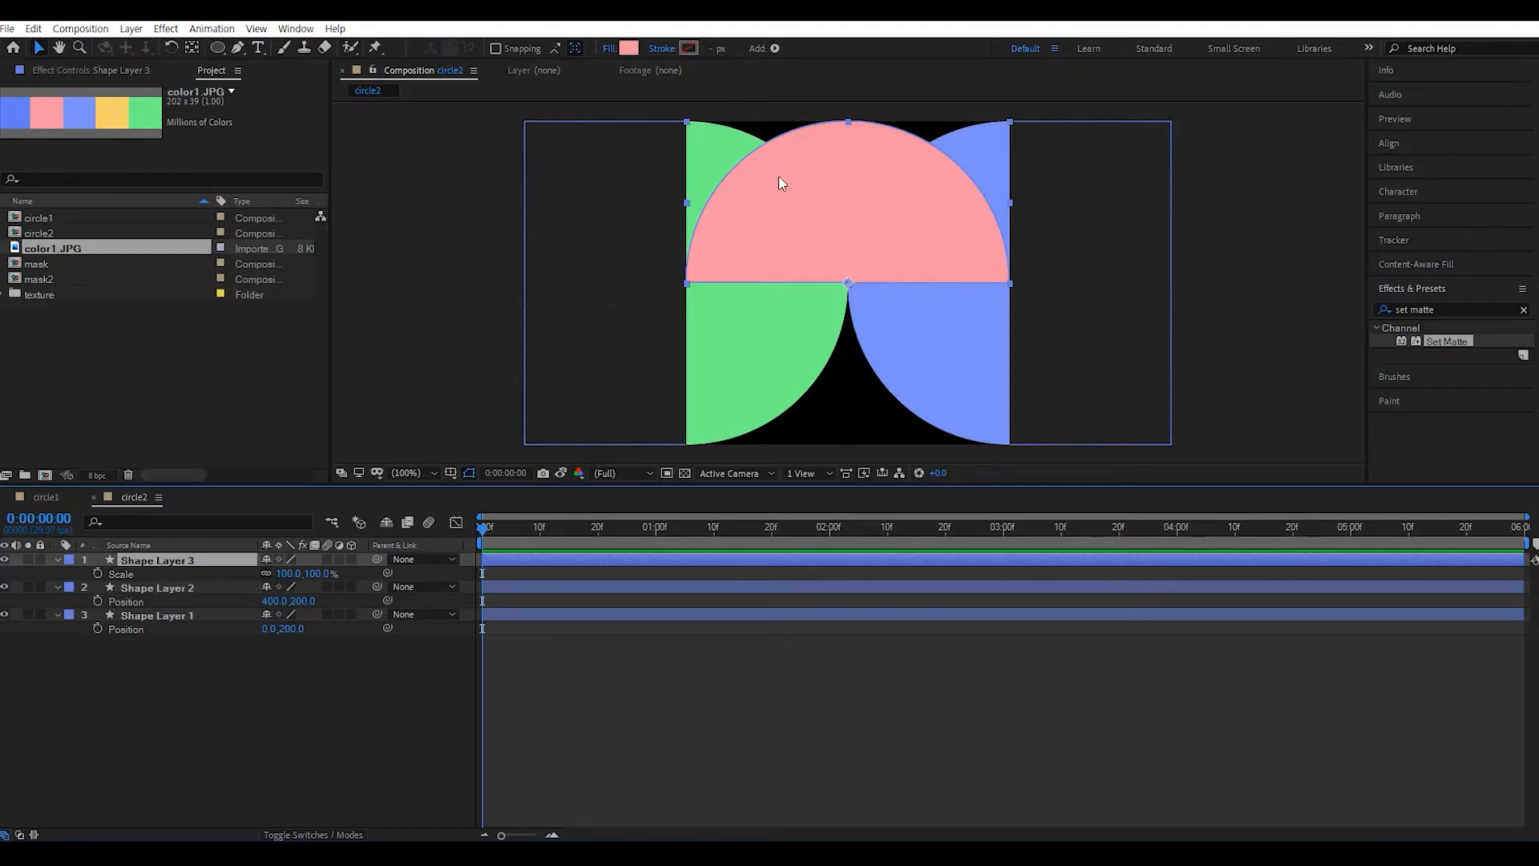
pyautogui.press('p')
pyautogui.click(276, 573)
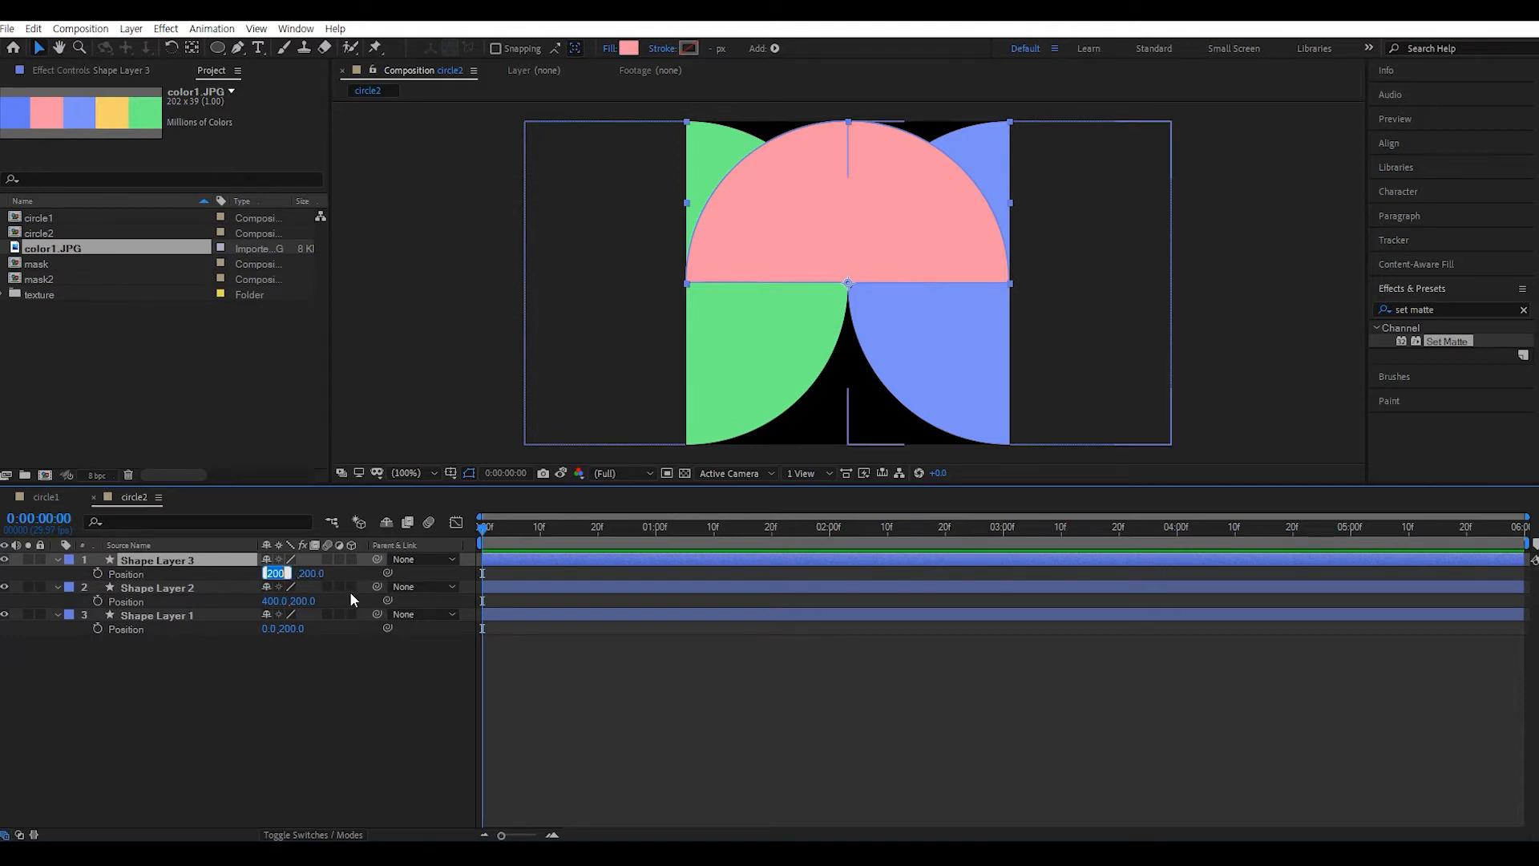
pyautogui.write('0')
pyautogui.press('Return')
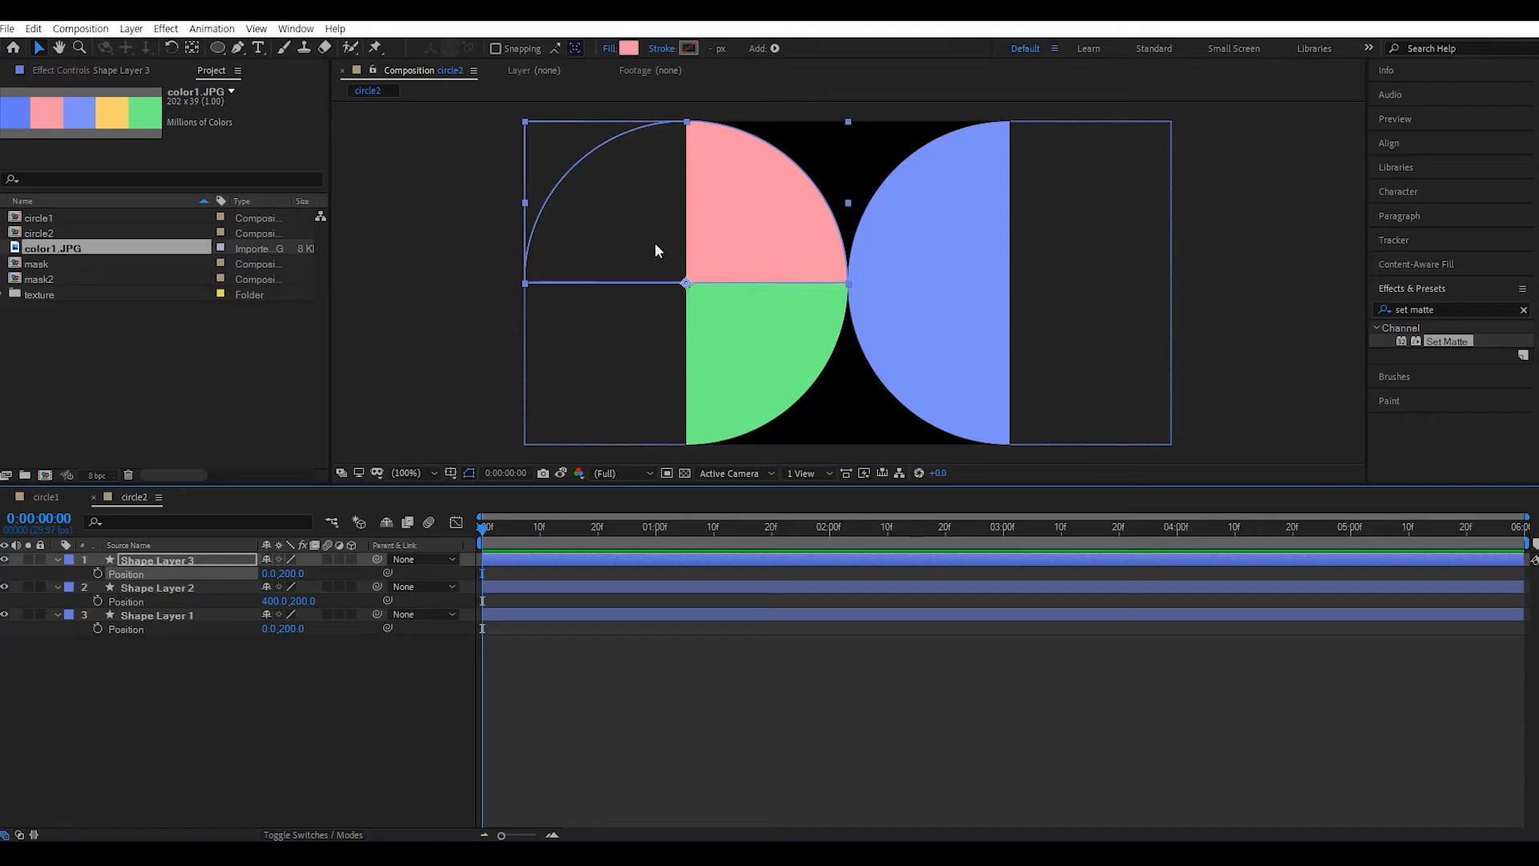
# - Create starting Position and Rotation keyframes for Shape Layer 3 at 0:00:00:00
pyautogui.click(98, 573)
pyautogui.moveTo(594, 532); pyautogui.dragTo(656, 529)
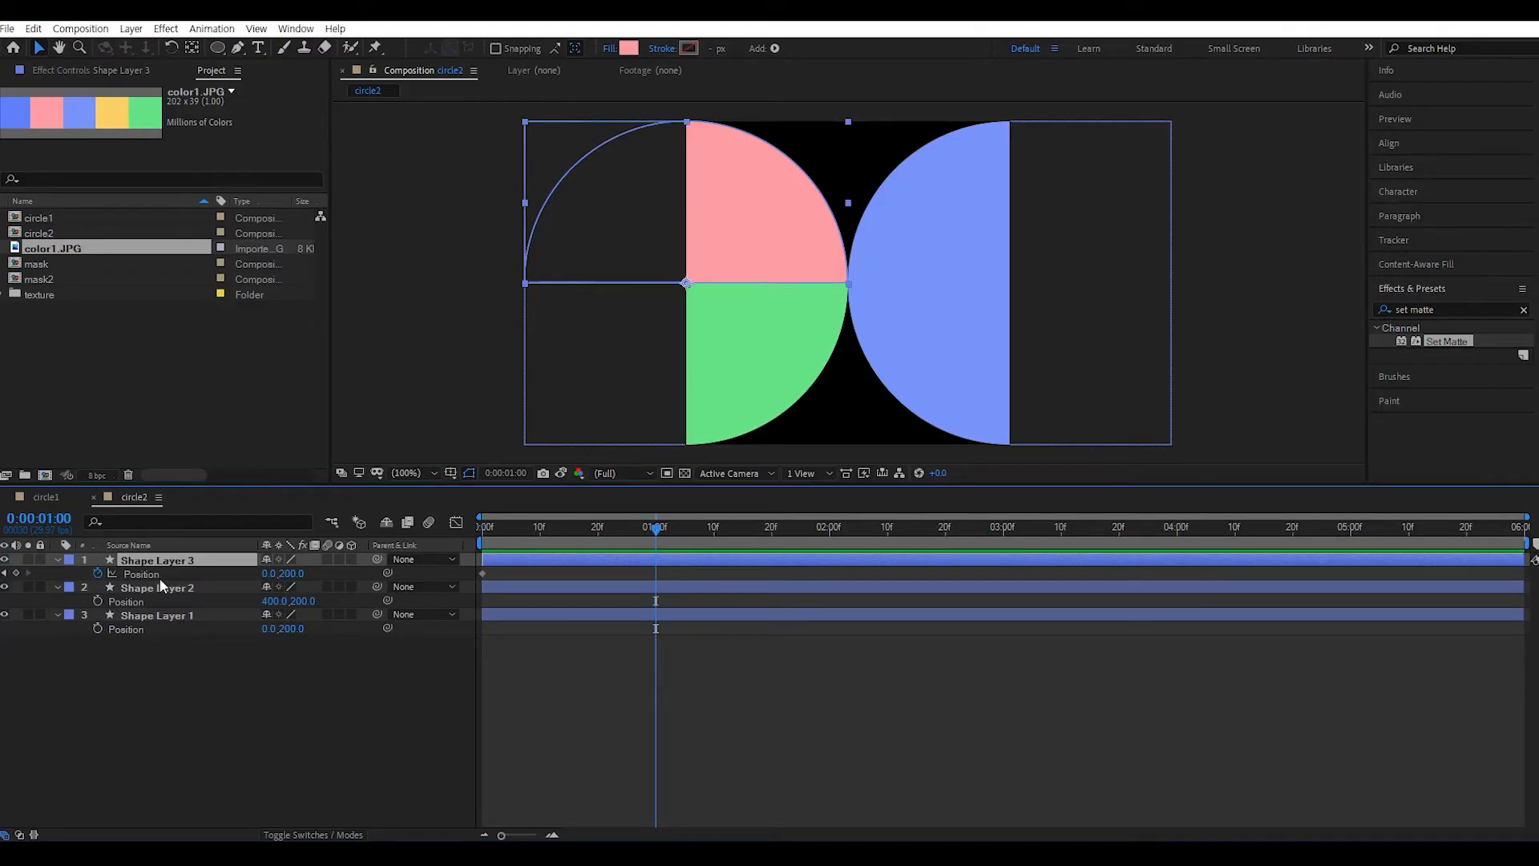
pyautogui.hotkey('shift', 'r')
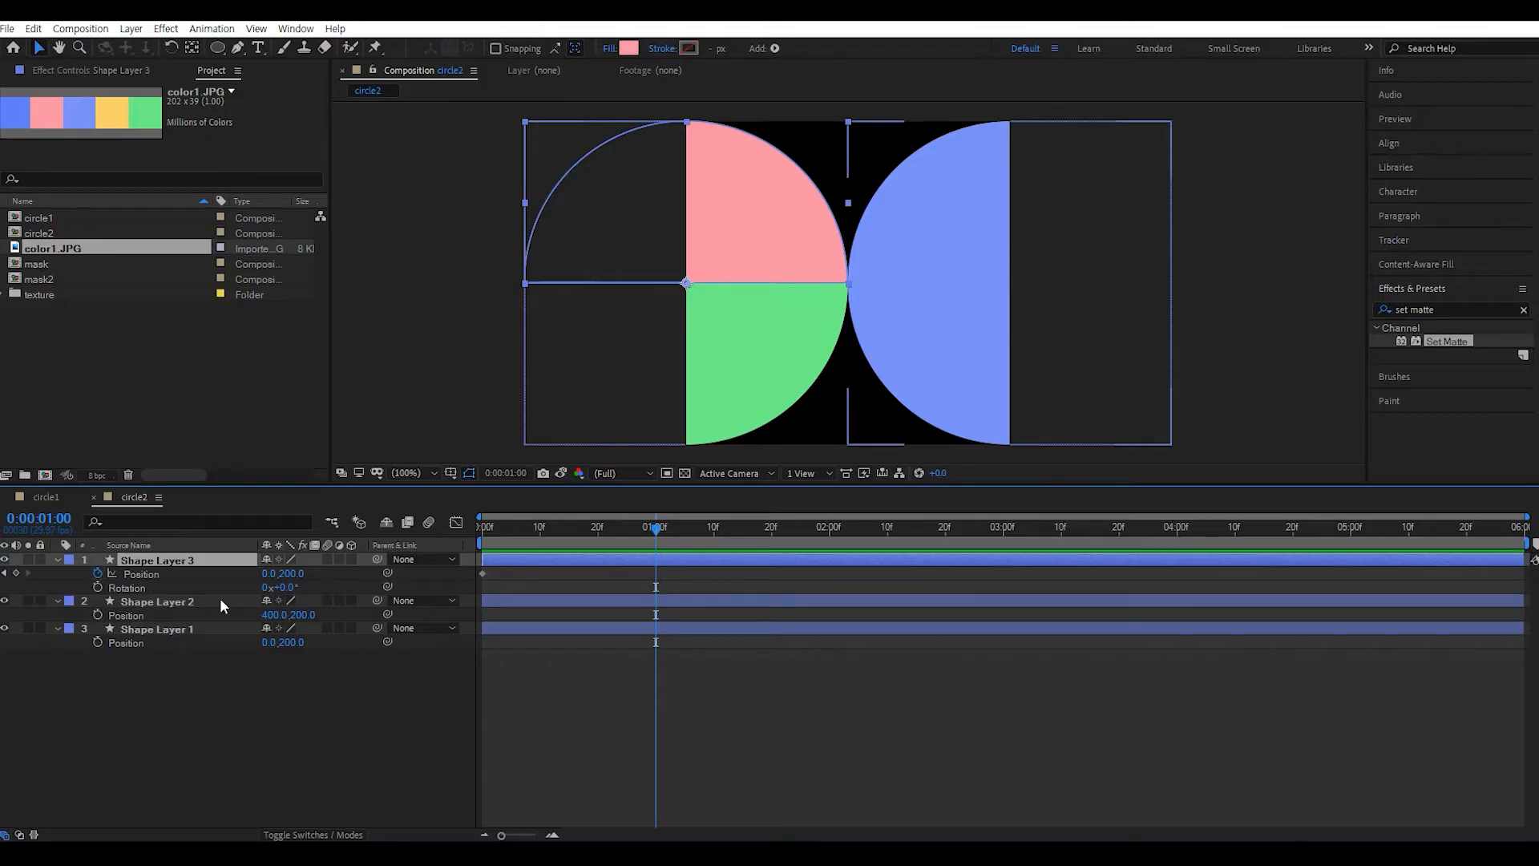
pyautogui.press('Home')
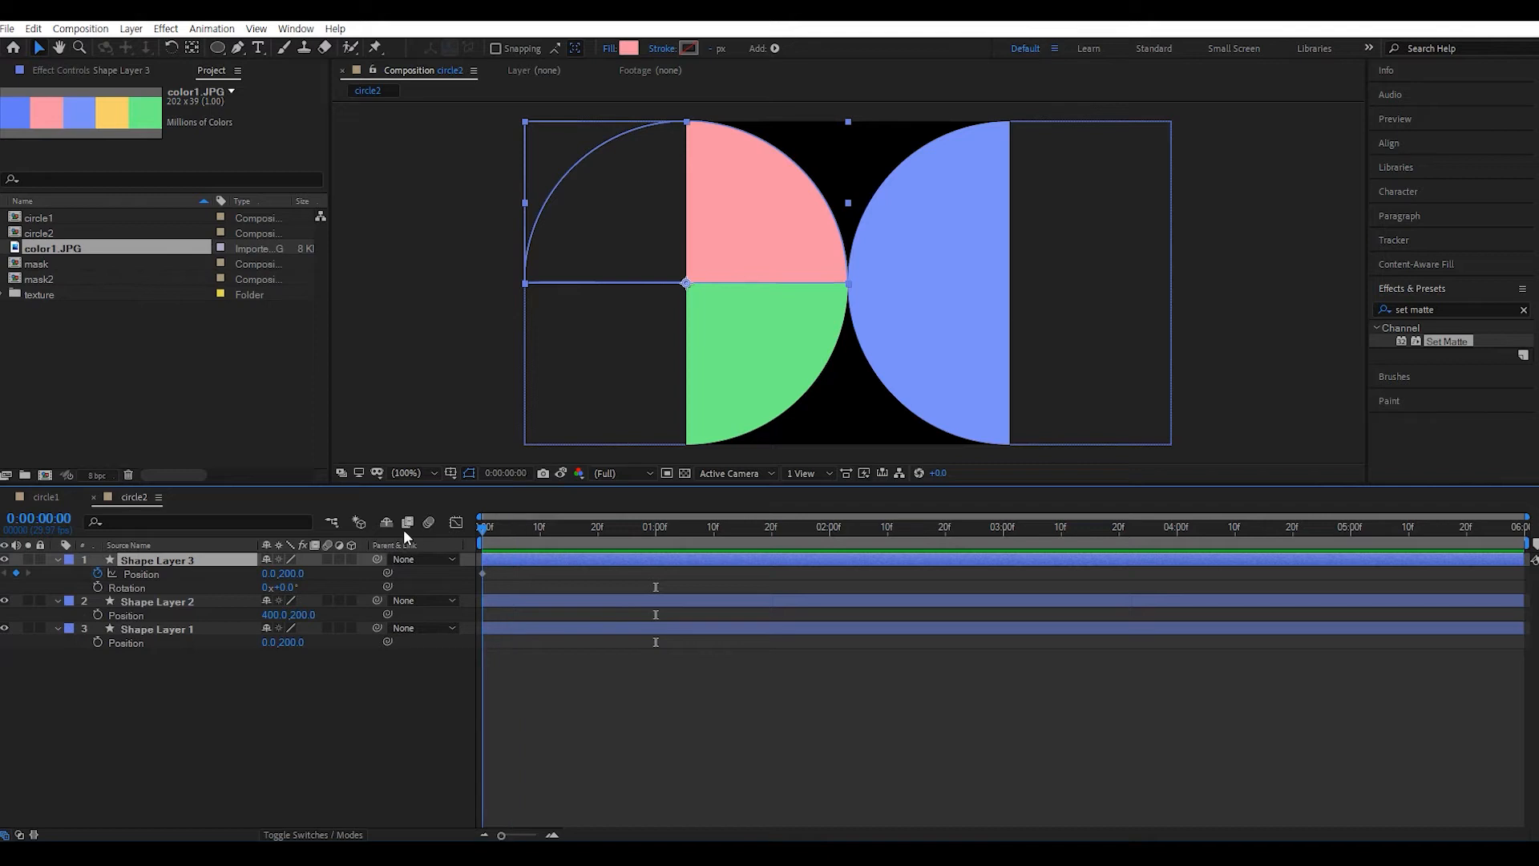
pyautogui.click(97, 587)
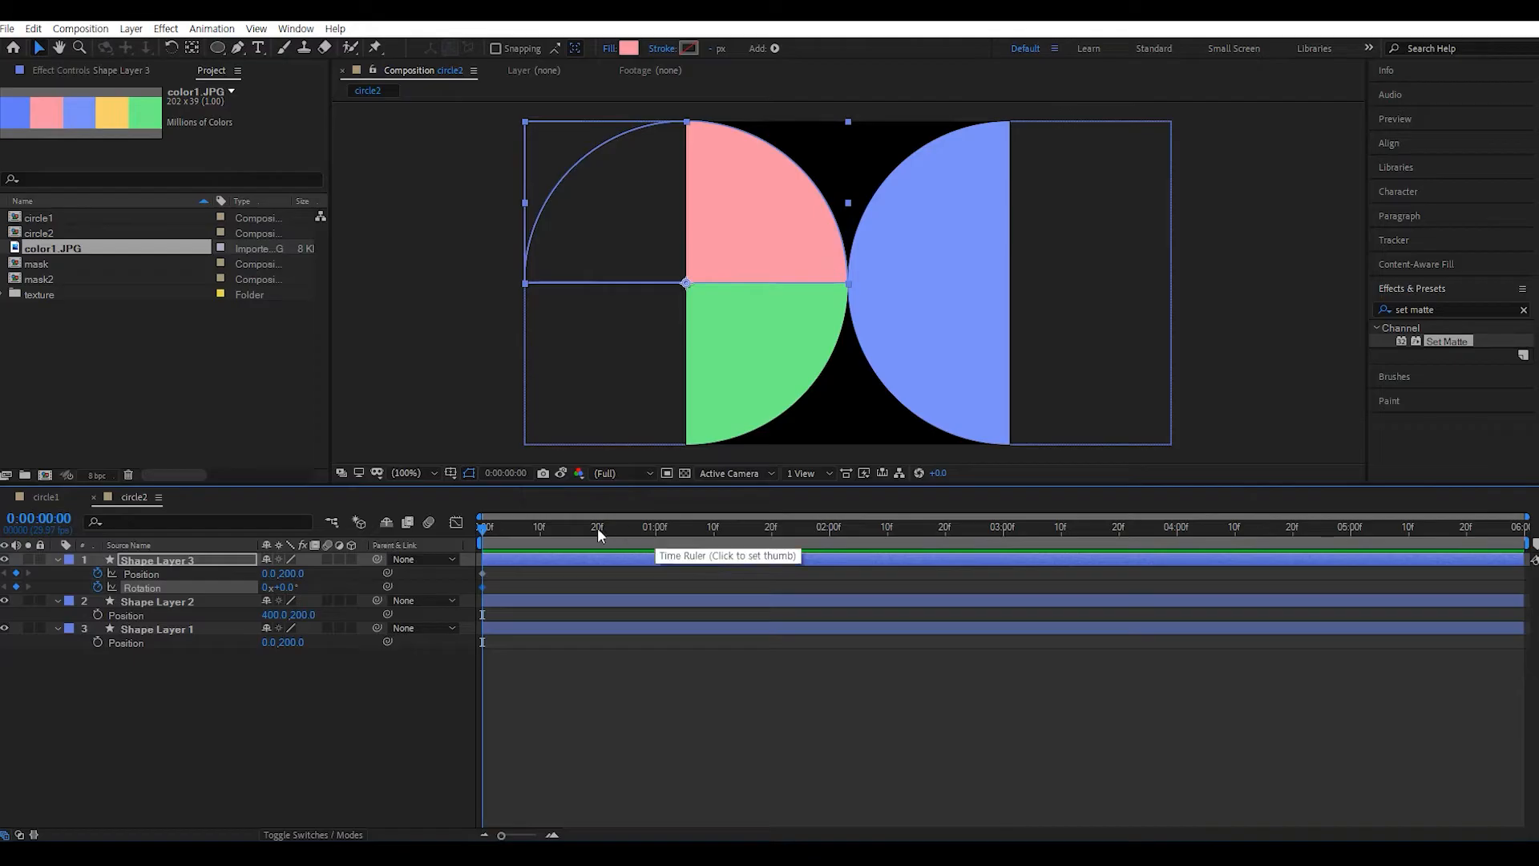
# - At the one-second mark, set Shape Layer 3's rotation to -180° and add a Position keyframe holding its place
pyautogui.click(655, 531)
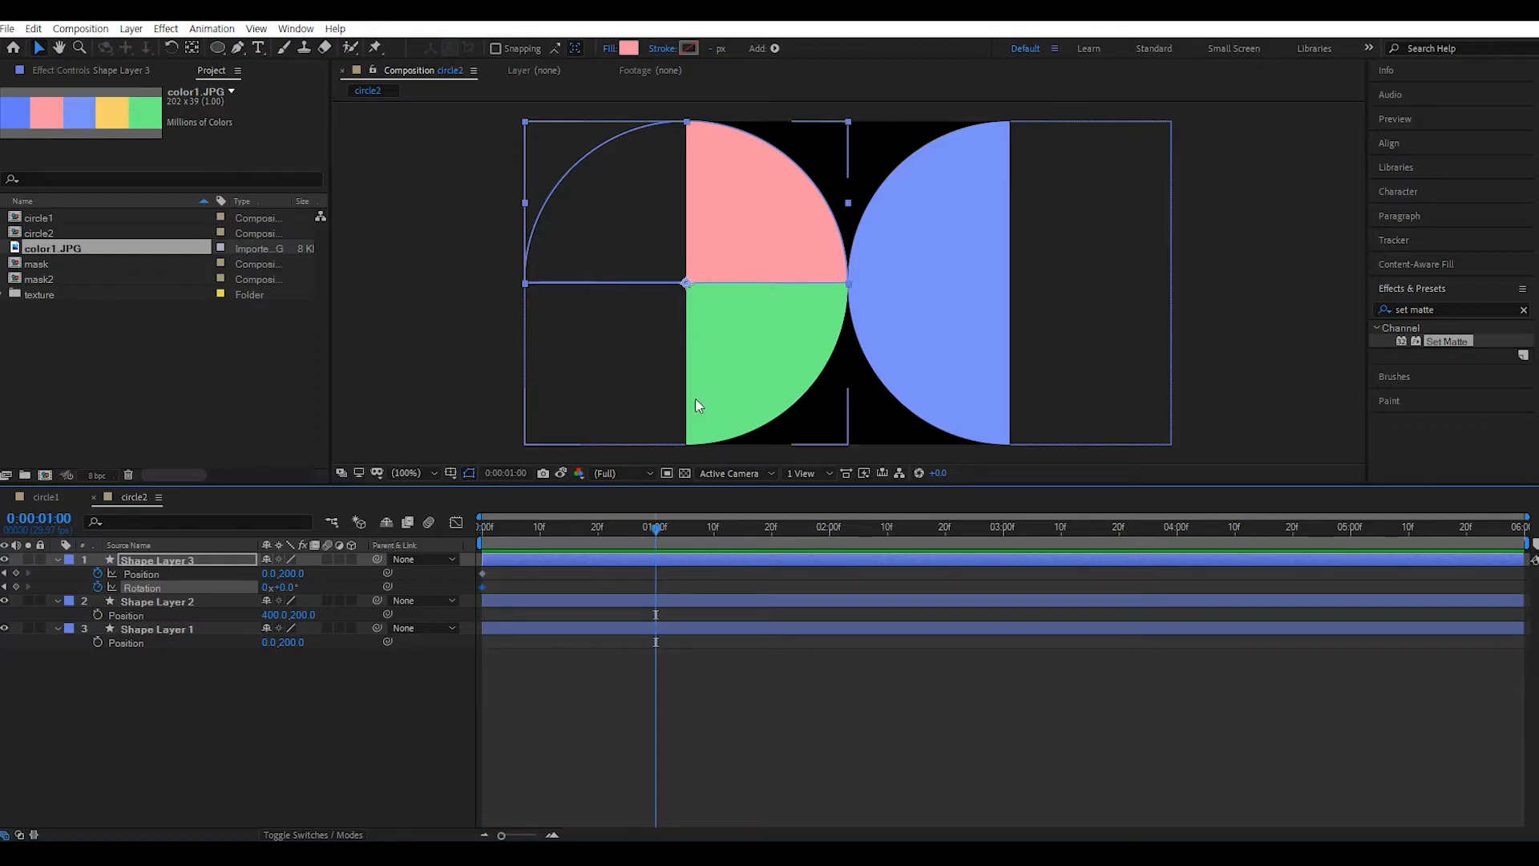
pyautogui.moveTo(283, 587); pyautogui.dragTo(126, 574)
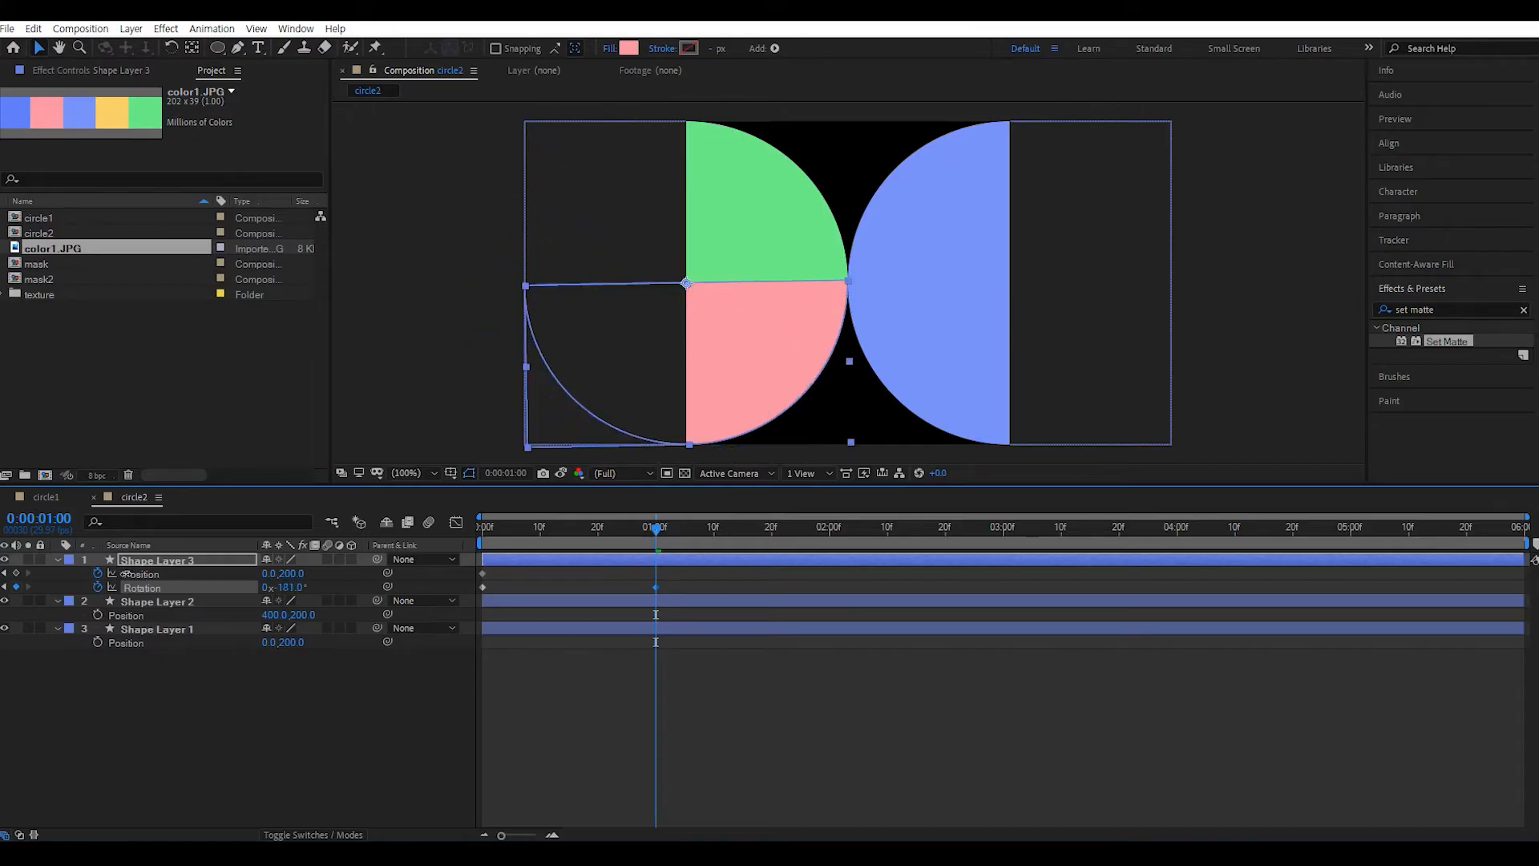
pyautogui.click(287, 586)
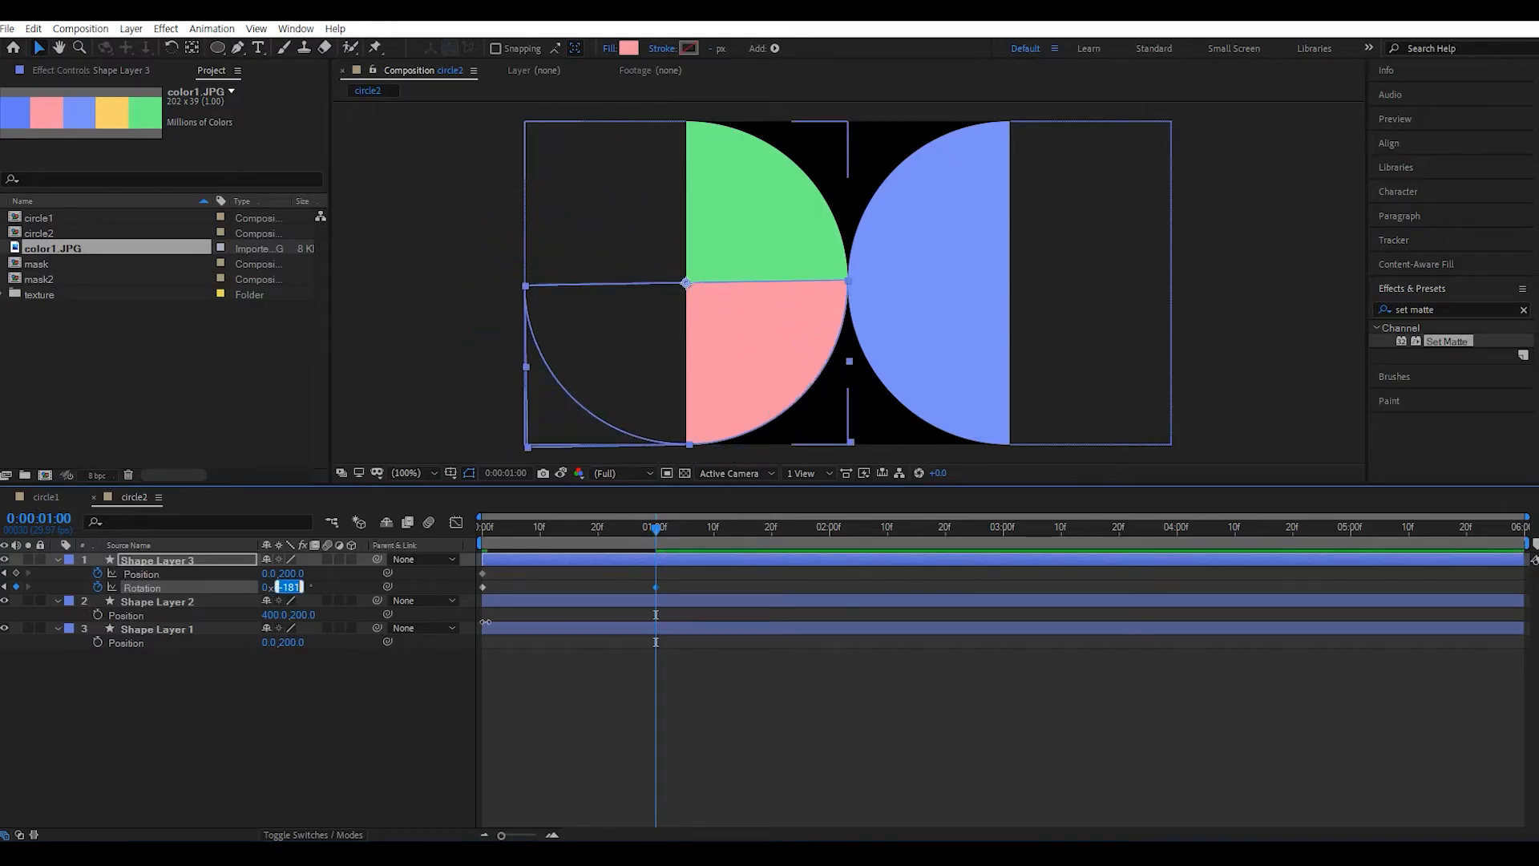
pyautogui.write('-180')
pyautogui.press('Return')
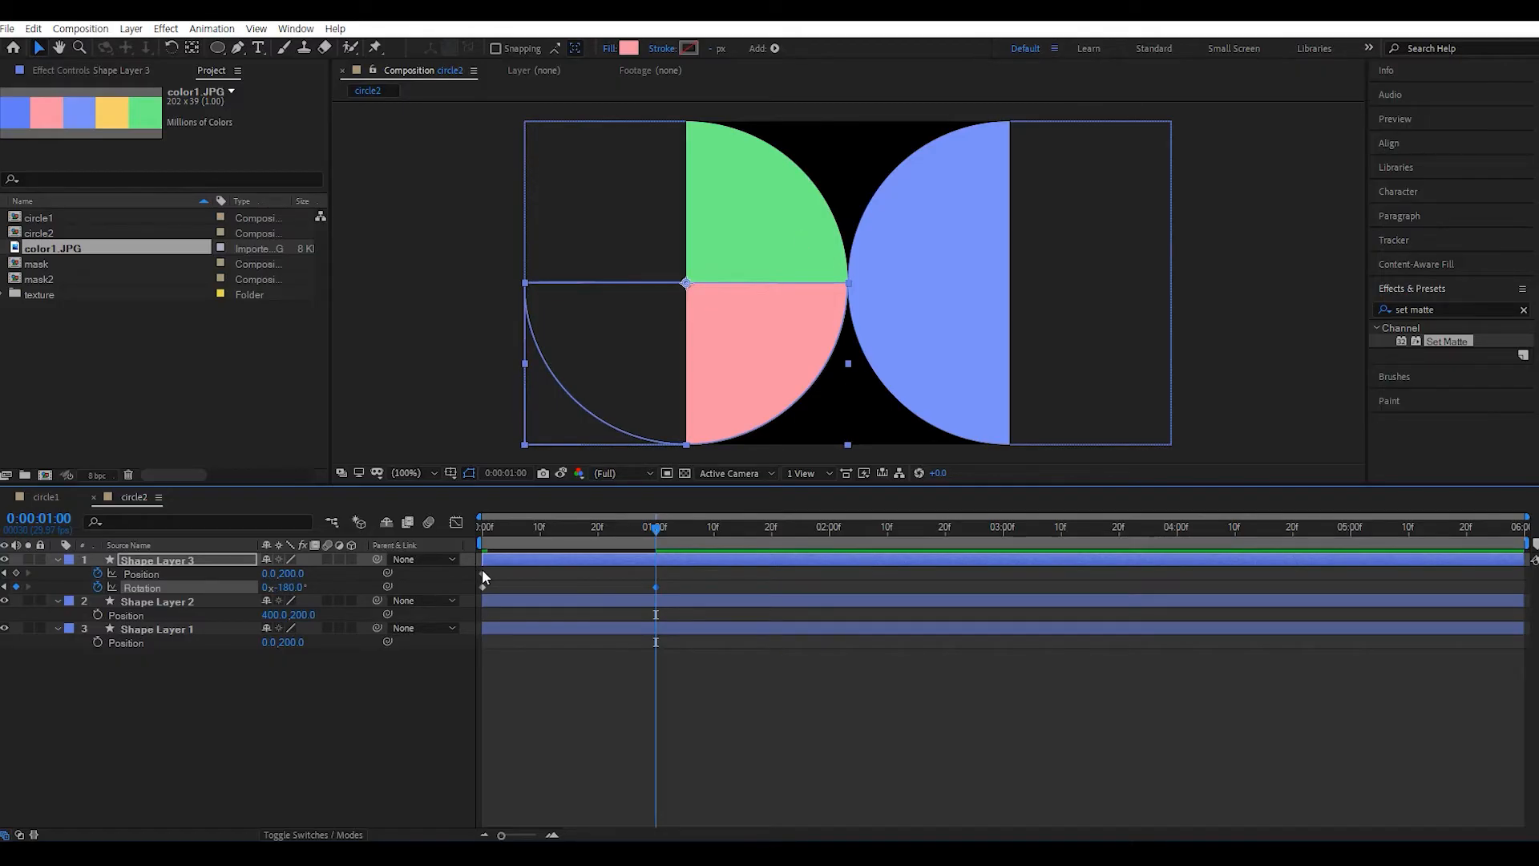
pyautogui.click(17, 573)
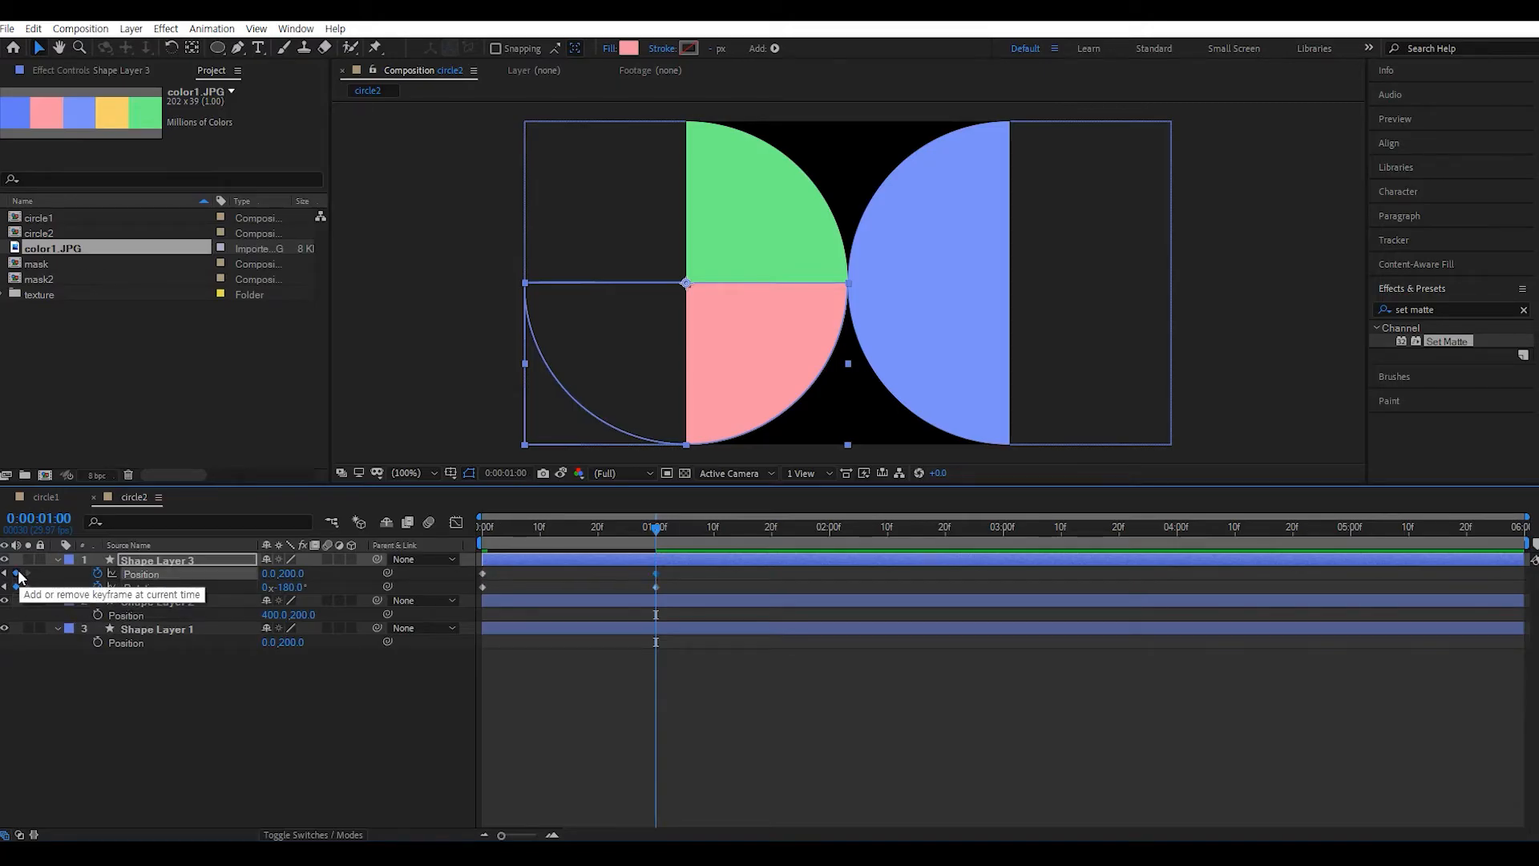
pyautogui.press('Home')
pyautogui.moveTo(483, 542); pyautogui.dragTo(656, 542)
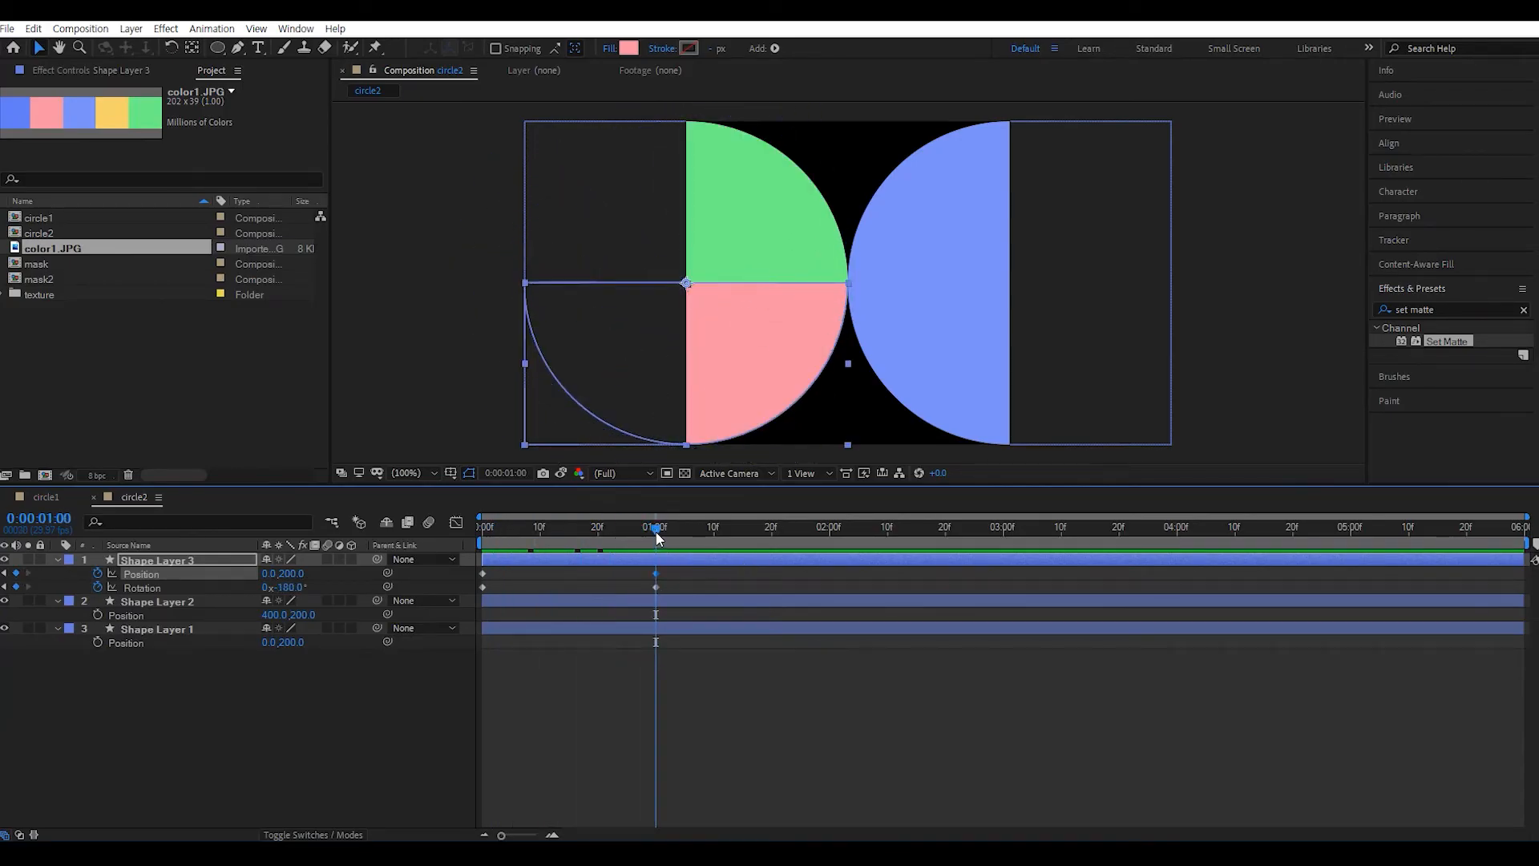
# - At the two-second mark, set Shape Layer 3's X position to 400 and add a Rotation keyframe holding its angle
pyautogui.moveTo(657, 531); pyautogui.dragTo(831, 529)
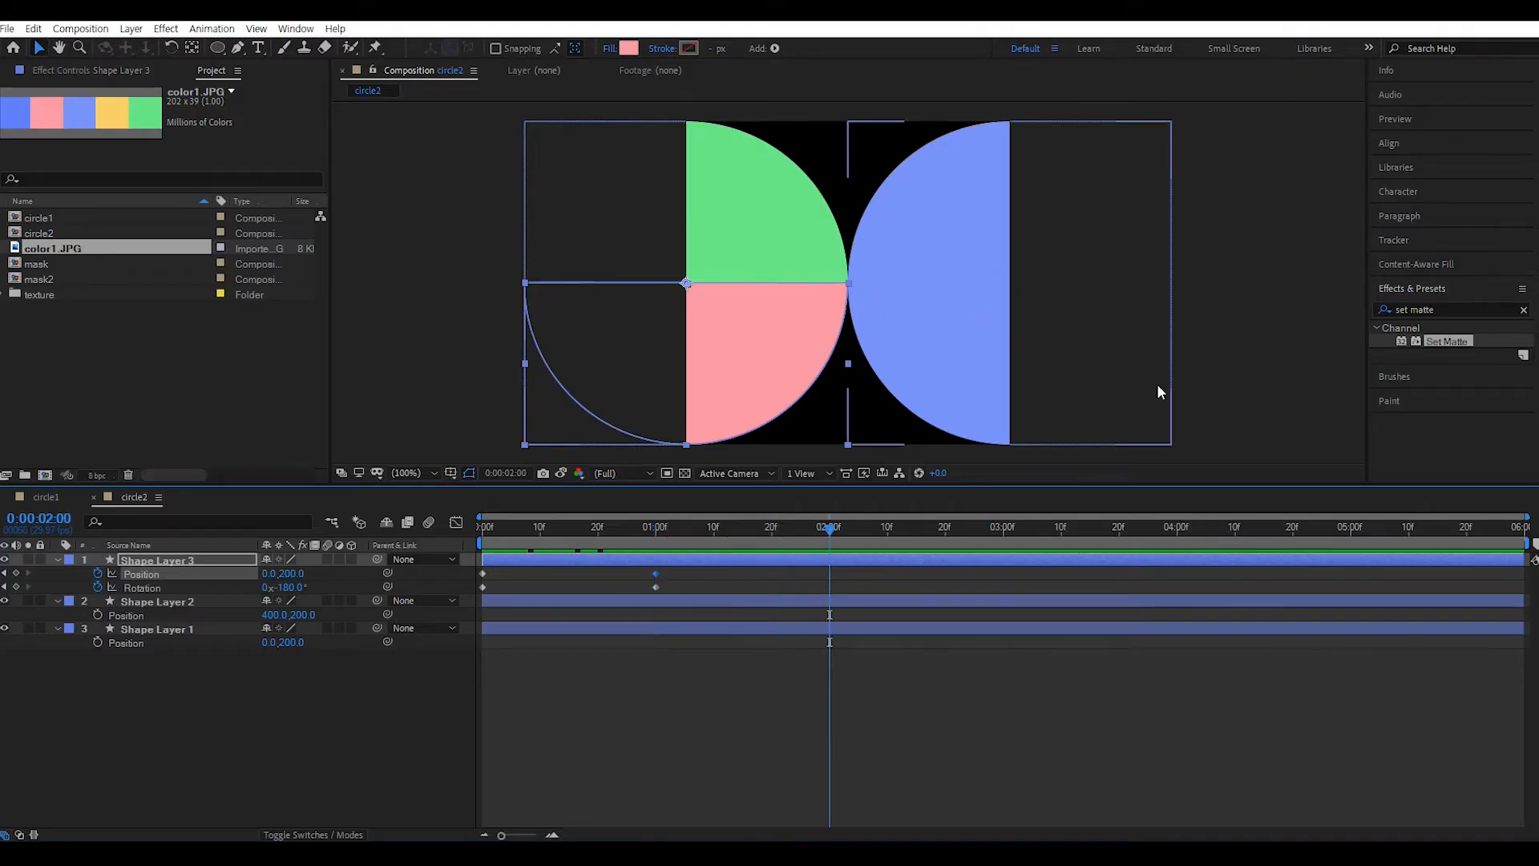
pyautogui.click(268, 573)
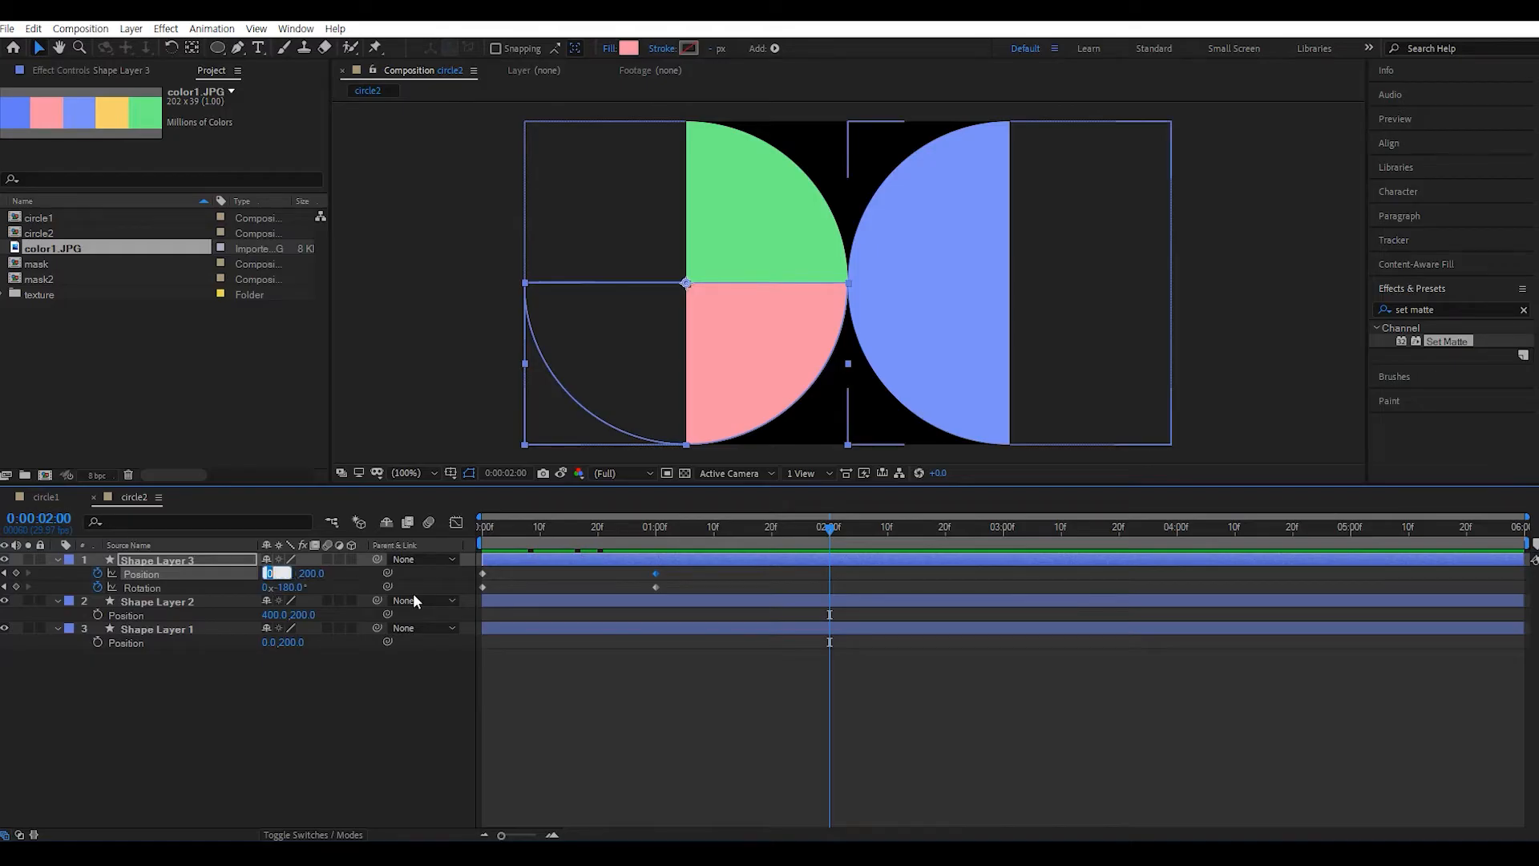
pyautogui.write('400')
pyautogui.press('Return')
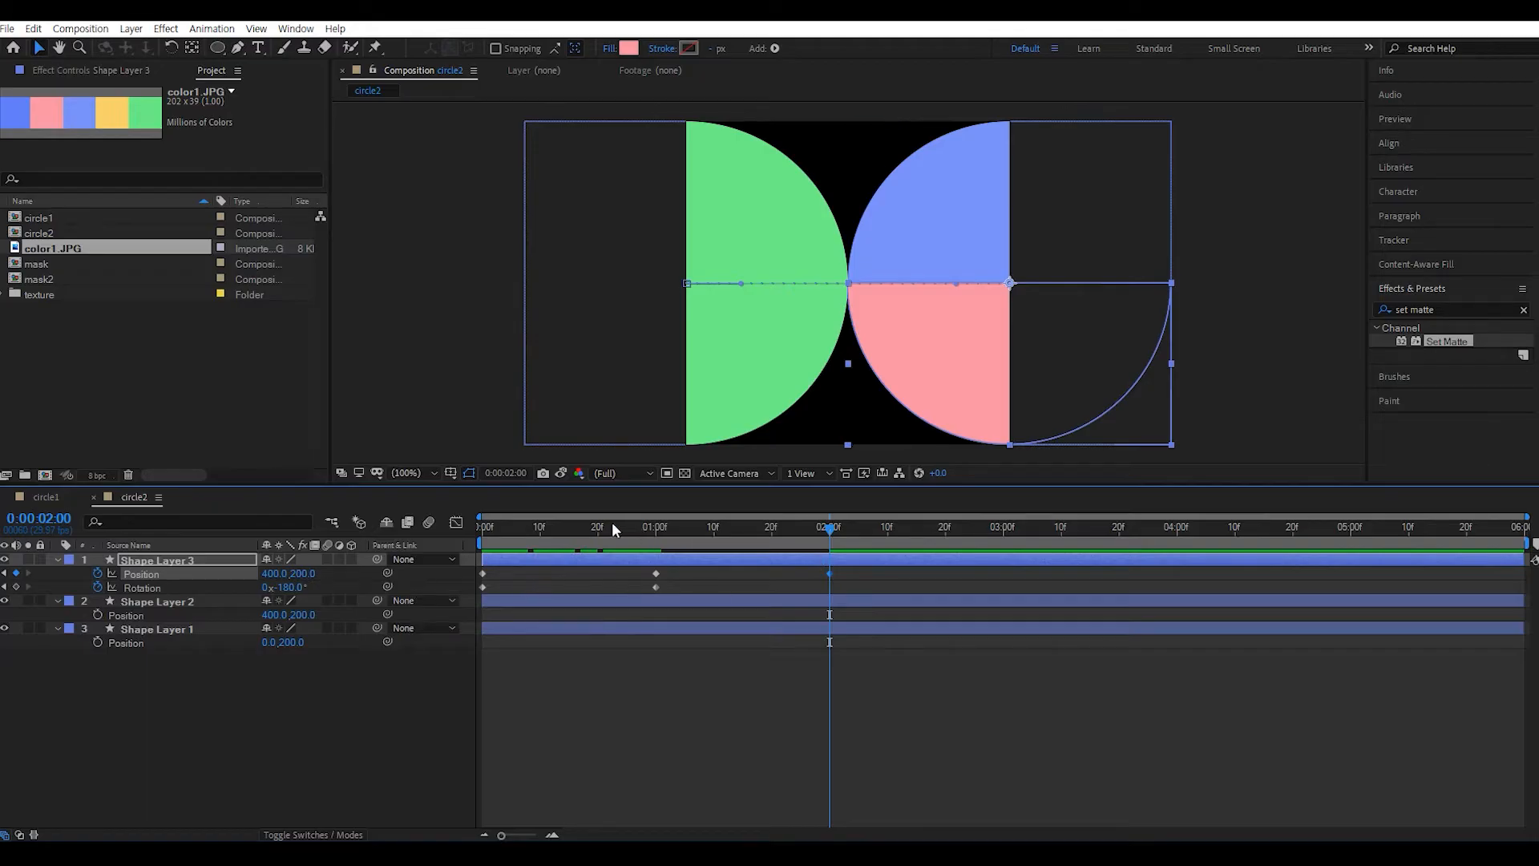
pyautogui.click(498, 526)
pyautogui.moveTo(498, 526); pyautogui.dragTo(830, 574)
pyautogui.click(829, 573)
pyautogui.click(15, 587)
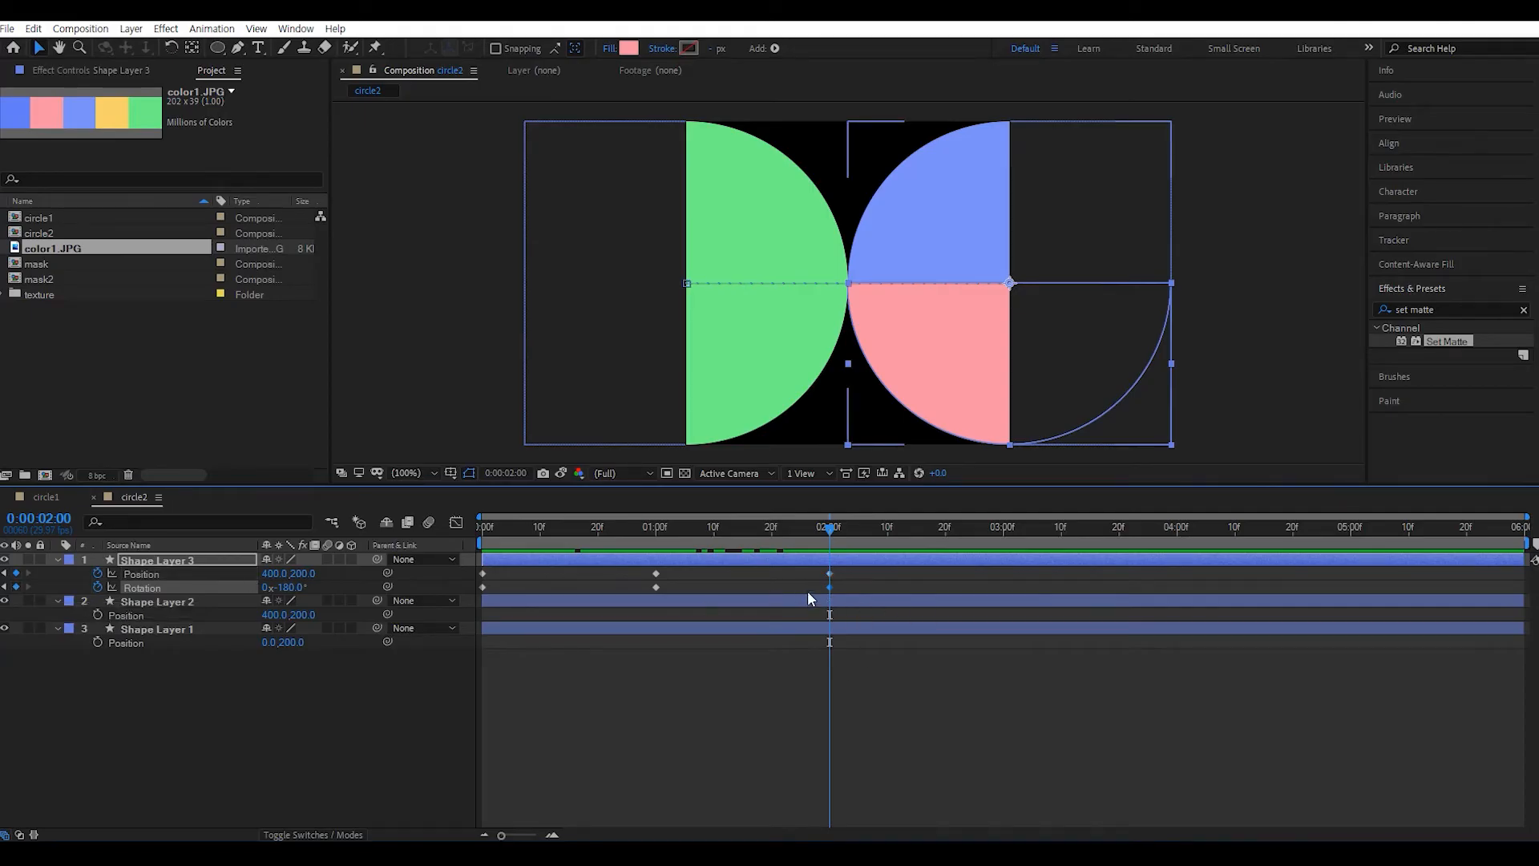
# - At the three-second mark, rotate Shape Layer 3 to -1x+0.0° and add a Position keyframe holding its place
pyautogui.moveTo(828, 525); pyautogui.dragTo(1008, 563)
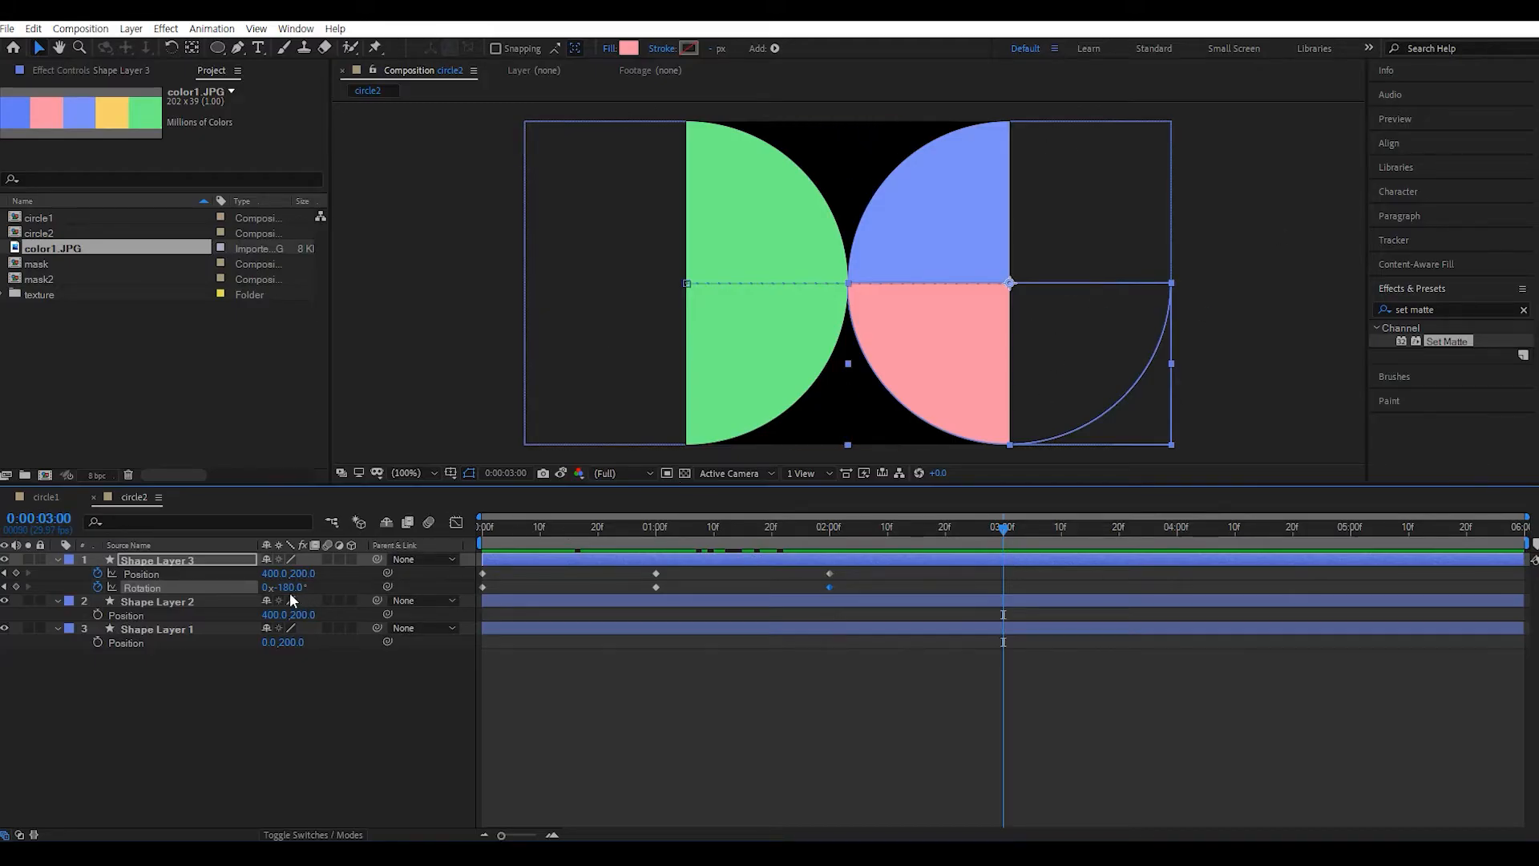
pyautogui.moveTo(288, 591); pyautogui.dragTo(120, 563)
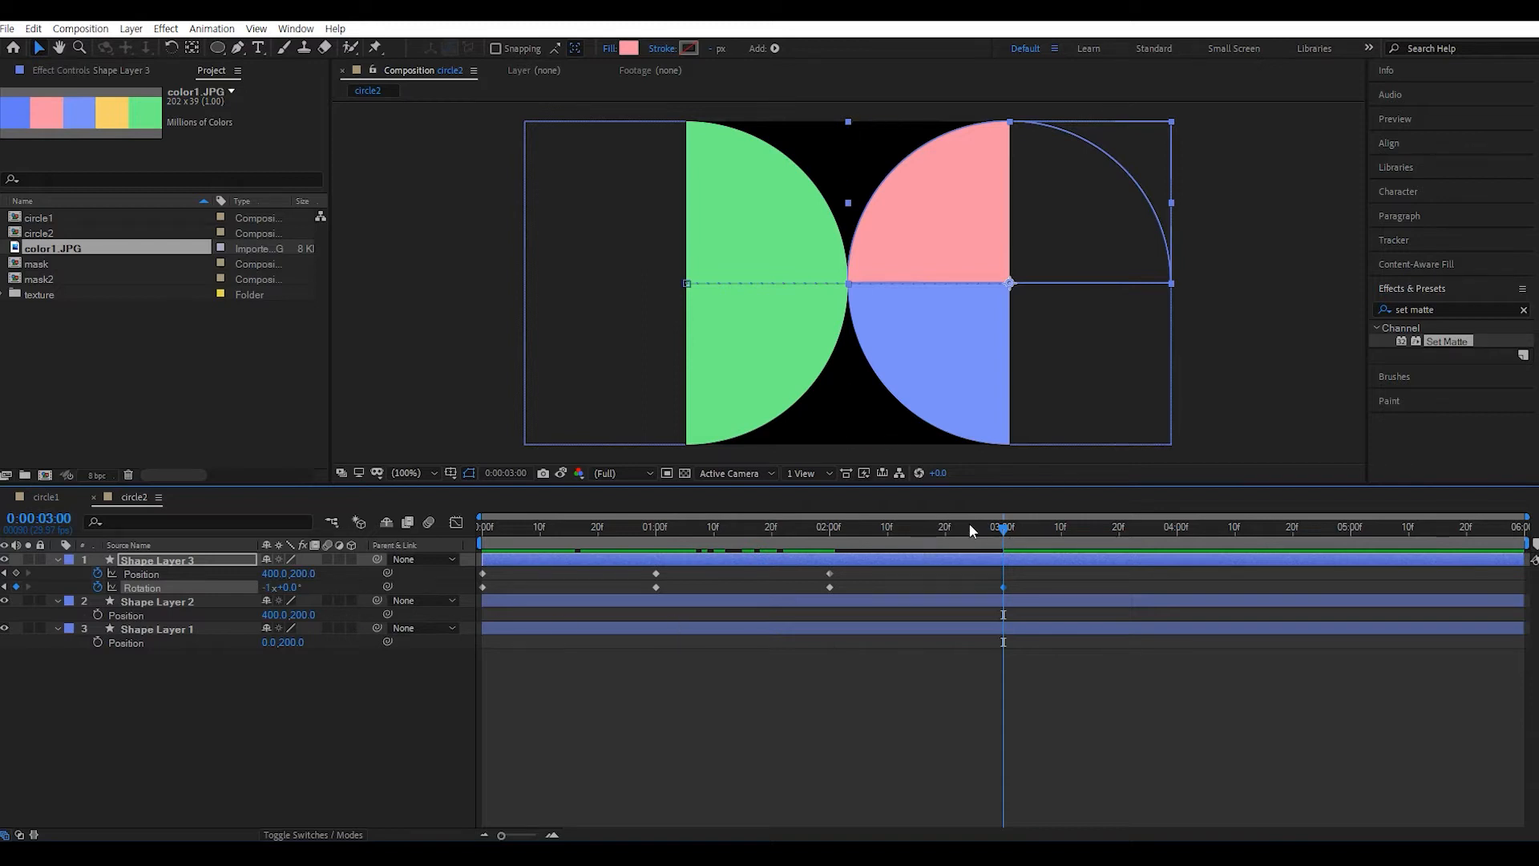
pyautogui.click(16, 573)
# - At the four-second mark, return Shape Layer 3's X position to 0
pyautogui.moveTo(502, 530); pyautogui.dragTo(1178, 572)
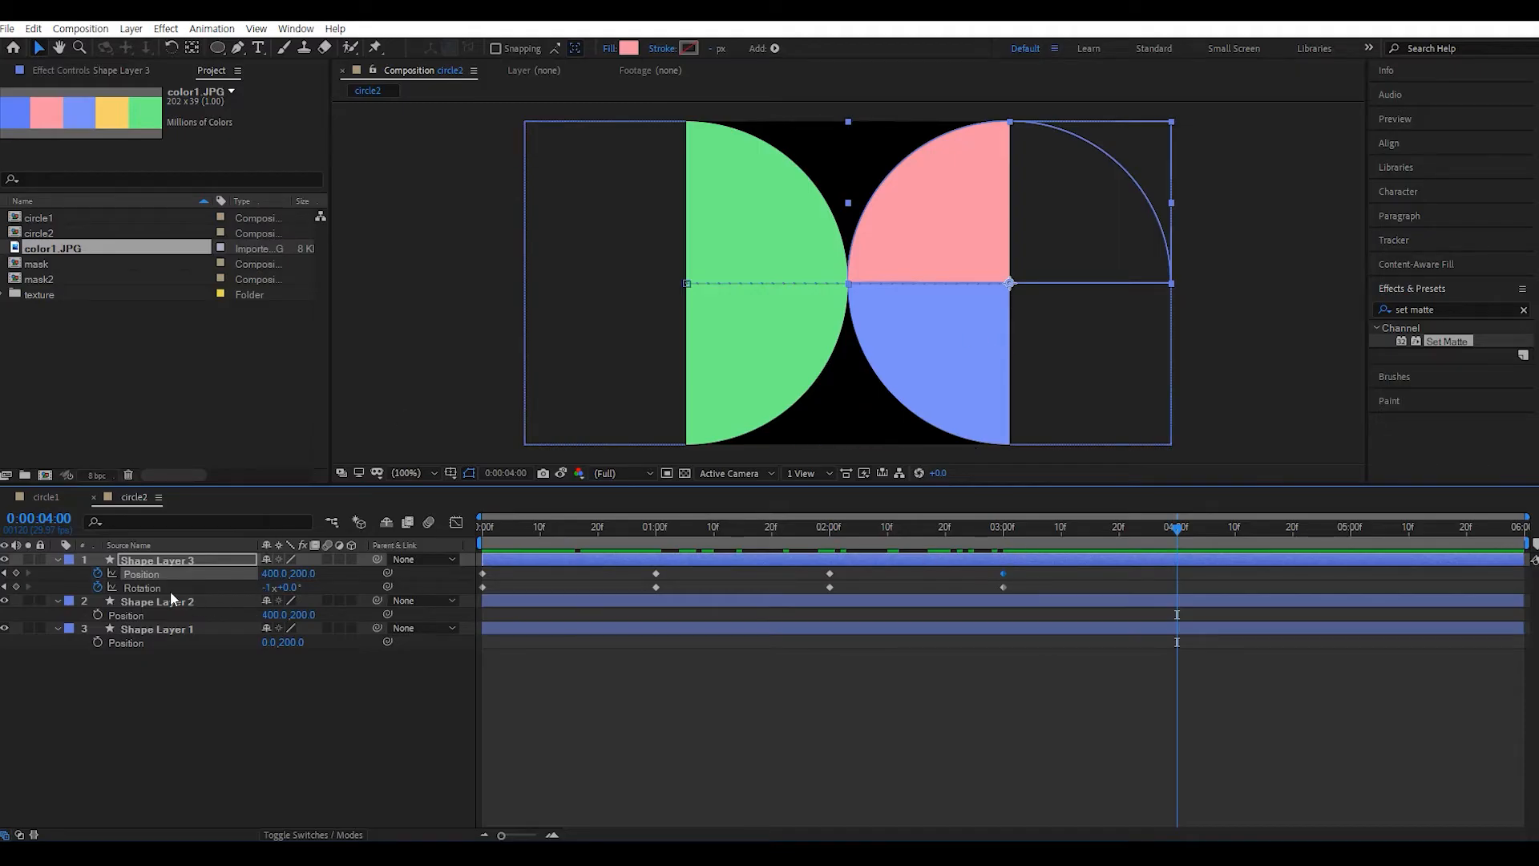
pyautogui.click(271, 575)
pyautogui.write('0')
pyautogui.press('Return')
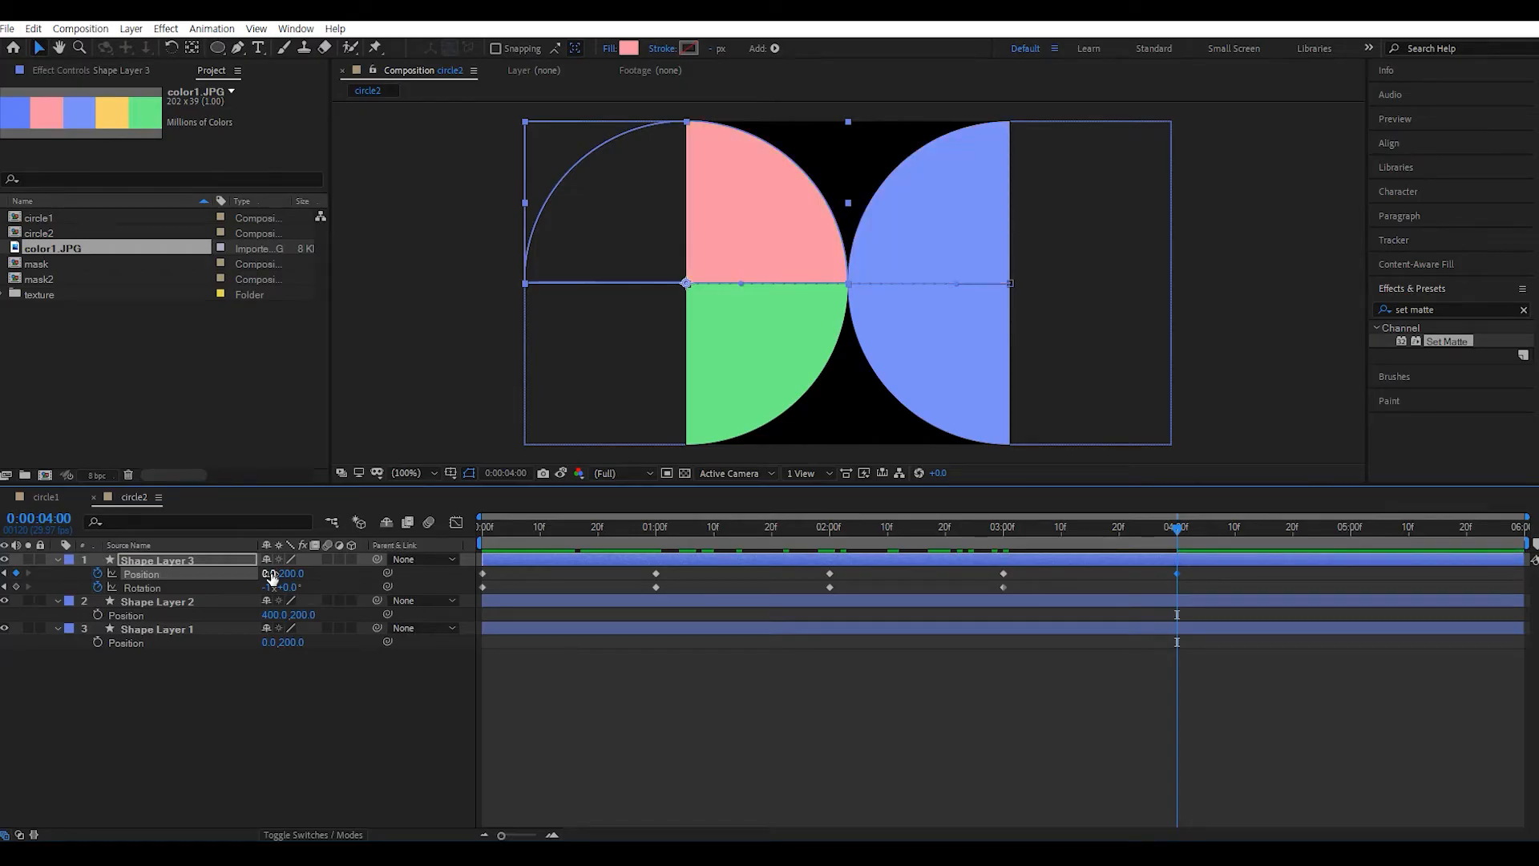
# - End the work area at the four-second mark and preview the pink half circle's animation
pyautogui.press('n')
pyautogui.press('space')
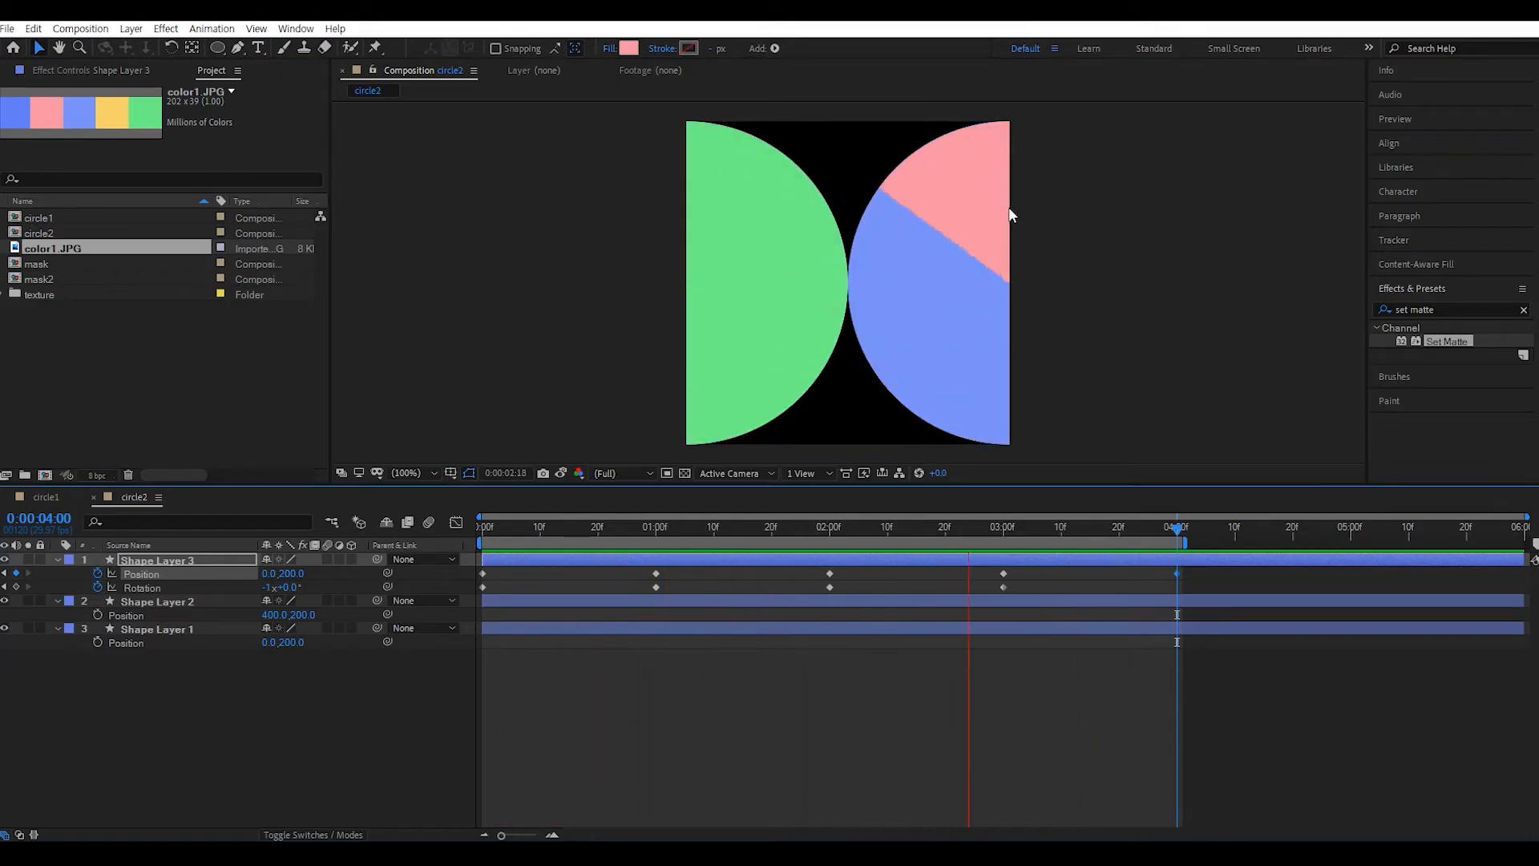
pyautogui.press('space')
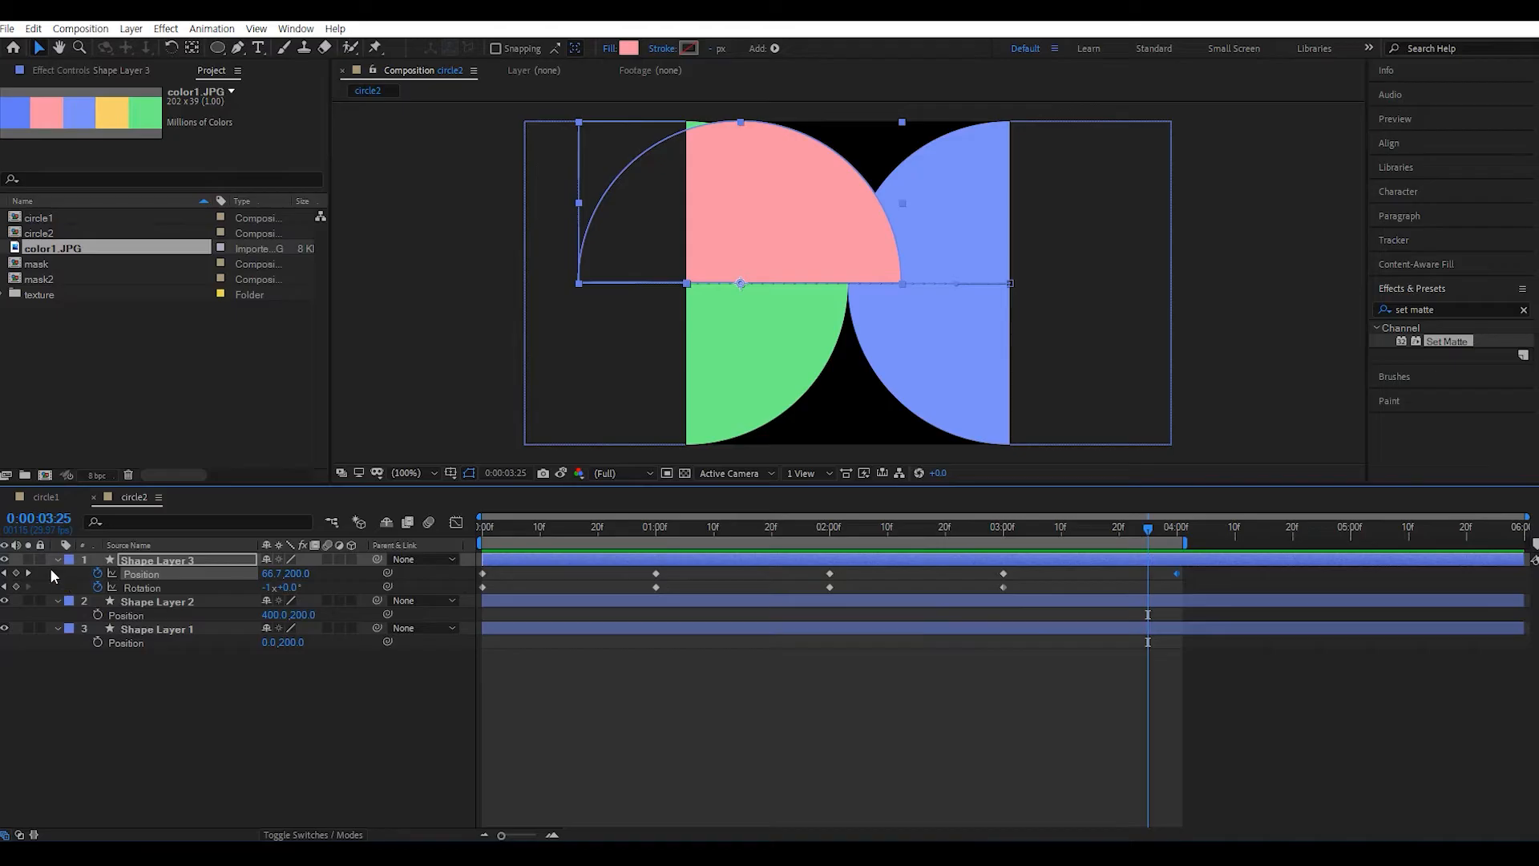
# - Easy-ease all of Shape Layer 3's Position and Rotation keyframes, stretch their speed-graph handles for sharp mid-interval peaks, and preview the motion
pyautogui.keyDown('shift'); pyautogui.click(142, 587); pyautogui.keyUp('shift')
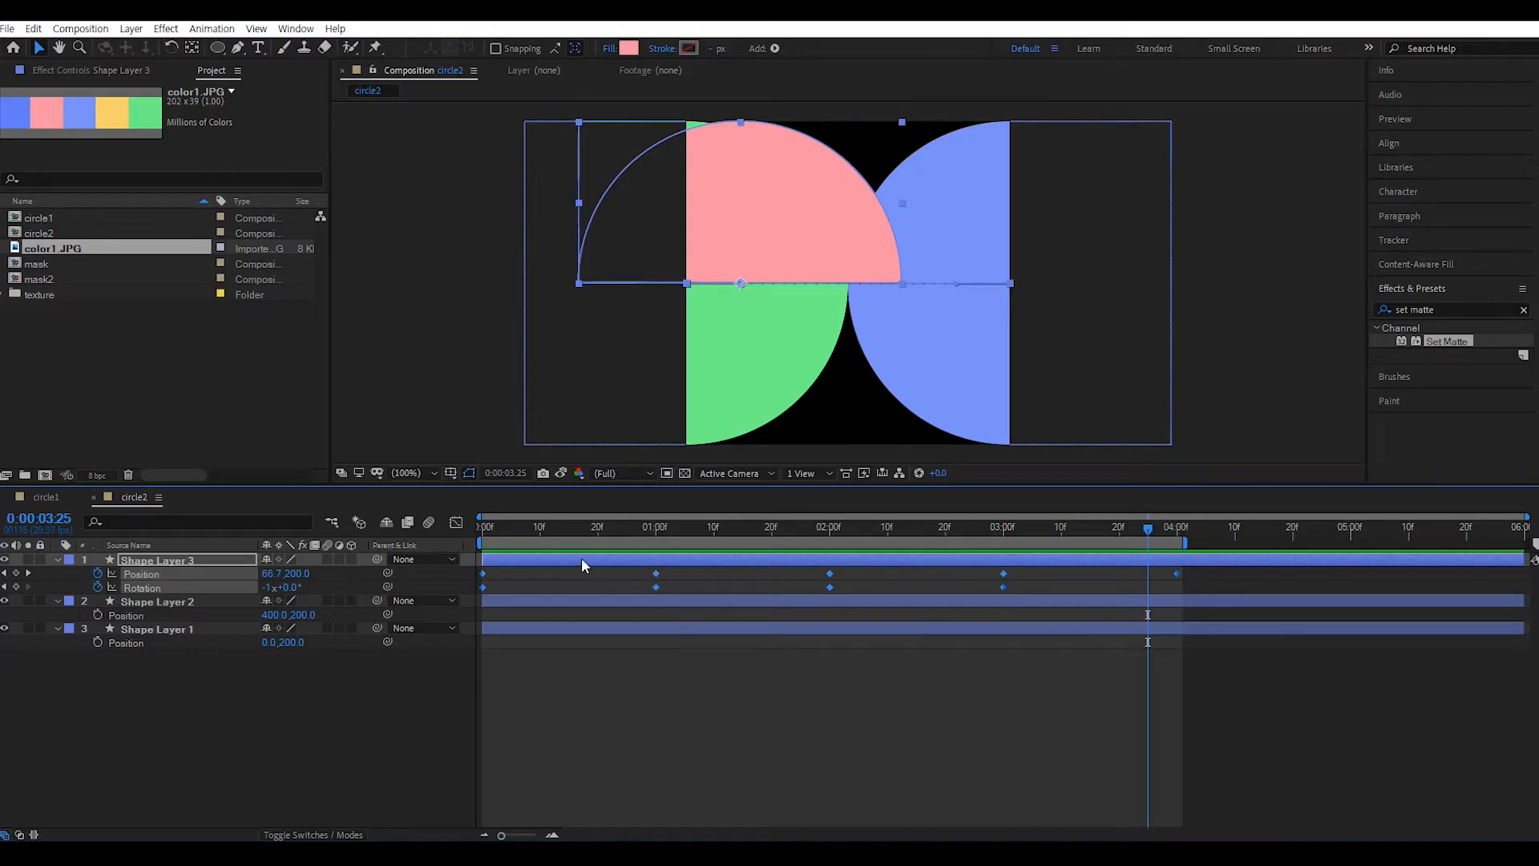
pyautogui.press('F9')
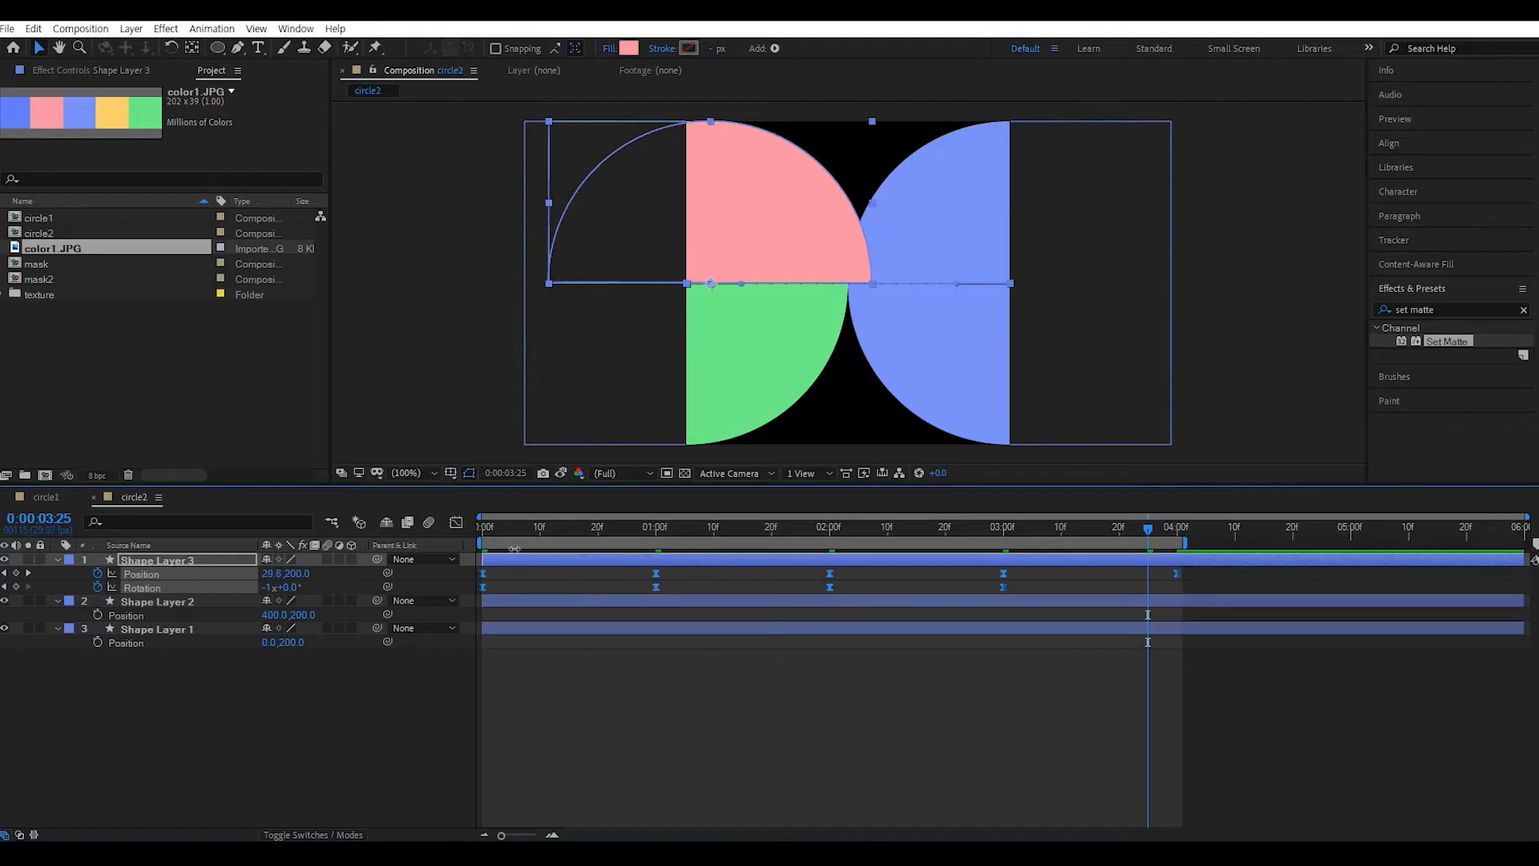
pyautogui.click(457, 524)
pyautogui.moveTo(1186, 703); pyautogui.dragTo(406, 753)
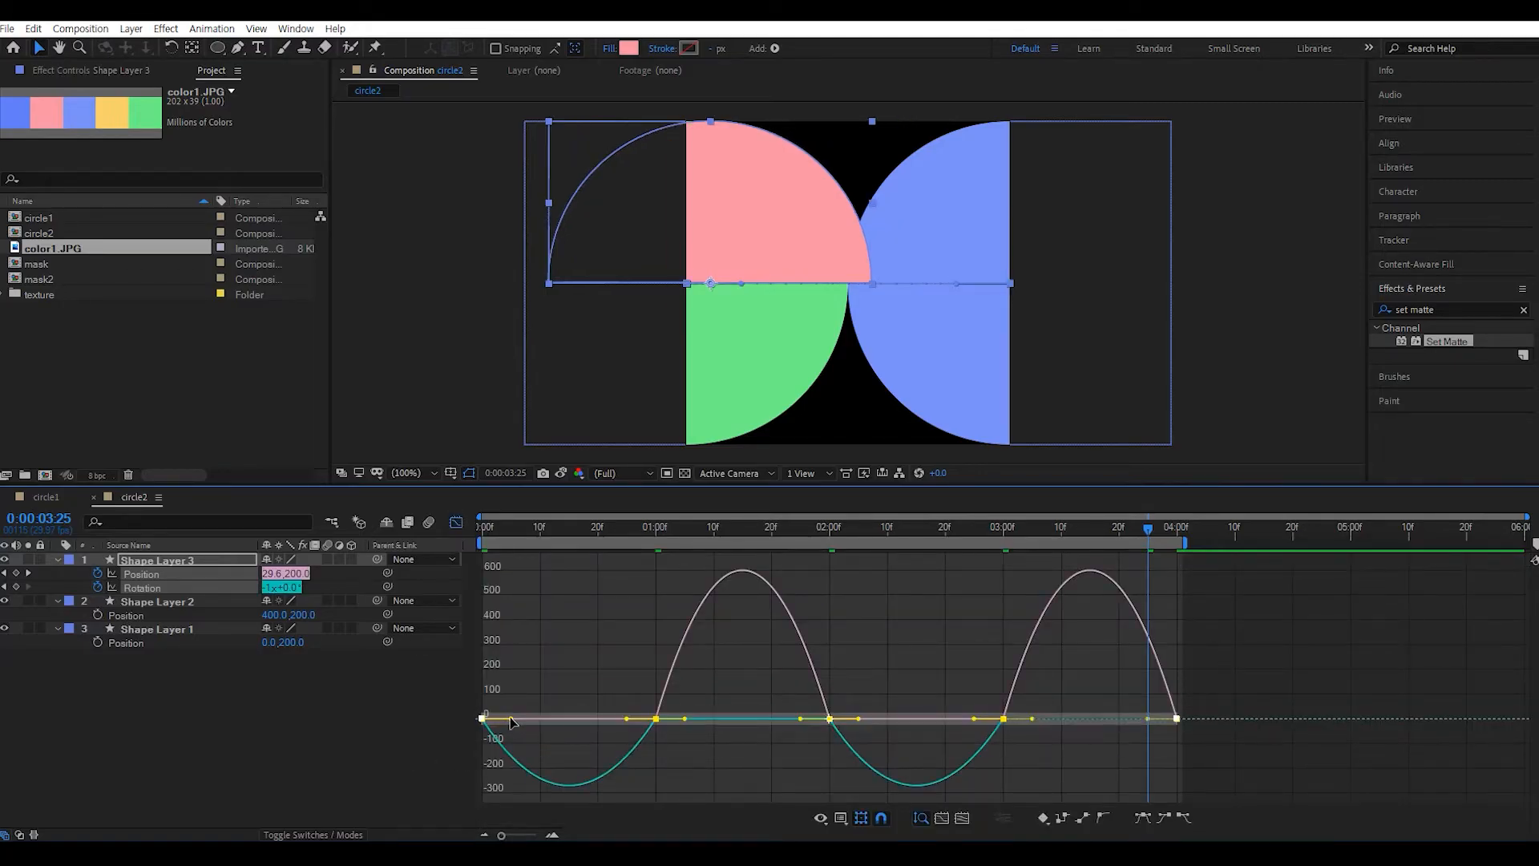
pyautogui.moveTo(525, 721); pyautogui.dragTo(674, 727)
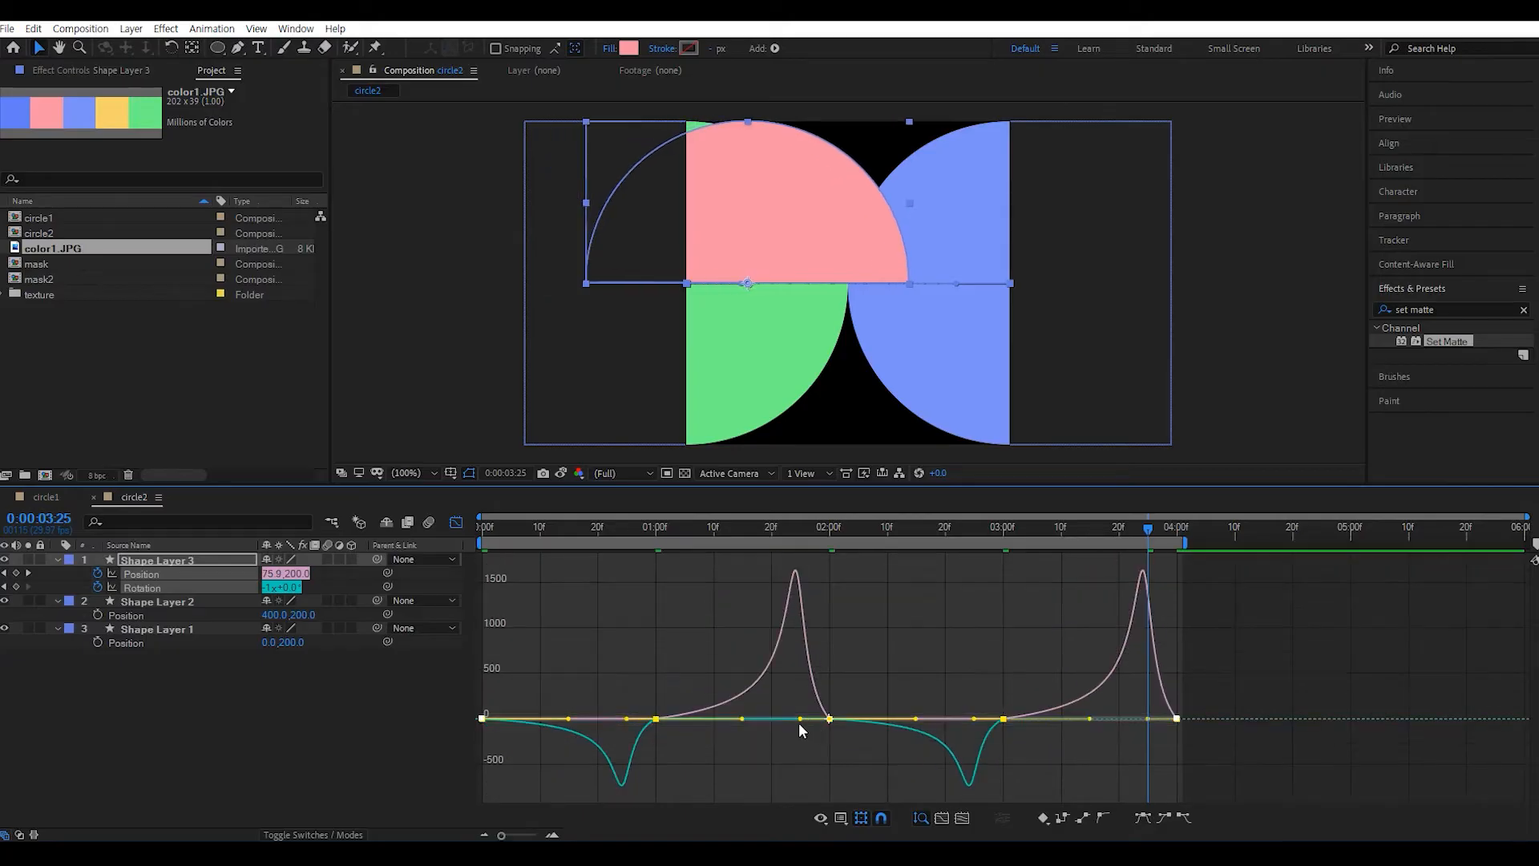
pyautogui.moveTo(798, 722); pyautogui.dragTo(622, 724)
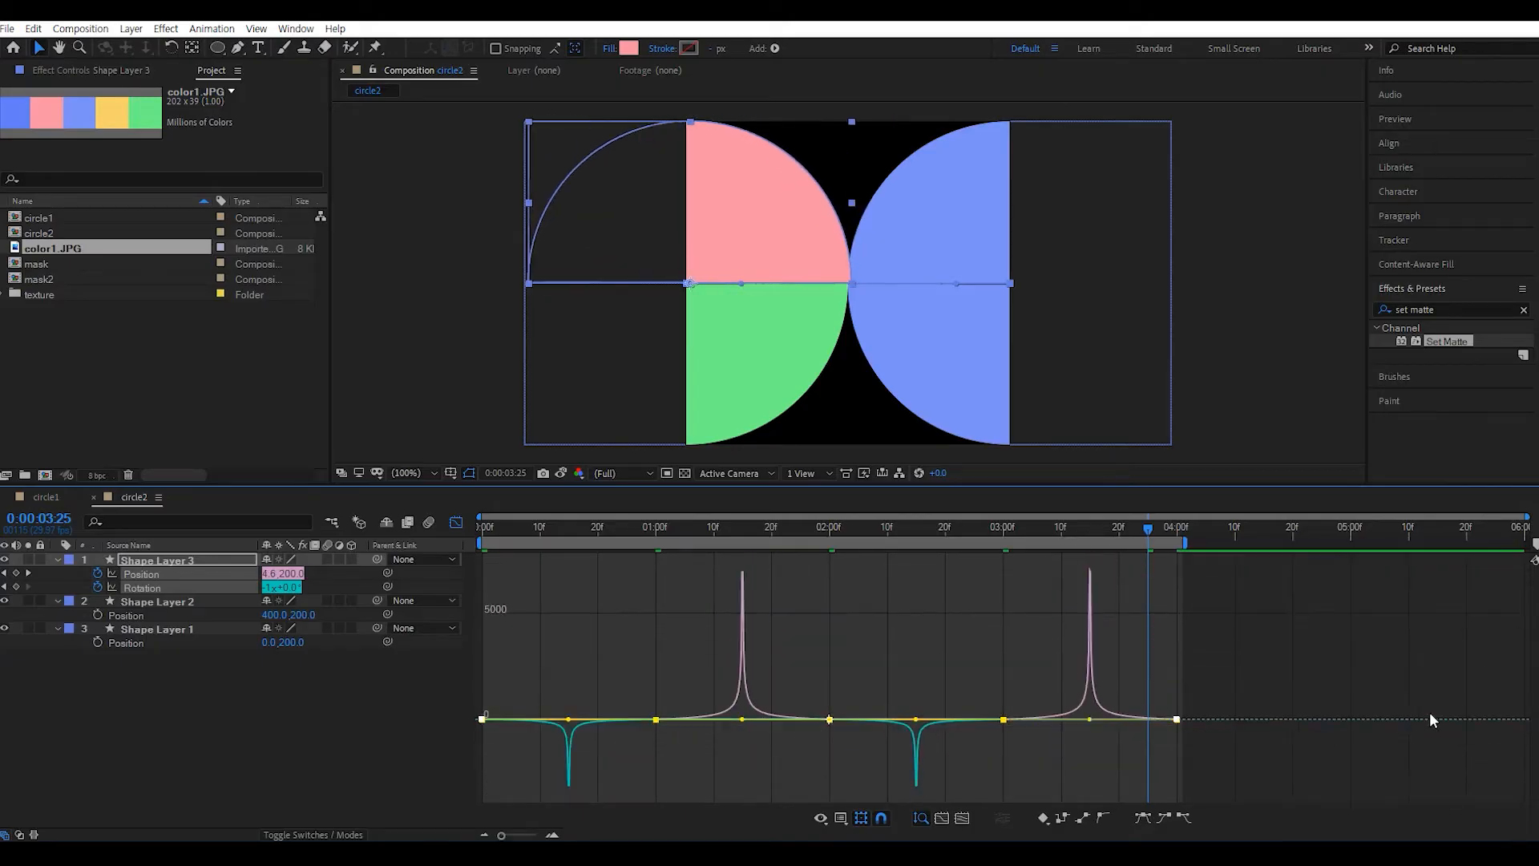
pyautogui.press('space')
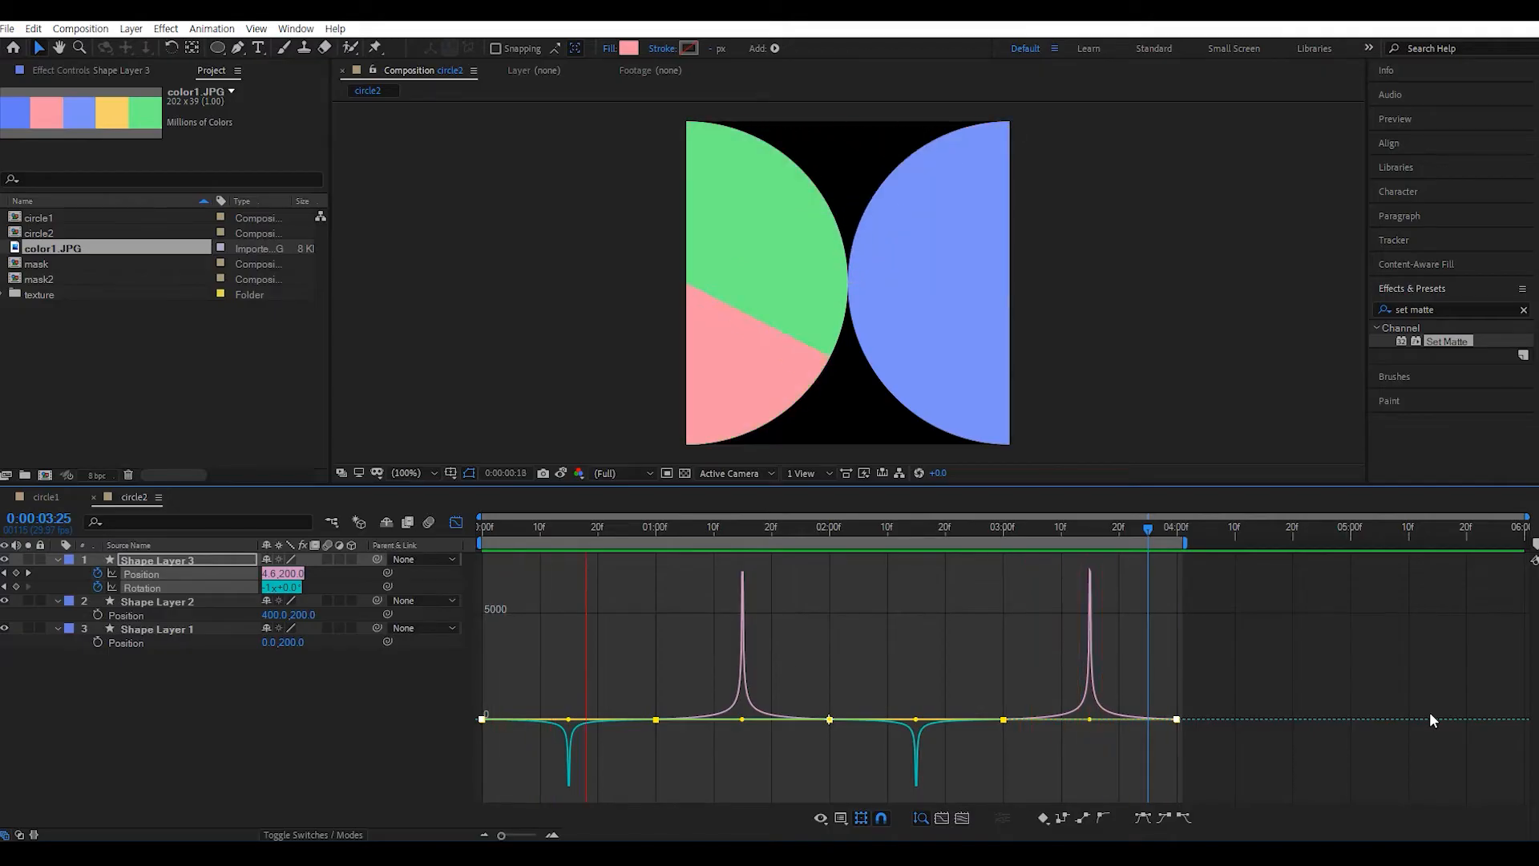
pyautogui.press('space')
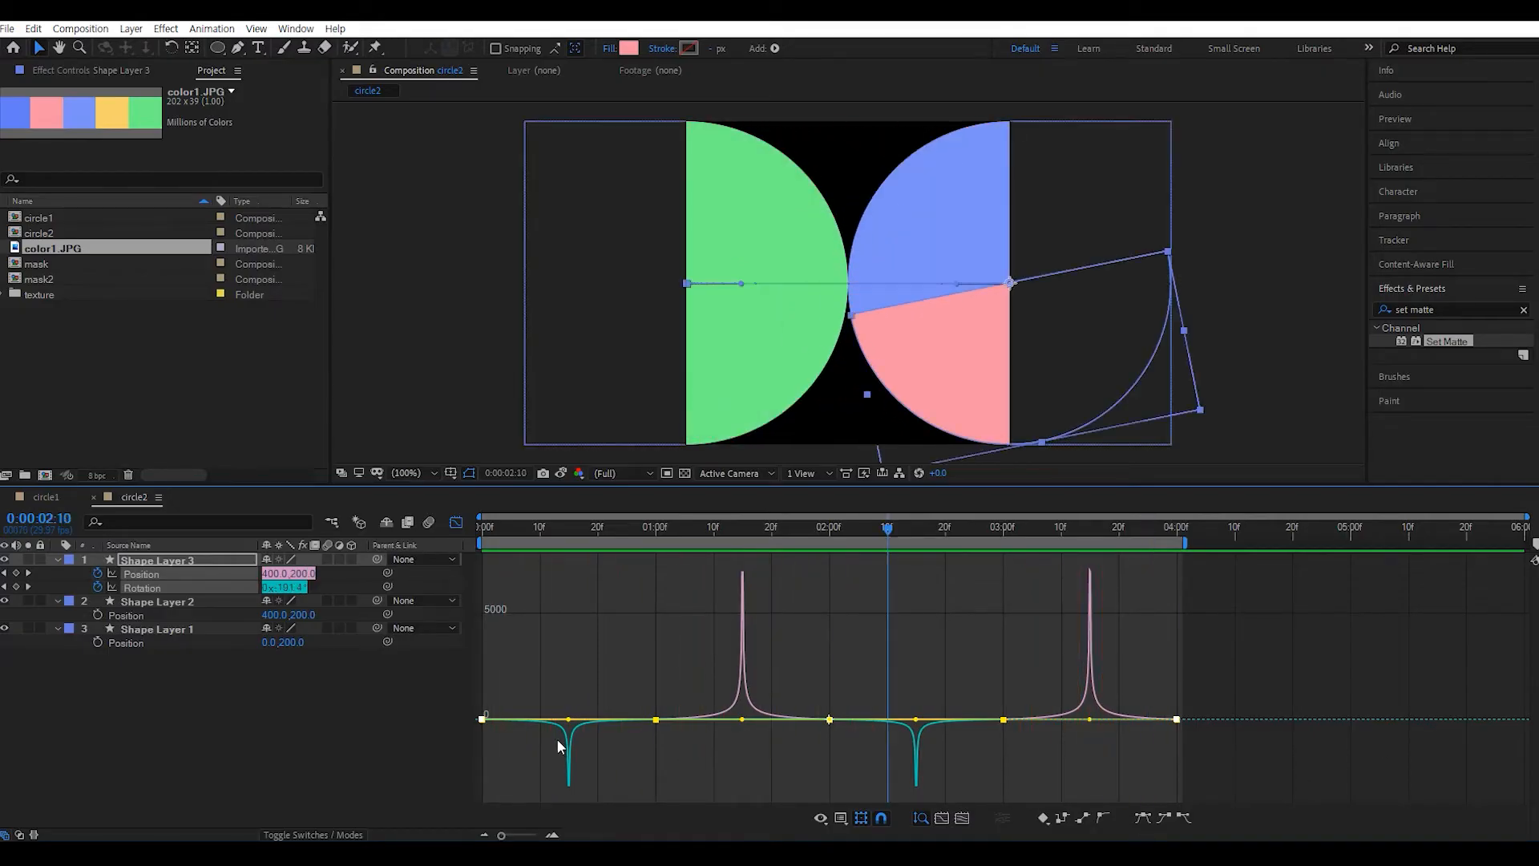
# - Add a frame-filling ellipse as a new shape layer in circle2 and fill it with the palette's yellow, F6D36B
pyautogui.click(154, 700)
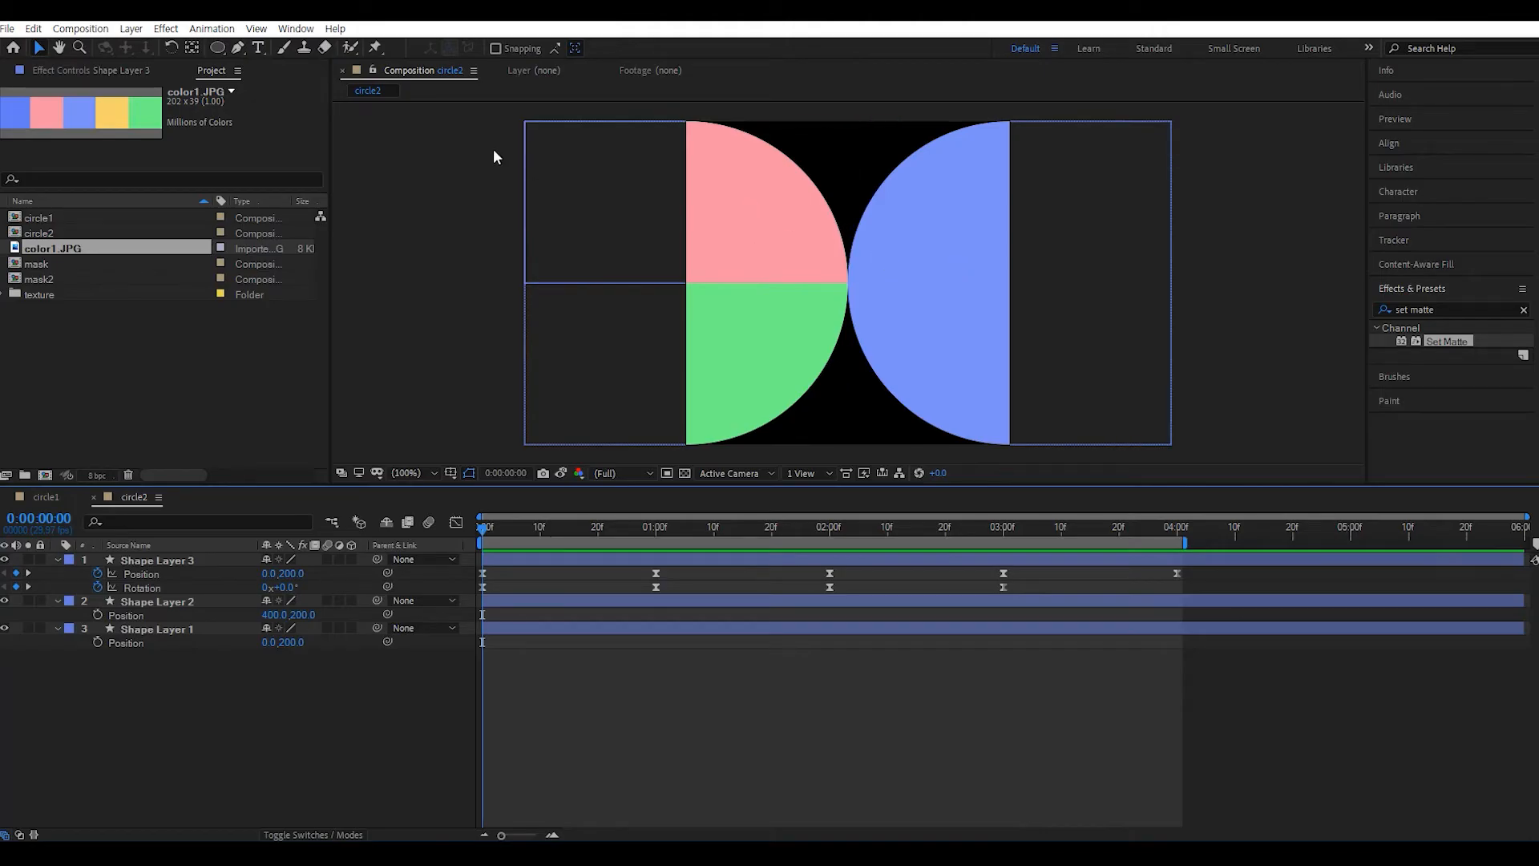
pyautogui.doubleClick(219, 45)
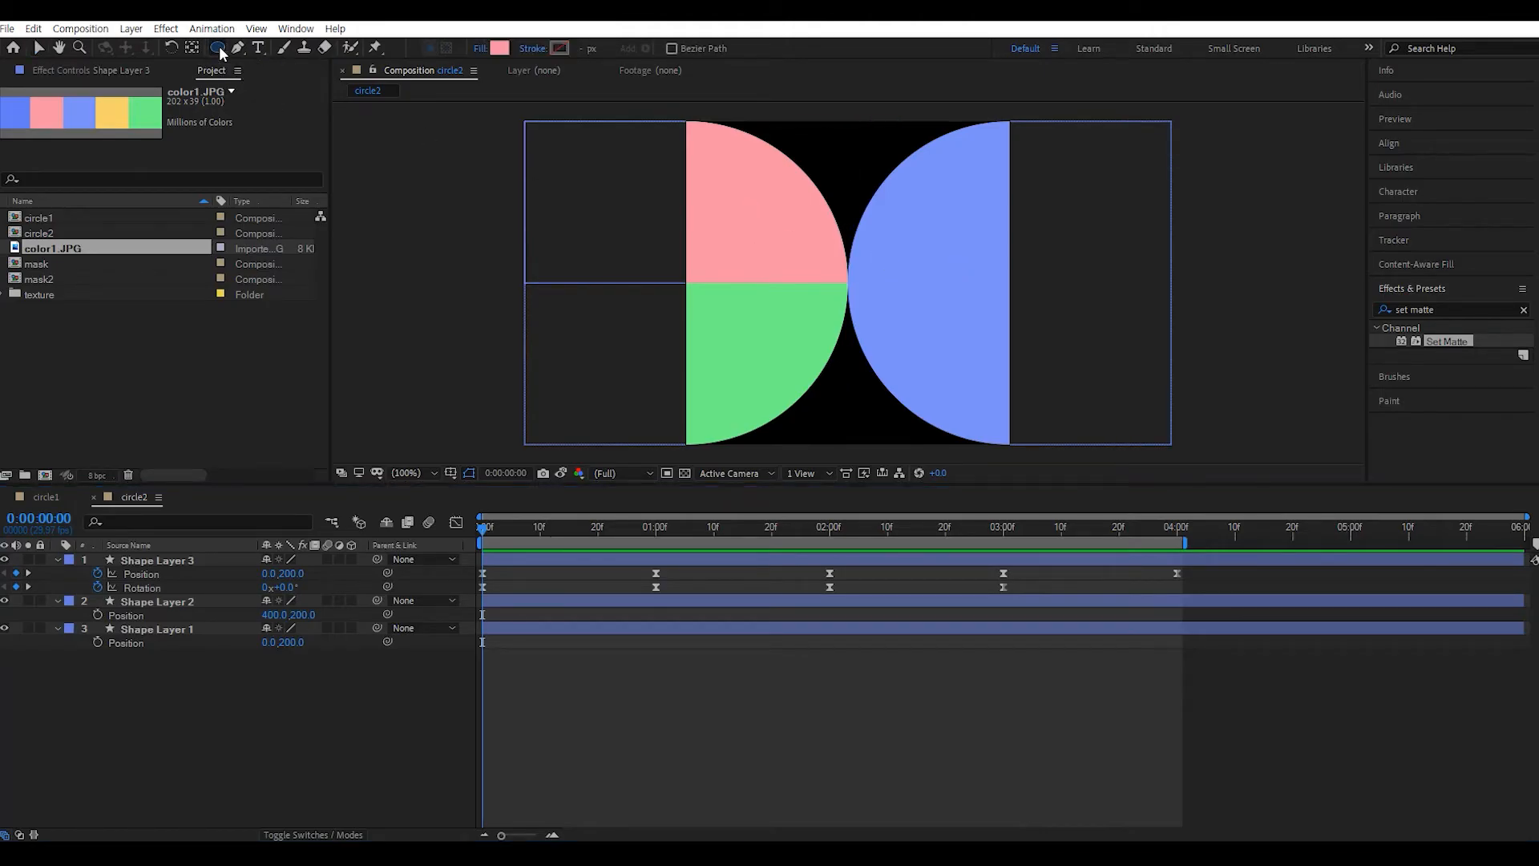
pyautogui.press('v')
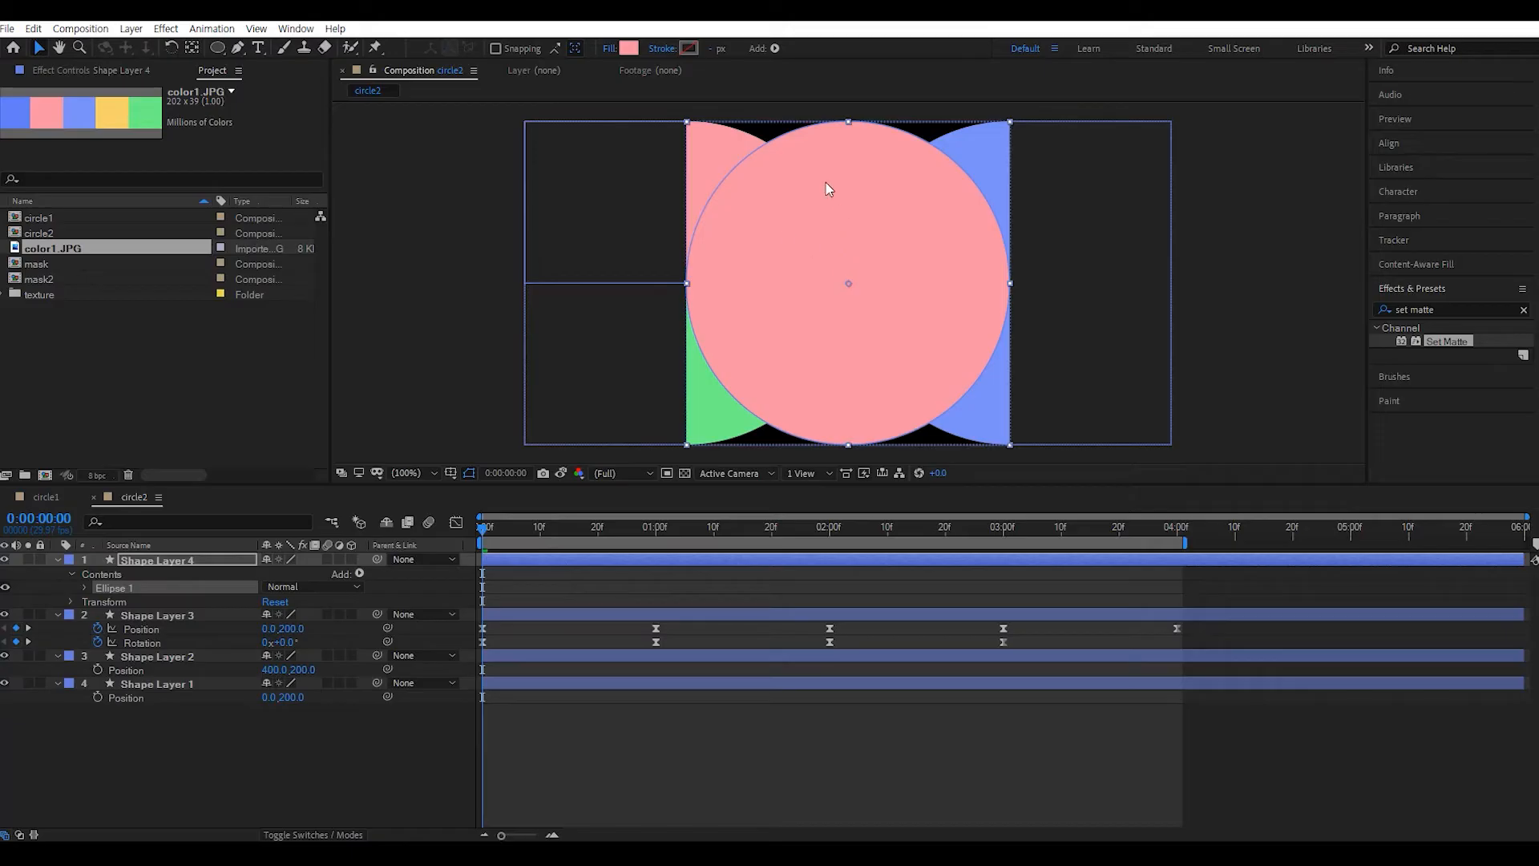
pyautogui.click(629, 49)
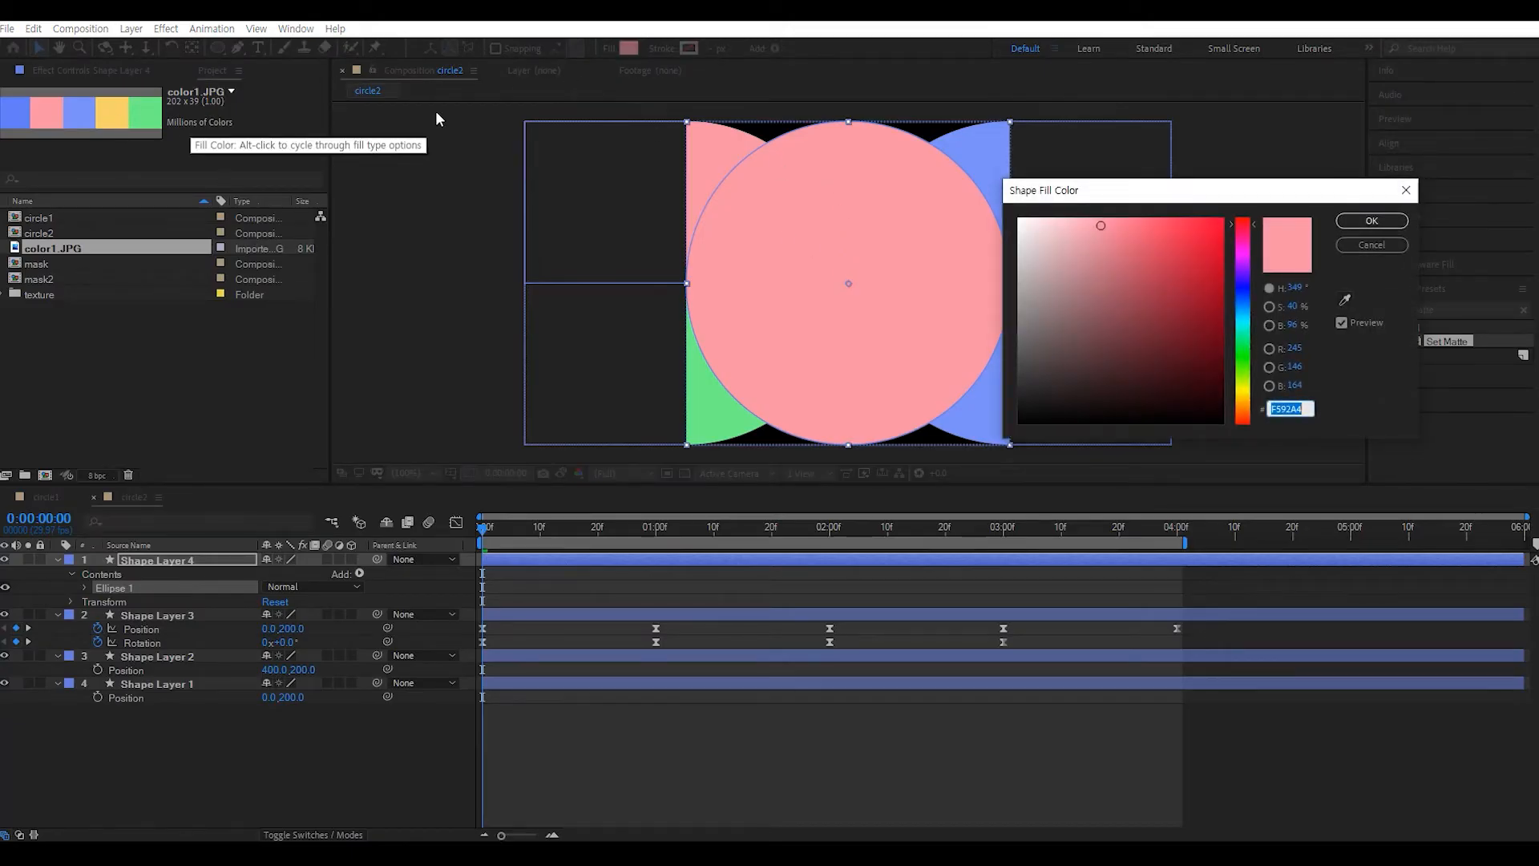
pyautogui.click(1345, 300)
pyautogui.click(122, 107)
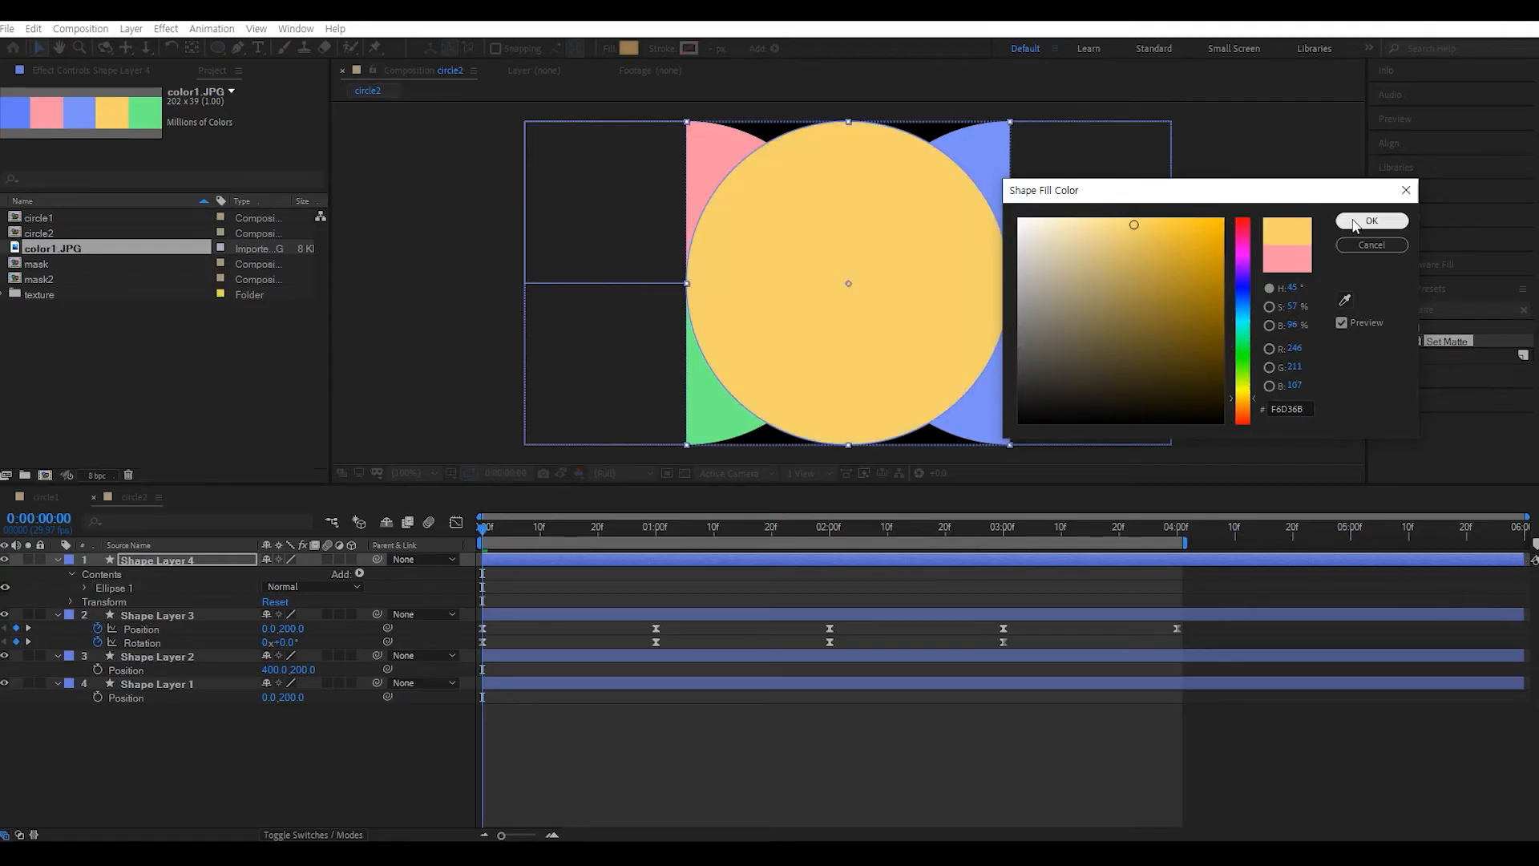
pyautogui.click(1372, 220)
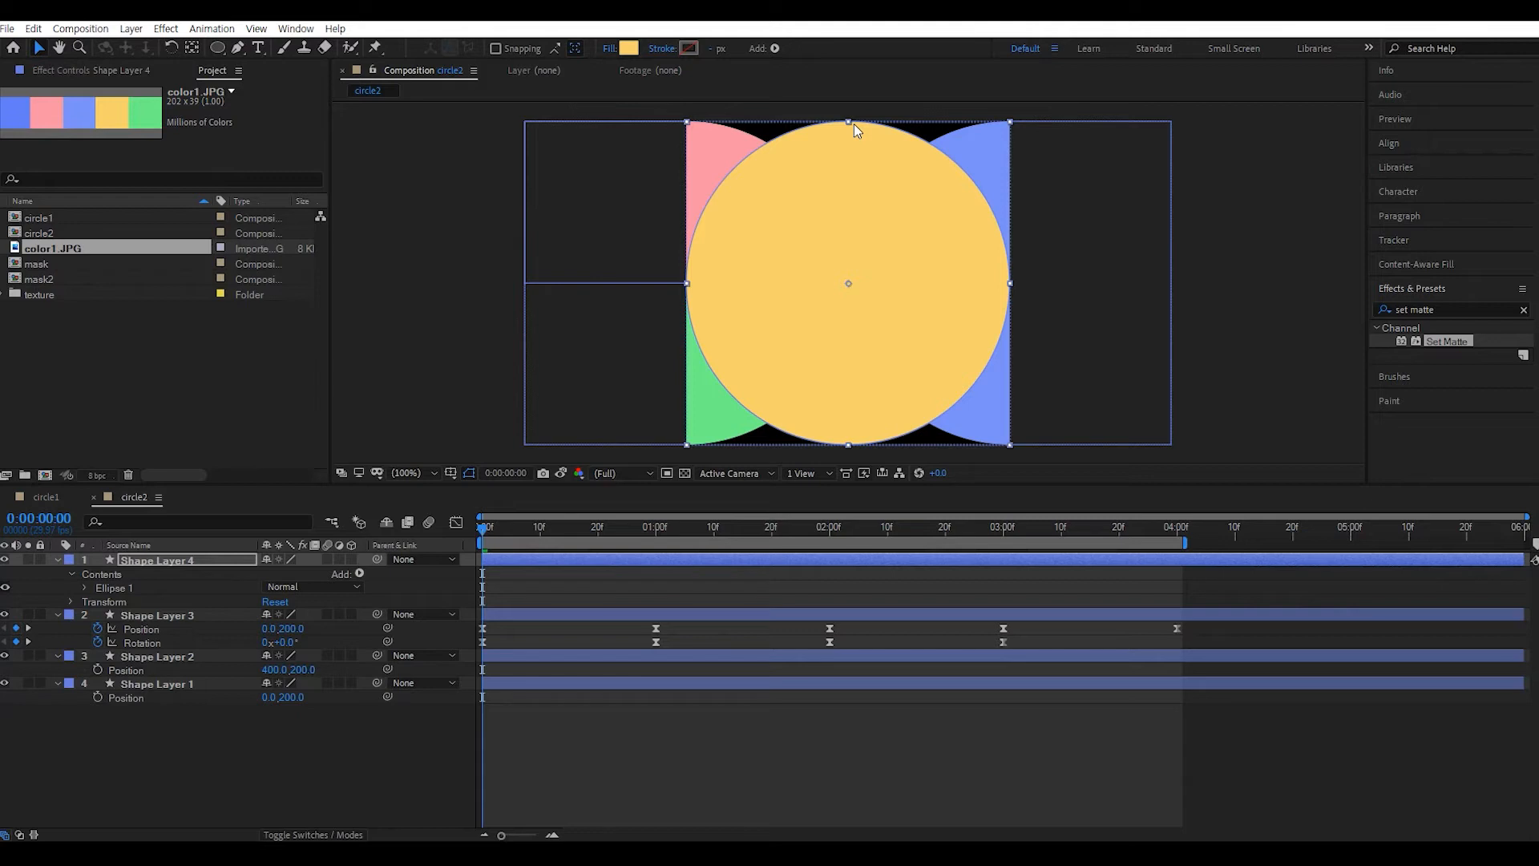
# - Convert the yellow circle's Ellipse Path 1 to a Bezier path
pyautogui.click(86, 588)
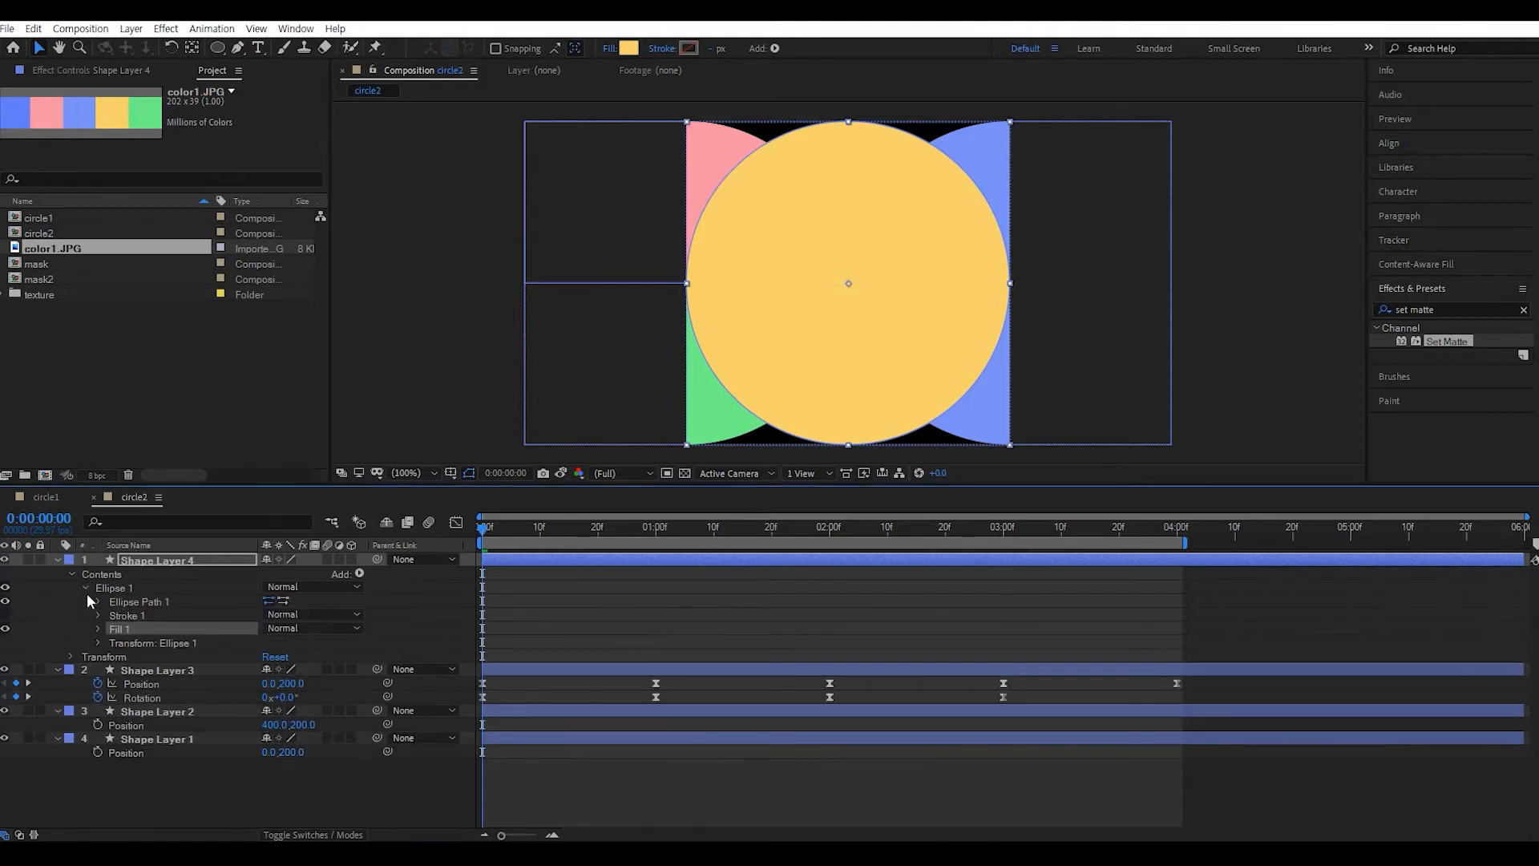
pyautogui.rightClick(136, 604)
pyautogui.click(237, 652)
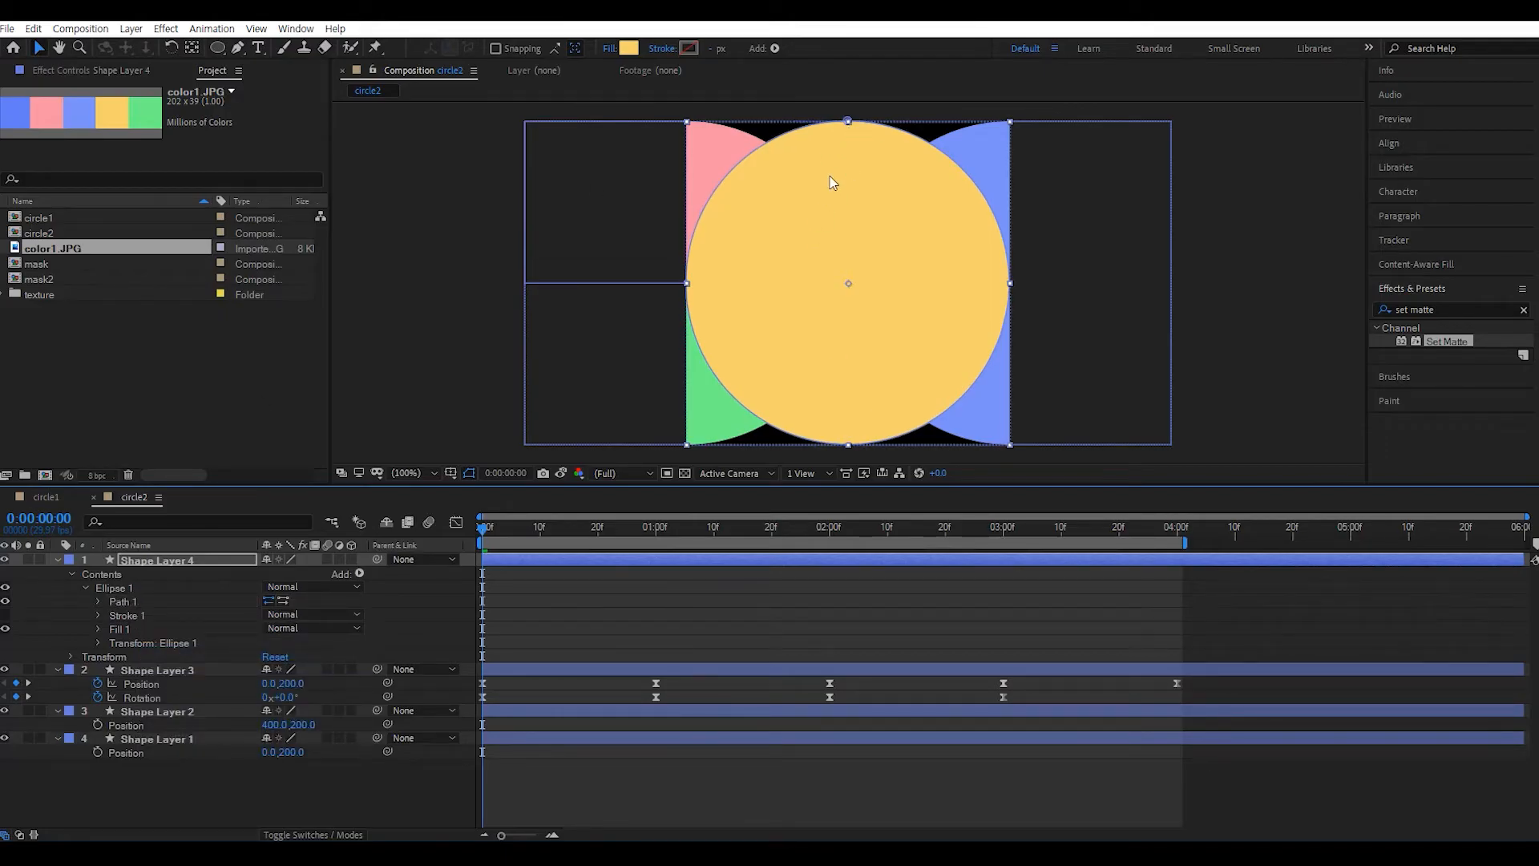
# - Reshape the yellow circle into a lower half circle by lowering its top vertex to the centre and collapsing the side vertices' upper handles
pyautogui.click(129, 603)
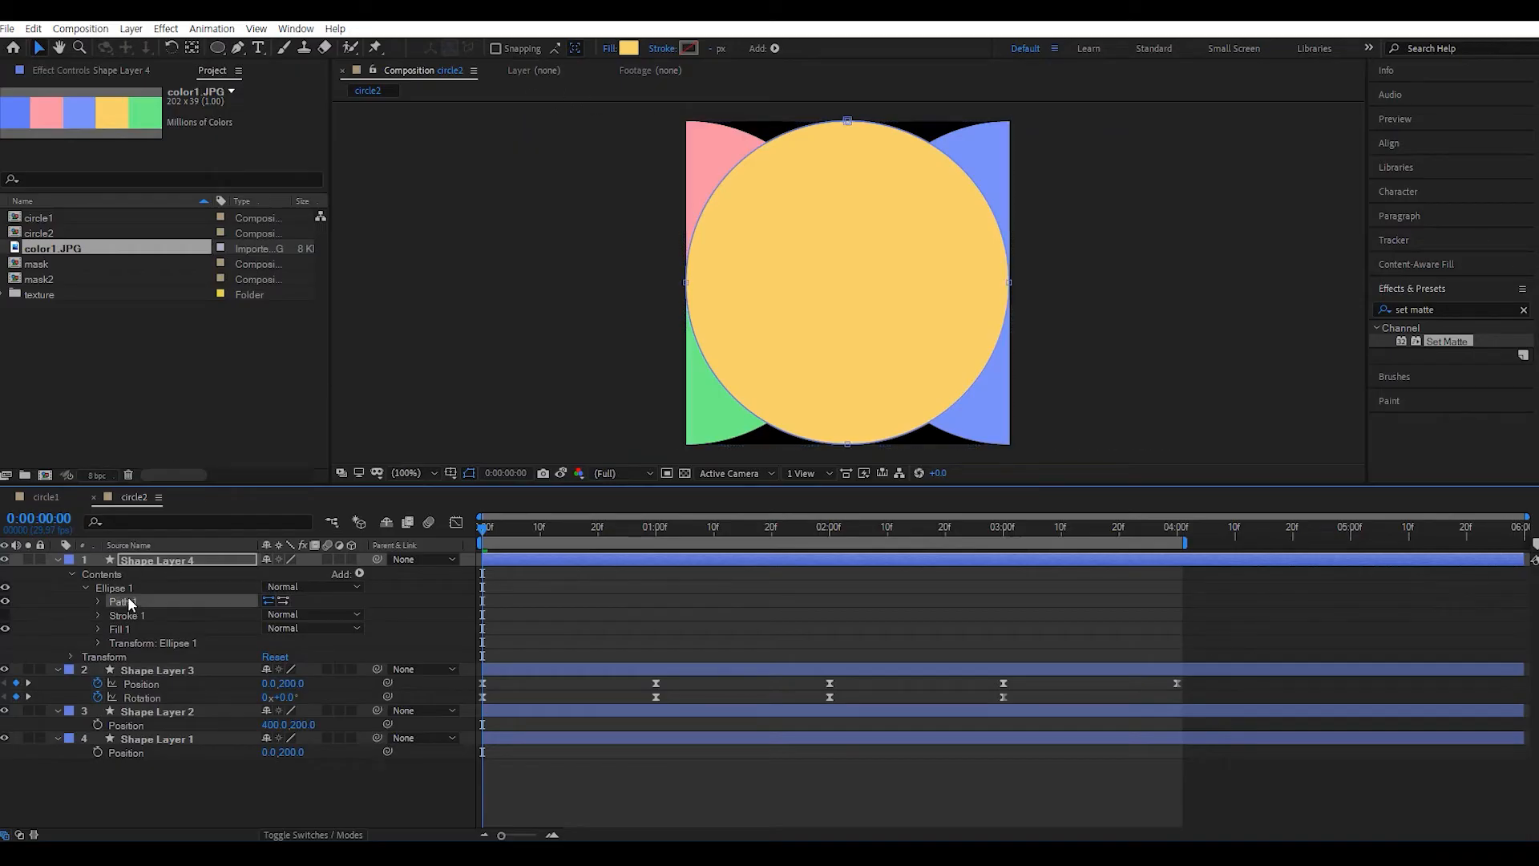
pyautogui.click(848, 121)
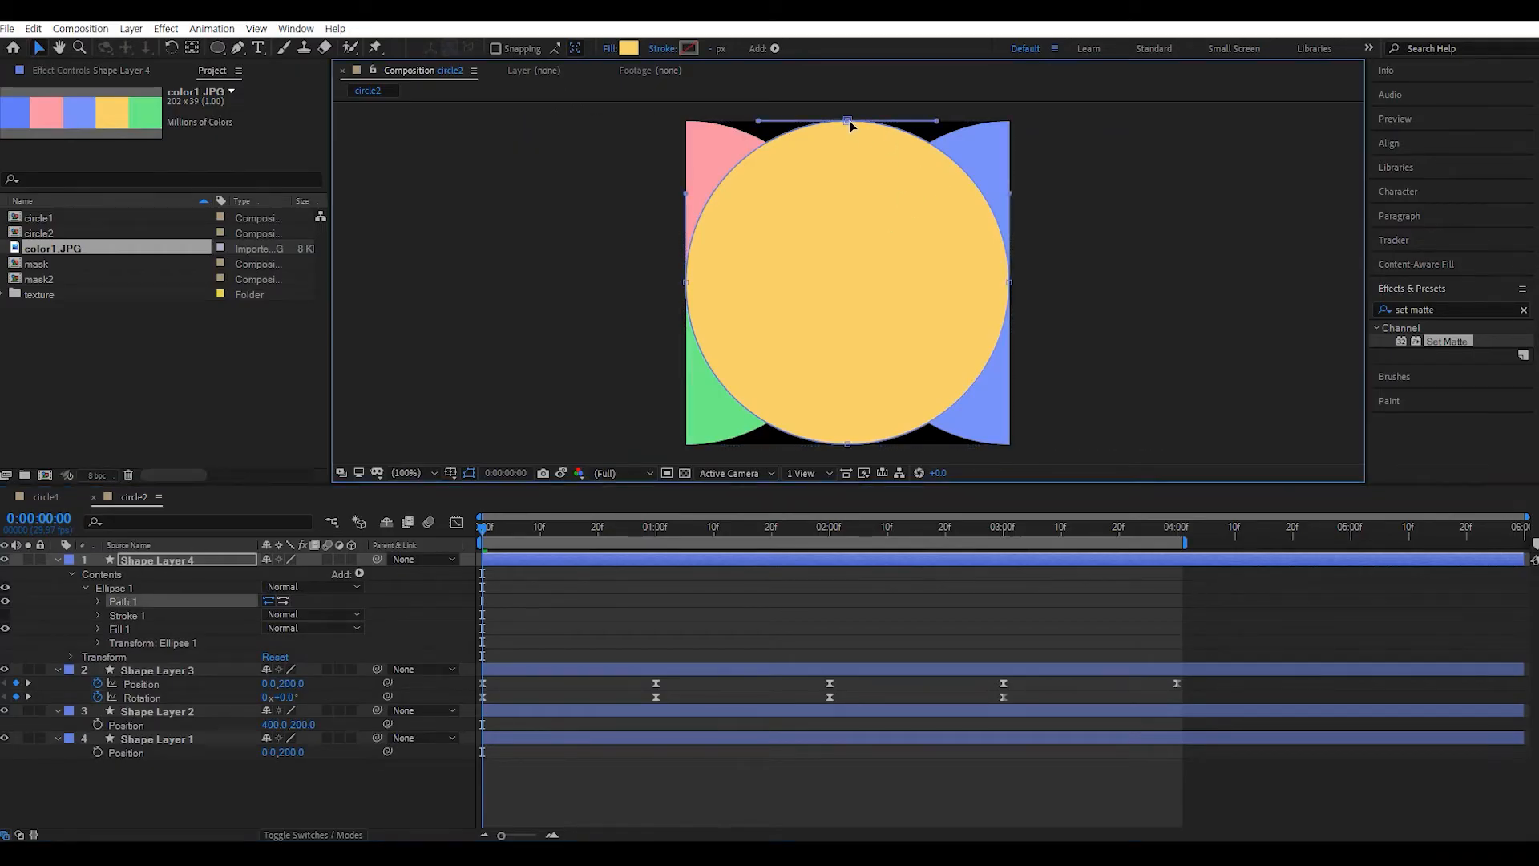
pyautogui.moveTo(849, 120); pyautogui.dragTo(848, 215)
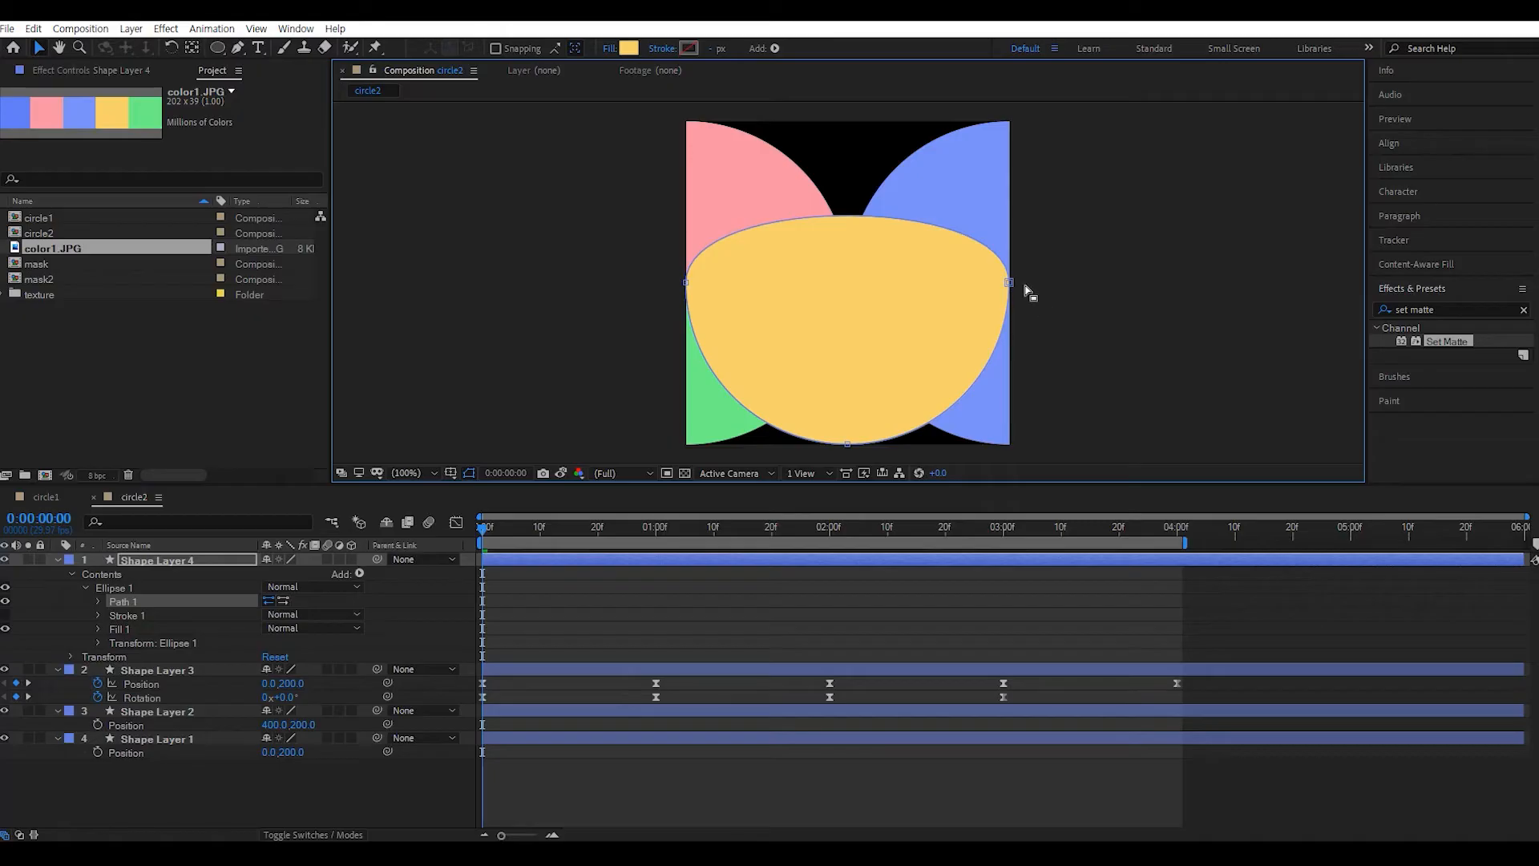
pyautogui.click(1010, 283)
pyautogui.moveTo(1012, 198); pyautogui.dragTo(1009, 281)
pyautogui.click(687, 284)
pyautogui.moveTo(687, 193); pyautogui.dragTo(687, 278)
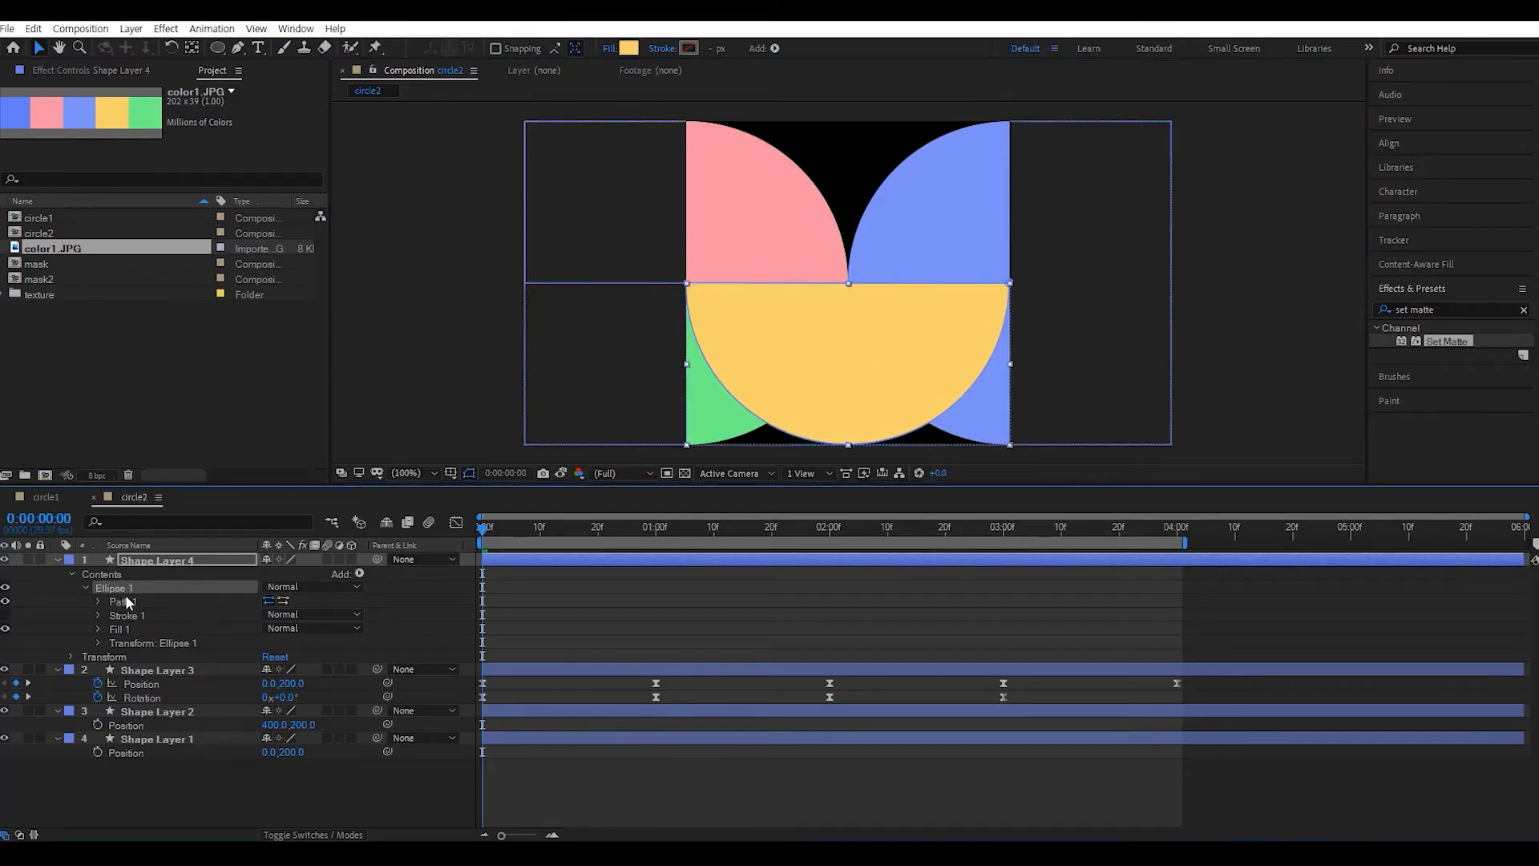
# - Set Shape Layer 4's X position to 400 and start Position and Rotation keyframes at the beginning of the timeline
pyautogui.click(71, 657)
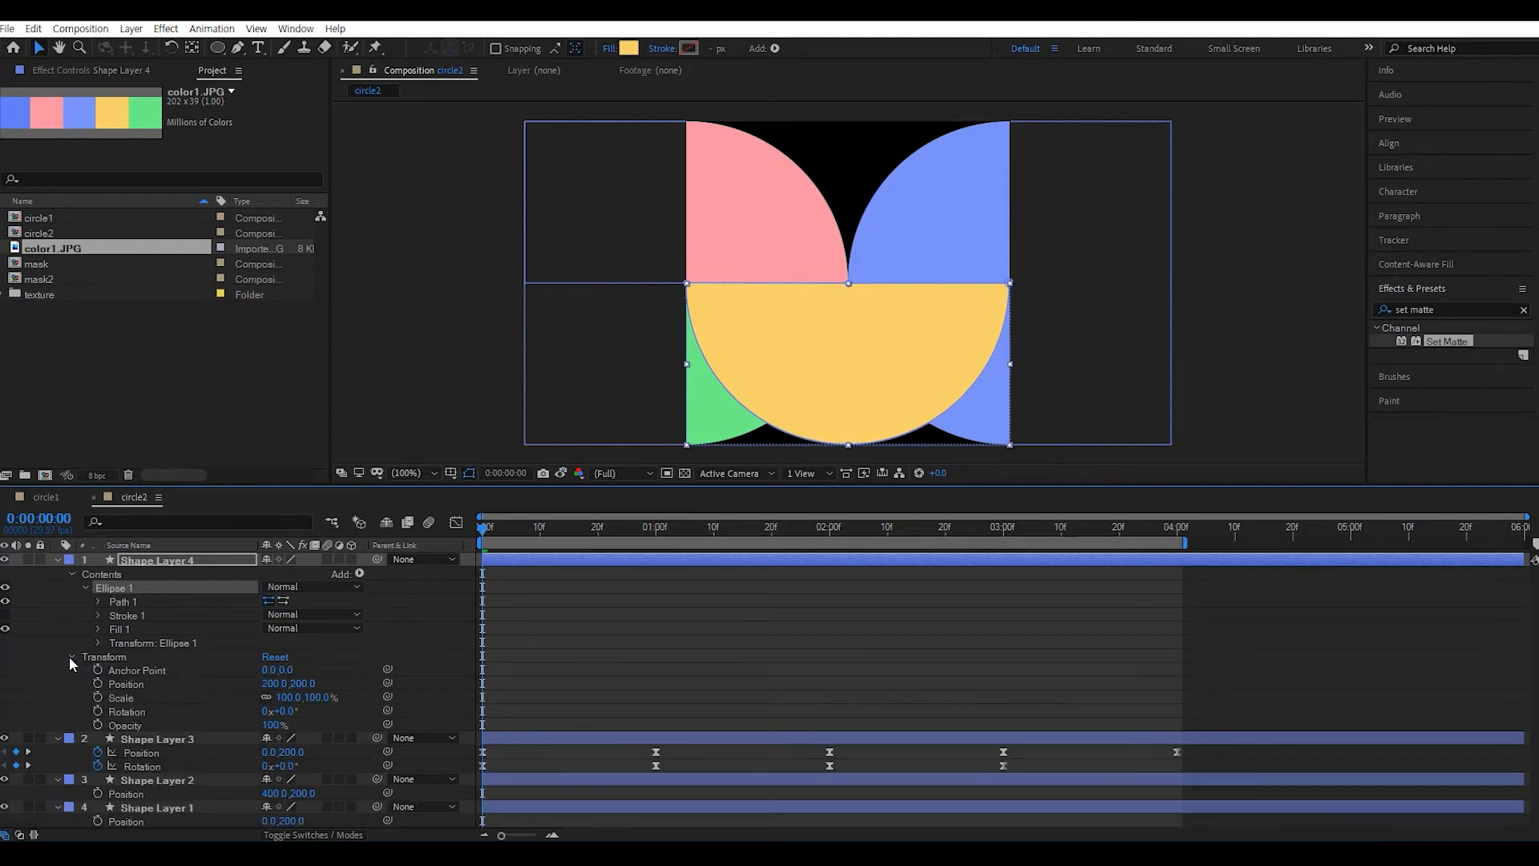
pyautogui.click(146, 559)
pyautogui.press('p')
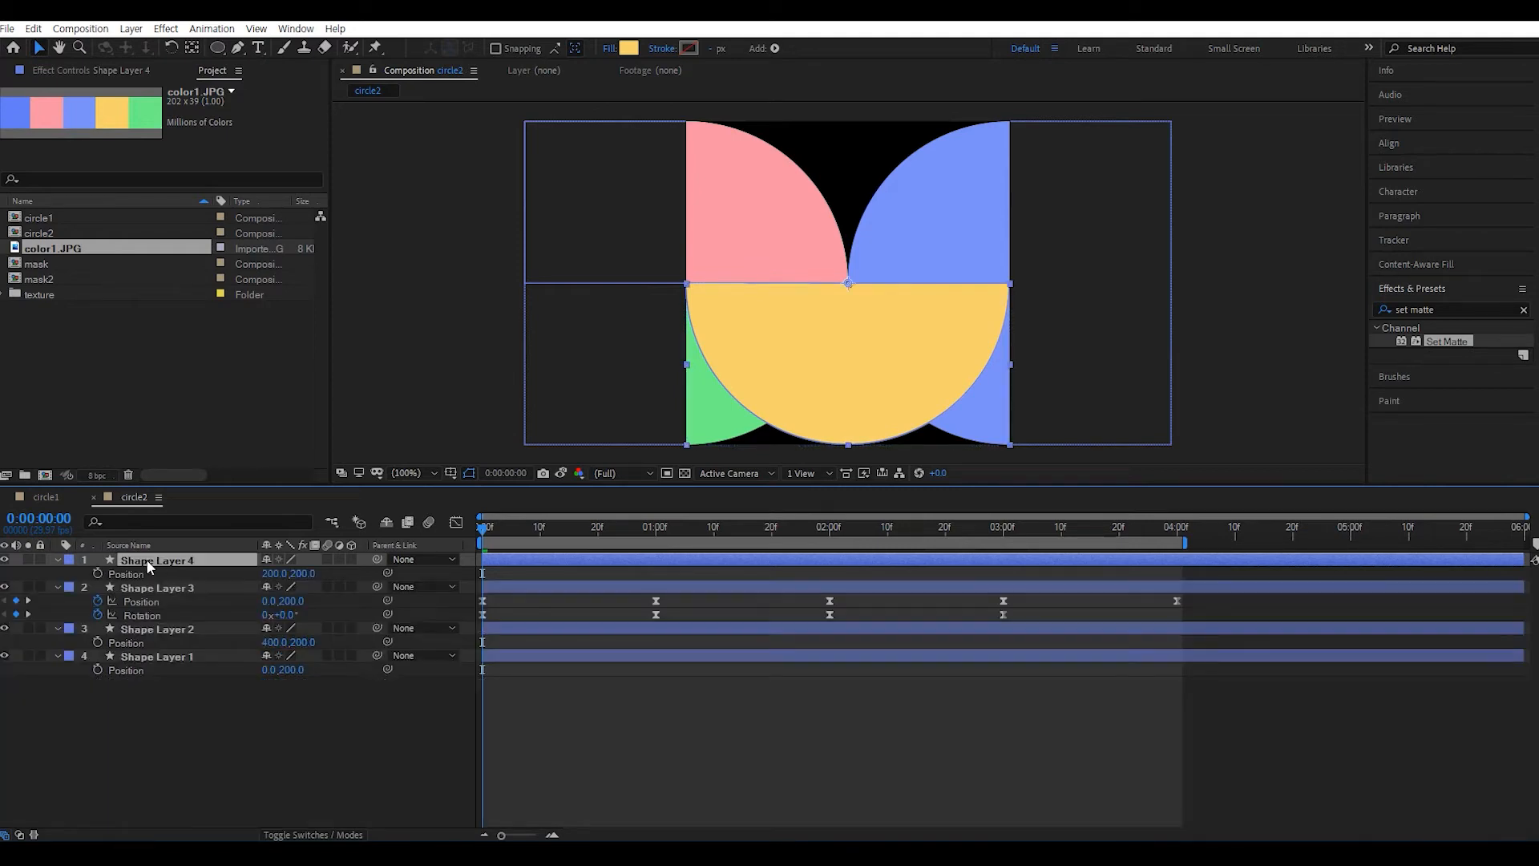
pyautogui.hotkey('shift', 'r')
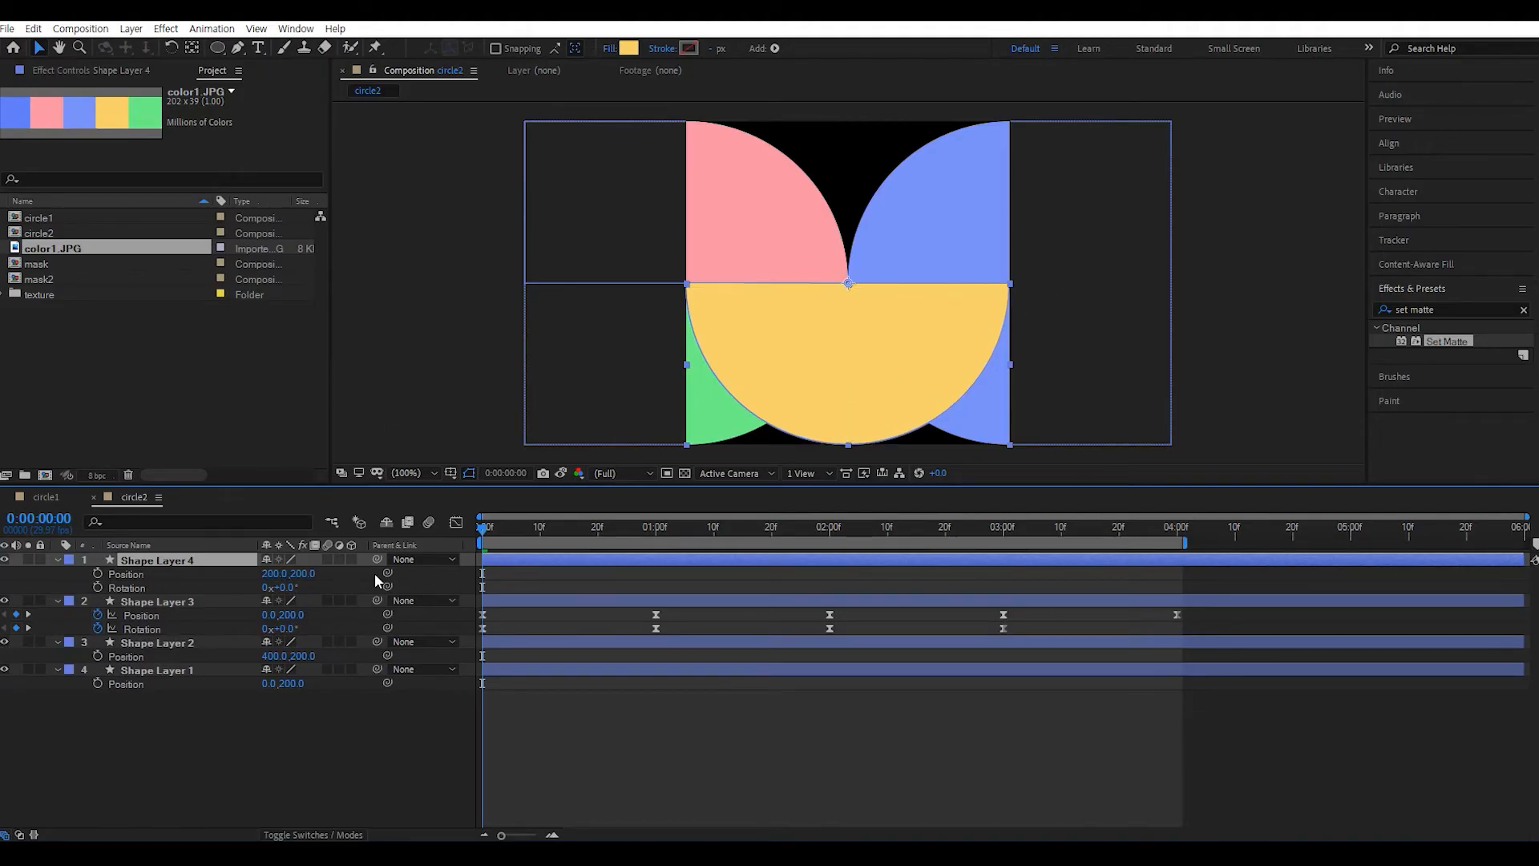
pyautogui.click(276, 574)
pyautogui.write('400')
pyautogui.press('Return')
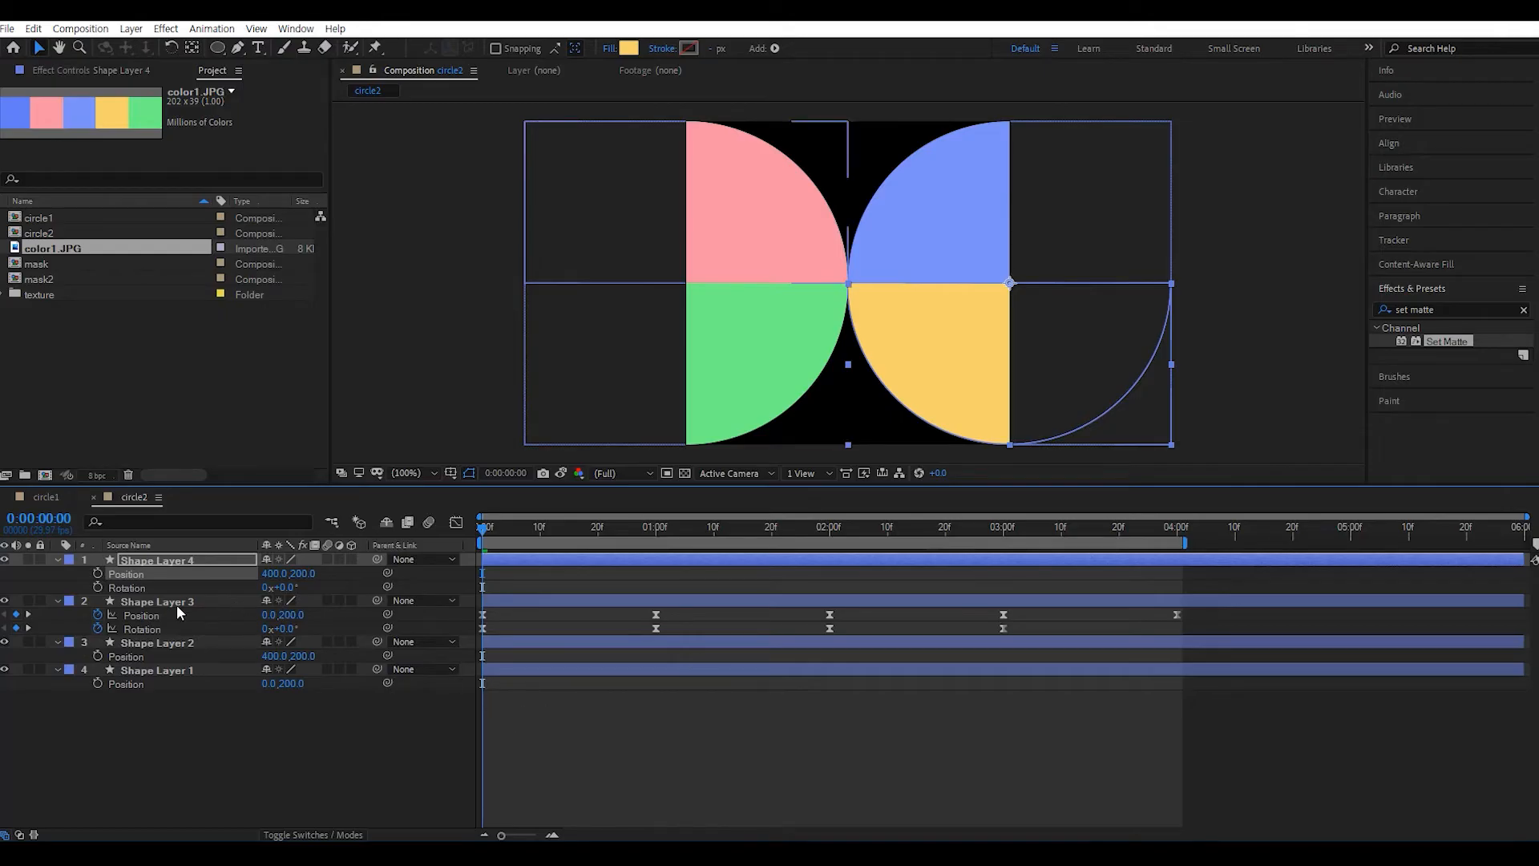
pyautogui.click(97, 574)
pyautogui.click(98, 588)
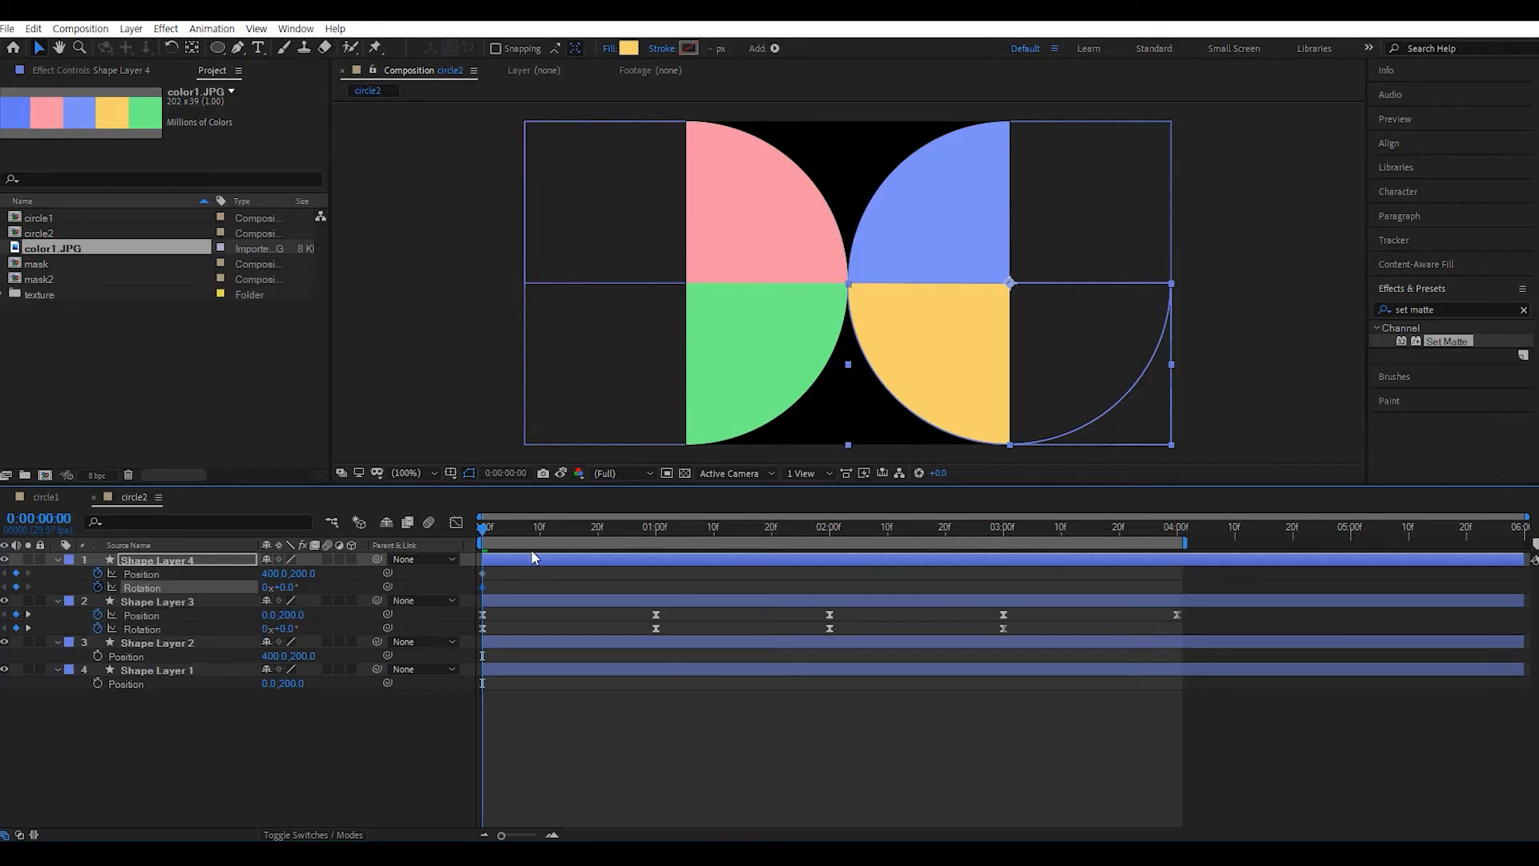
# - At the one-second mark, rotate Shape Layer 4 to -180° and add a Position keyframe holding its place
pyautogui.click(654, 528)
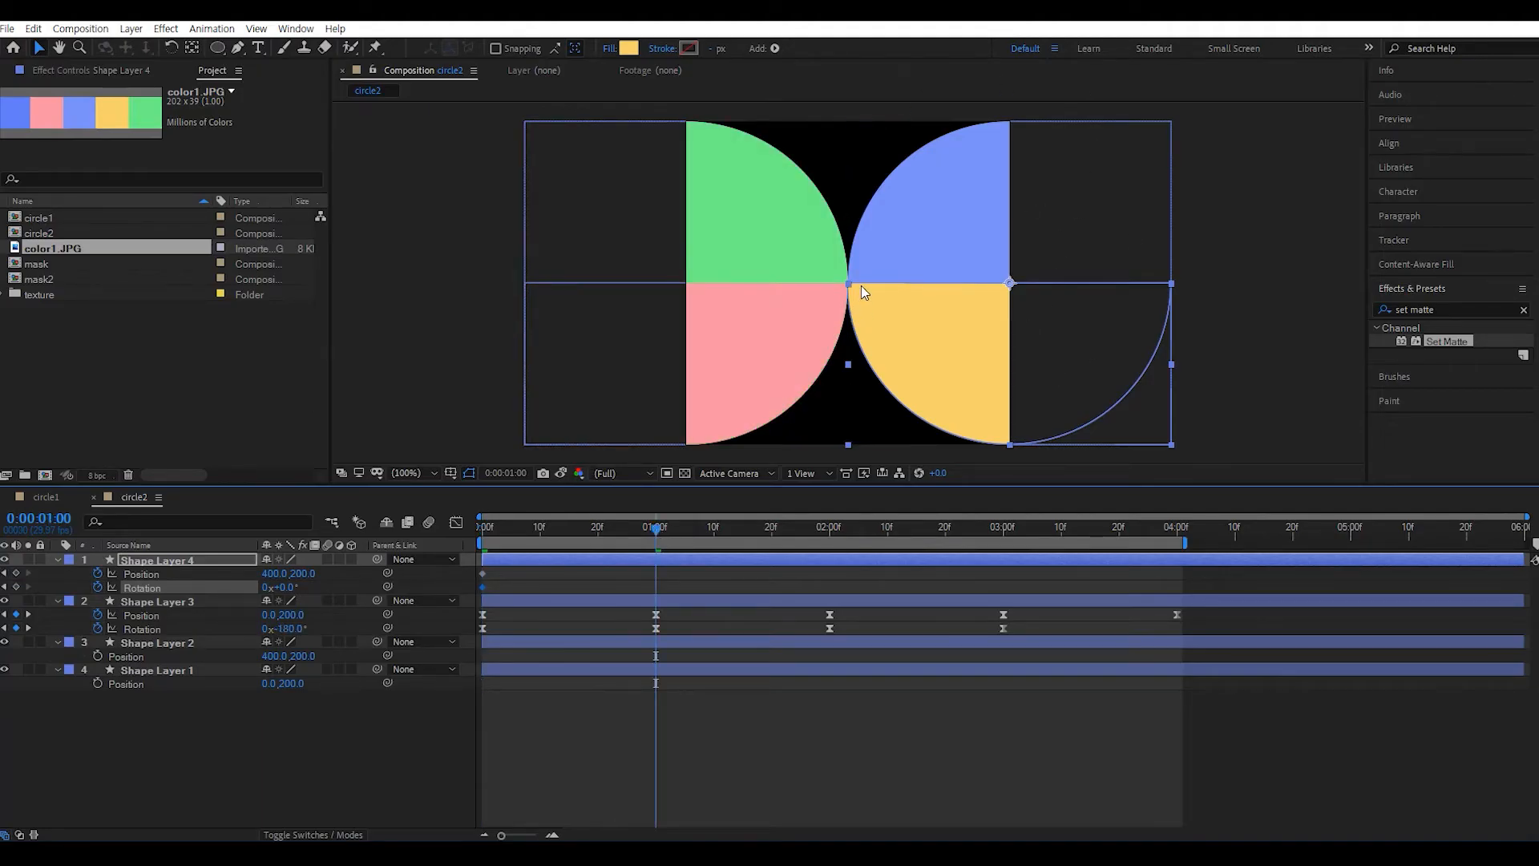
pyautogui.moveTo(287, 588); pyautogui.dragTo(138, 587)
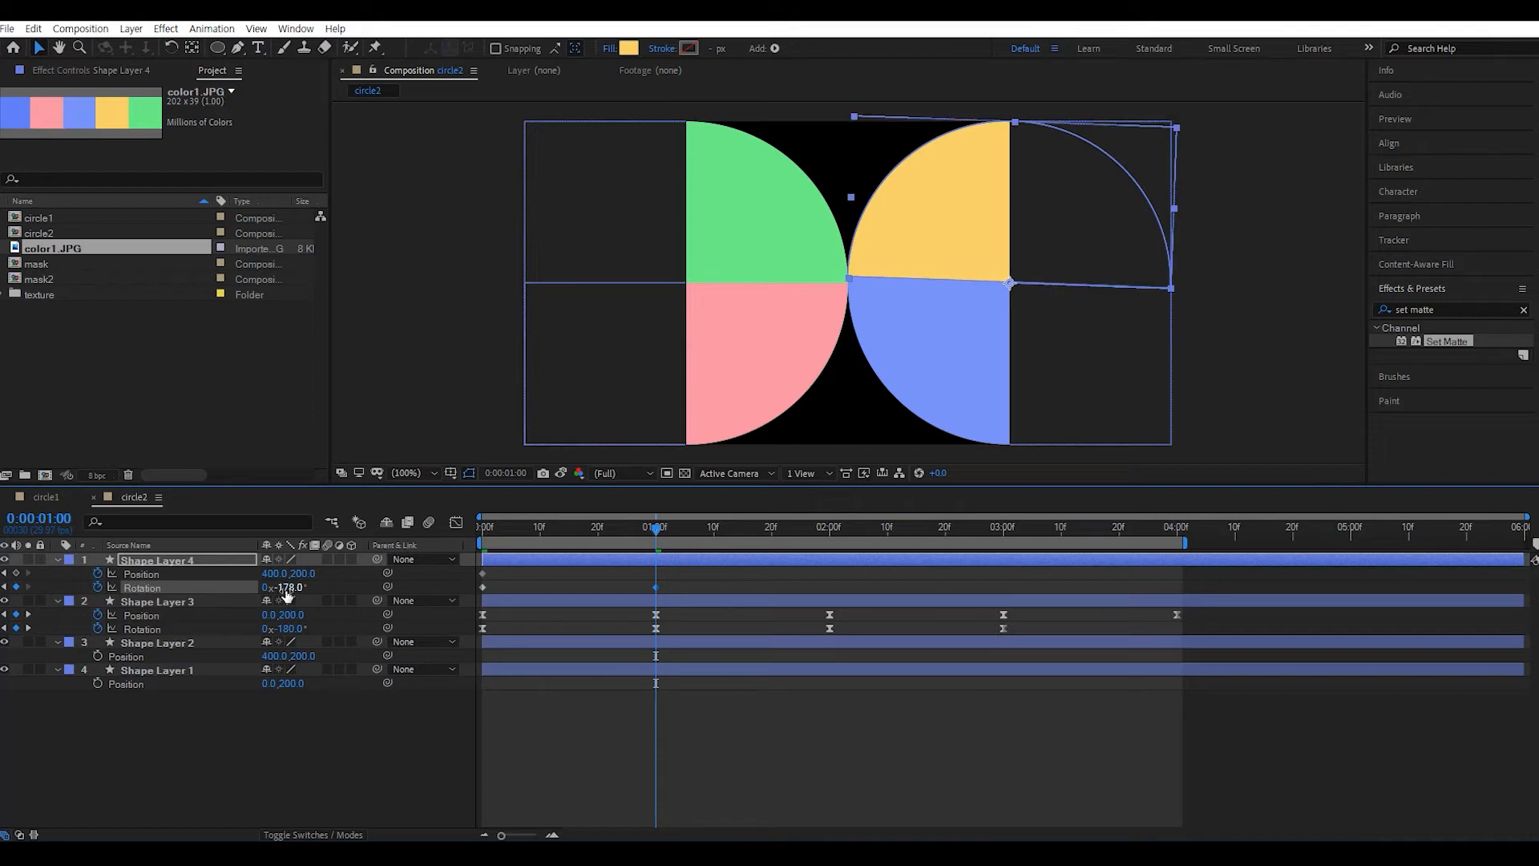
pyautogui.click(287, 587)
pyautogui.write('-180')
pyautogui.press('Return')
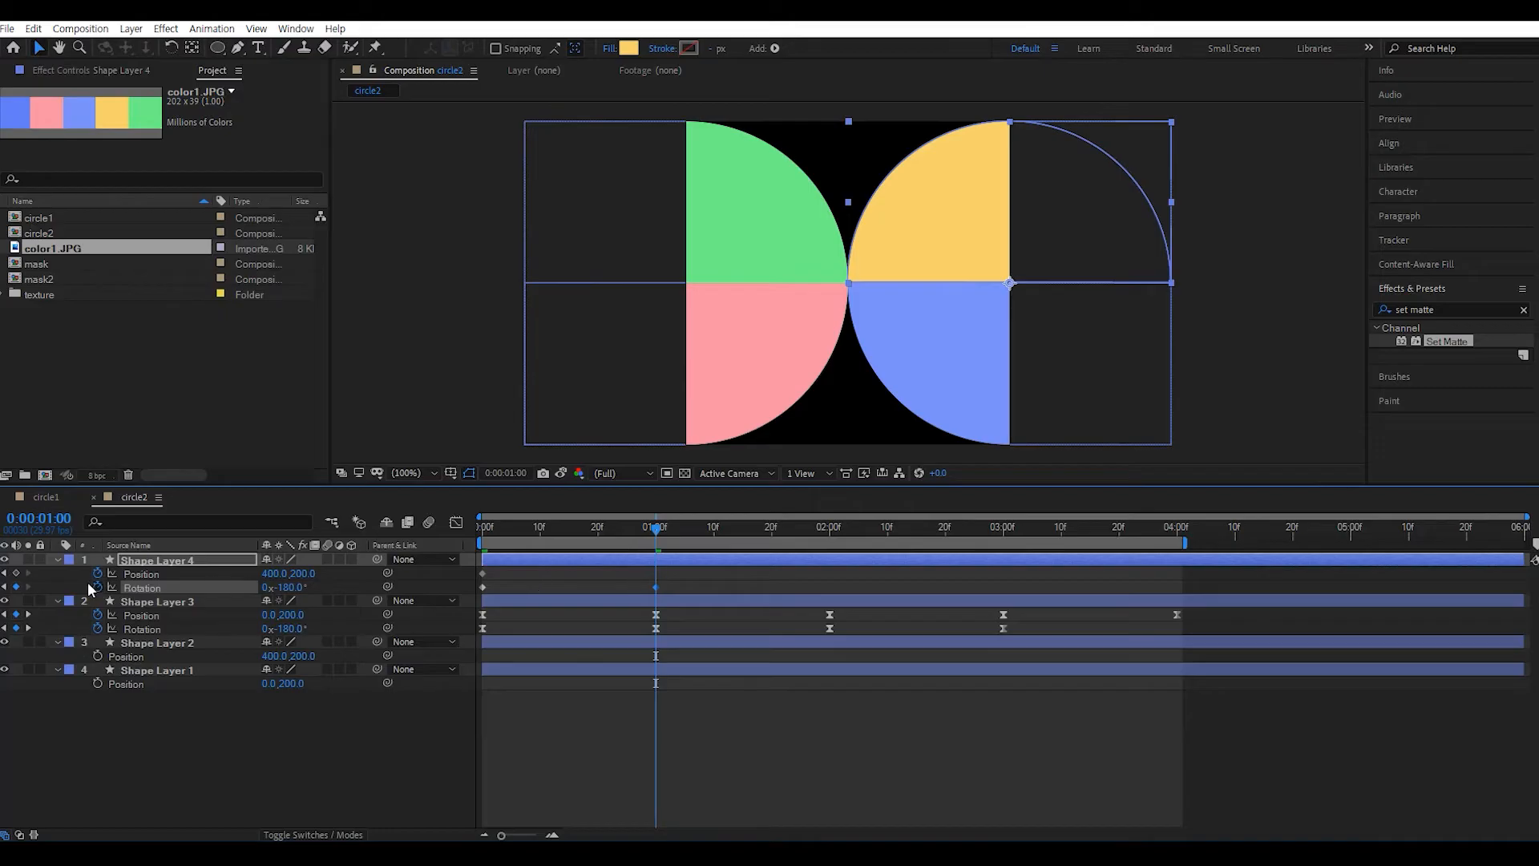
pyautogui.click(17, 573)
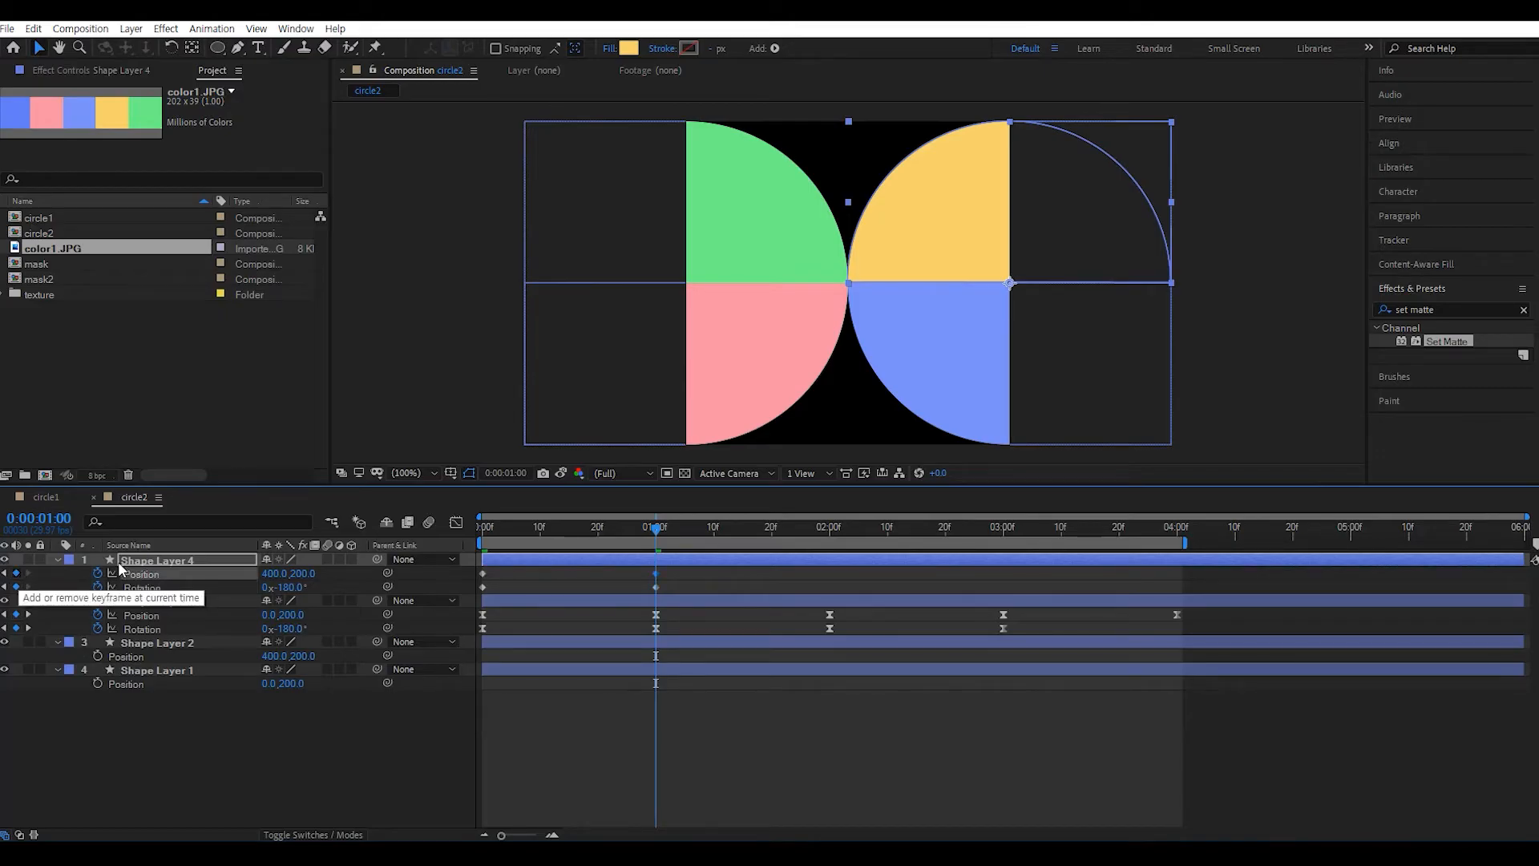
# - At the two-second mark, set Shape Layer 4's X position to 0 and add a Rotation keyframe holding its angle
pyautogui.click(828, 544)
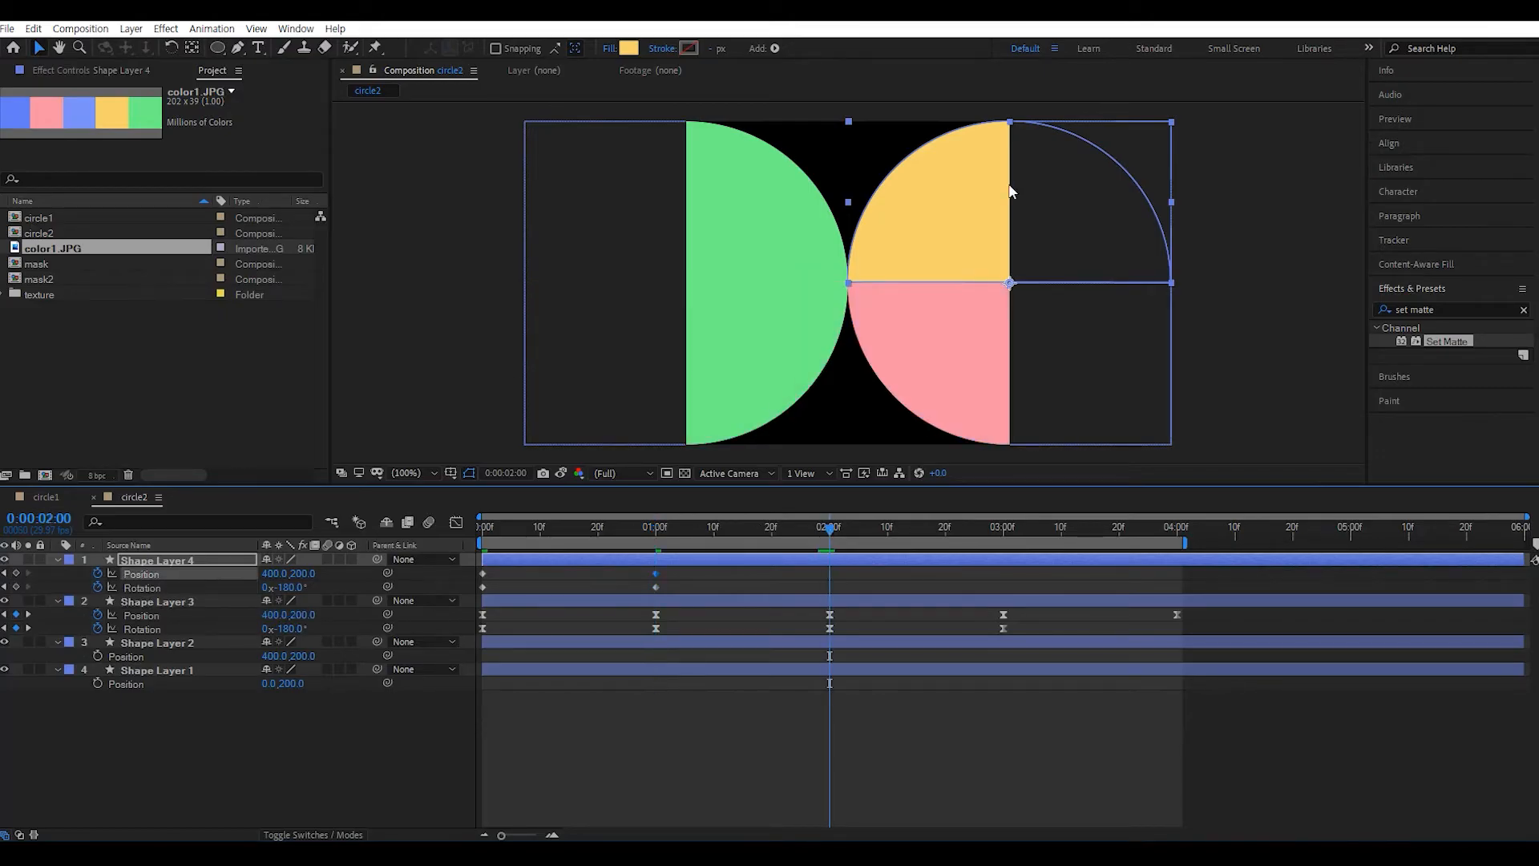
pyautogui.click(273, 573)
pyautogui.write('0')
pyautogui.press('Return')
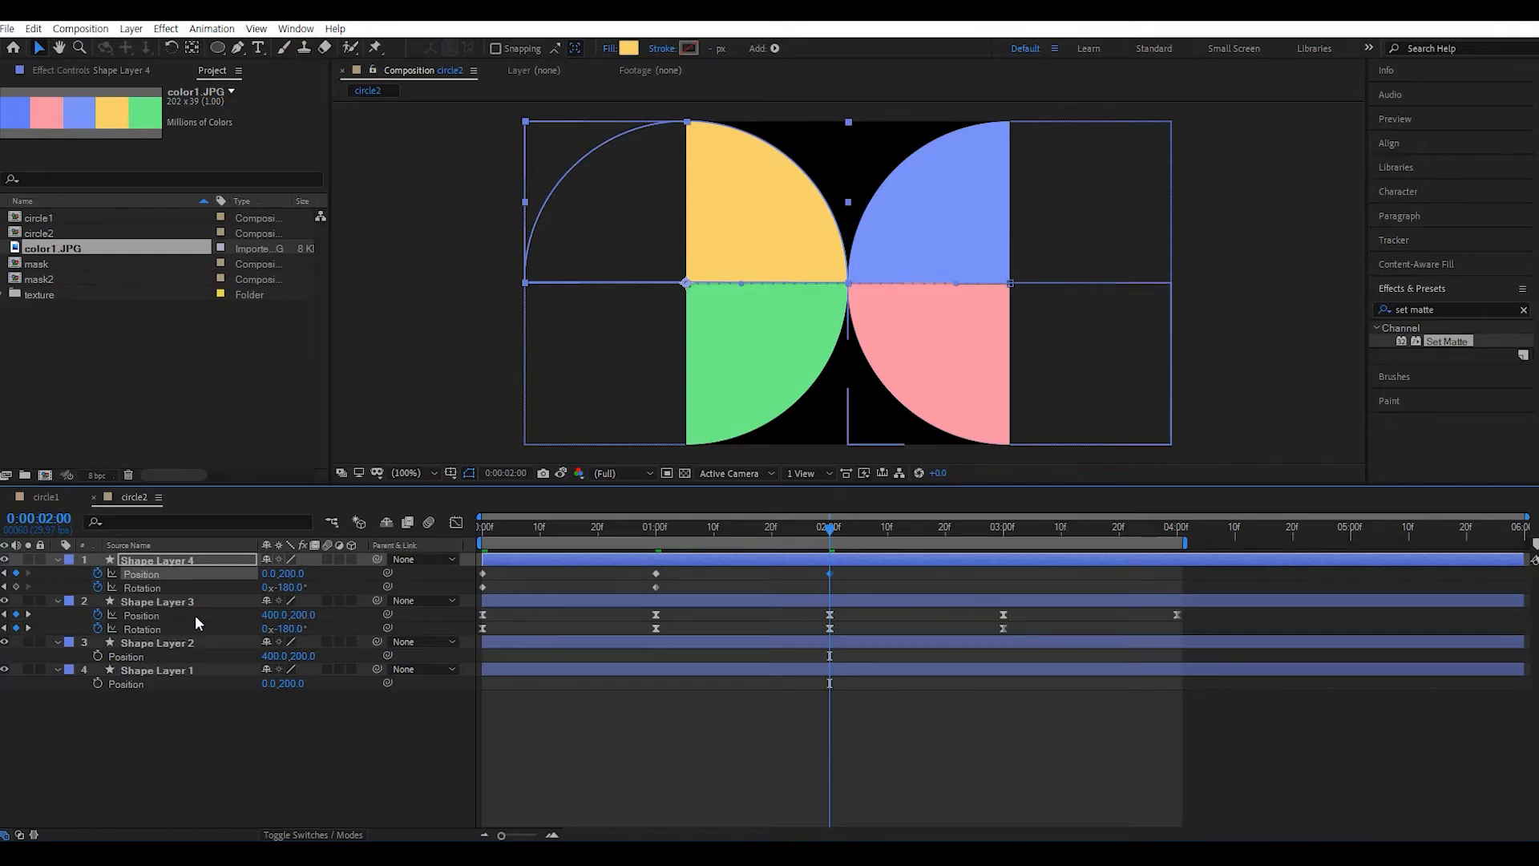
pyautogui.click(16, 588)
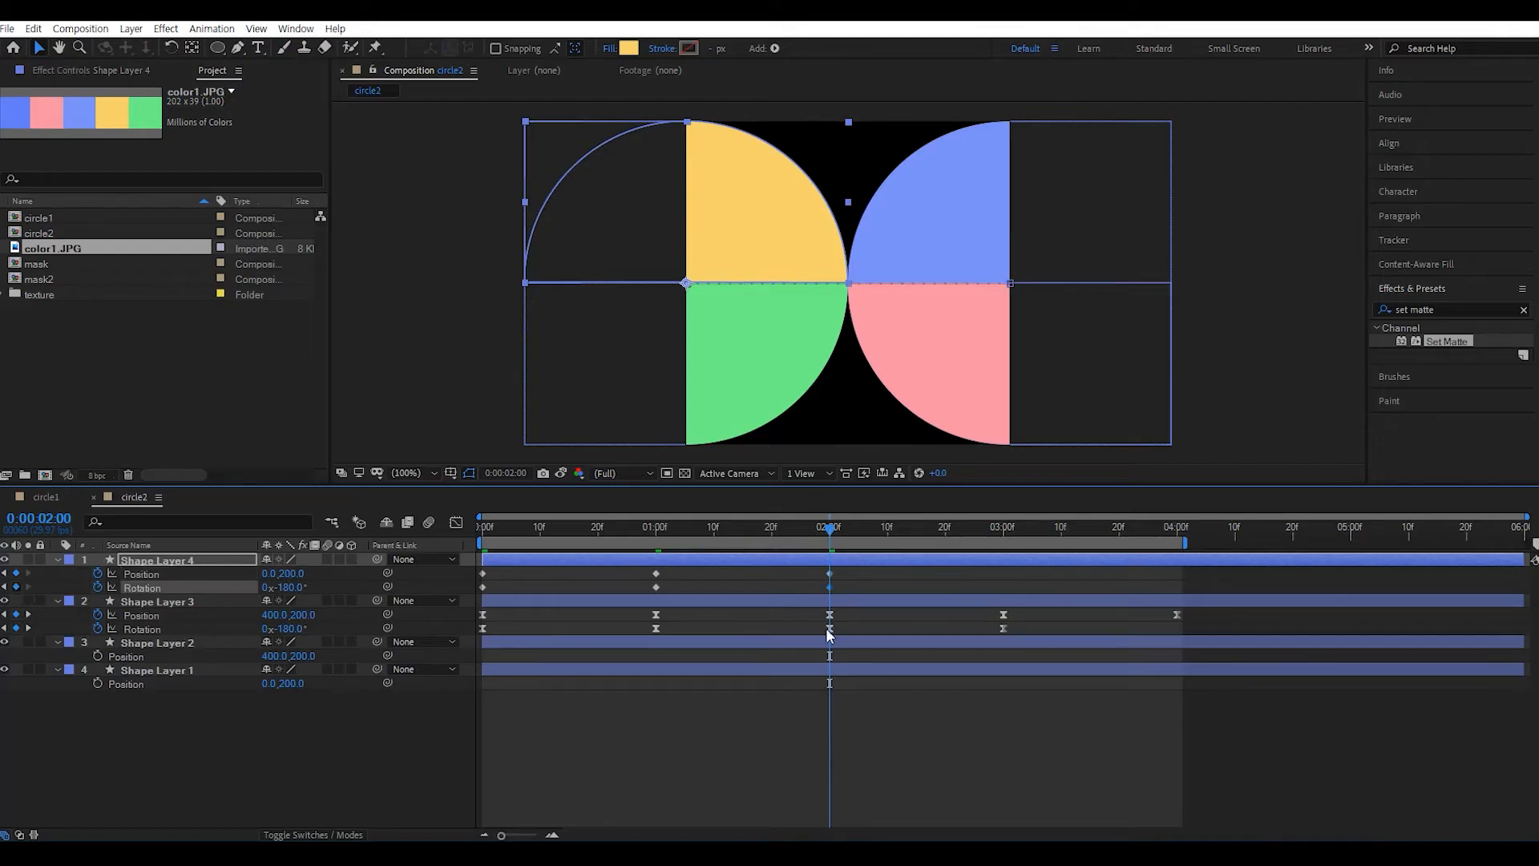
# - At the three-second mark, rotate Shape Layer 4 to -1x+0.0° and add a Position keyframe holding its place
pyautogui.click(1004, 537)
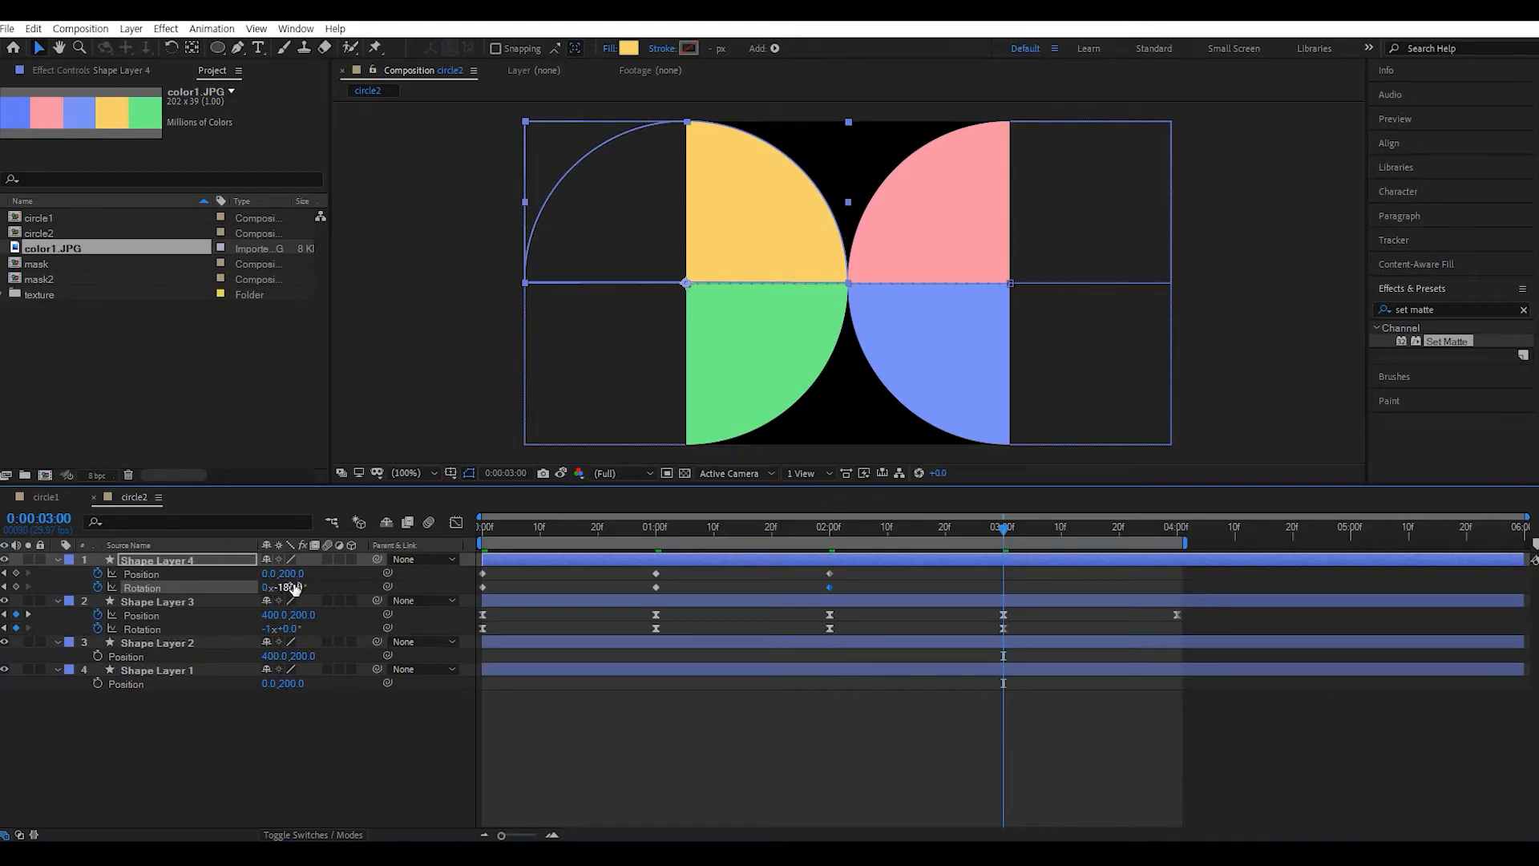
pyautogui.moveTo(295, 590); pyautogui.dragTo(157, 594)
pyautogui.click(289, 586)
pyautogui.write('-360')
pyautogui.press('Return')
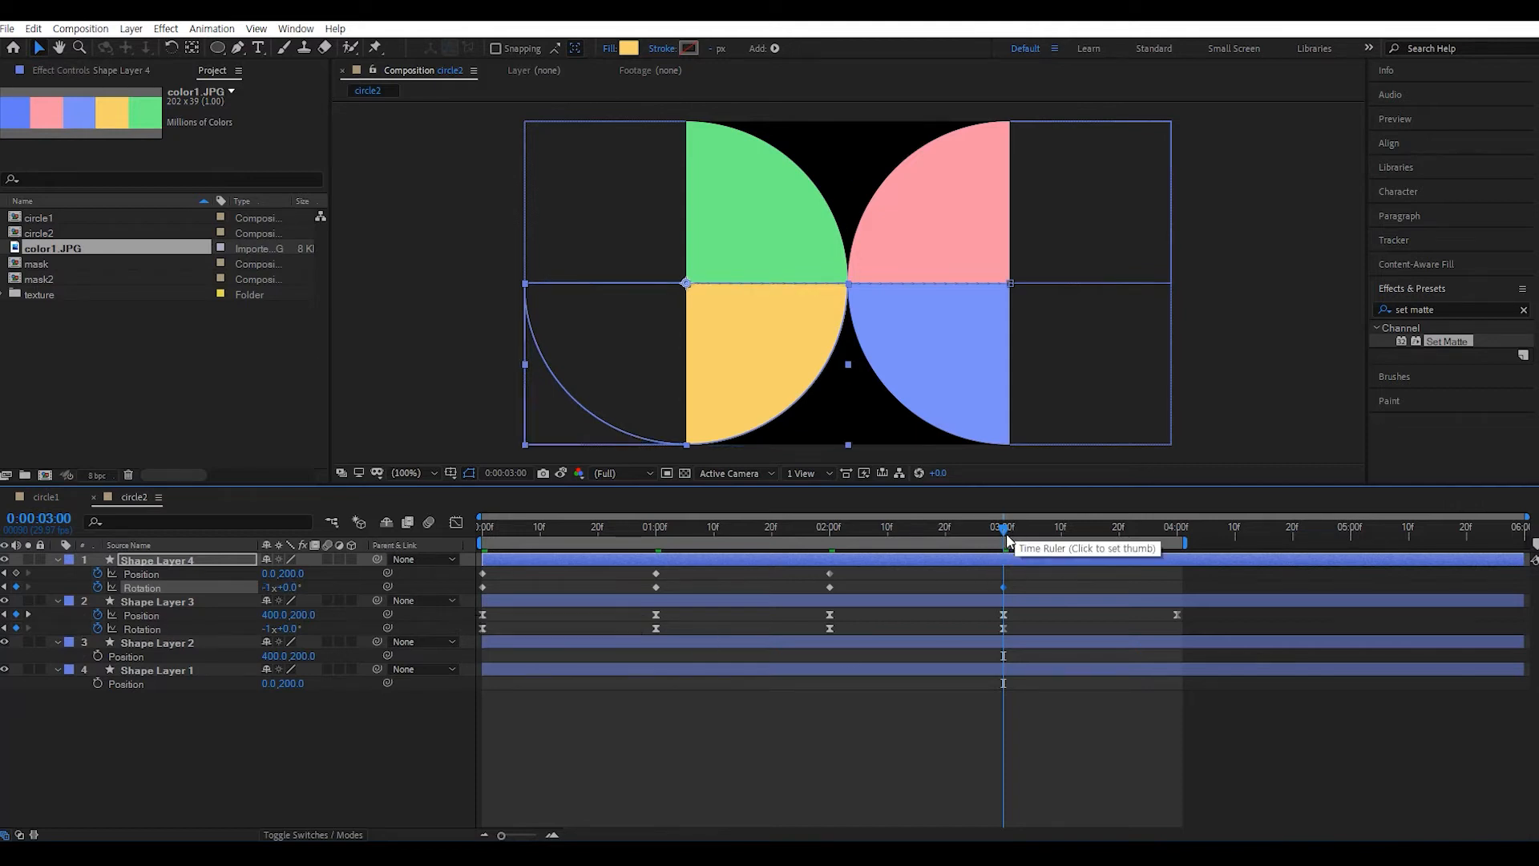
pyautogui.click(17, 573)
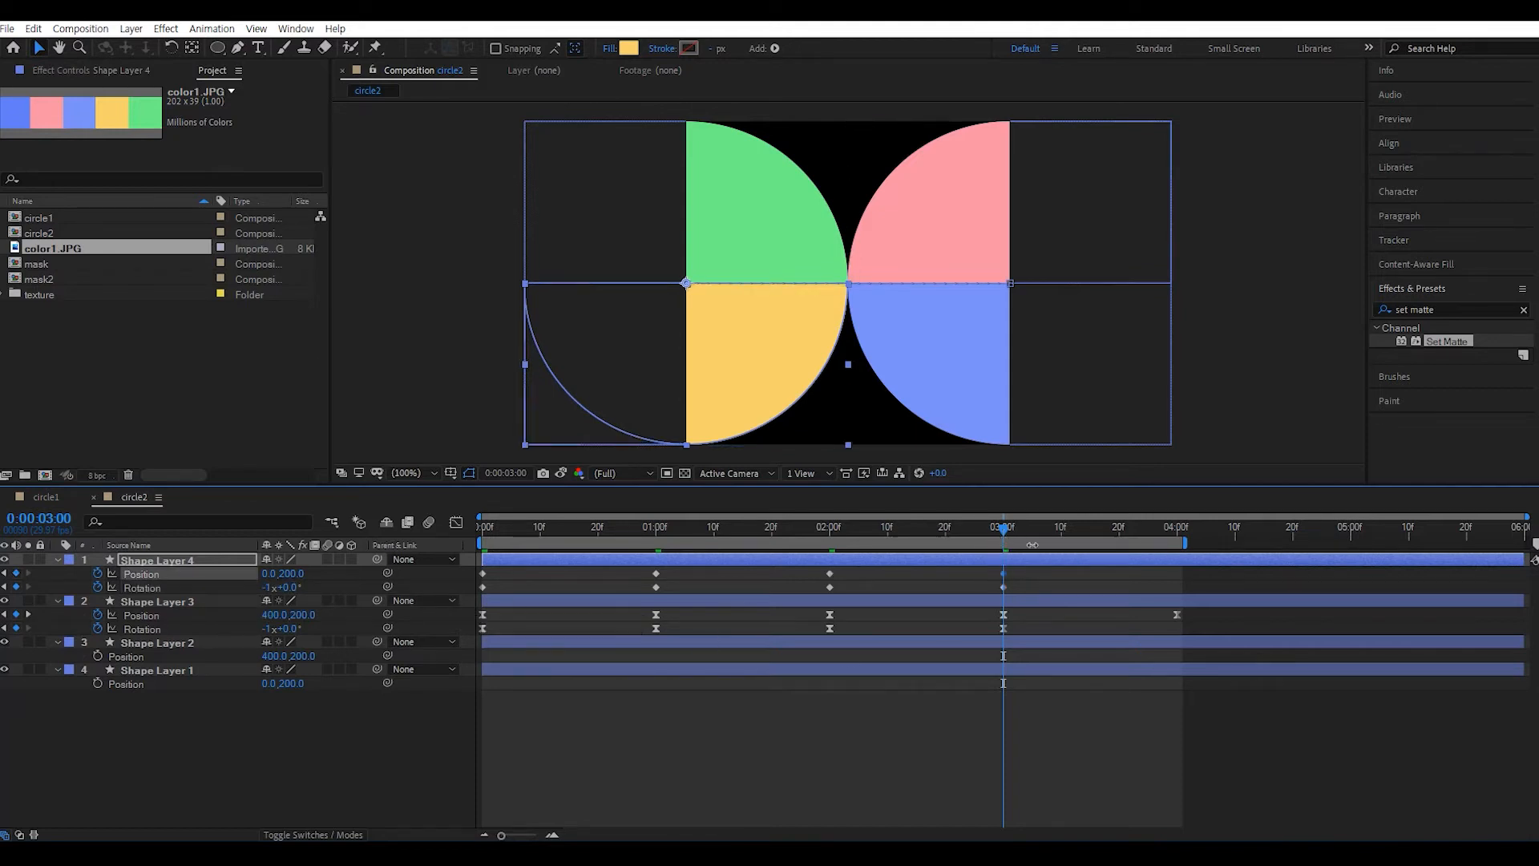
# - At the four-second mark, return Shape Layer 4's X position to 400 and preview both half circles' animation
pyautogui.moveTo(1040, 529); pyautogui.dragTo(1177, 529)
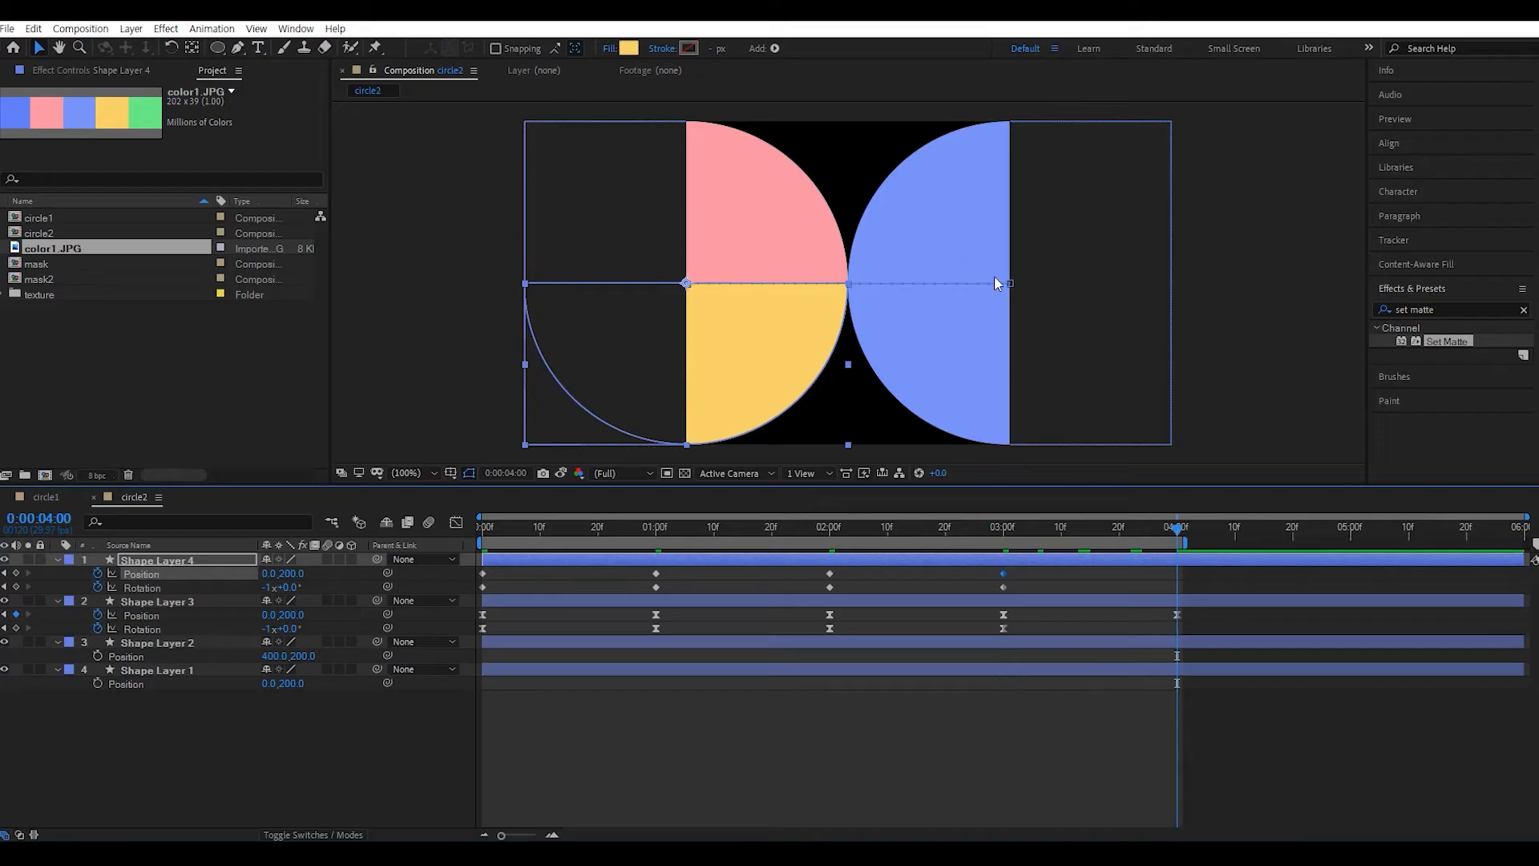
pyautogui.click(268, 574)
pyautogui.press('Return')
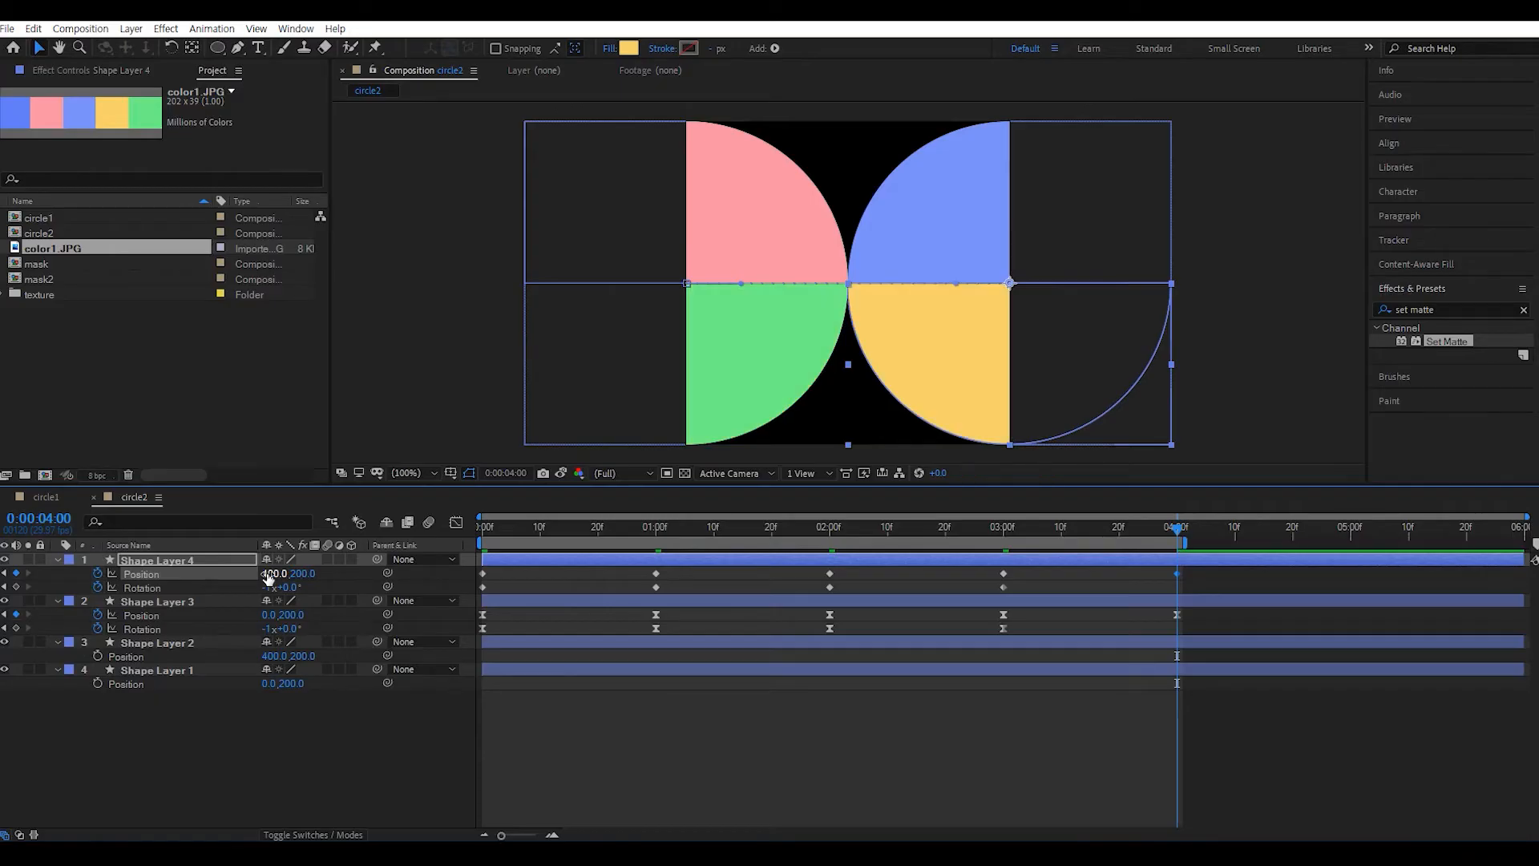
pyautogui.press('space')
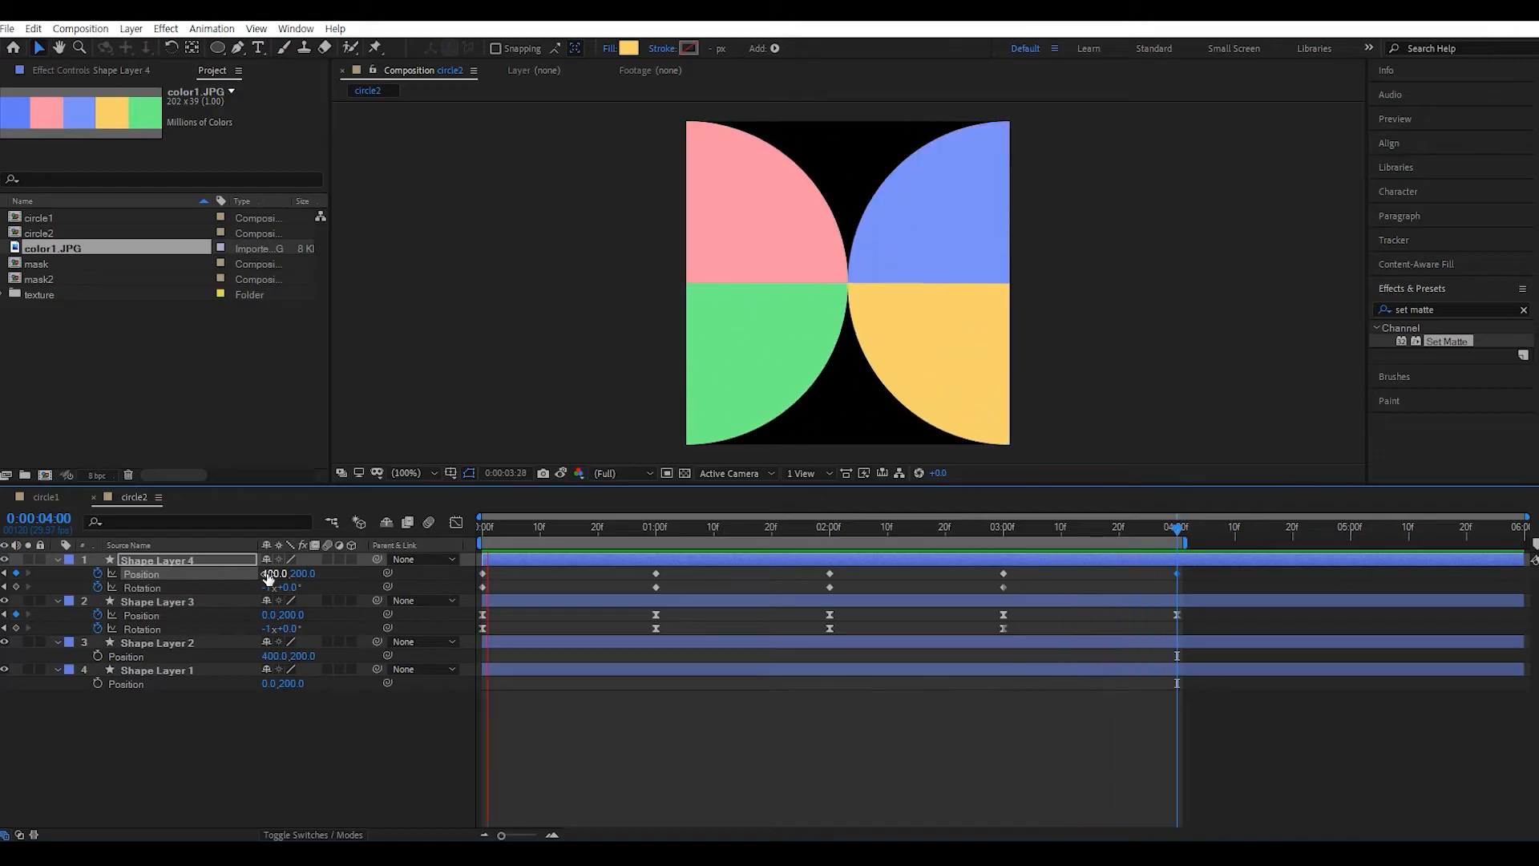
pyautogui.click(655, 754)
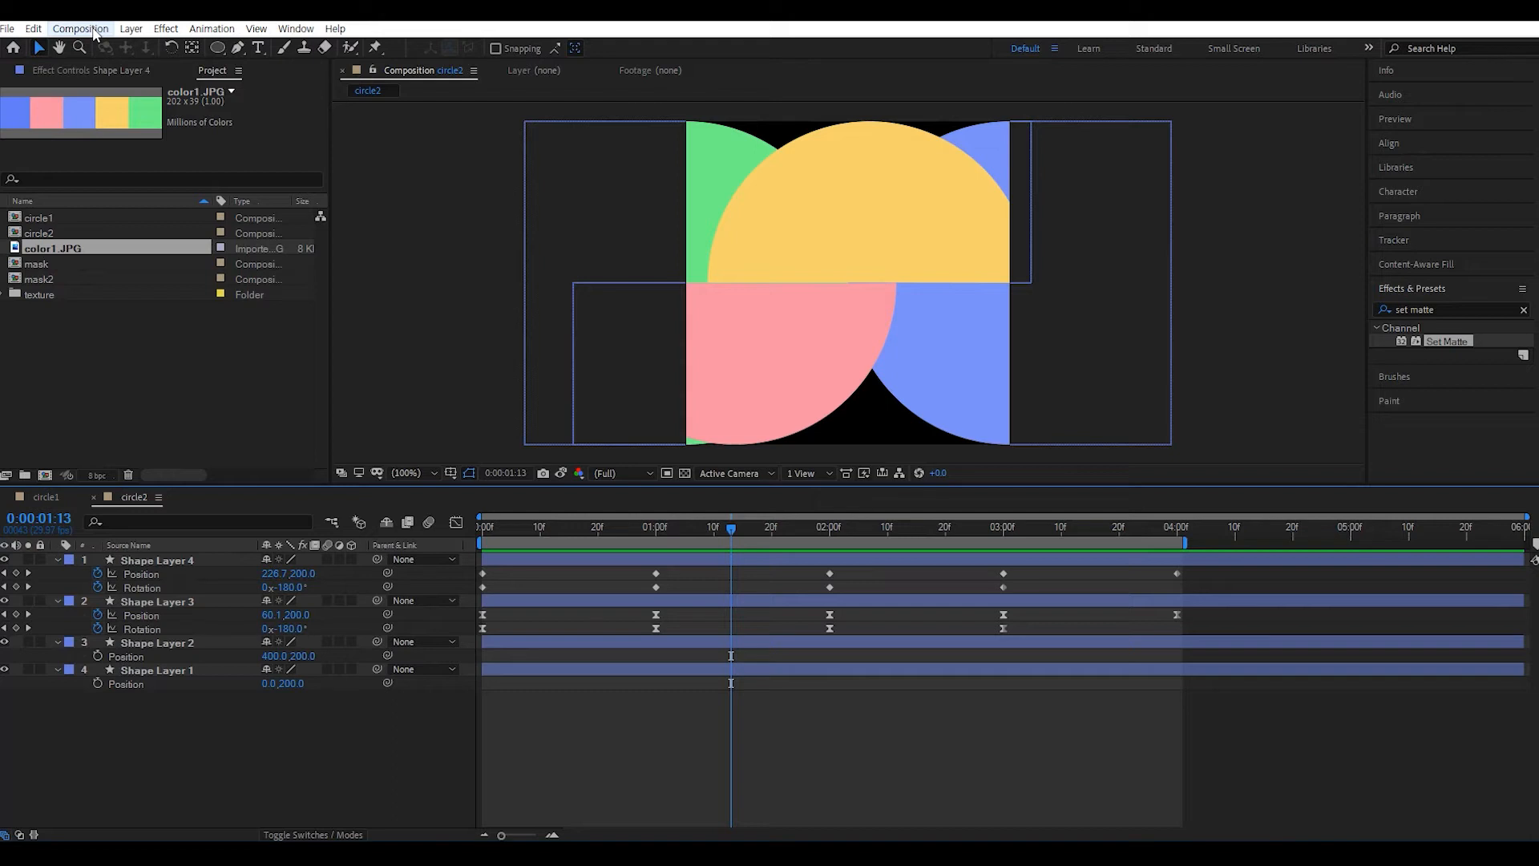
# - Create a white 400 × 400 px solid, place it beneath all the shape layers as the background, and preview the composition
pyautogui.hotkey('ctrl', 'y')
pyautogui.click(480, 525)
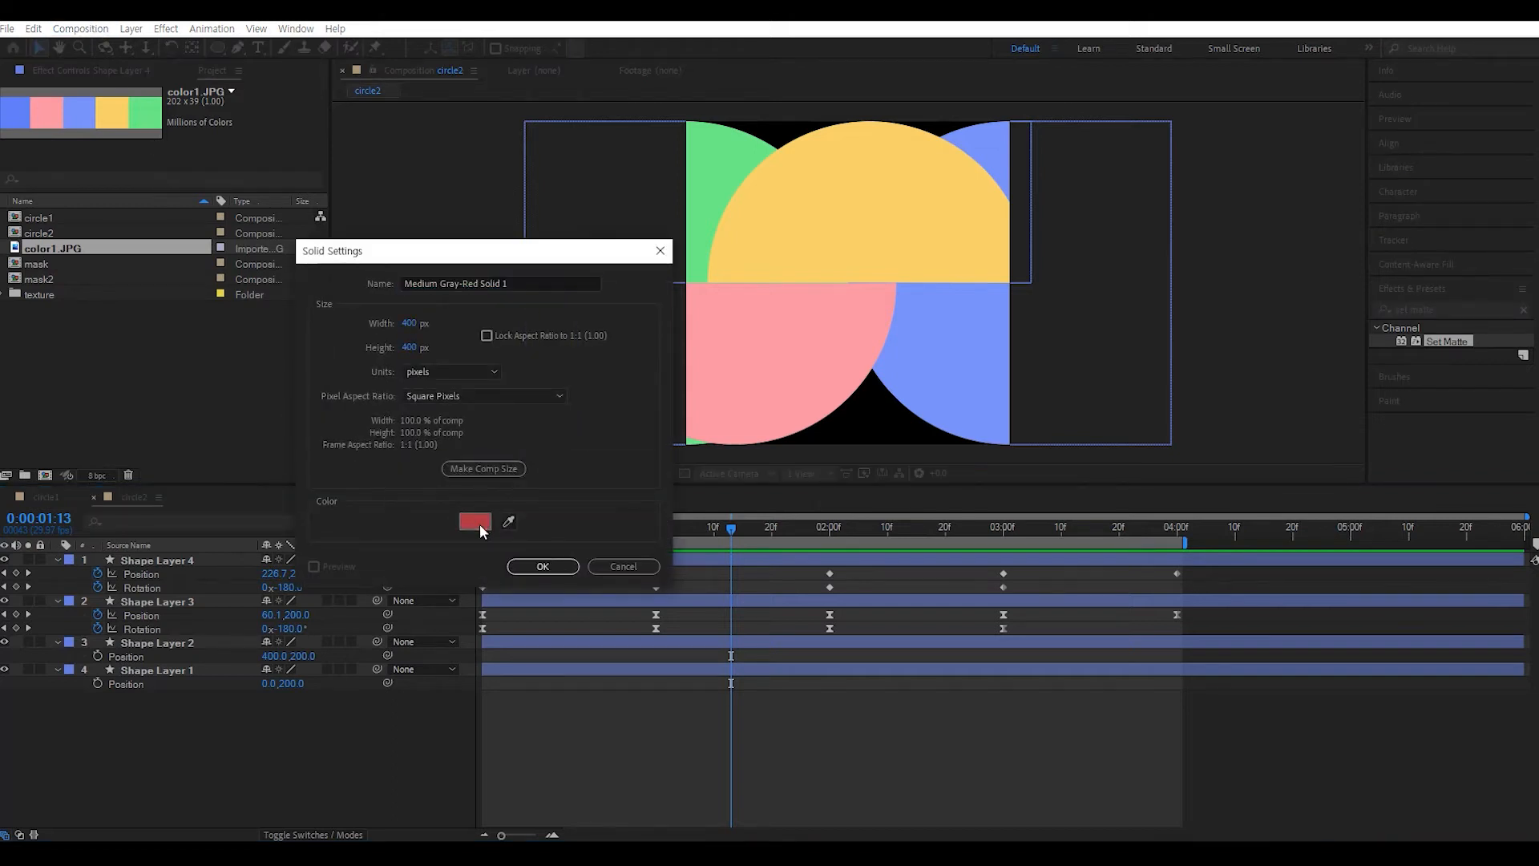
pyautogui.moveTo(1086, 243); pyautogui.dragTo(938, 195)
pyautogui.click(1371, 223)
pyautogui.click(542, 566)
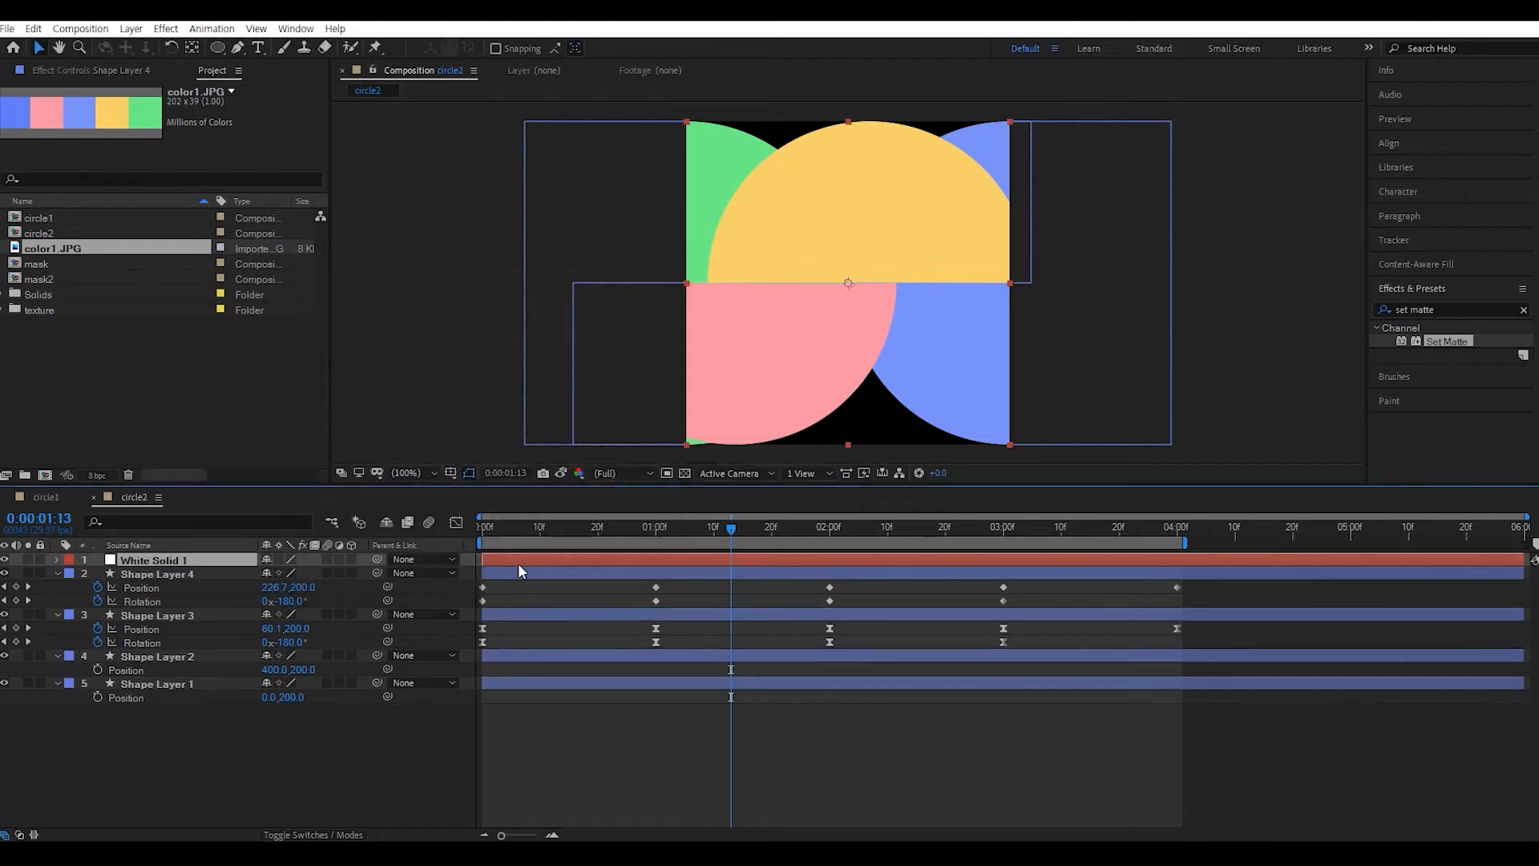
pyautogui.moveTo(195, 561); pyautogui.dragTo(230, 774)
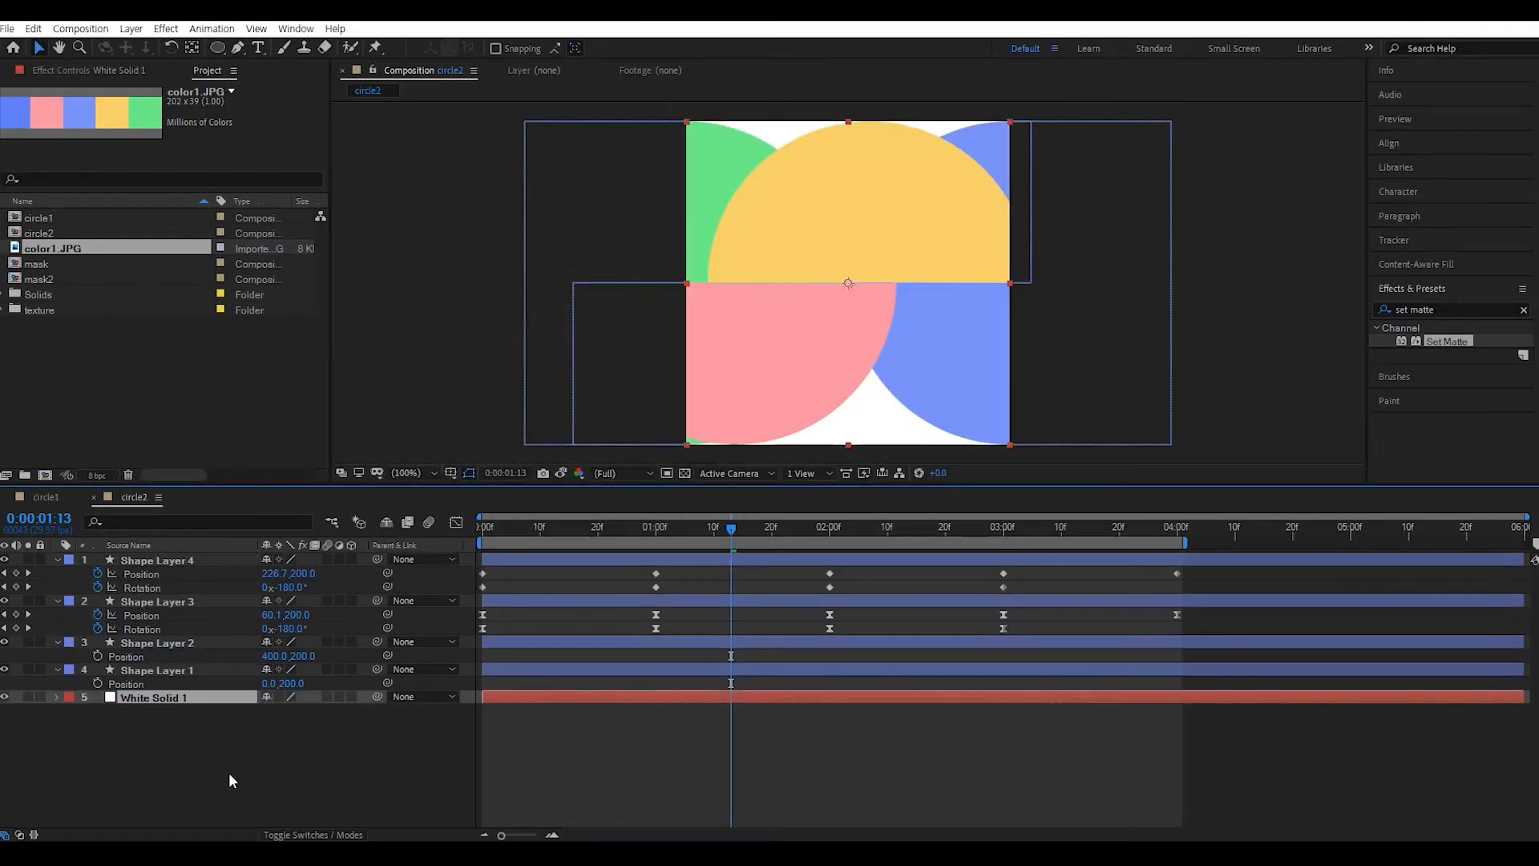
pyautogui.press('space')
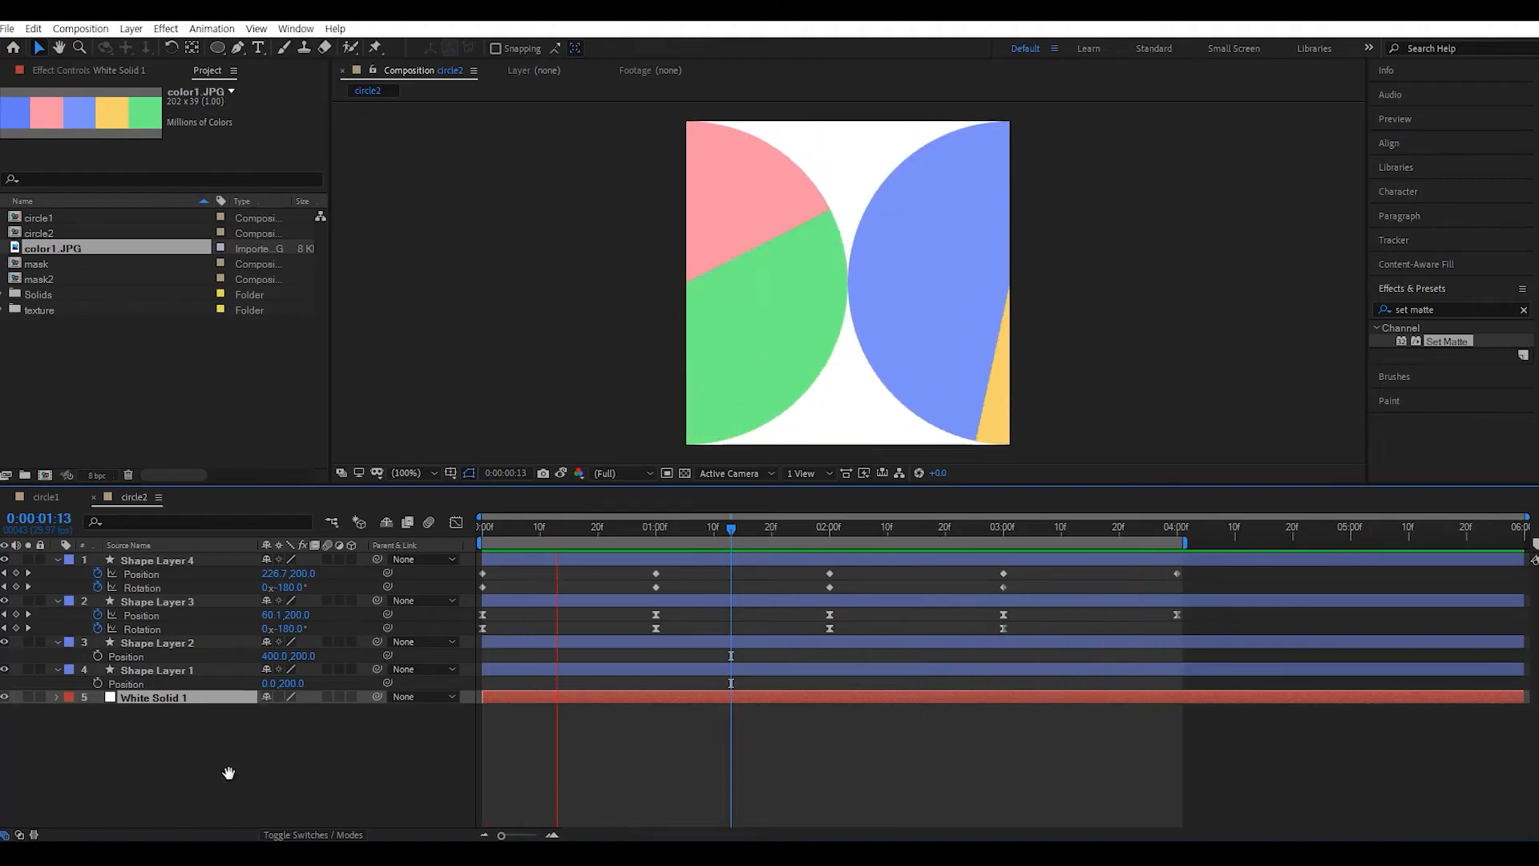
# - Compress all Position and Rotation keyframes of Shape Layers 3 and 4 to finish at three seconds, and end circle2's work area there
pyautogui.press('space')
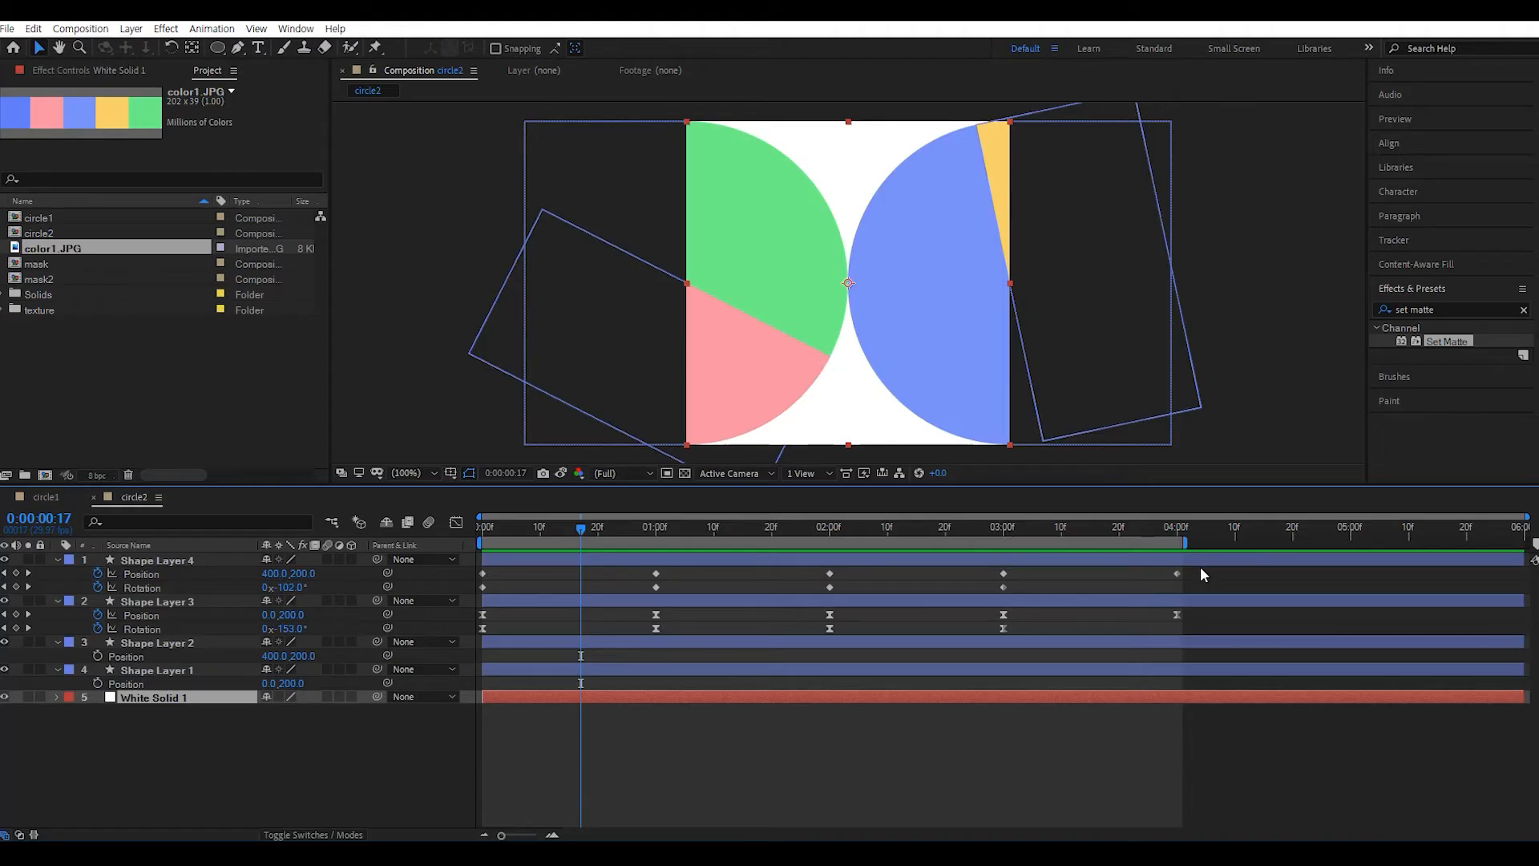
pyautogui.moveTo(1200, 566); pyautogui.dragTo(459, 642)
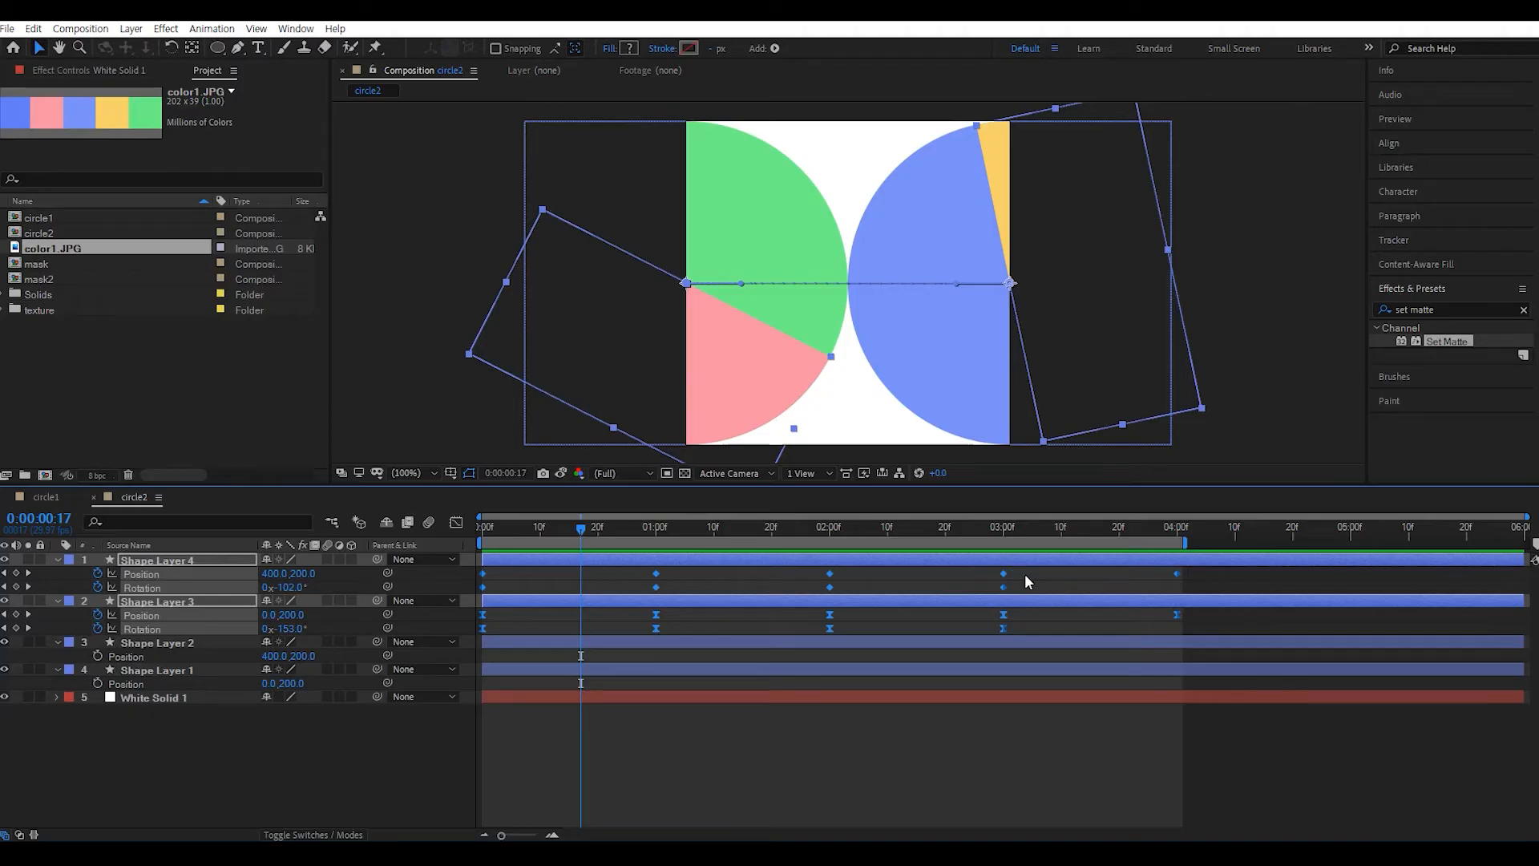
pyautogui.moveTo(1177, 570); pyautogui.dragTo(1002, 537)
pyautogui.click(1002, 536)
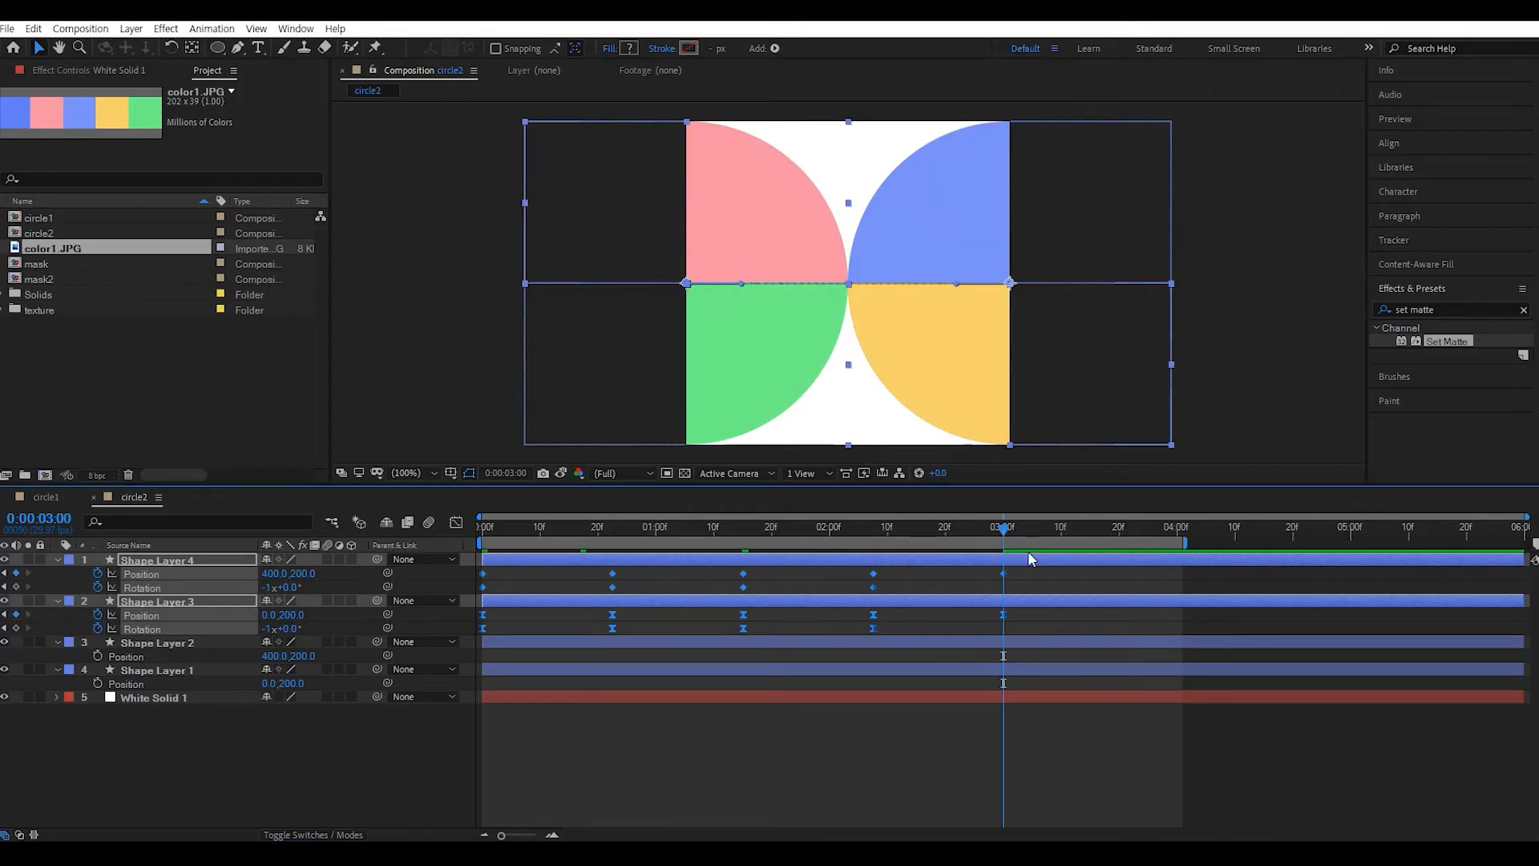
pyautogui.press('n')
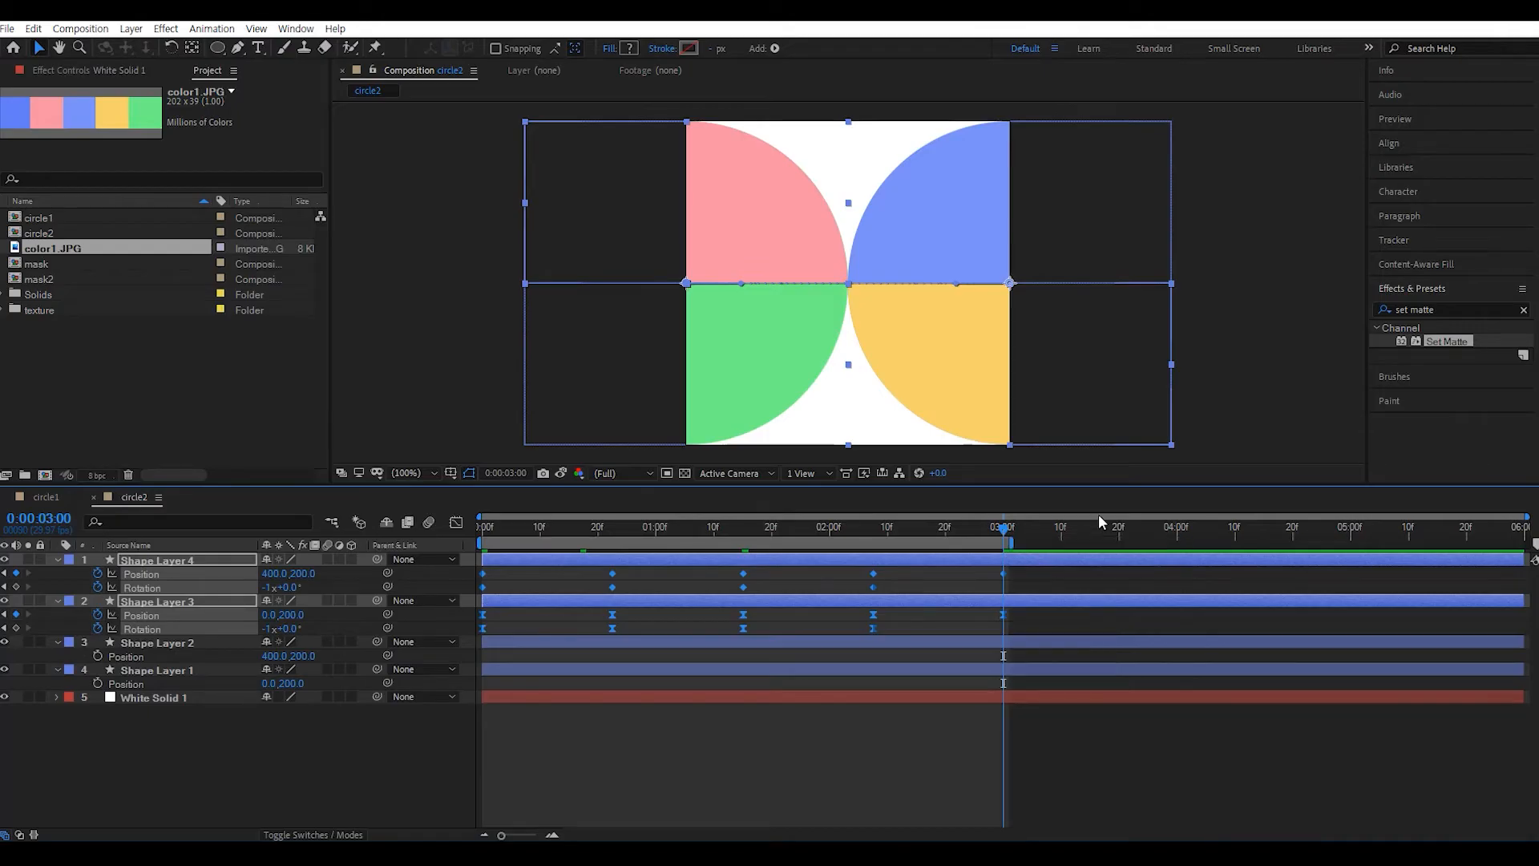
# - Ease all of Shape Layer 4's Position and Rotation keyframes, reshape their speed curves into sharp mid-interval peaks, and preview the animation
pyautogui.moveTo(1017, 572); pyautogui.dragTo(457, 588)
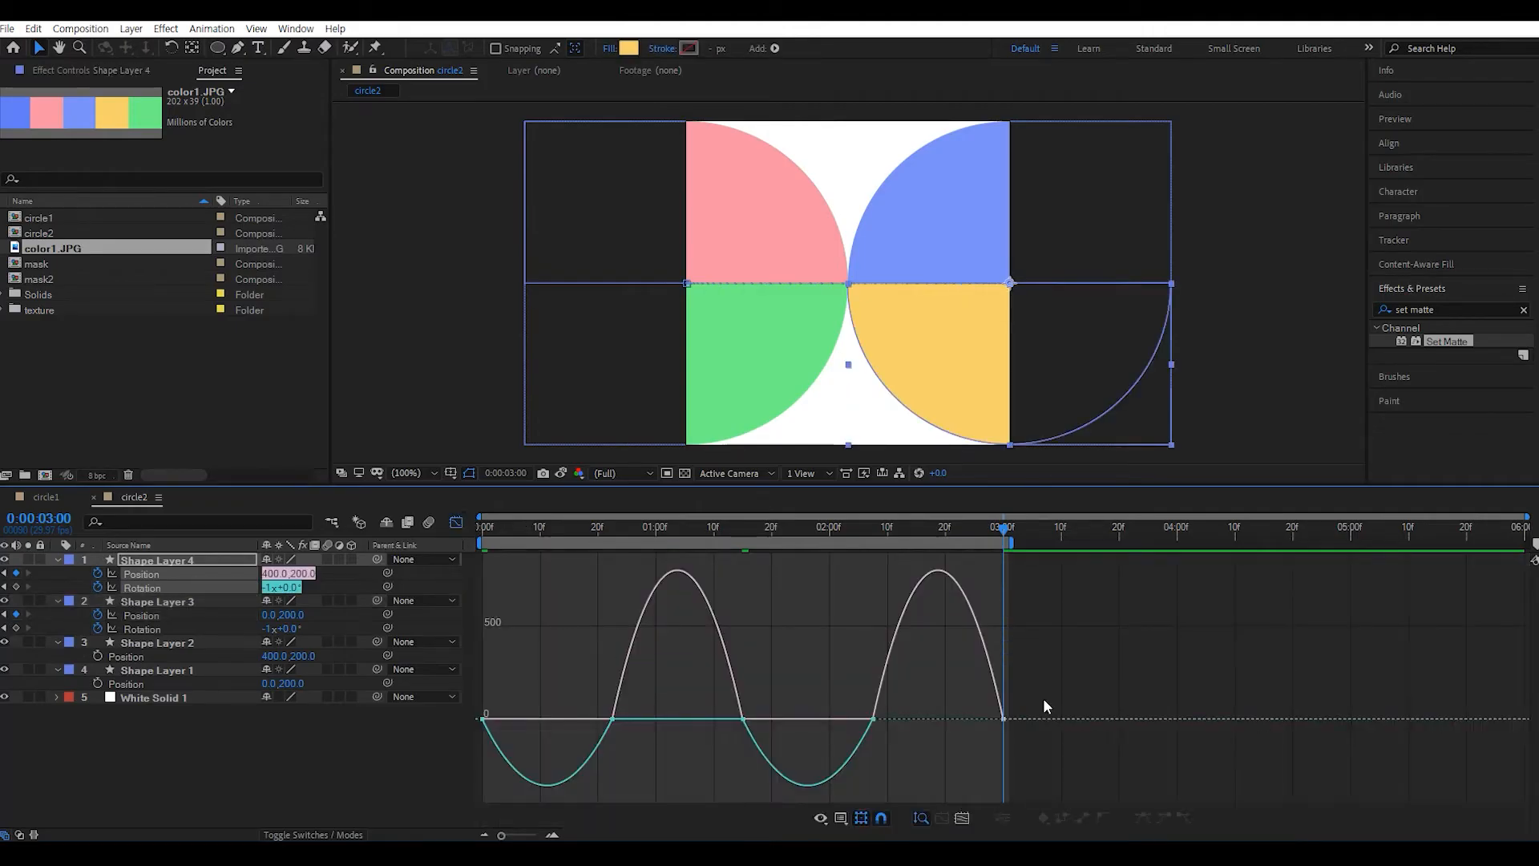
pyautogui.moveTo(1042, 699); pyautogui.dragTo(415, 733)
pyautogui.moveTo(895, 718); pyautogui.dragTo(848, 719)
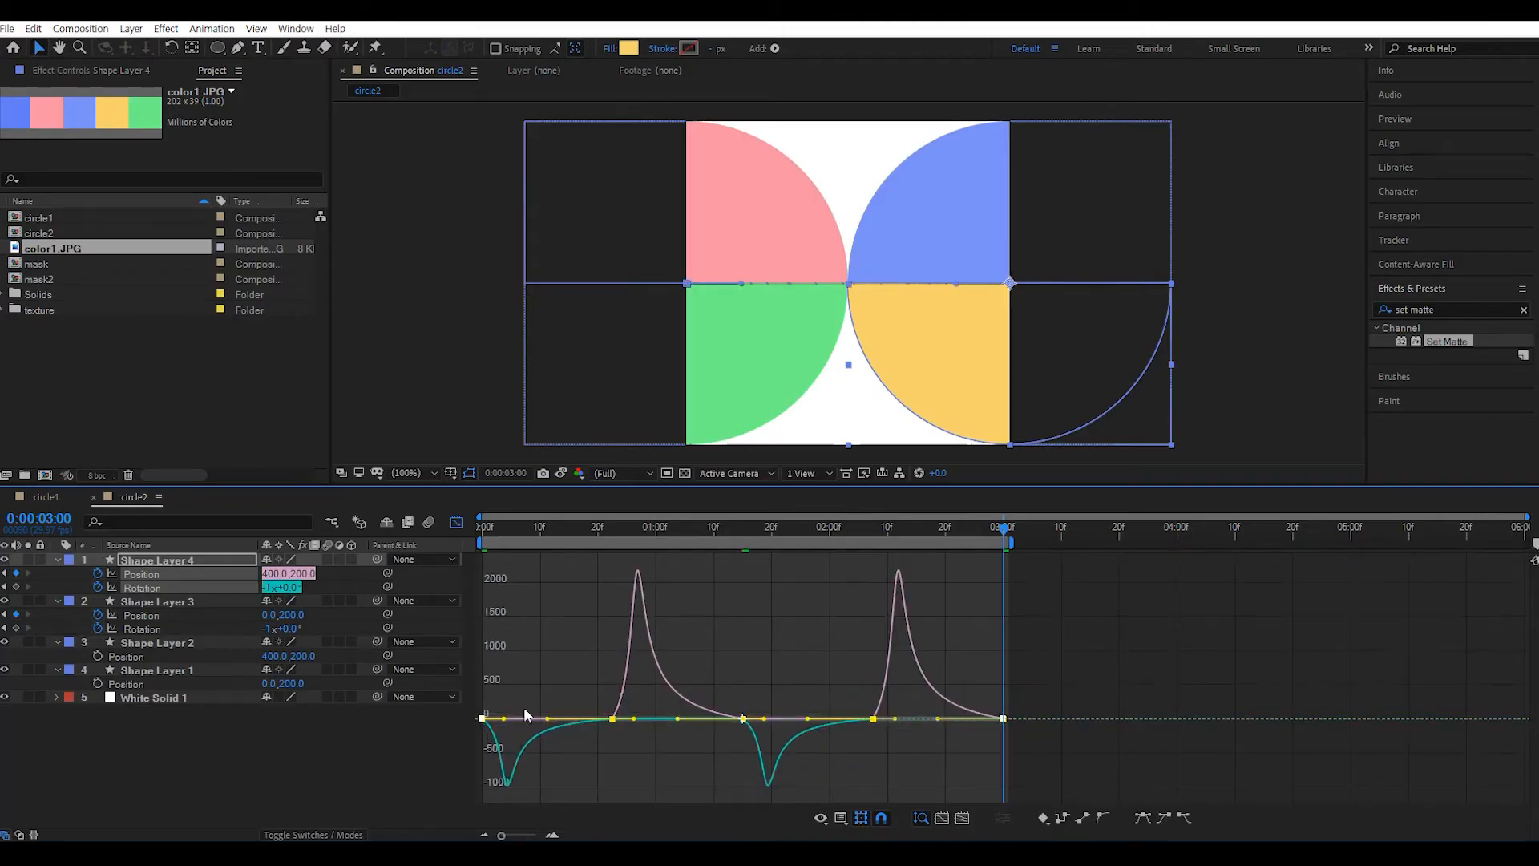
pyautogui.moveTo(506, 718); pyautogui.dragTo(612, 719)
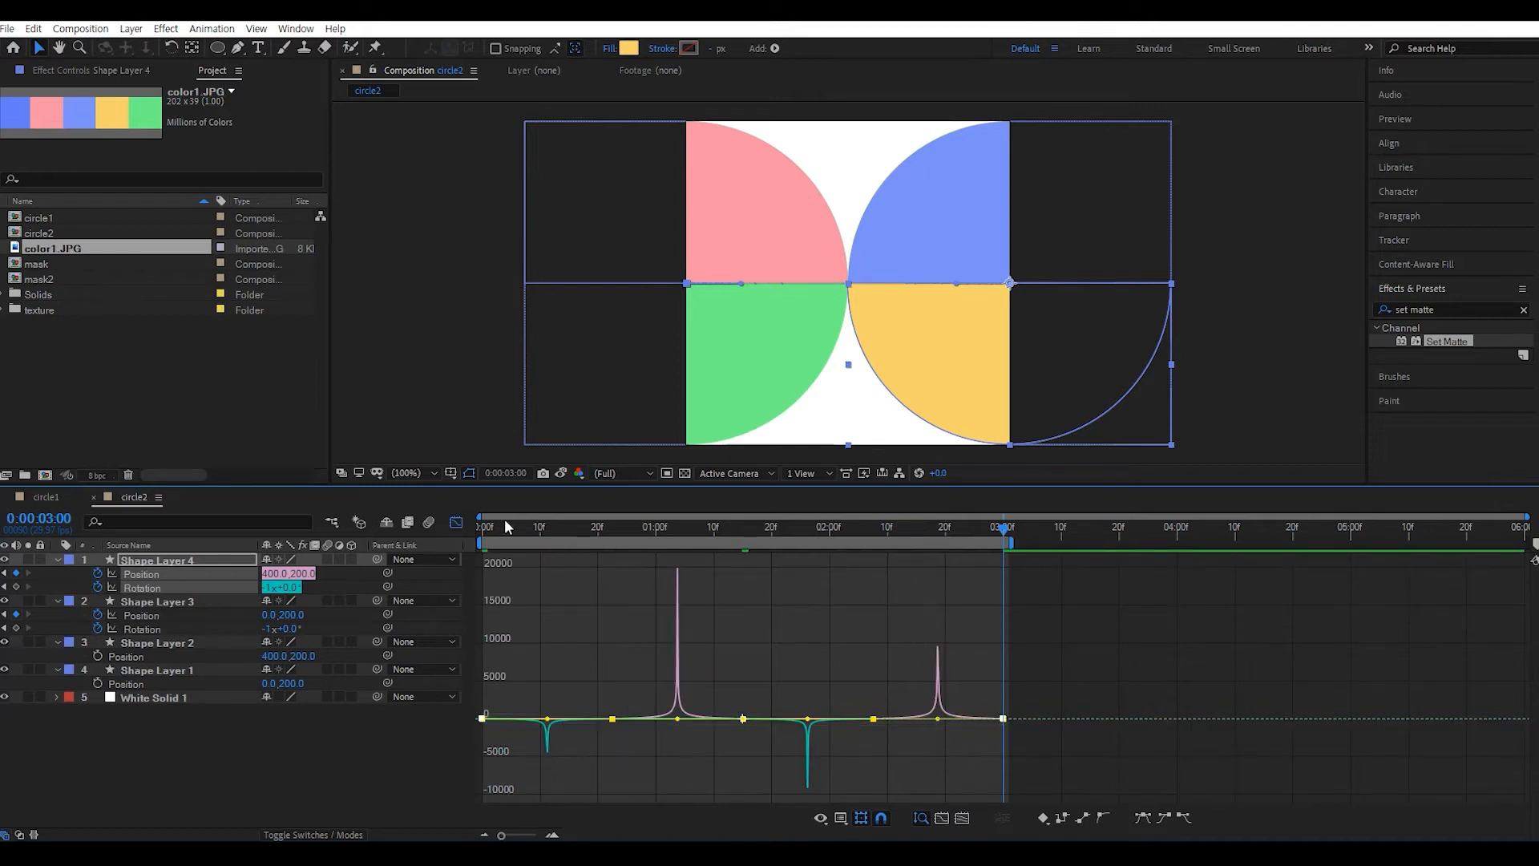
pyautogui.click(457, 522)
pyautogui.moveTo(551, 530); pyautogui.dragTo(482, 529)
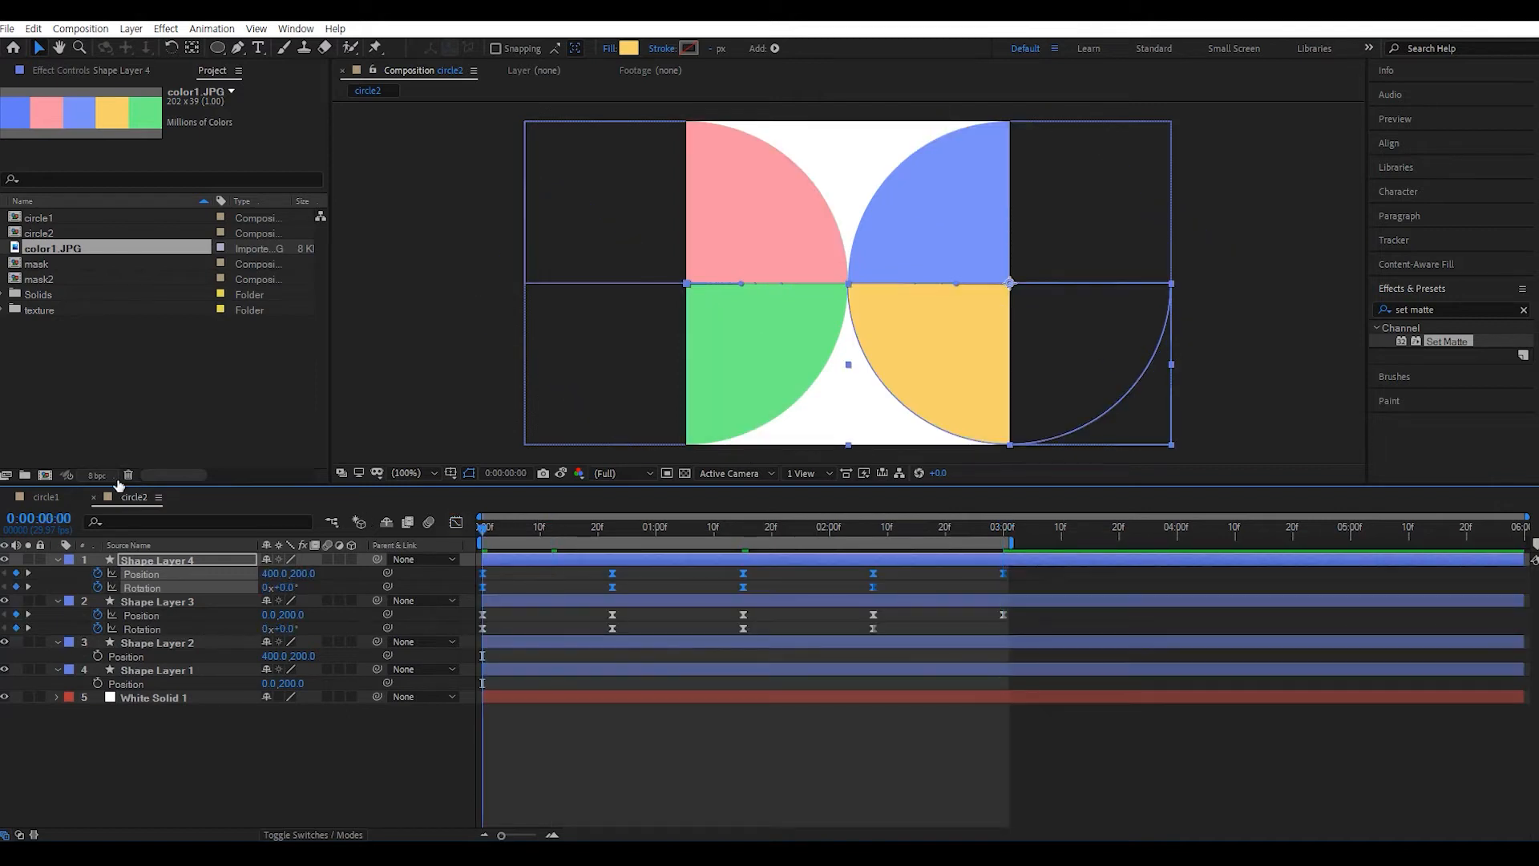
pyautogui.press('space')
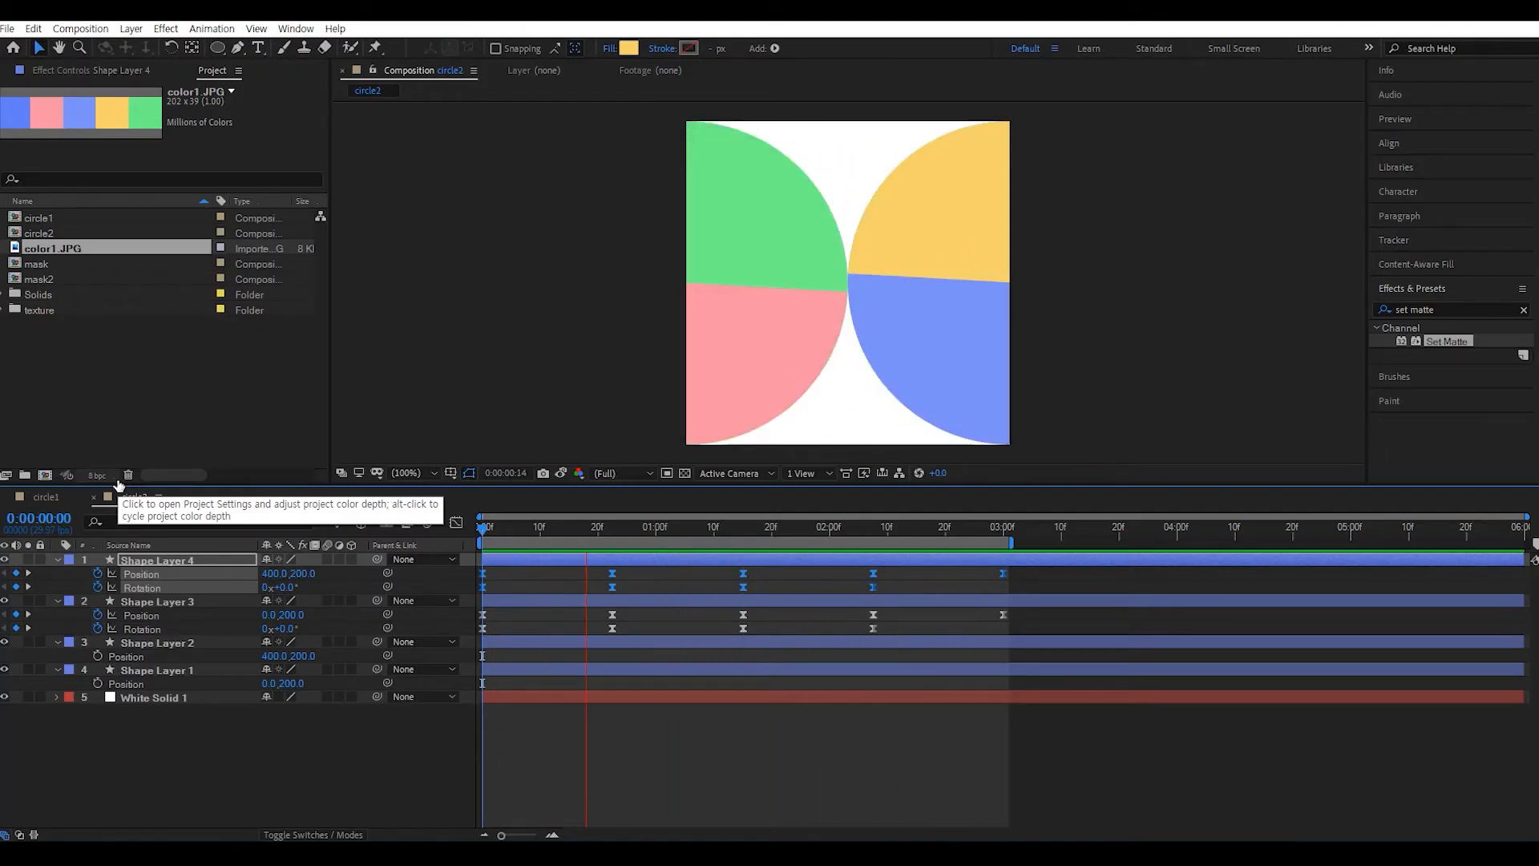
pyautogui.press('space')
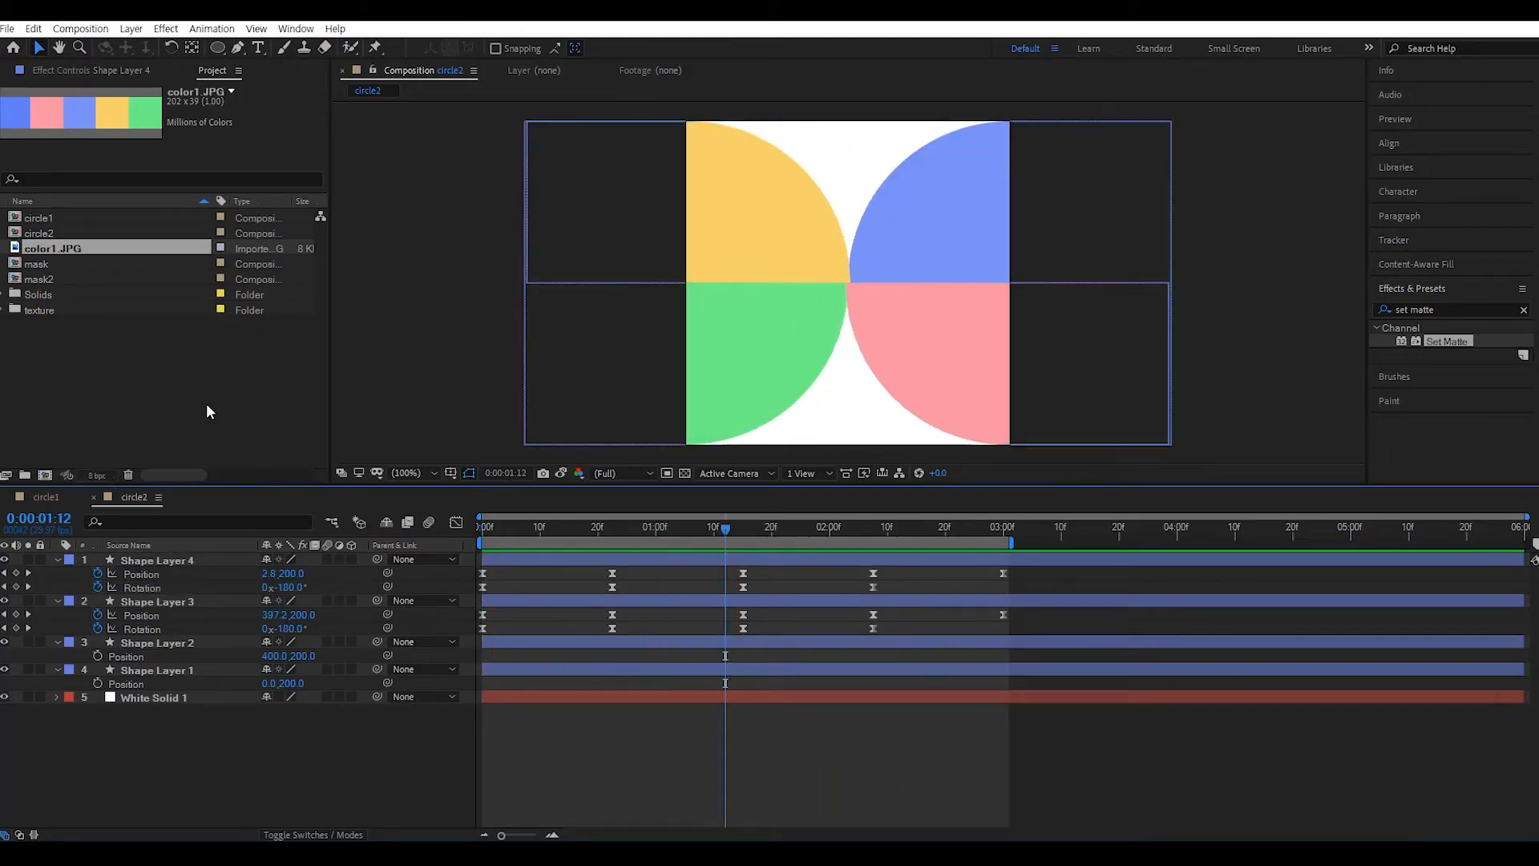
# - Create a new 400 × 400 px composition named square
pyautogui.click(183, 388)
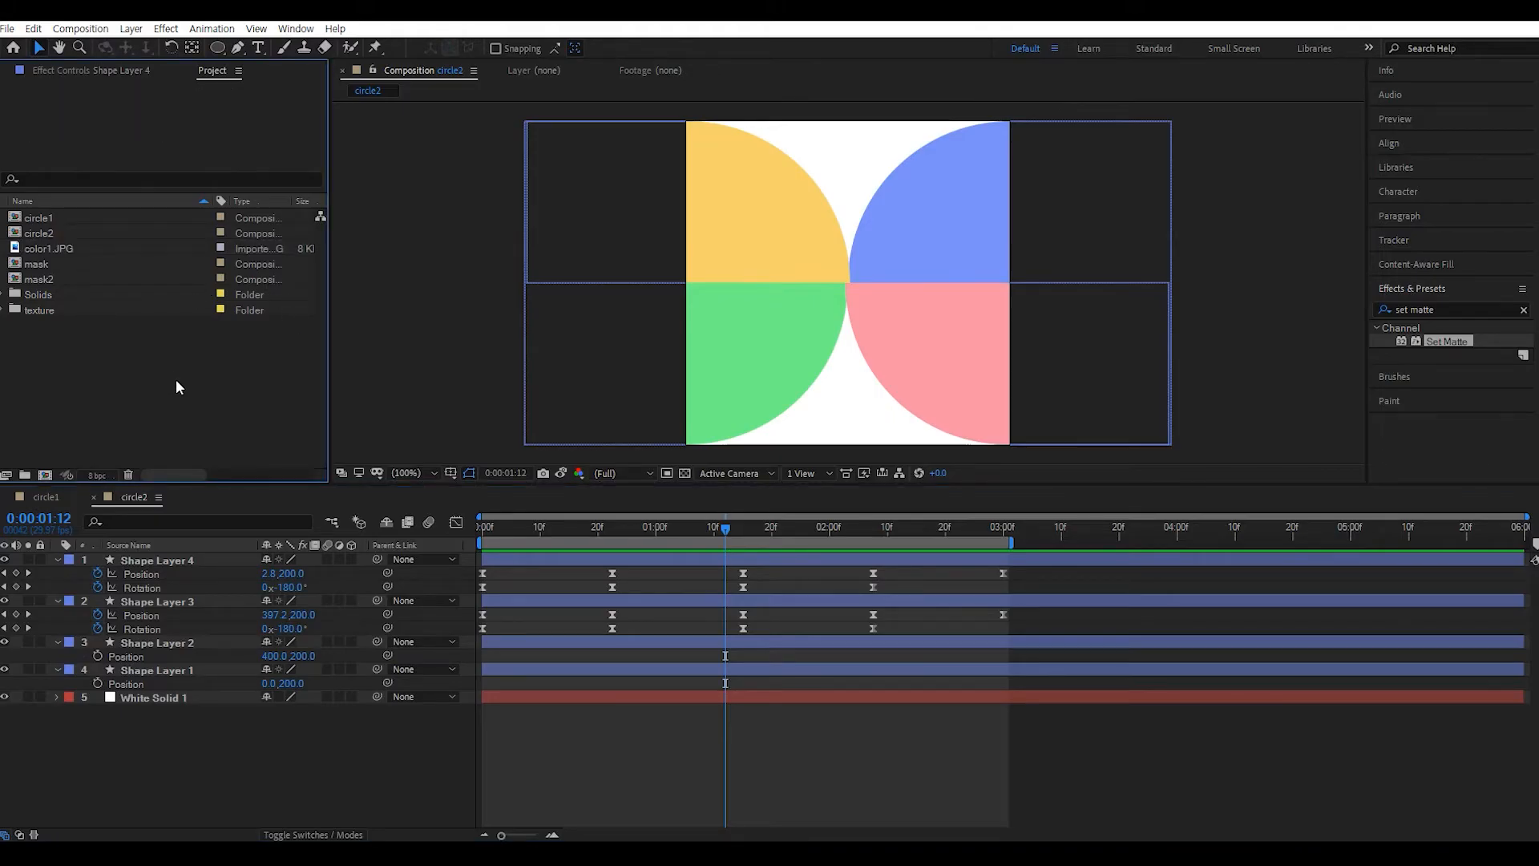
pyautogui.click(46, 476)
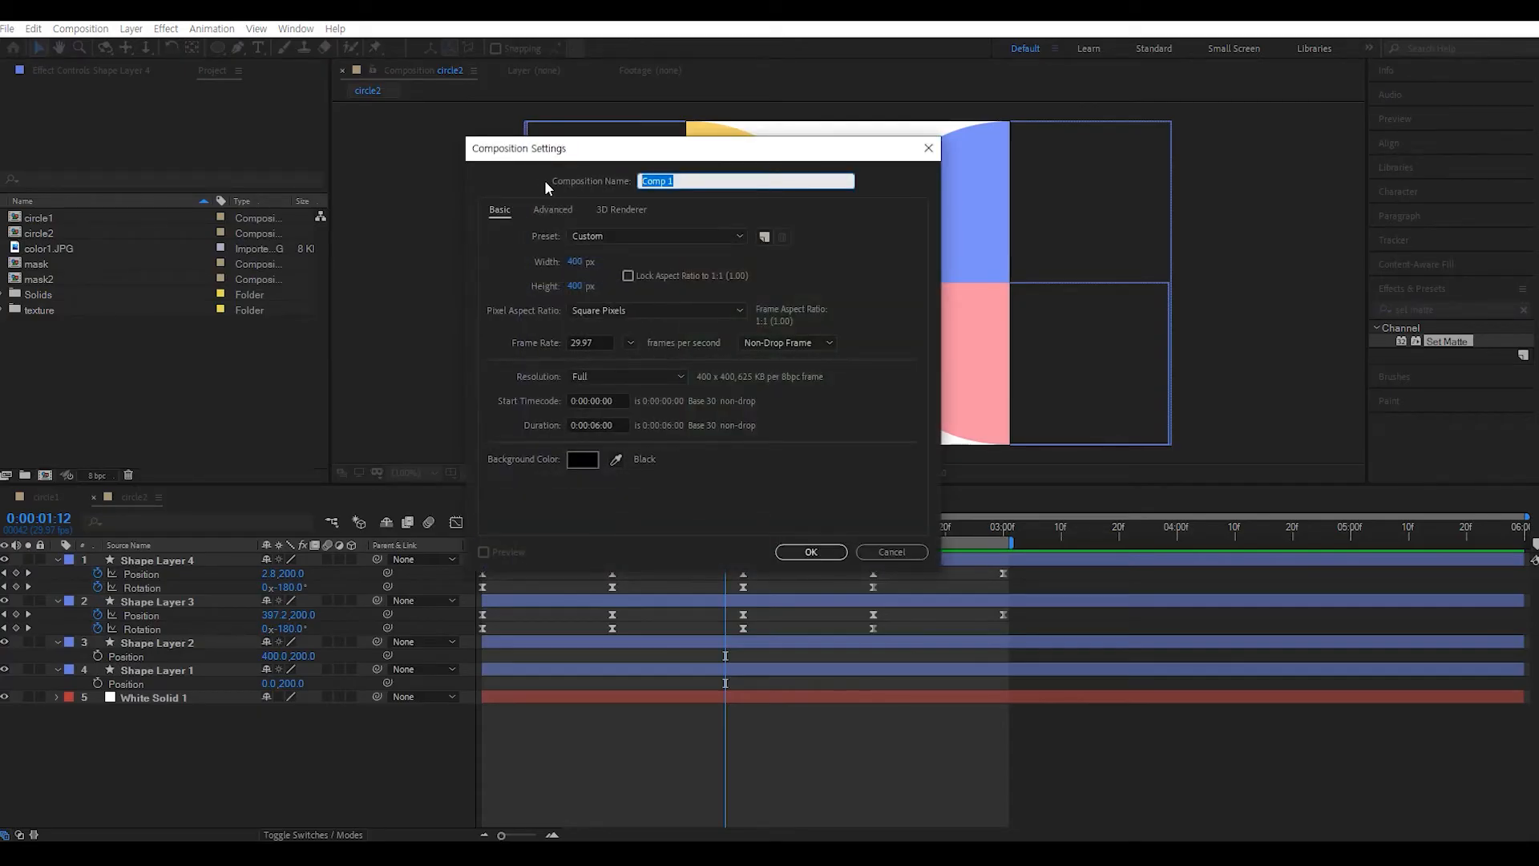
pyautogui.write('square')
pyautogui.click(791, 551)
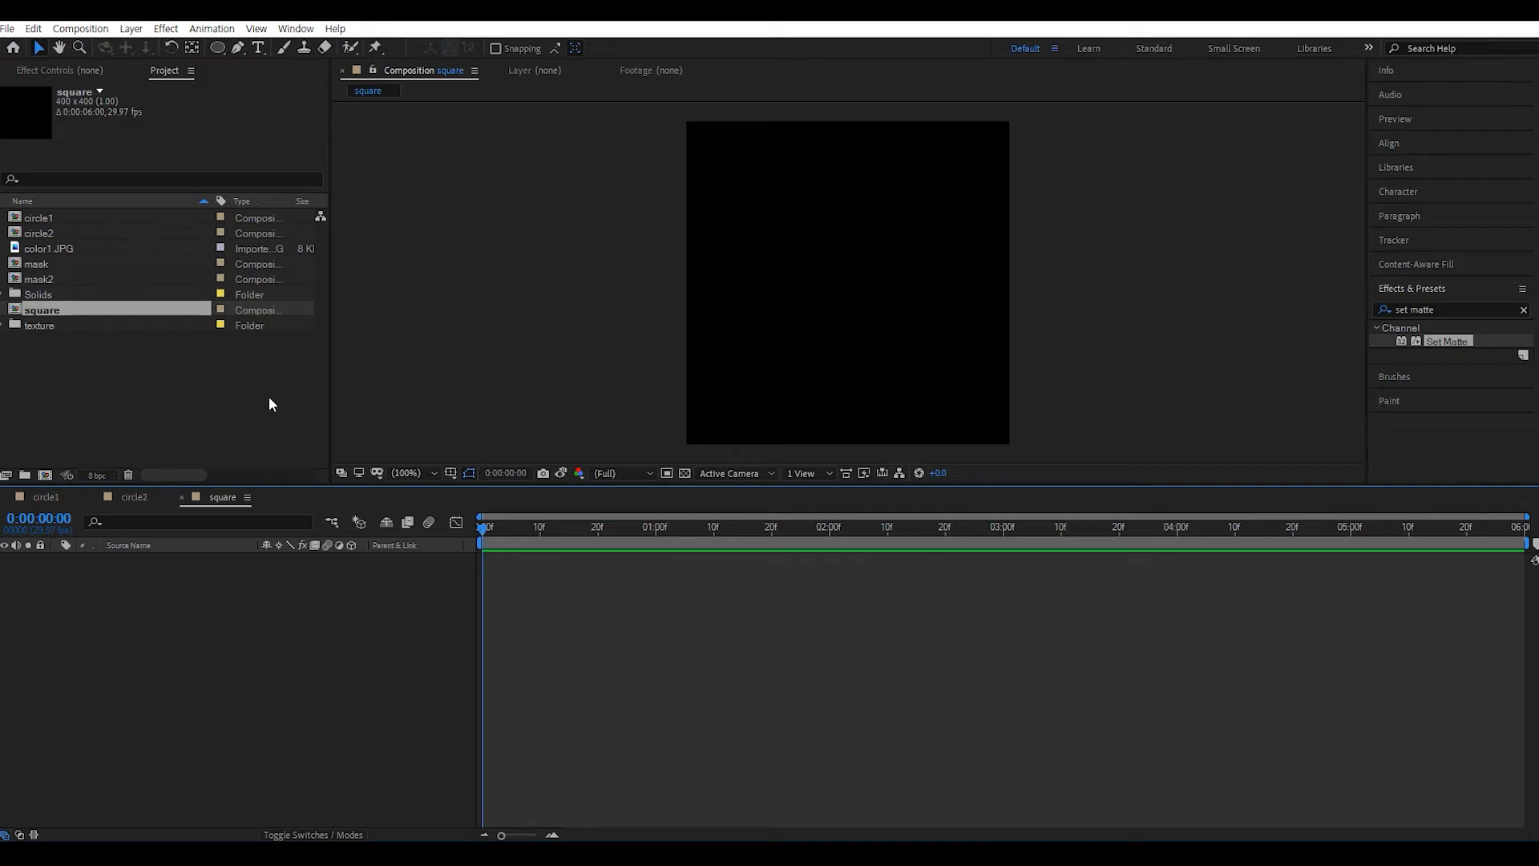
# - Add a yellow rectangle shape layer that fills the whole square composition
pyautogui.click(217, 48)
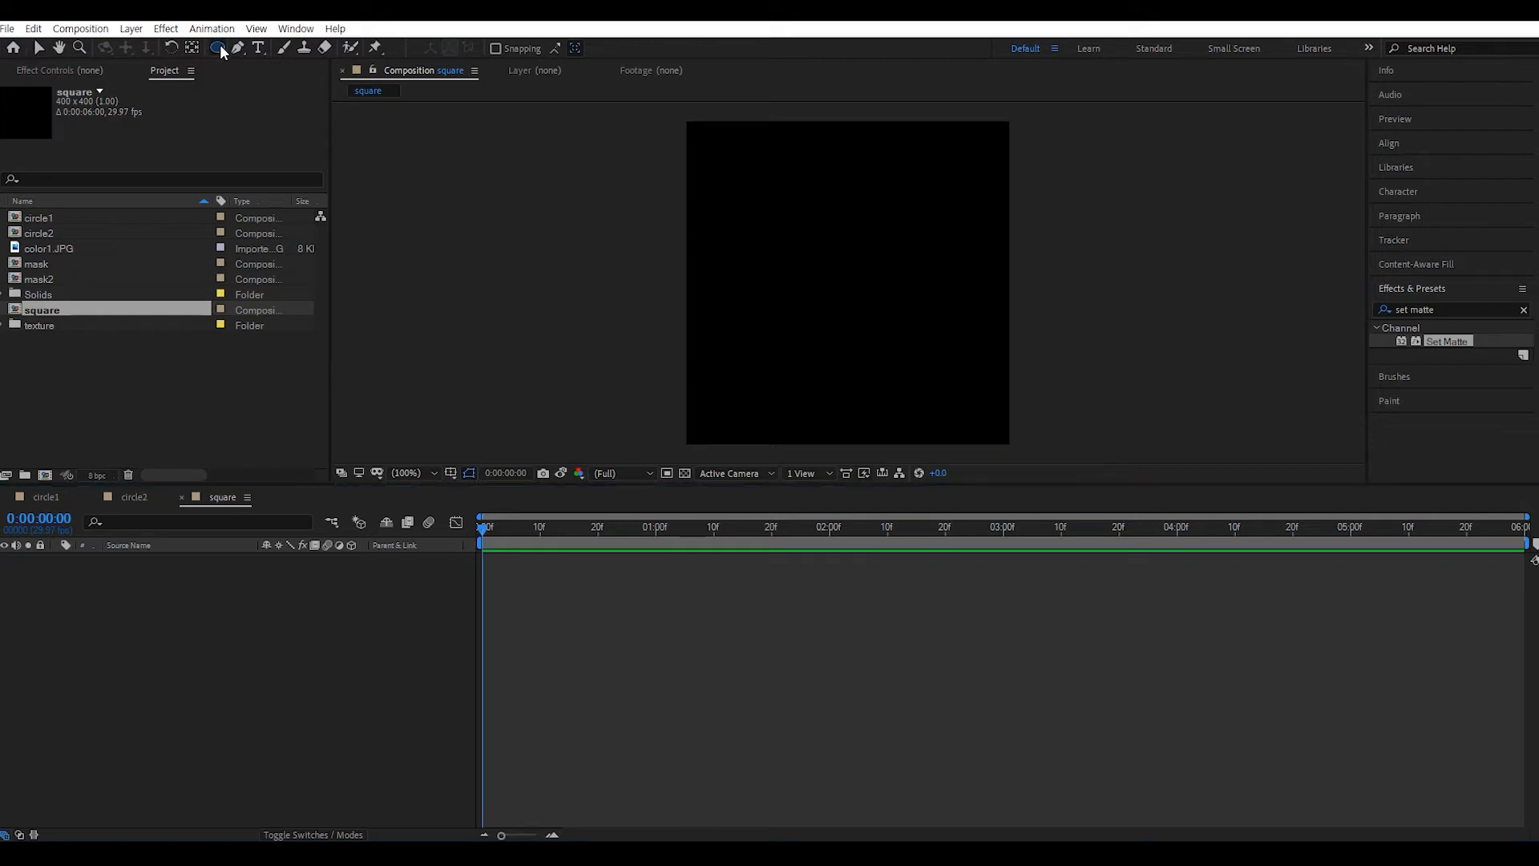
pyautogui.click(265, 47)
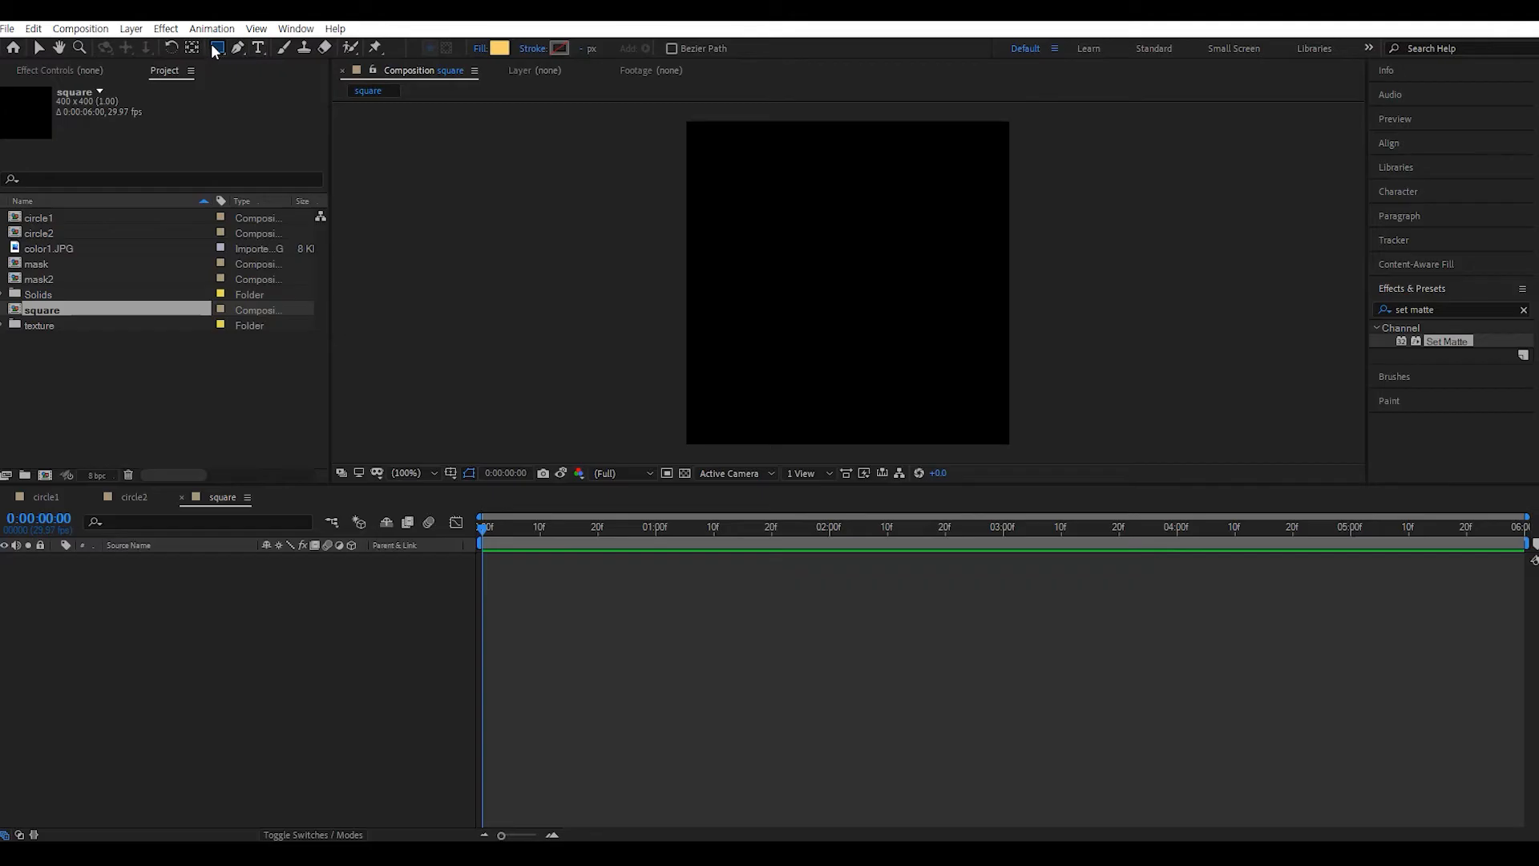
pyautogui.doubleClick(216, 49)
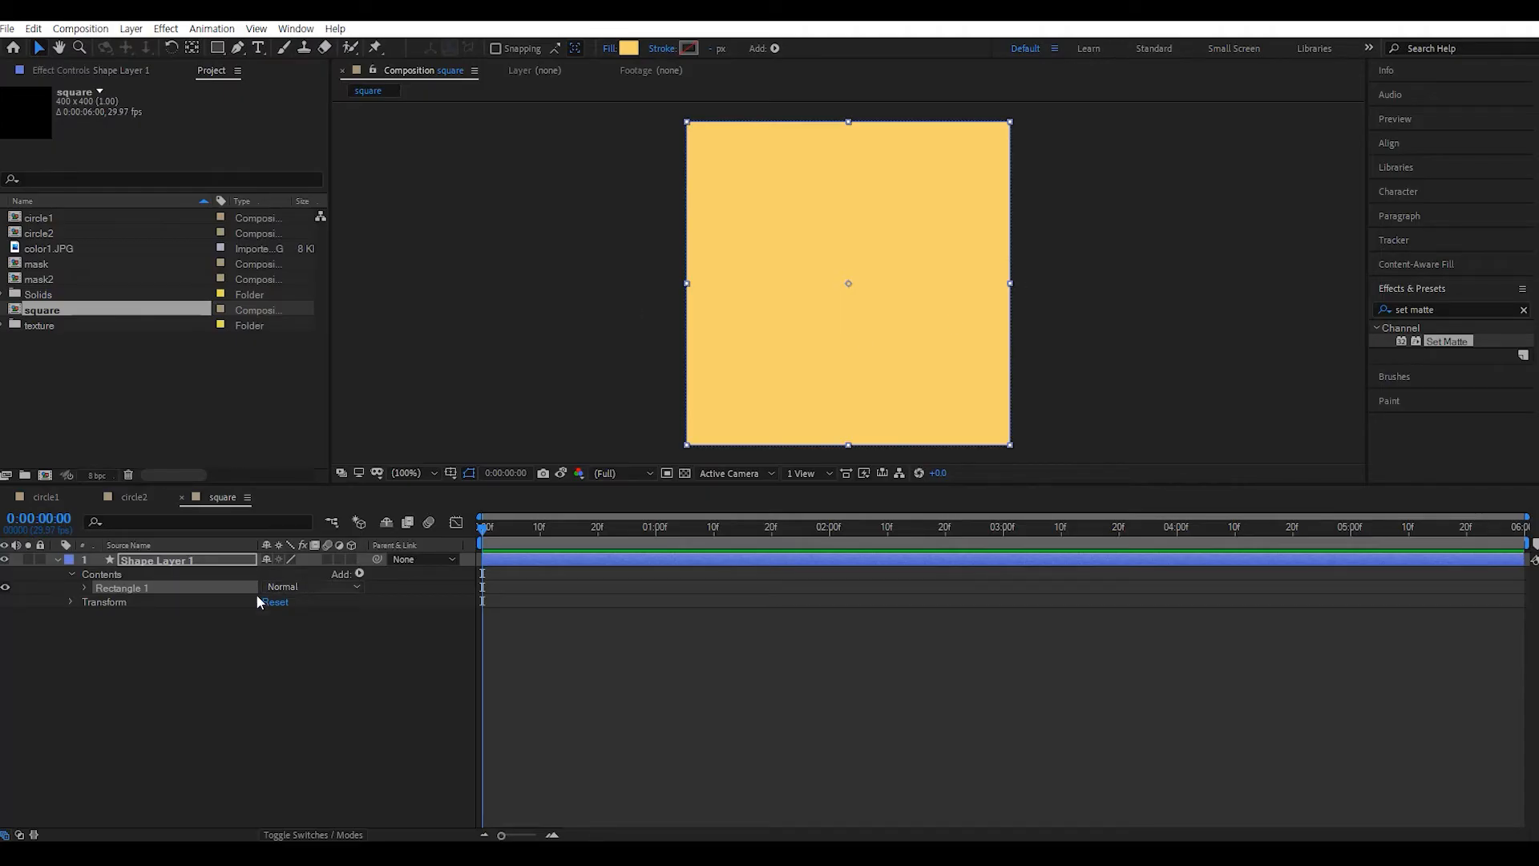
# - Set Shape Layer 1's Position to -200, -200 and add a Position keyframe at the start of the timeline
pyautogui.click(183, 559)
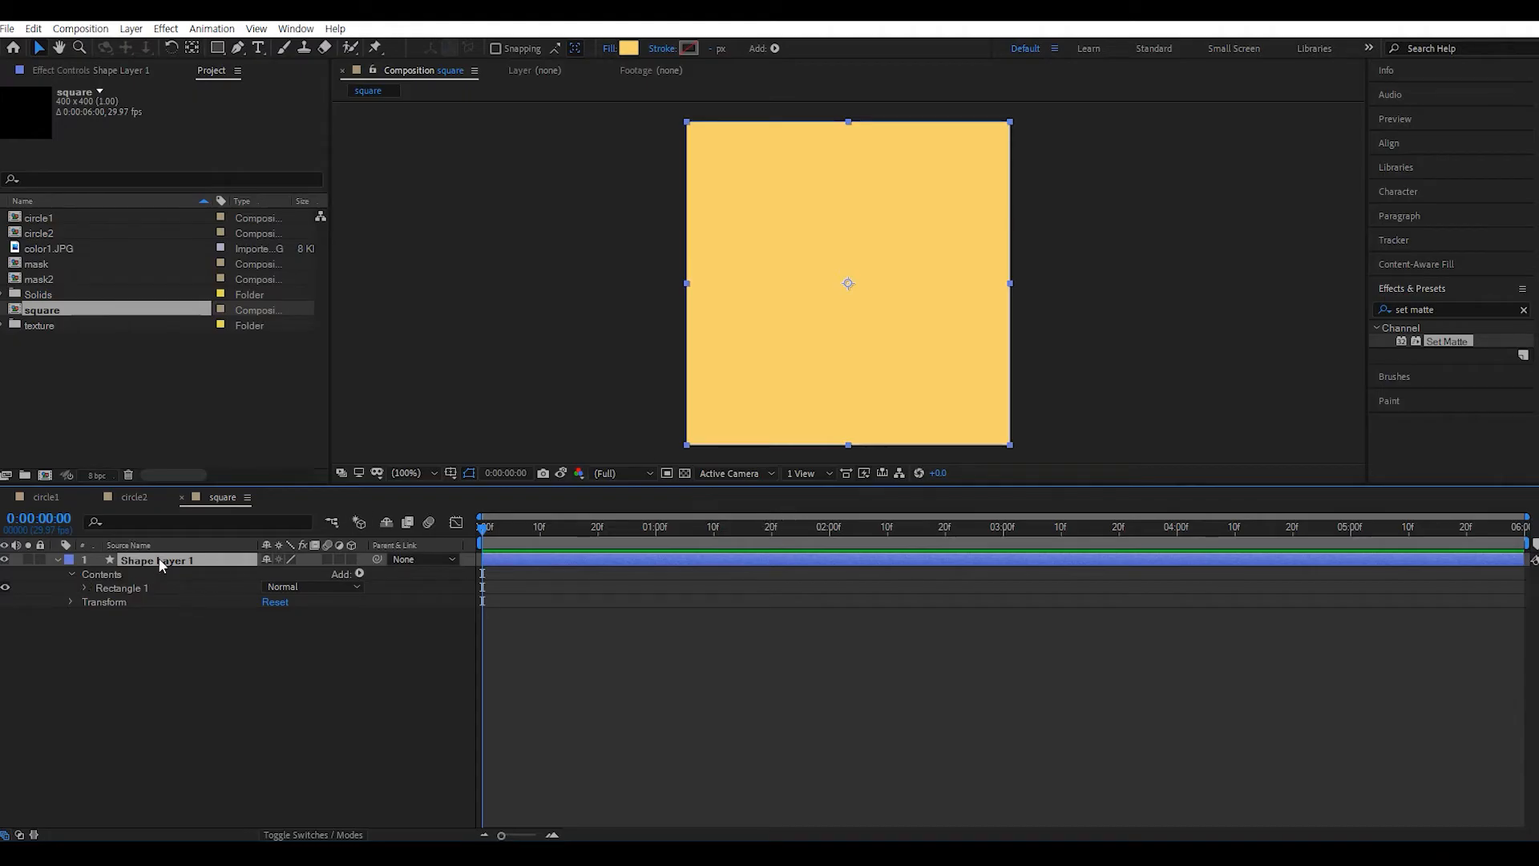
pyautogui.press('p')
pyautogui.click(275, 574)
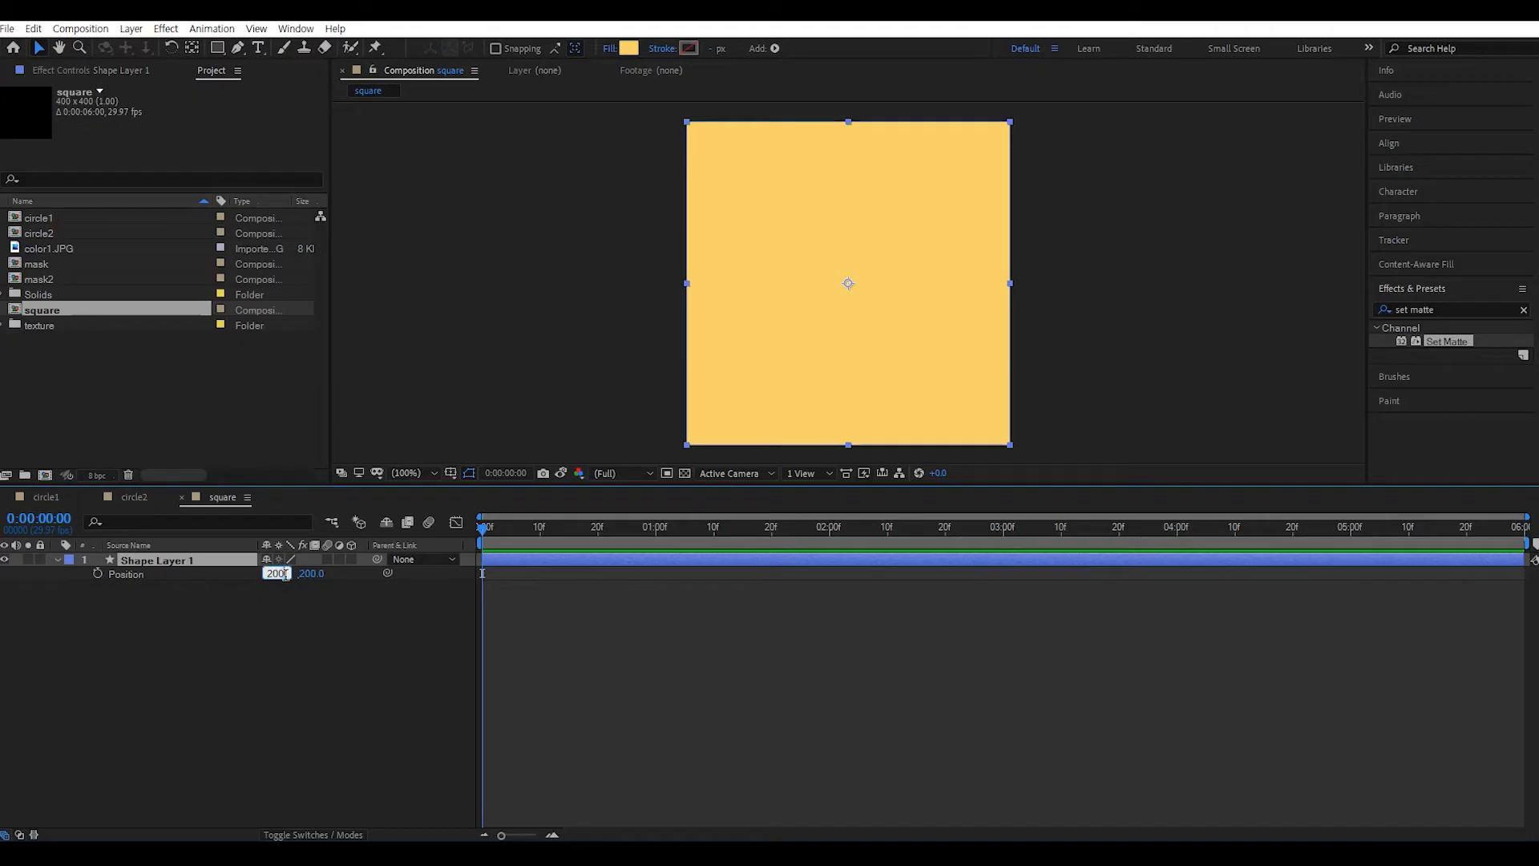
pyautogui.write('-200')
pyautogui.press('Tab')
pyautogui.write('-200')
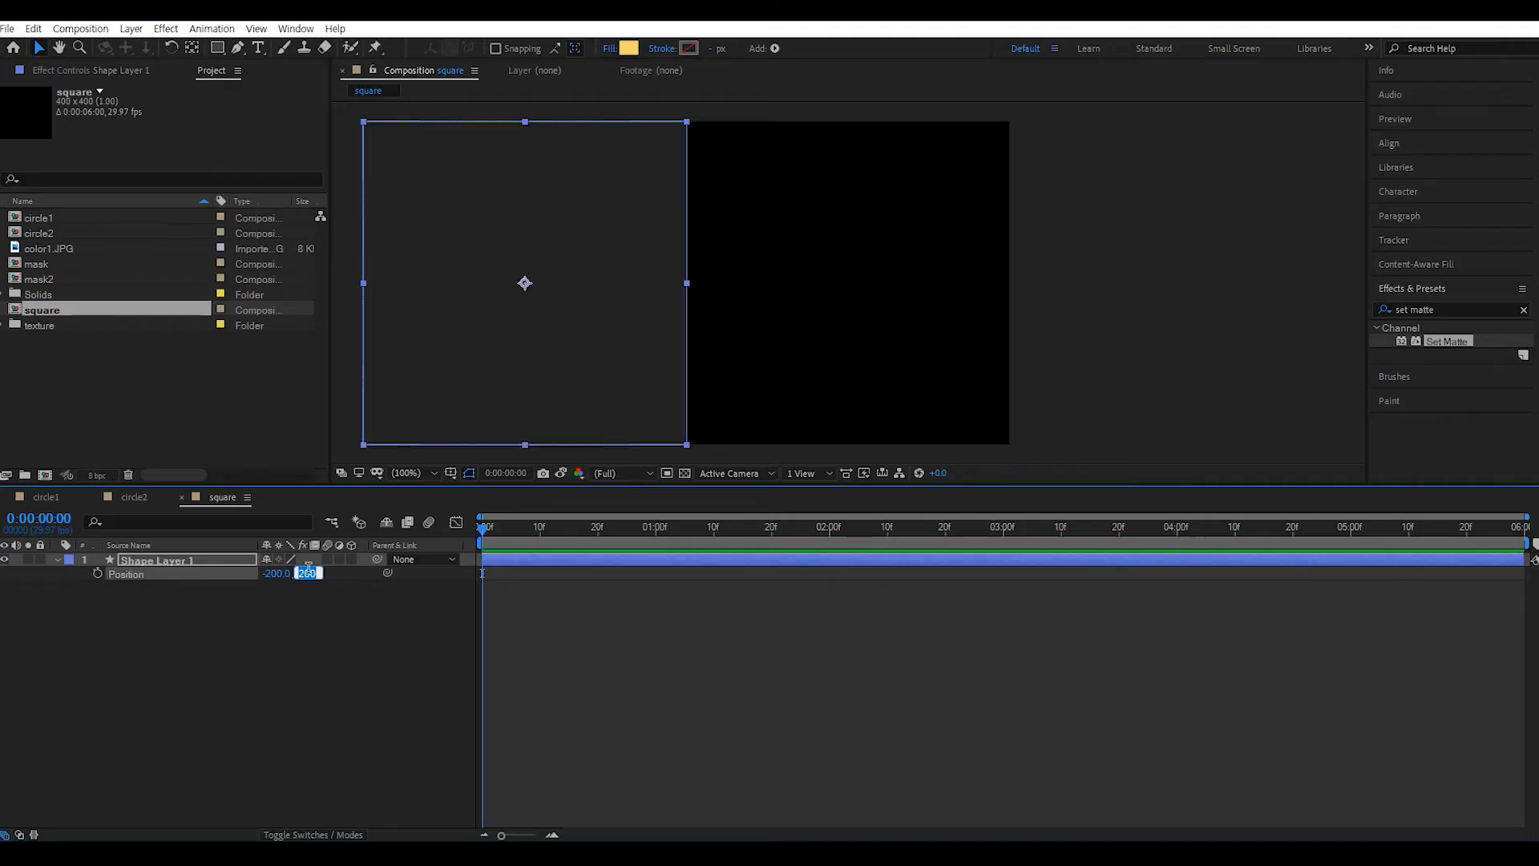
pyautogui.press('Return')
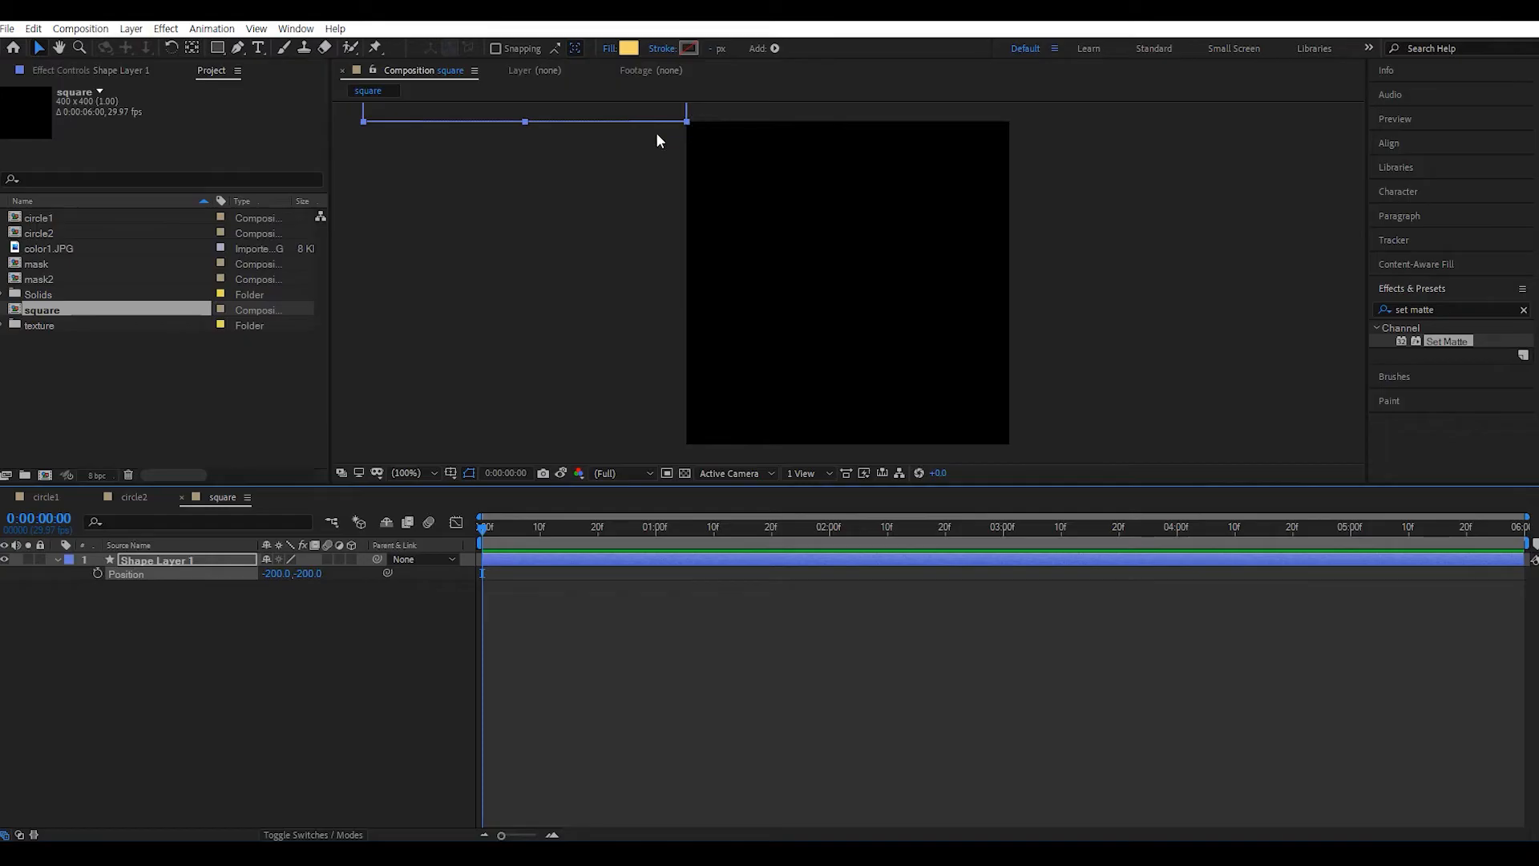
pyautogui.click(98, 573)
# - At one second, set Shape Layer 1's Position to 200, 200, and move that keyframe to the two-second mark
pyautogui.moveTo(529, 528); pyautogui.dragTo(657, 539)
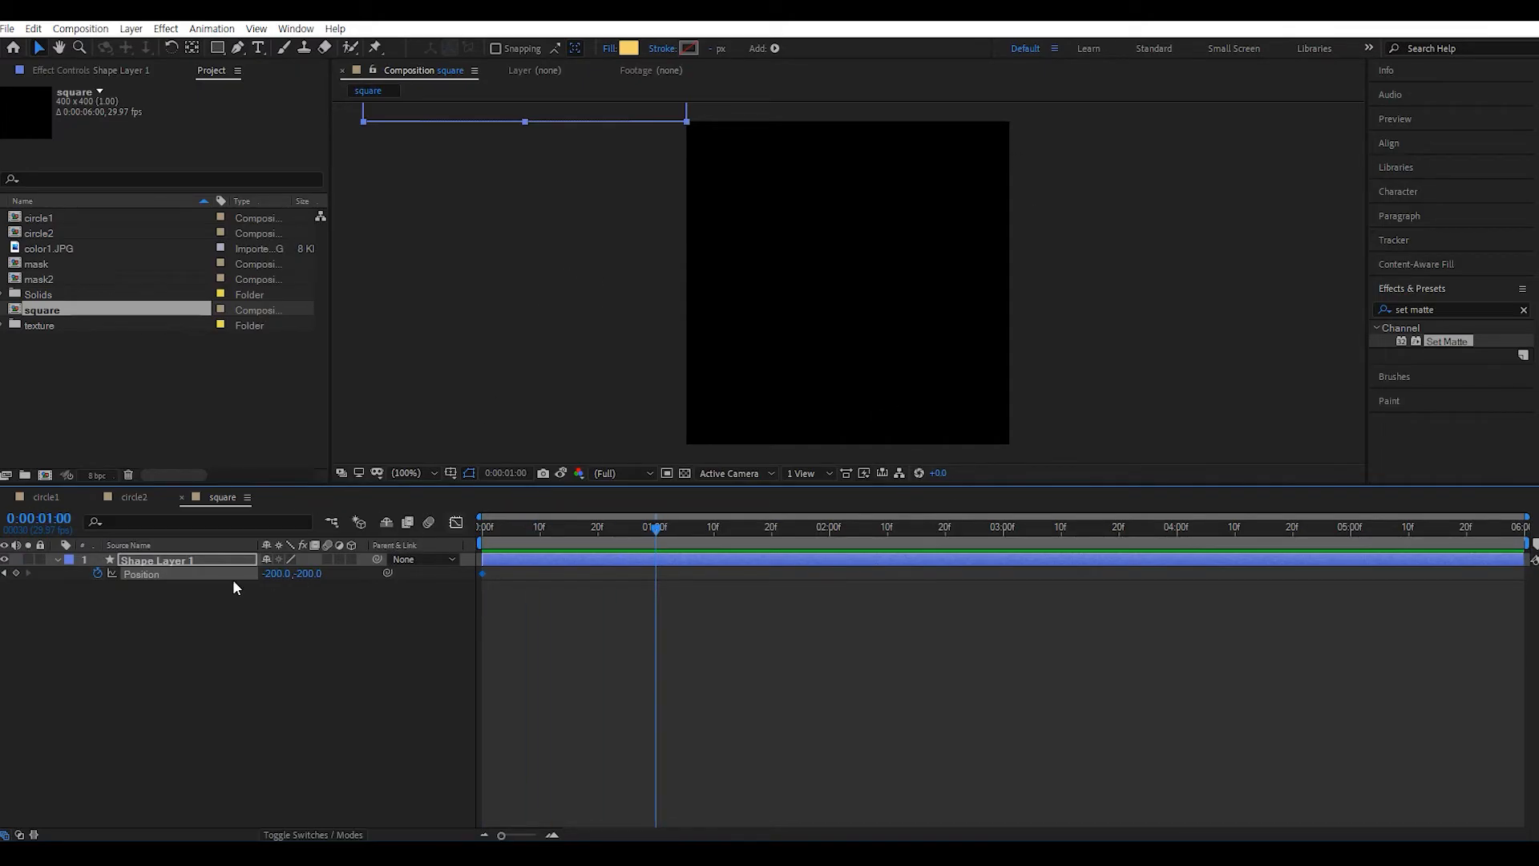
pyautogui.click(278, 574)
pyautogui.write('200')
pyautogui.press('Tab')
pyautogui.write('200')
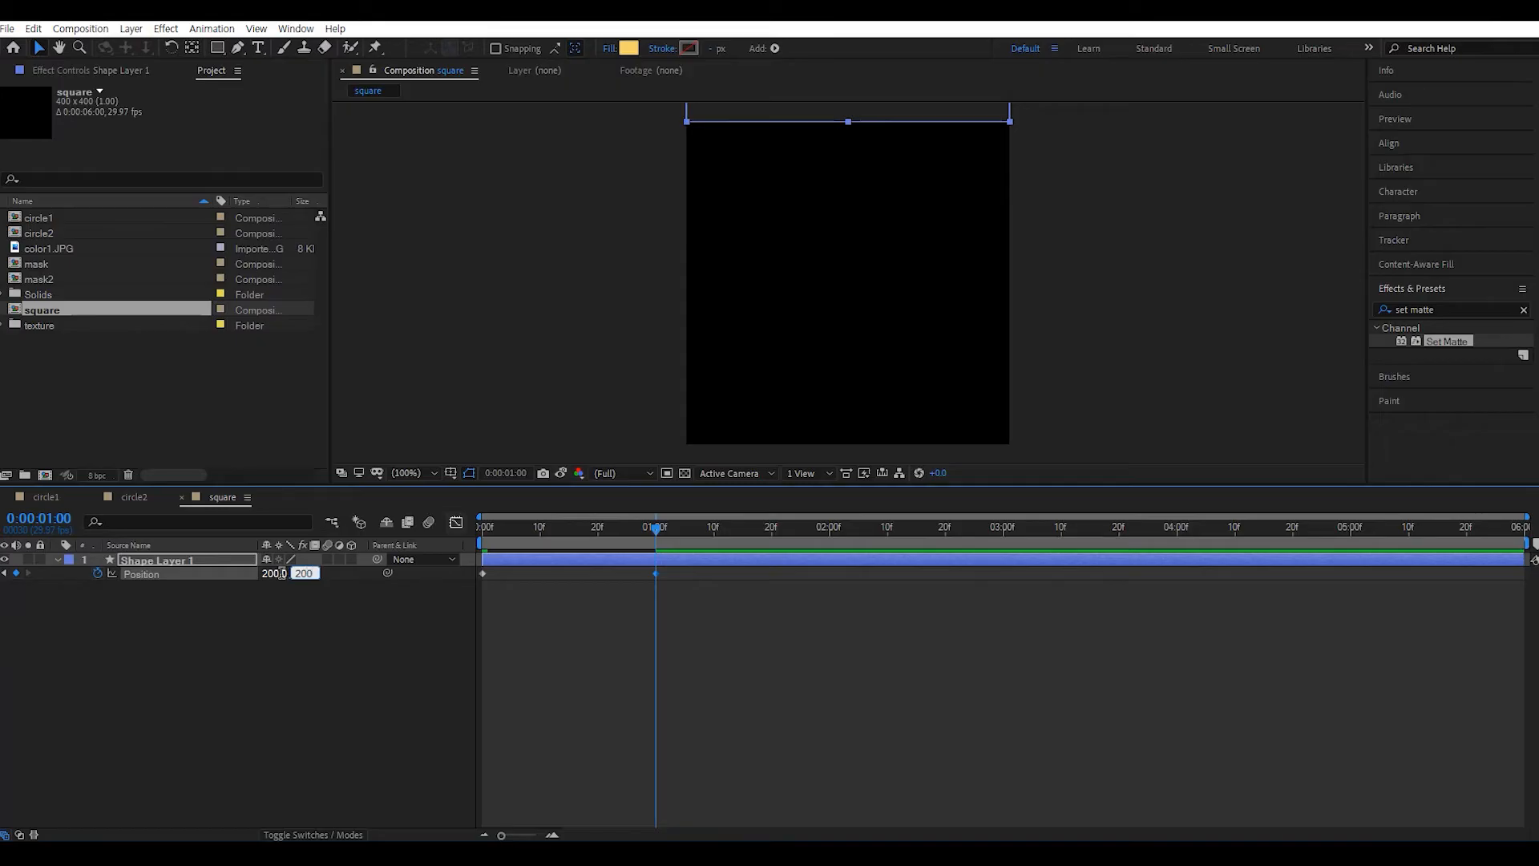
pyautogui.press('Tab')
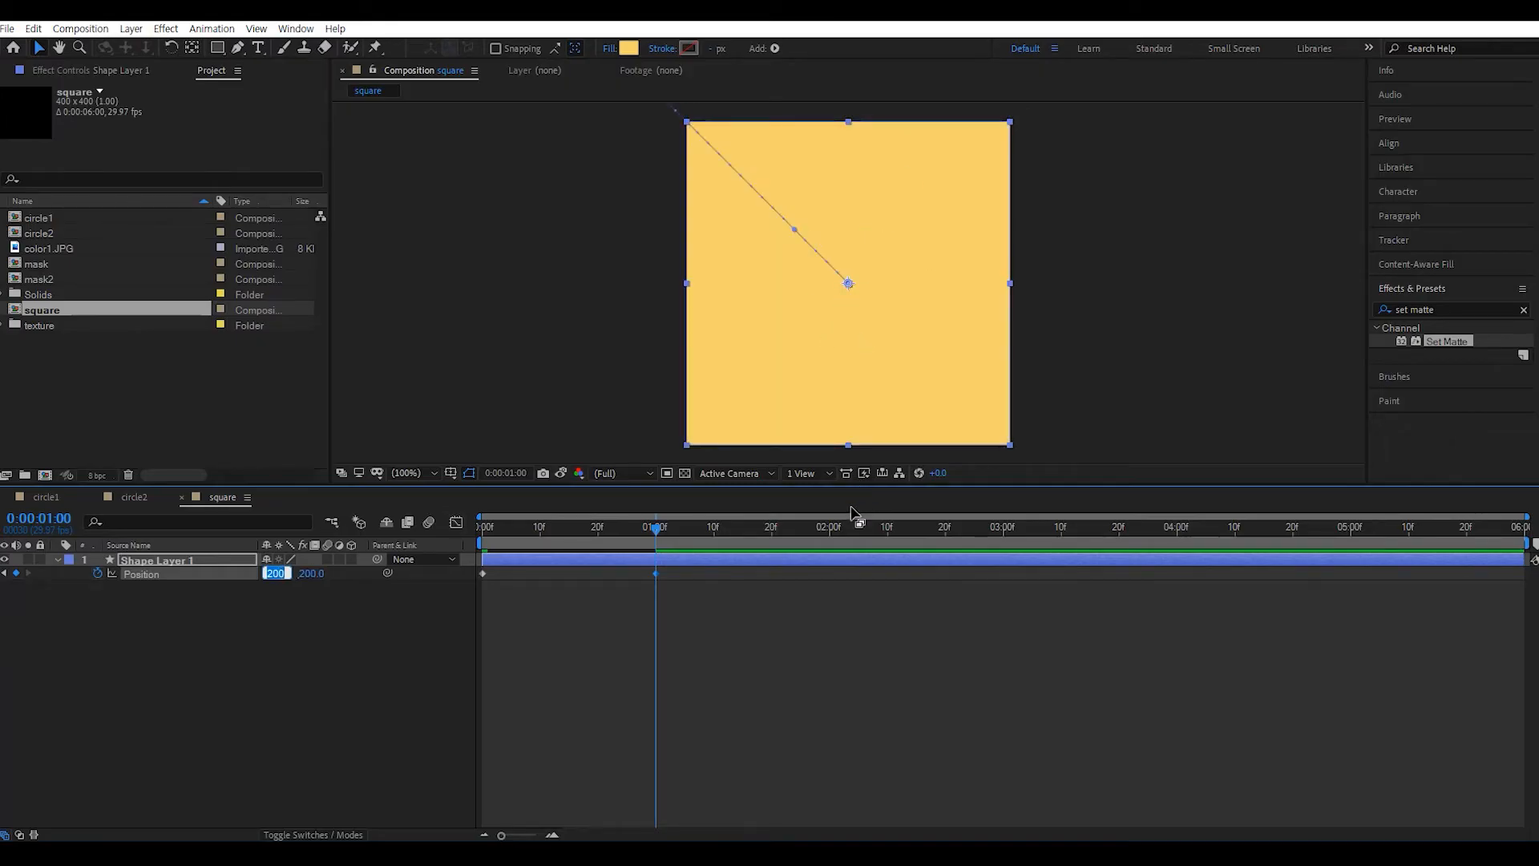
pyautogui.click(829, 530)
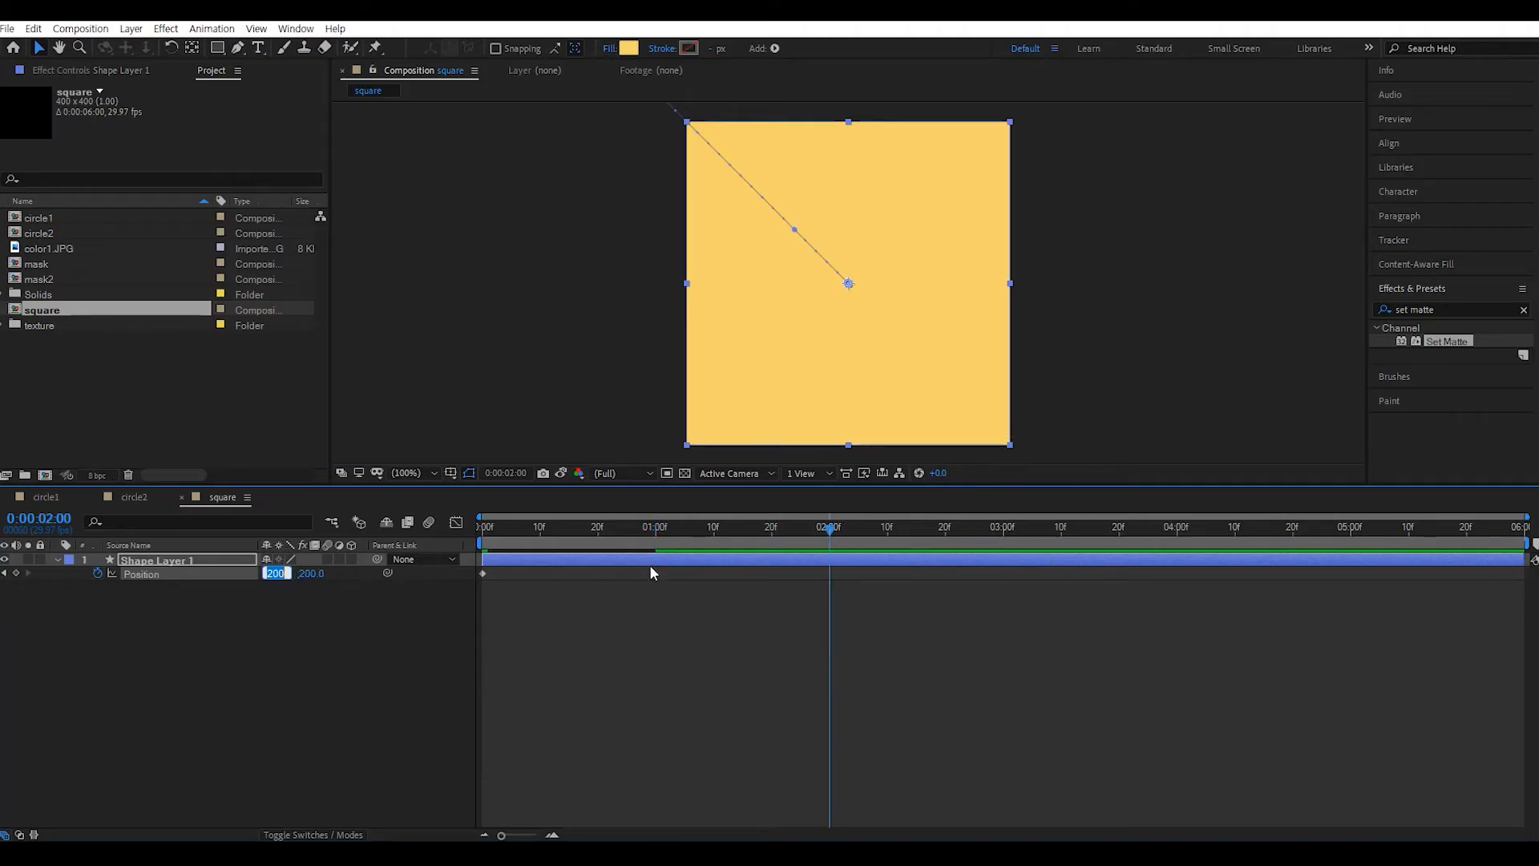
pyautogui.moveTo(654, 571); pyautogui.dragTo(830, 587)
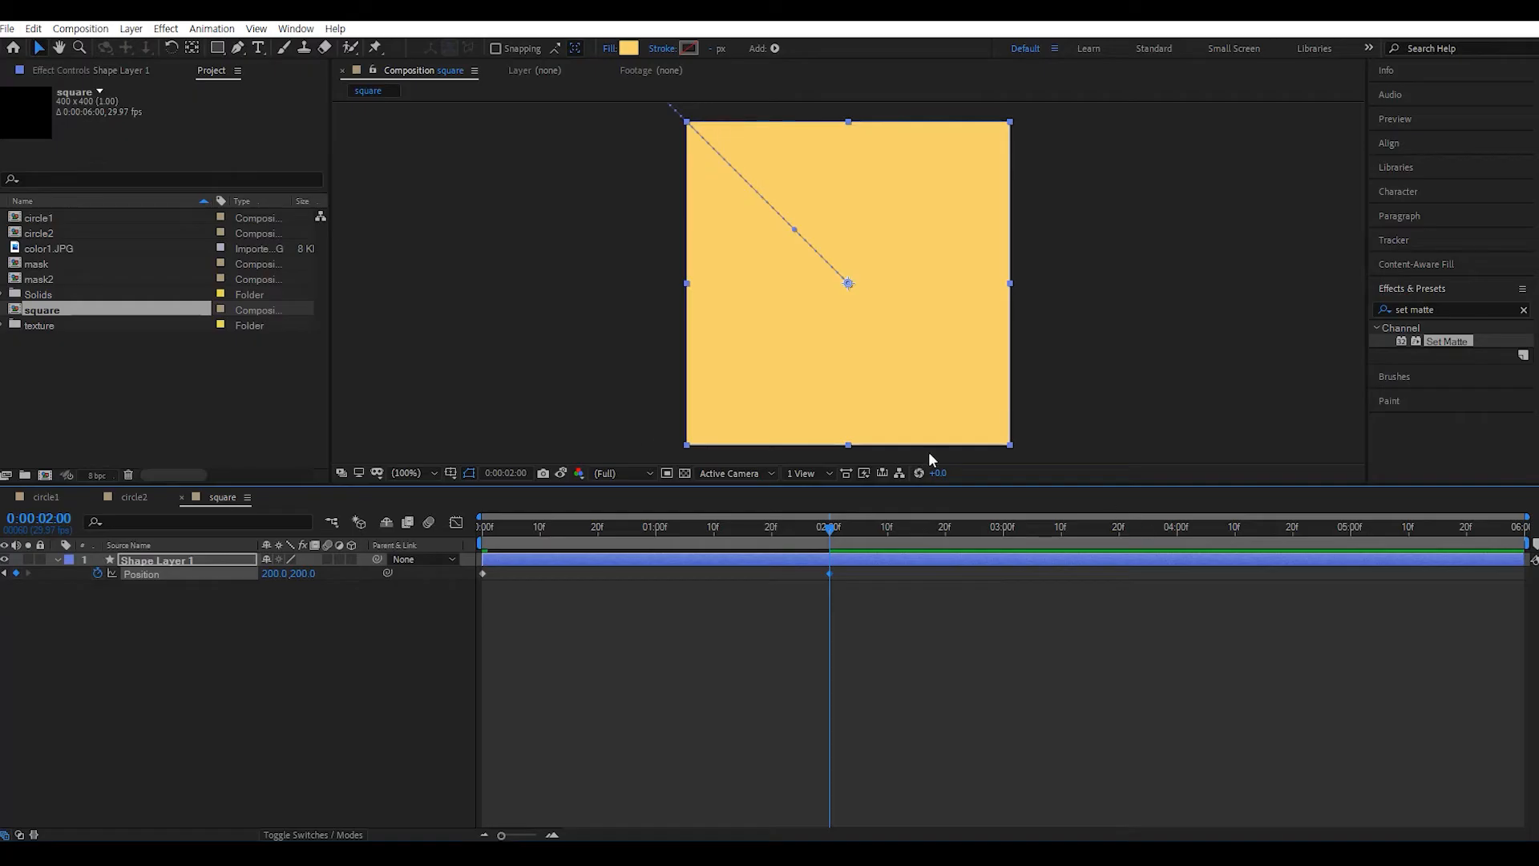
# - At the one-second mark, set Shape Layer 1's Position to 0, 0
pyautogui.click(657, 531)
pyautogui.moveTo(659, 532); pyautogui.dragTo(657, 541)
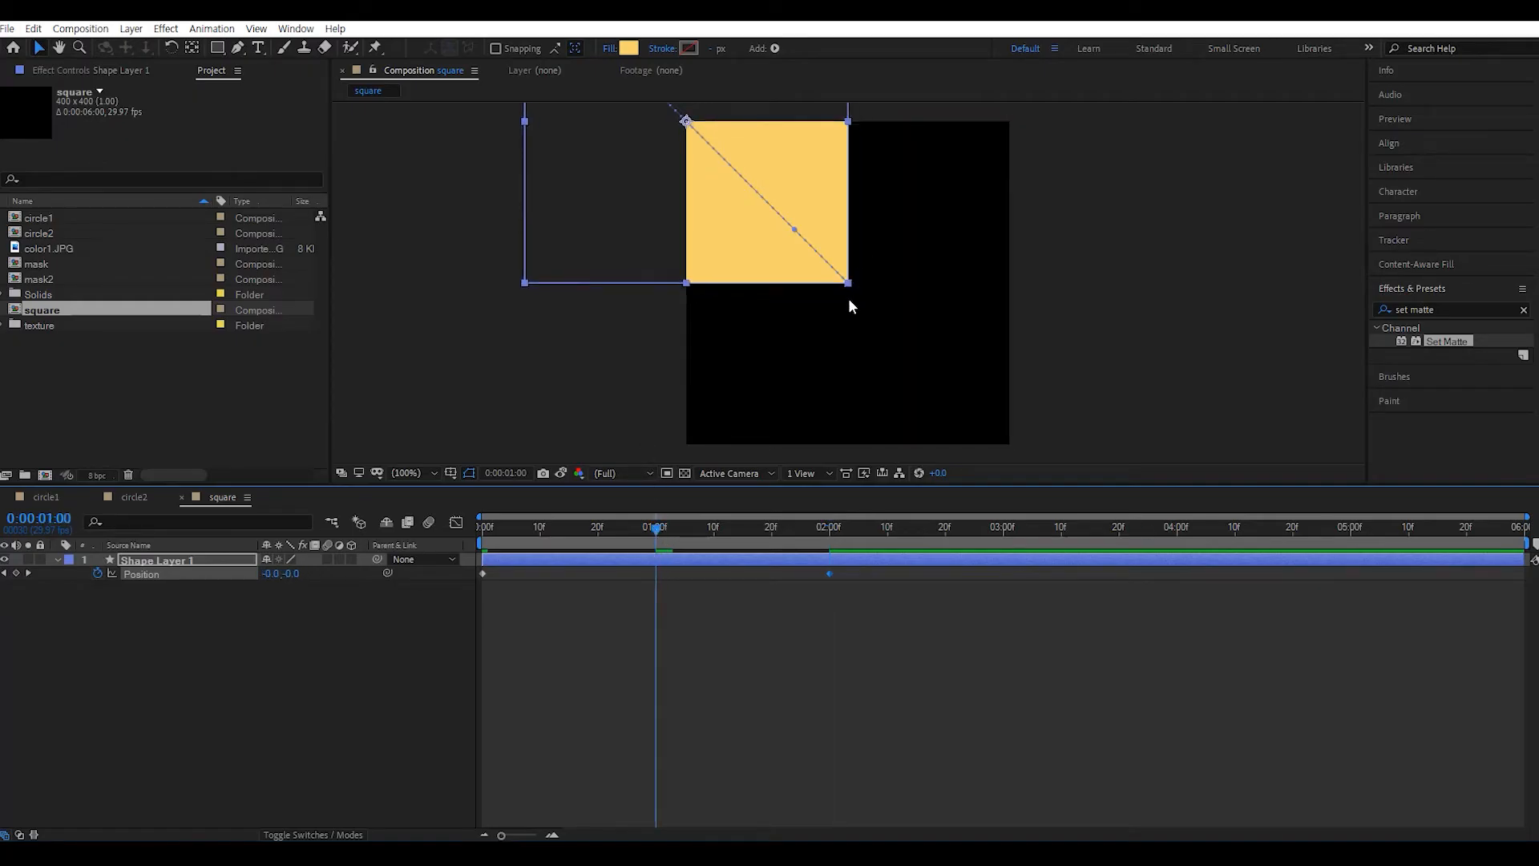
pyautogui.click(269, 574)
pyautogui.click(304, 588)
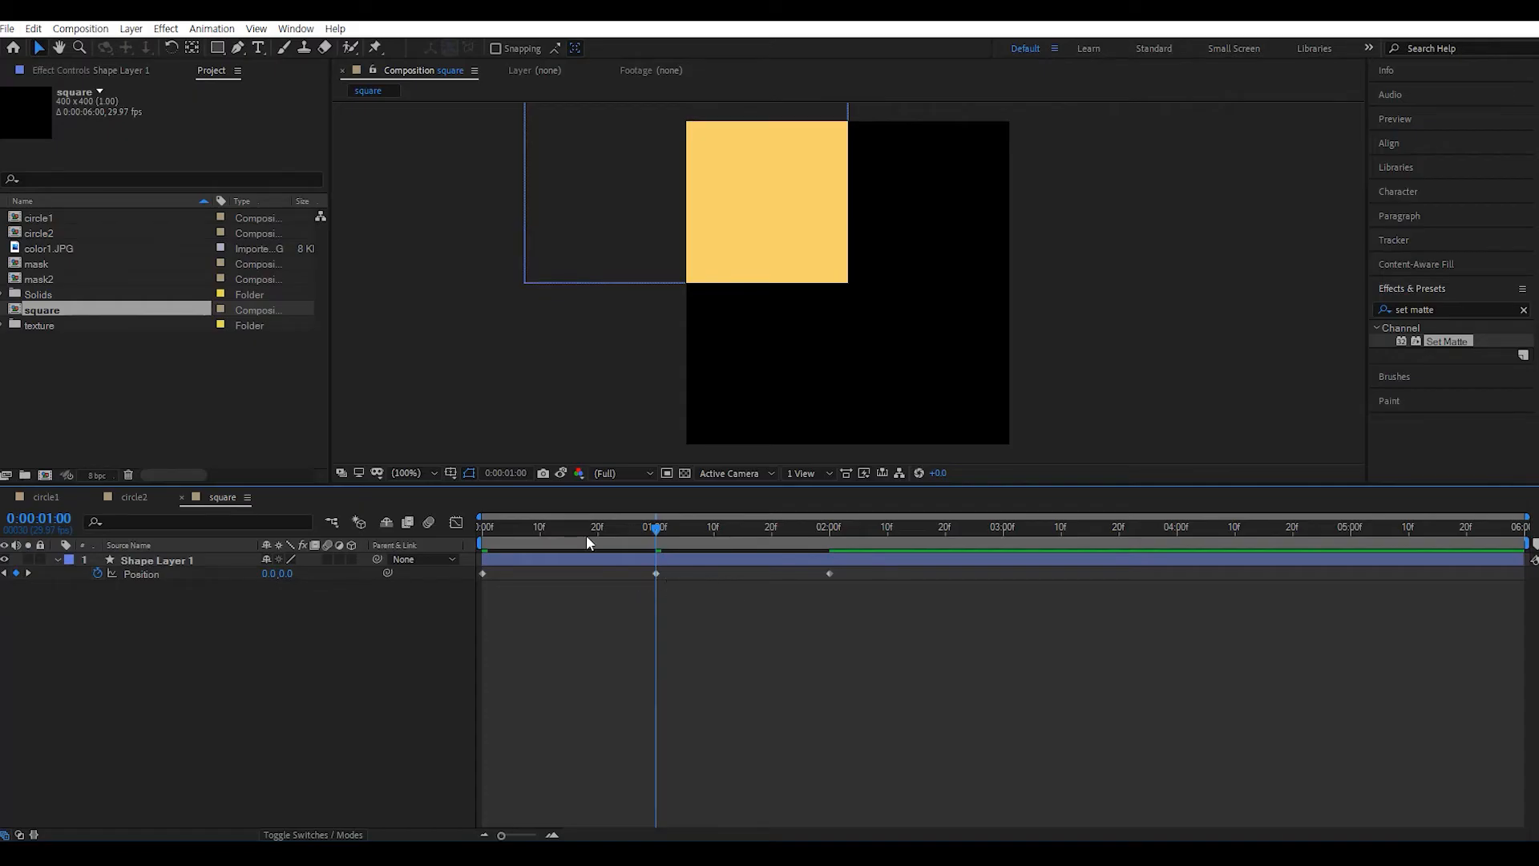
# - End the square composition's work area at two seconds and preview the yellow square's movement
pyautogui.click(828, 531)
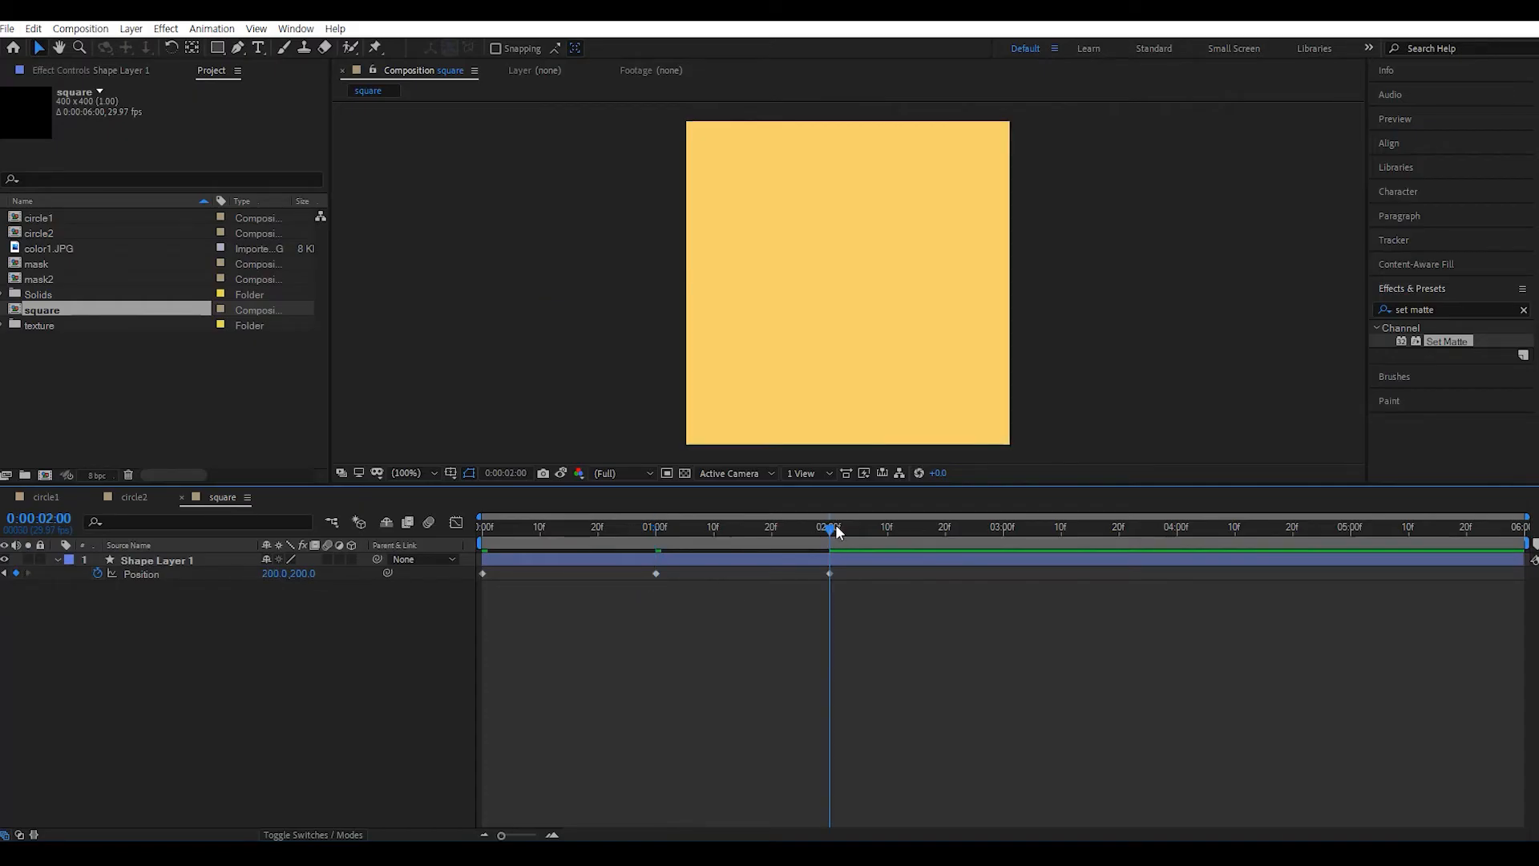
pyautogui.press('n')
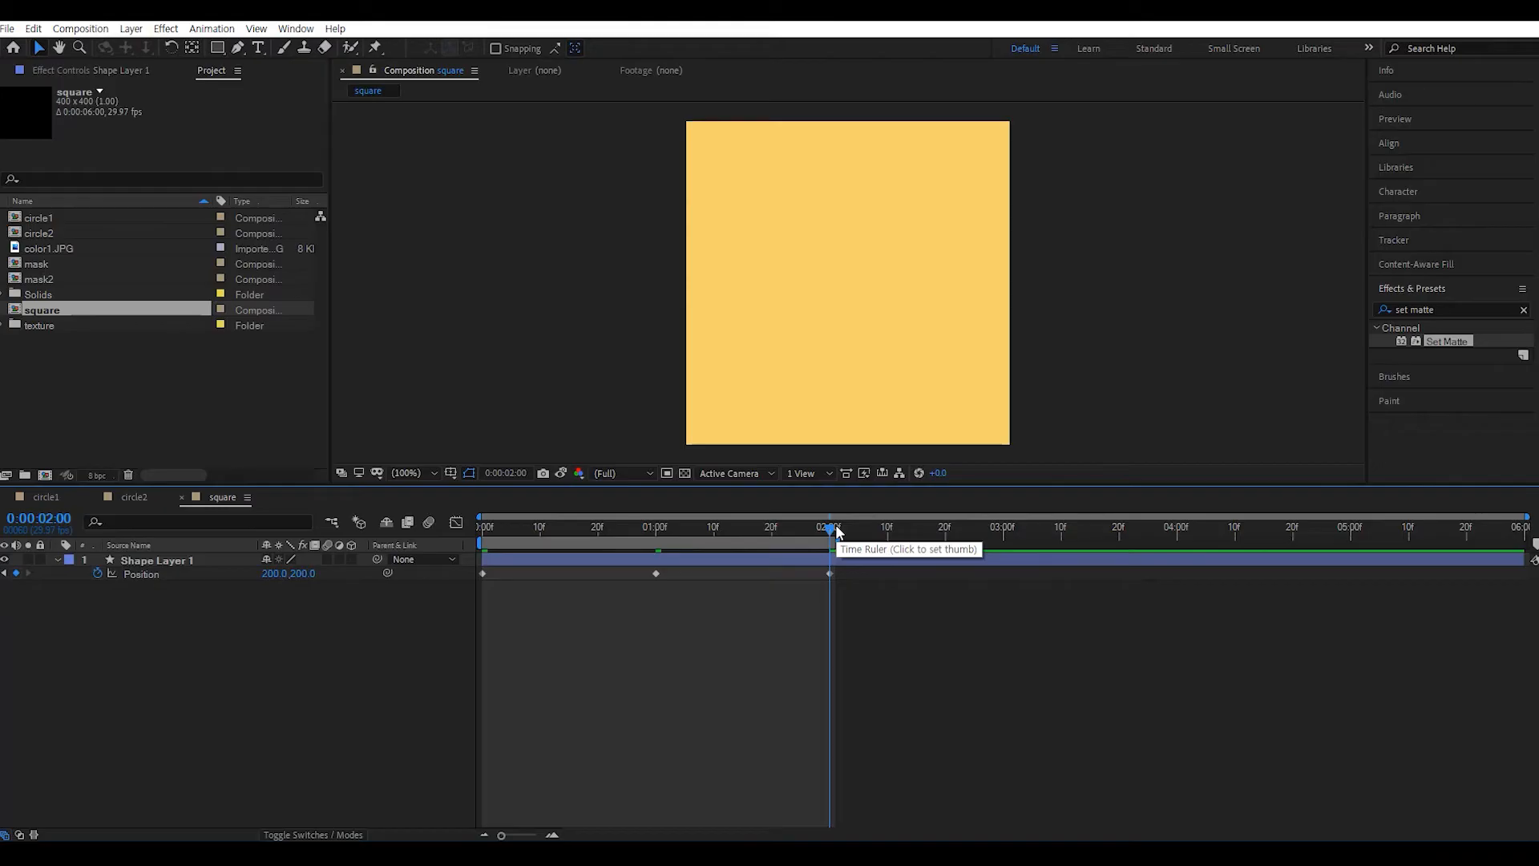
pyautogui.press('space')
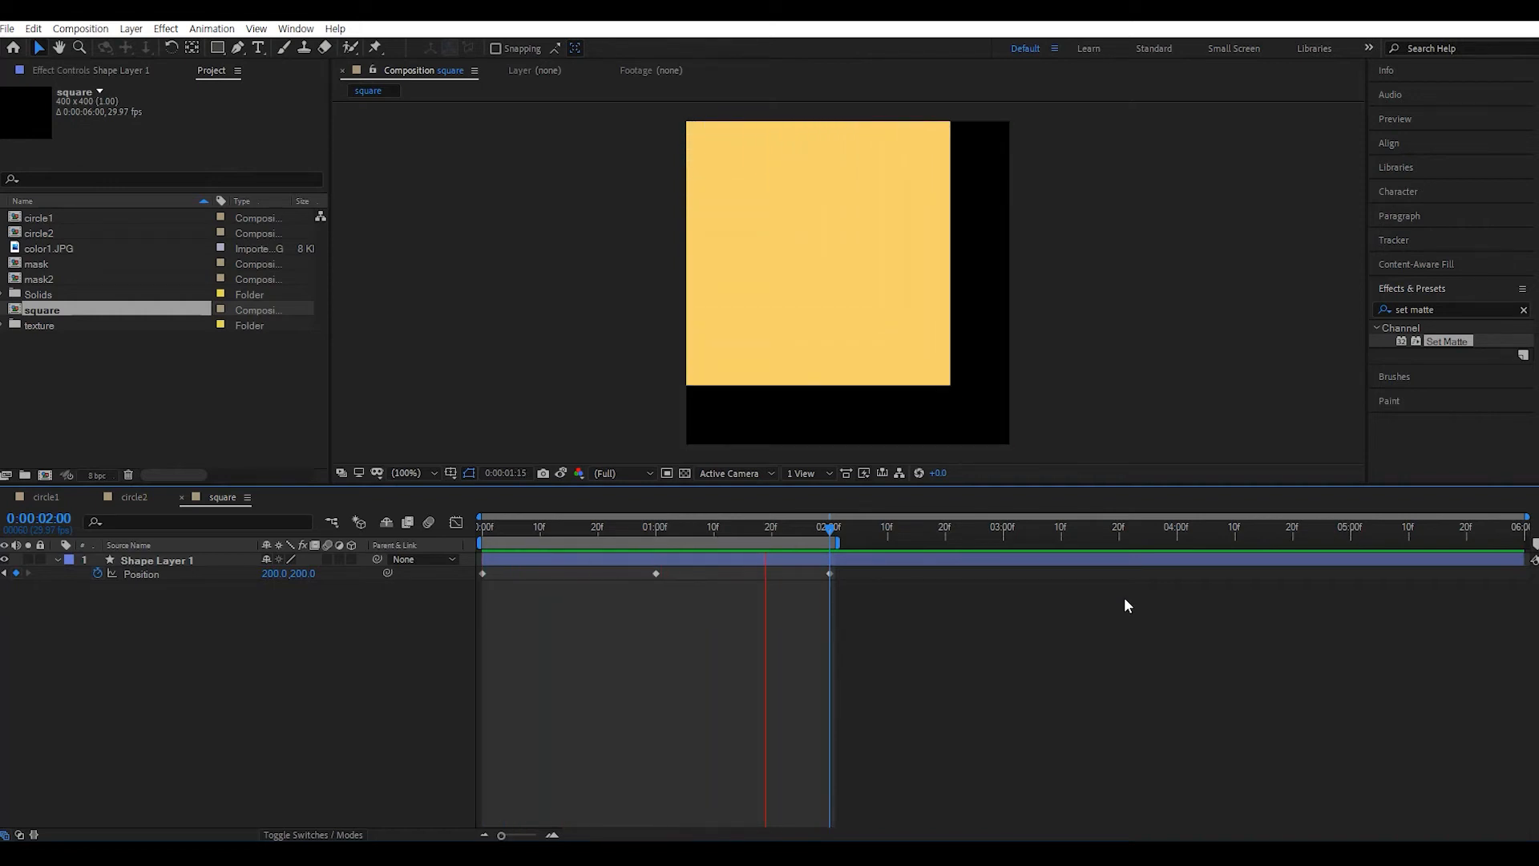
pyautogui.press('space')
# - Return to the start of the timeline and apply Easy Ease to all three of Shape Layer 1's Position keyframes
pyautogui.press('Home')
pyautogui.moveTo(848, 591); pyautogui.dragTo(399, 579)
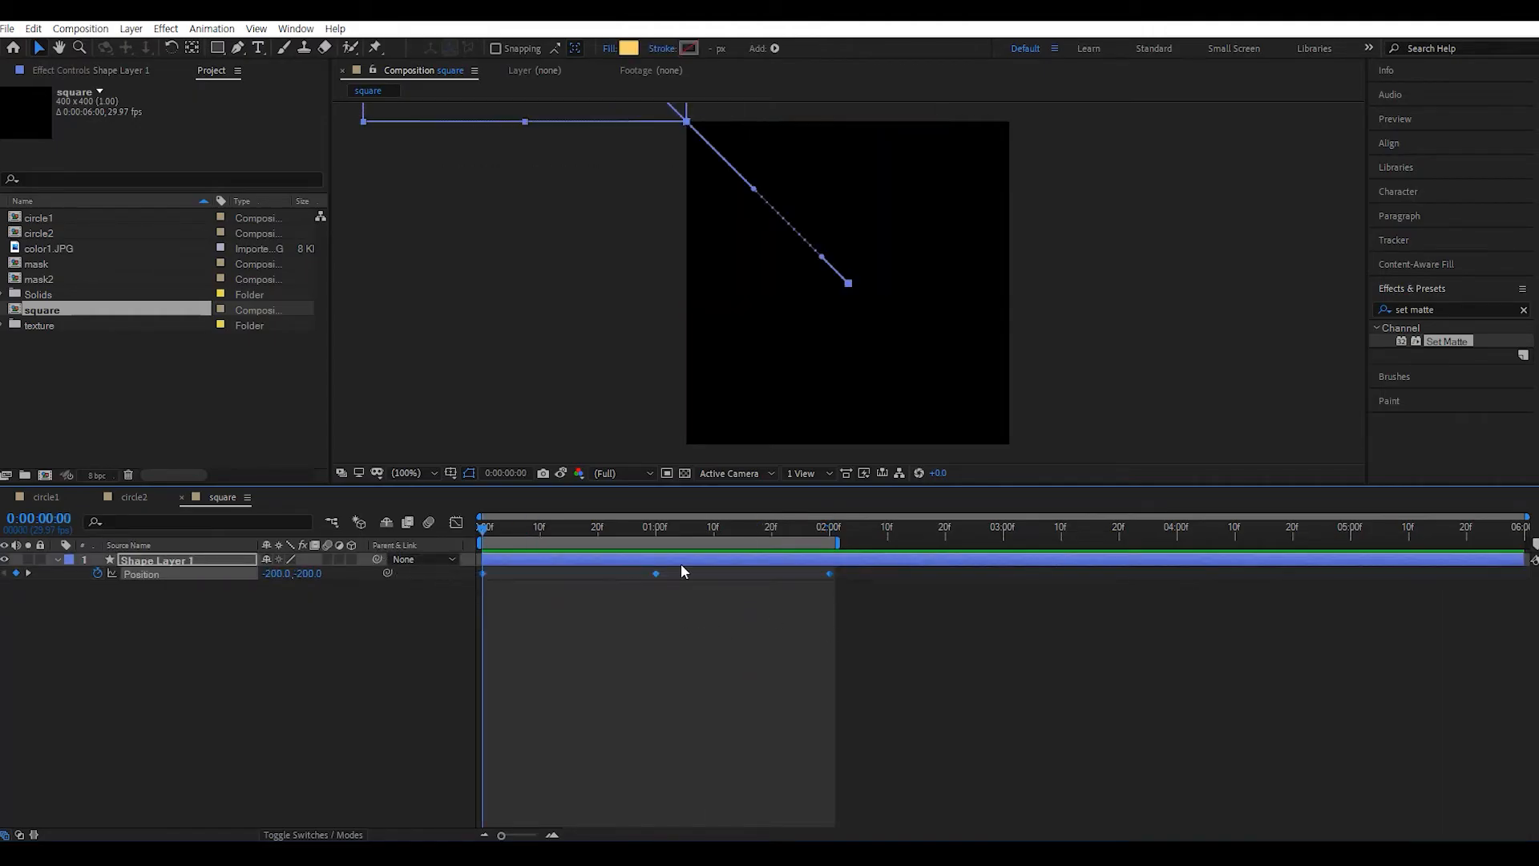
pyautogui.press('F9')
# - Set the Keyframe Velocity of Shape Layer 1's three Position keyframes to 100% incoming and 100% outgoing influence
pyautogui.rightClick(656, 572)
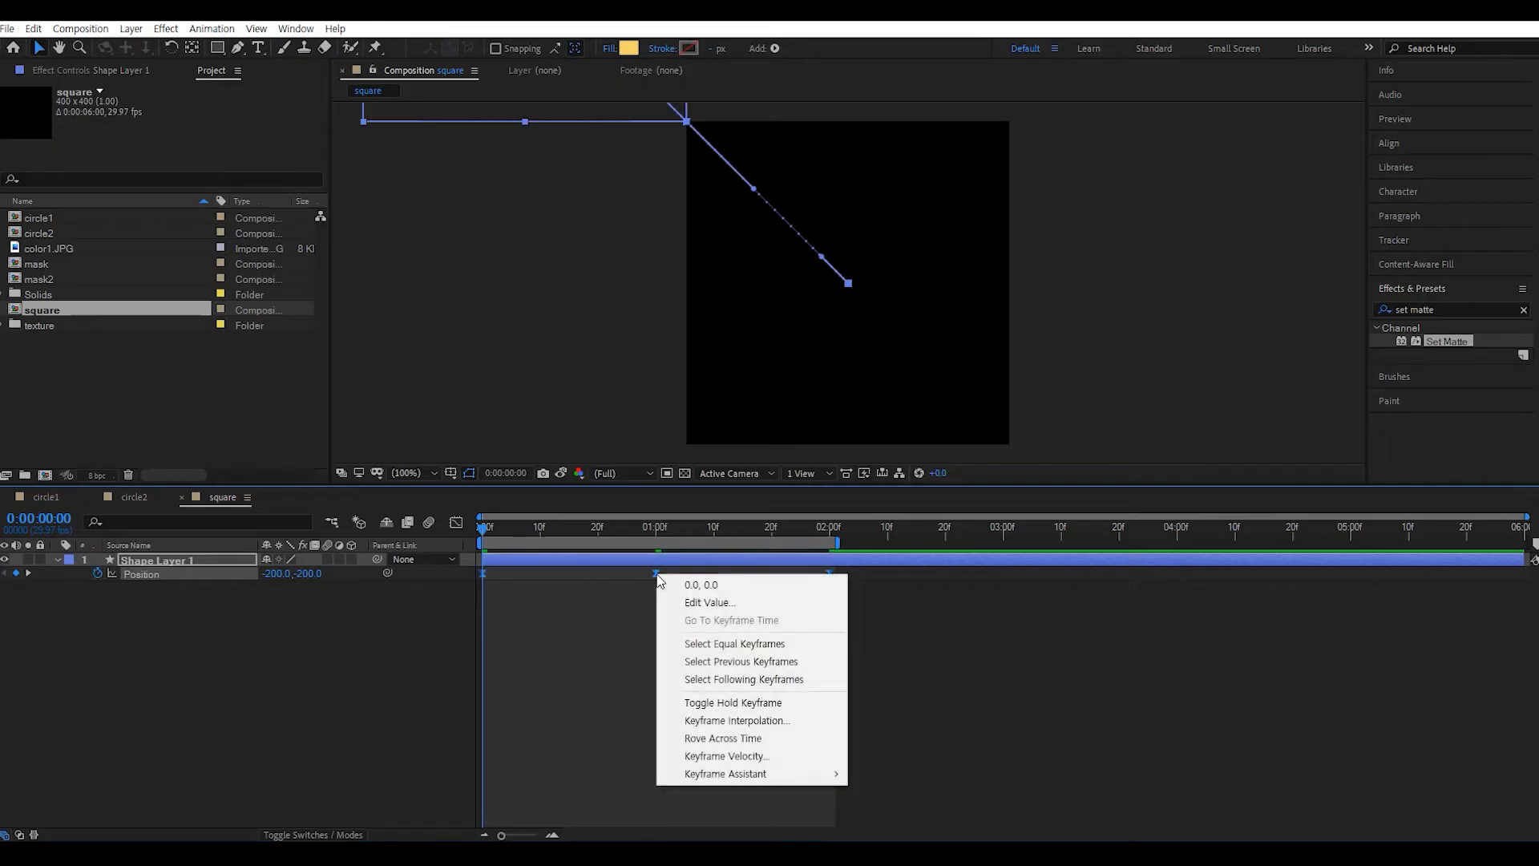
pyautogui.click(746, 763)
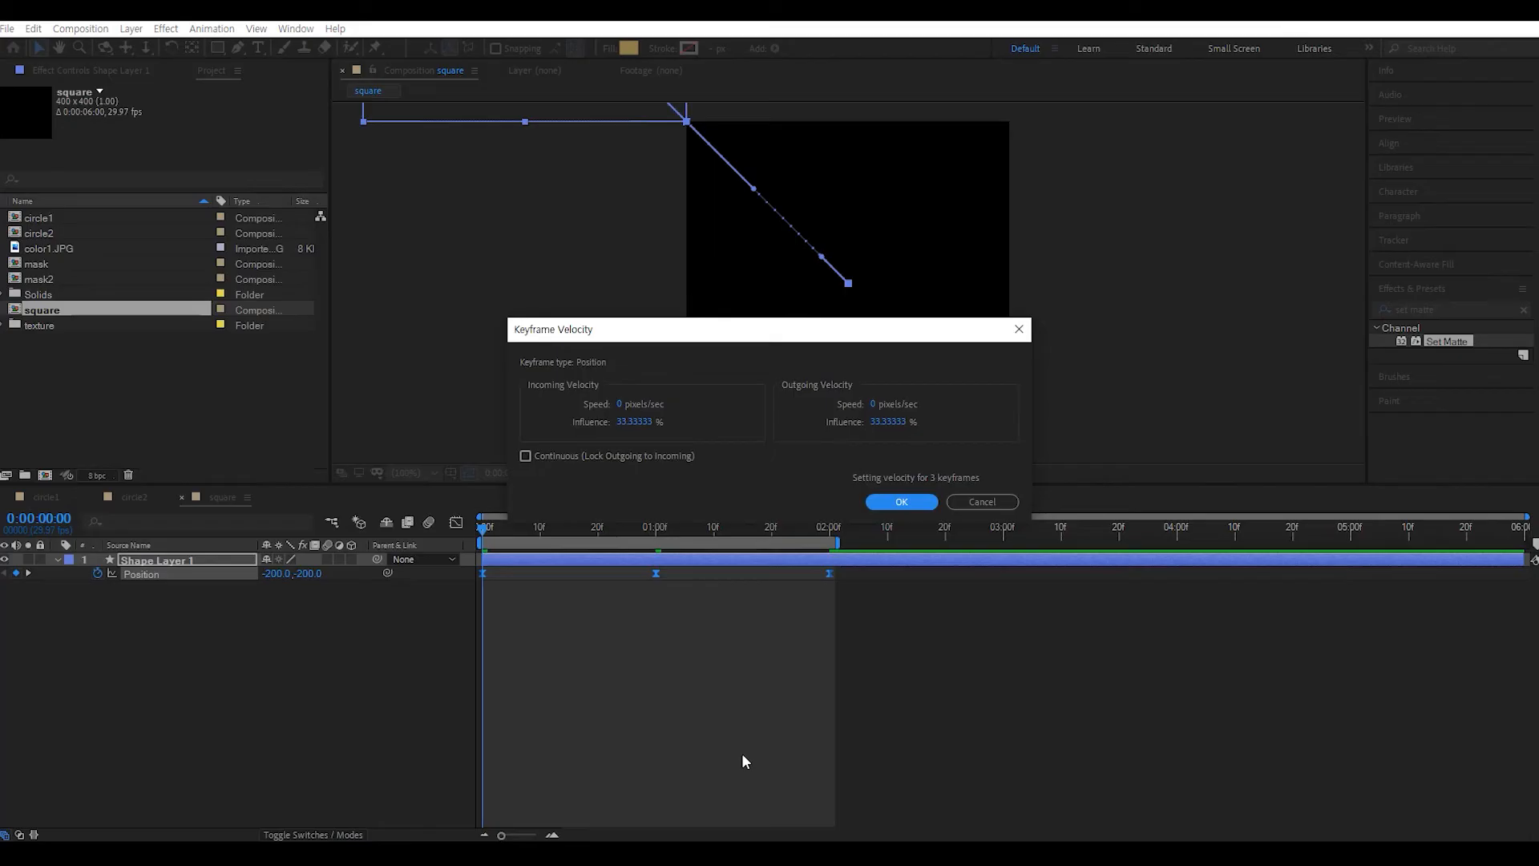
pyautogui.click(633, 421)
pyautogui.write('1000')
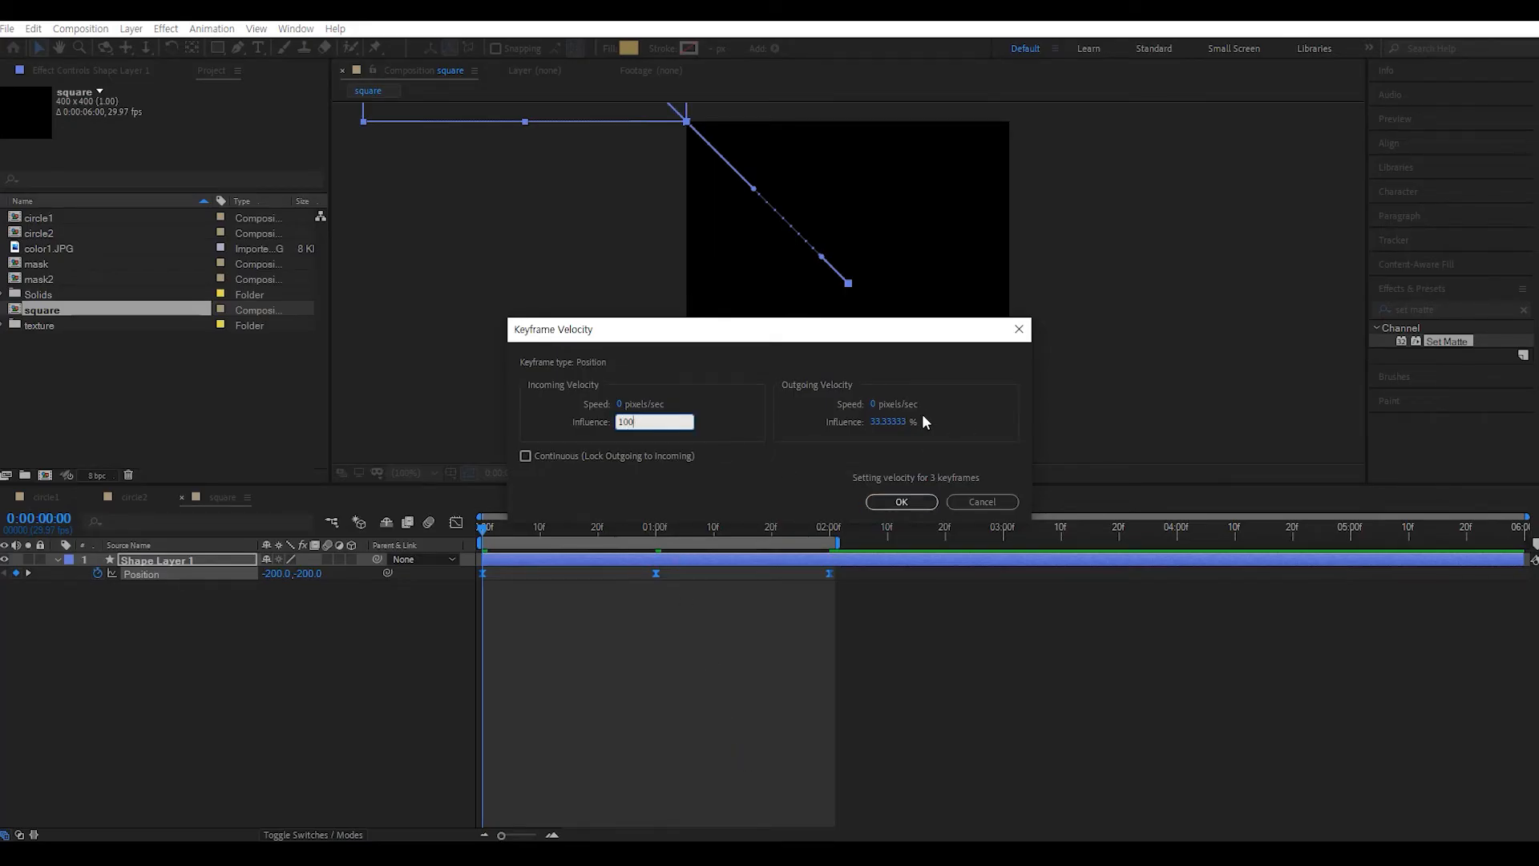
pyautogui.moveTo(897, 422); pyautogui.dragTo(888, 421)
pyautogui.click(874, 421)
pyautogui.write('100')
pyautogui.click(912, 503)
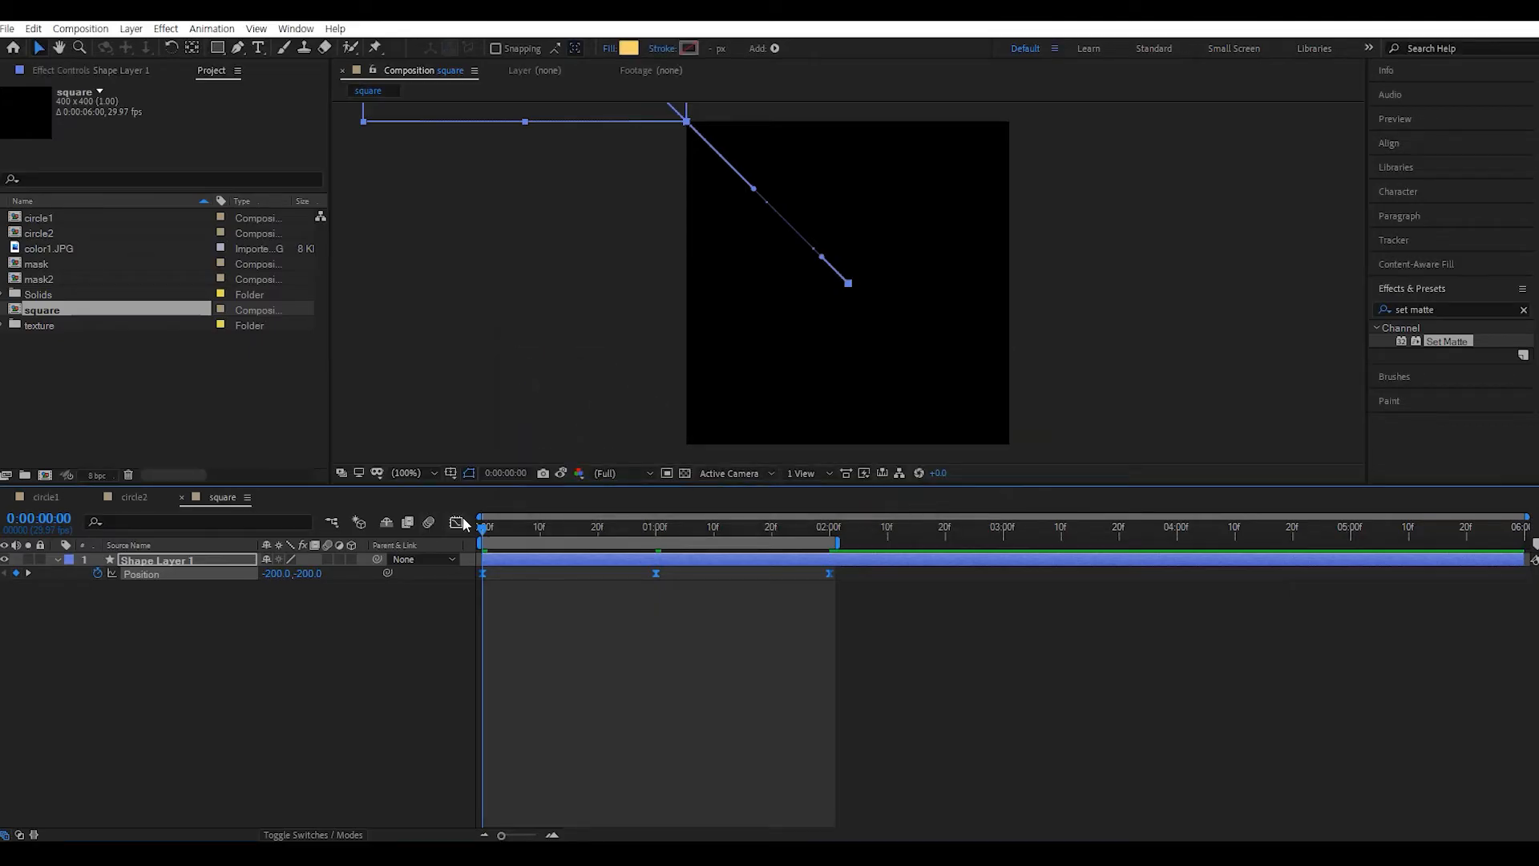
# - Examine the speed graph of Shape Layer 1's Position keyframes and preview the yellow square's eased movement
pyautogui.click(463, 518)
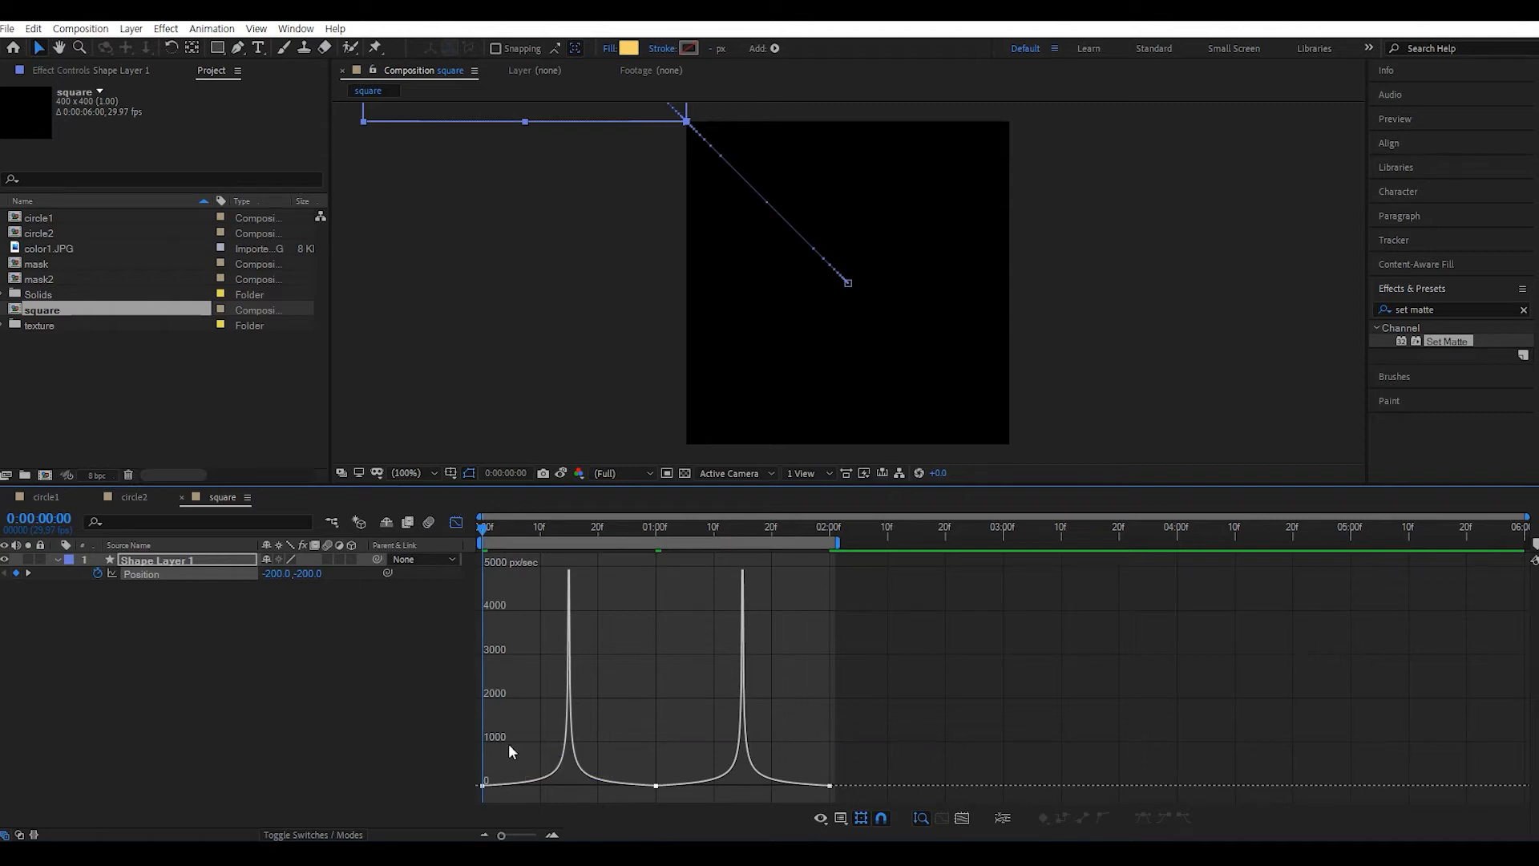
pyautogui.click(457, 524)
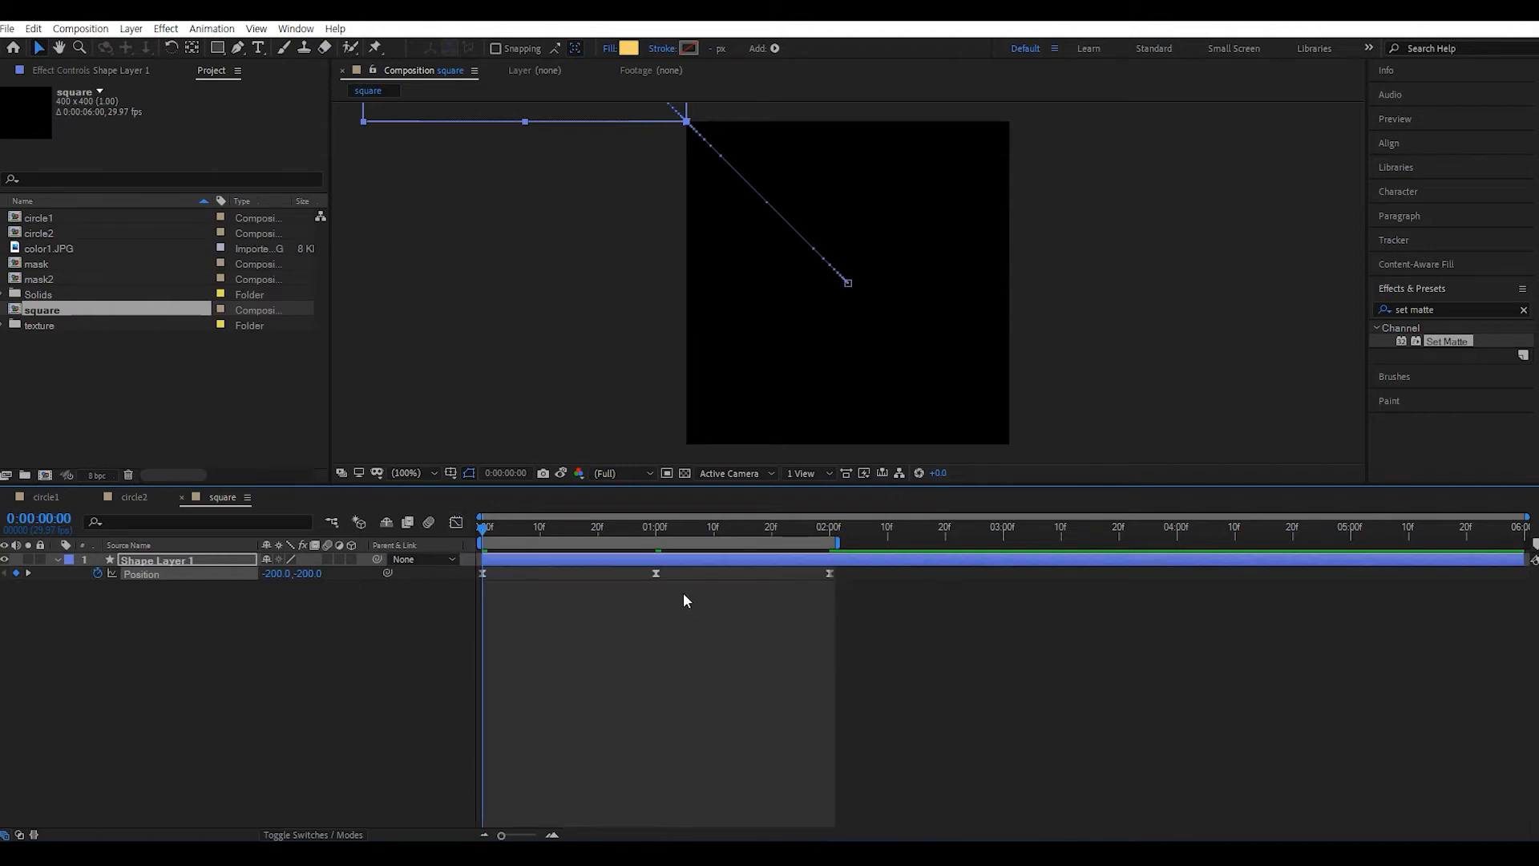
pyautogui.click(456, 524)
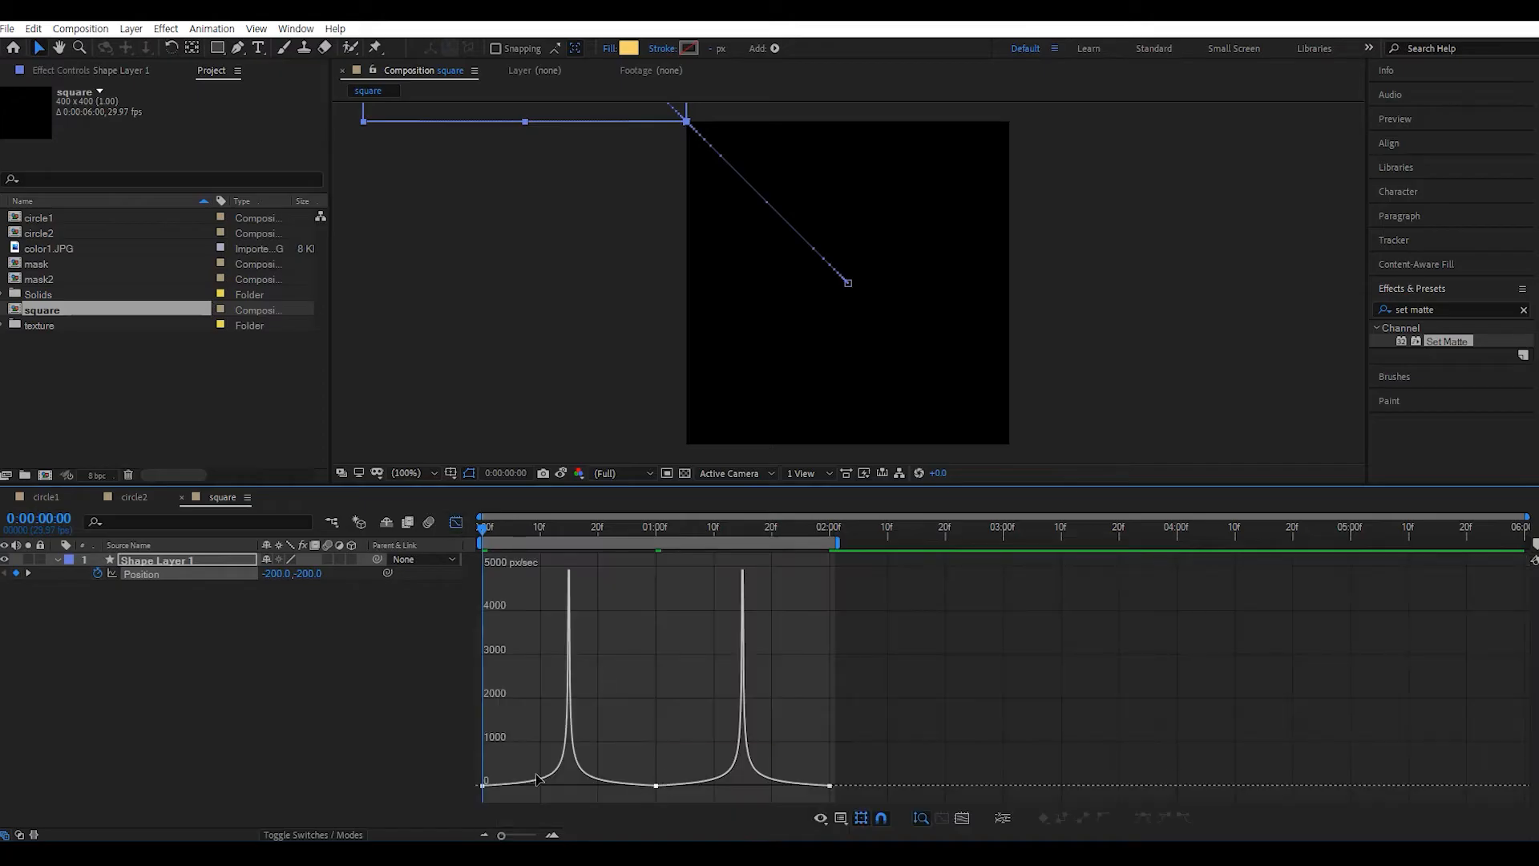
pyautogui.click(456, 524)
pyautogui.press('space')
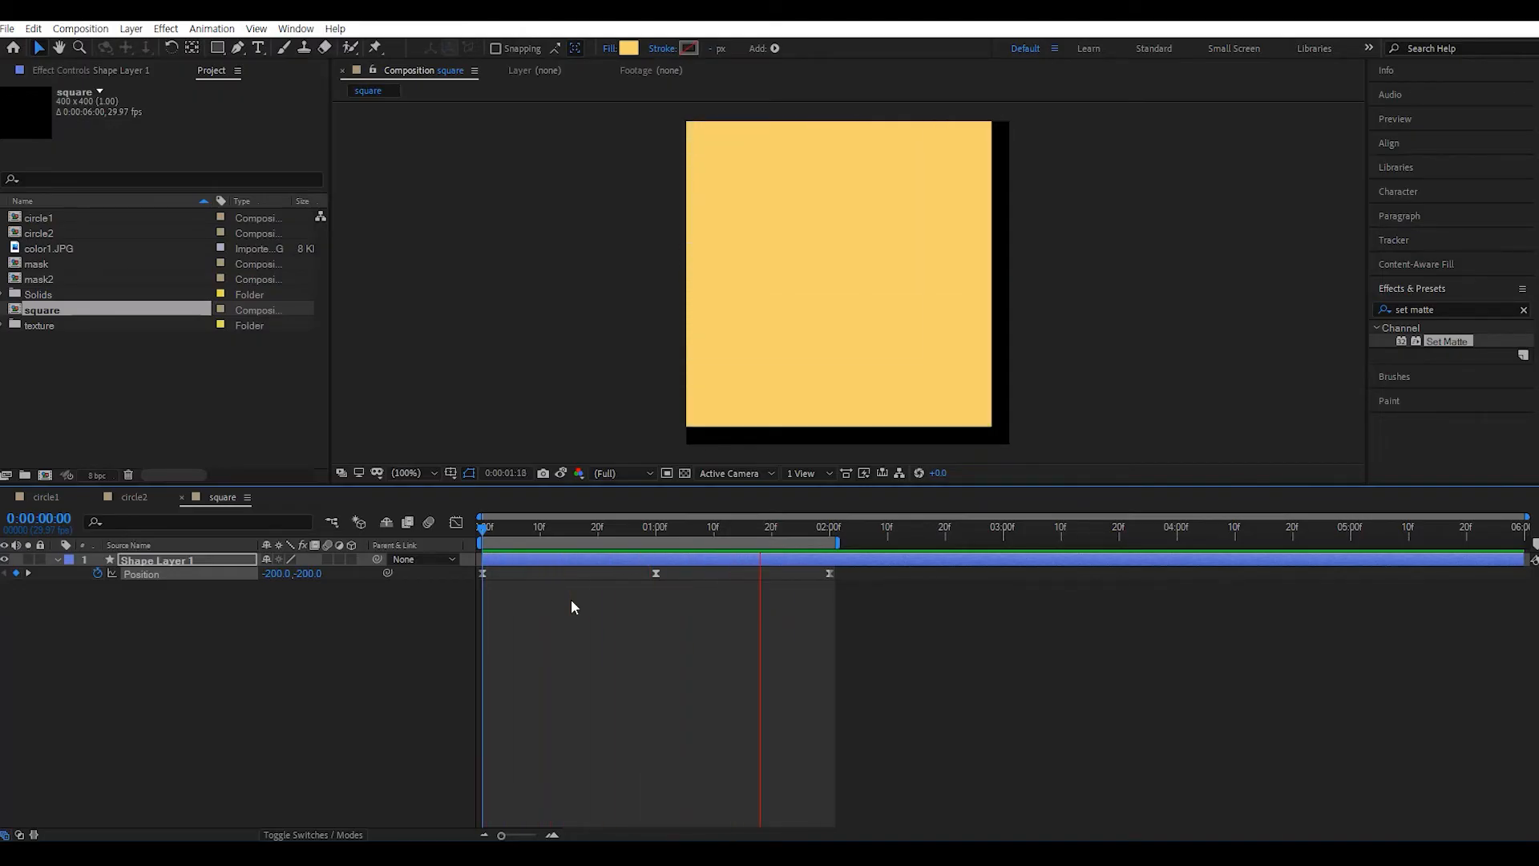
pyautogui.press('space')
pyautogui.click(433, 660)
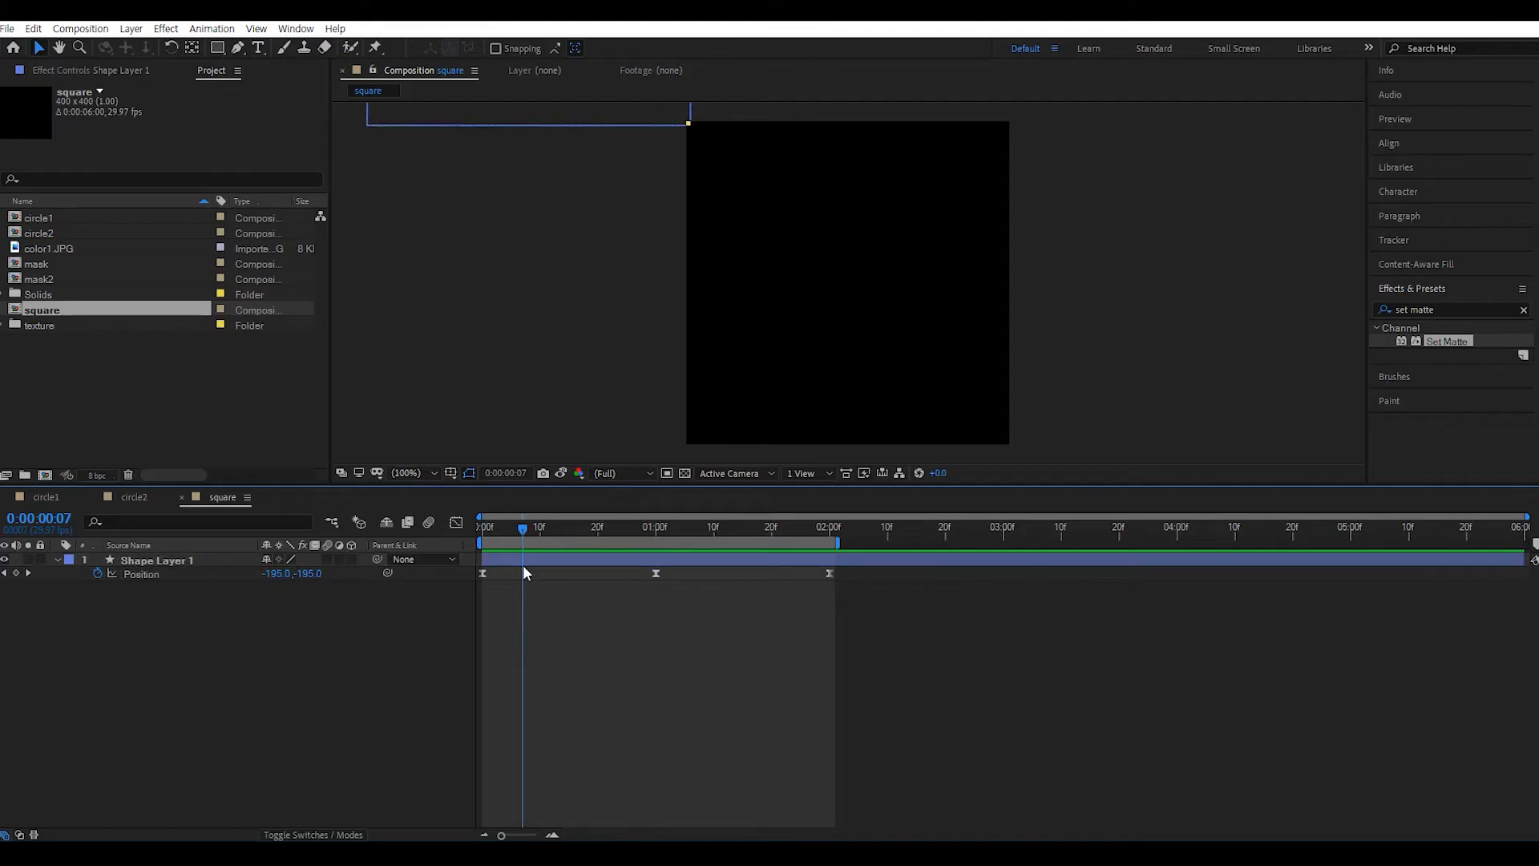
# - Move to just past the one-second mark, where the yellow square is visible, and duplicate Shape Layer 1
pyautogui.moveTo(519, 526); pyautogui.dragTo(671, 528)
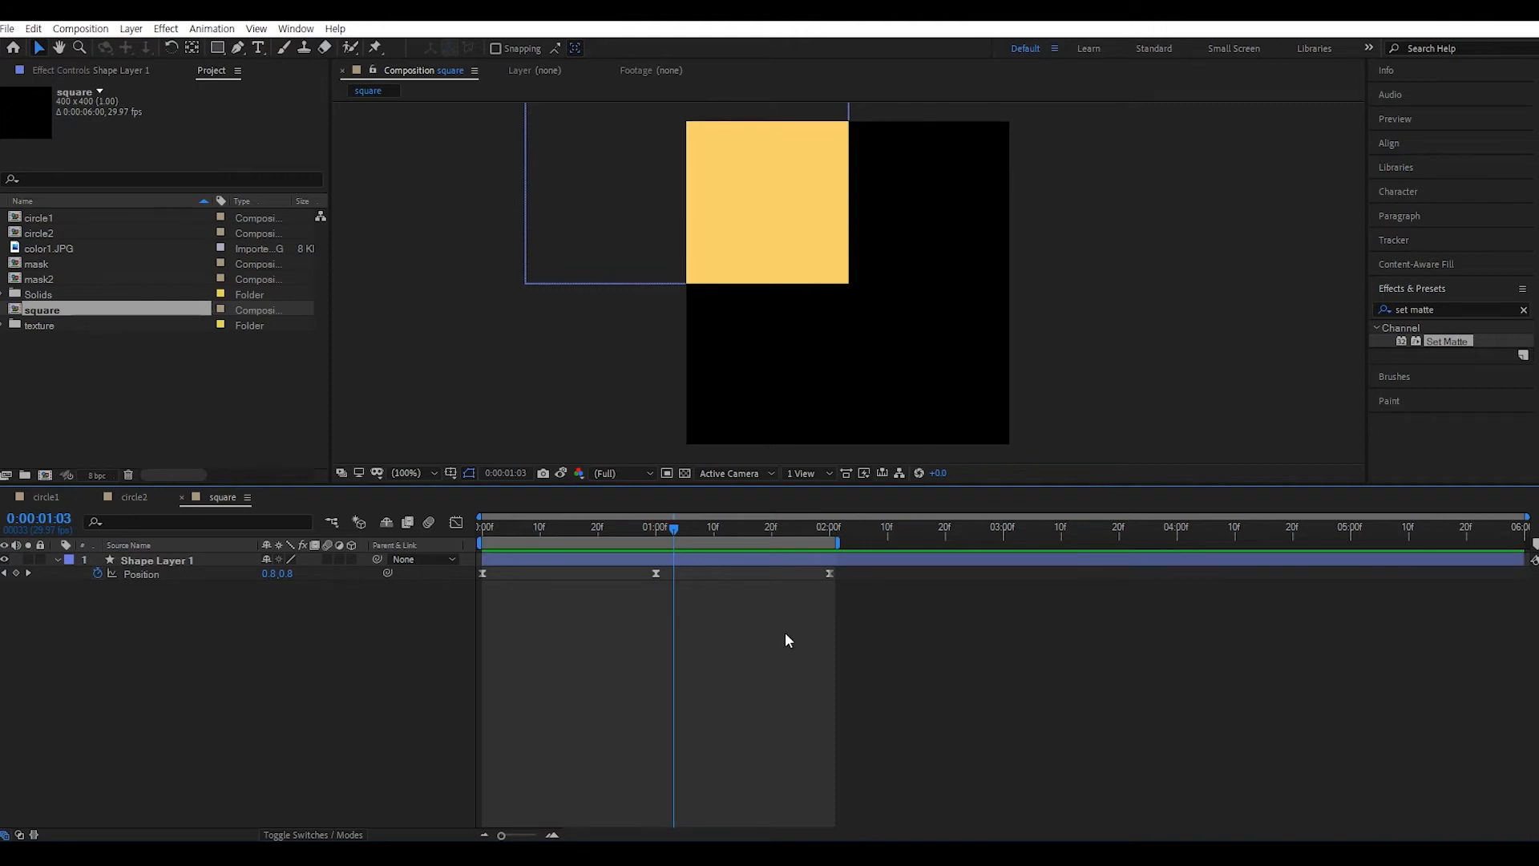
pyautogui.click(166, 561)
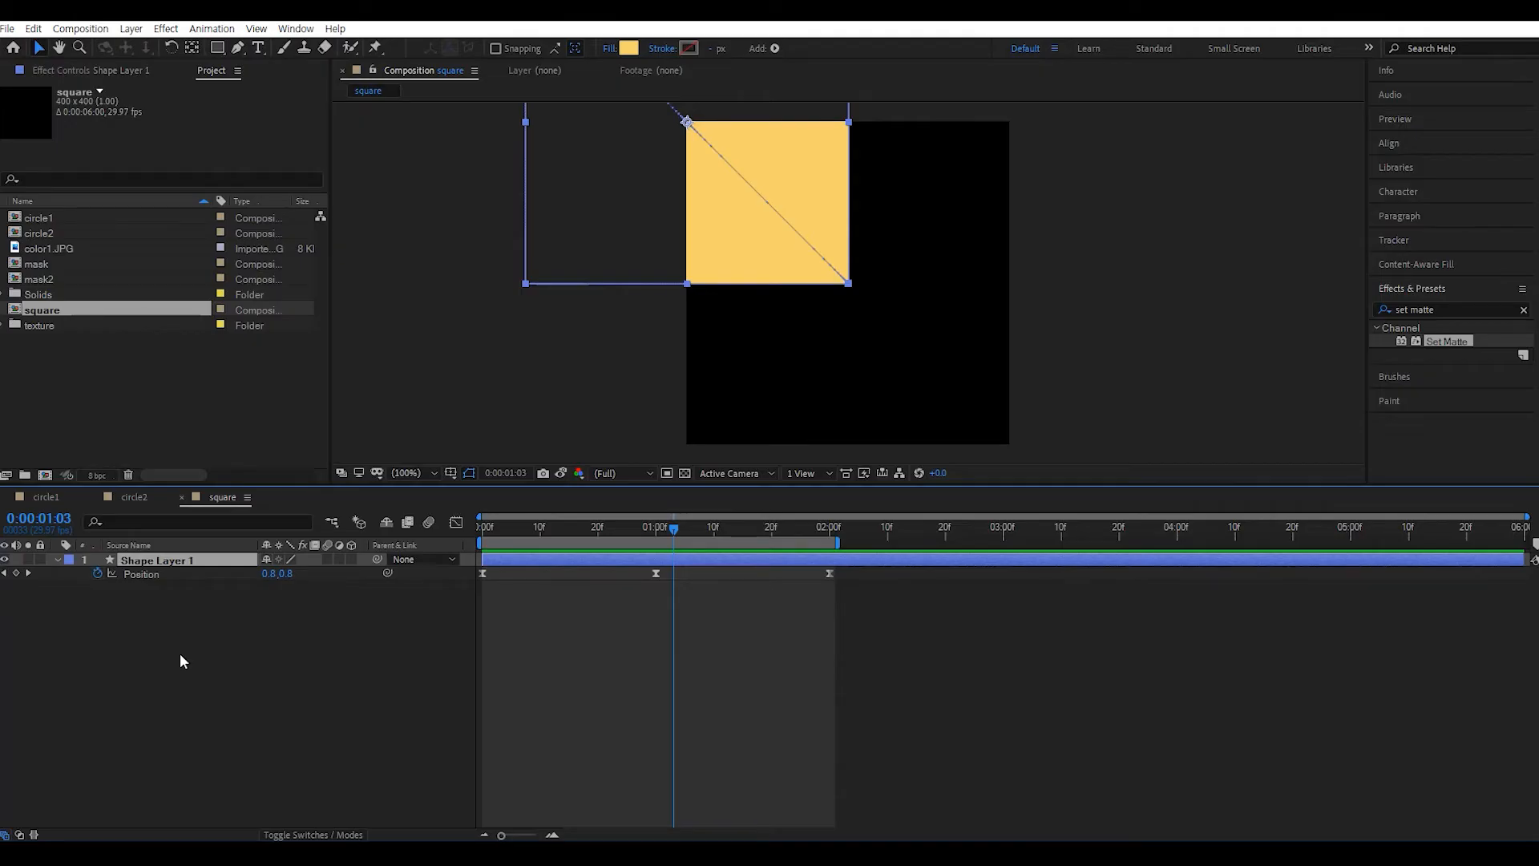
pyautogui.hotkey('ctrl', 'd')
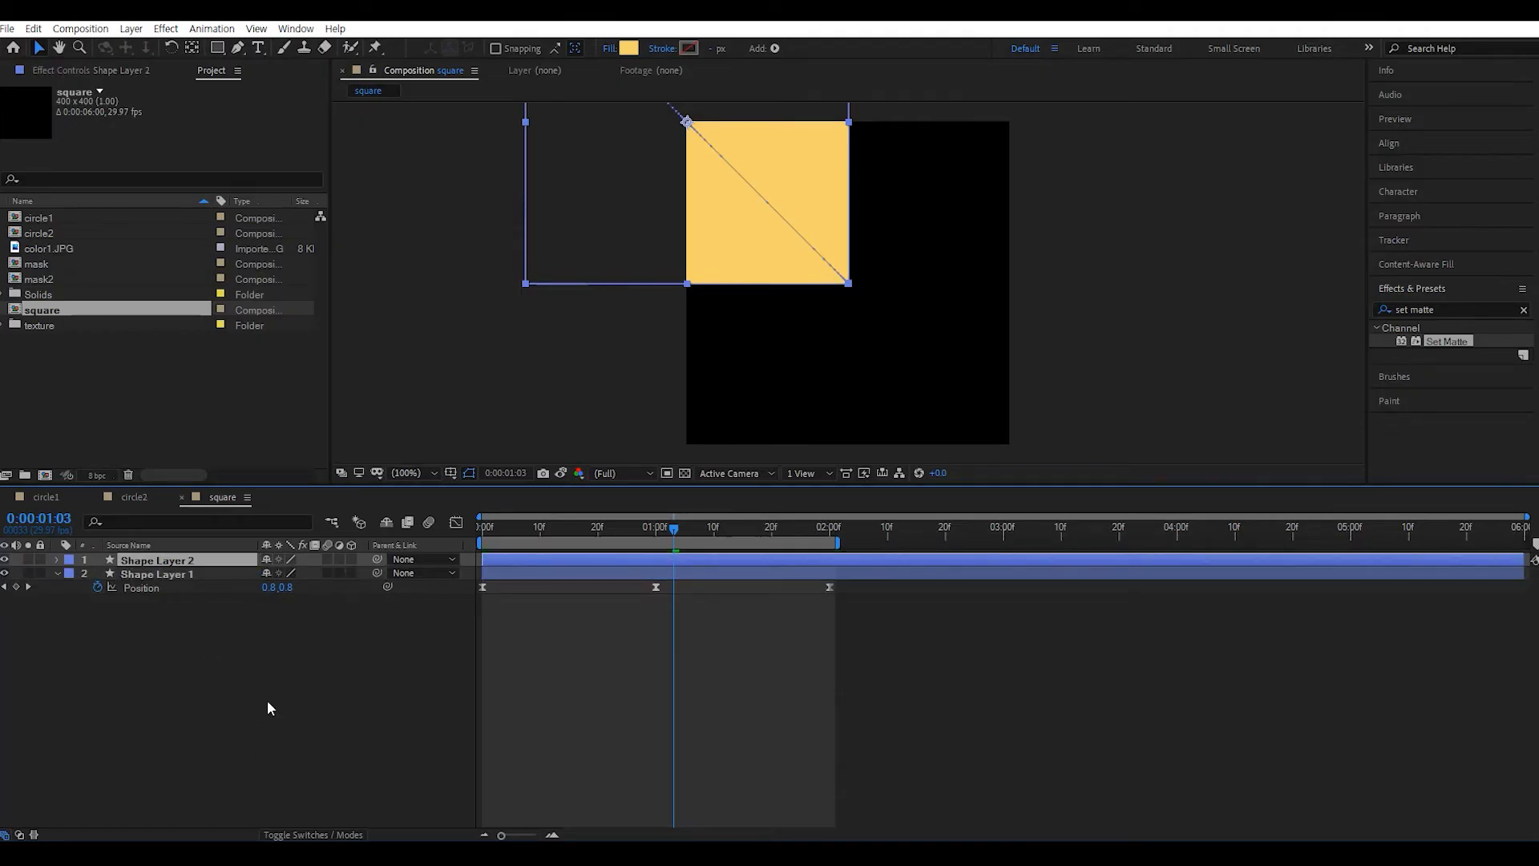
pyautogui.click(267, 700)
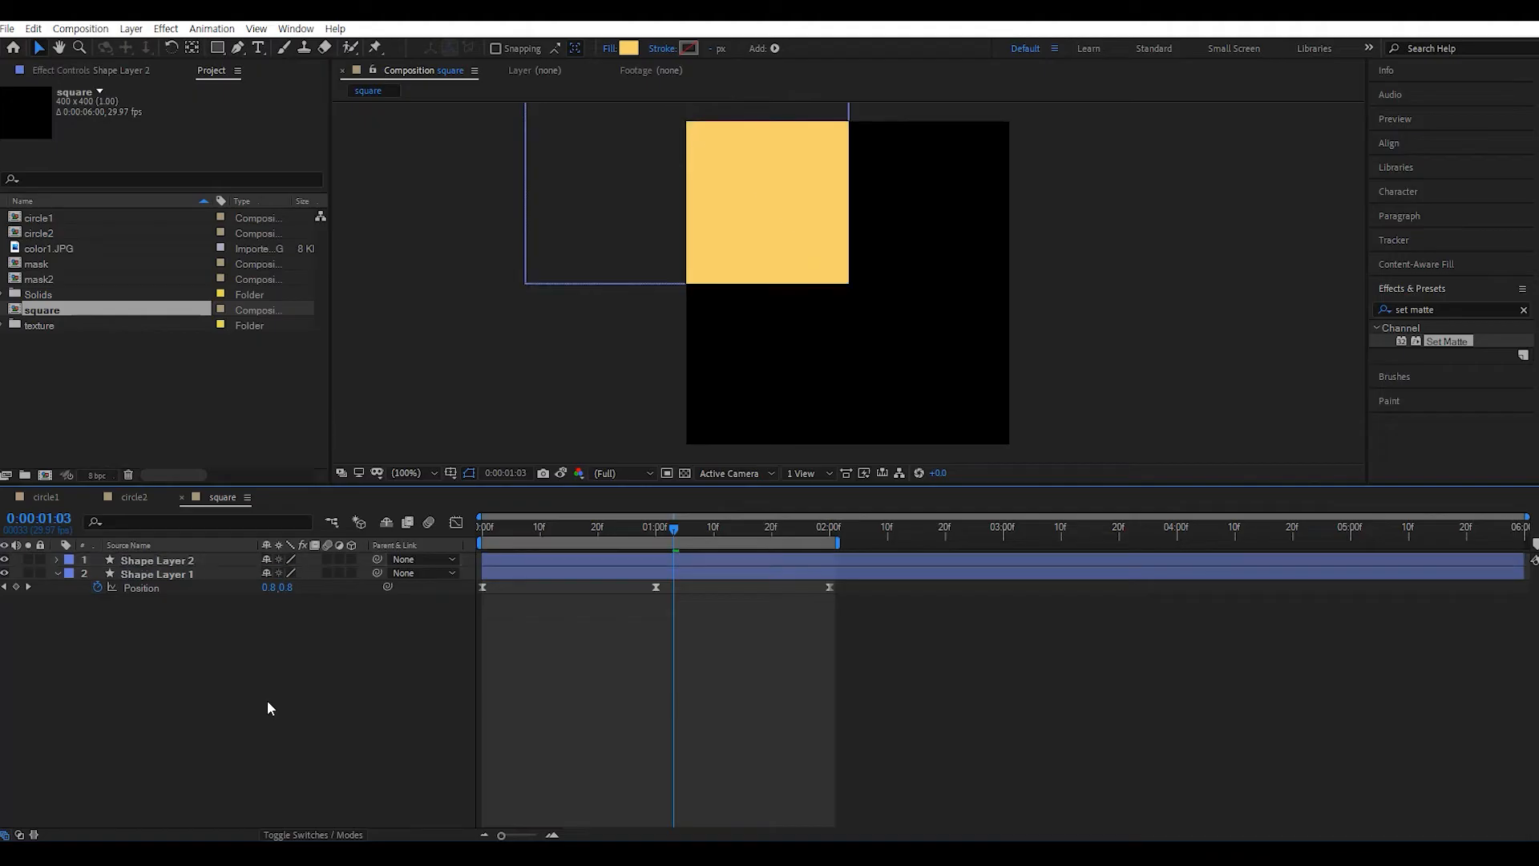
# - Add a null object to the square composition
pyautogui.click(131, 30)
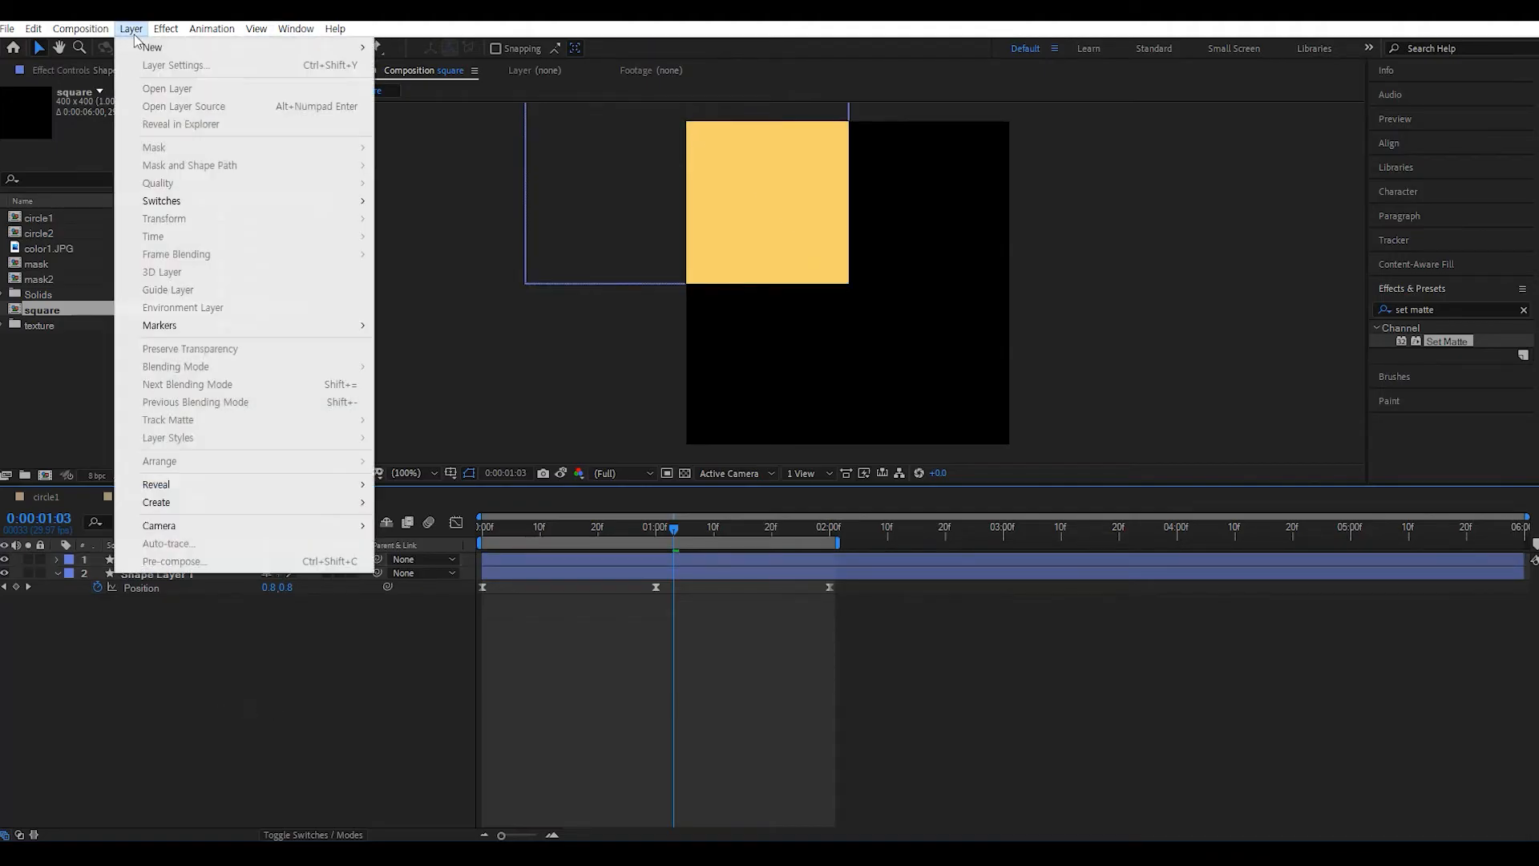
pyautogui.moveTo(156, 47)
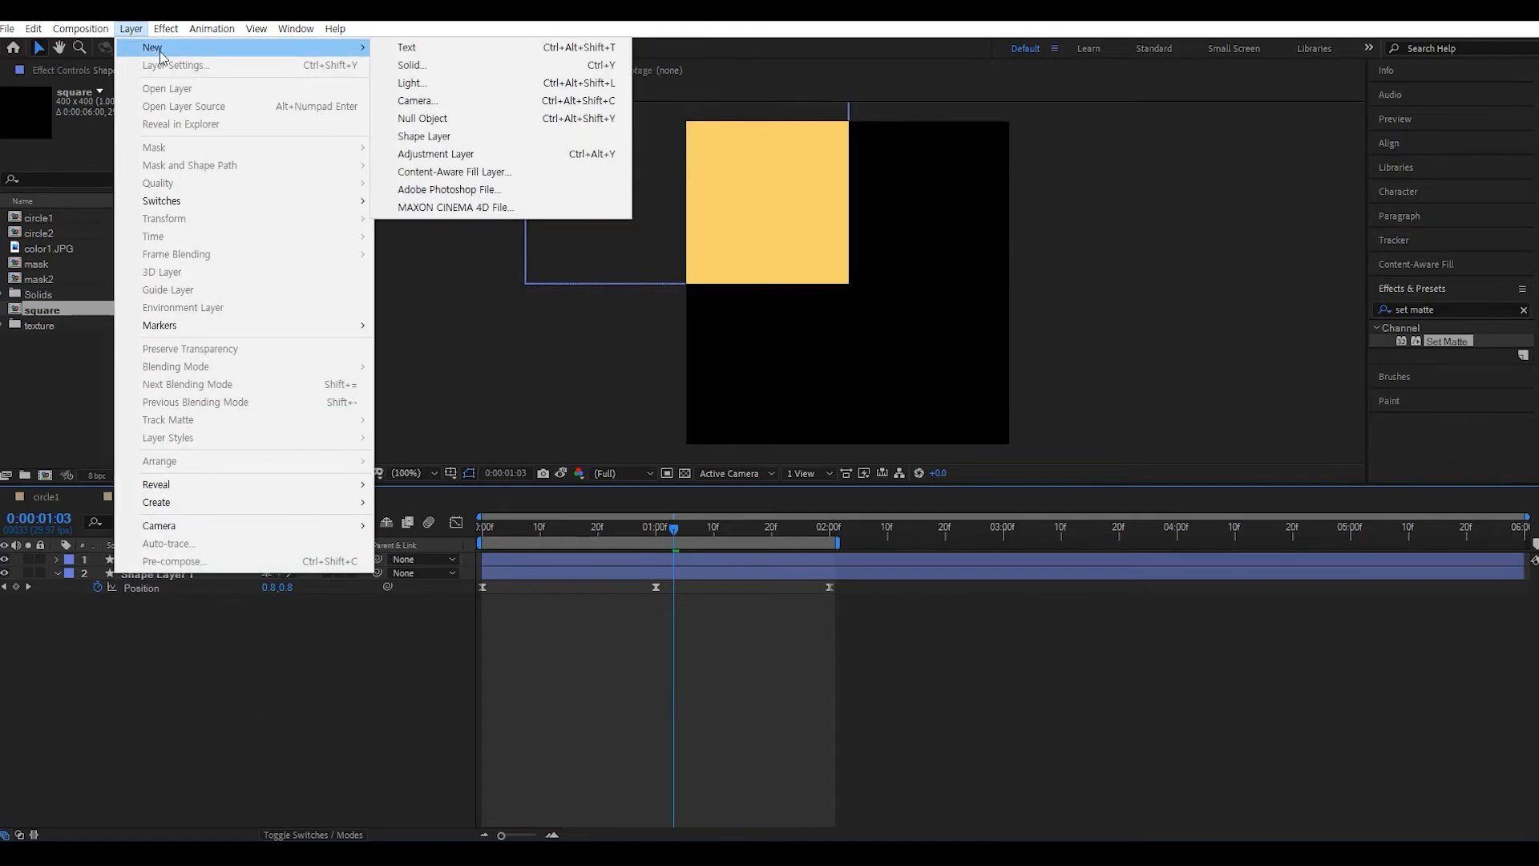
pyautogui.click(453, 122)
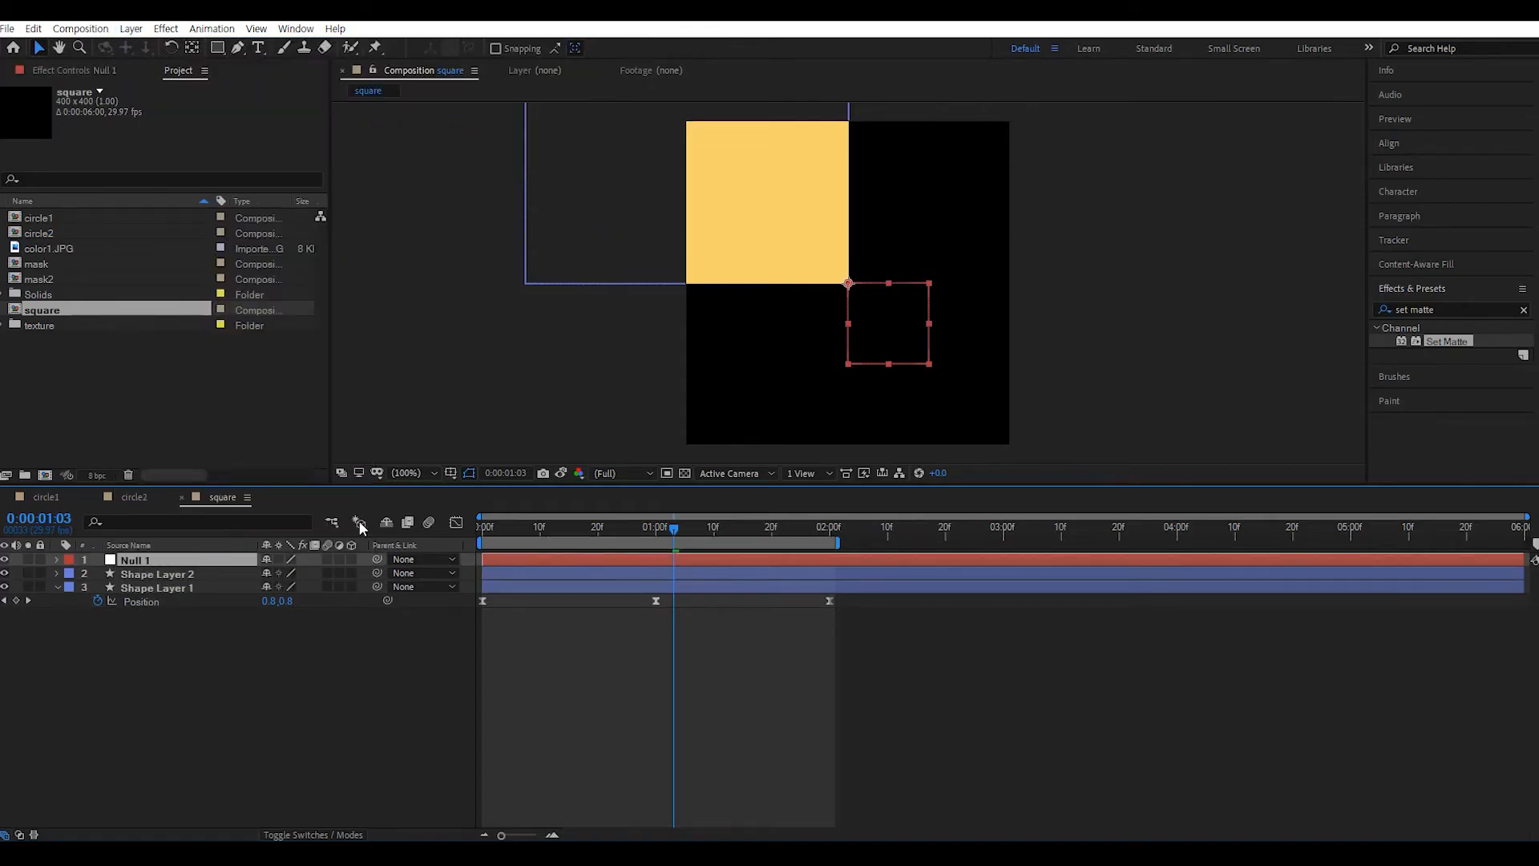
# - At the one-second mark, parent Shape Layer 2 to Null 1, set the null's Rotation to -180°, and preview the result
pyautogui.press('Home')
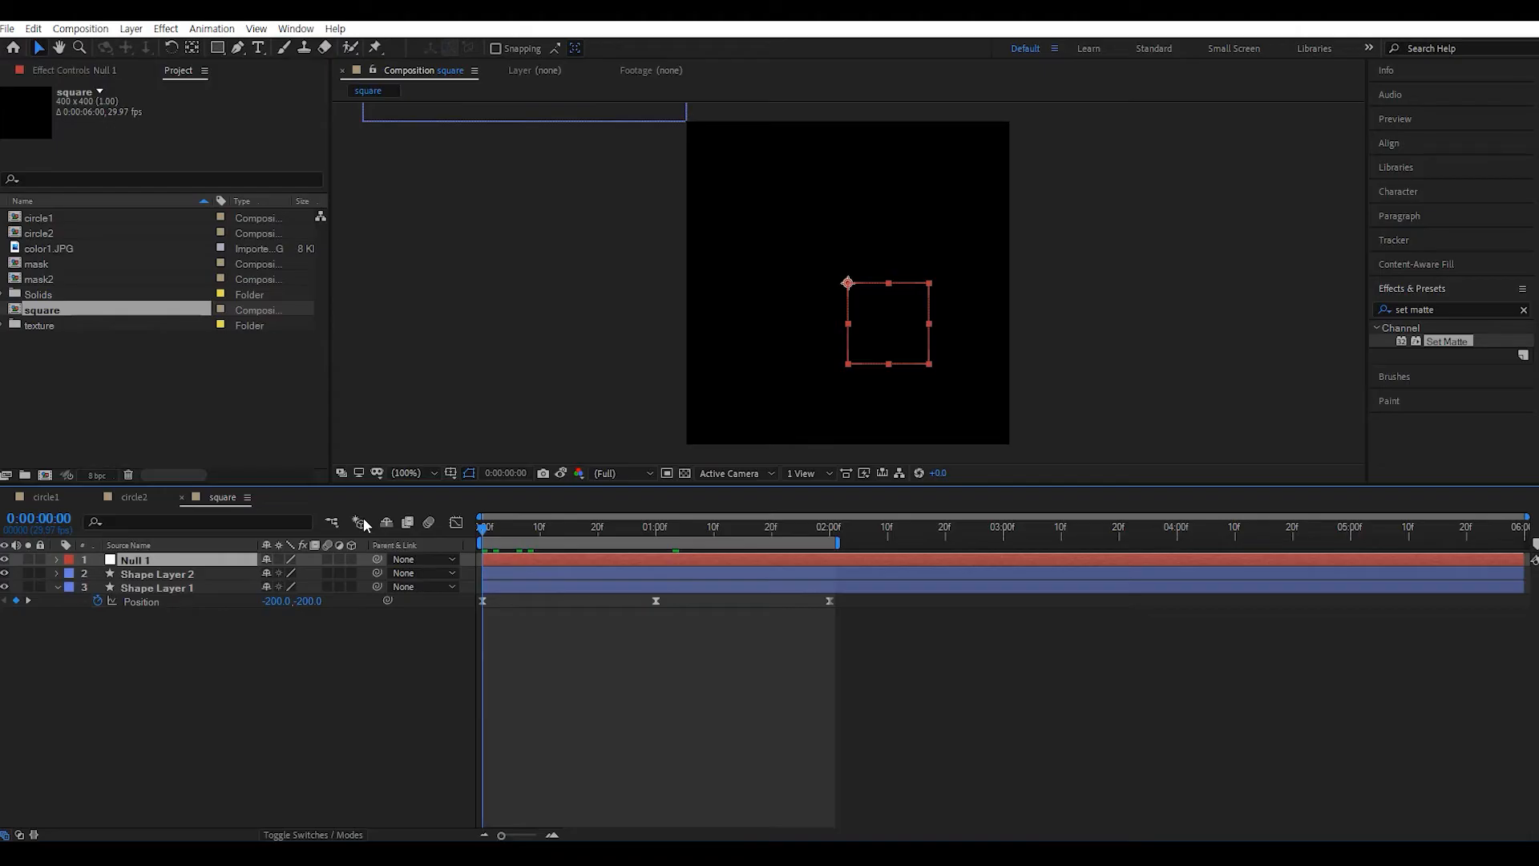
pyautogui.moveTo(483, 526); pyautogui.dragTo(654, 558)
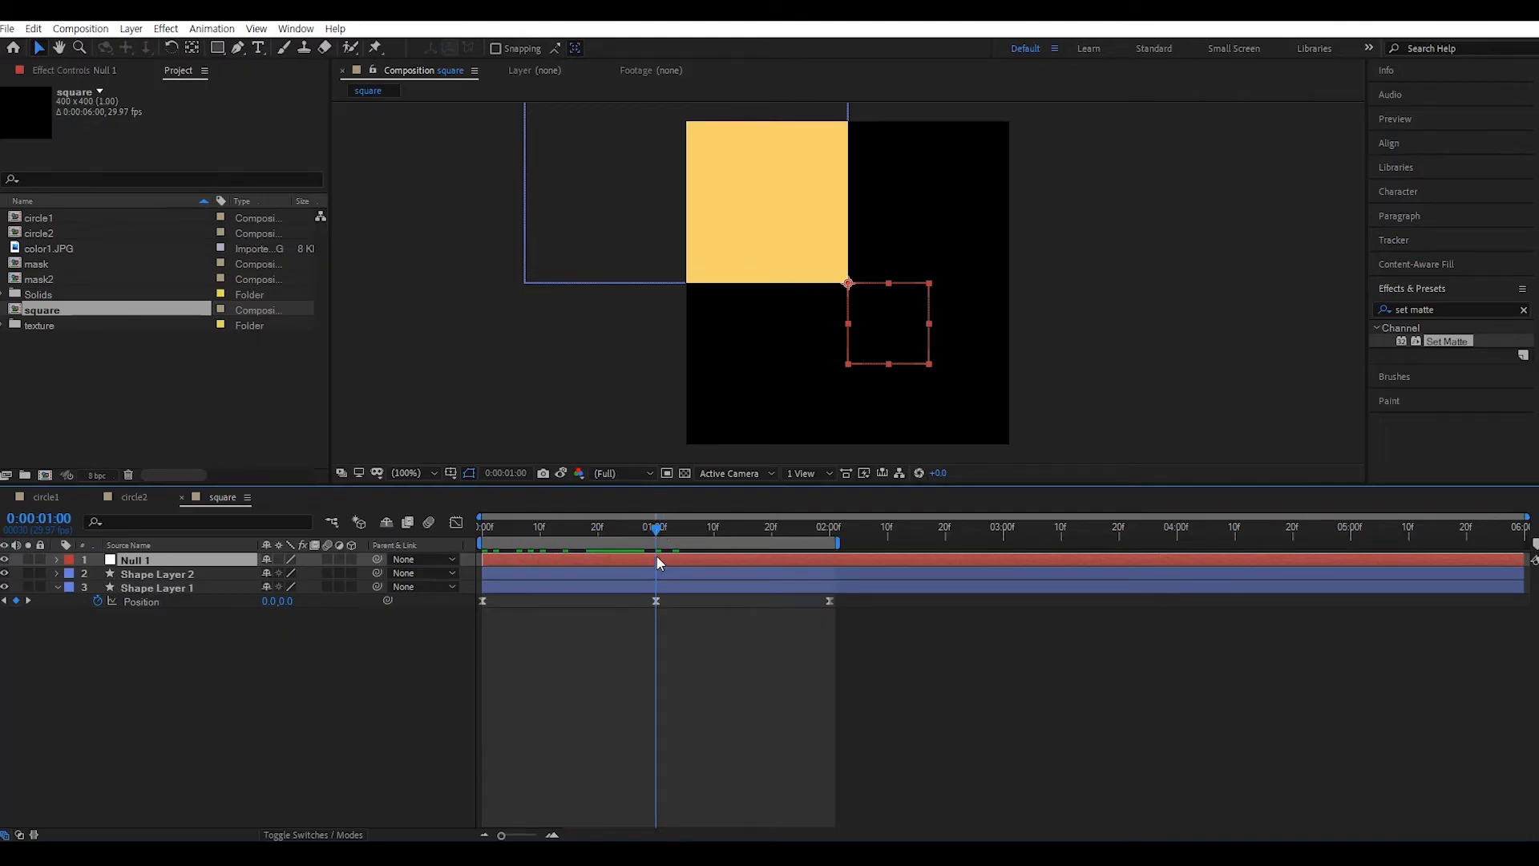
pyautogui.press('s')
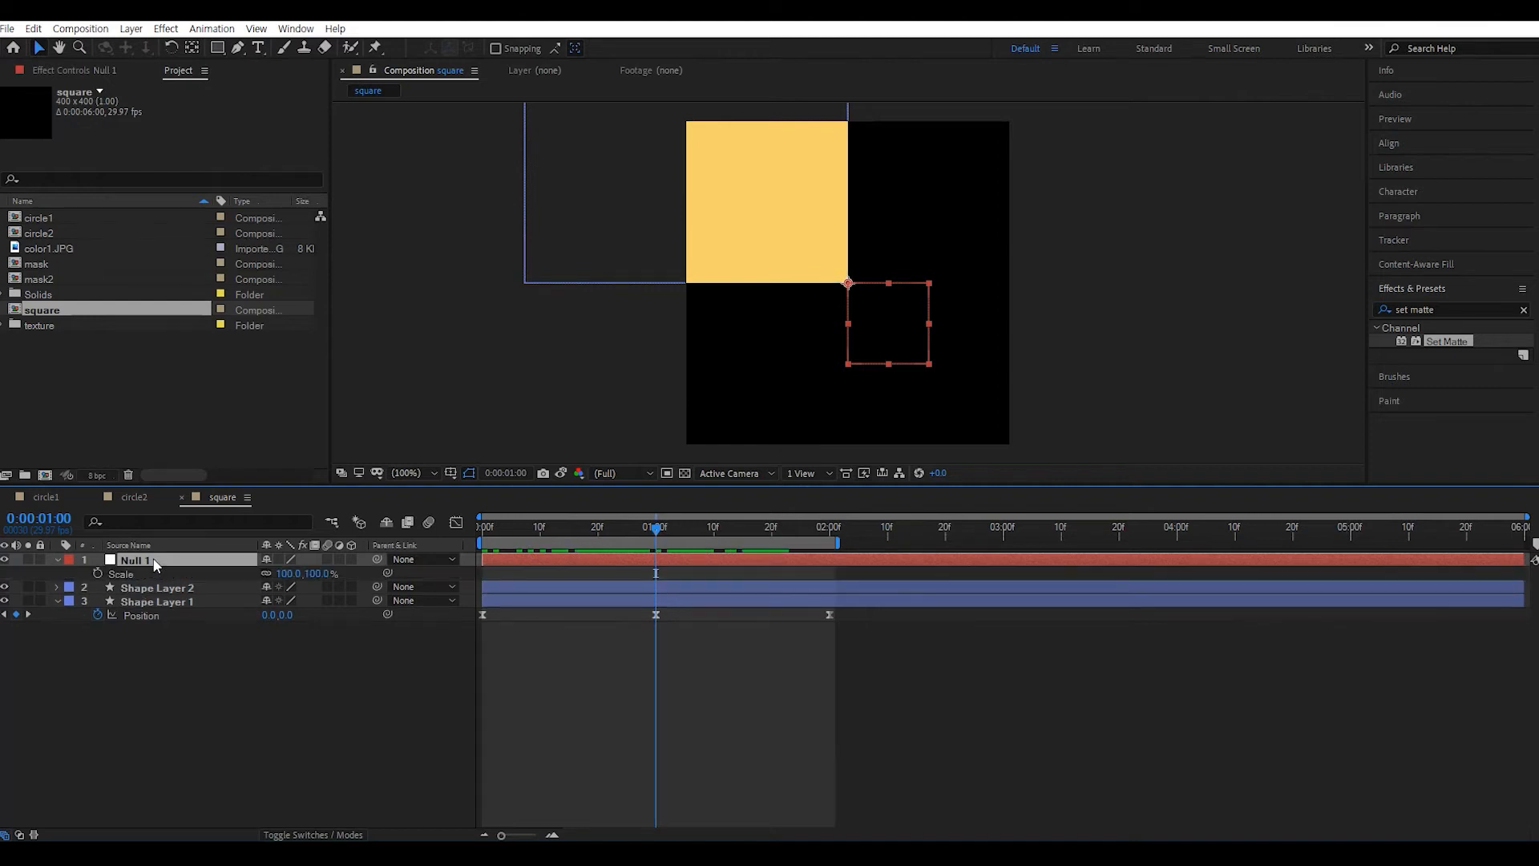
pyautogui.press('r')
pyautogui.click(188, 586)
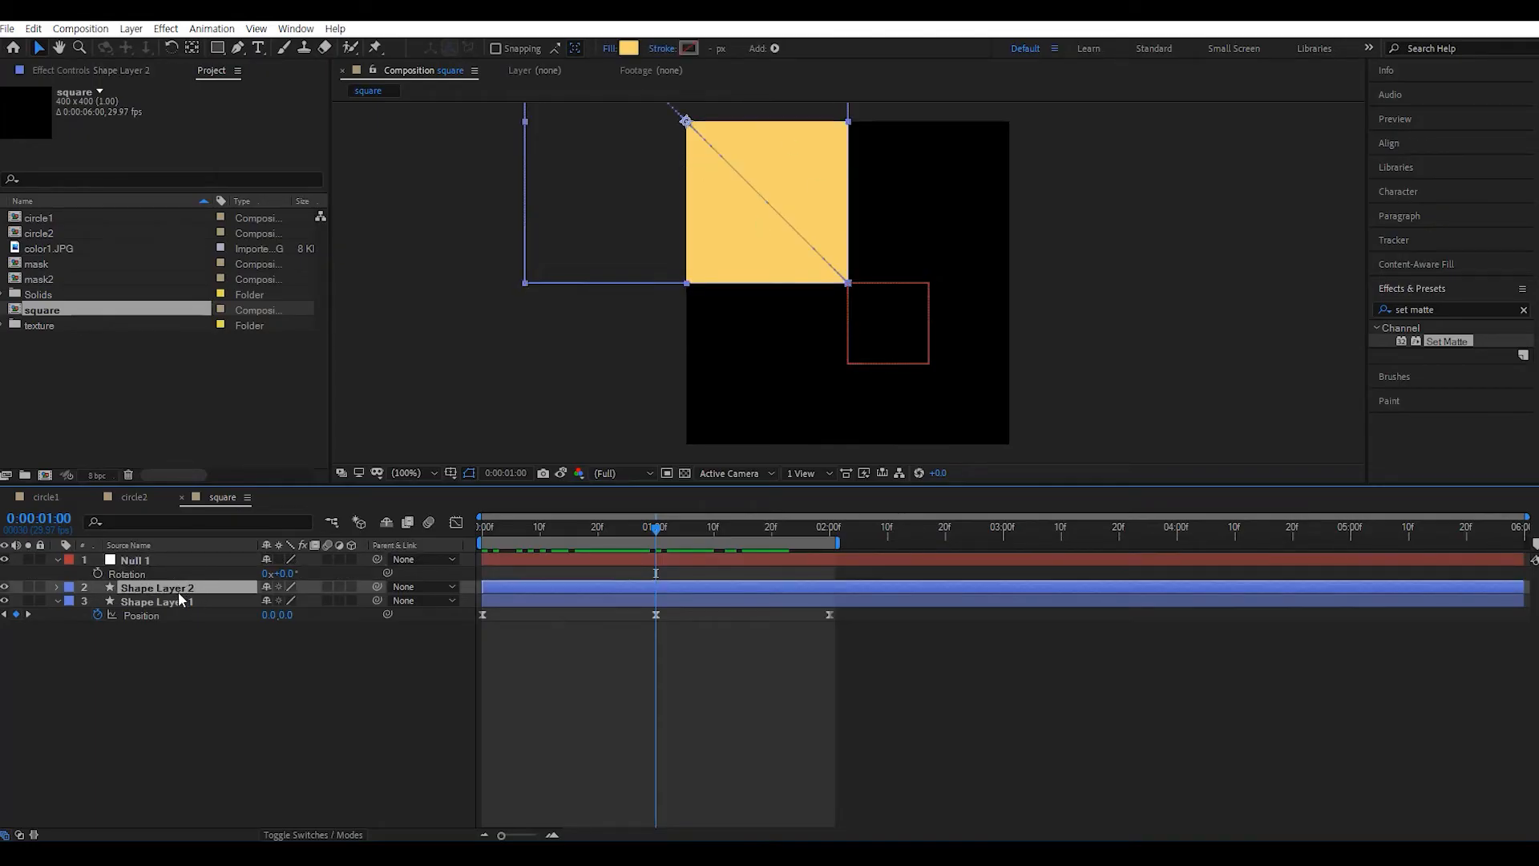
pyautogui.moveTo(376, 585); pyautogui.dragTo(216, 556)
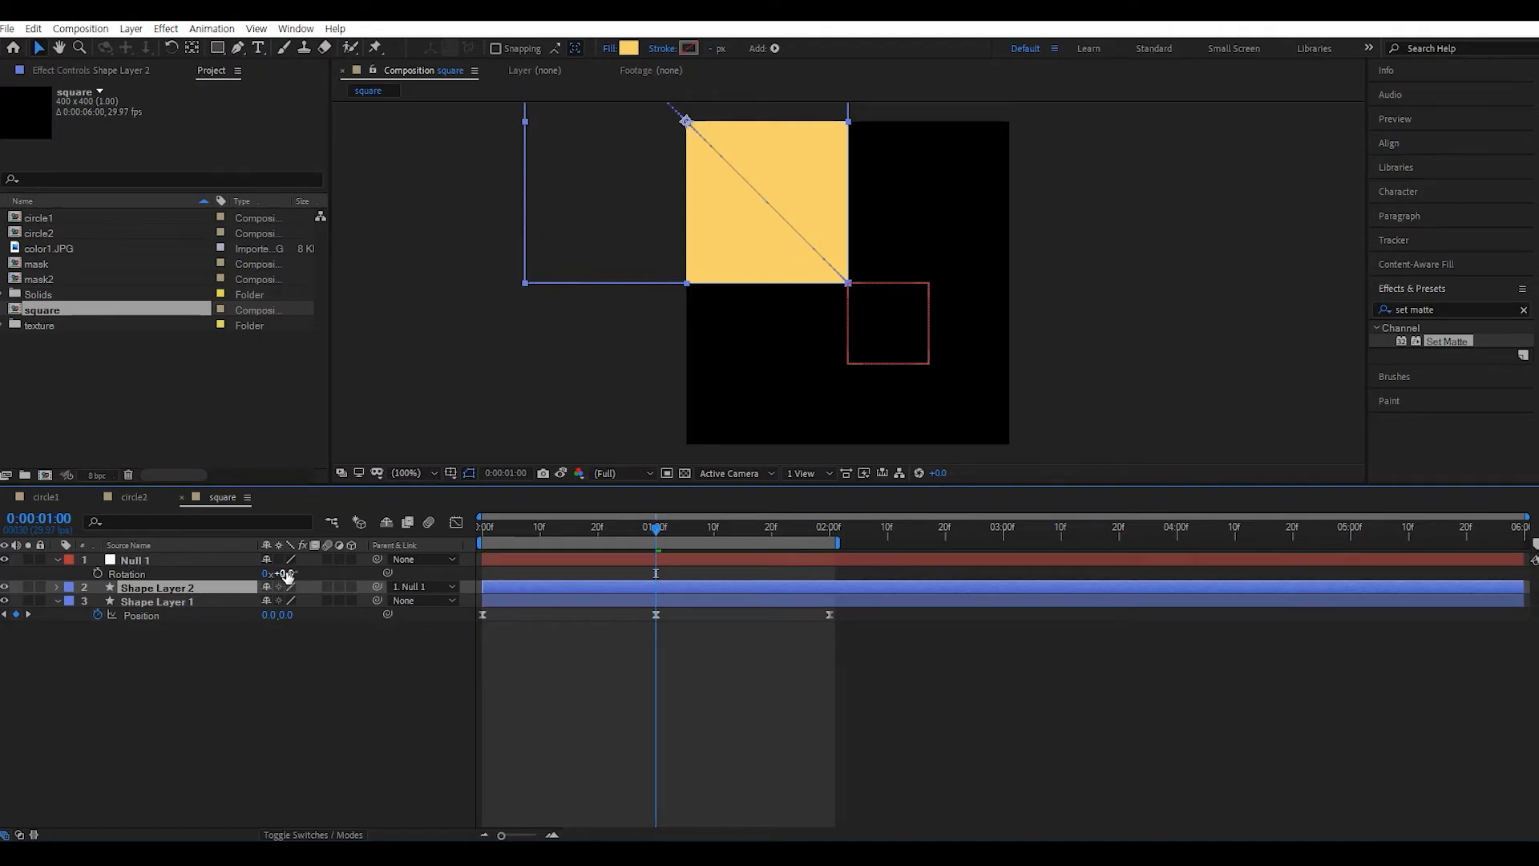
pyautogui.moveTo(282, 574)
pyautogui.mouseDown()
pyautogui.moveTo(230, 569)
pyautogui.moveTo(285, 577)
pyautogui.moveTo(263, 572)
pyautogui.mouseUp()
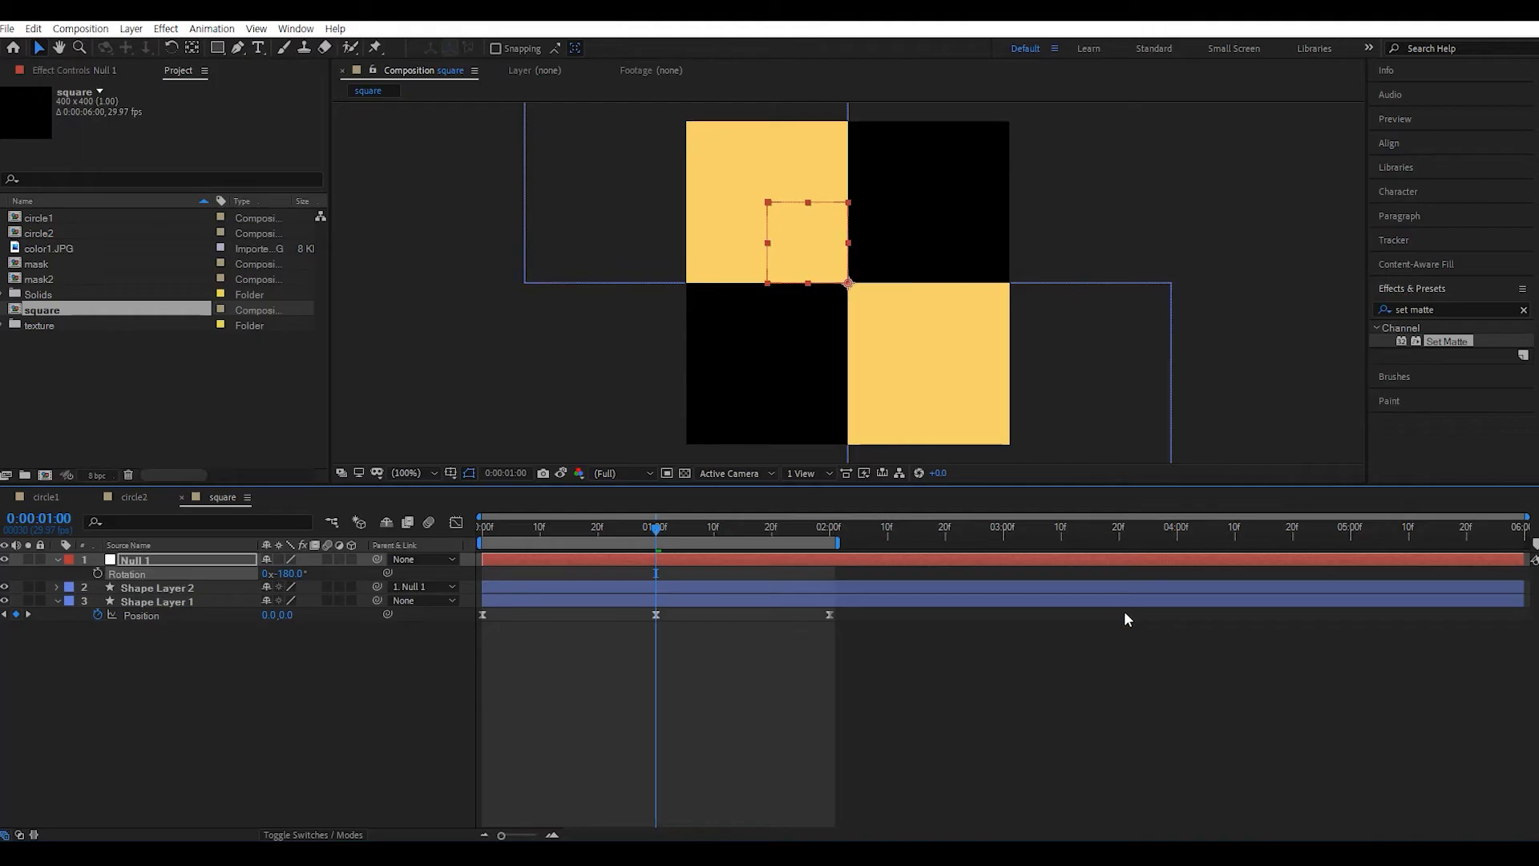
pyautogui.press('space')
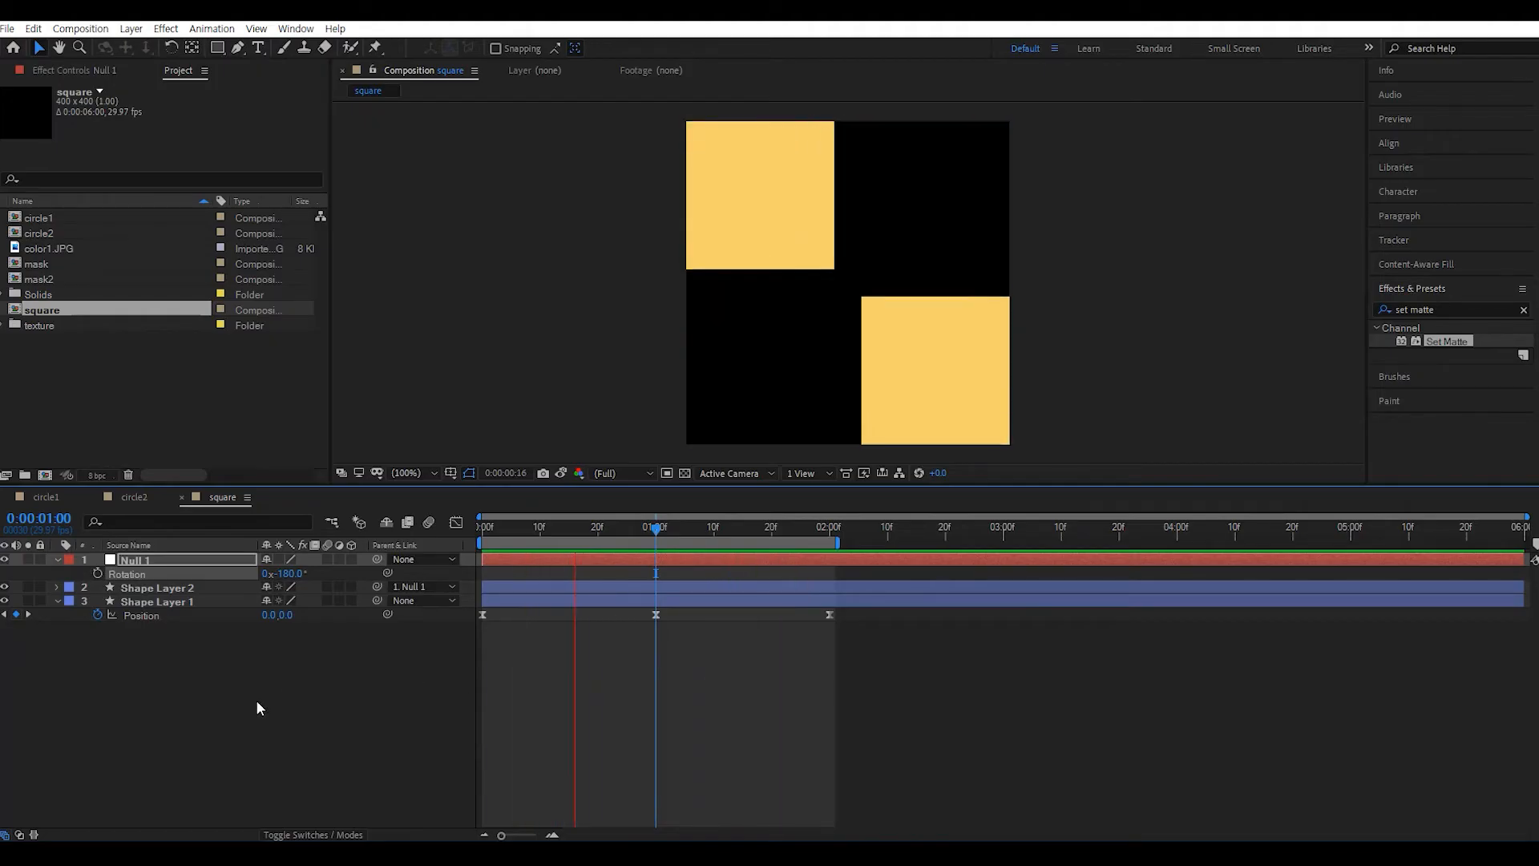
# - Delete the Null 1 layer and preview the movement of the two opposite yellow squares
pyautogui.click(154, 561)
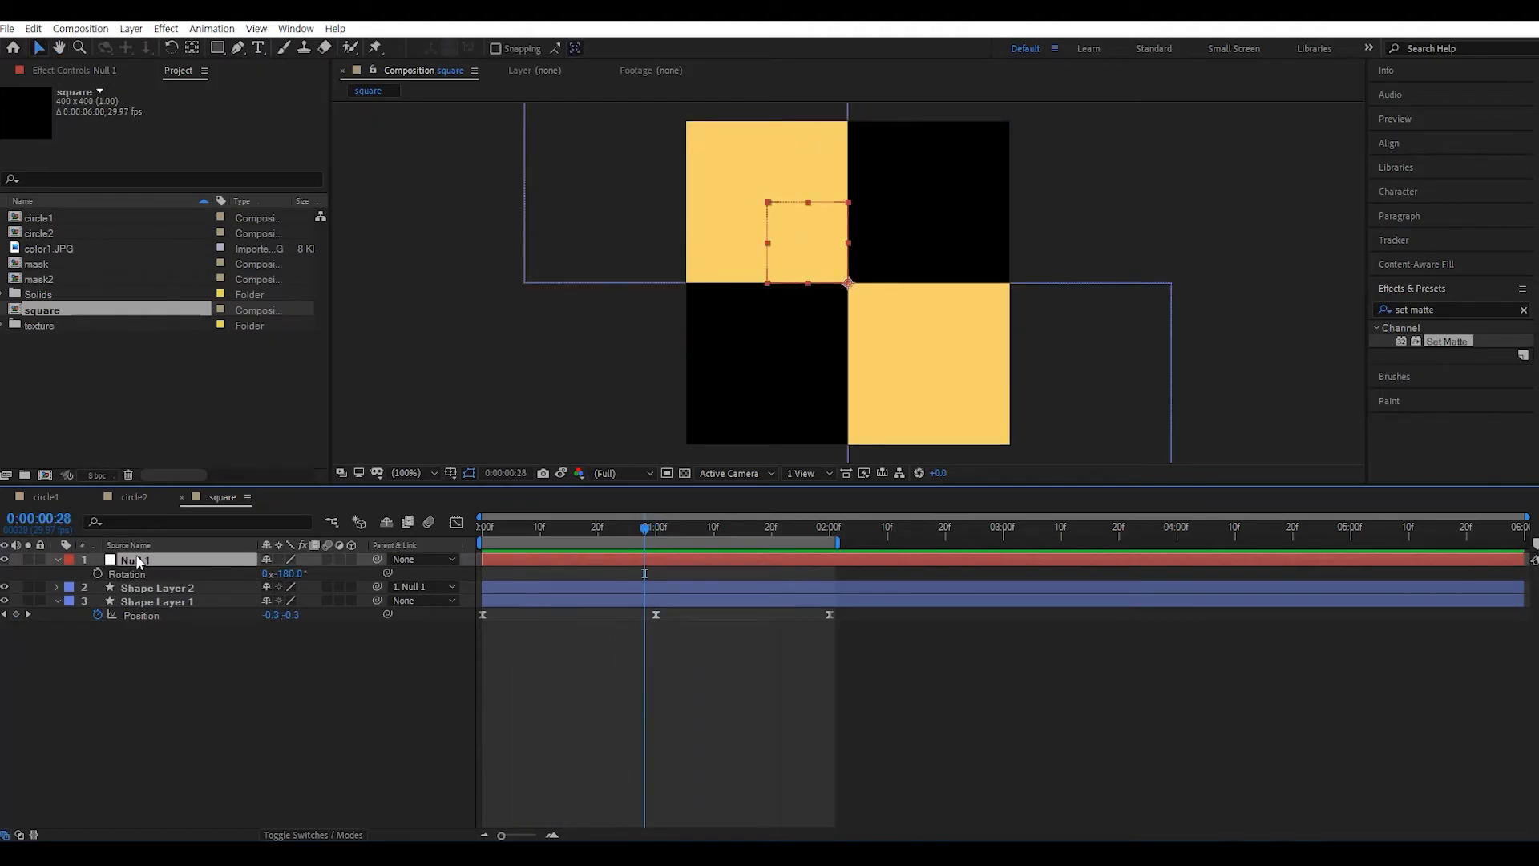
pyautogui.press('Delete')
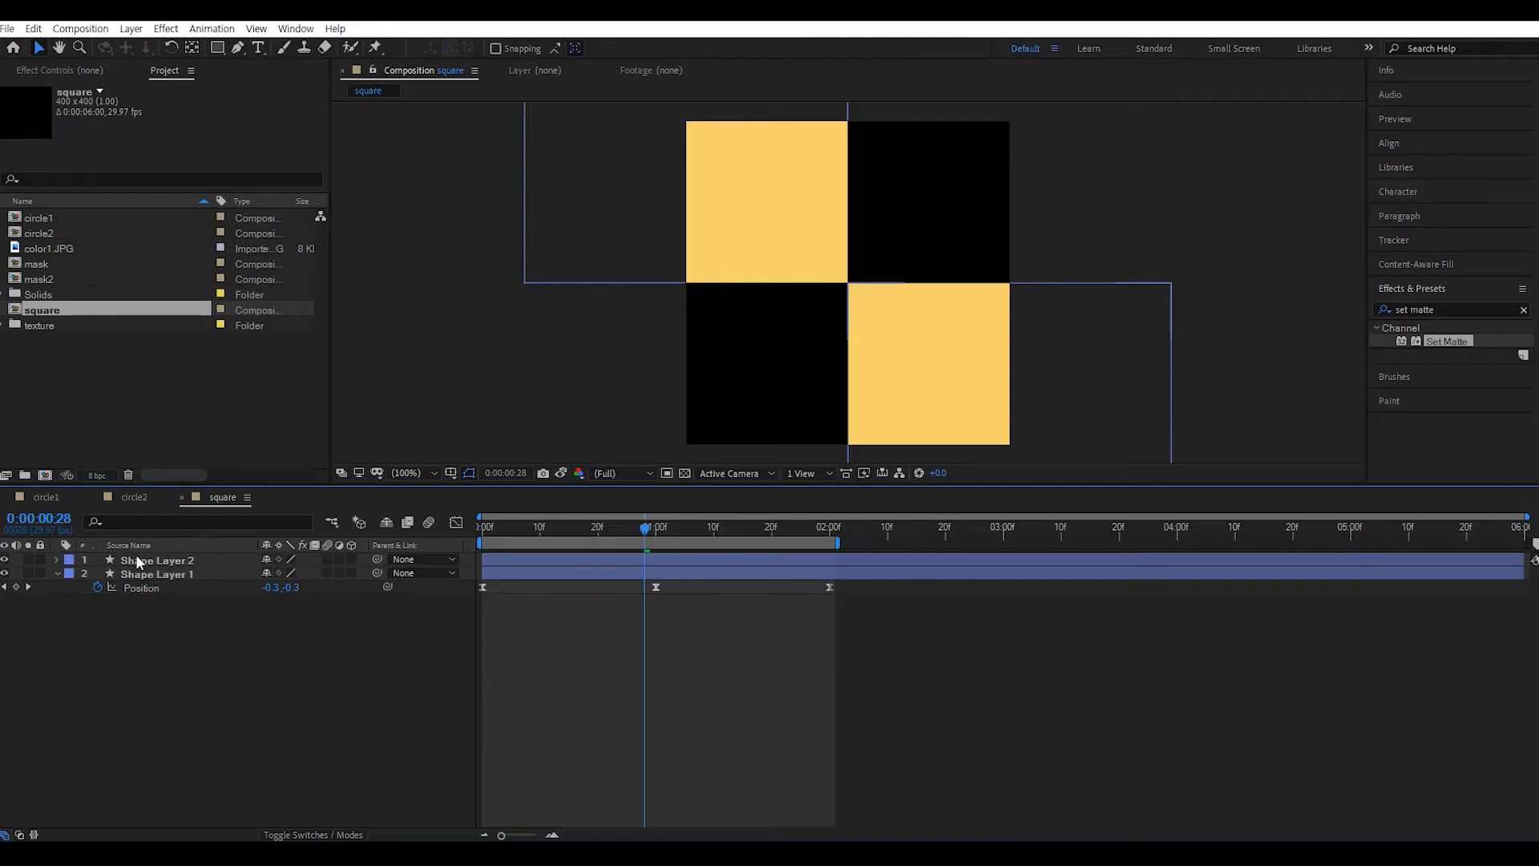
pyautogui.press('space')
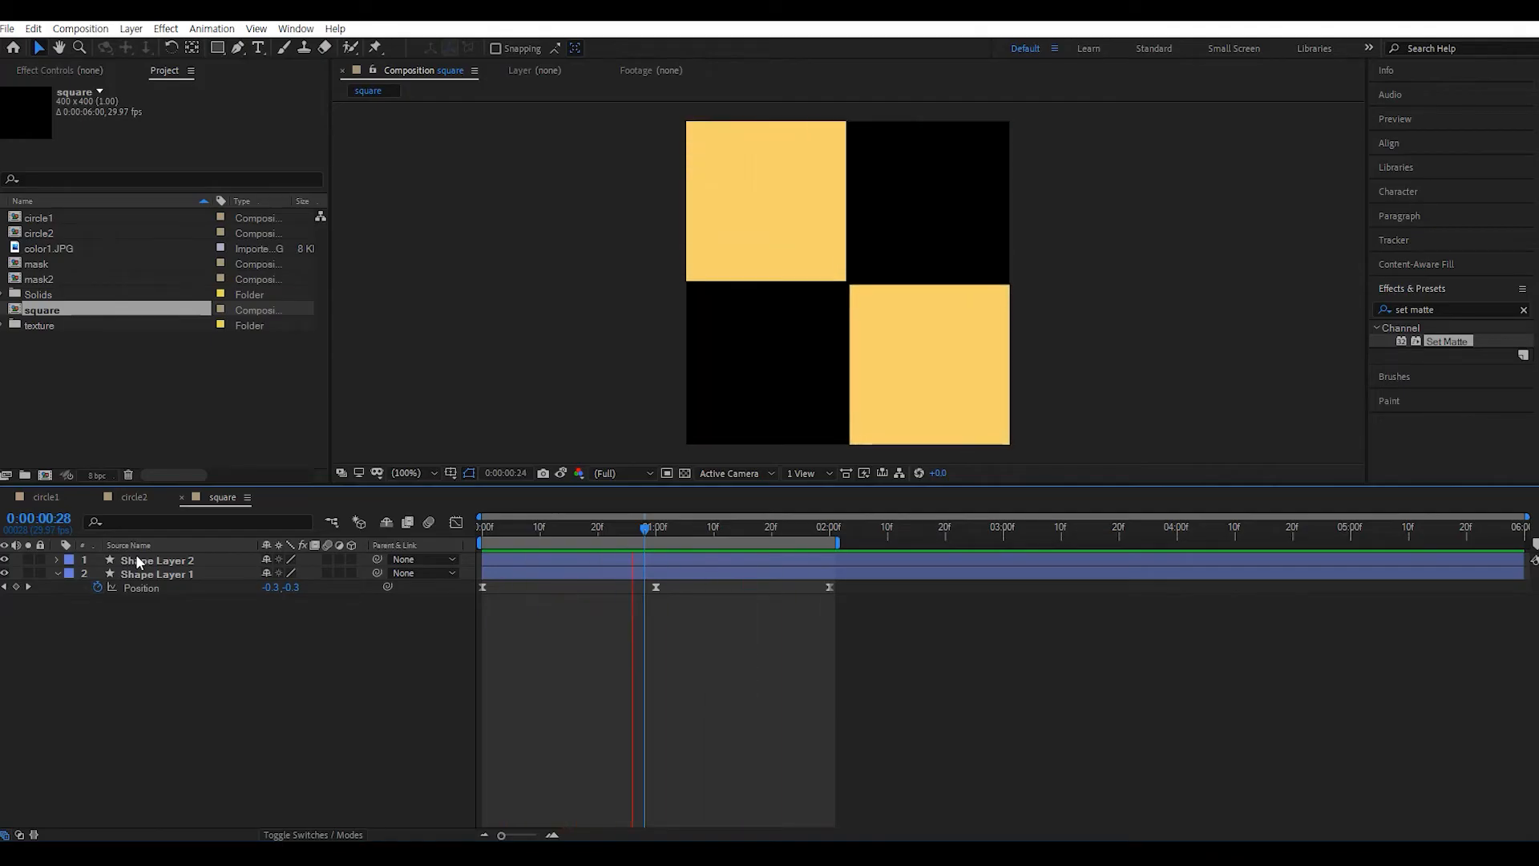
pyautogui.press('space')
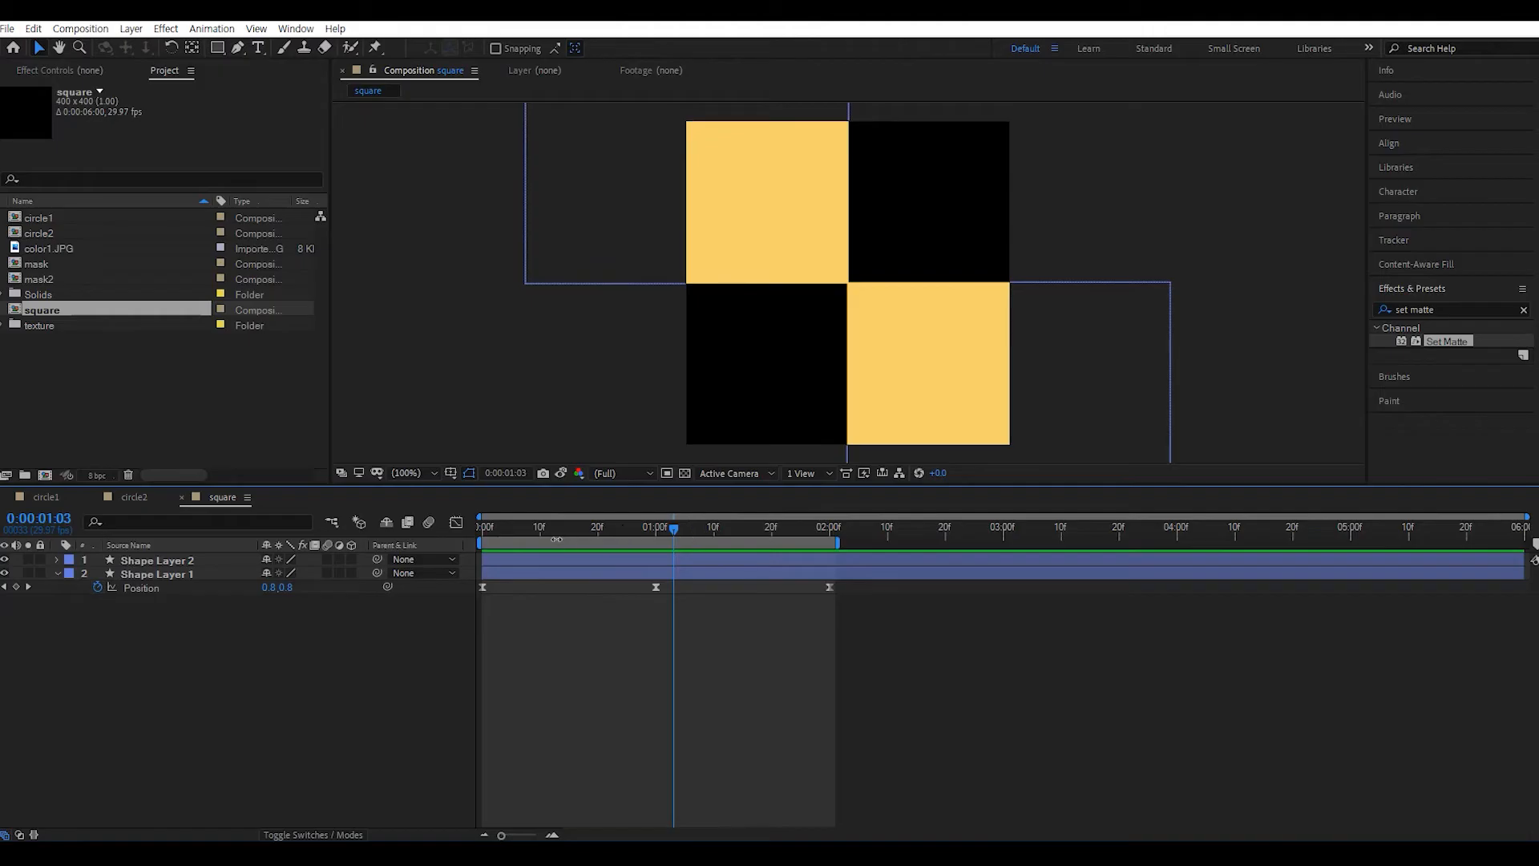
# - With the playhead at 0:00:01:14, duplicate Shape Layer 1 and rename the copy matte
pyautogui.moveTo(675, 529); pyautogui.dragTo(737, 531)
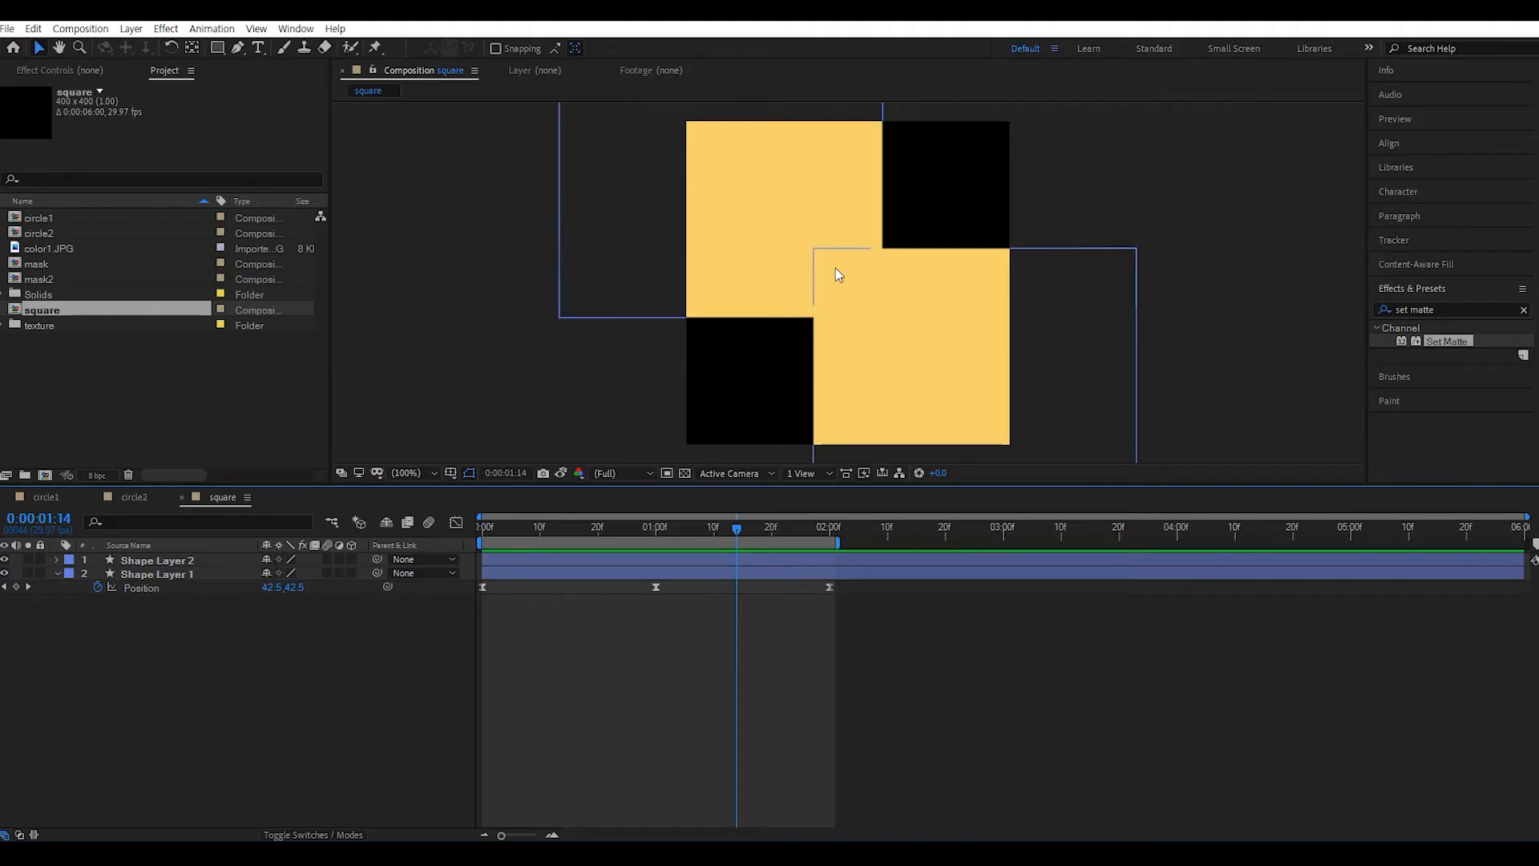
pyautogui.click(181, 574)
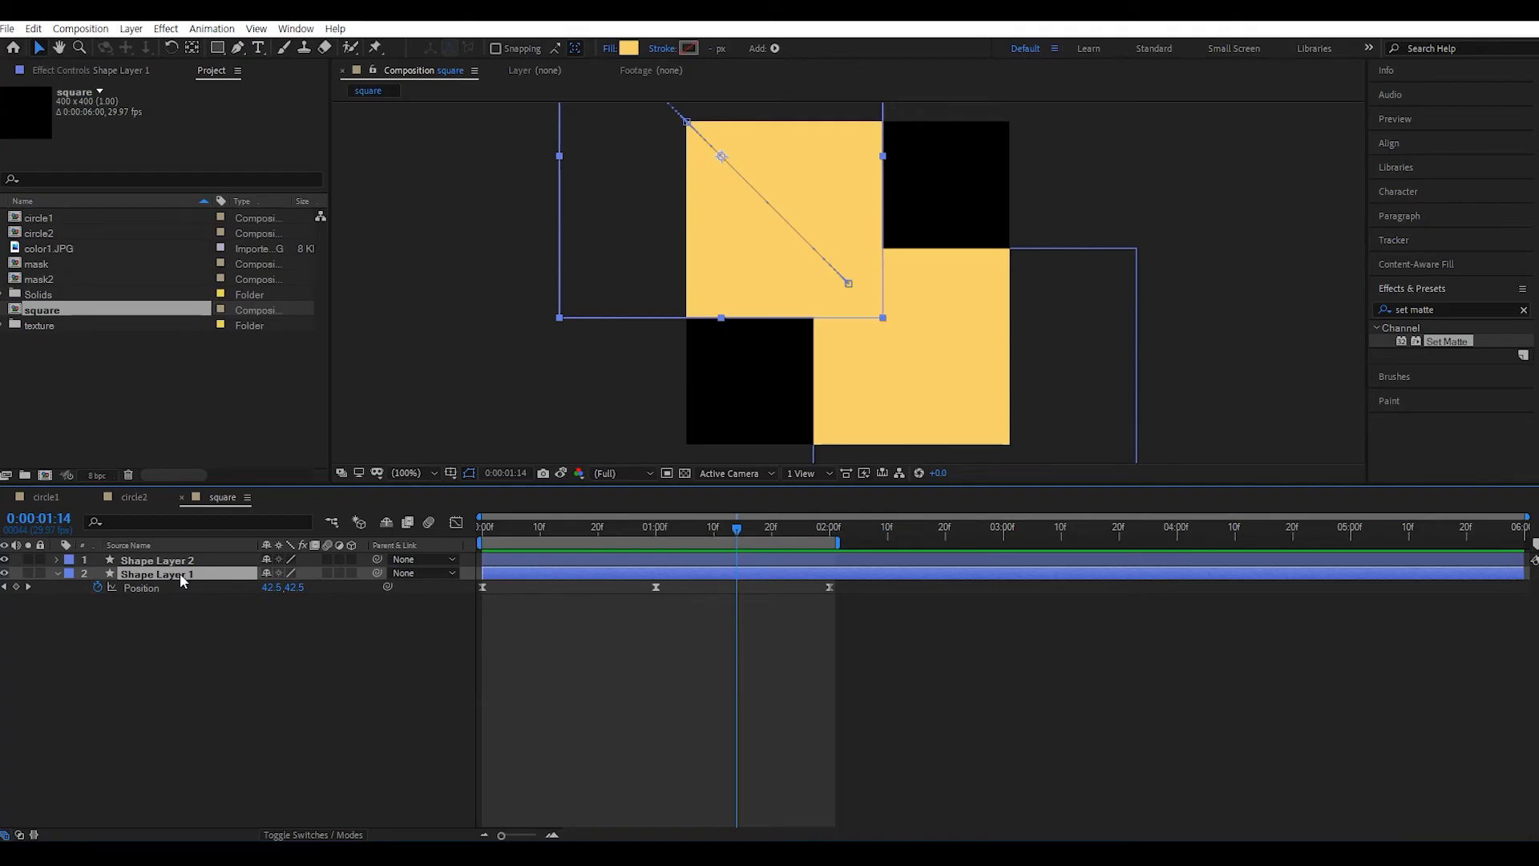
pyautogui.hotkey('ctrl', 'd')
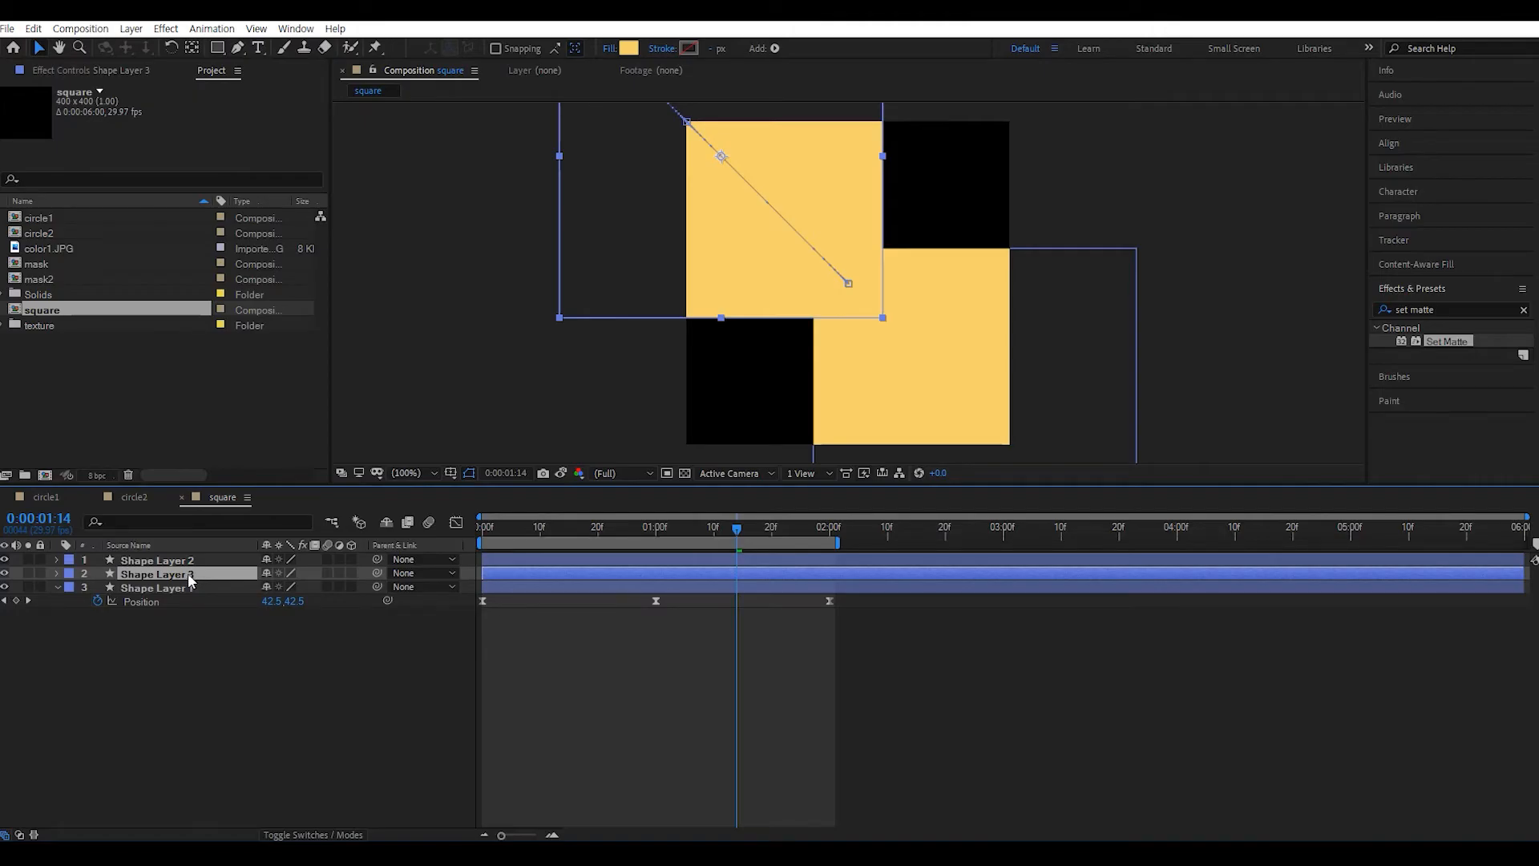
pyautogui.press('Return')
pyautogui.write('matte')
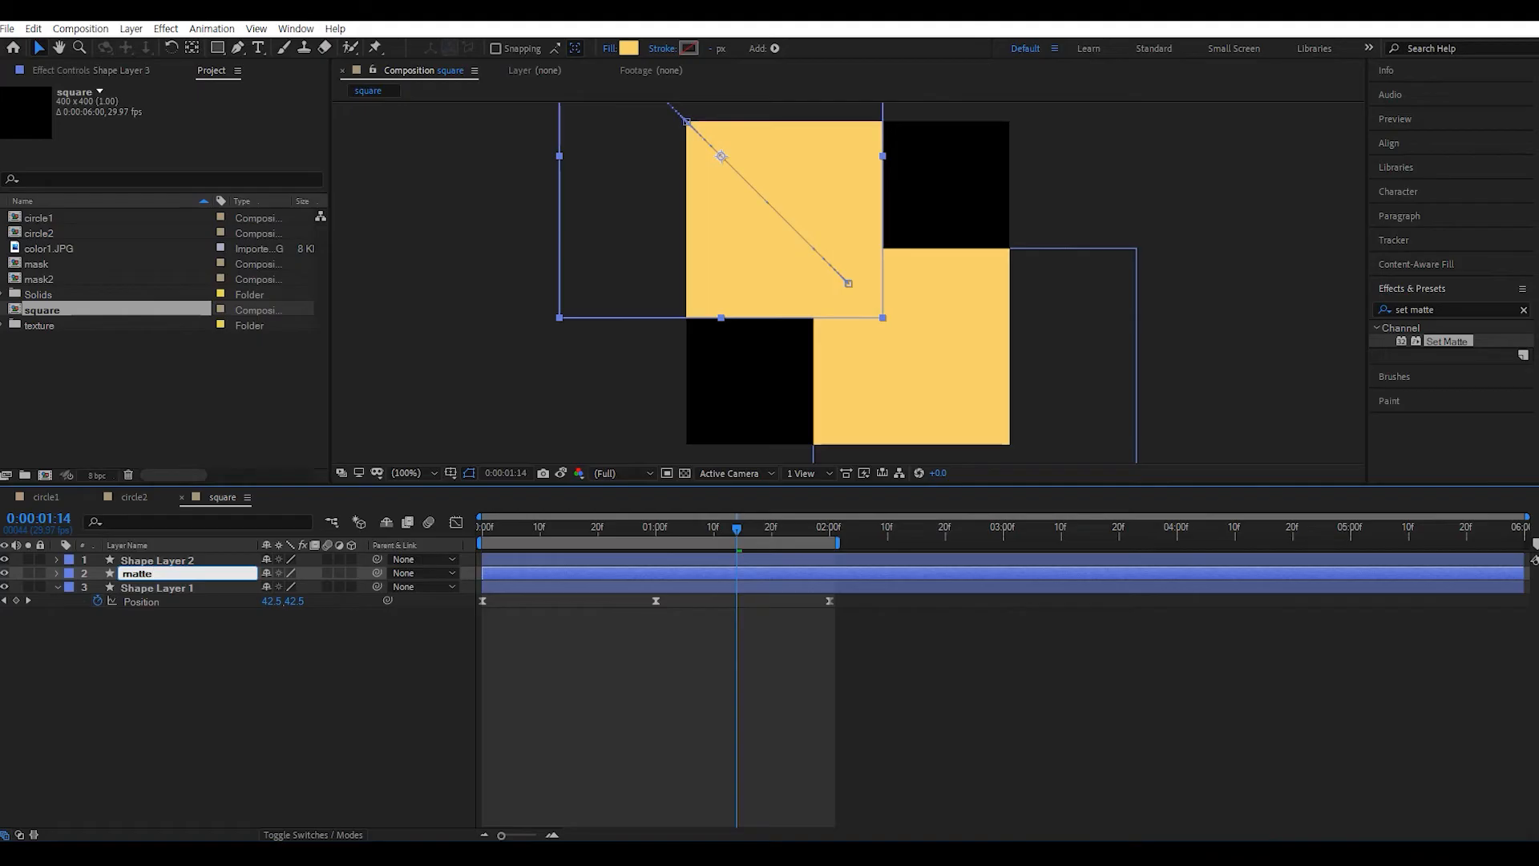
pyautogui.click(167, 627)
# - Apply the Set Matte effect to the matte layer and take its matte from Shape Layer 2
pyautogui.click(141, 574)
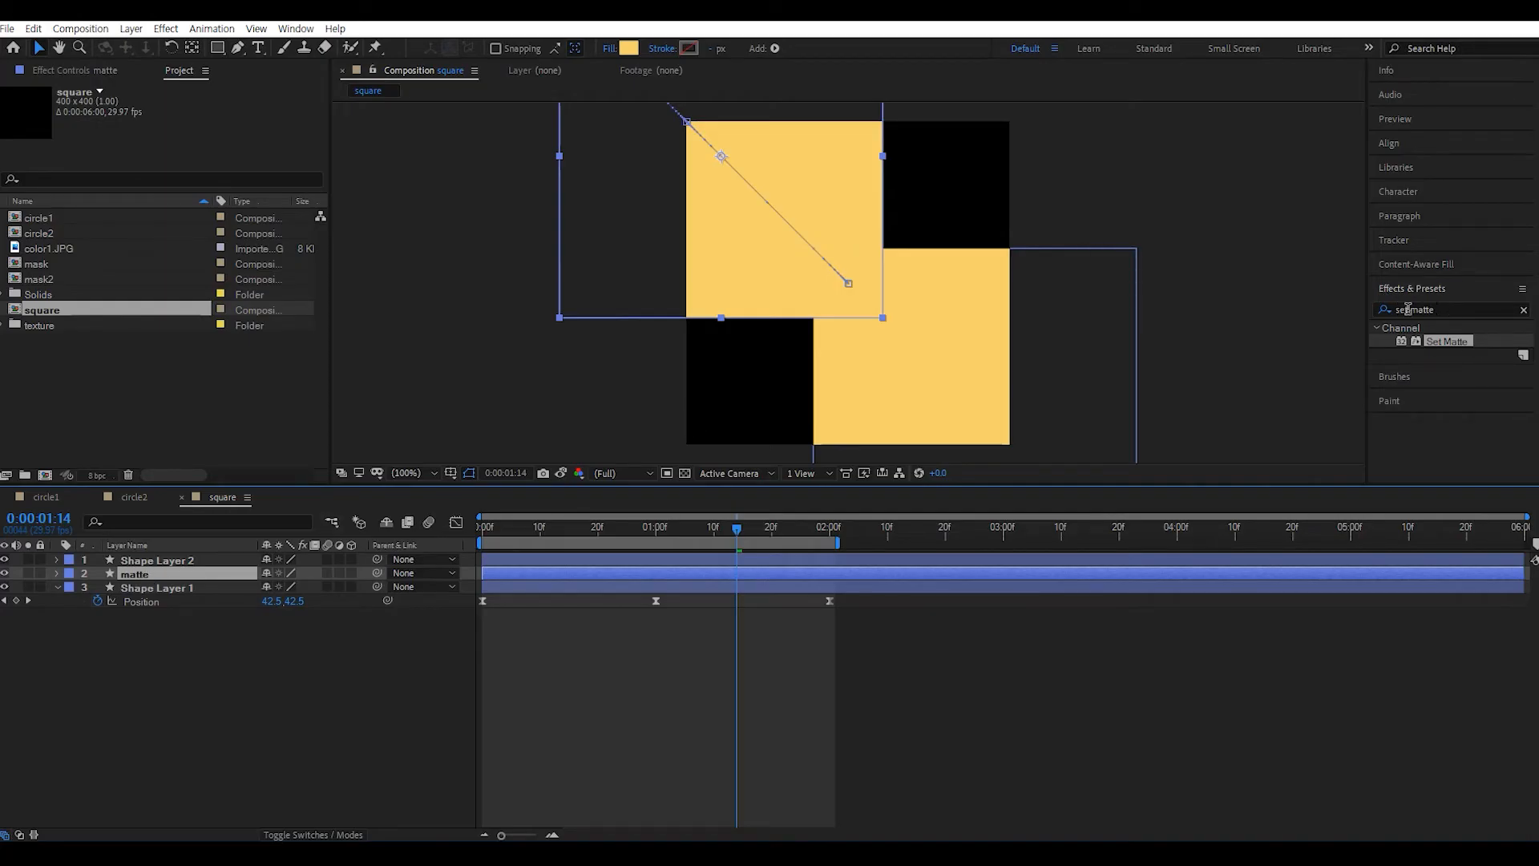
pyautogui.doubleClick(1435, 340)
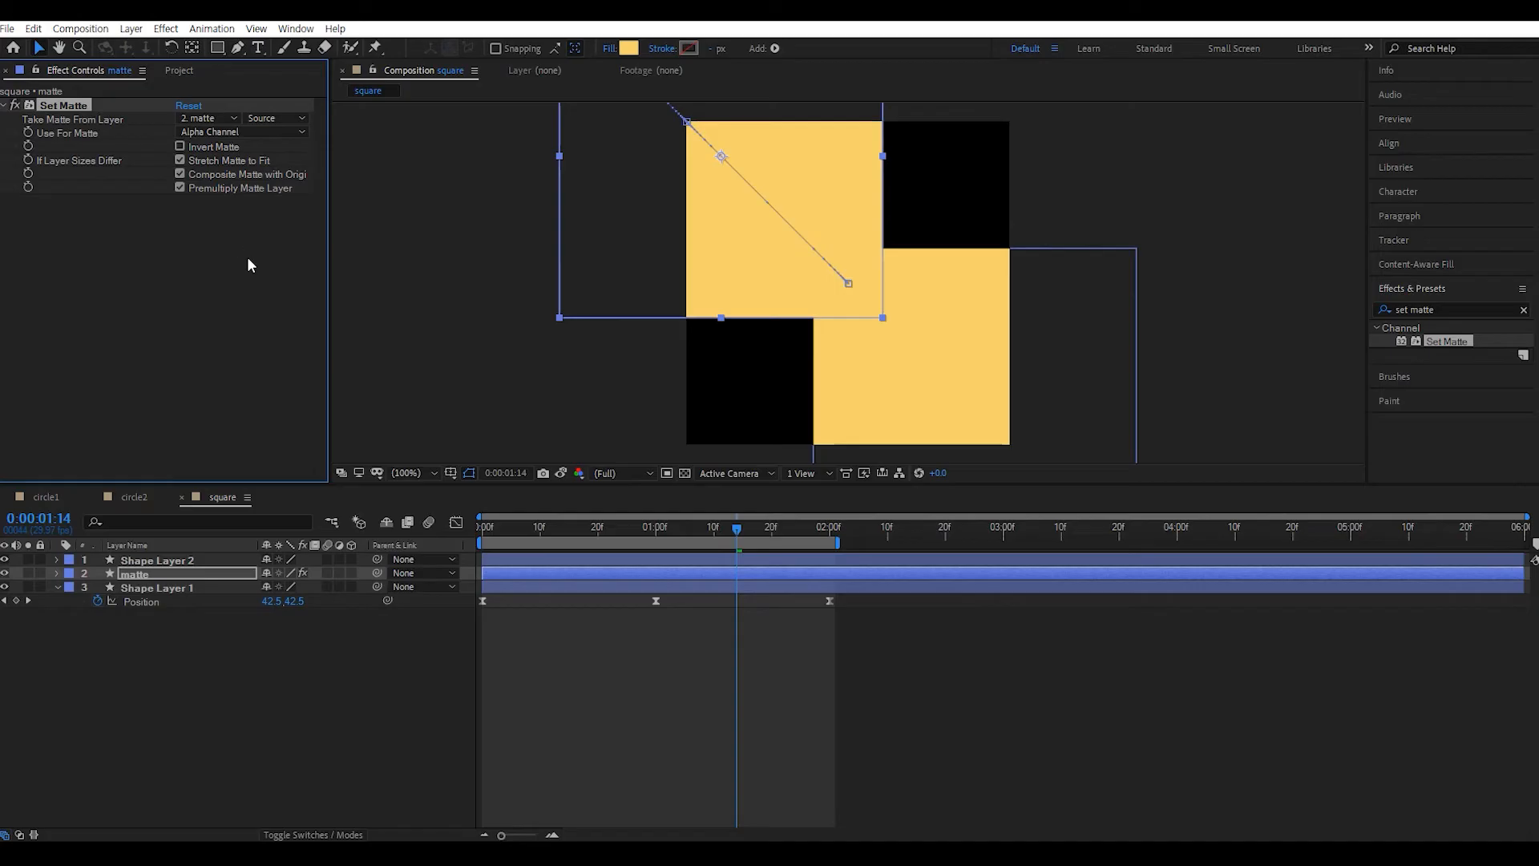
pyautogui.click(233, 117)
pyautogui.click(231, 132)
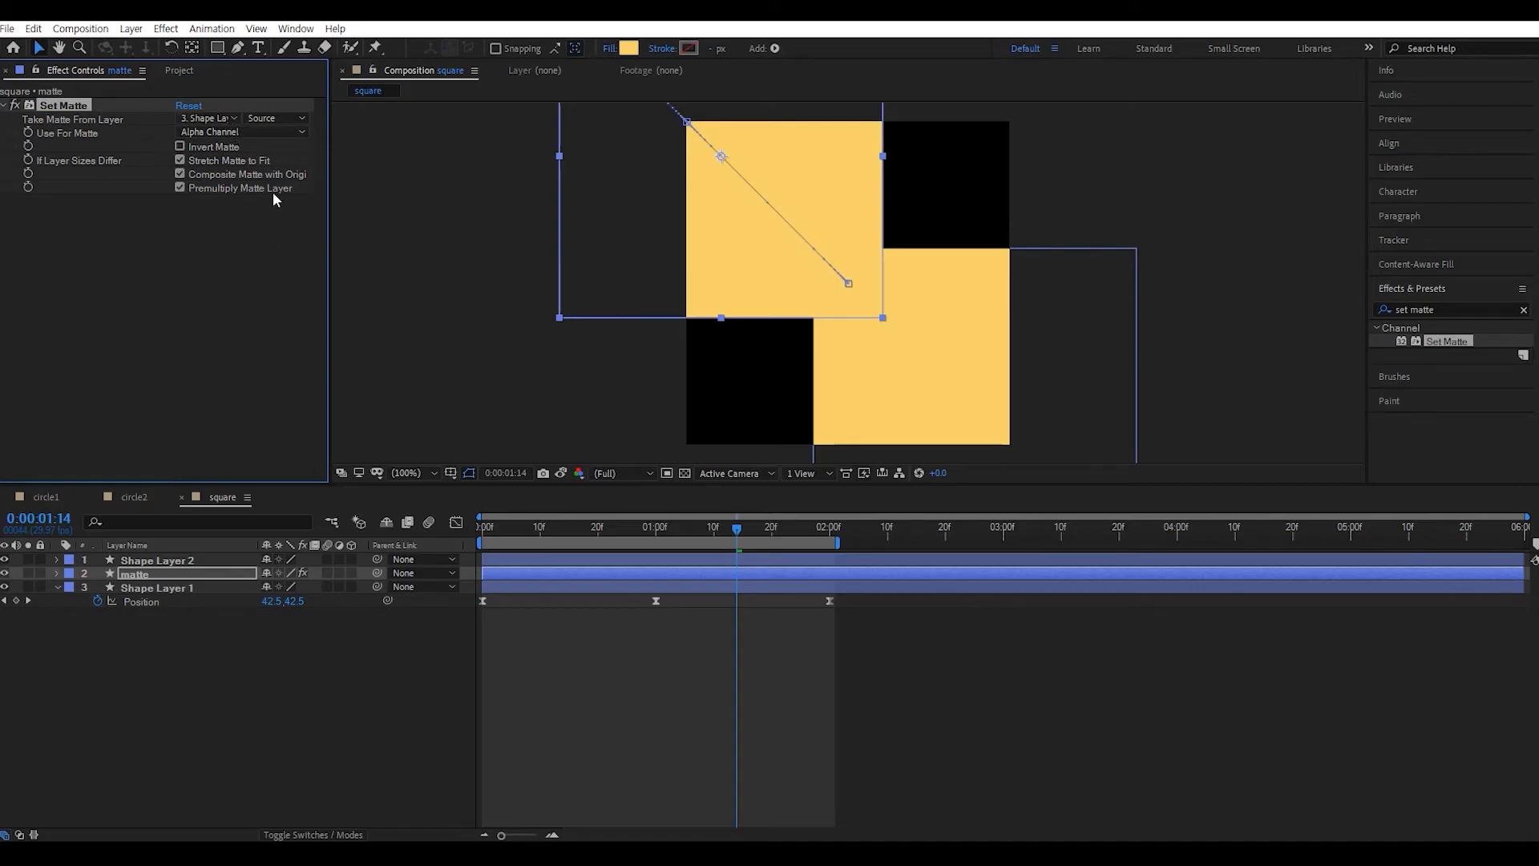
pyautogui.click(216, 118)
pyautogui.click(245, 157)
# - Change the matte layer's shape fill color to orange F6966B
pyautogui.click(142, 574)
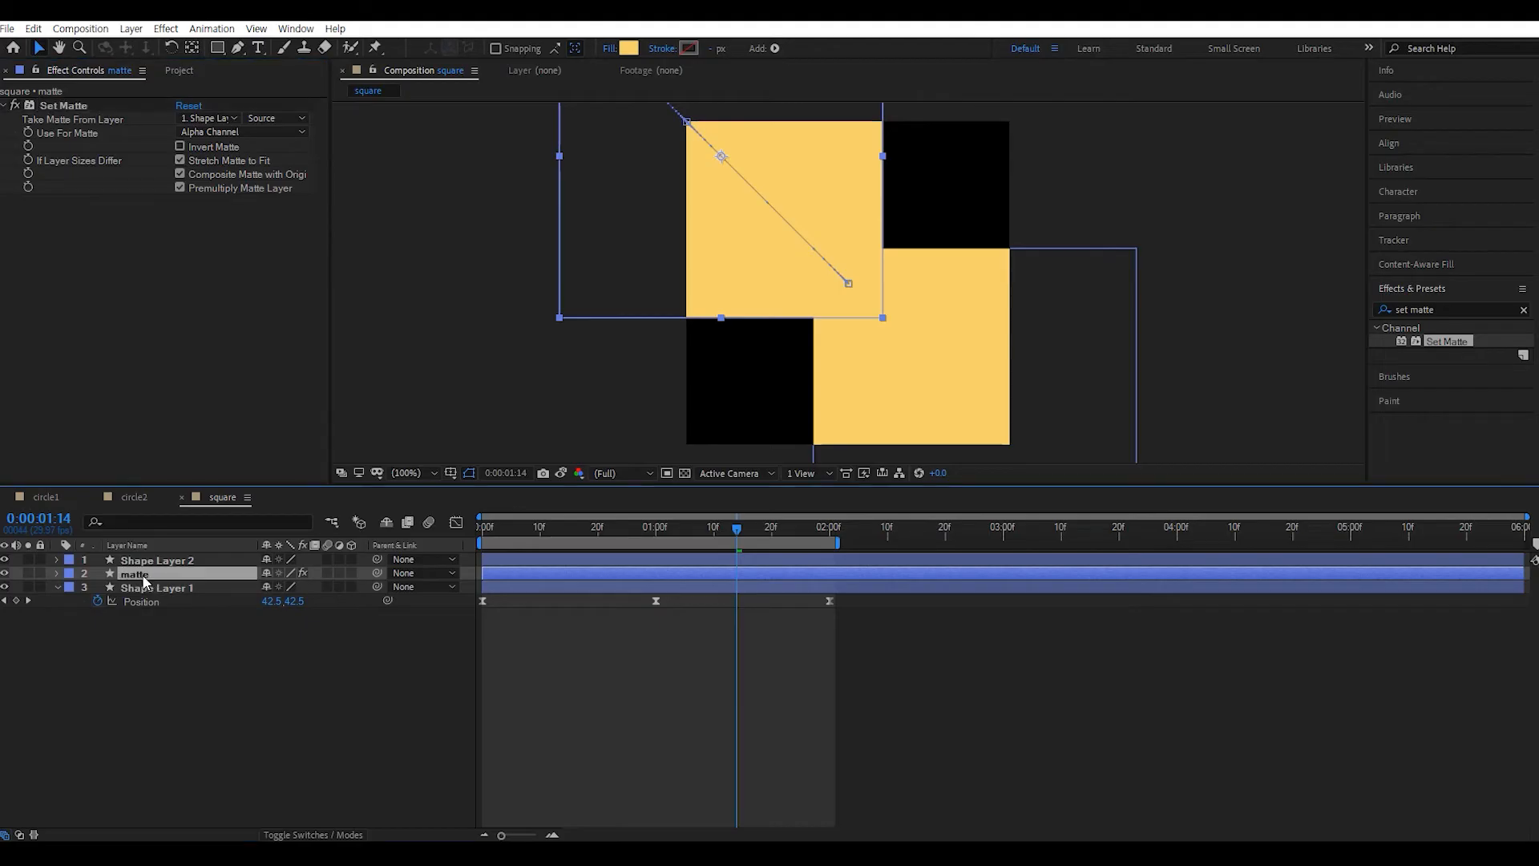
pyautogui.click(627, 49)
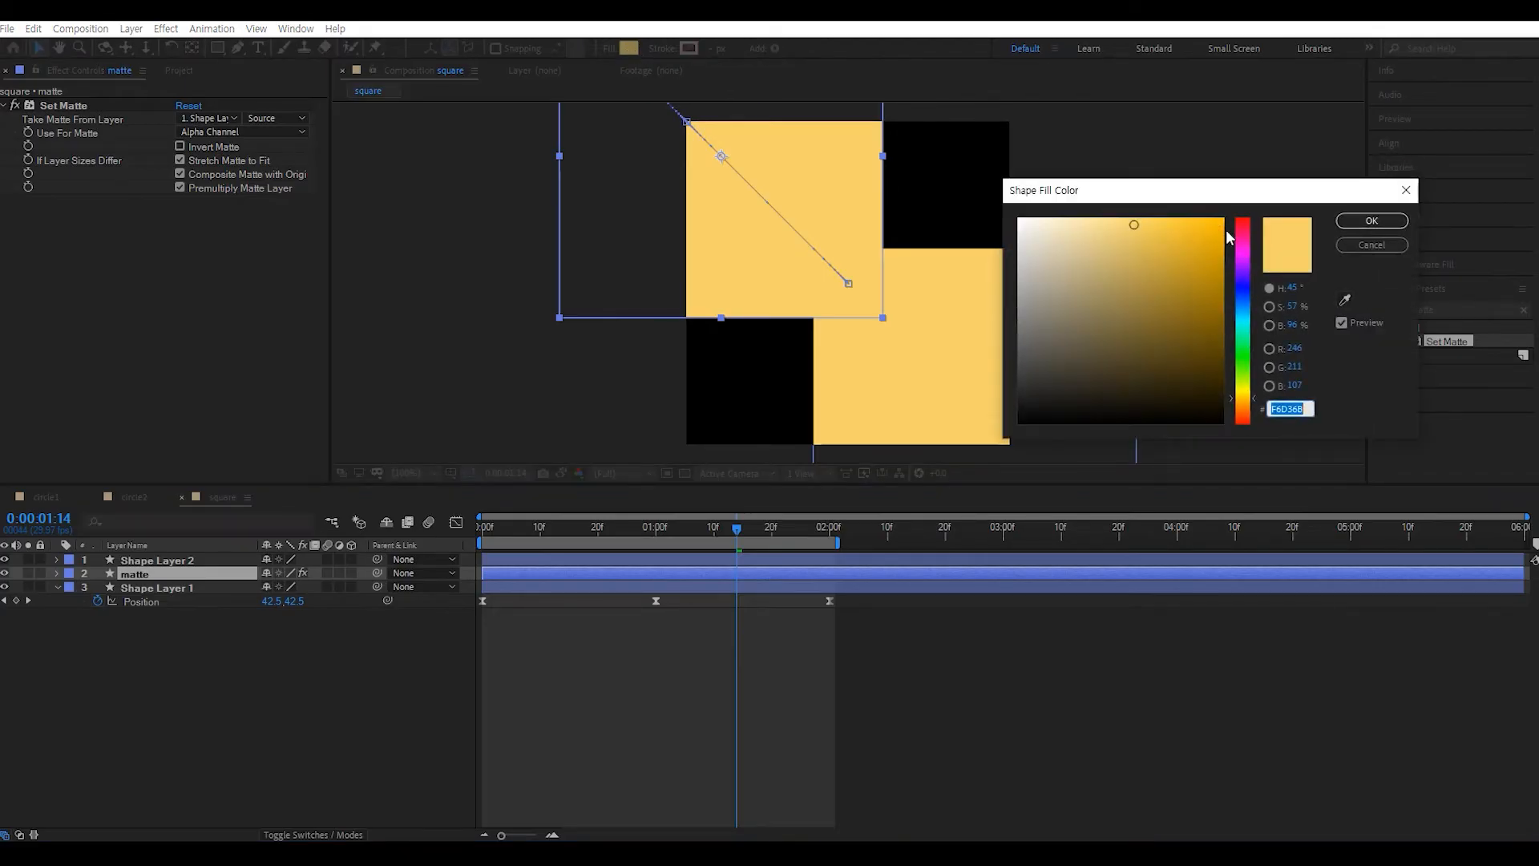
pyautogui.moveTo(1242, 398)
pyautogui.mouseDown()
pyautogui.moveTo(1248, 433)
pyautogui.moveTo(1248, 417)
pyautogui.mouseUp()
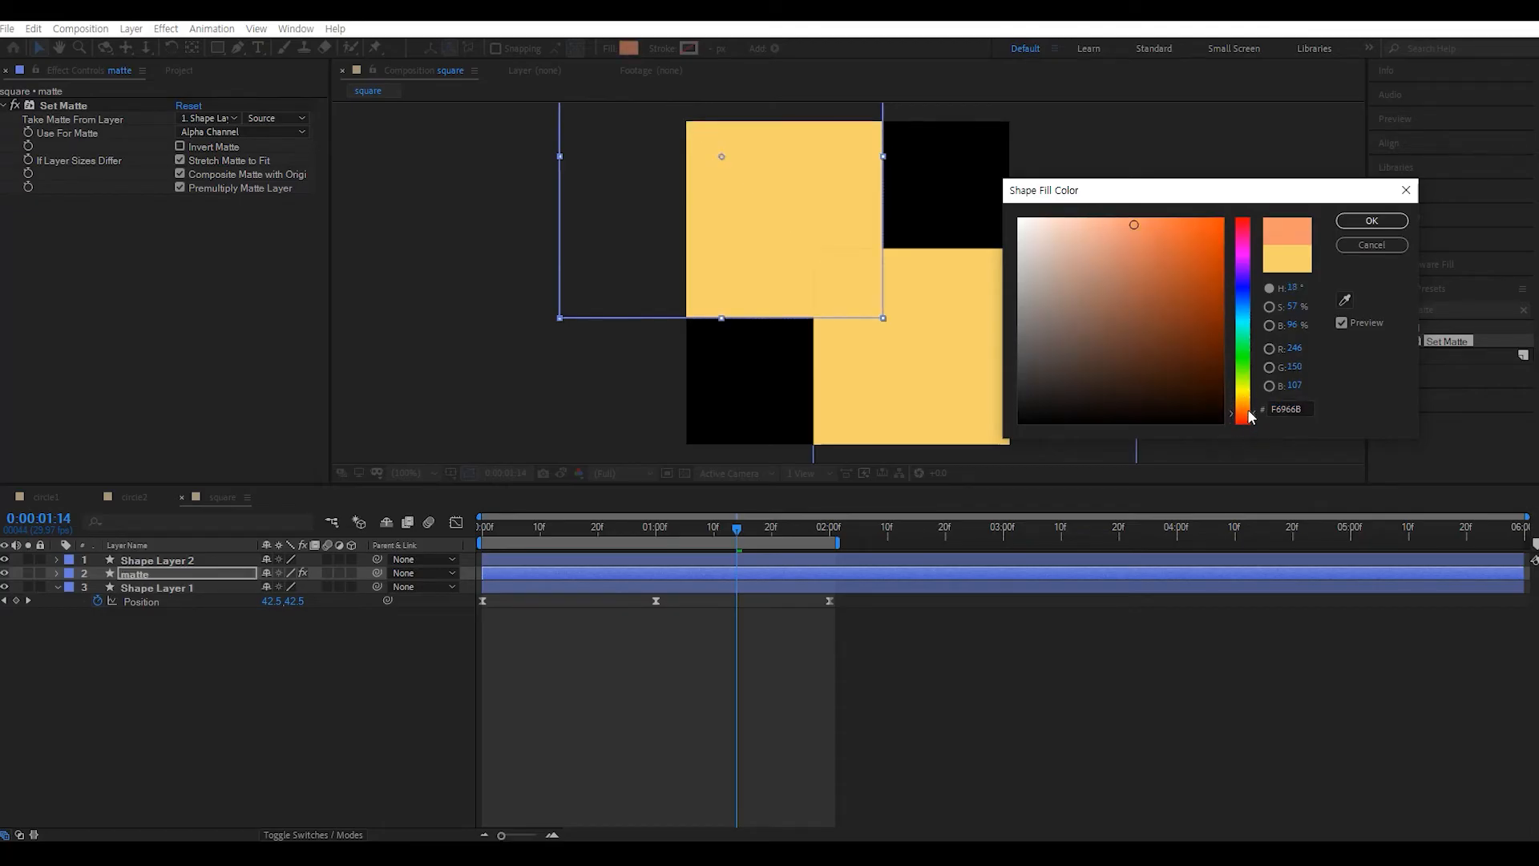
pyautogui.click(1369, 221)
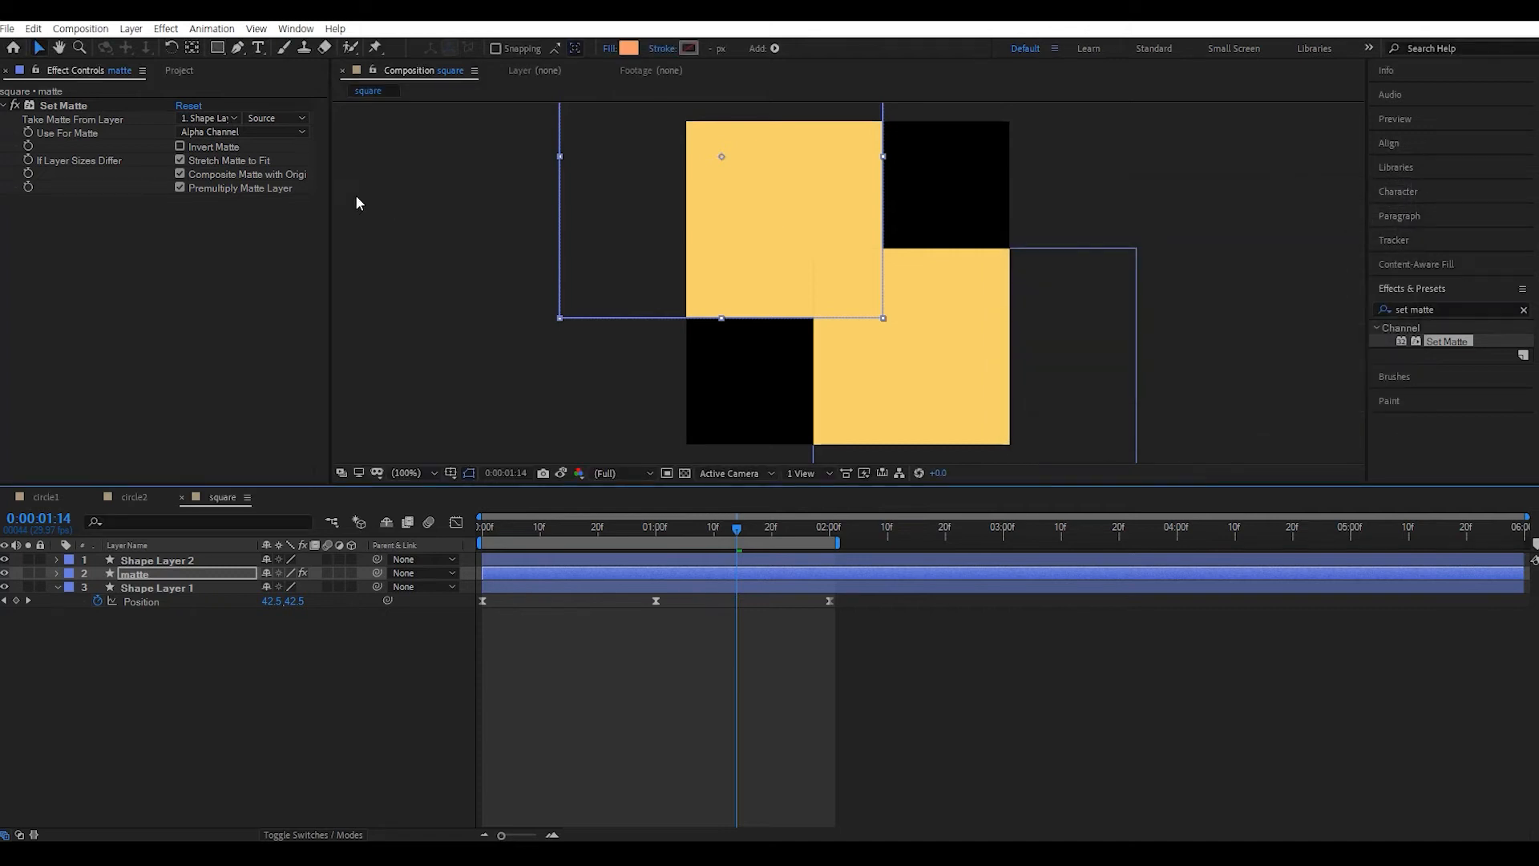
# - Move the matte layer above Shape Layer 2 in the layer stack
pyautogui.hotkey('ctrl', ']')
pyautogui.press('F2')
pyautogui.click(137, 559)
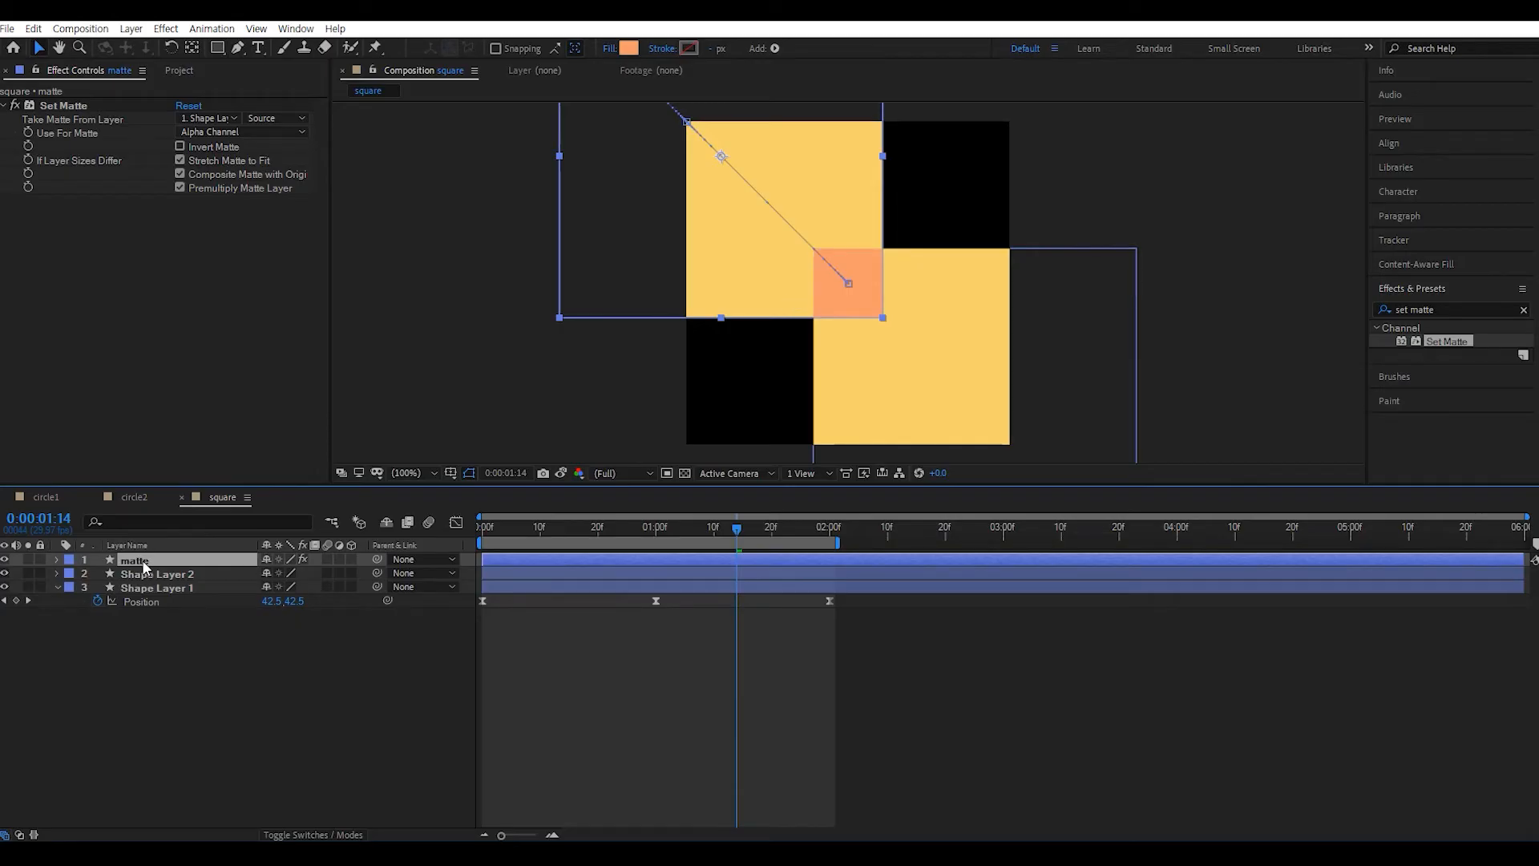
# - Play back the square composition to check how the two shapes and their overlap animate
pyautogui.press('space')
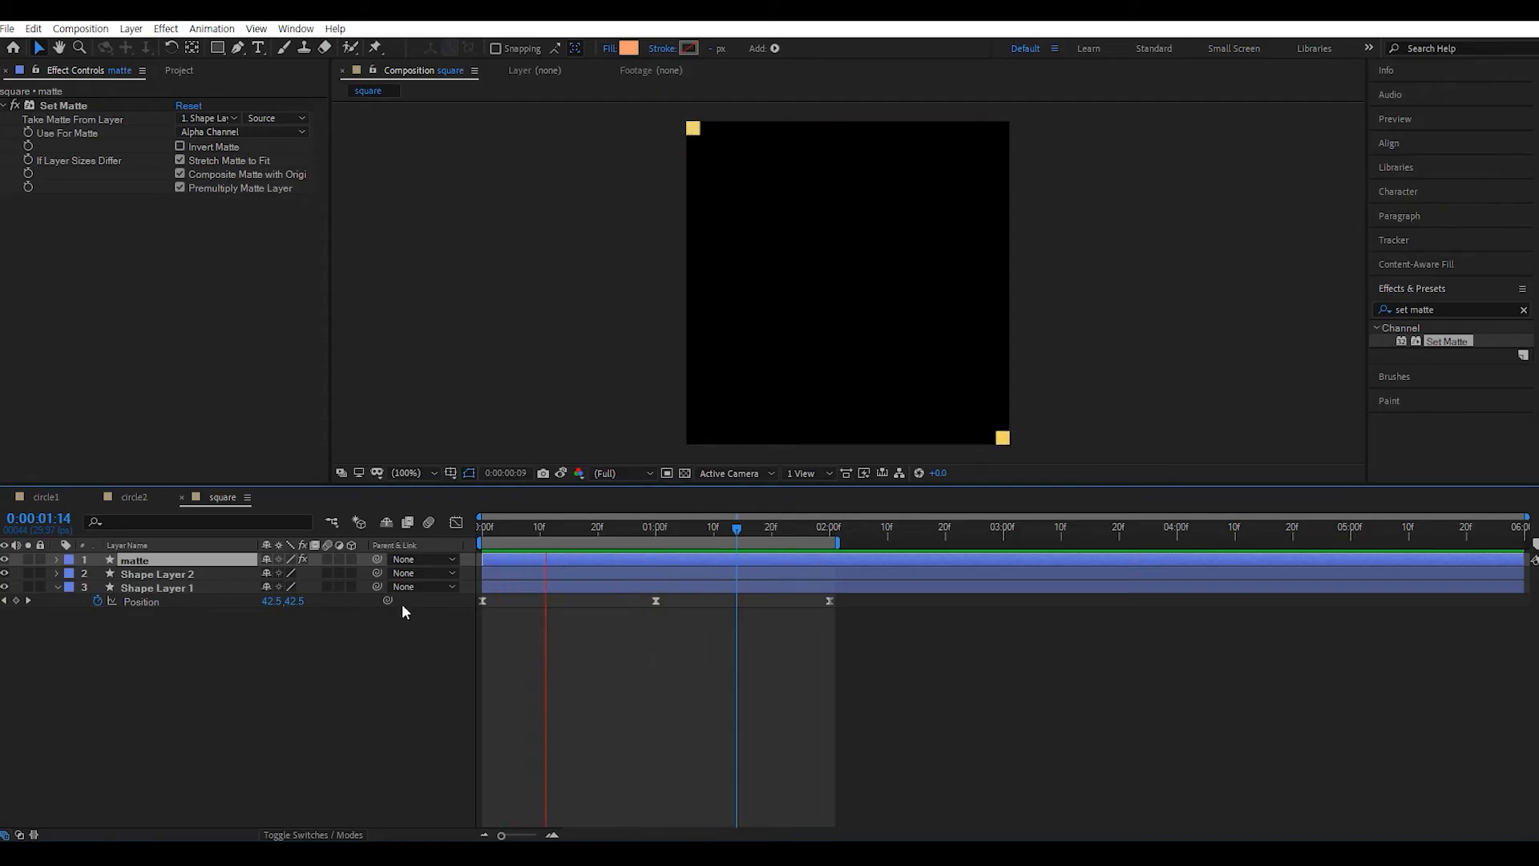
pyautogui.click(175, 589)
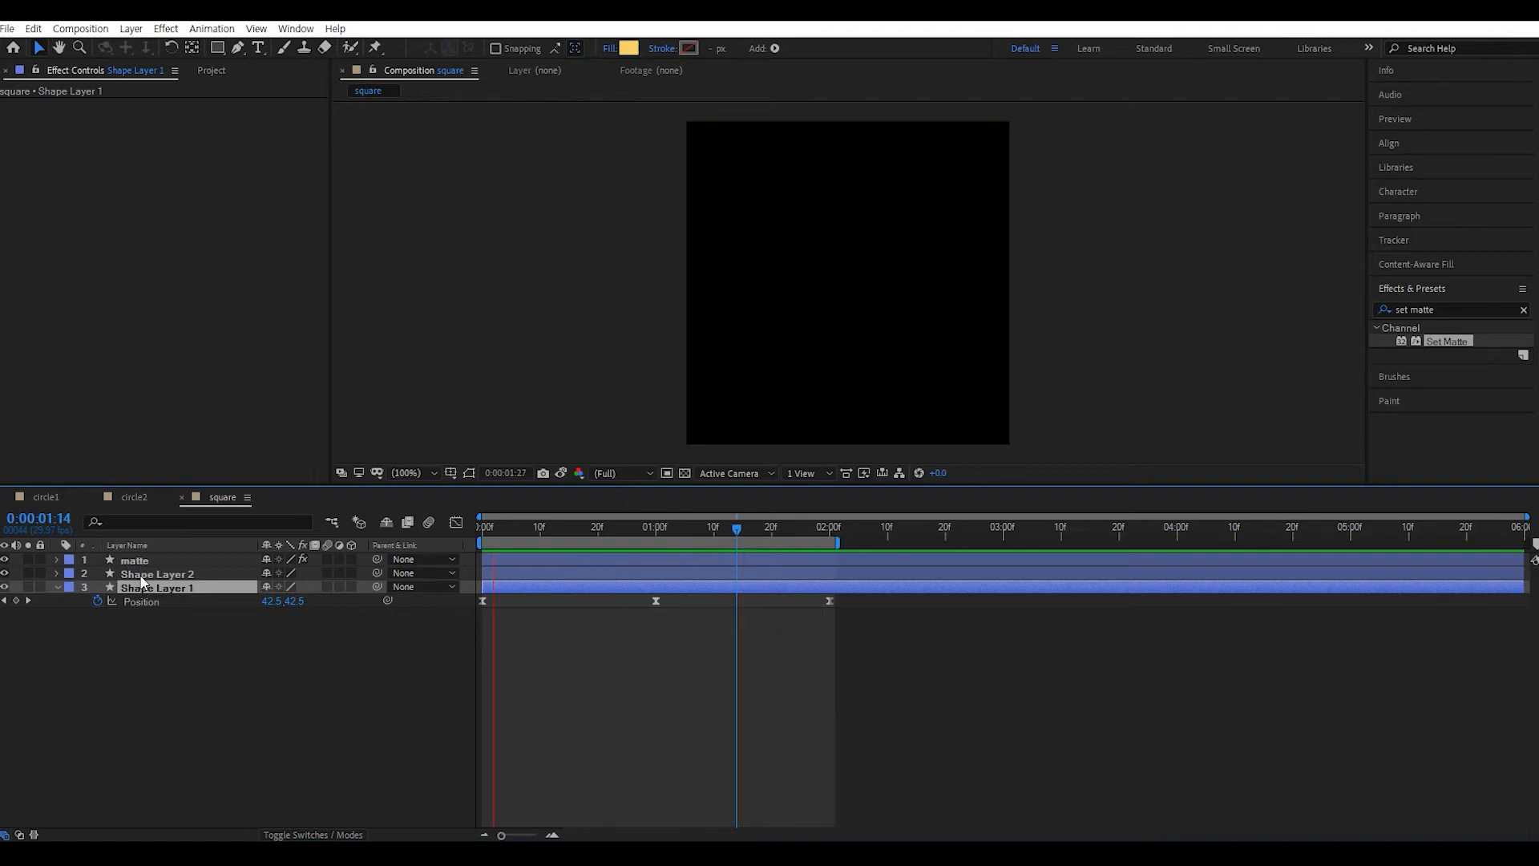
pyautogui.click(164, 575)
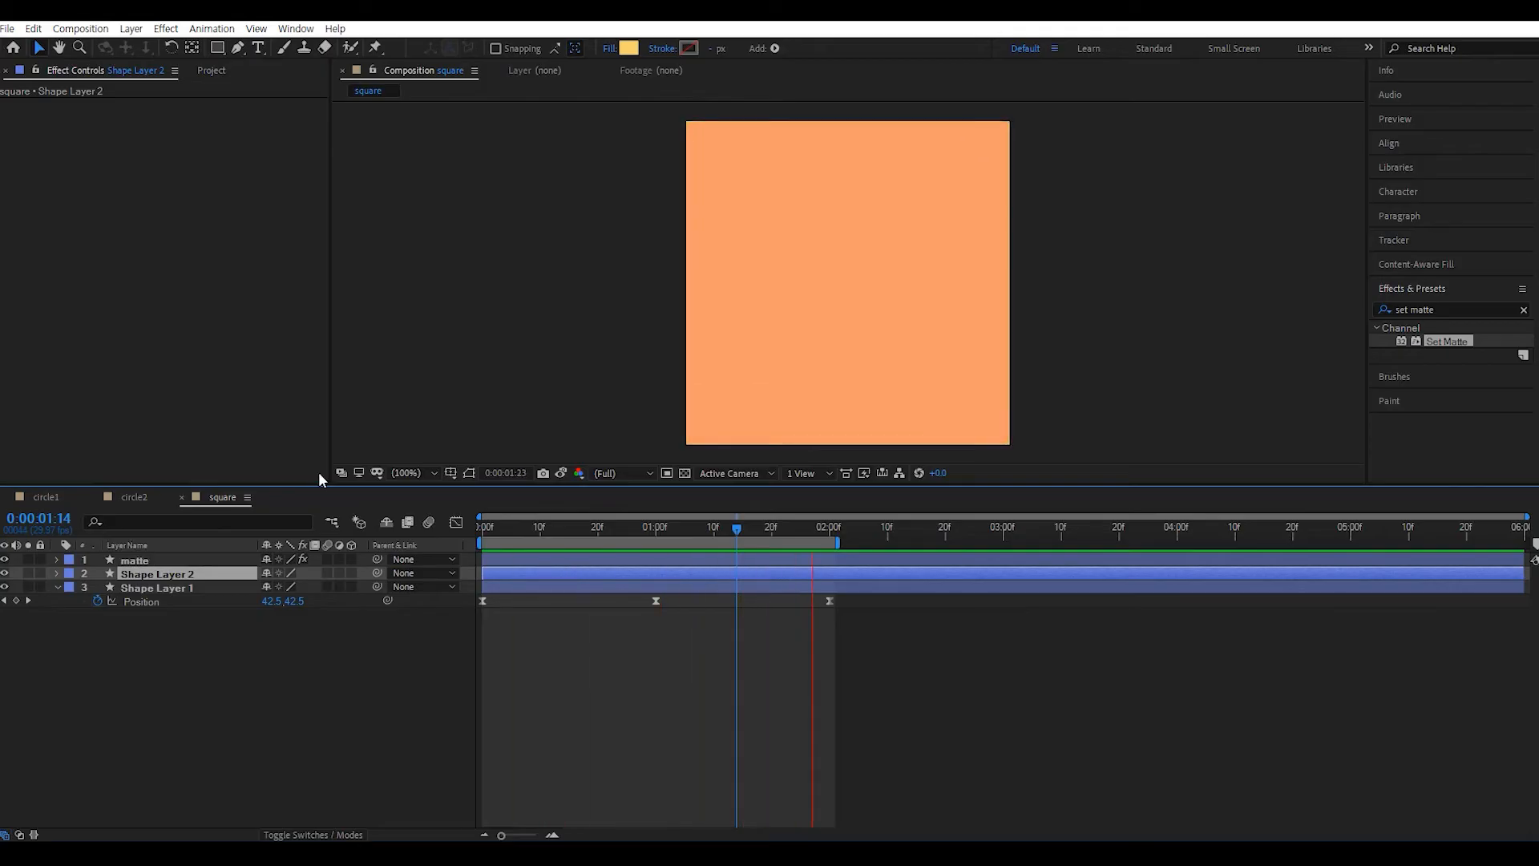
pyautogui.press('space')
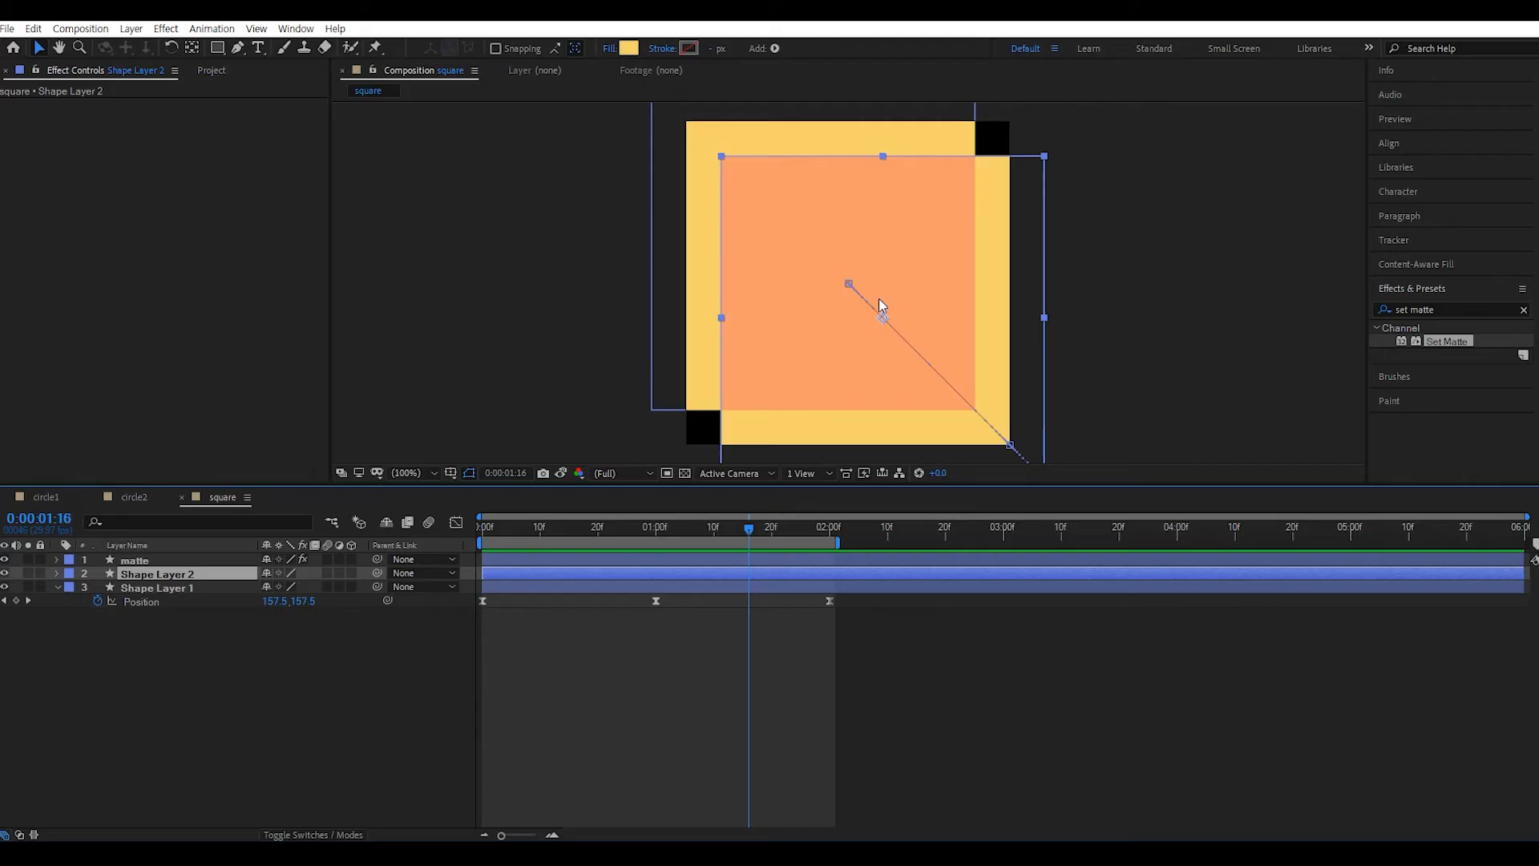
pyautogui.press('space')
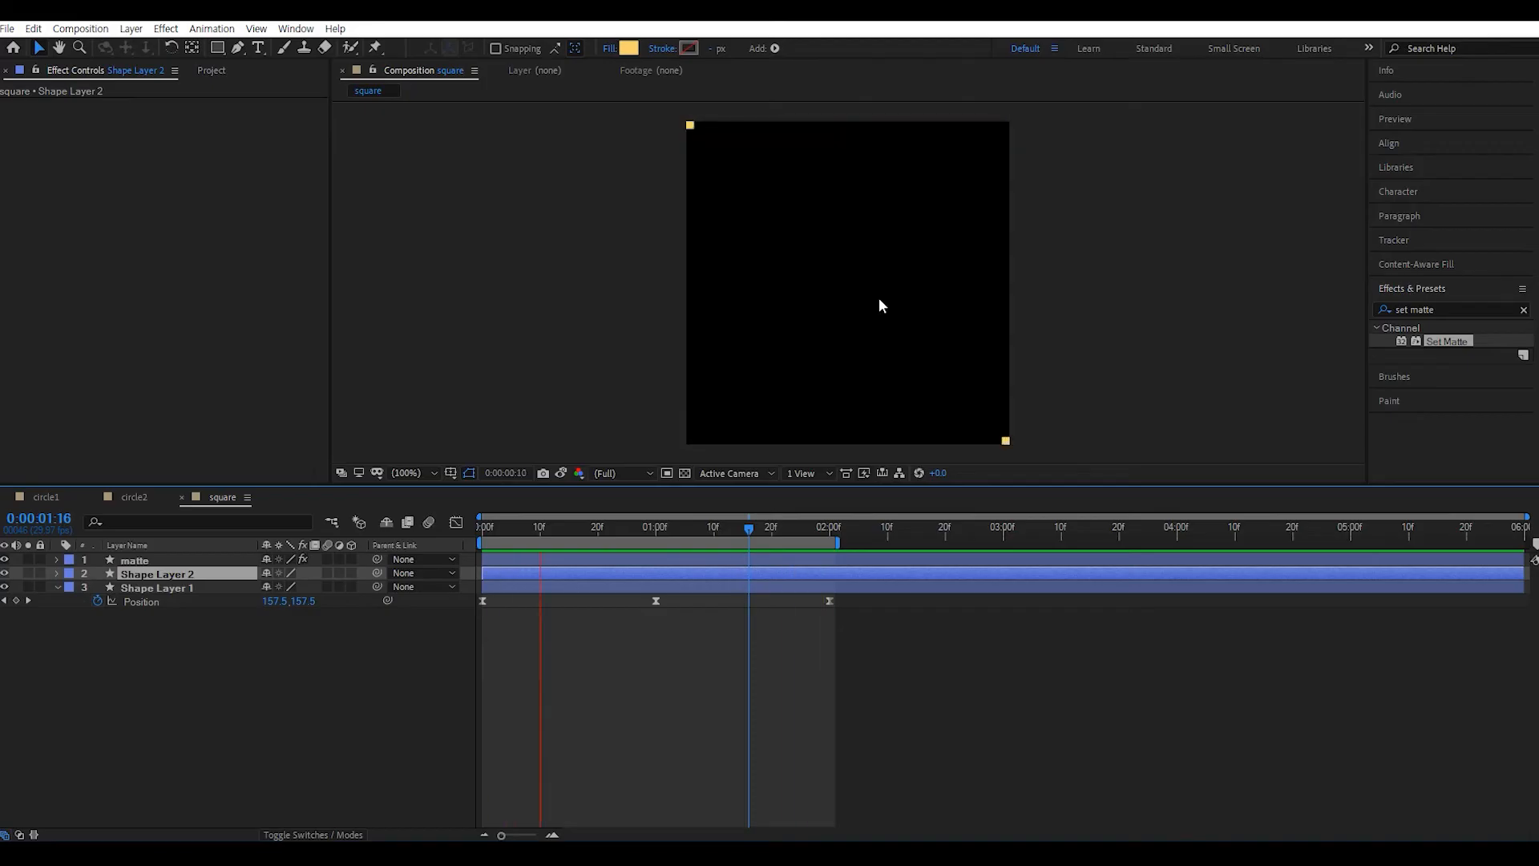
pyautogui.click(343, 677)
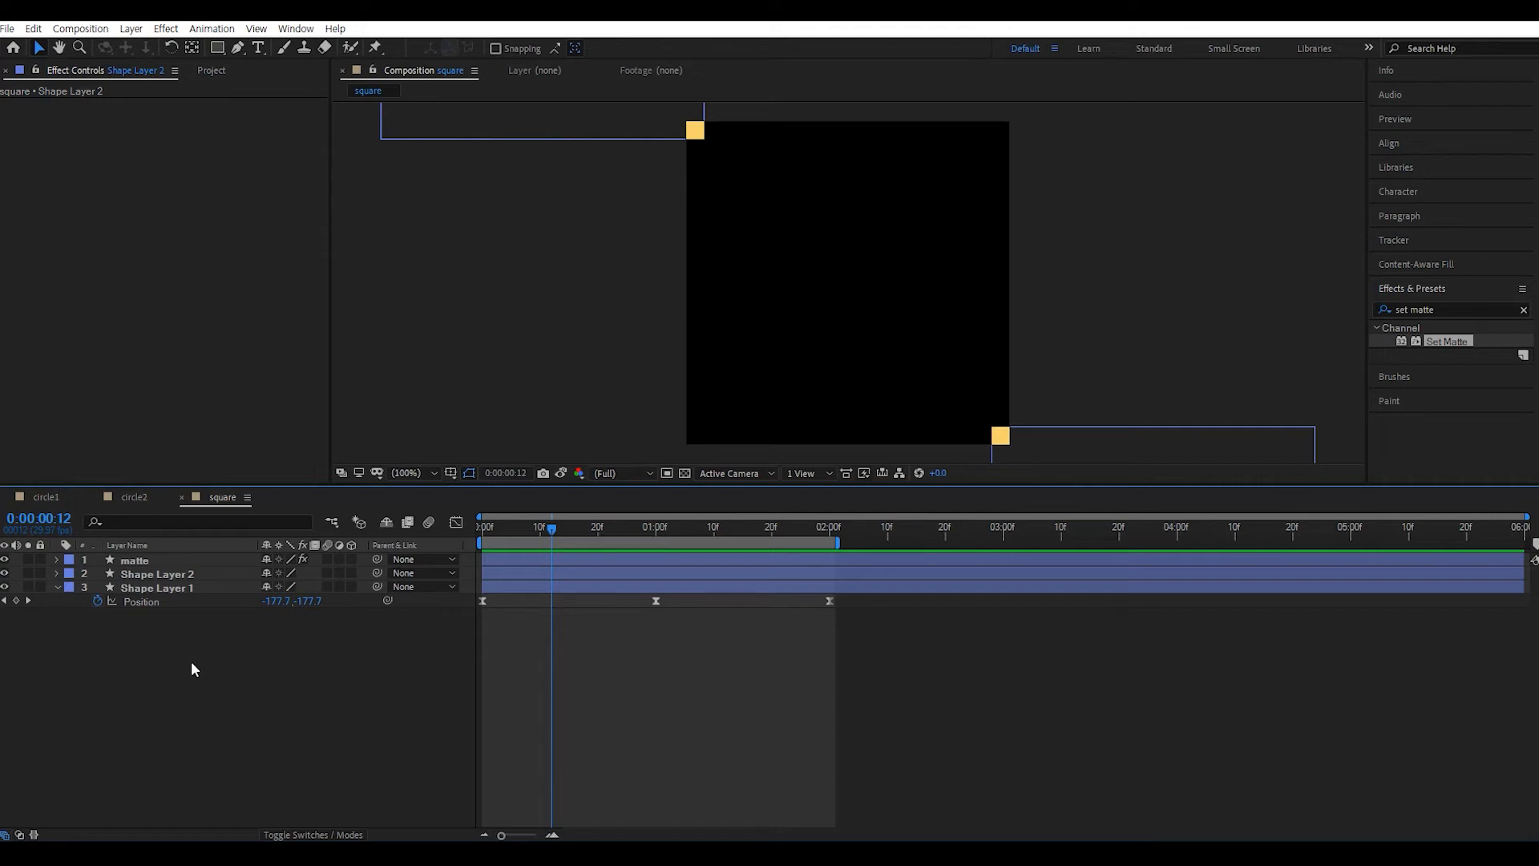
# - Set the label color of matte, Shape Layer 2 and Shape Layer 1 to Red
pyautogui.moveTo(203, 630); pyautogui.dragTo(117, 555)
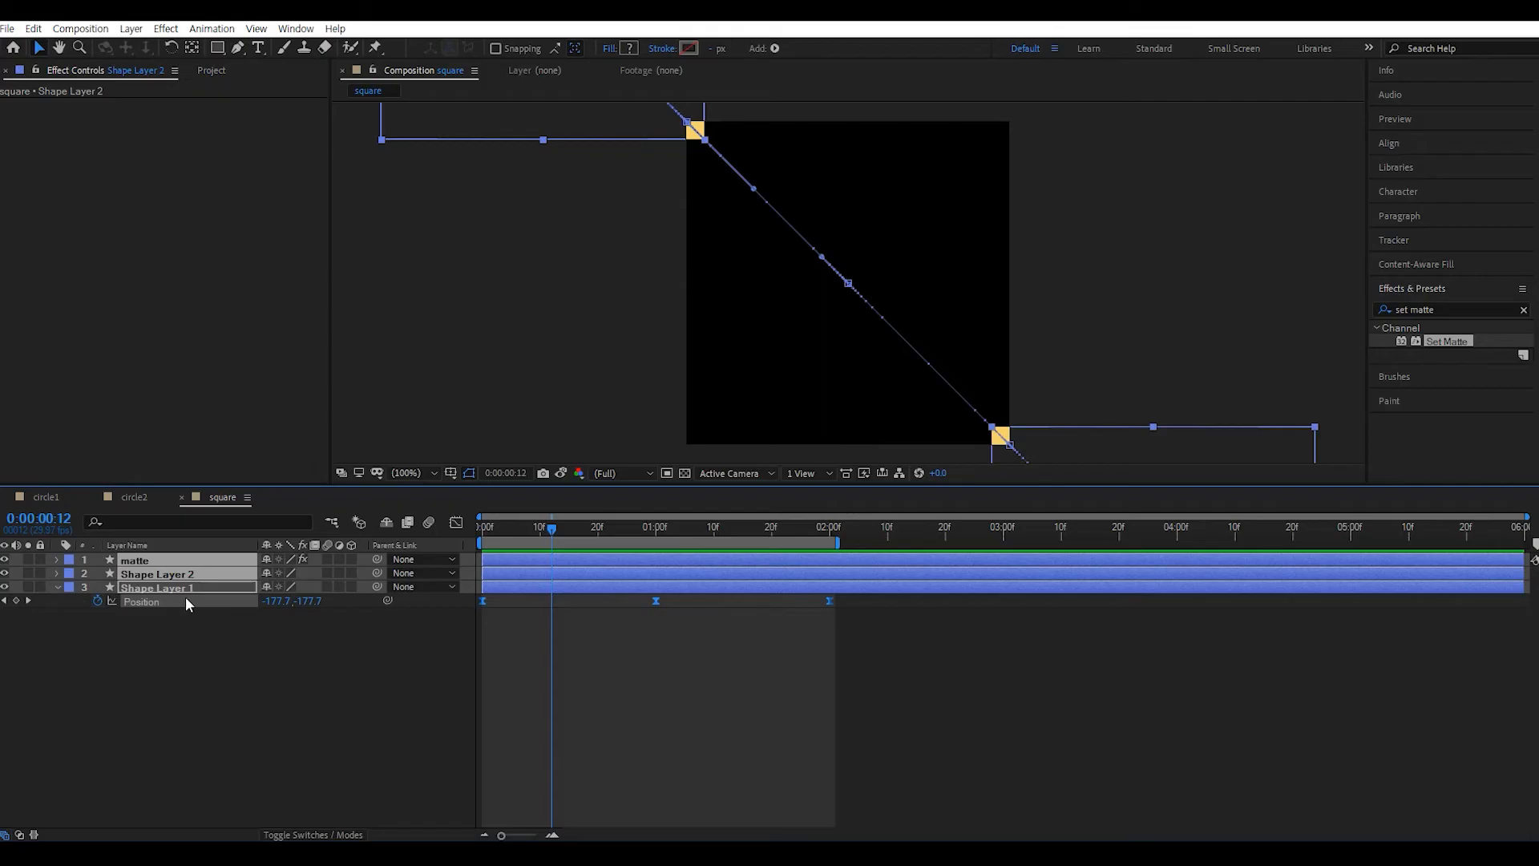
pyautogui.moveTo(170, 694); pyautogui.dragTo(88, 537)
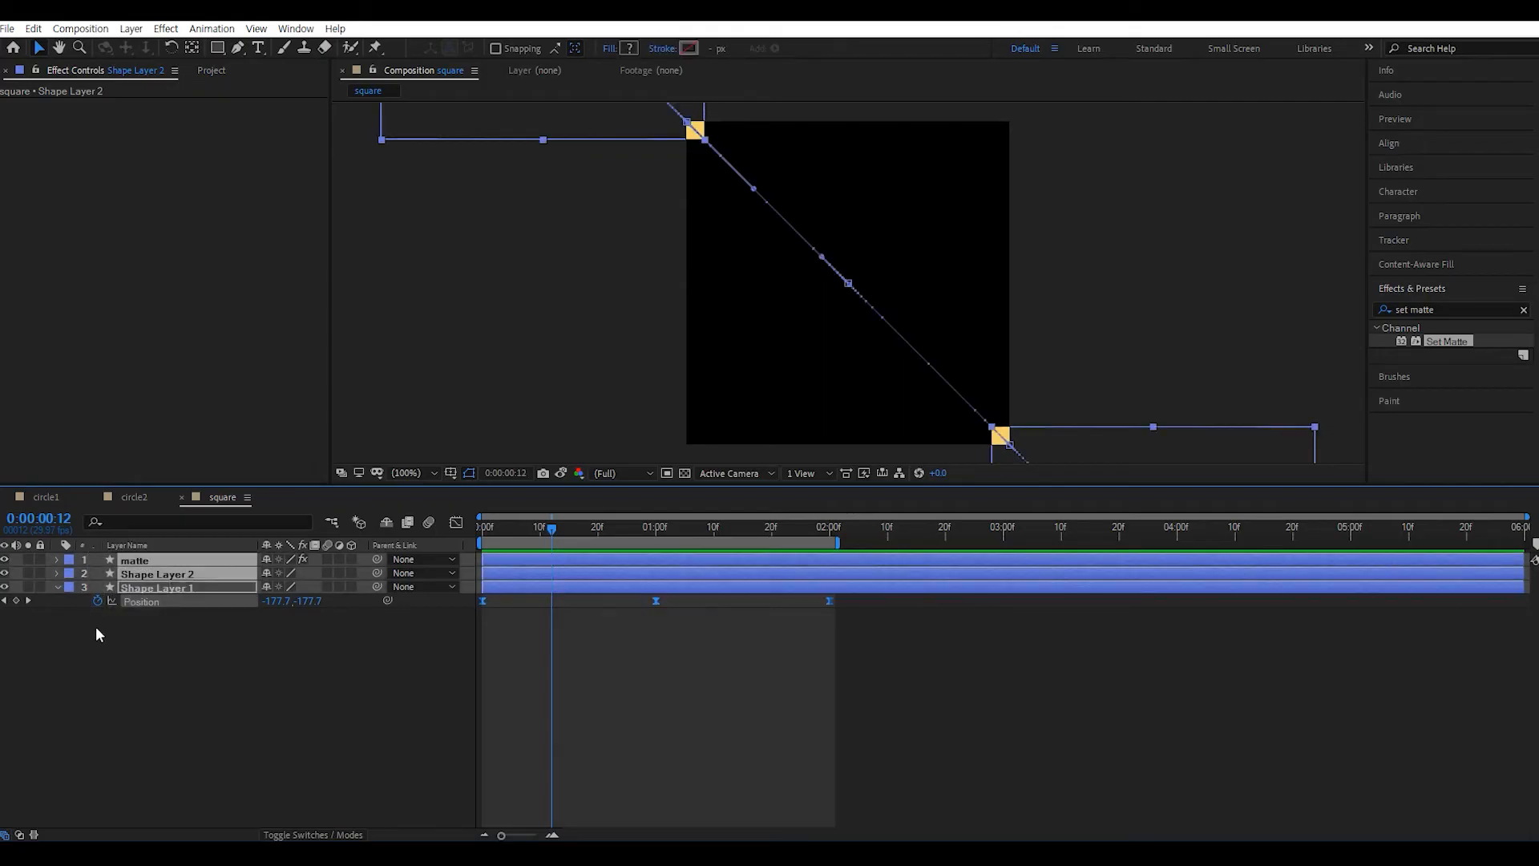
pyautogui.click(69, 574)
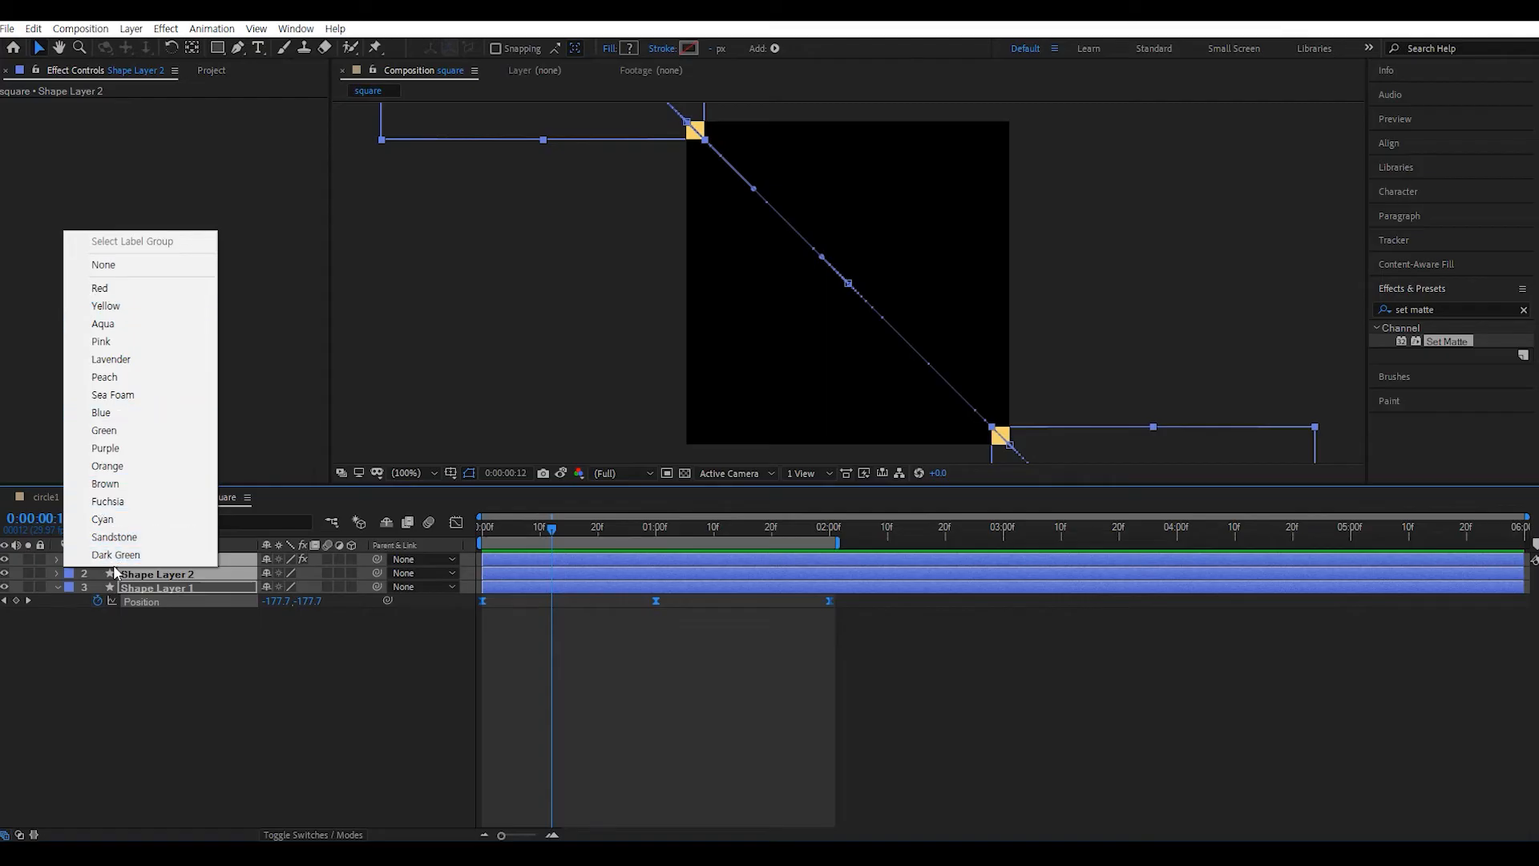
pyautogui.click(99, 289)
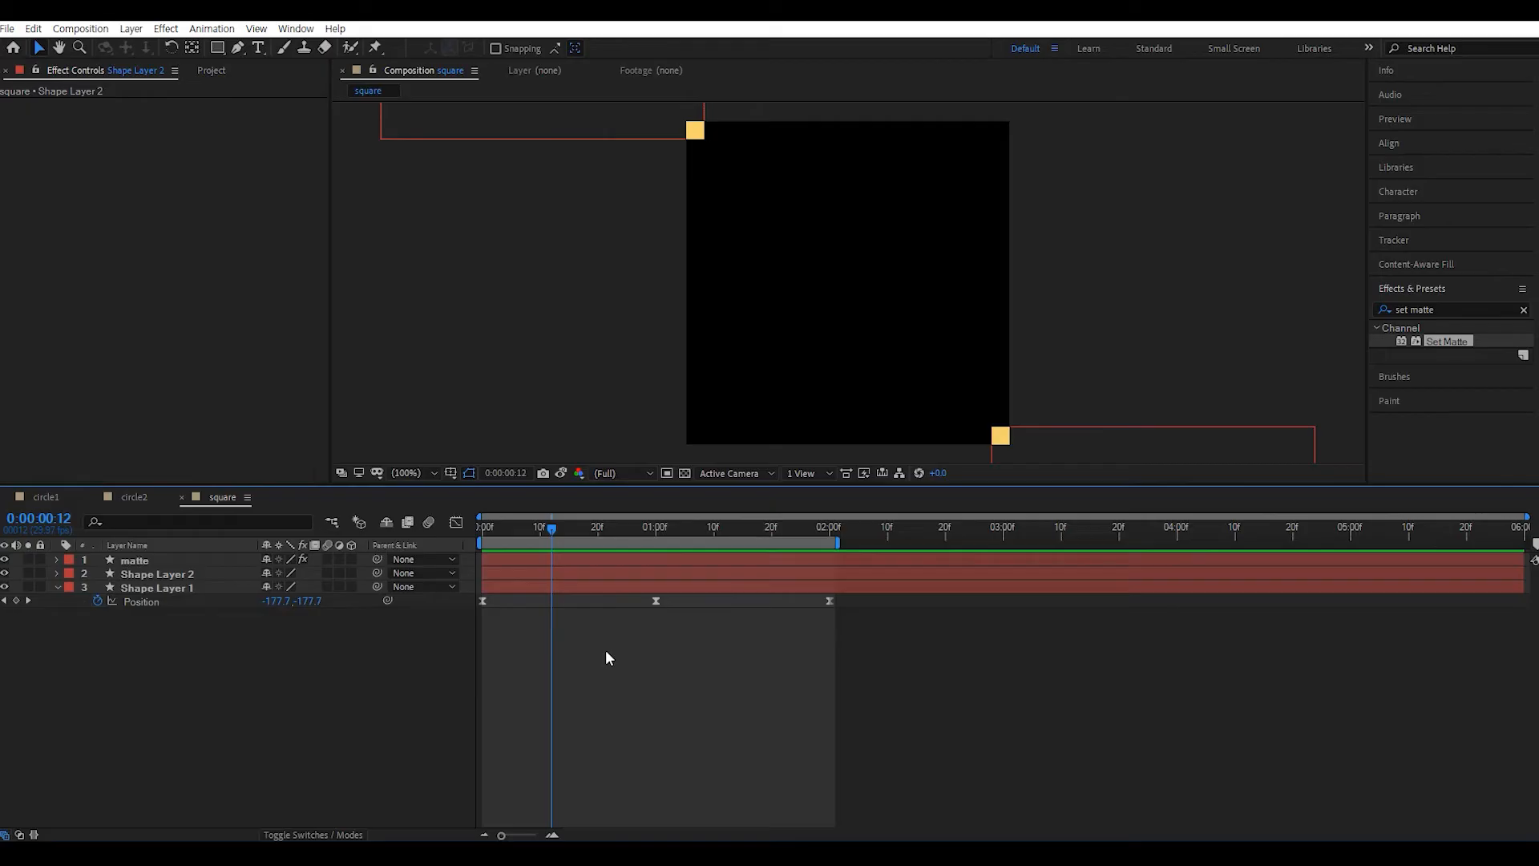
# - Duplicate the three red layers, group the copies at the top of the stack and label them Yellow
pyautogui.moveTo(234, 667); pyautogui.dragTo(118, 550)
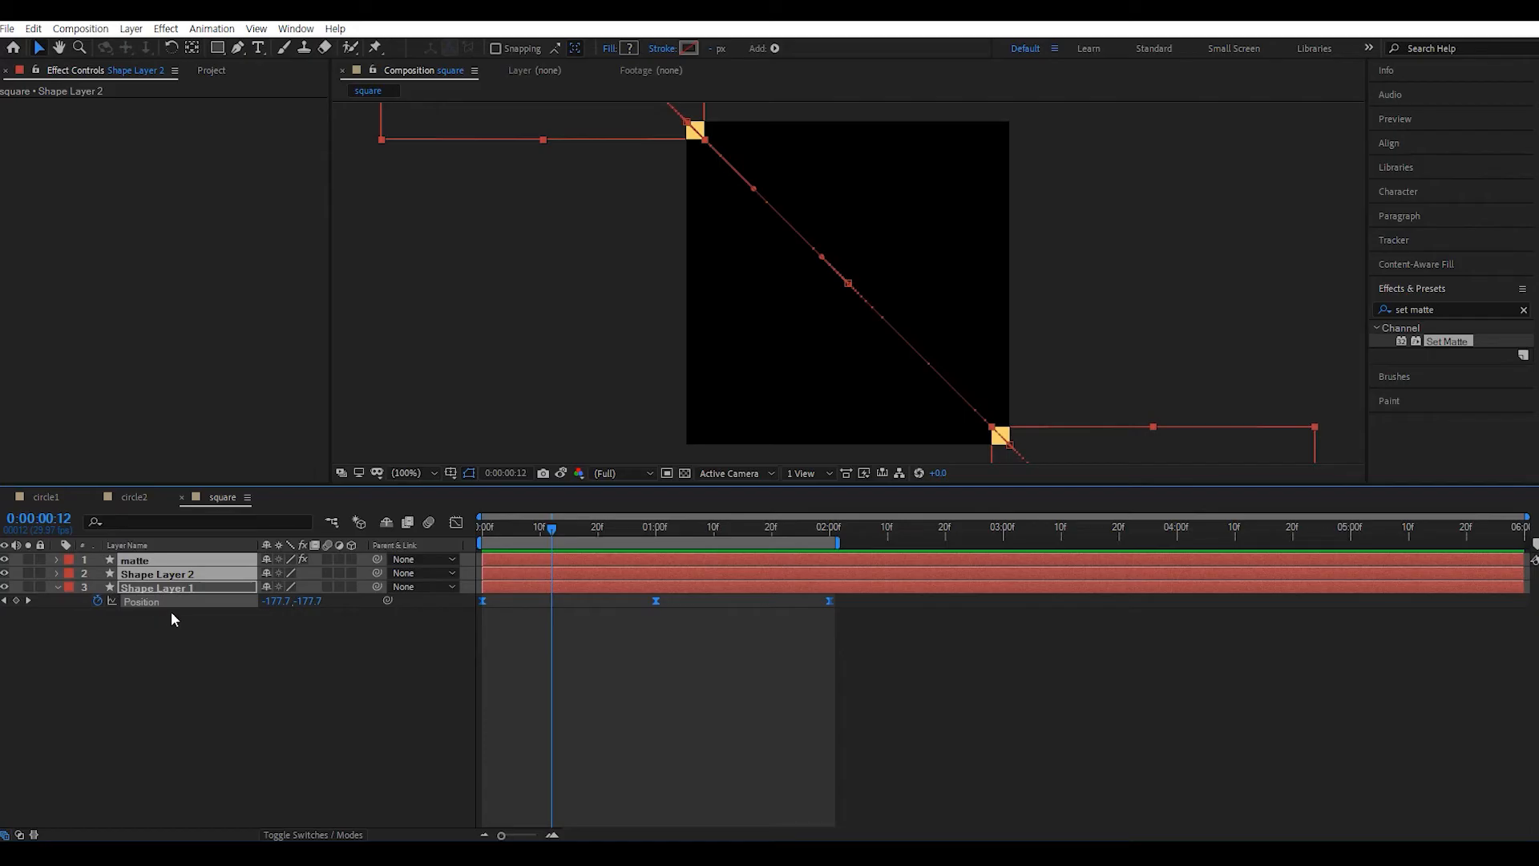
pyautogui.hotkey('ctrl', 'd')
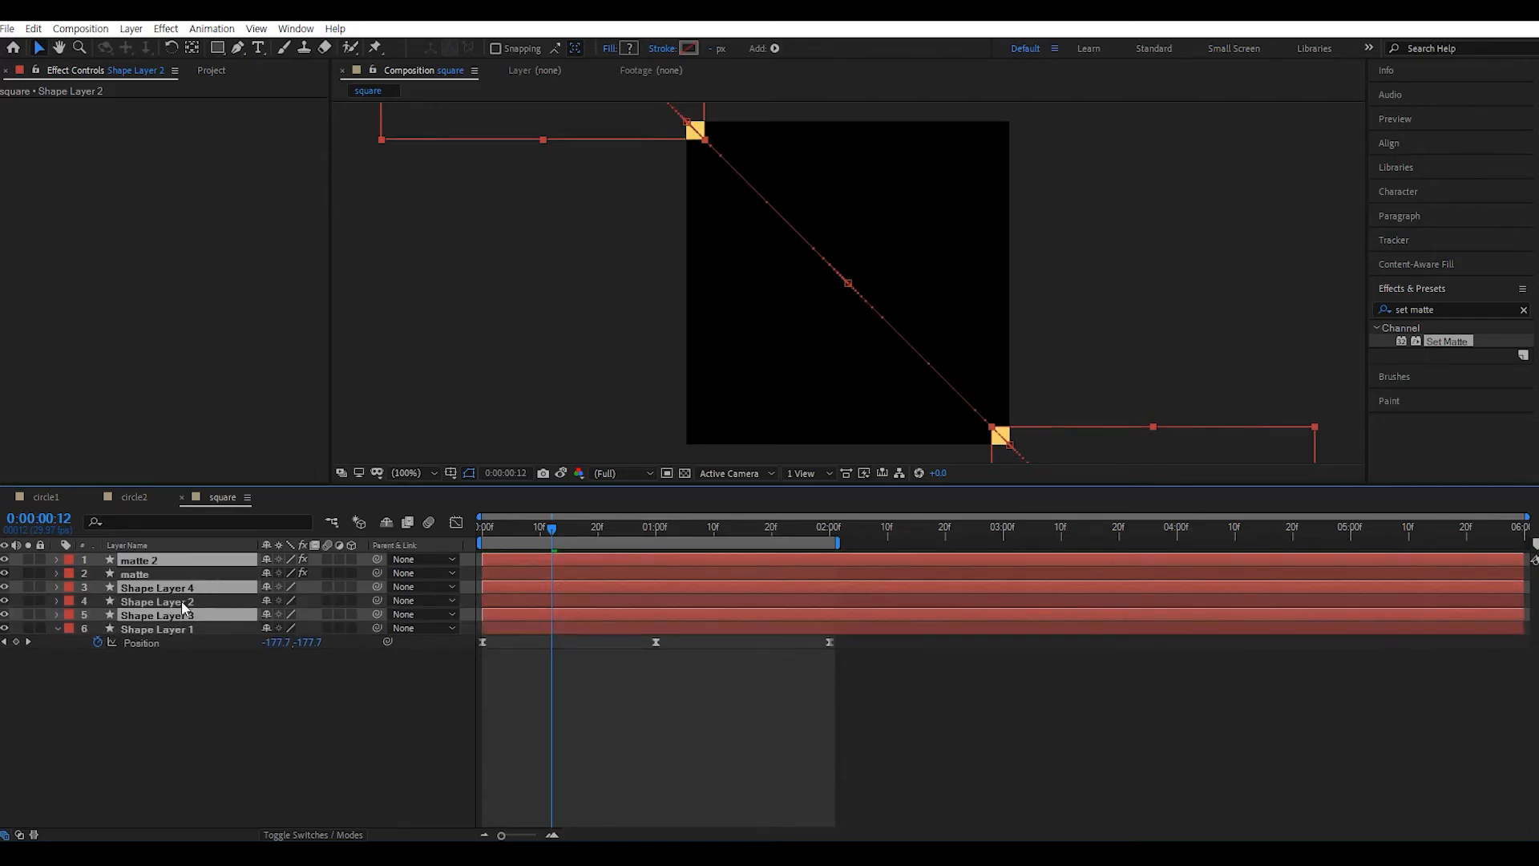
pyautogui.moveTo(180, 614); pyautogui.dragTo(186, 567)
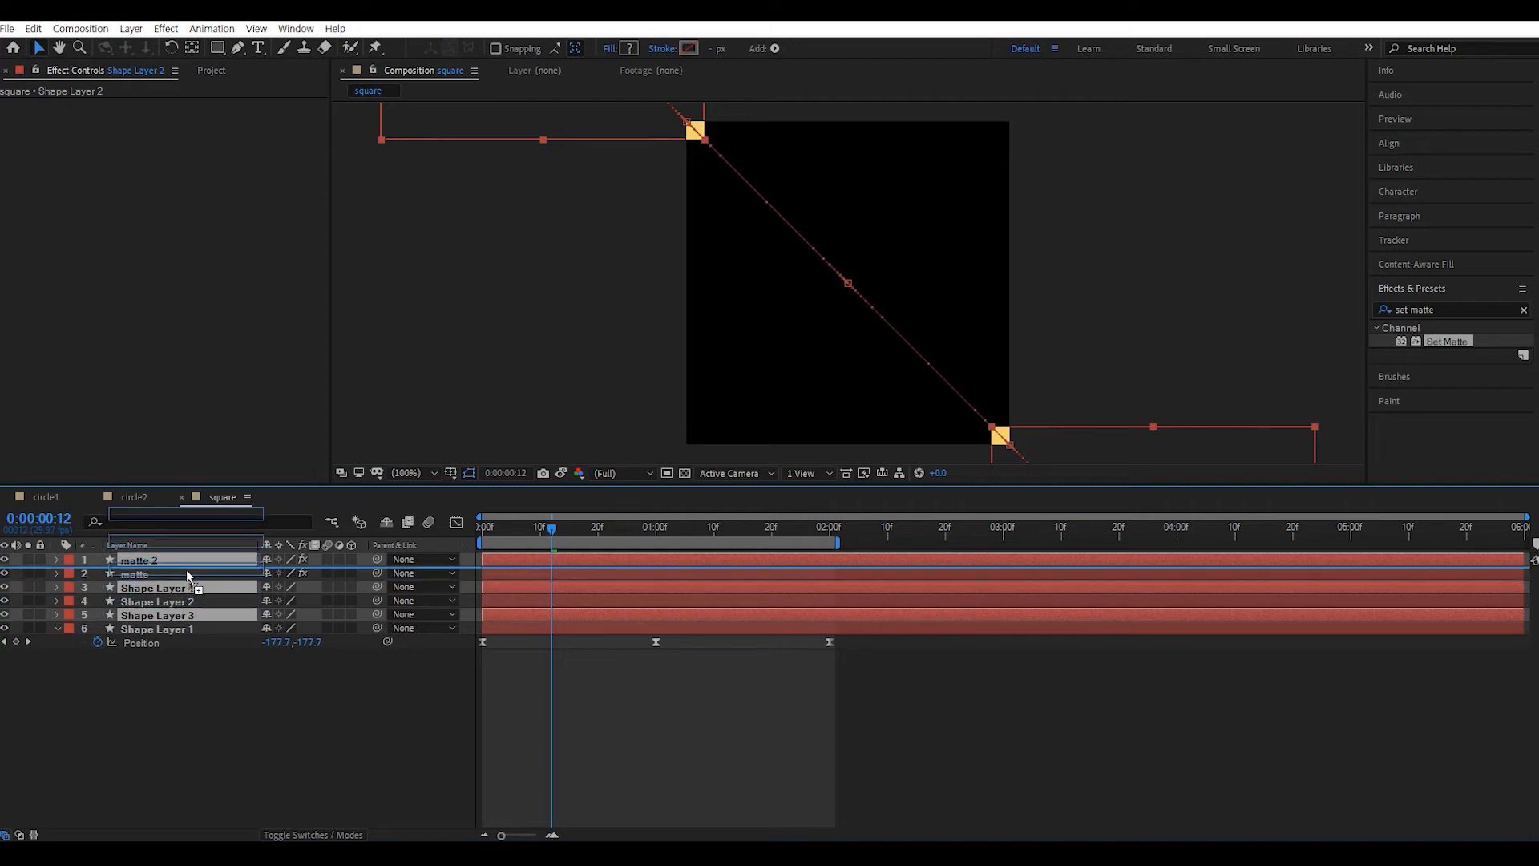
pyautogui.click(68, 561)
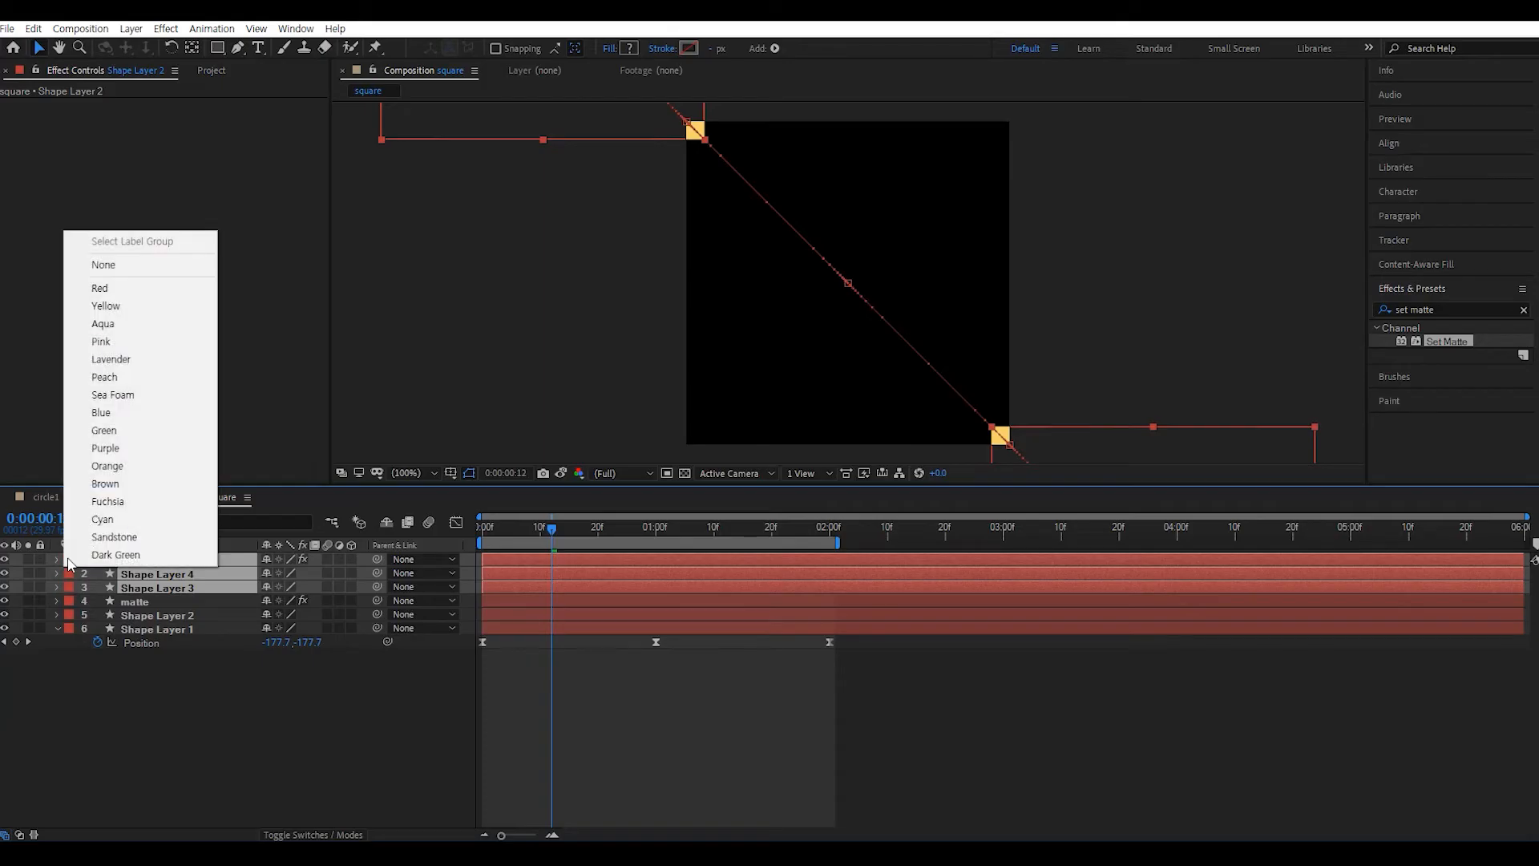
pyautogui.click(114, 308)
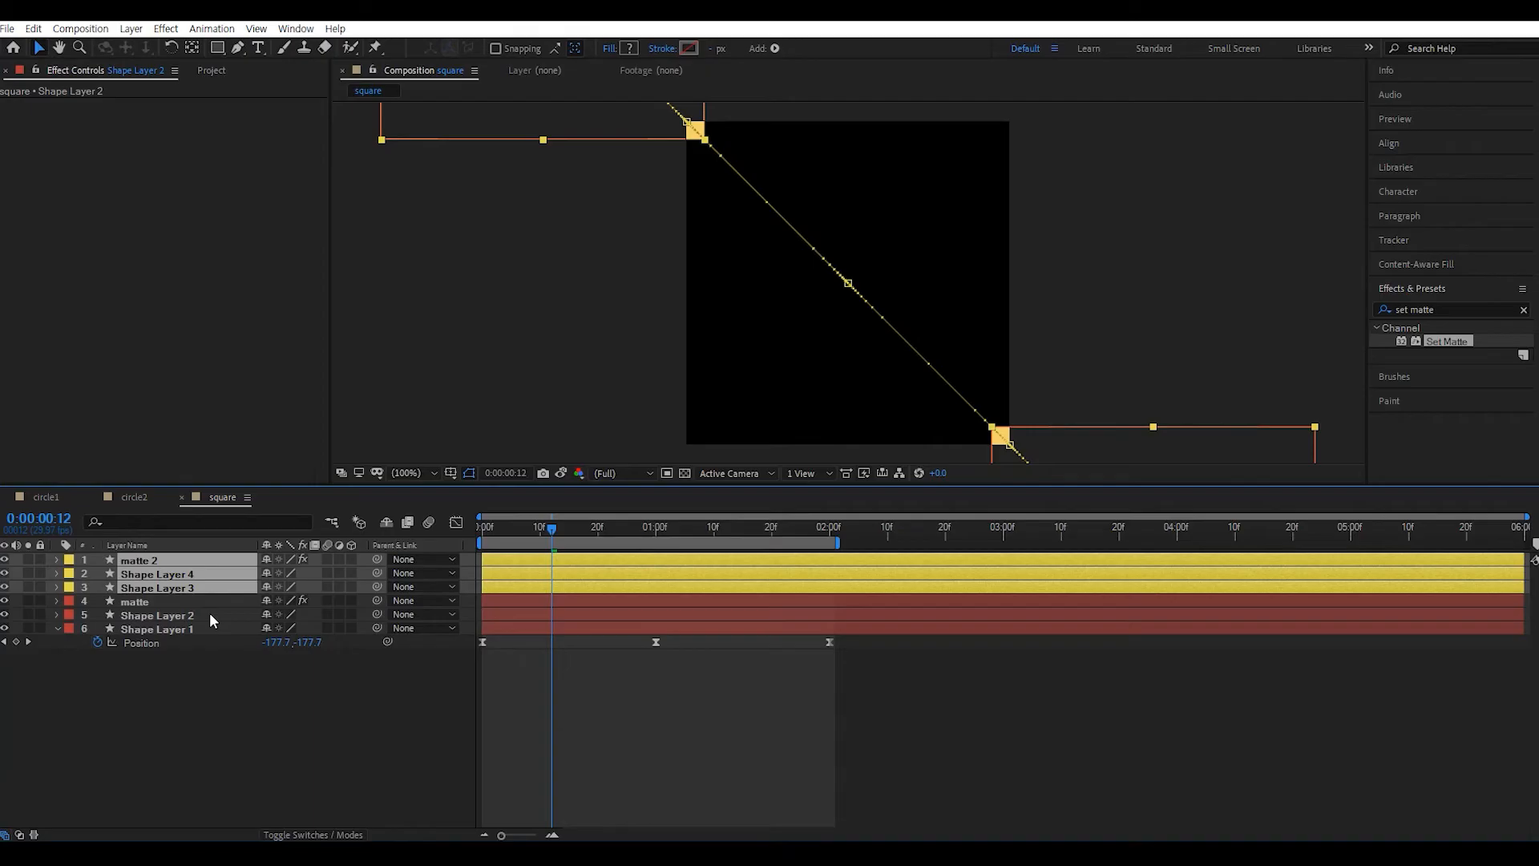
# - Duplicate the three yellow layers, group the copies at the top of the stack and label them Aqua
pyautogui.hotkey('ctrl', 'd')
pyautogui.moveTo(210, 614); pyautogui.dragTo(208, 578)
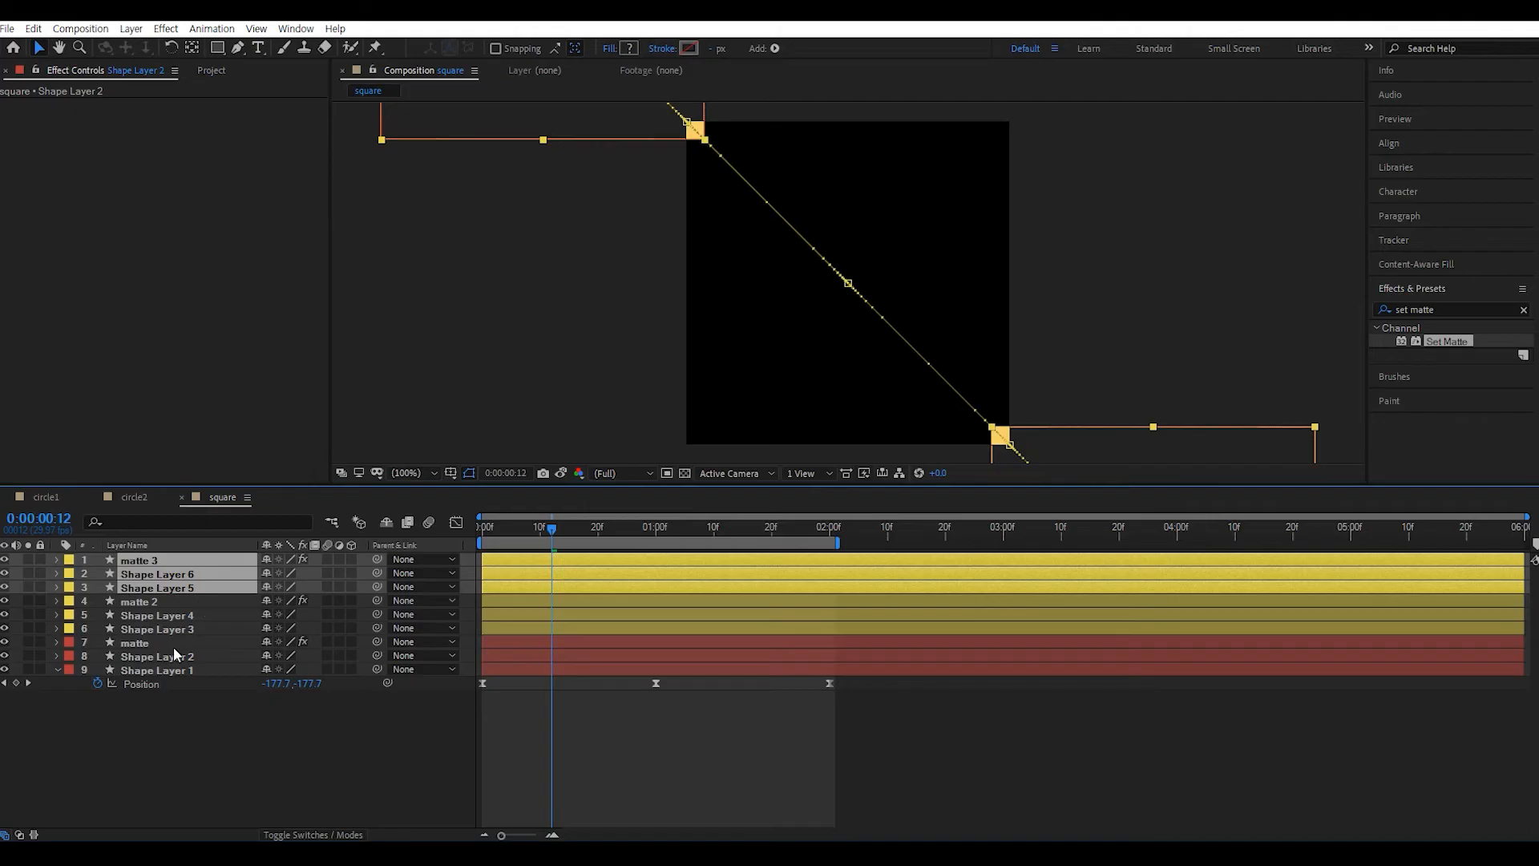
pyautogui.click(68, 561)
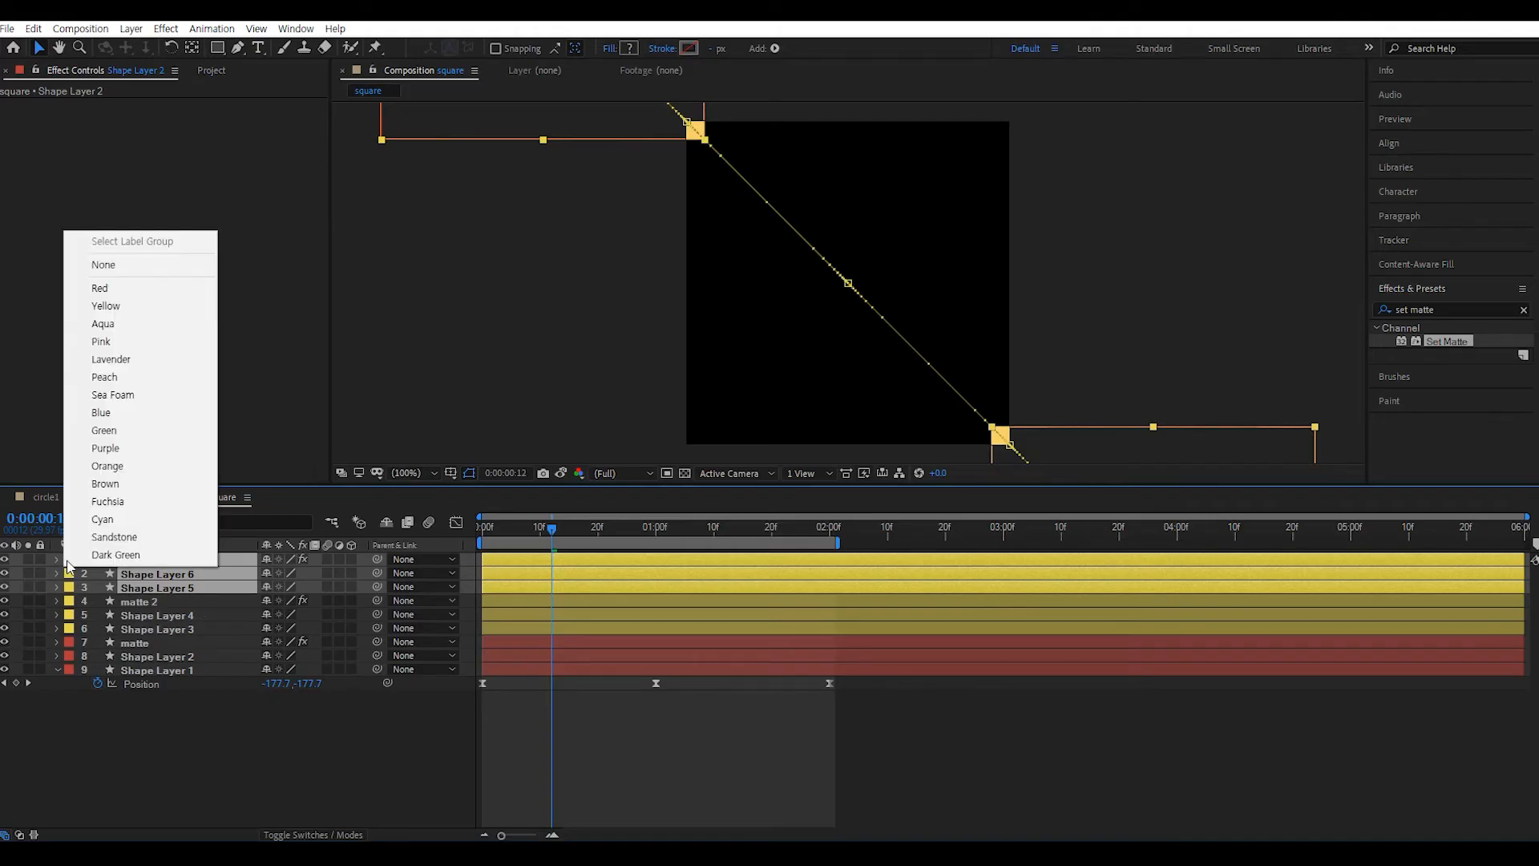
pyautogui.click(145, 329)
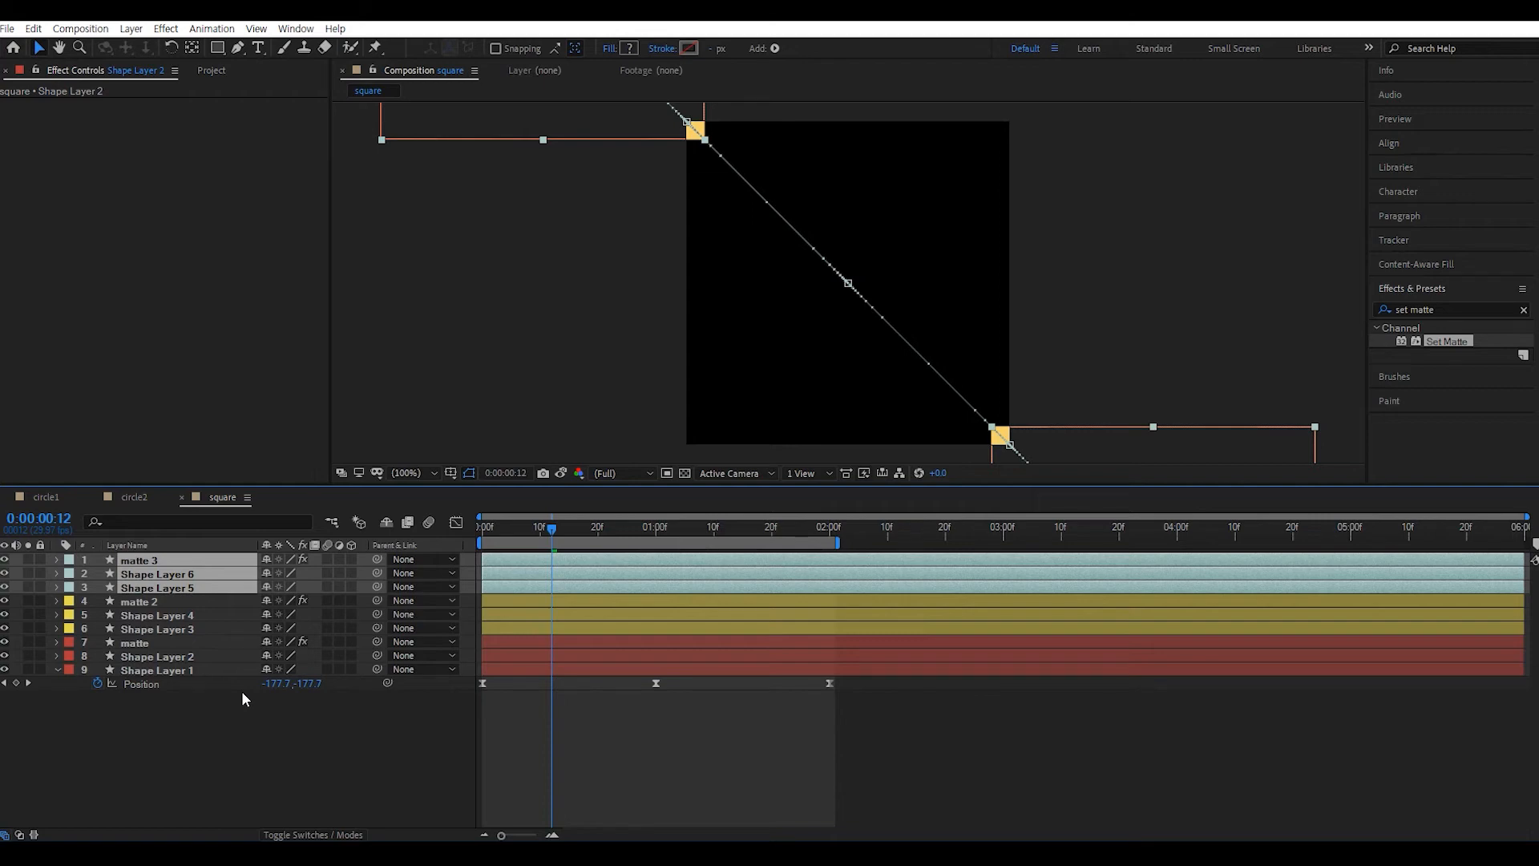
# - Duplicate the three aqua layers, group the copies at the top of the stack and label them Pink
pyautogui.hotkey('ctrl', 'd')
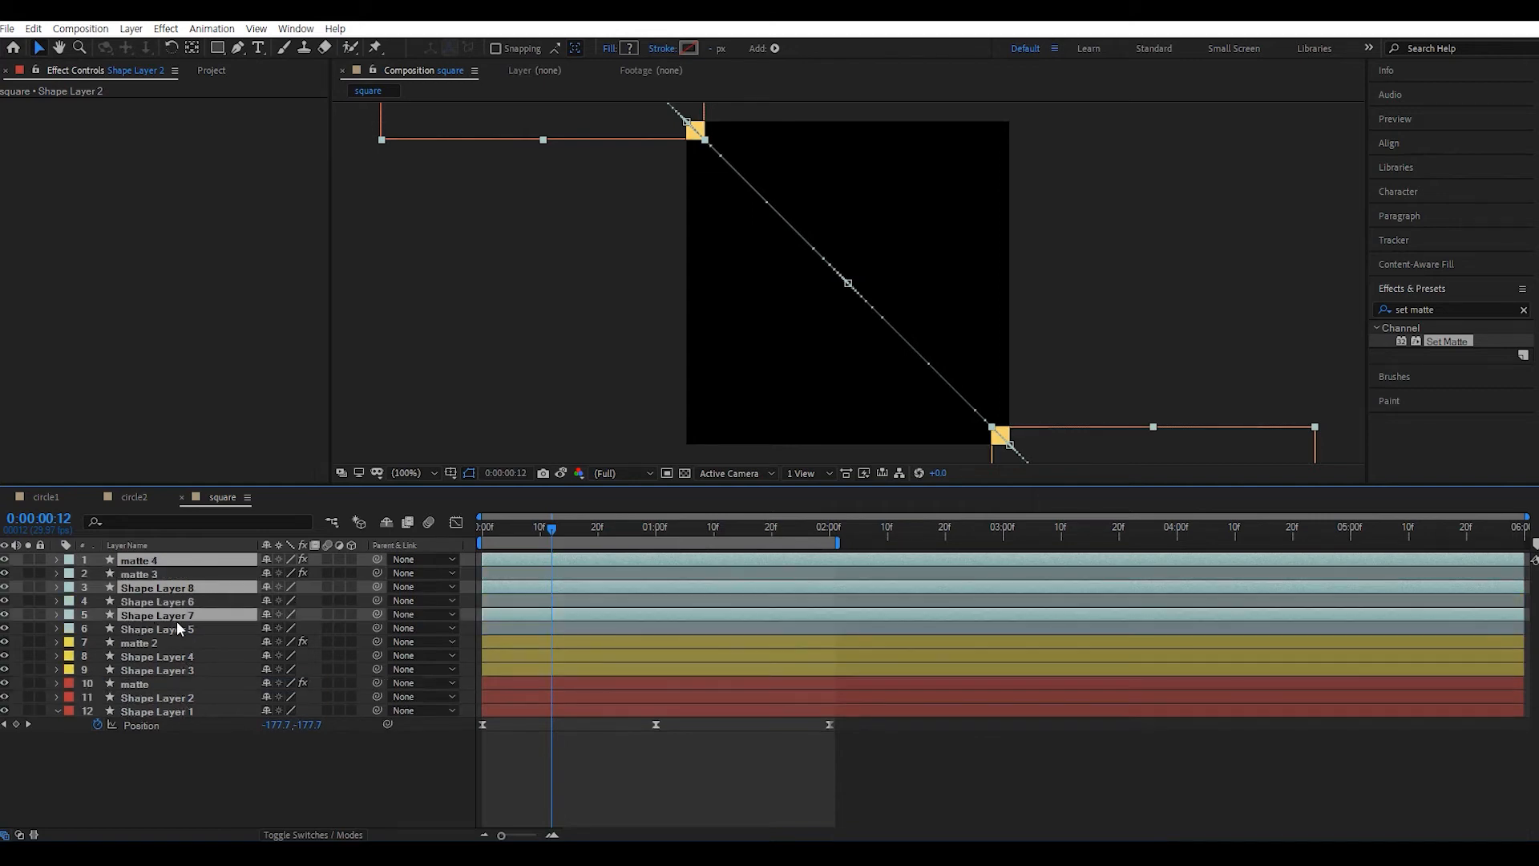
pyautogui.moveTo(181, 616); pyautogui.dragTo(108, 569)
pyautogui.click(68, 563)
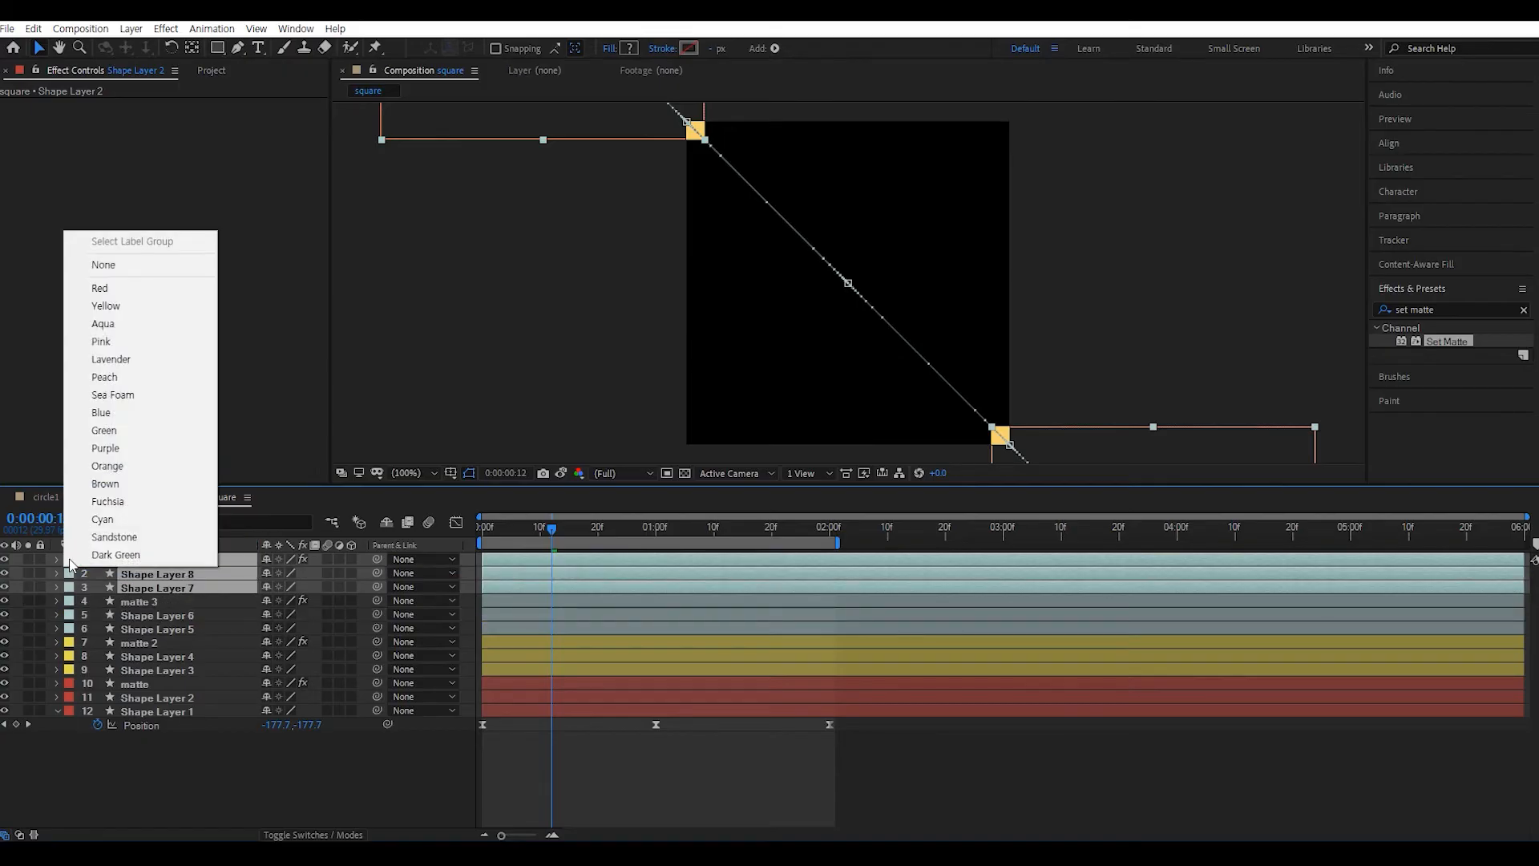
pyautogui.click(144, 342)
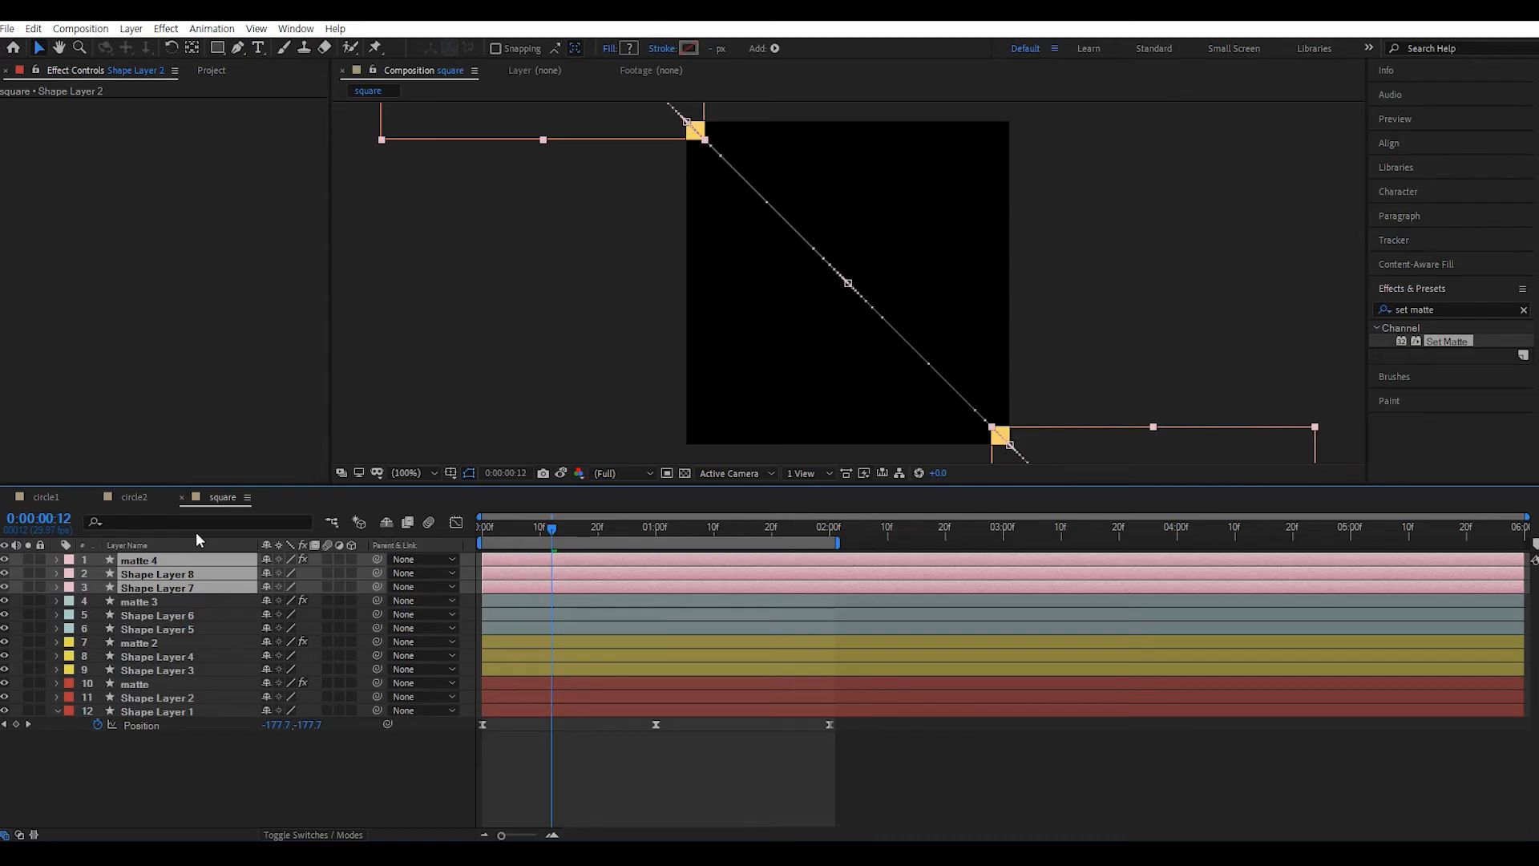
# - Reveal the Position keyframes of all twelve layers and enlarge the timeline area to fit the whole stack
pyautogui.click(258, 790)
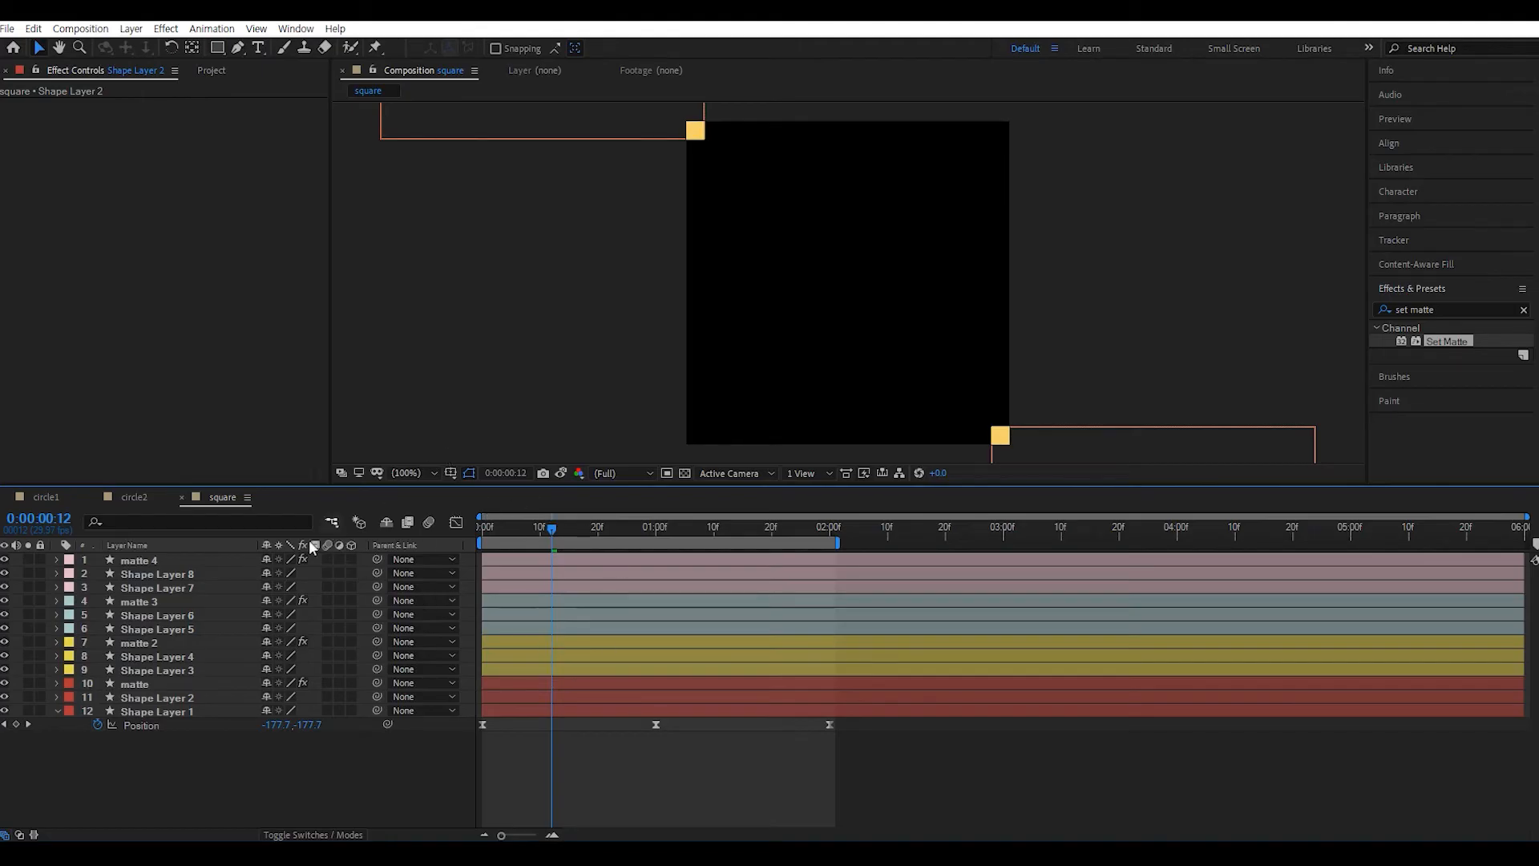
pyautogui.moveTo(243, 771); pyautogui.dragTo(93, 525)
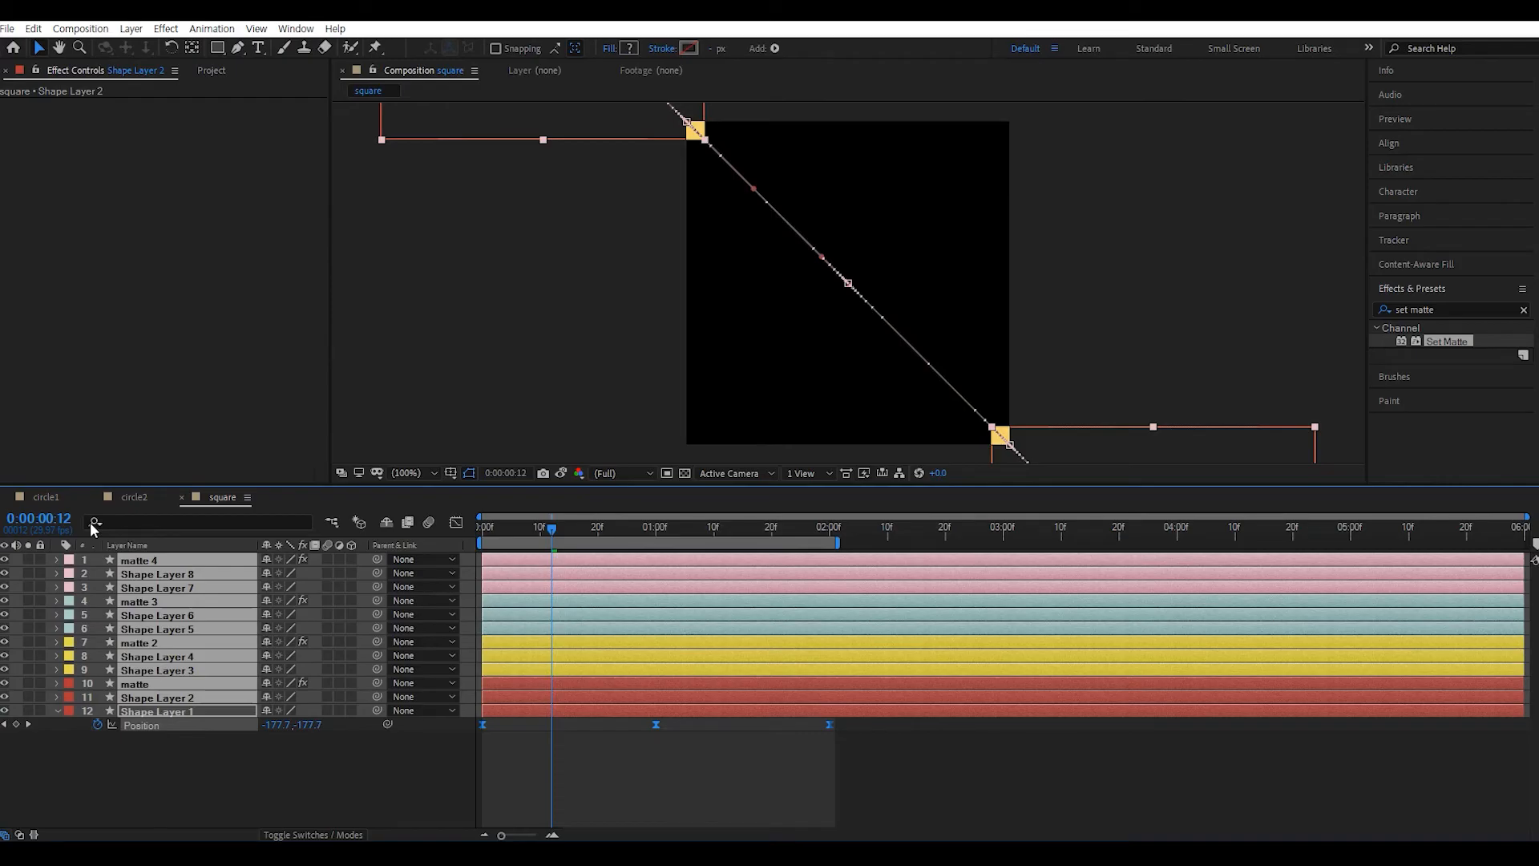
pyautogui.press('p')
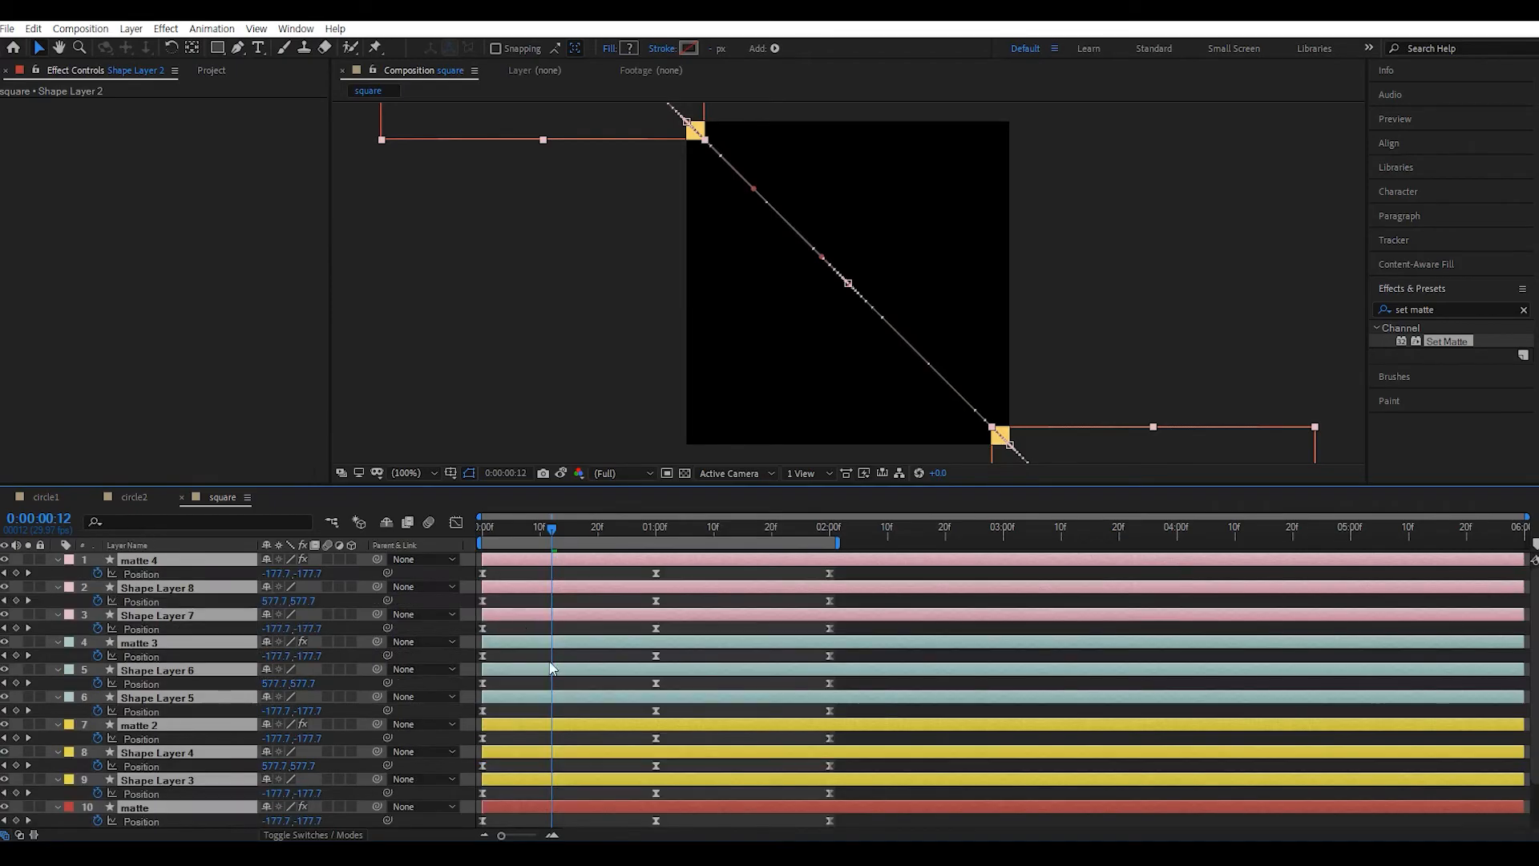
pyautogui.click(246, 397)
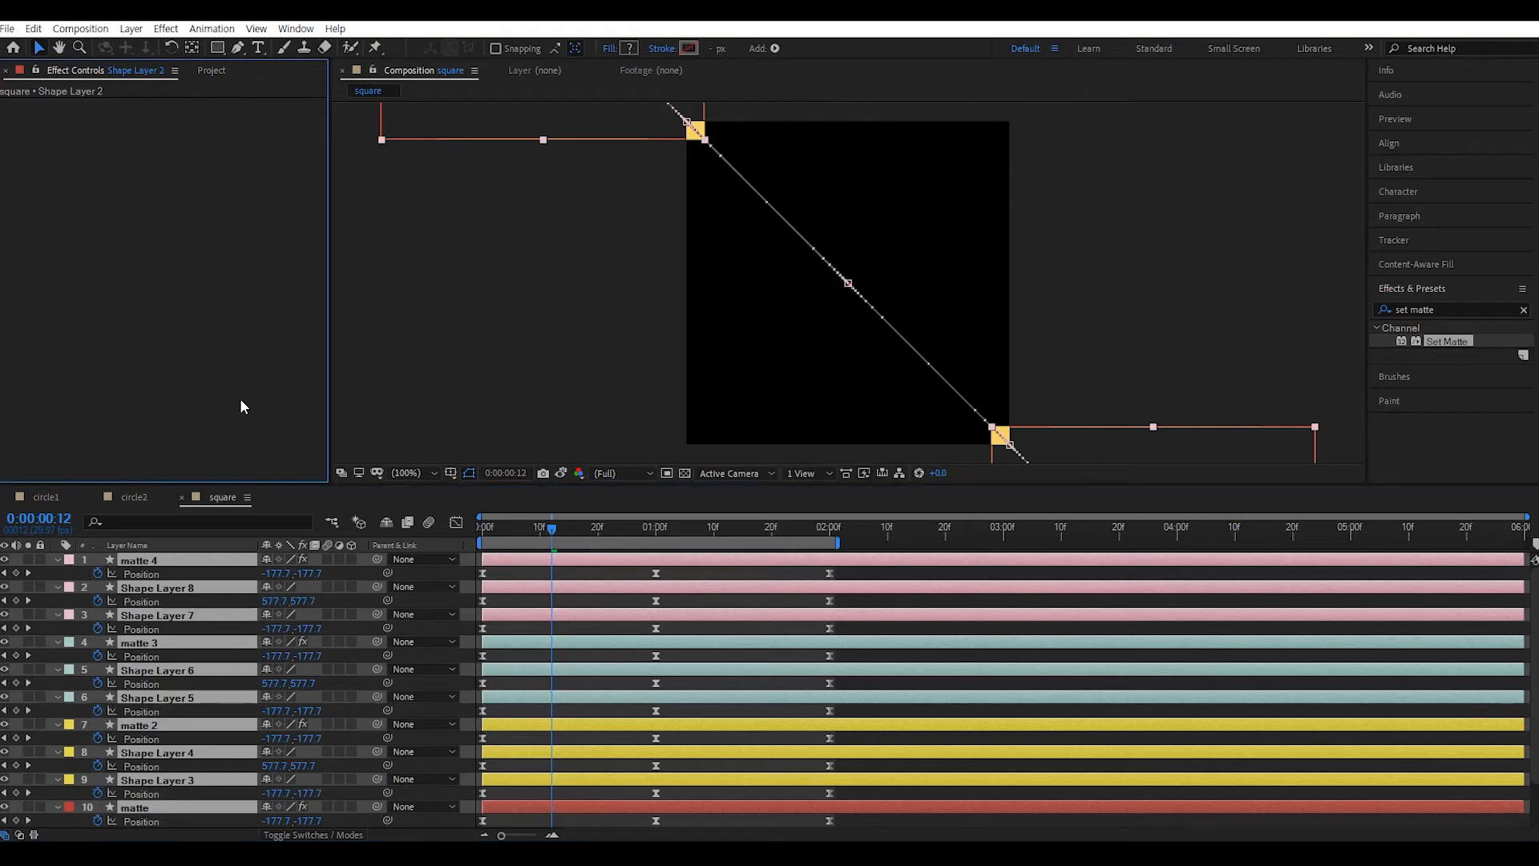
pyautogui.click(320, 509)
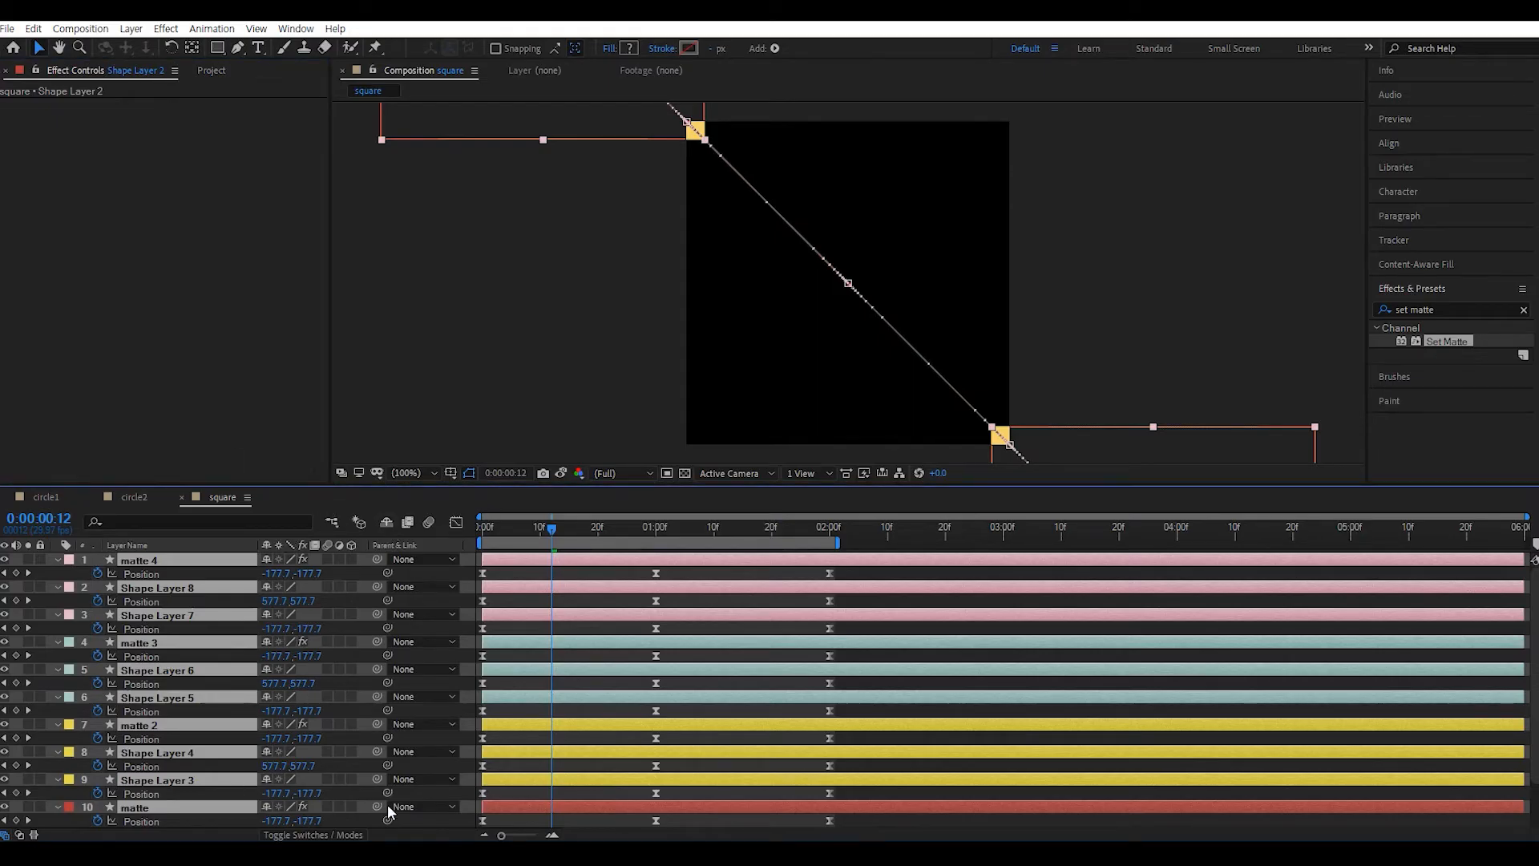
pyautogui.click(882, 816)
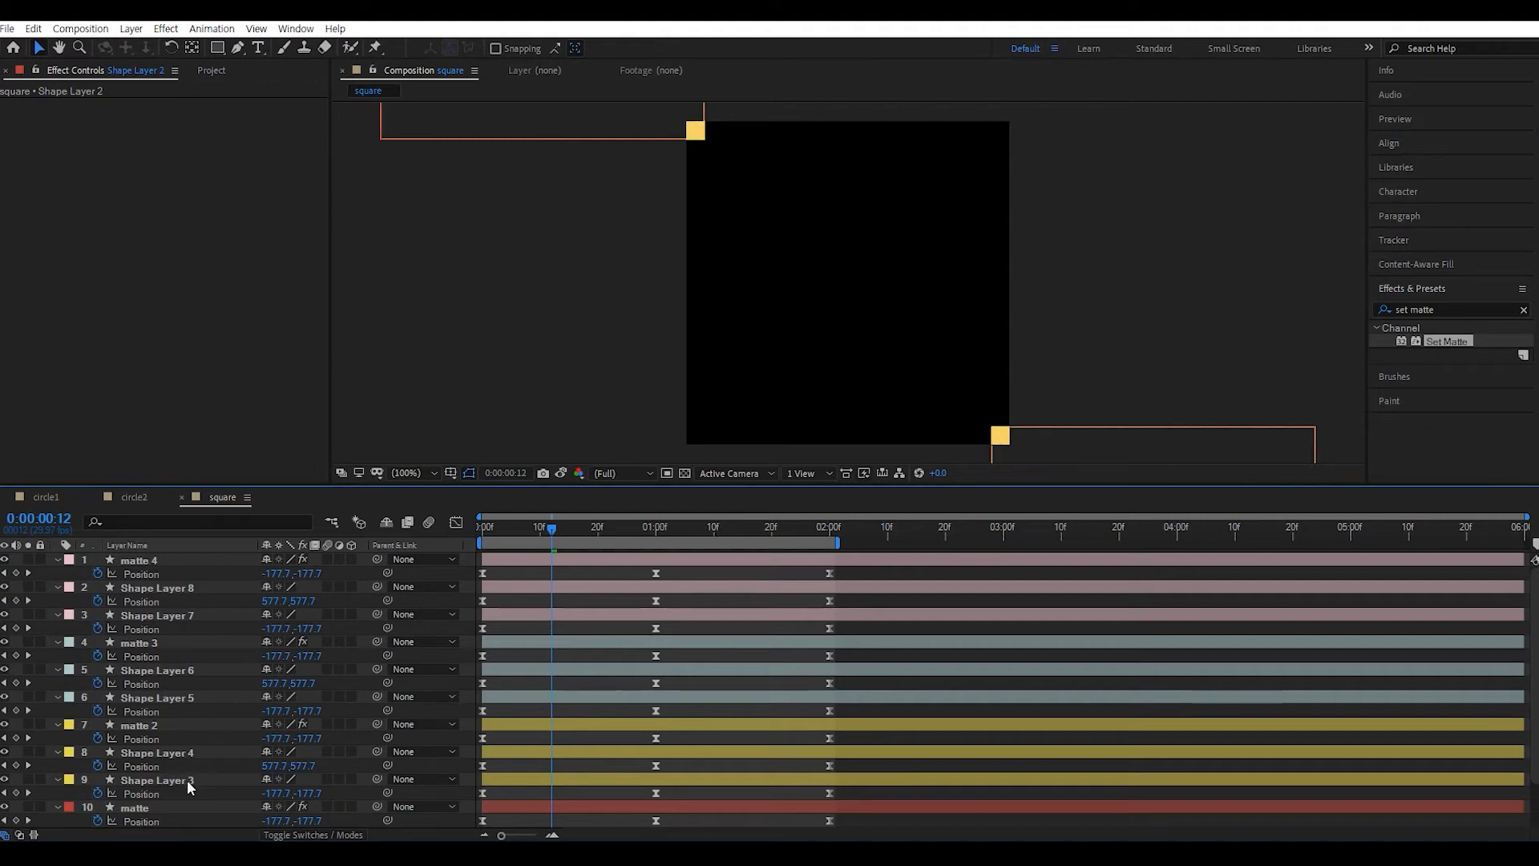
pyautogui.moveTo(411, 492); pyautogui.dragTo(412, 350)
# - Shift the yellow-labelled set of matte 2, Shape Layer 4 and Shape Layer 3 to start at 1 second
pyautogui.click(186, 643)
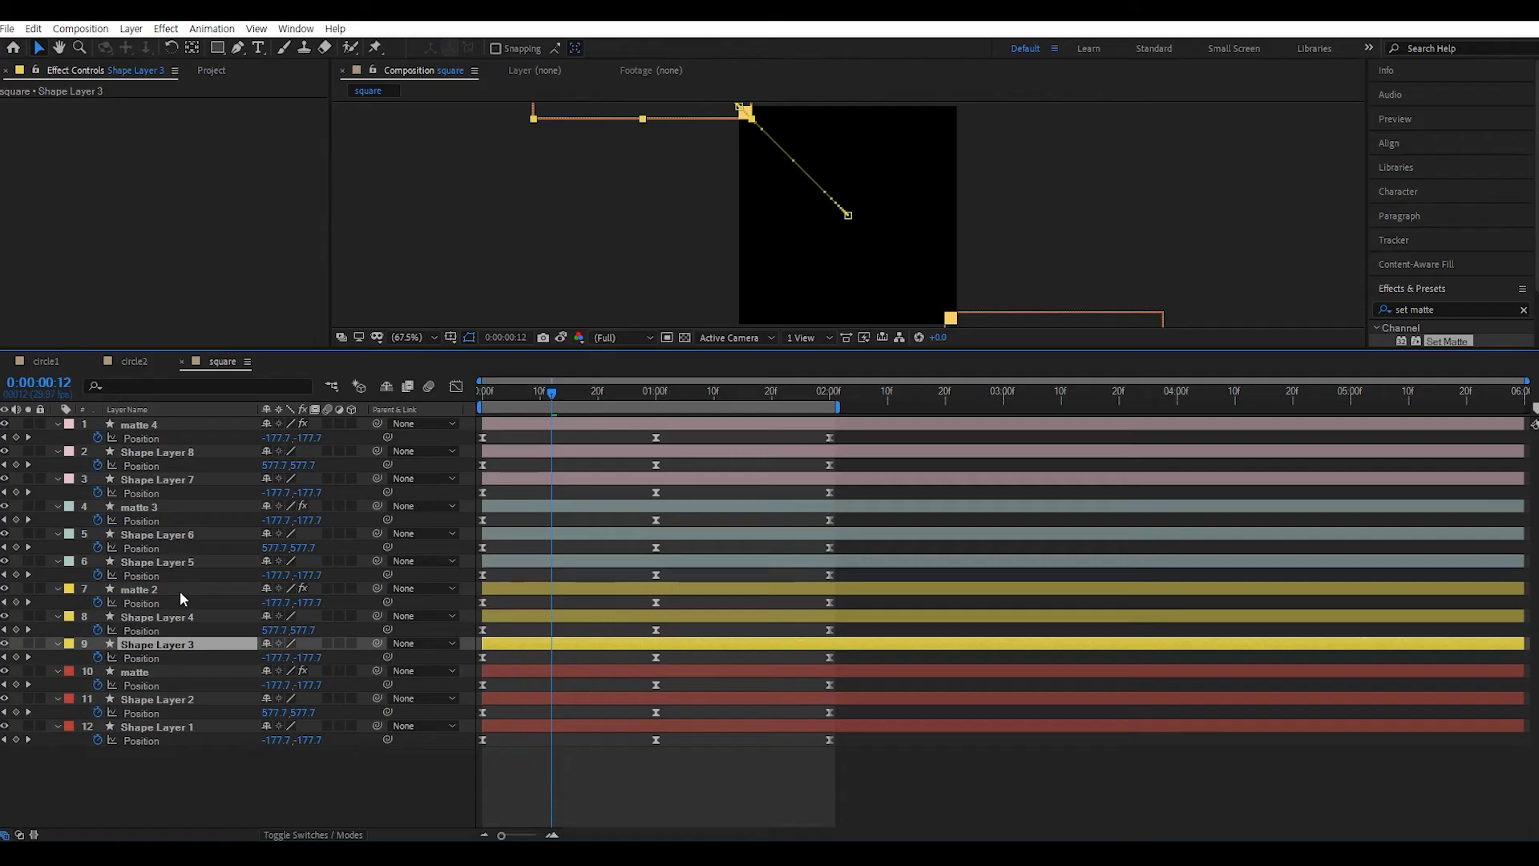
pyautogui.keyDown('shift'); pyautogui.click(160, 590); pyautogui.keyUp('shift')
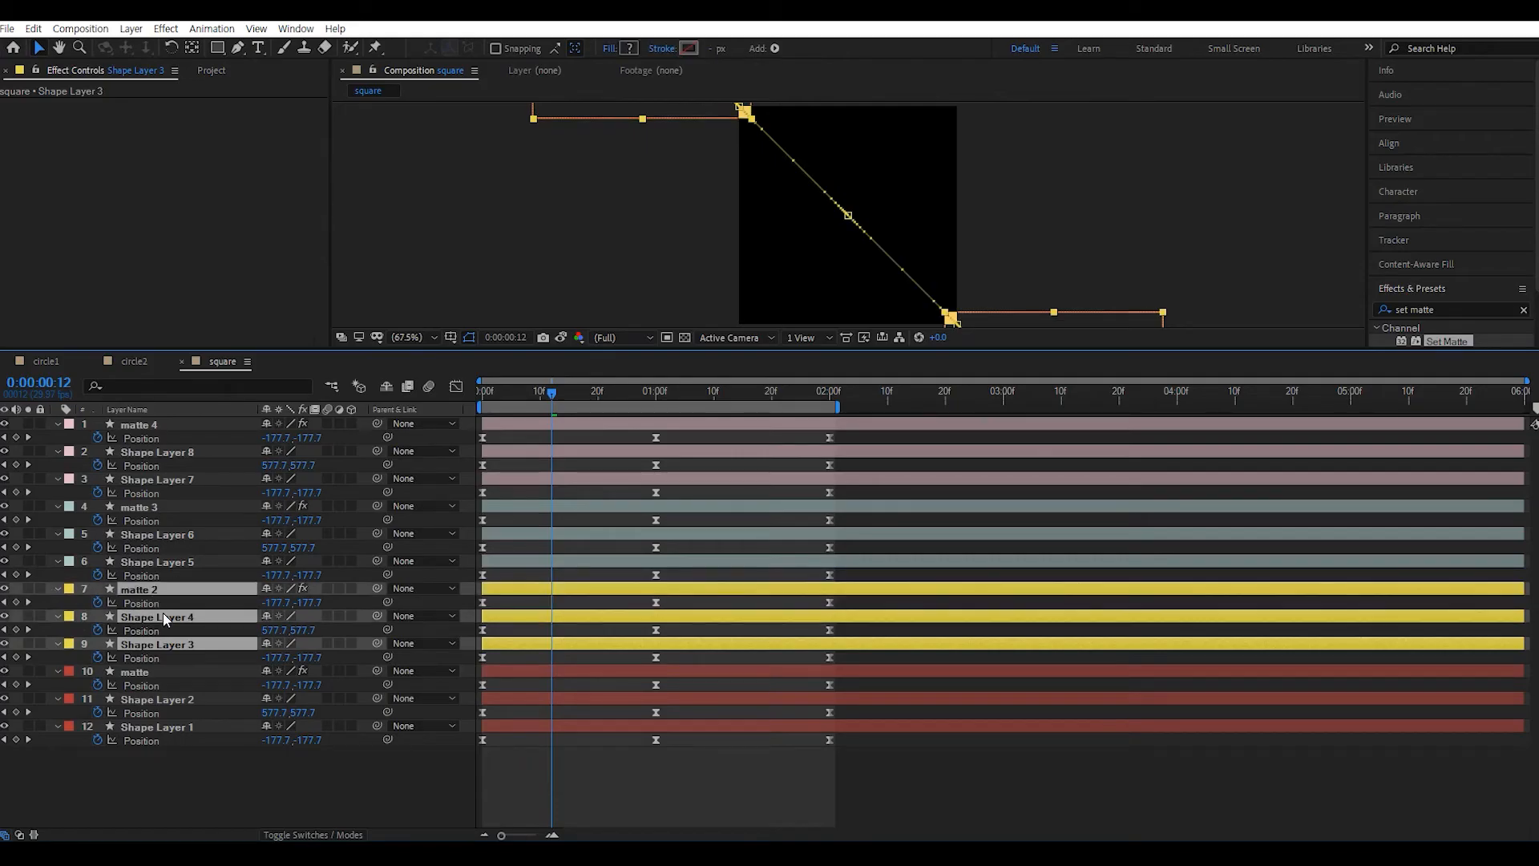
pyautogui.moveTo(518, 642); pyautogui.dragTo(691, 642)
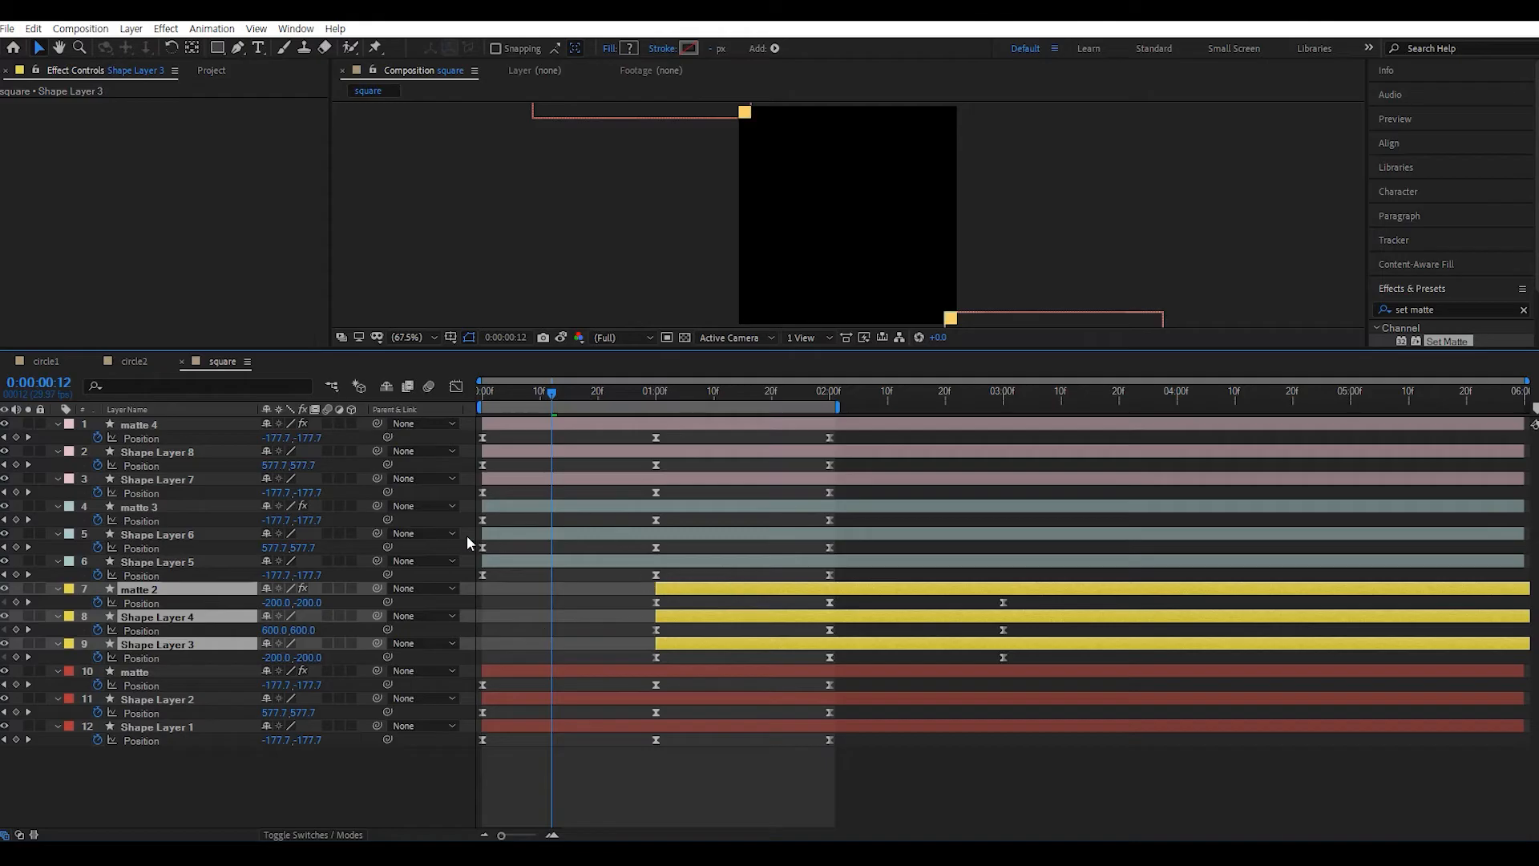
# - Shift the aqua-labelled set of matte 3, Shape Layer 6 and Shape Layer 5 to start at 2 seconds
pyautogui.click(152, 561)
pyautogui.keyDown('shift'); pyautogui.click(157, 506); pyautogui.keyUp('shift')
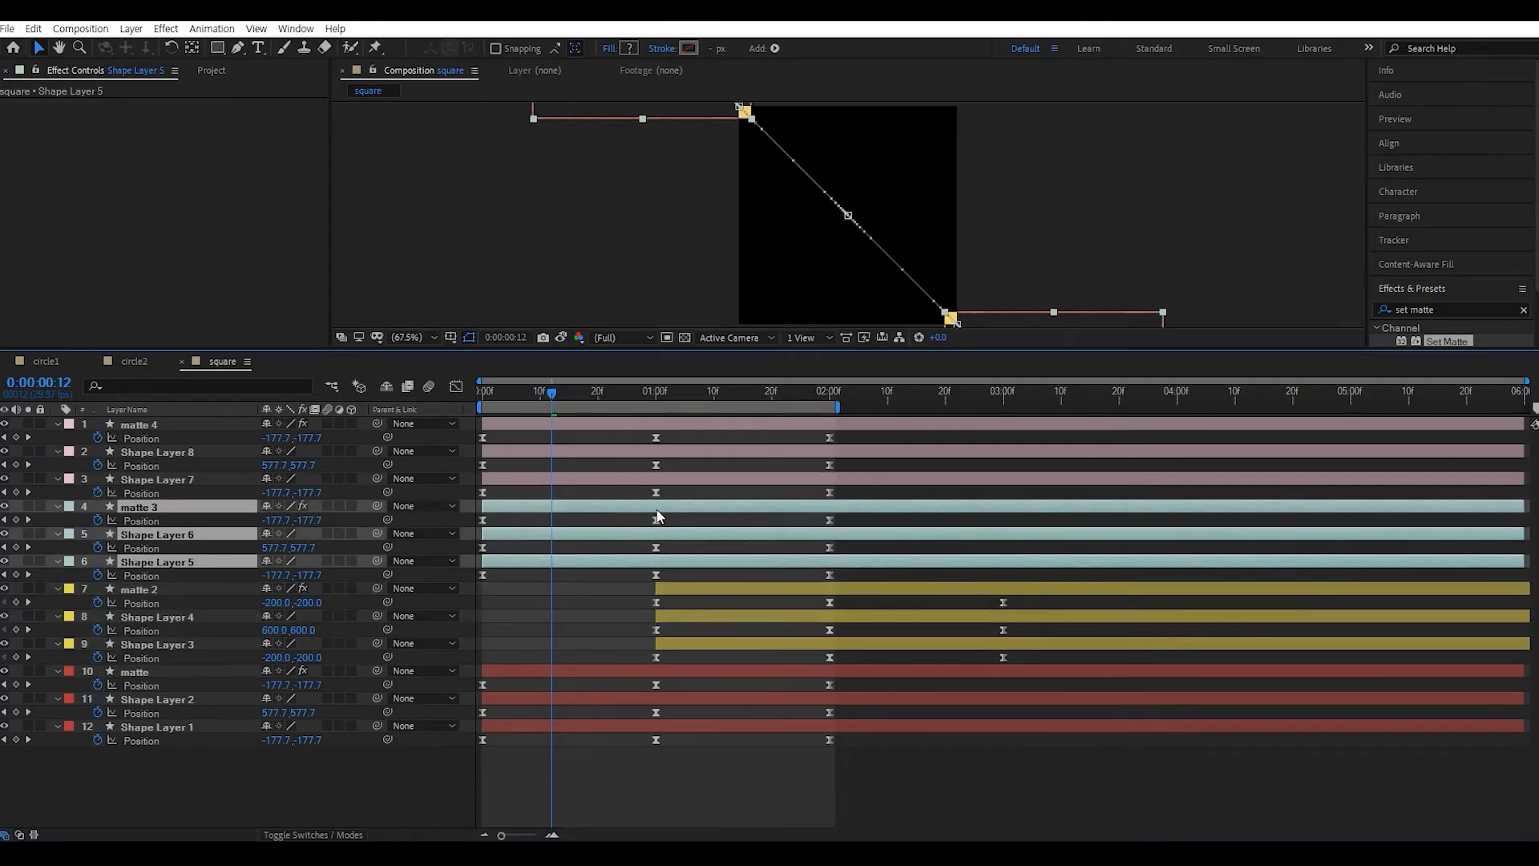
pyautogui.moveTo(677, 508); pyautogui.dragTo(1004, 548)
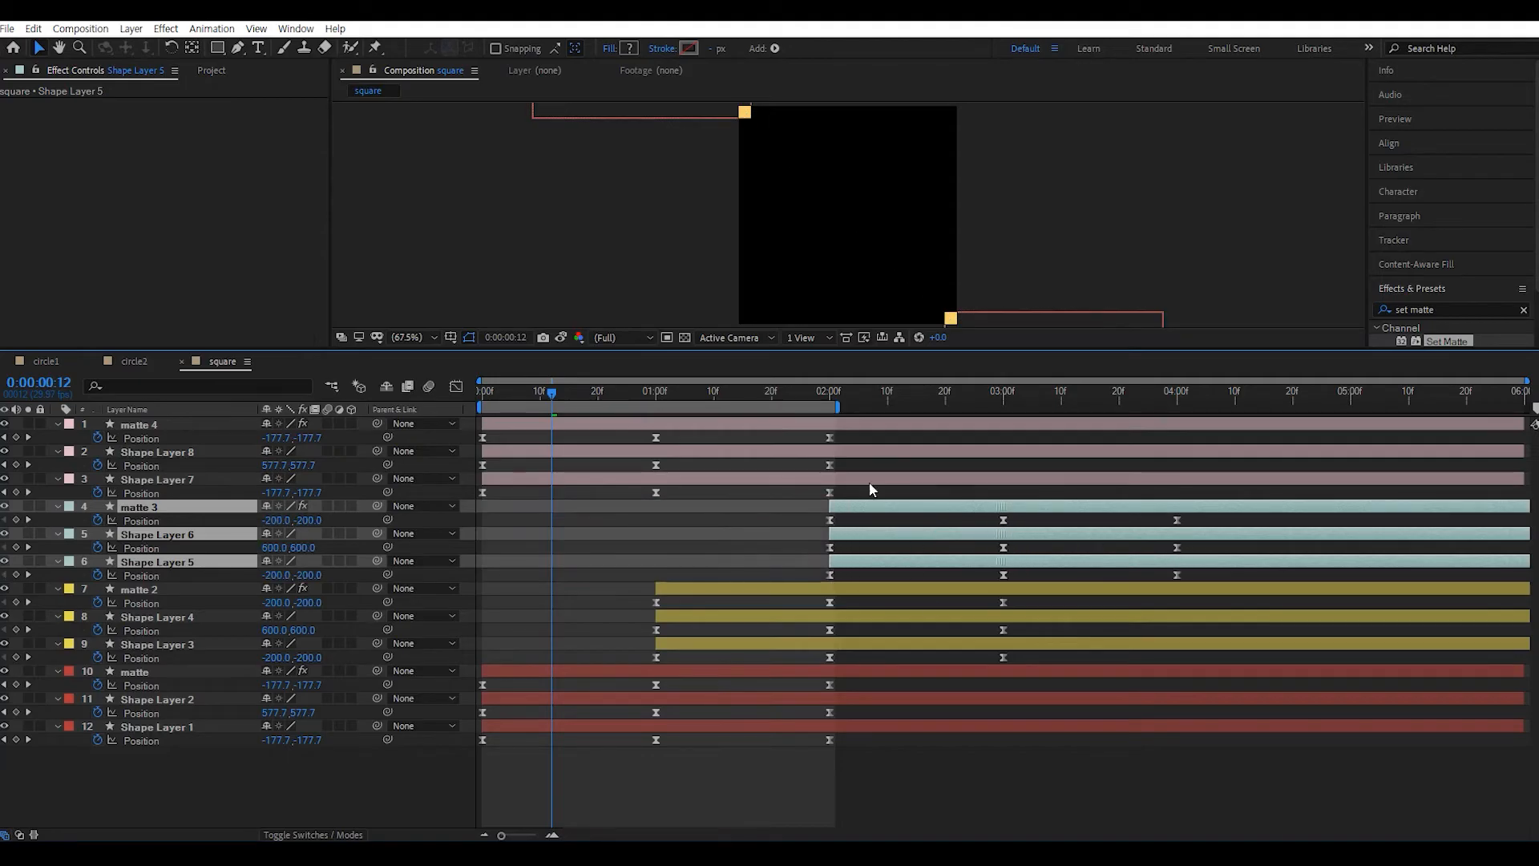
# - Shift the pink-labelled set of matte 4, Shape Layer 8 and Shape Layer 7 to start at 3 seconds
pyautogui.click(558, 479)
pyautogui.keyDown('shift'); pyautogui.click(558, 423); pyautogui.keyUp('shift')
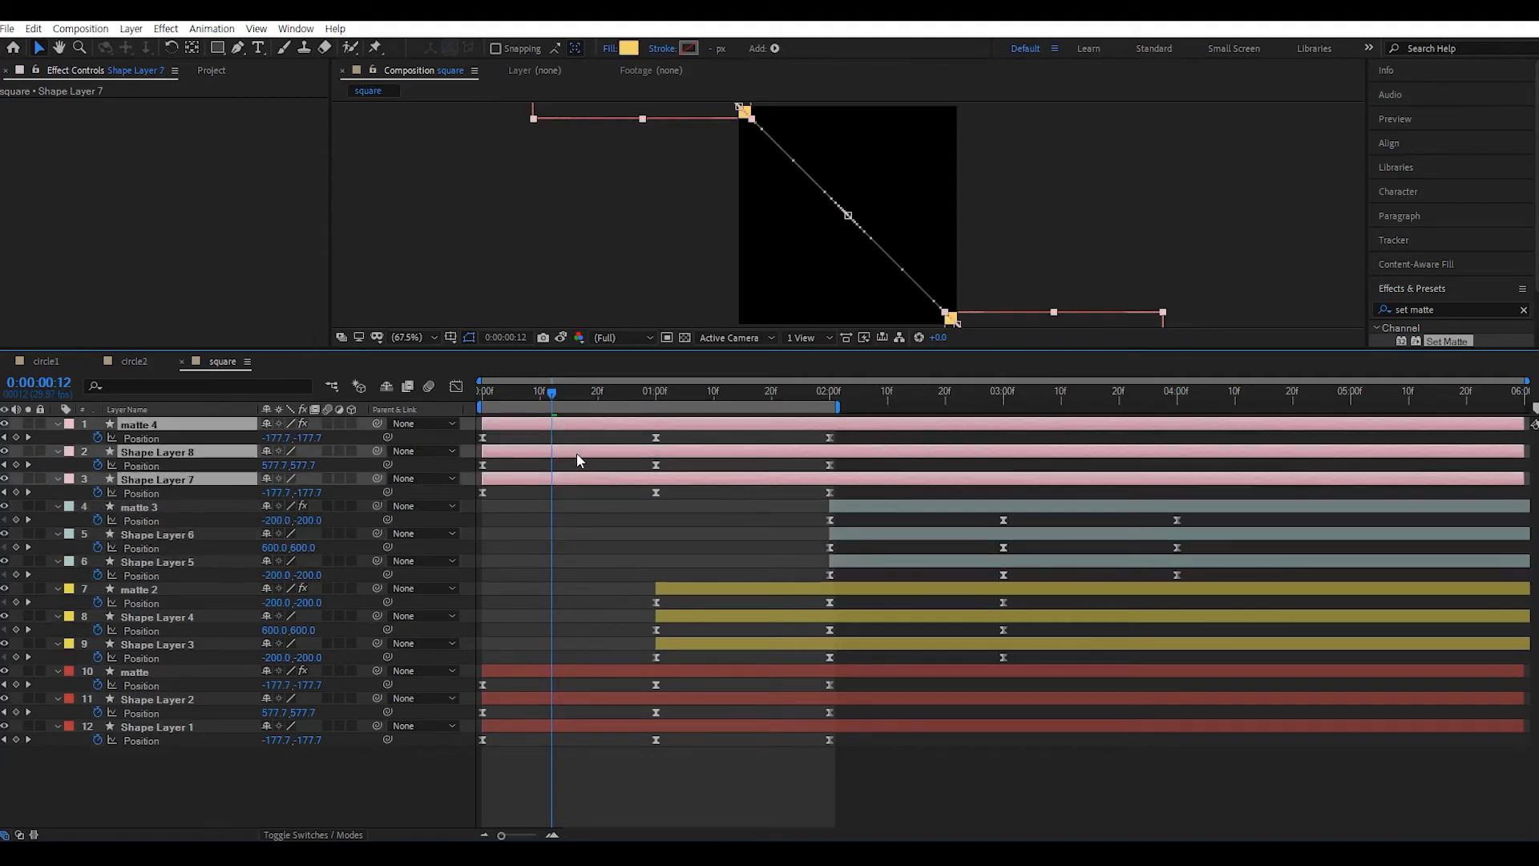
pyautogui.moveTo(570, 444); pyautogui.dragTo(1079, 517)
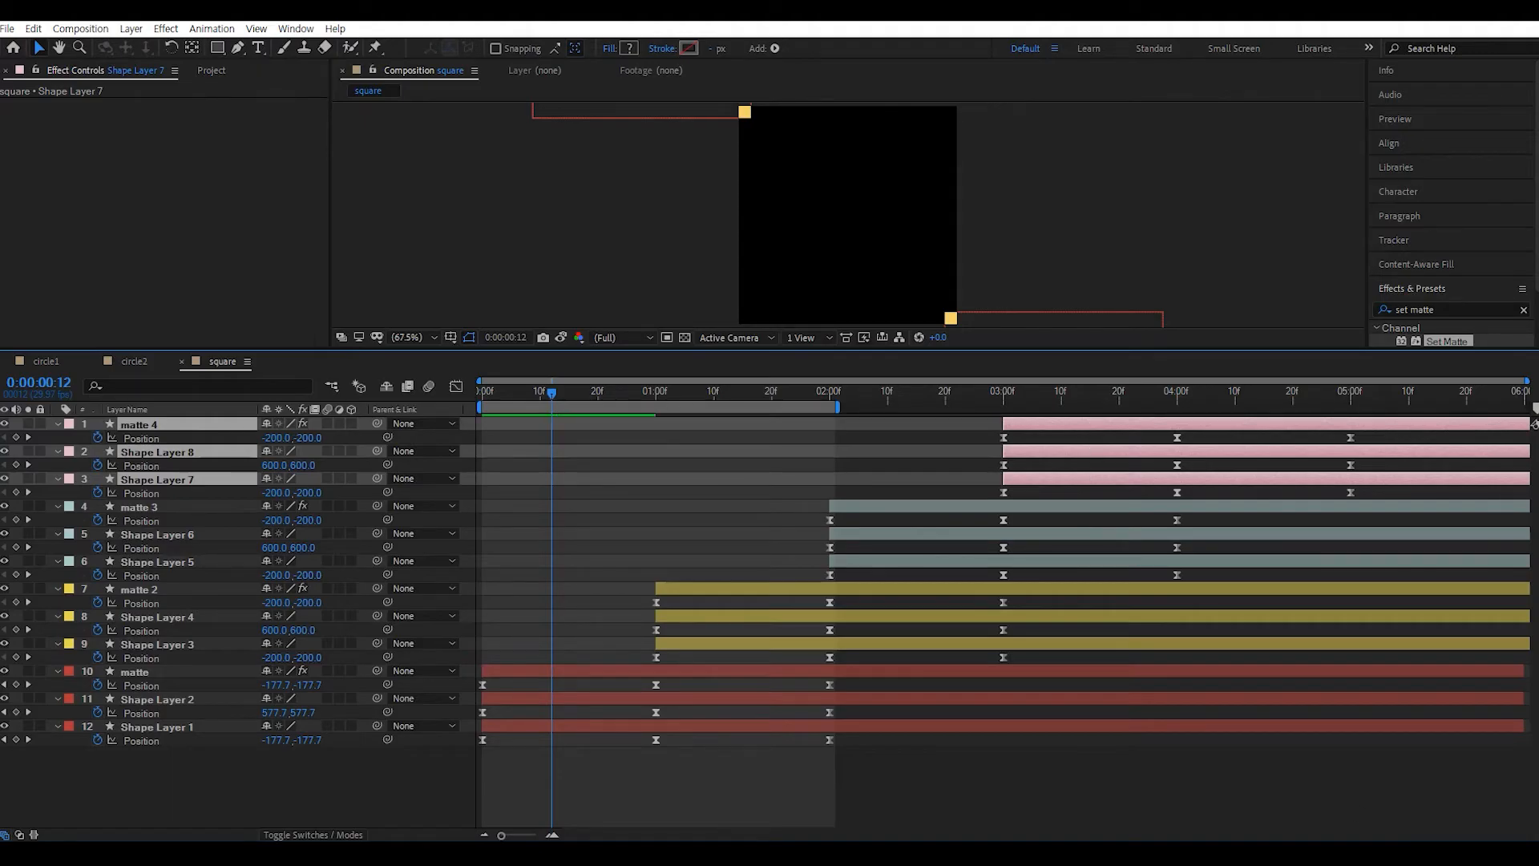
# - Go to 0:00:02:00 and solo Shape Layer 3 to view its square on its own
pyautogui.moveTo(828, 411)
pyautogui.mouseDown()
pyautogui.moveTo(762, 412)
pyautogui.moveTo(831, 418)
pyautogui.mouseUp()
pyautogui.click(747, 798)
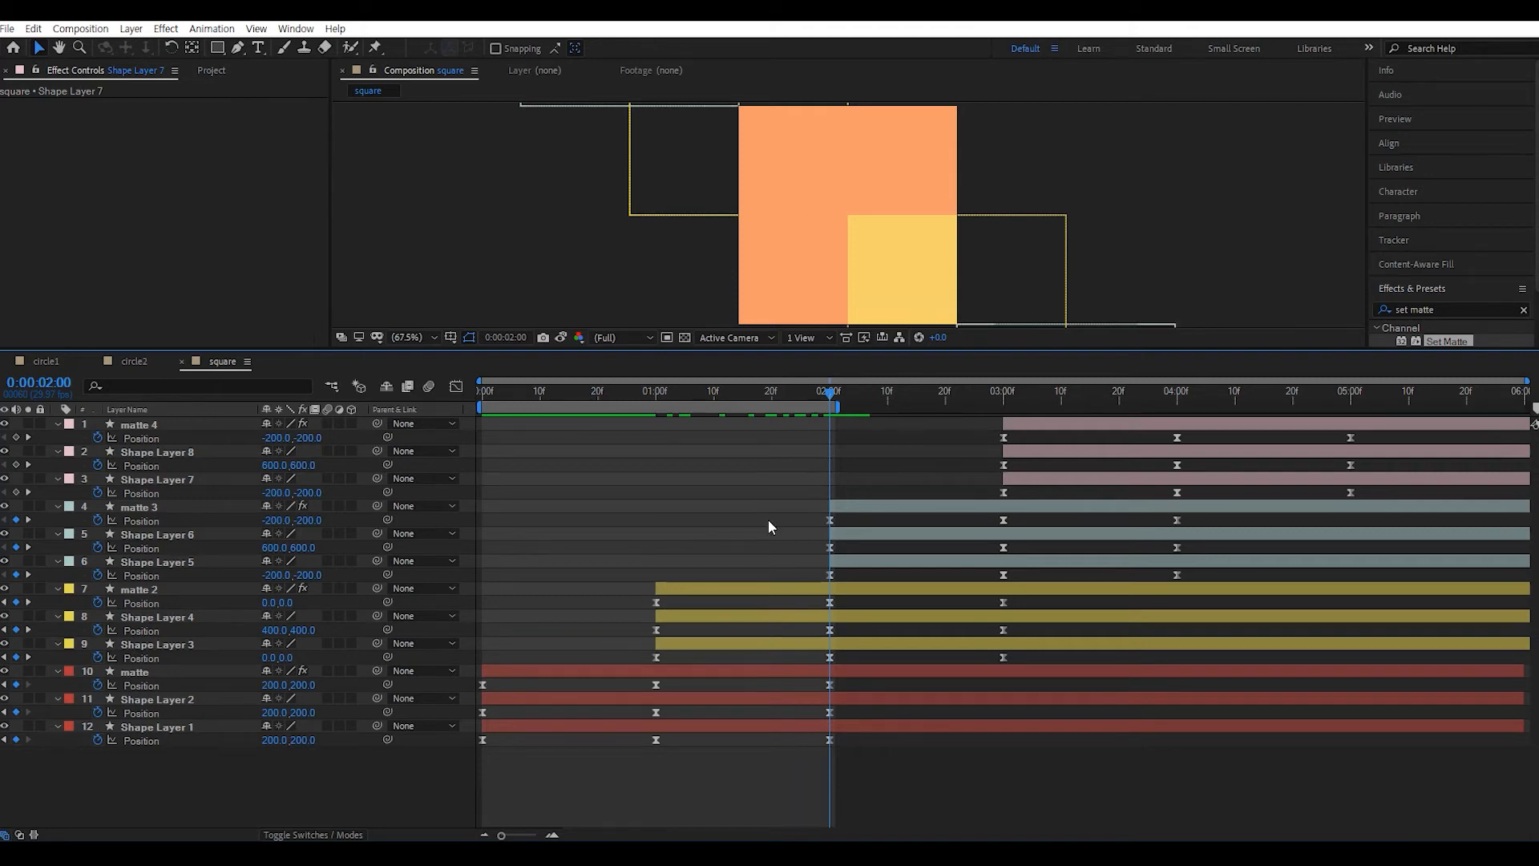
pyautogui.click(178, 617)
pyautogui.click(163, 645)
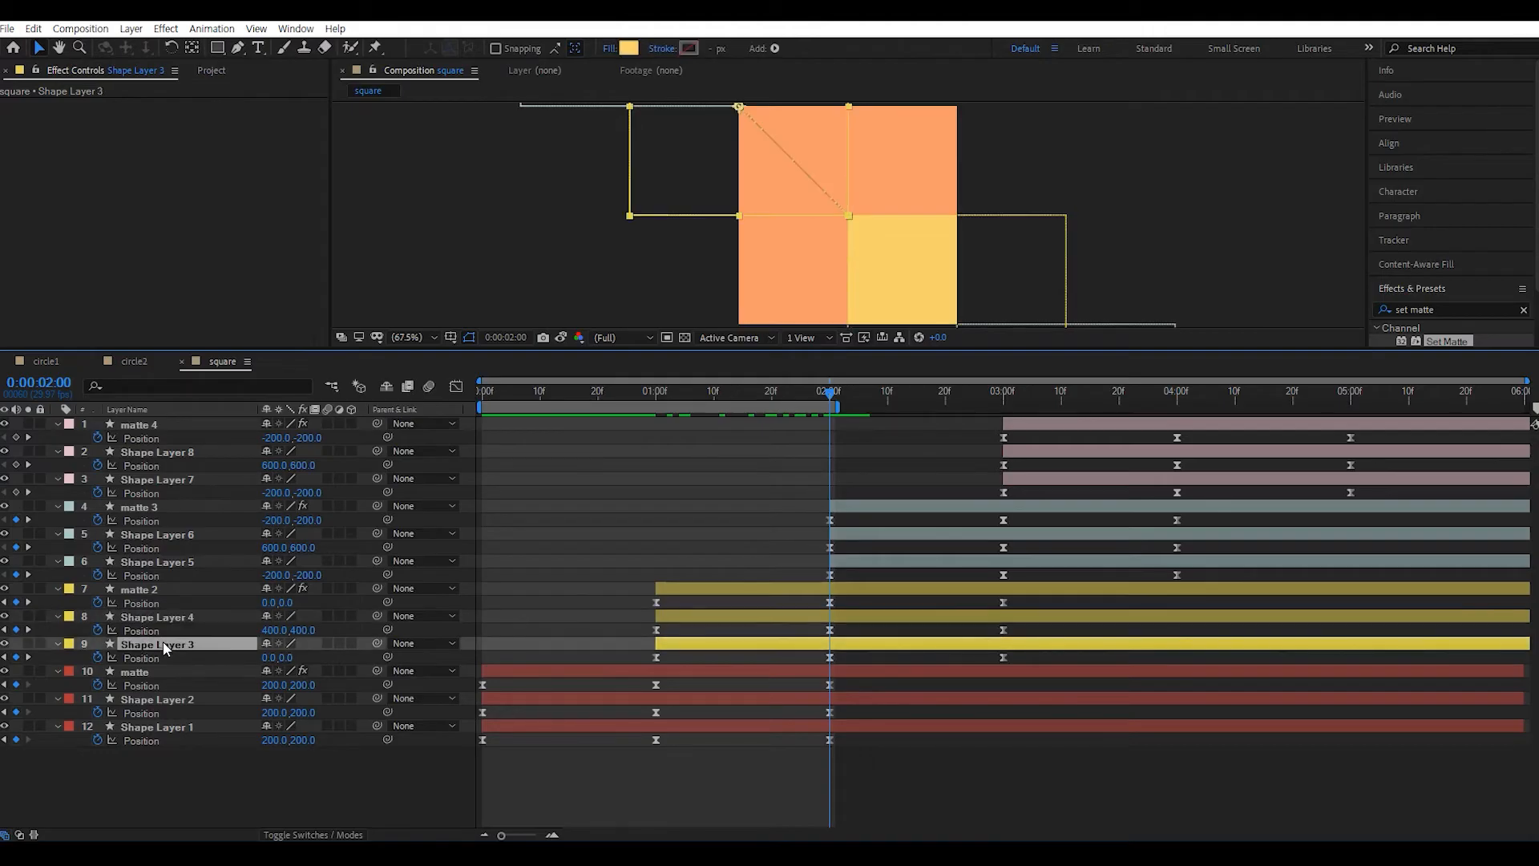
pyautogui.click(145, 814)
pyautogui.click(29, 644)
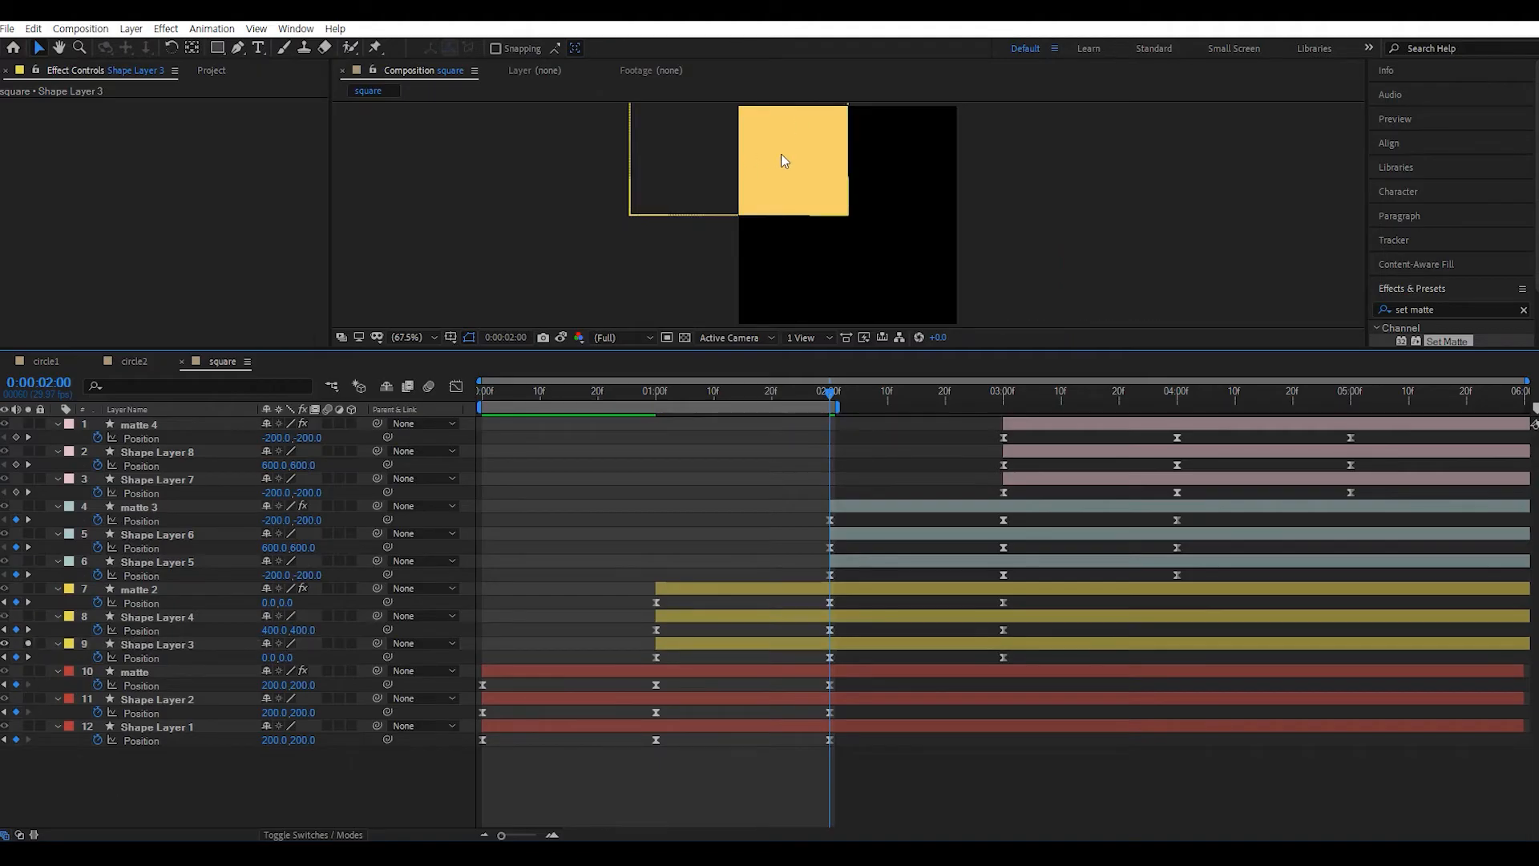
# - Change the fill of Shape Layer 4 and Shape Layer 3 to the light blue sampled from the color1.JPG palette
pyautogui.click(160, 618)
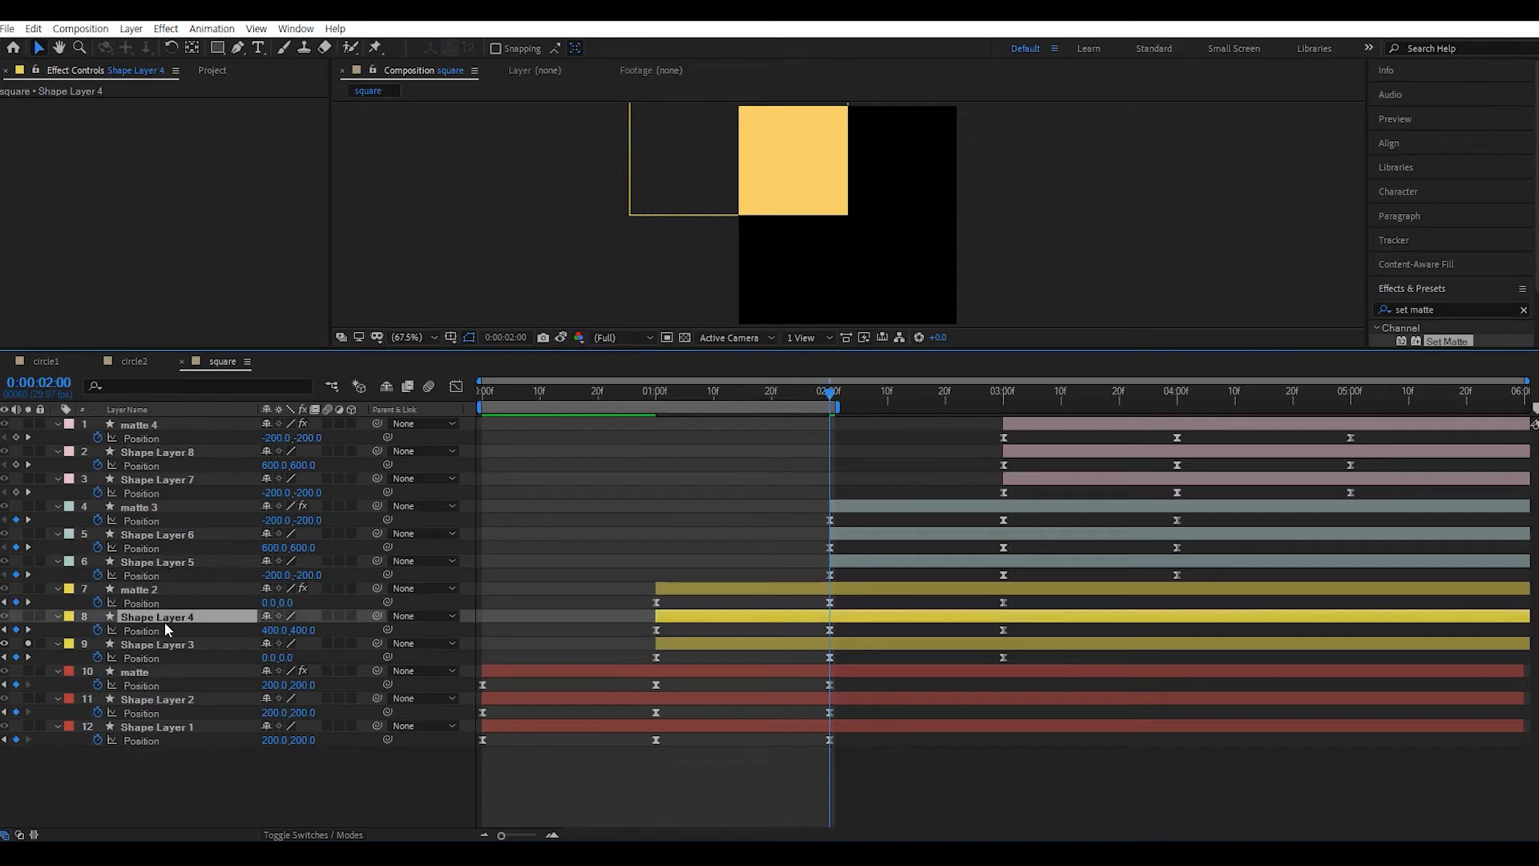
pyautogui.keyDown('ctrl'); pyautogui.click(178, 642); pyautogui.keyUp('ctrl')
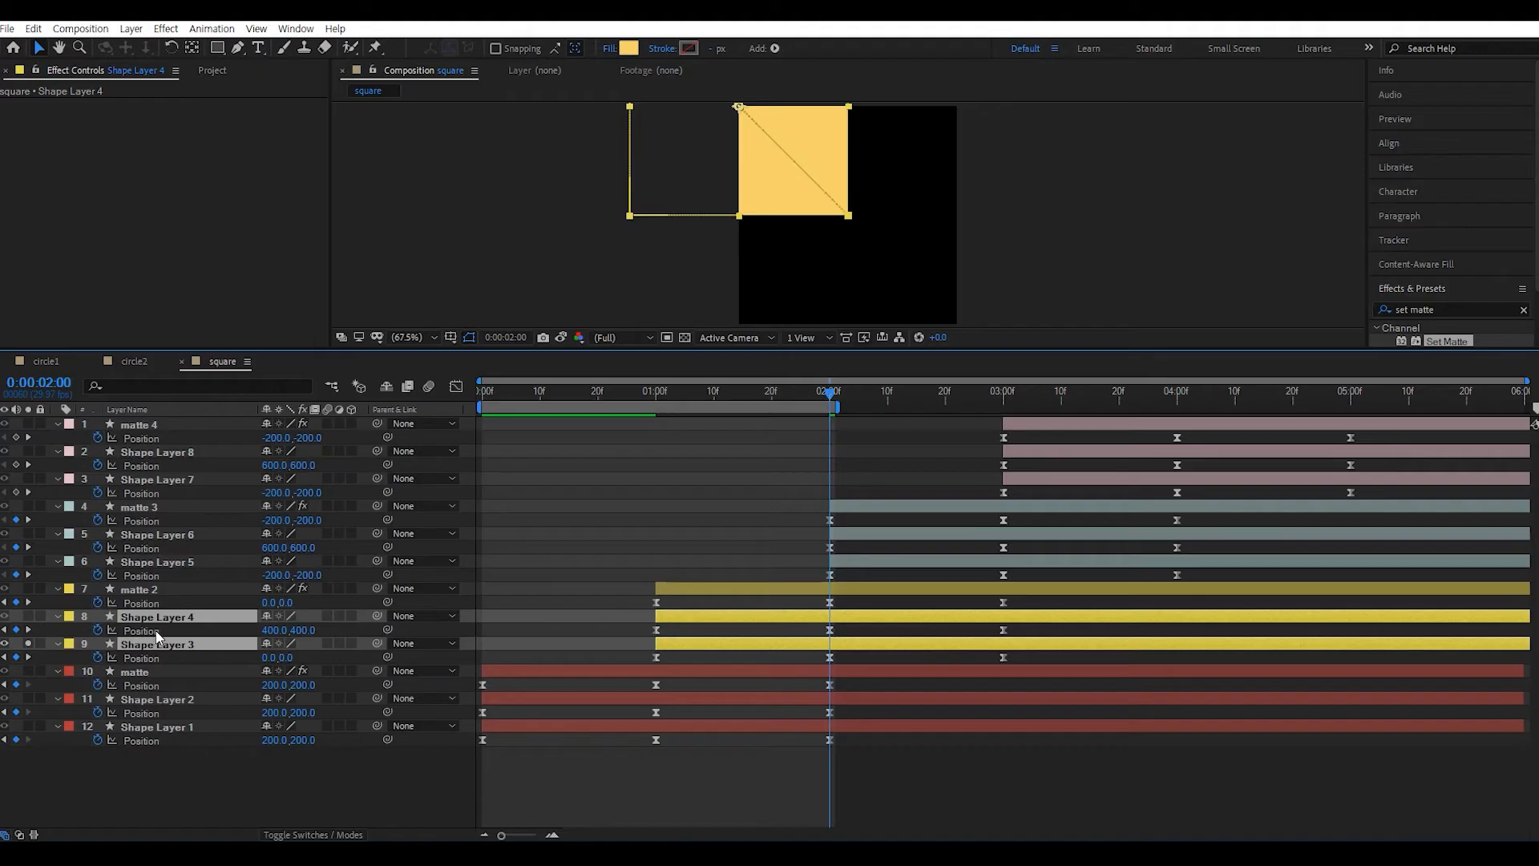
pyautogui.click(628, 48)
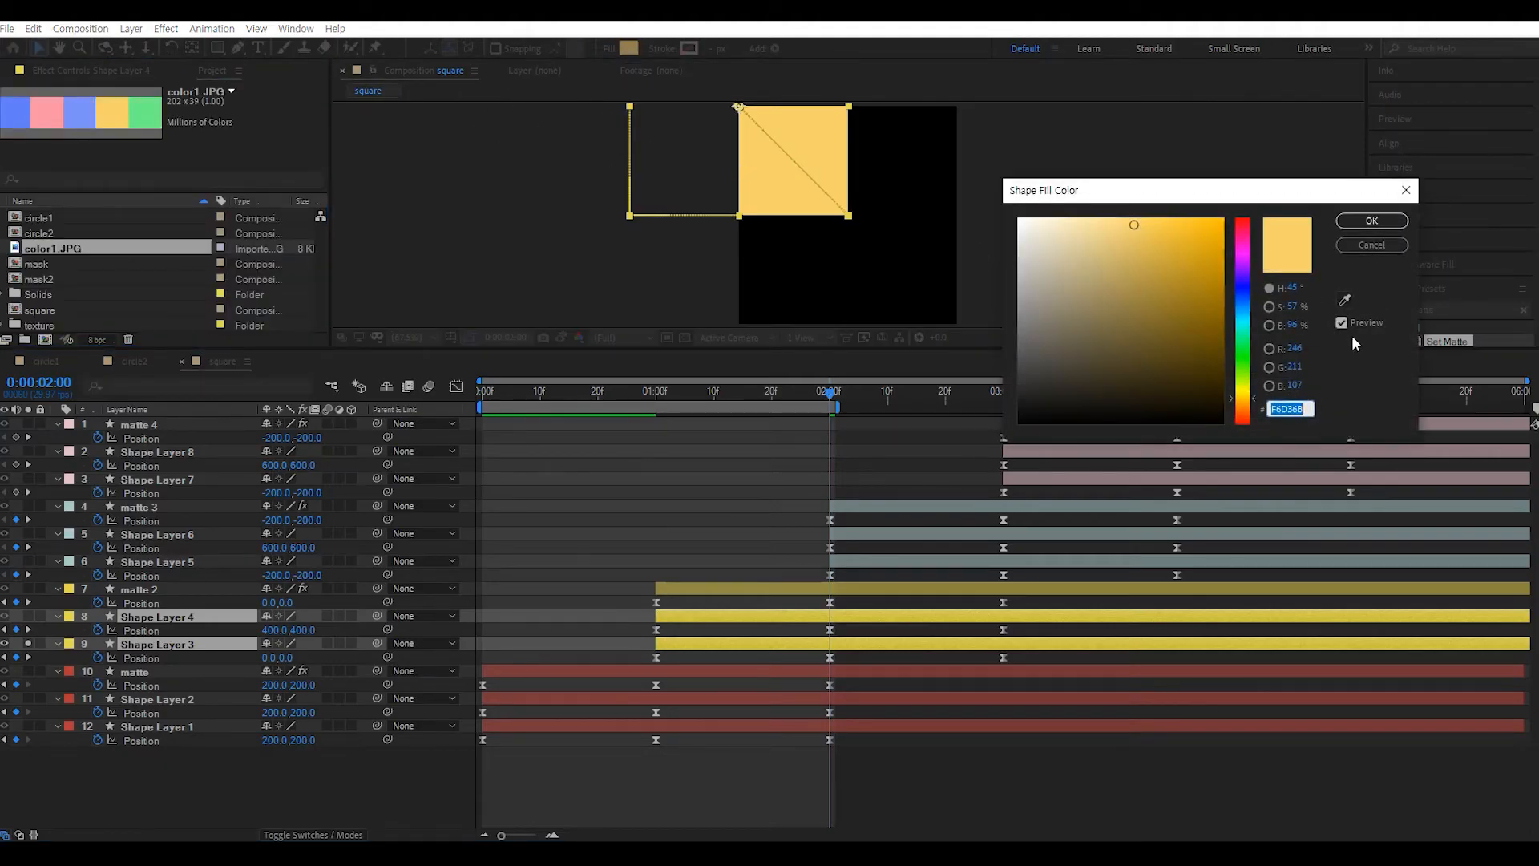
pyautogui.click(1345, 299)
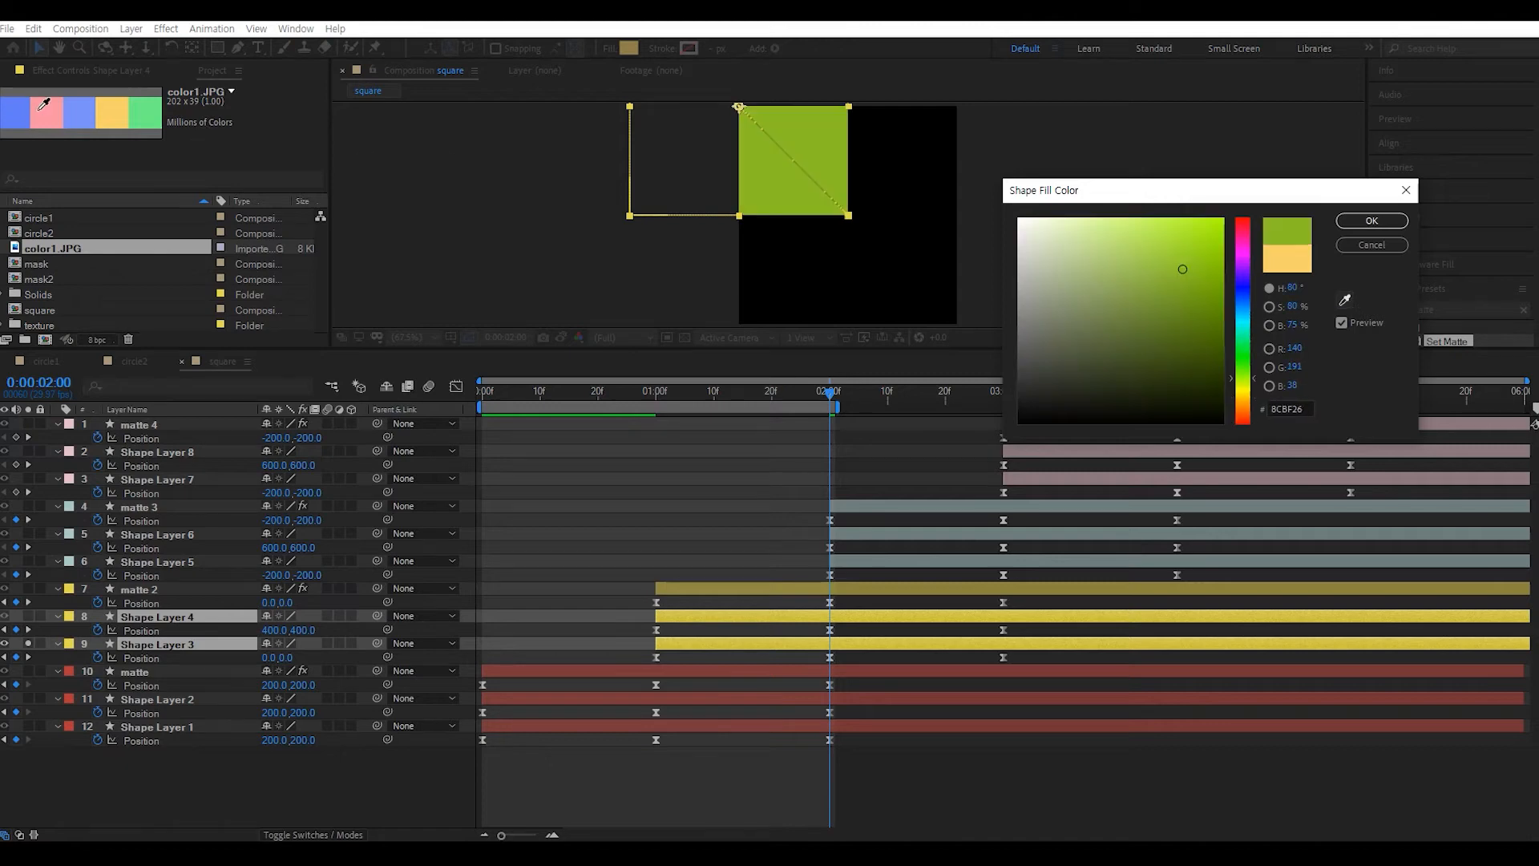
pyautogui.click(86, 109)
pyautogui.click(1373, 221)
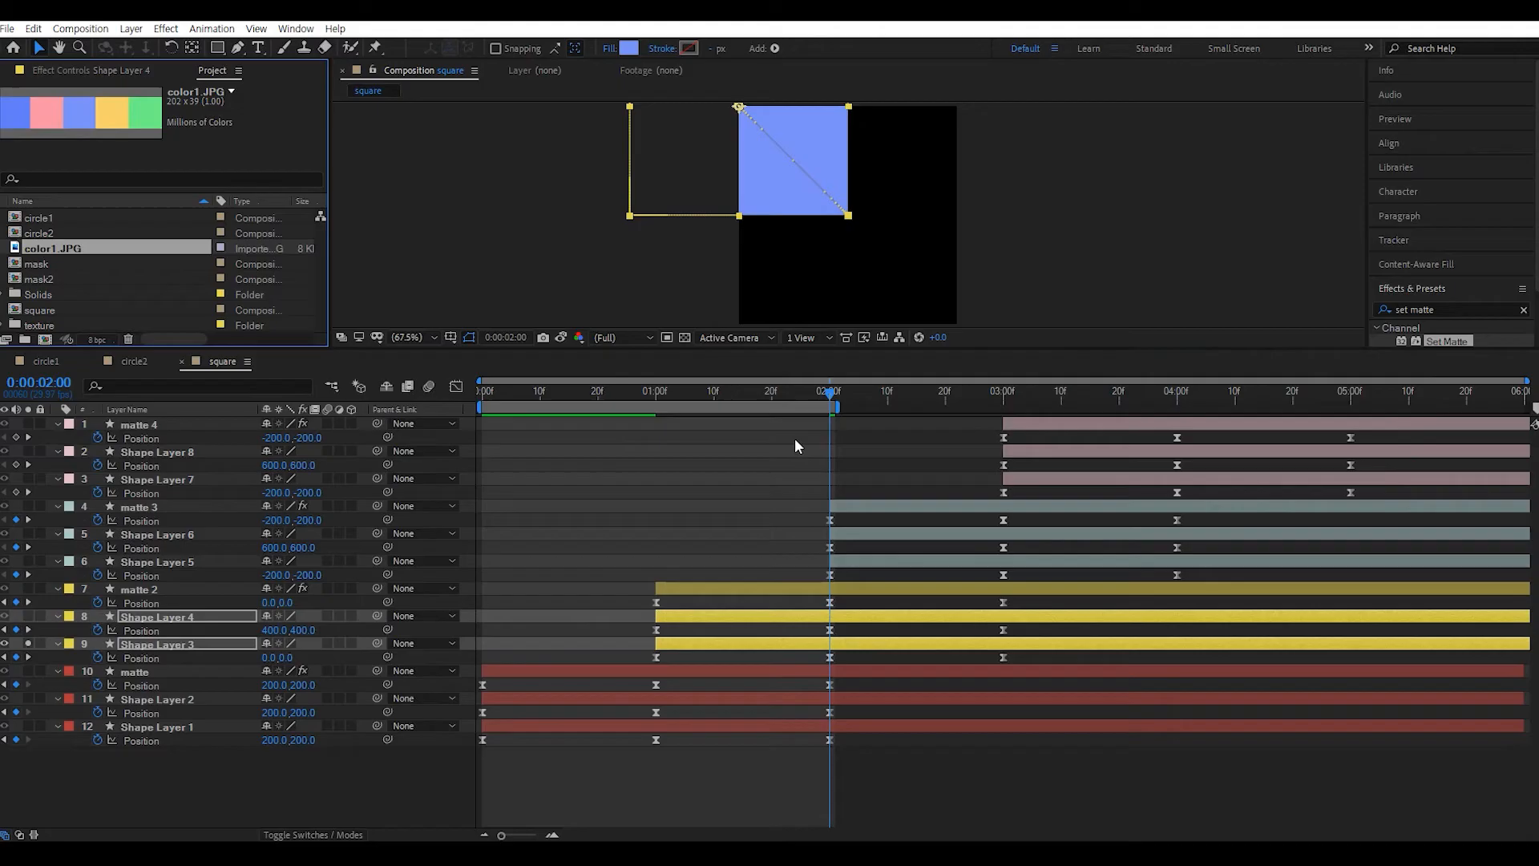
# - Turn off the solo on Shape Layer 3 and inspect the overlap of the squares around 2 seconds
pyautogui.click(736, 591)
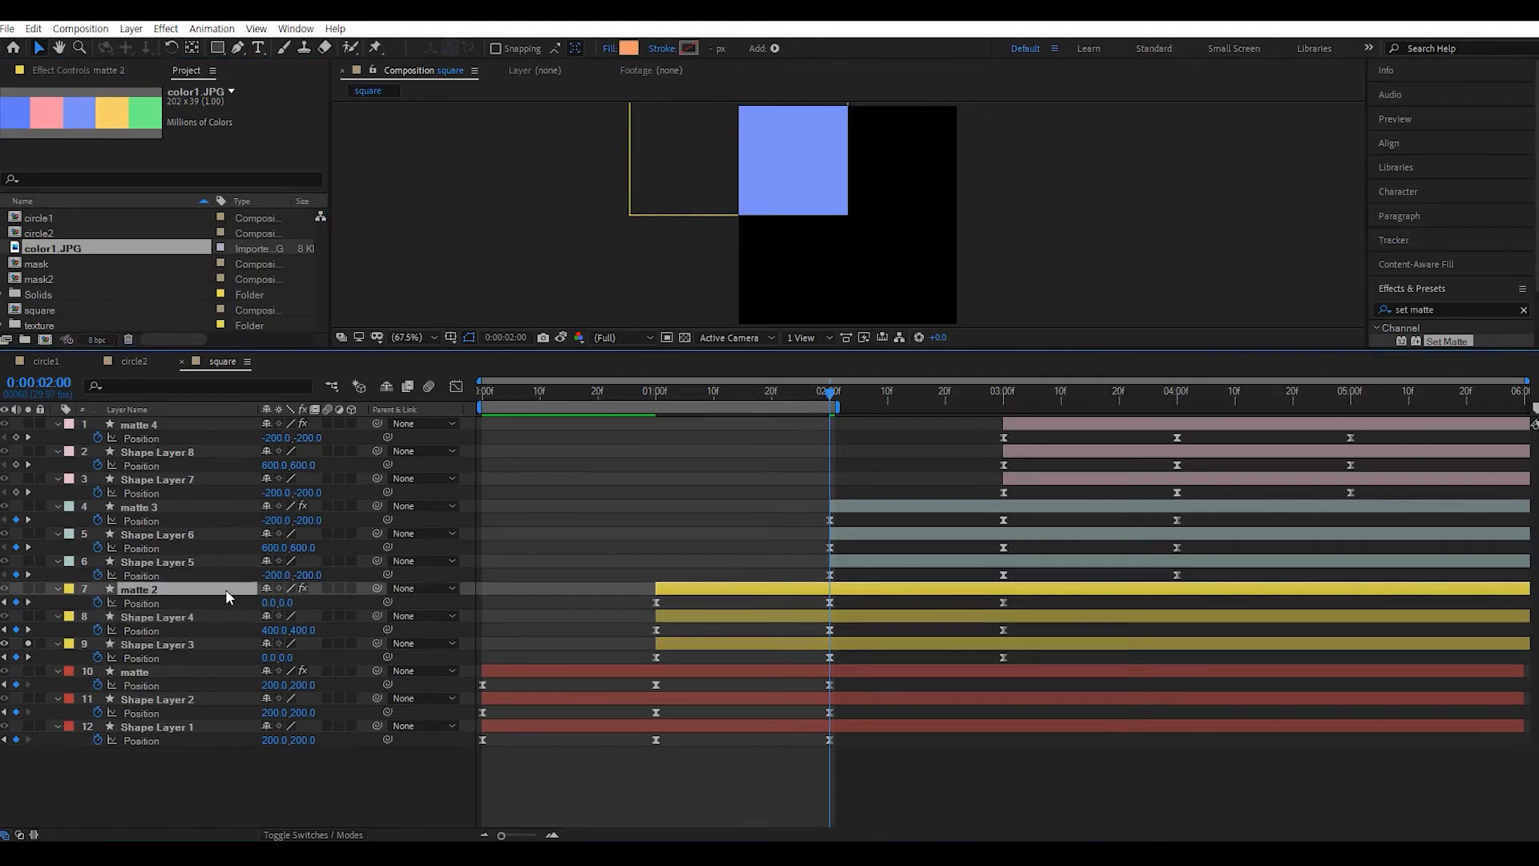
pyautogui.moveTo(826, 396); pyautogui.dragTo(858, 423)
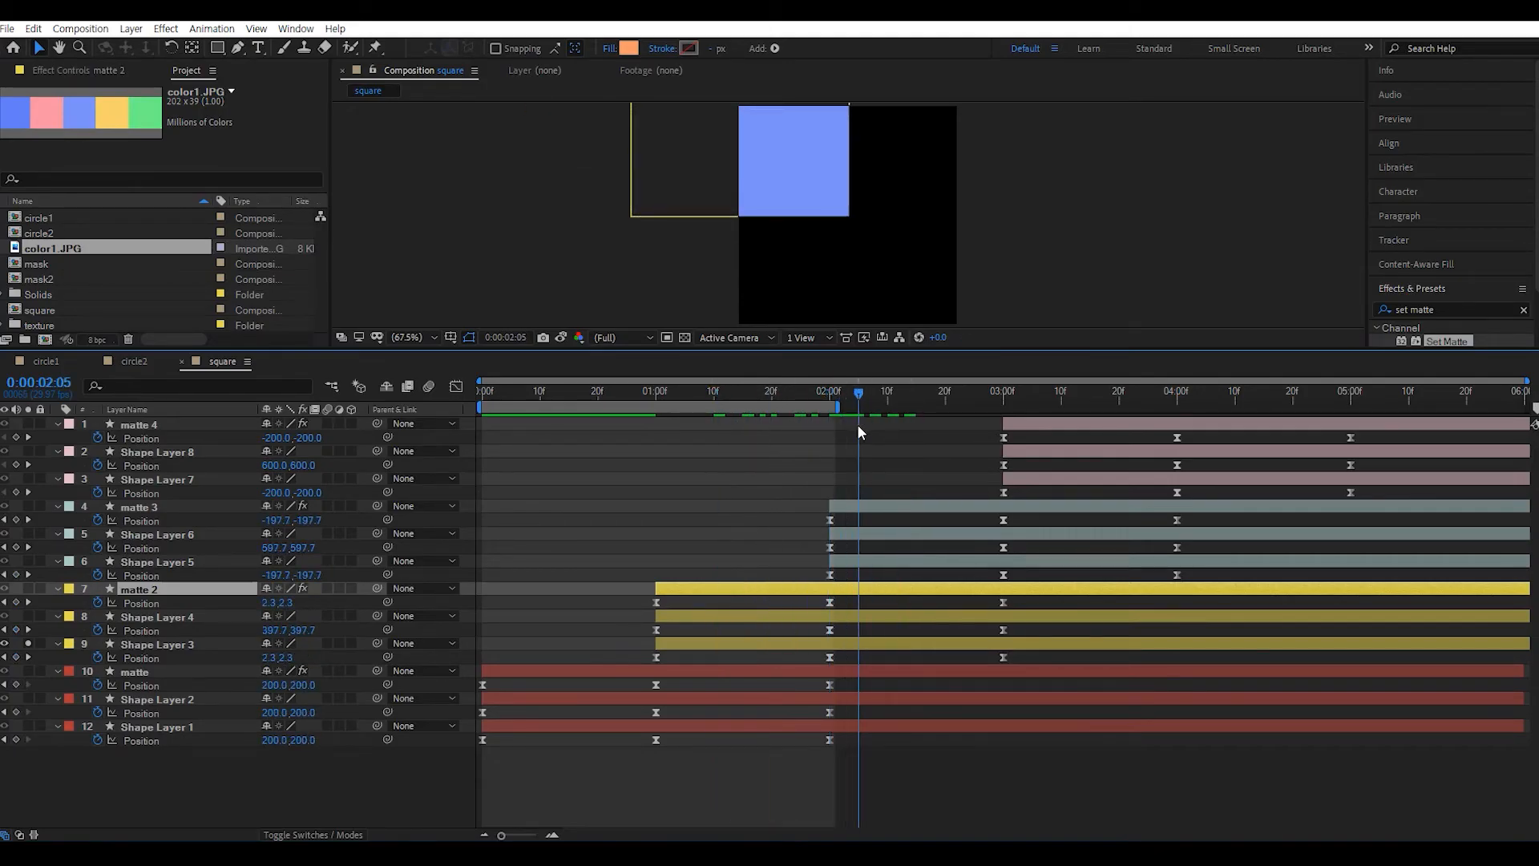
pyautogui.click(28, 643)
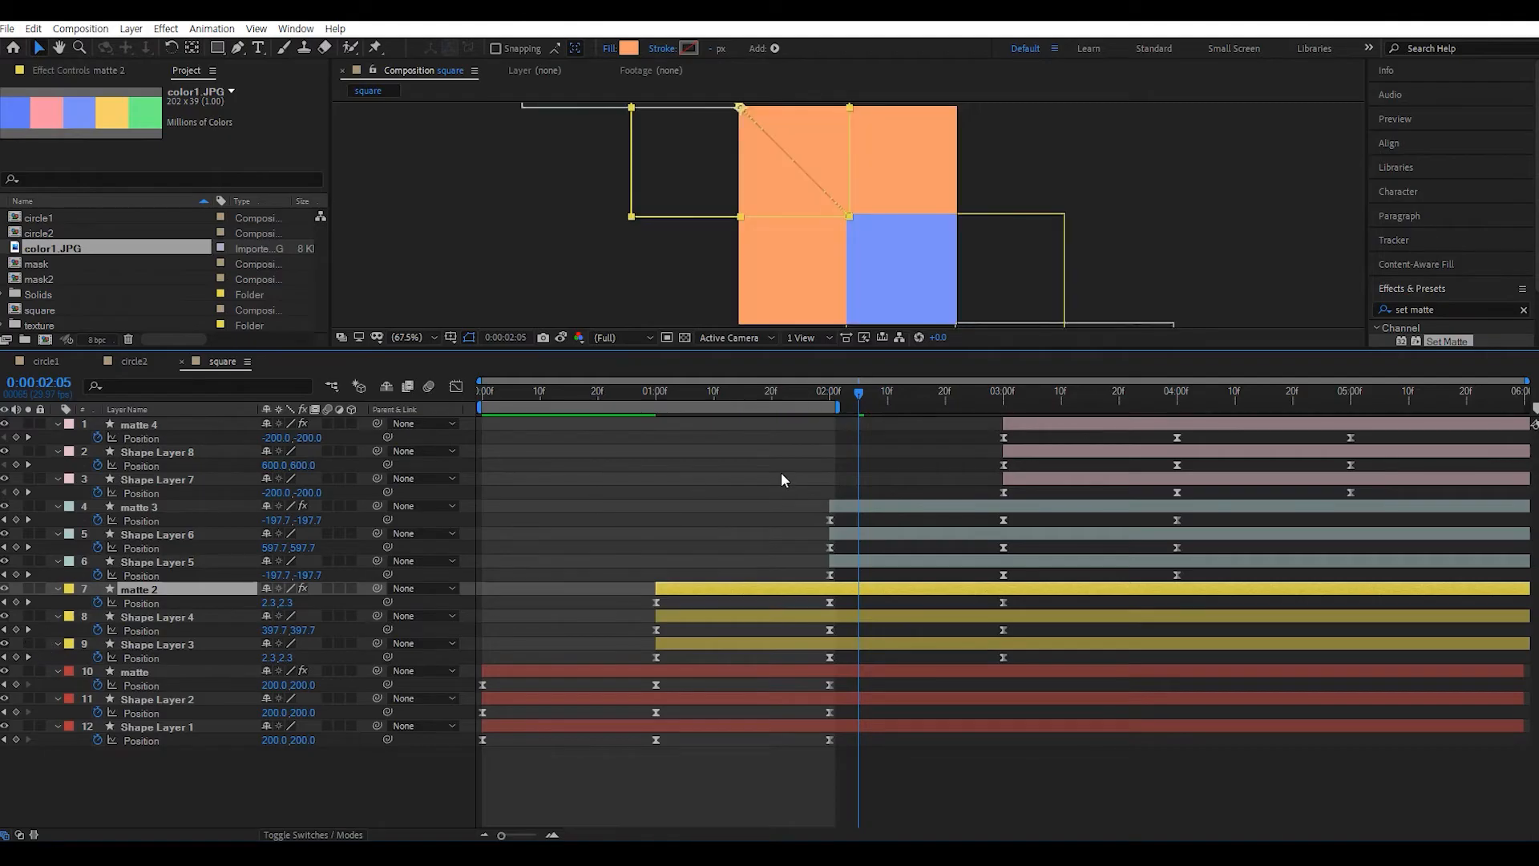
pyautogui.moveTo(839, 396); pyautogui.dragTo(792, 426)
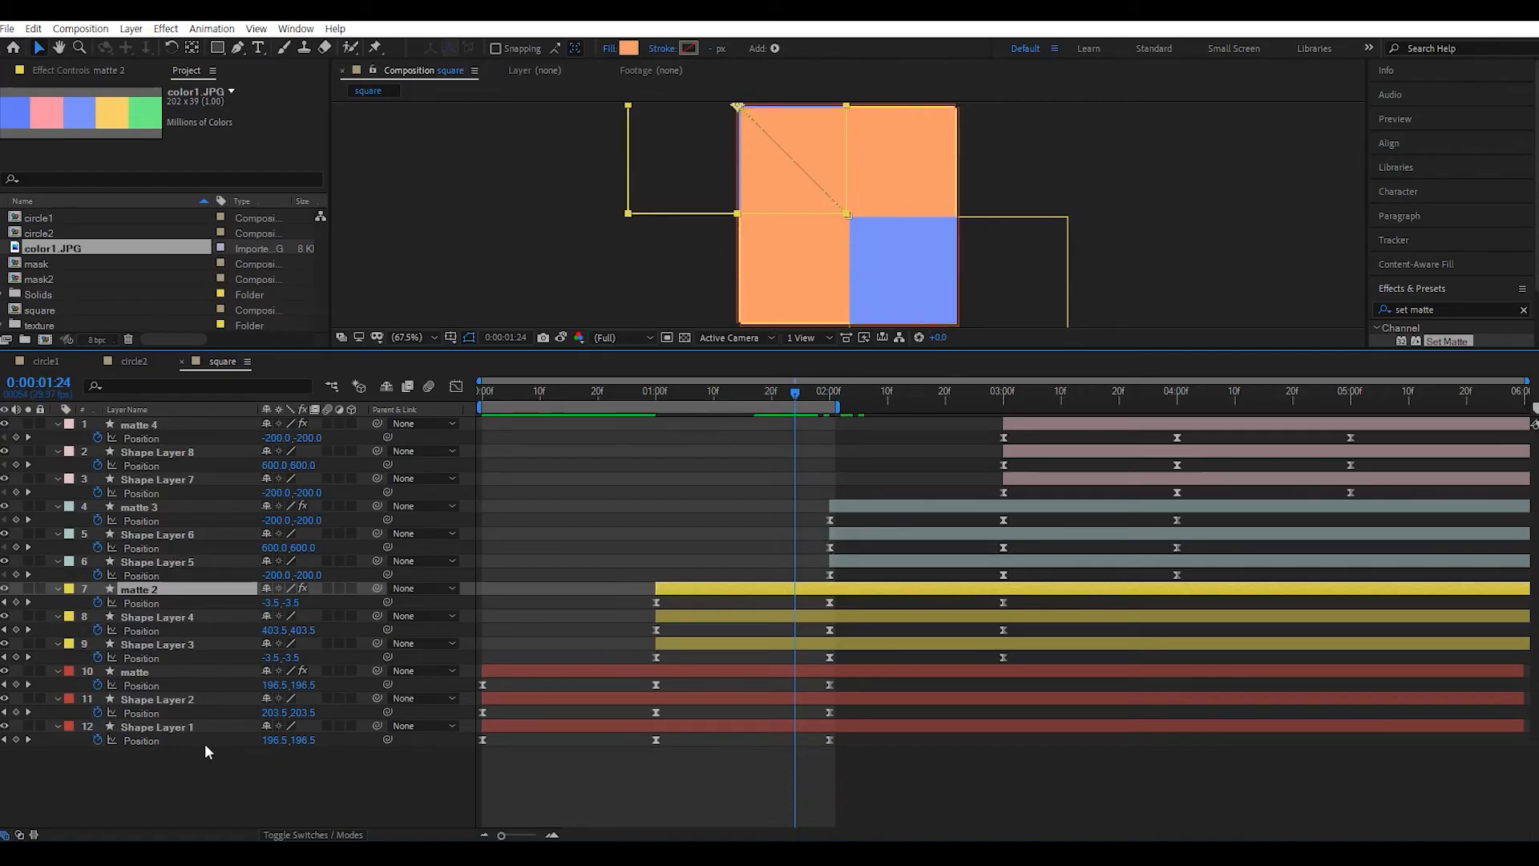
# - Set the Set Matte effect on matte 2 to take its matte from Shape Layer 4
pyautogui.click(181, 772)
pyautogui.click(138, 592)
pyautogui.click(80, 70)
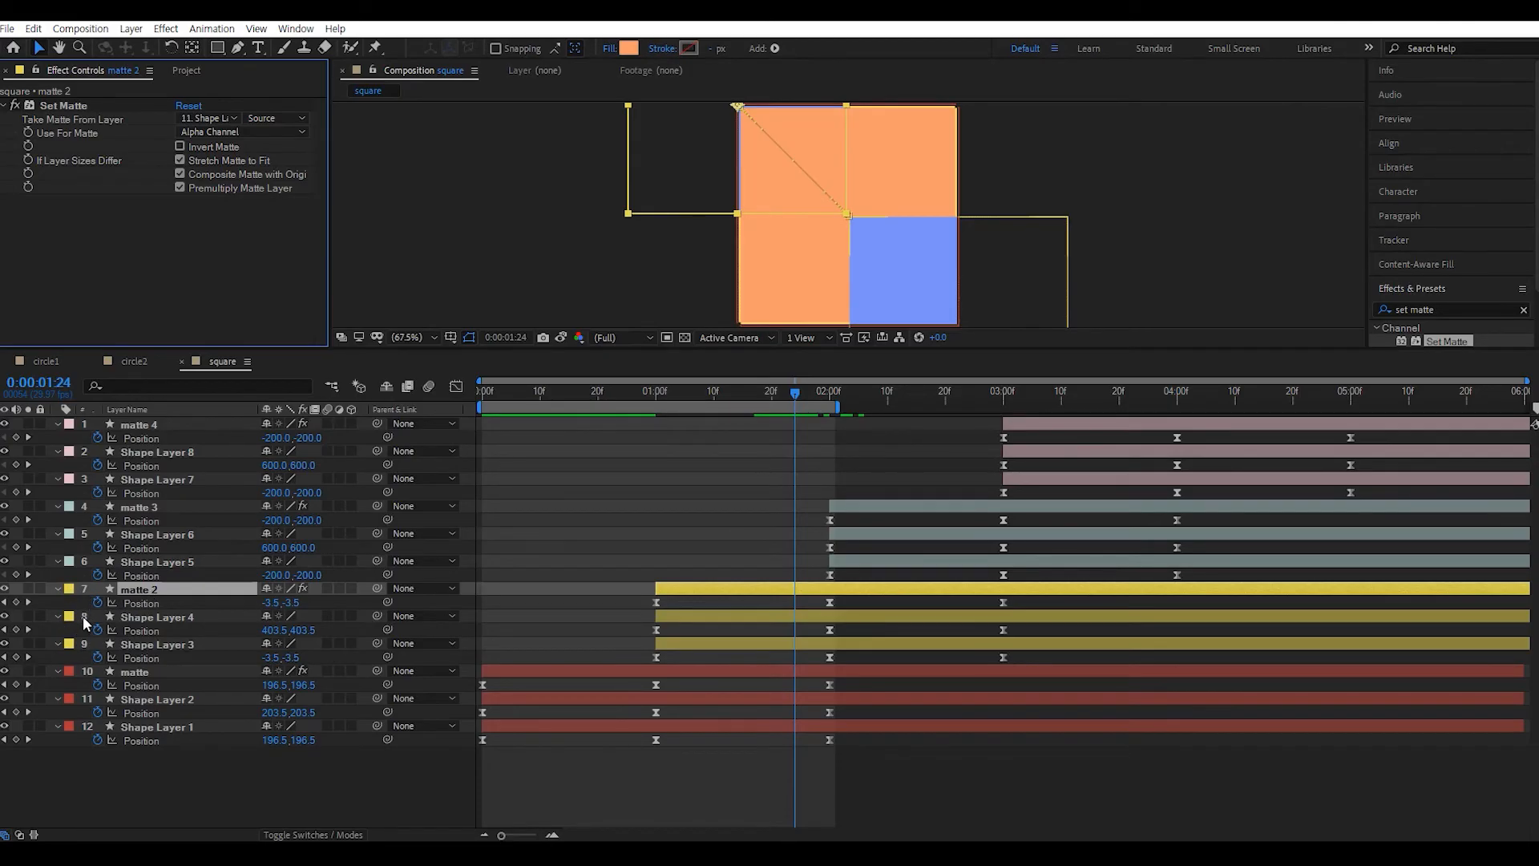
pyautogui.click(233, 118)
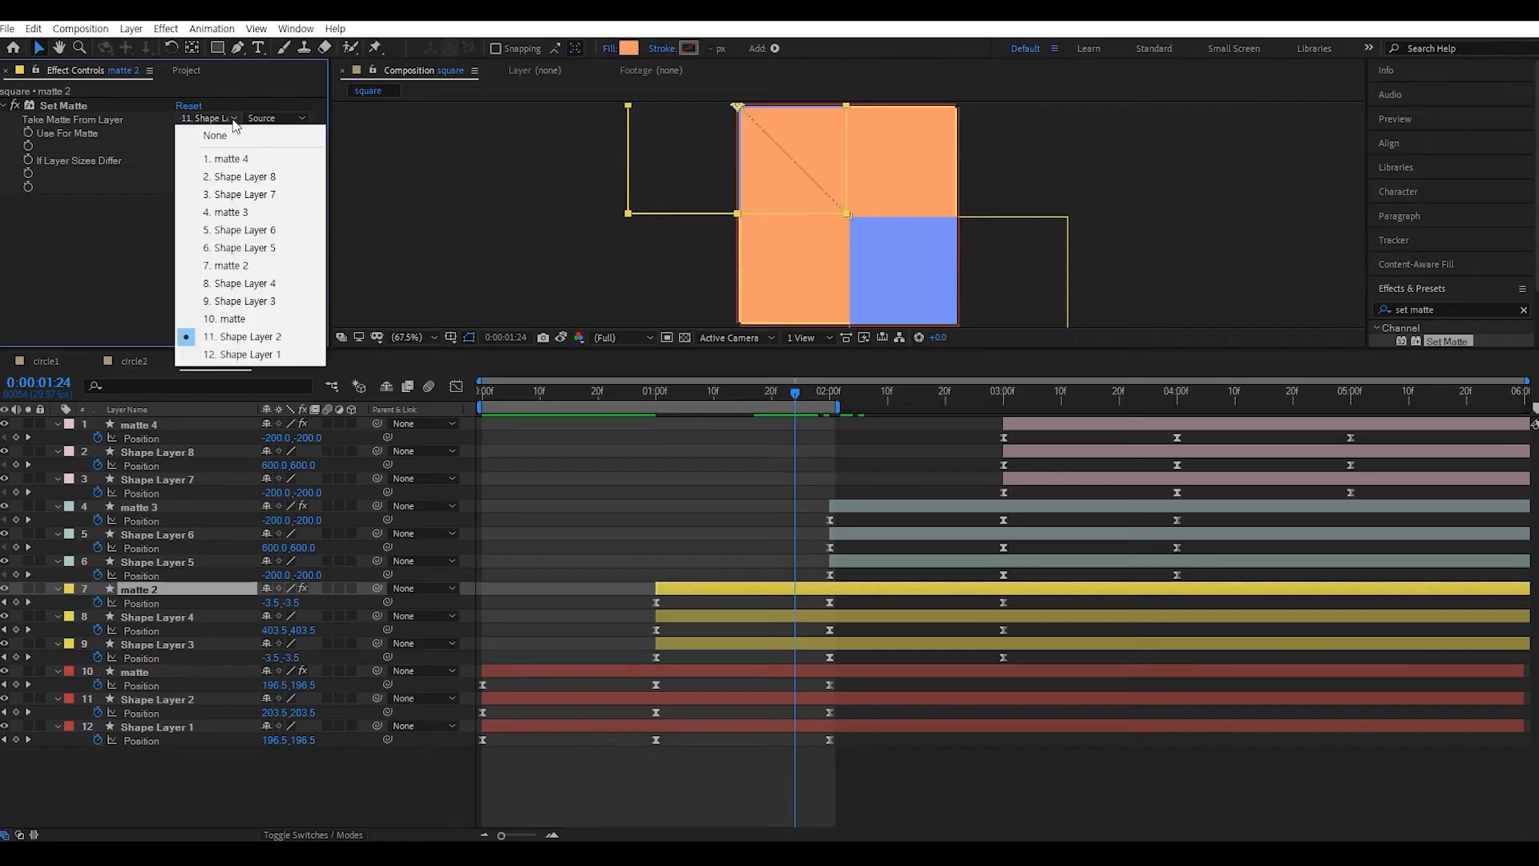
pyautogui.click(227, 285)
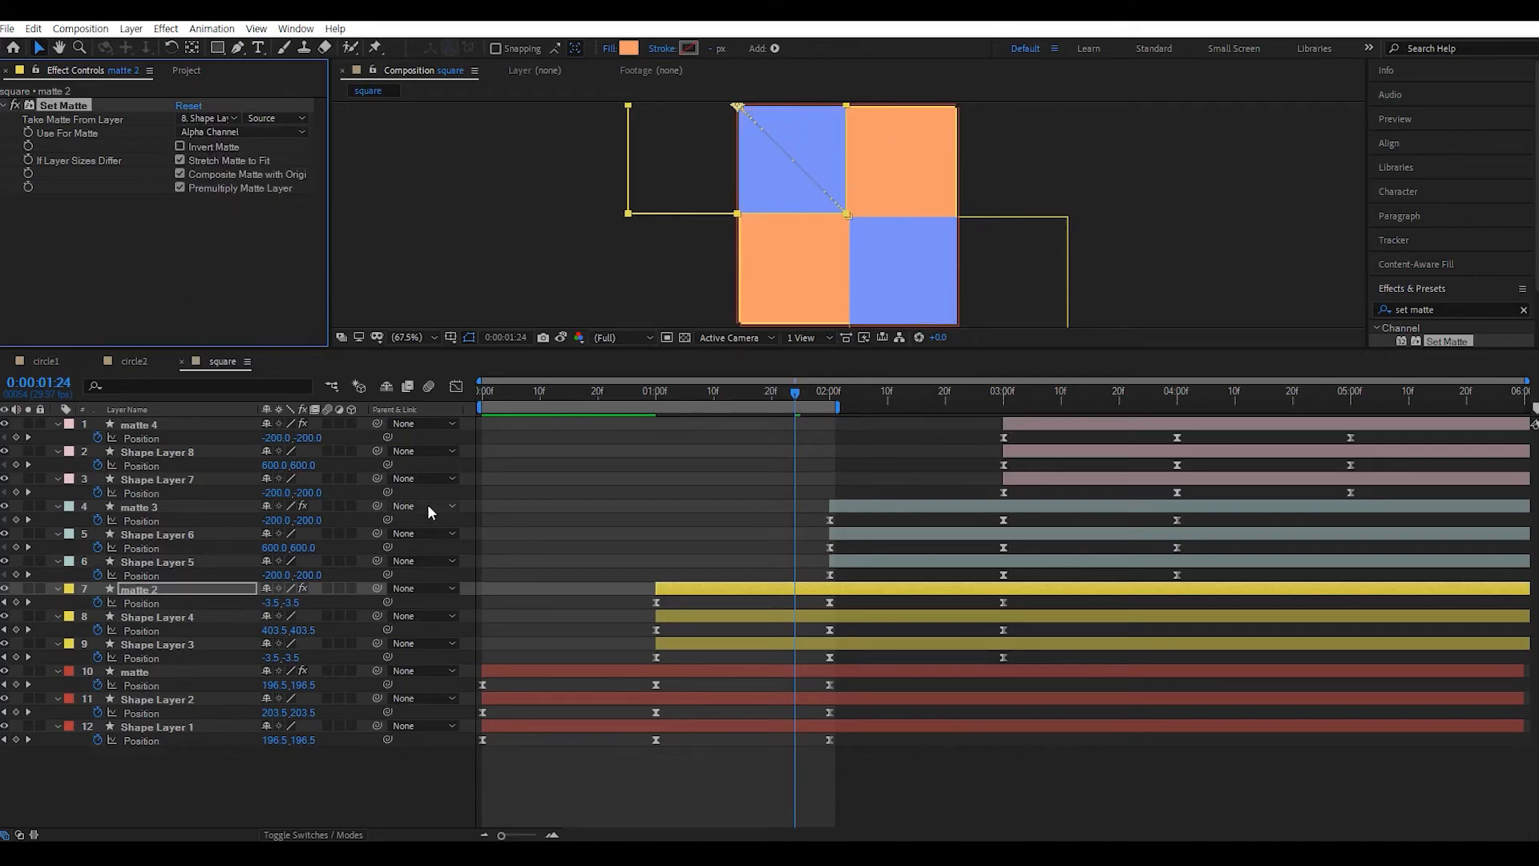
# - At 0:00:02:14, change the fill color of matte 2 to darker blue 444BDA
pyautogui.moveTo(800, 391); pyautogui.dragTo(912, 405)
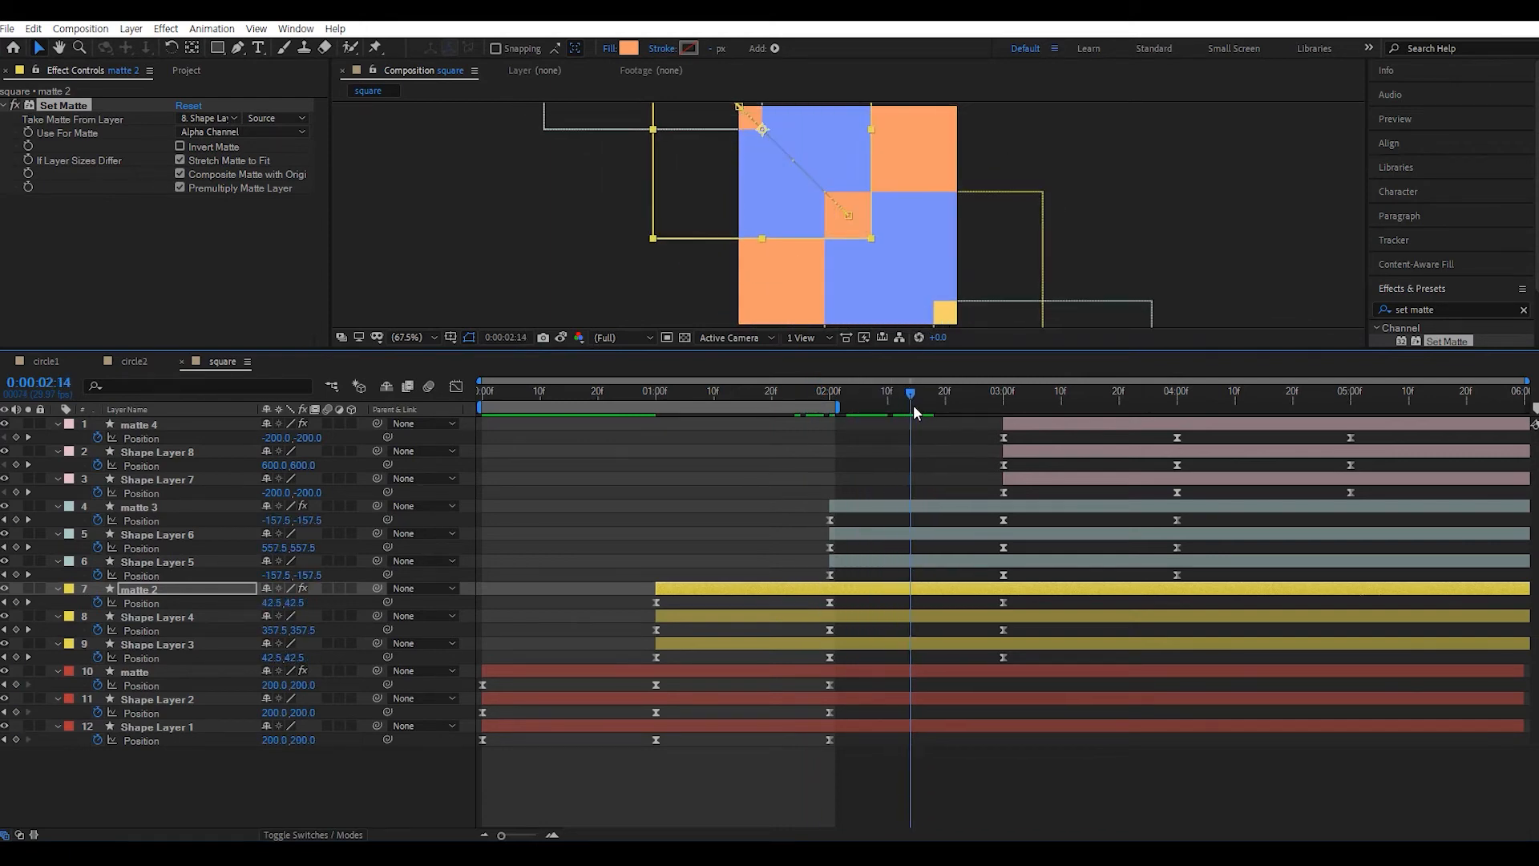
pyautogui.click(629, 48)
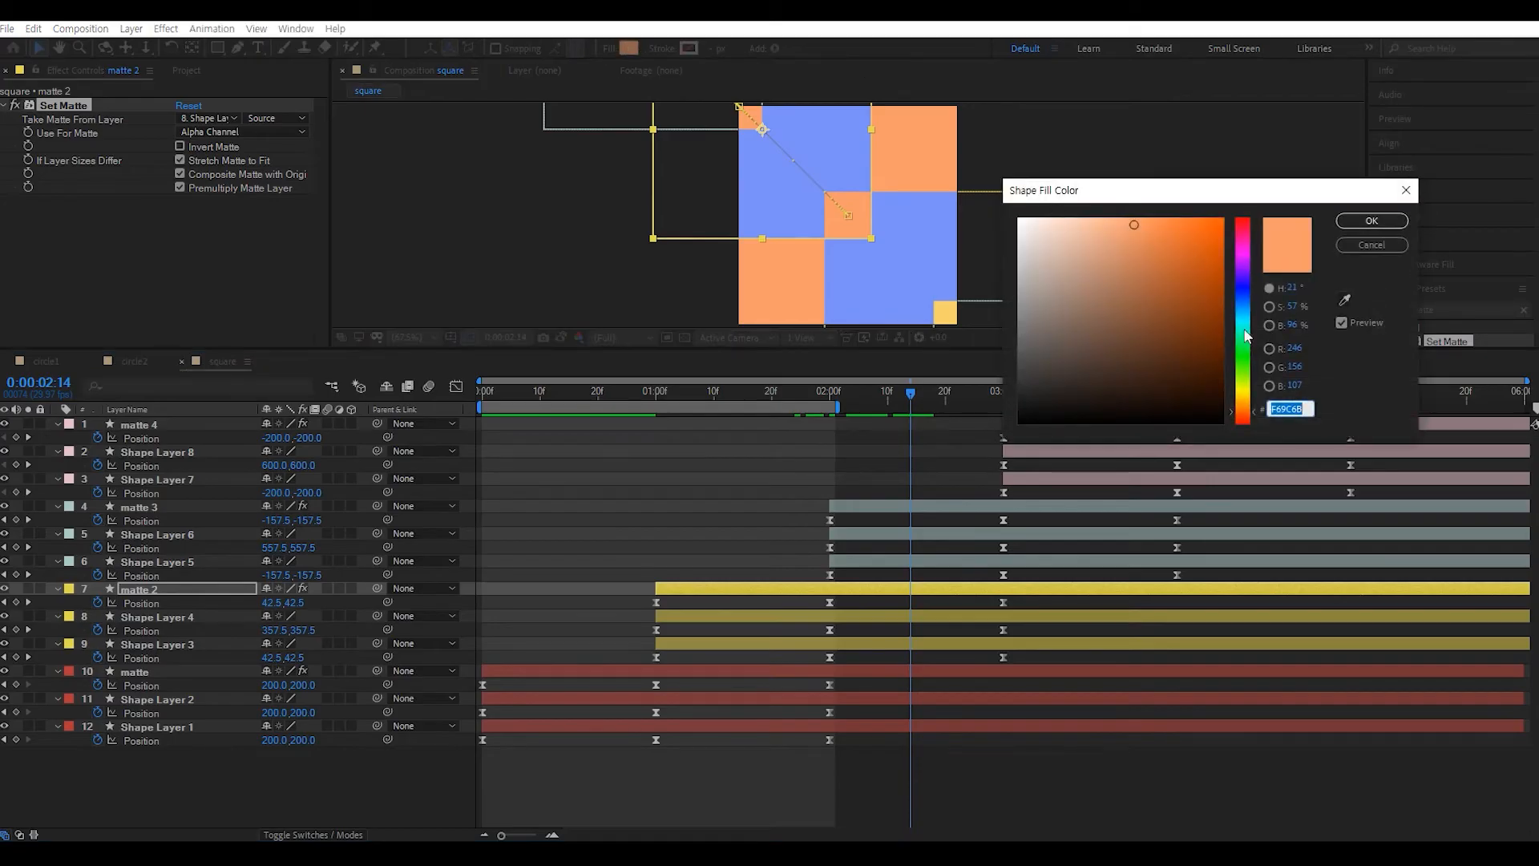
pyautogui.moveTo(1247, 307); pyautogui.dragTo(1250, 286)
pyautogui.moveTo(1143, 234); pyautogui.dragTo(1159, 246)
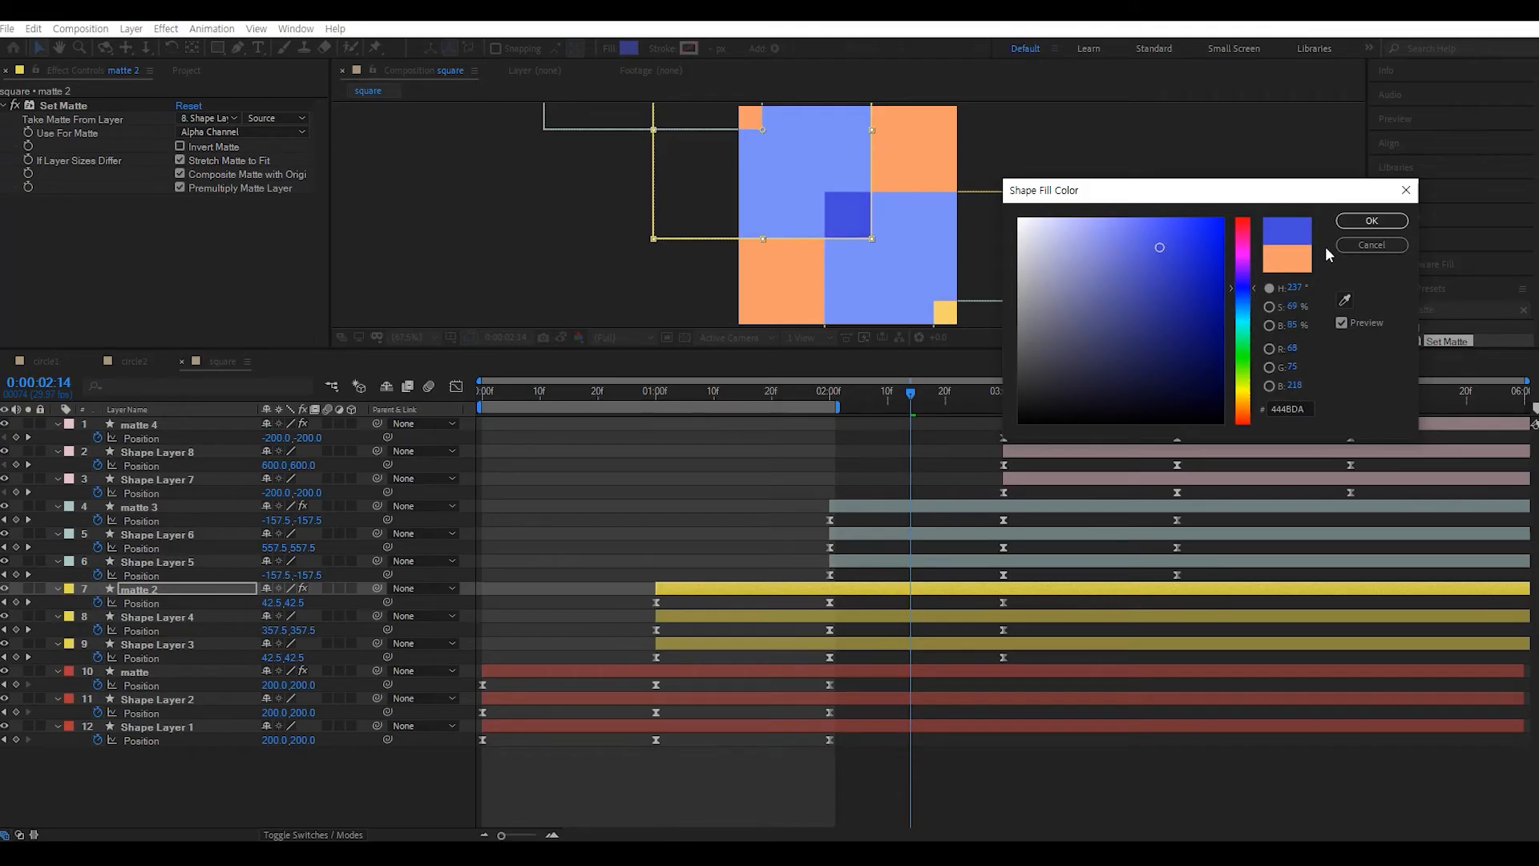
pyautogui.click(1353, 219)
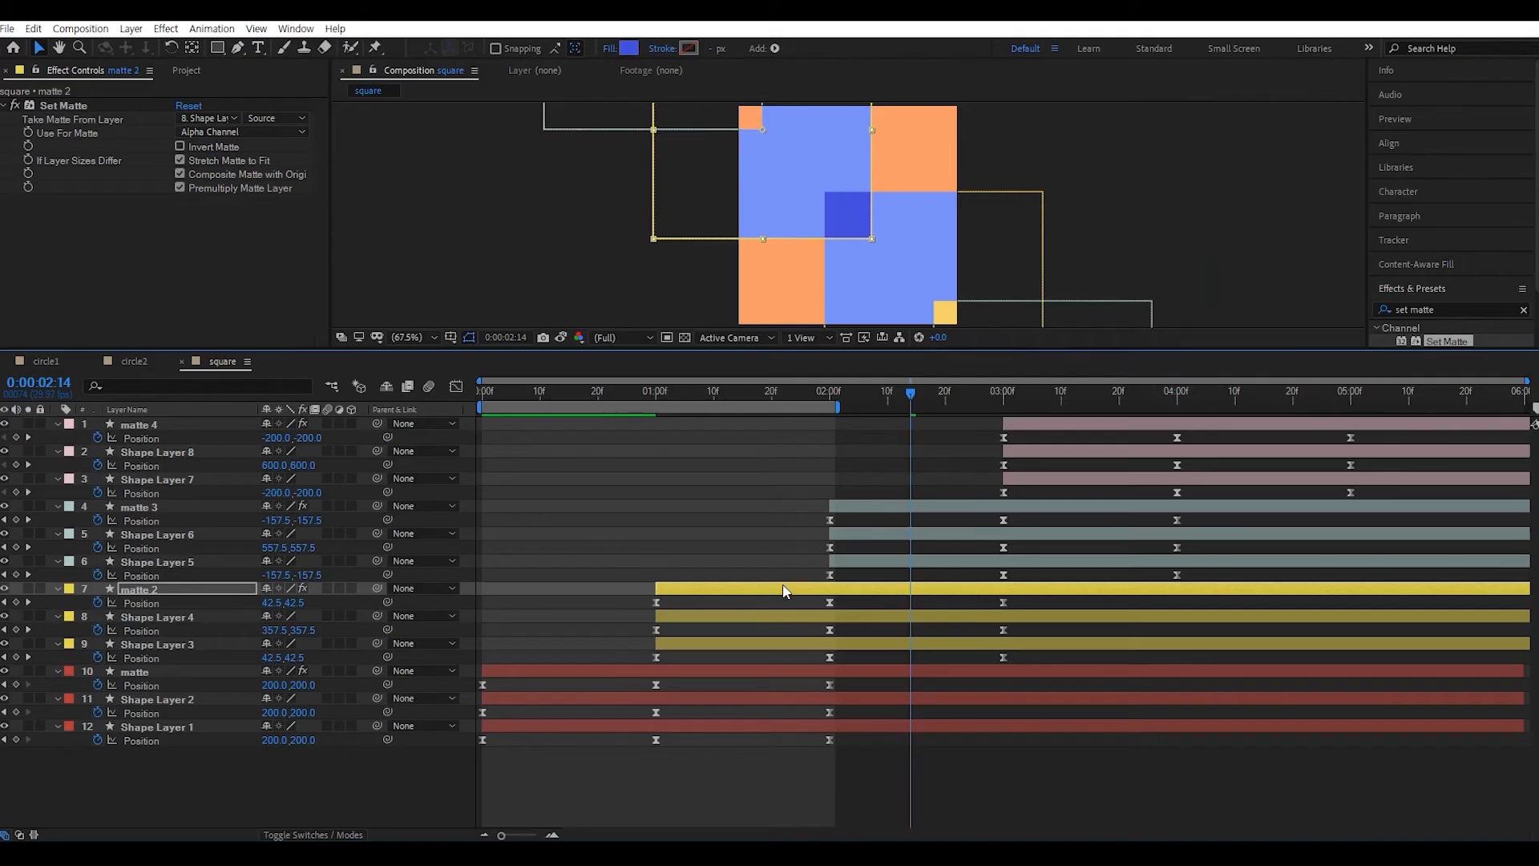
# - Change the fill of Shape Layer 6 and Shape Layer 5 to pink F592A4 sampled from the color1.JPG palette
pyautogui.moveTo(786, 395); pyautogui.dragTo(911, 389)
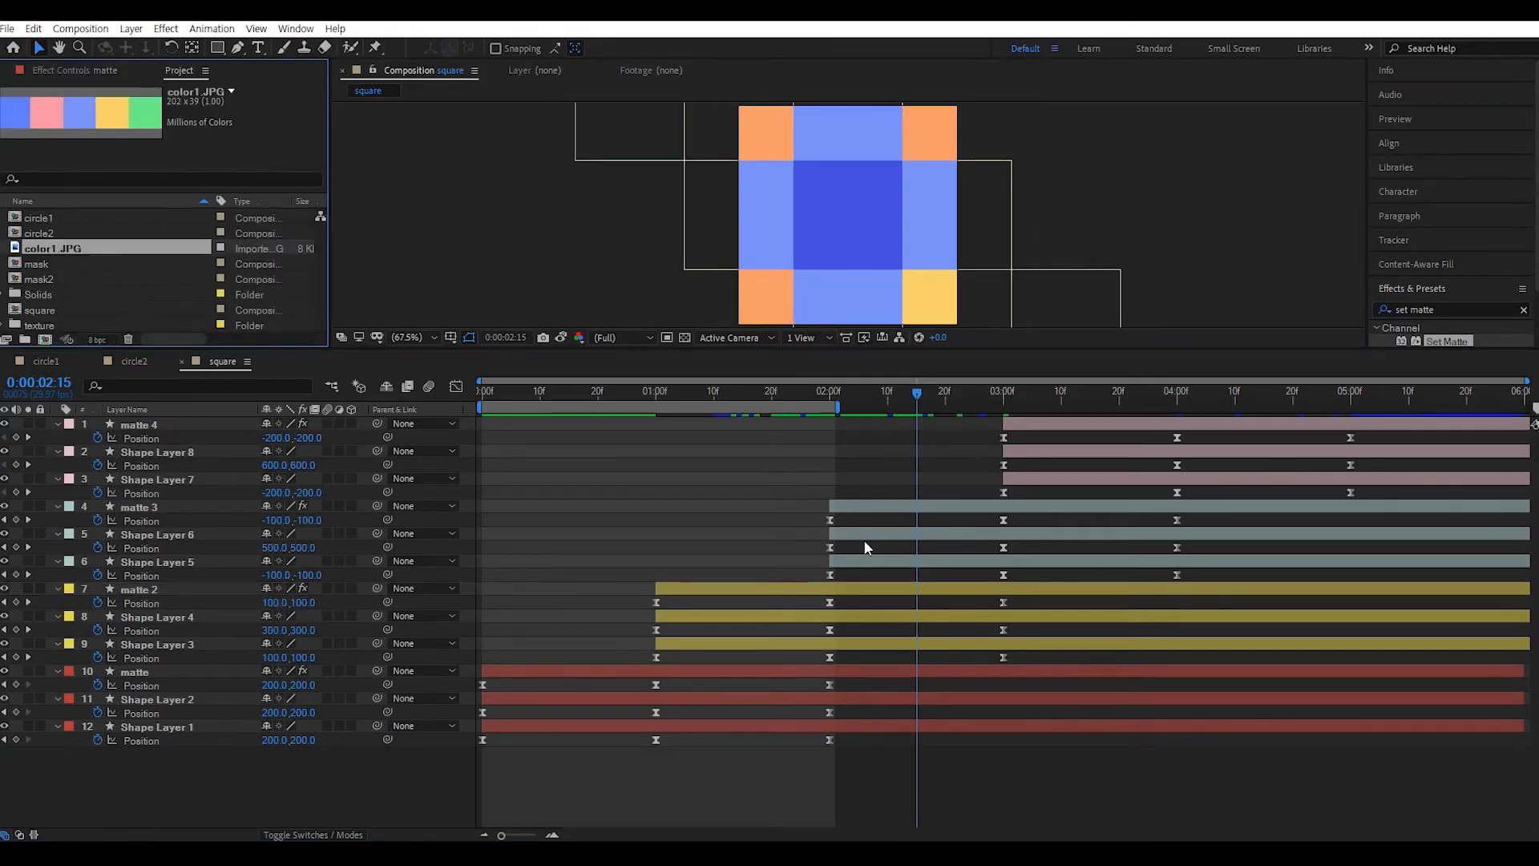
pyautogui.click(862, 530)
pyautogui.keyDown('shift'); pyautogui.click(864, 563); pyautogui.keyUp('shift')
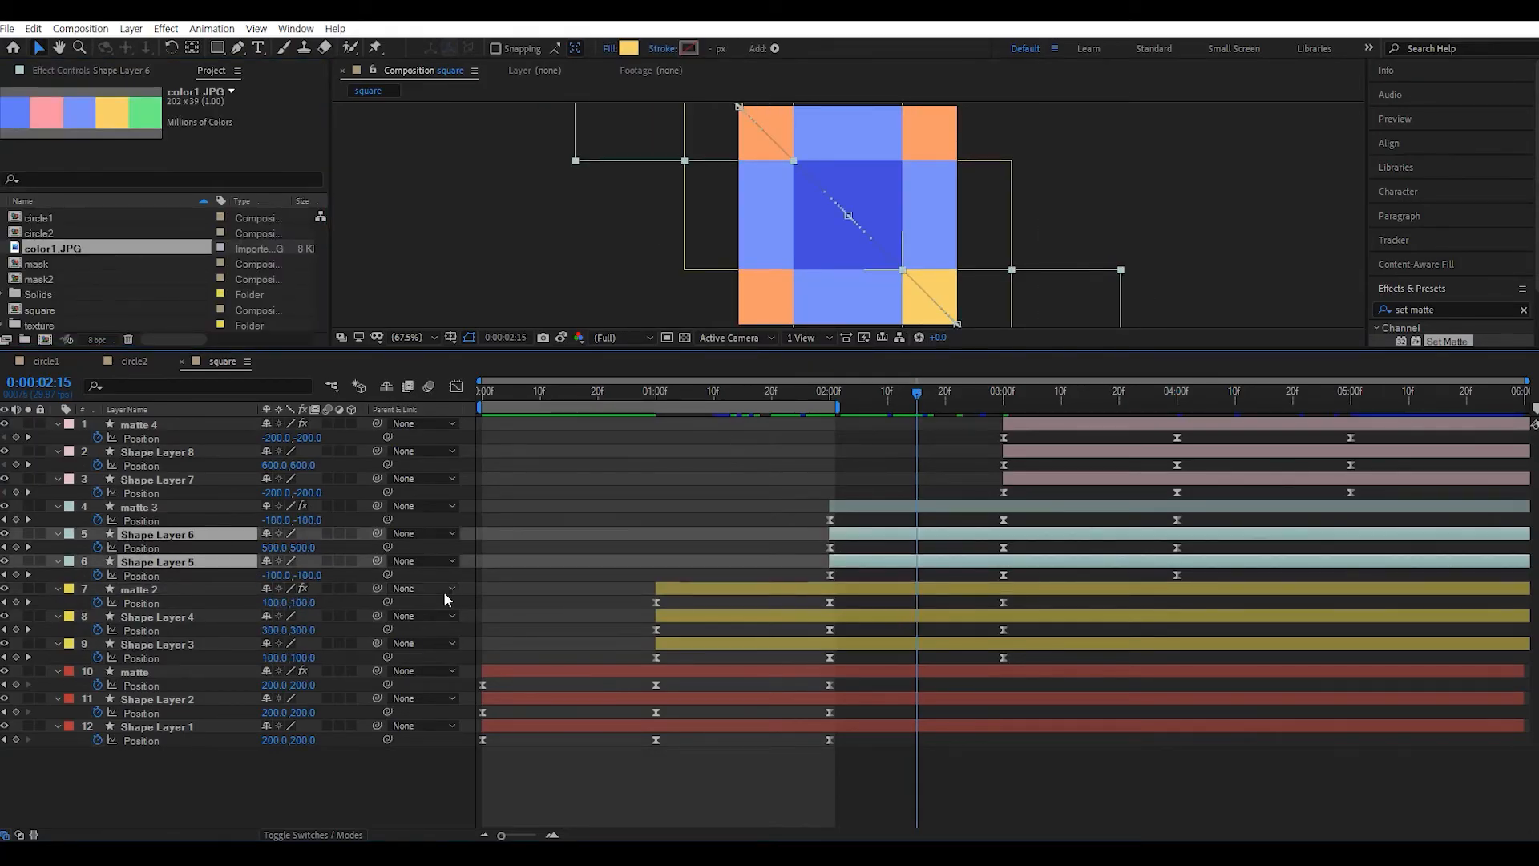
pyautogui.click(629, 49)
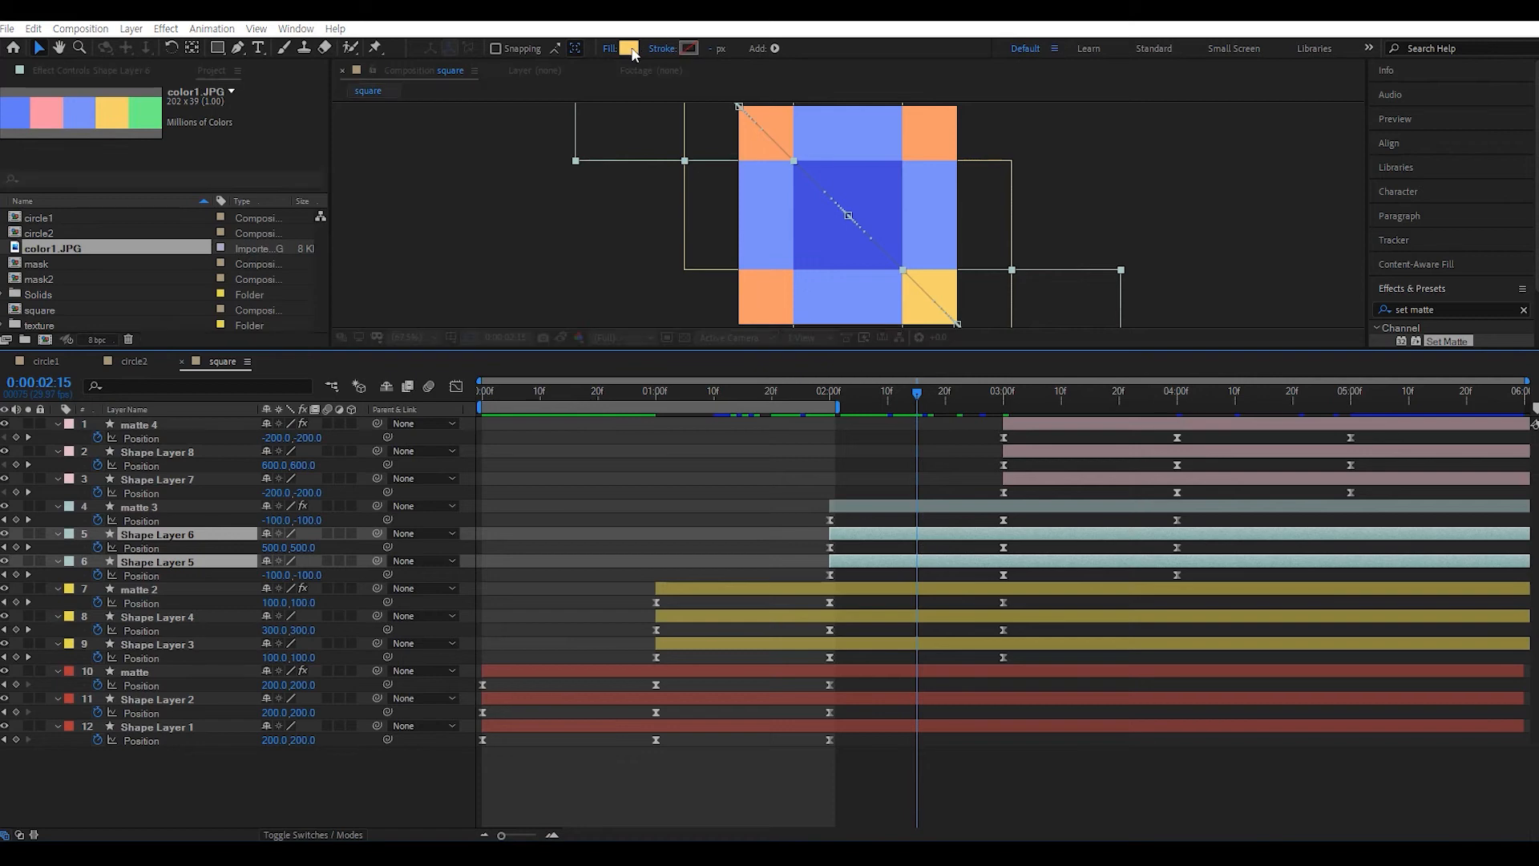
pyautogui.click(1345, 299)
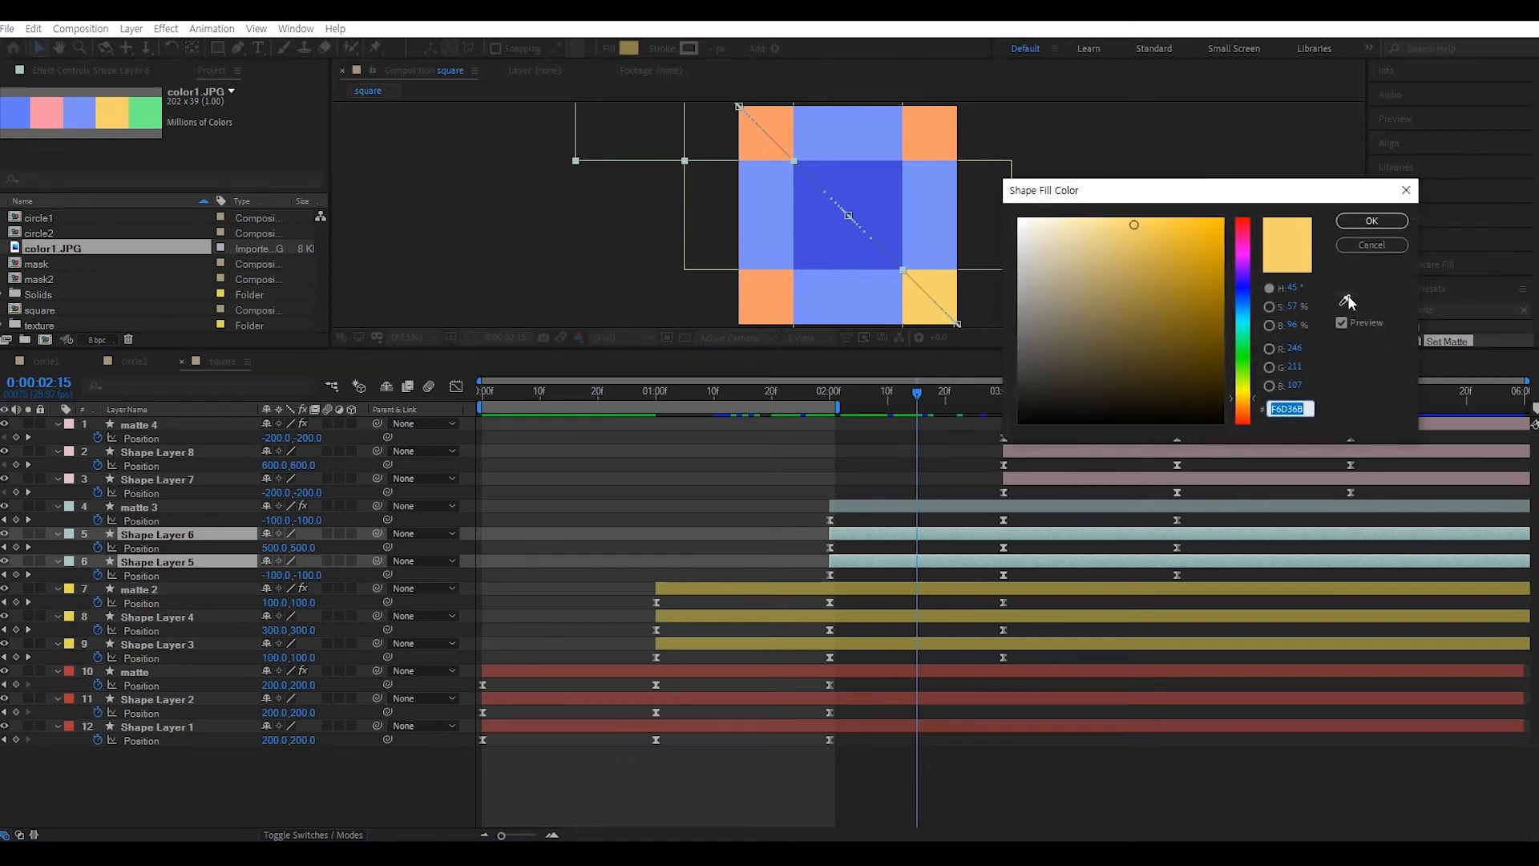
pyautogui.click(149, 117)
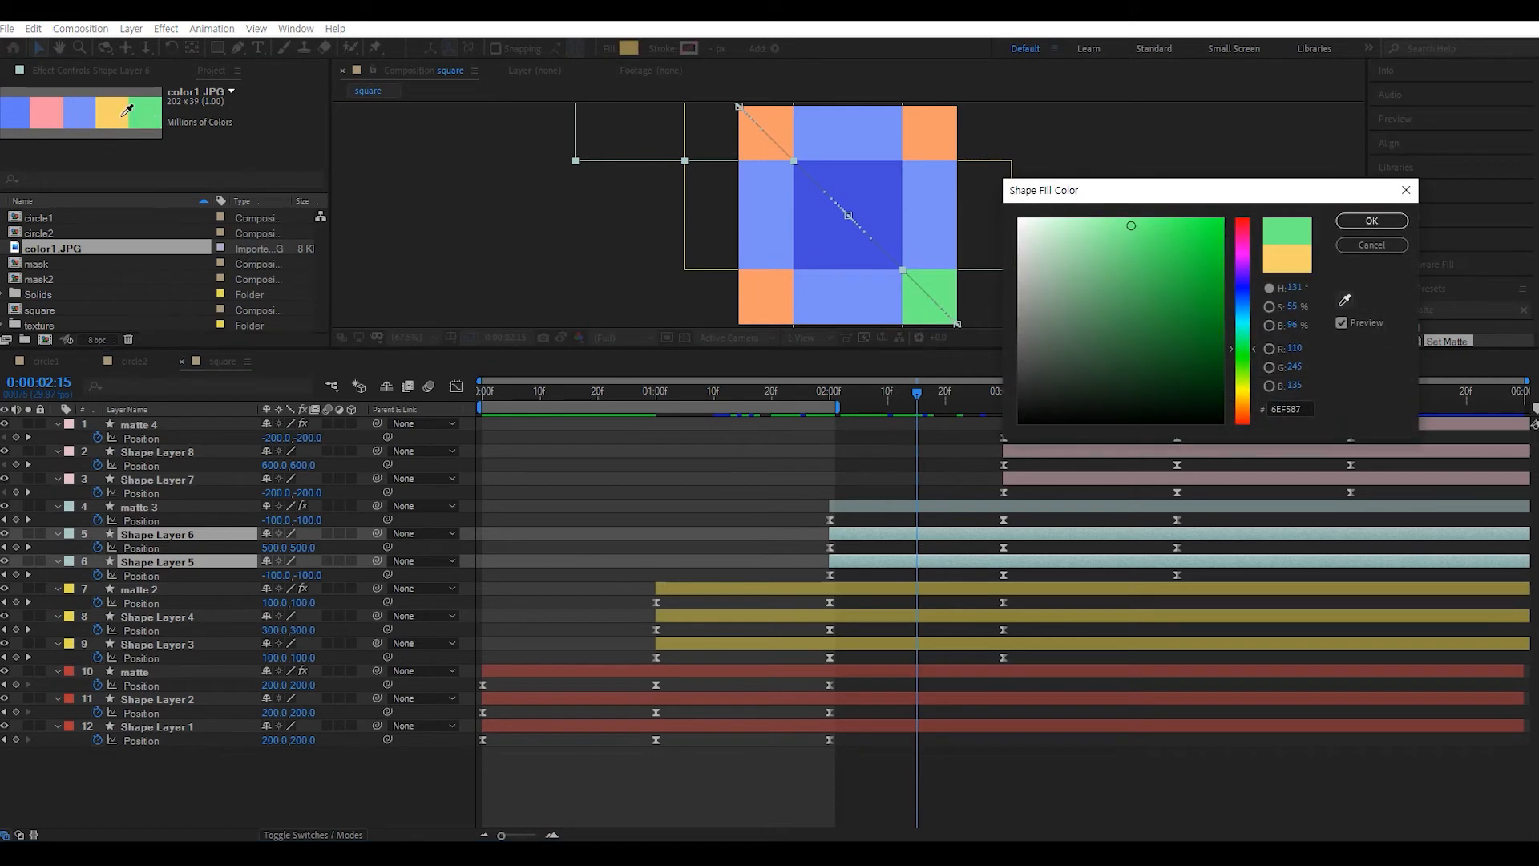
pyautogui.click(45, 115)
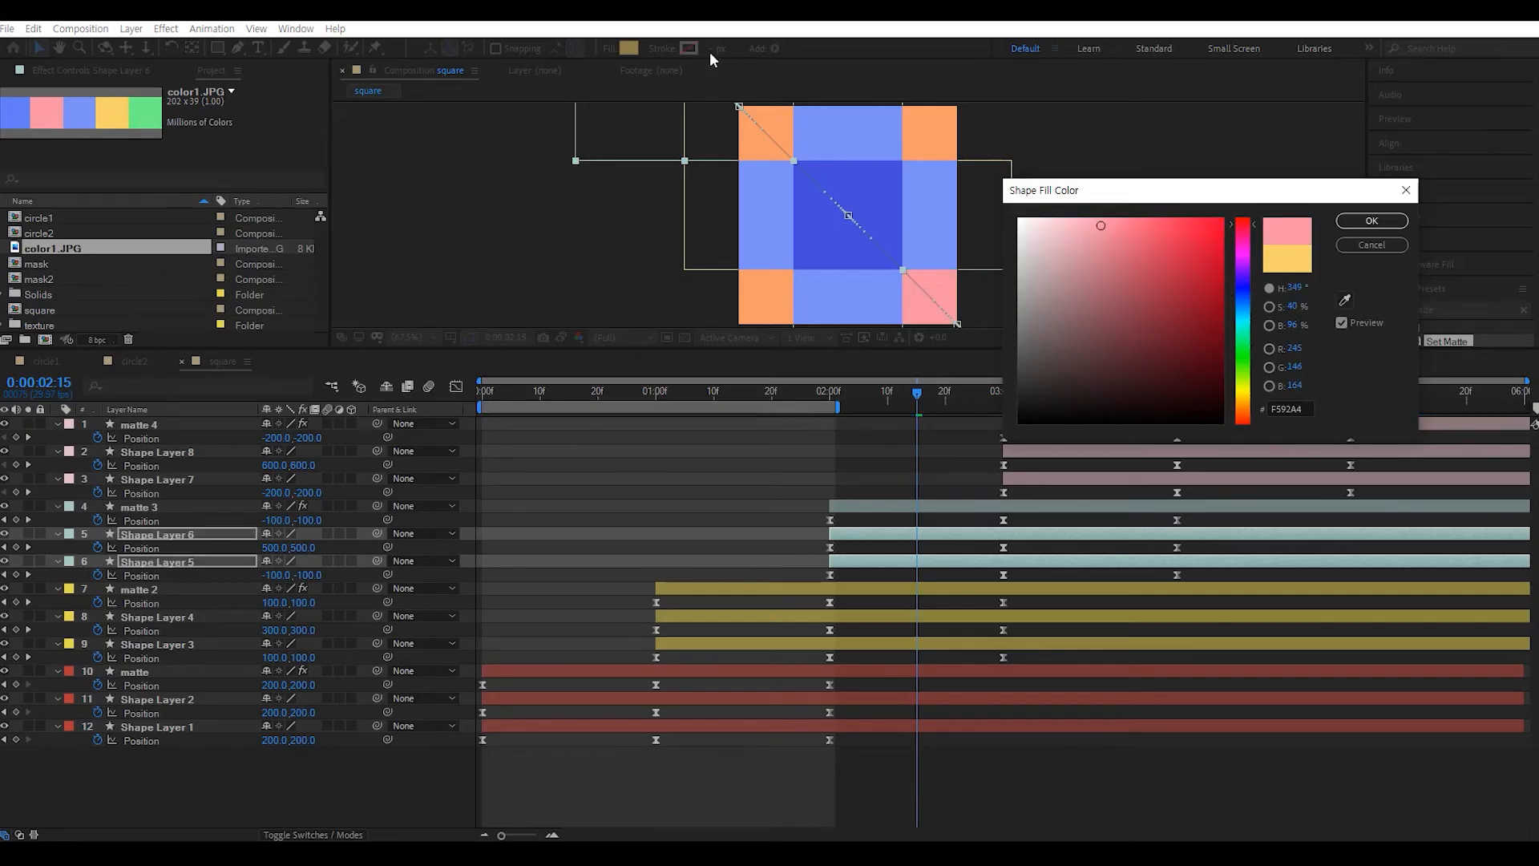
pyautogui.click(1369, 221)
# - Set the Set Matte effect on matte 3 to take its matte from Shape Layer 6
pyautogui.moveTo(917, 393); pyautogui.dragTo(951, 393)
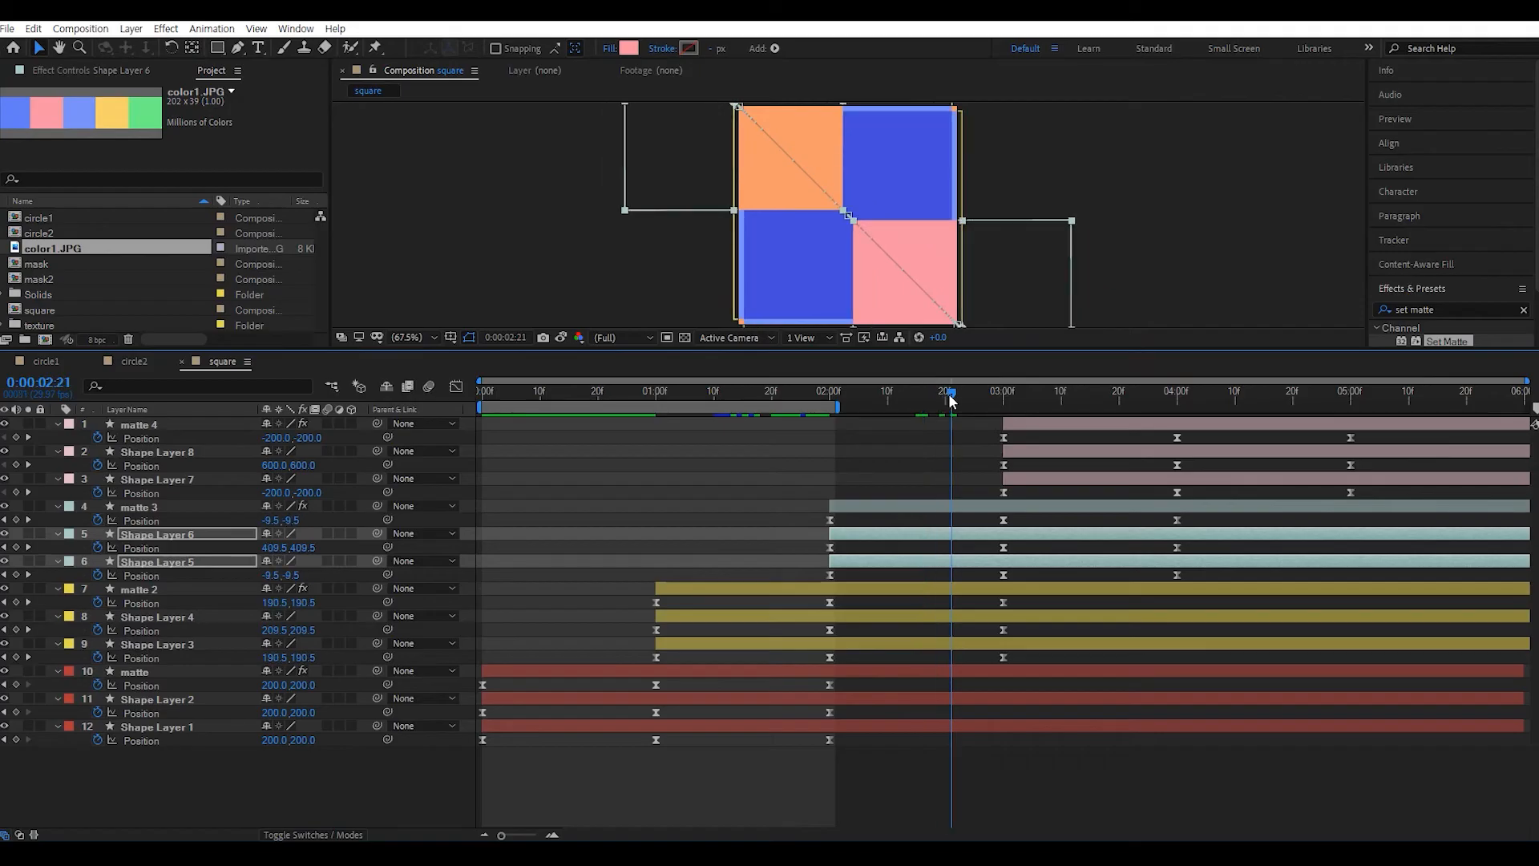
pyautogui.click(908, 509)
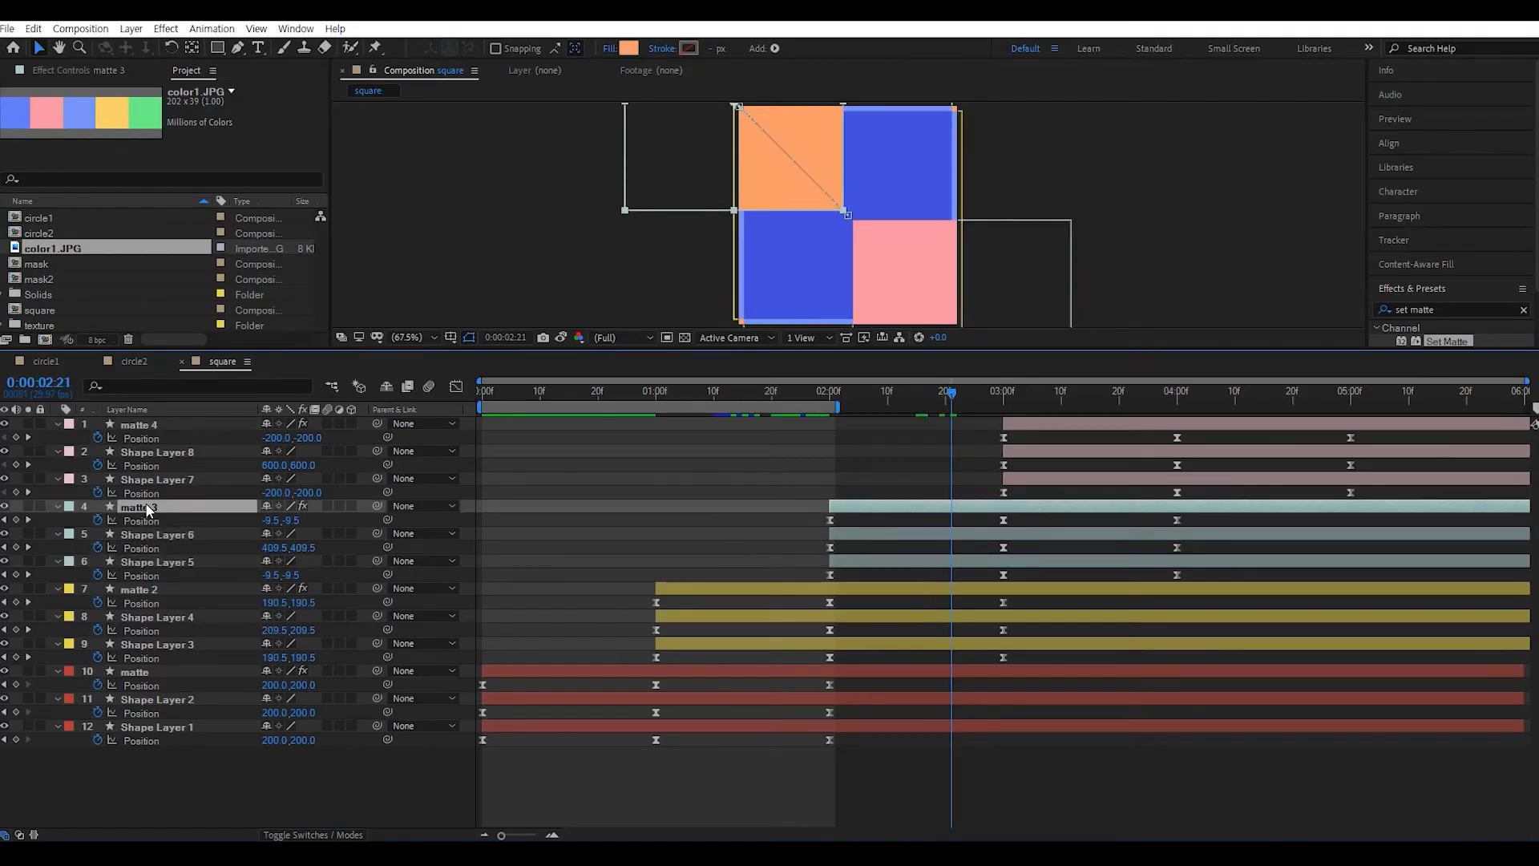
pyautogui.click(98, 69)
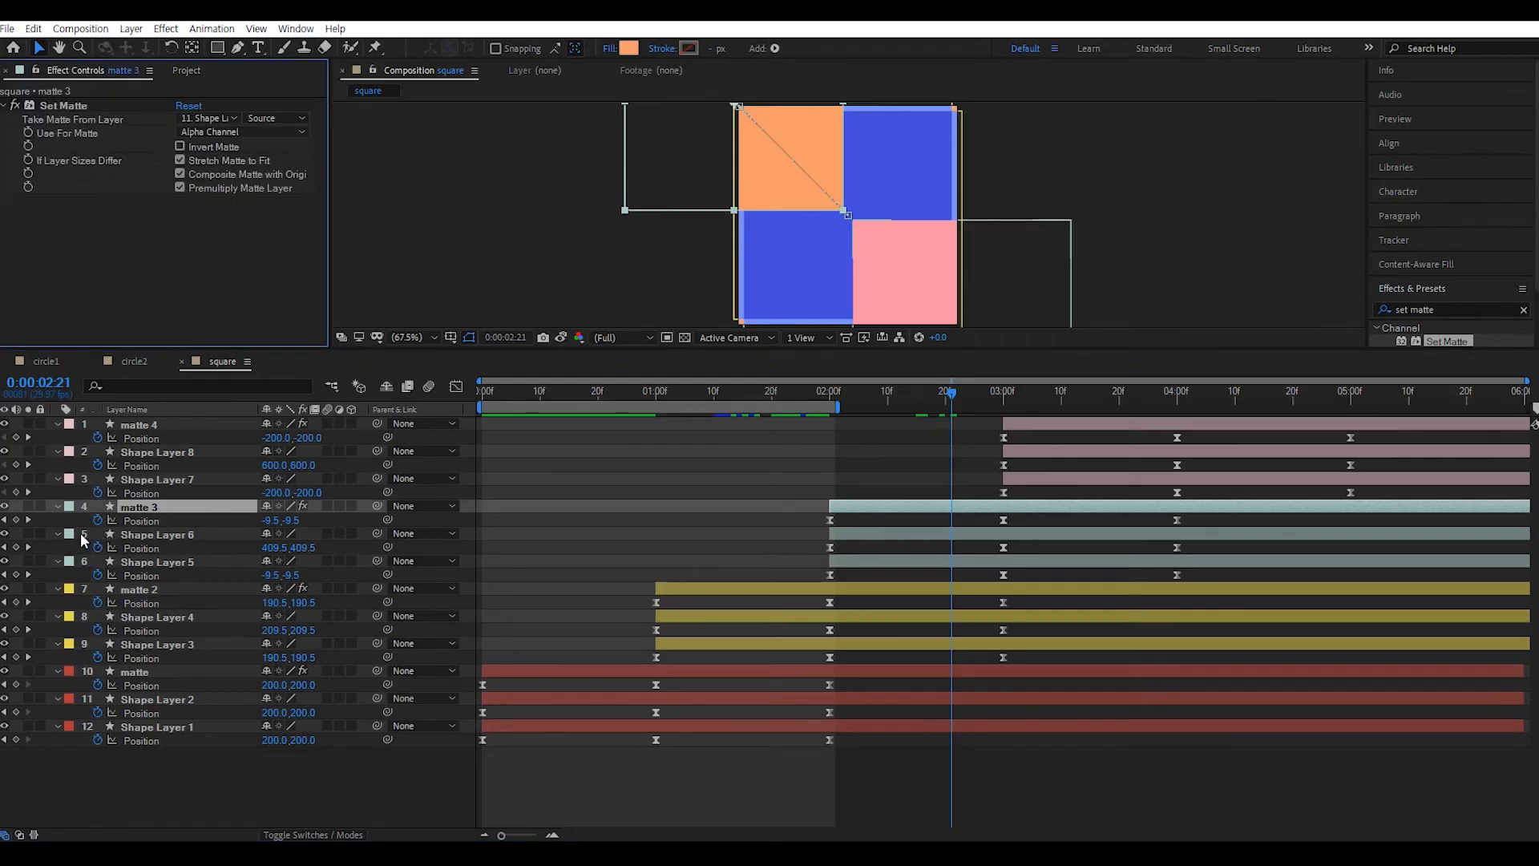
pyautogui.click(215, 116)
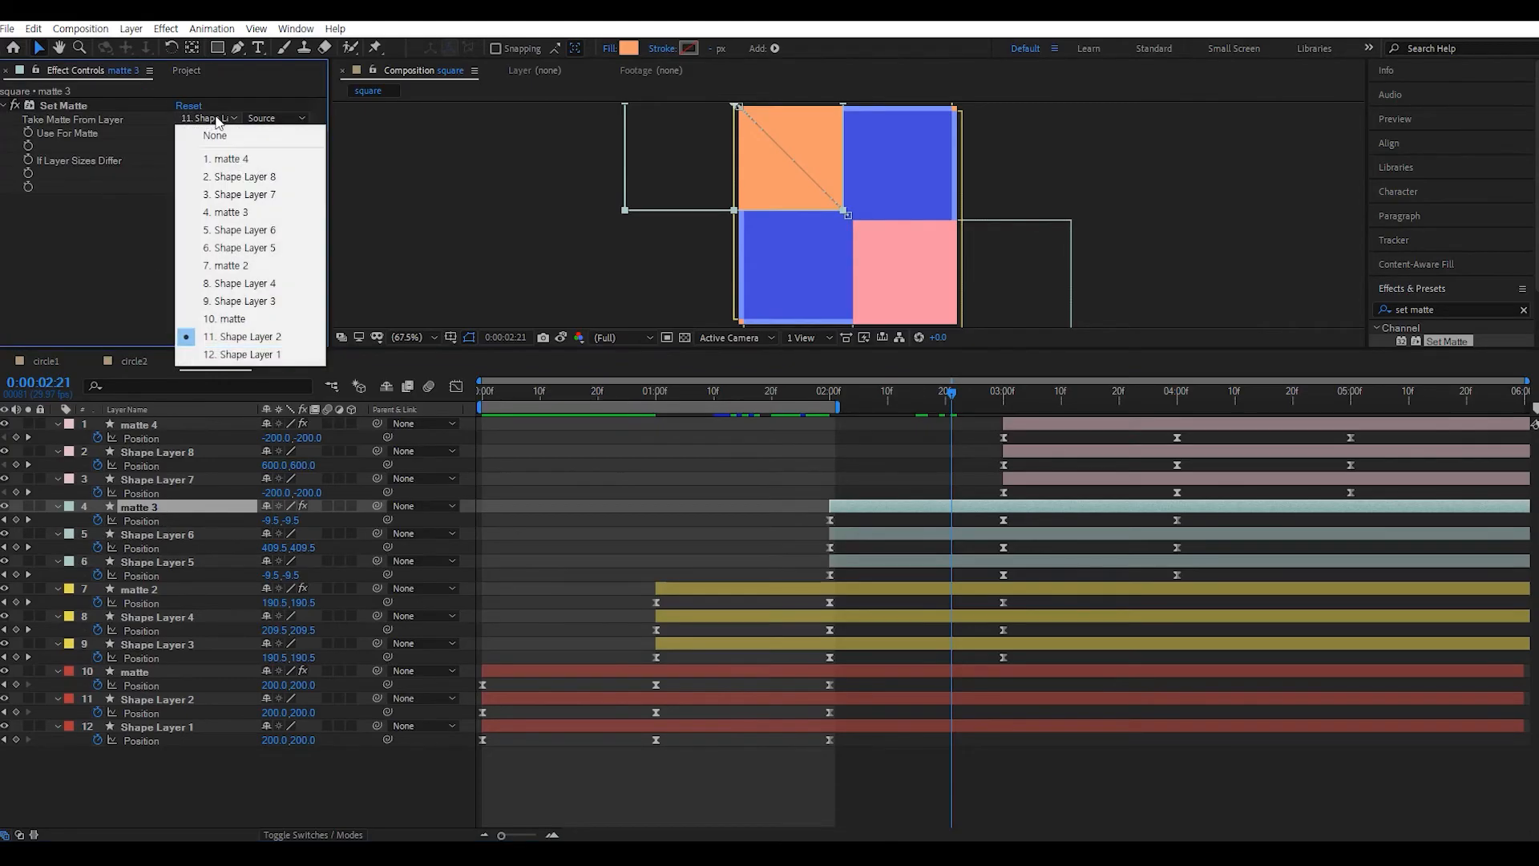
pyautogui.click(233, 229)
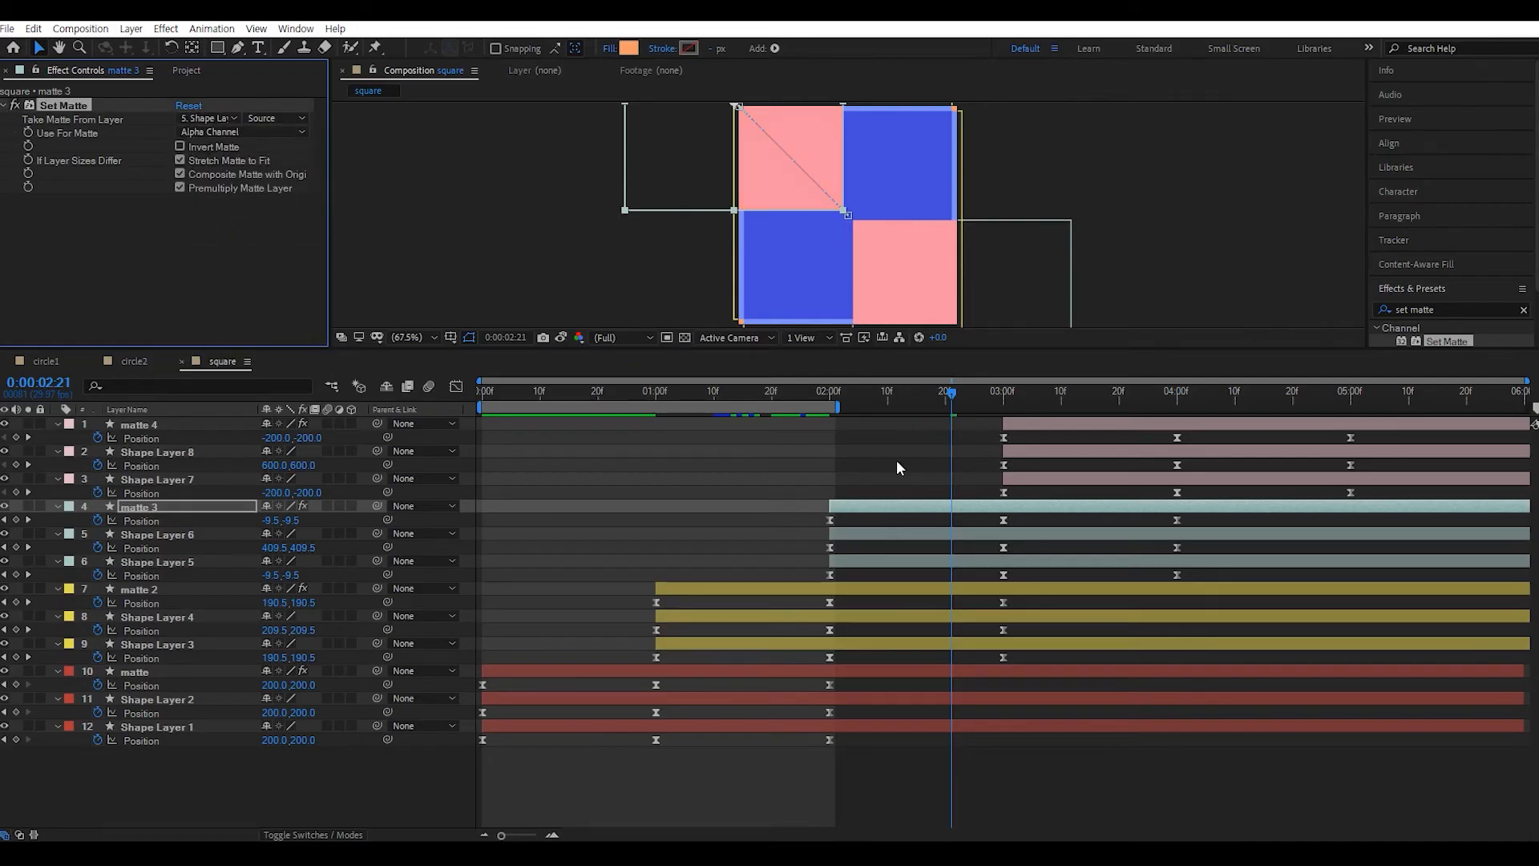
# - At 0:00:03:10, change the fill color of matte 3 to purple
pyautogui.moveTo(953, 393); pyautogui.dragTo(1066, 411)
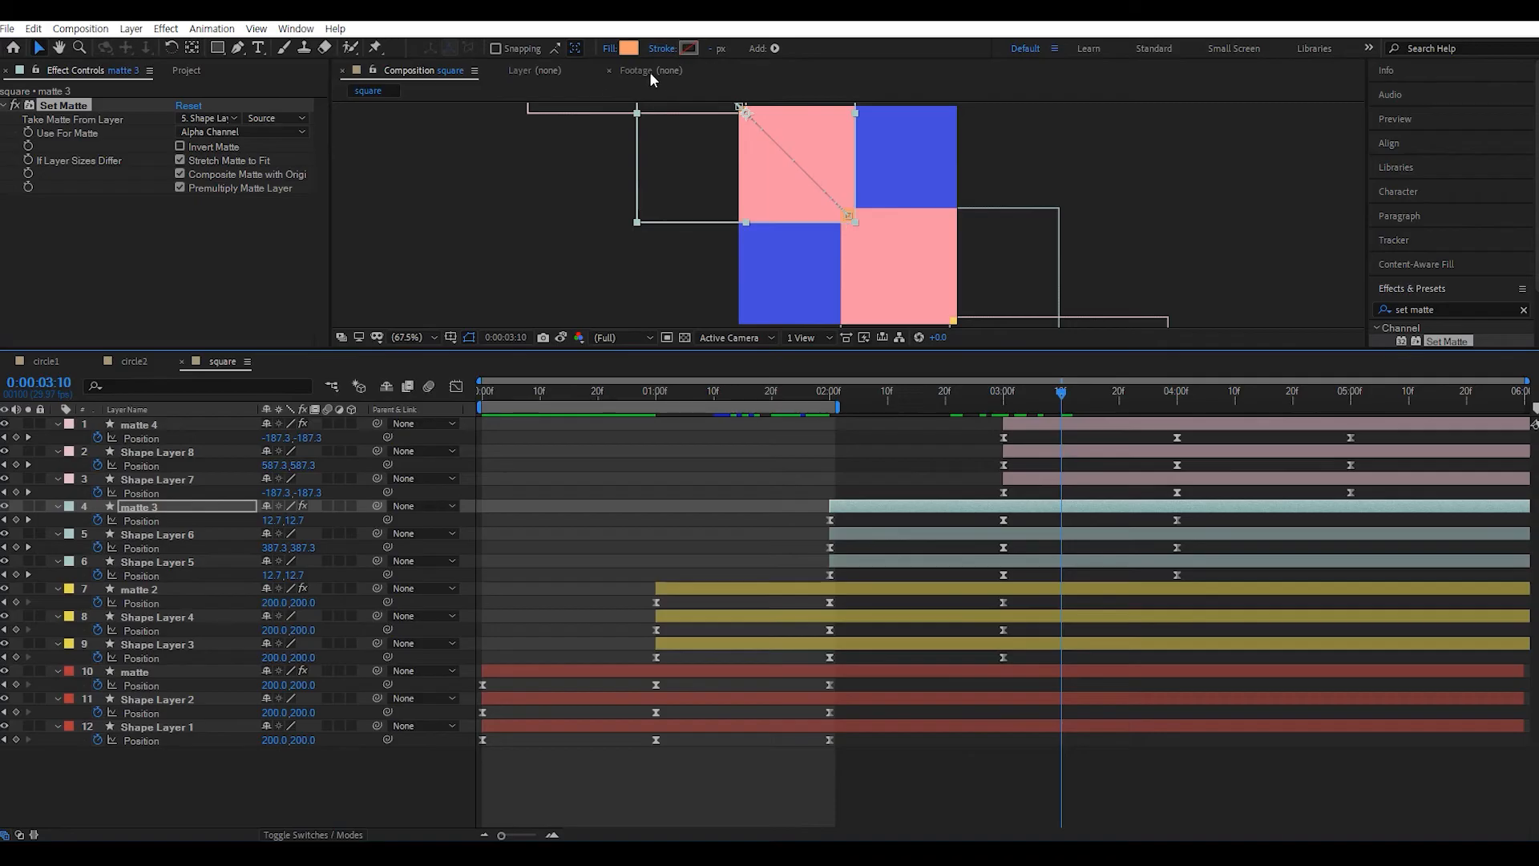
pyautogui.click(628, 49)
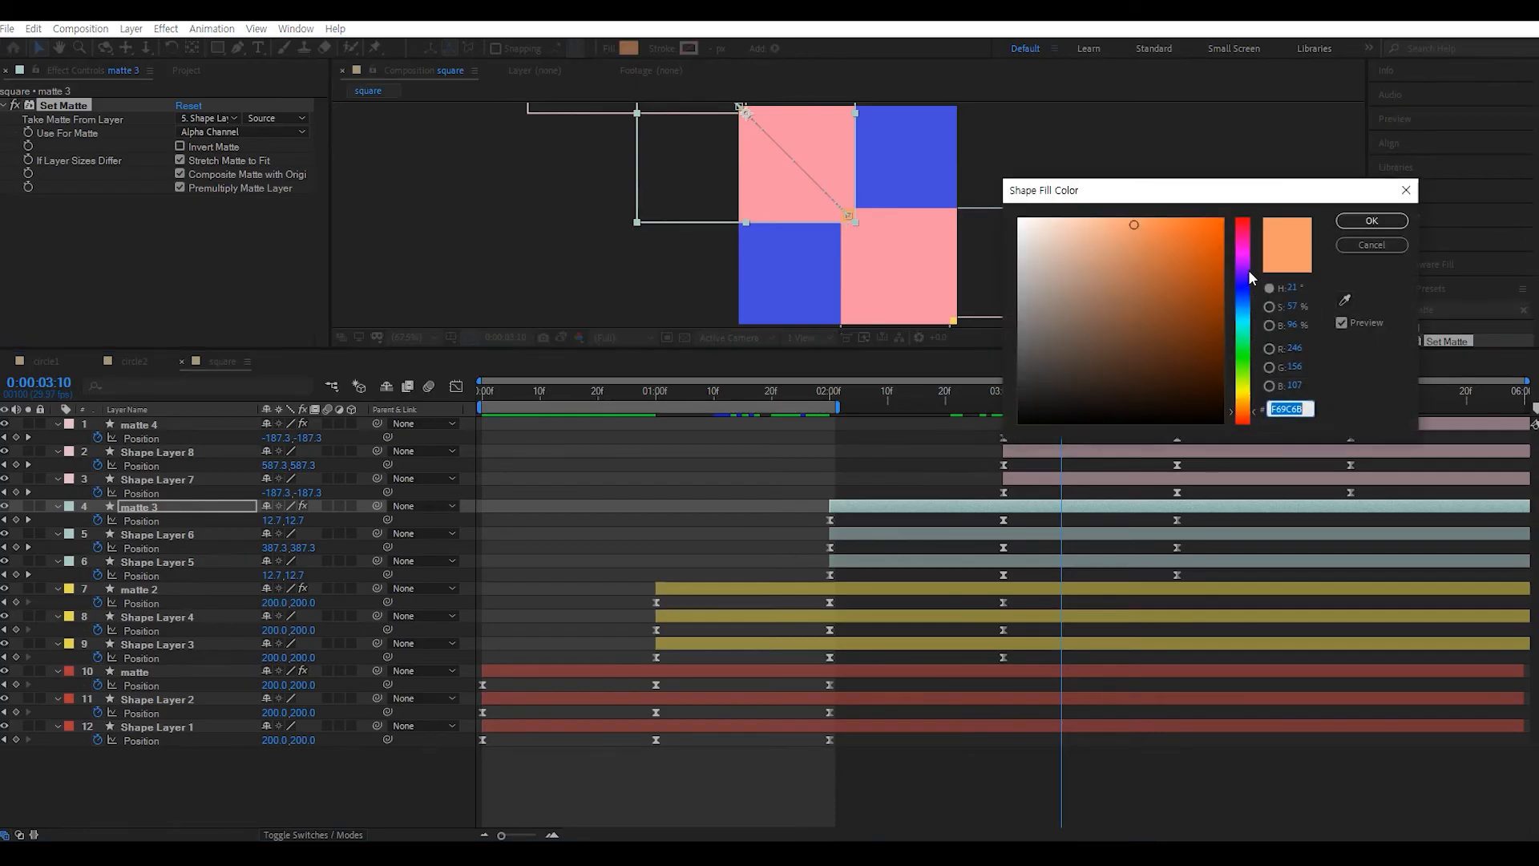
pyautogui.moveTo(1249, 272); pyautogui.dragTo(1247, 257)
pyautogui.moveTo(1147, 238); pyautogui.dragTo(1152, 246)
pyautogui.click(1365, 222)
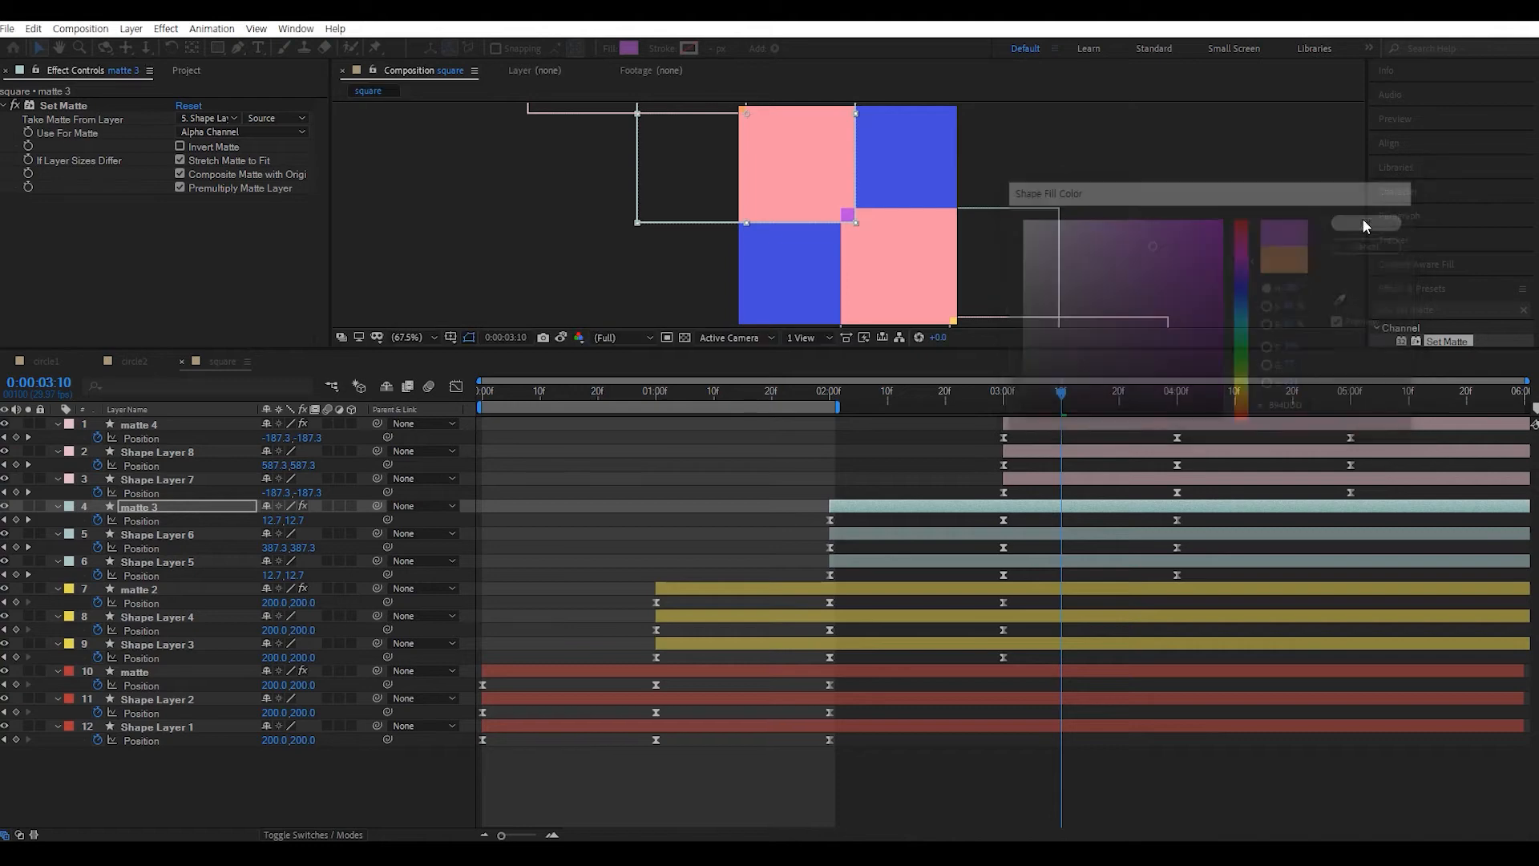
# - At 0:00:04:14, set the Set Matte effect on matte 4 to take its matte from Shape Layer 8
pyautogui.moveTo(1016, 392); pyautogui.dragTo(1263, 420)
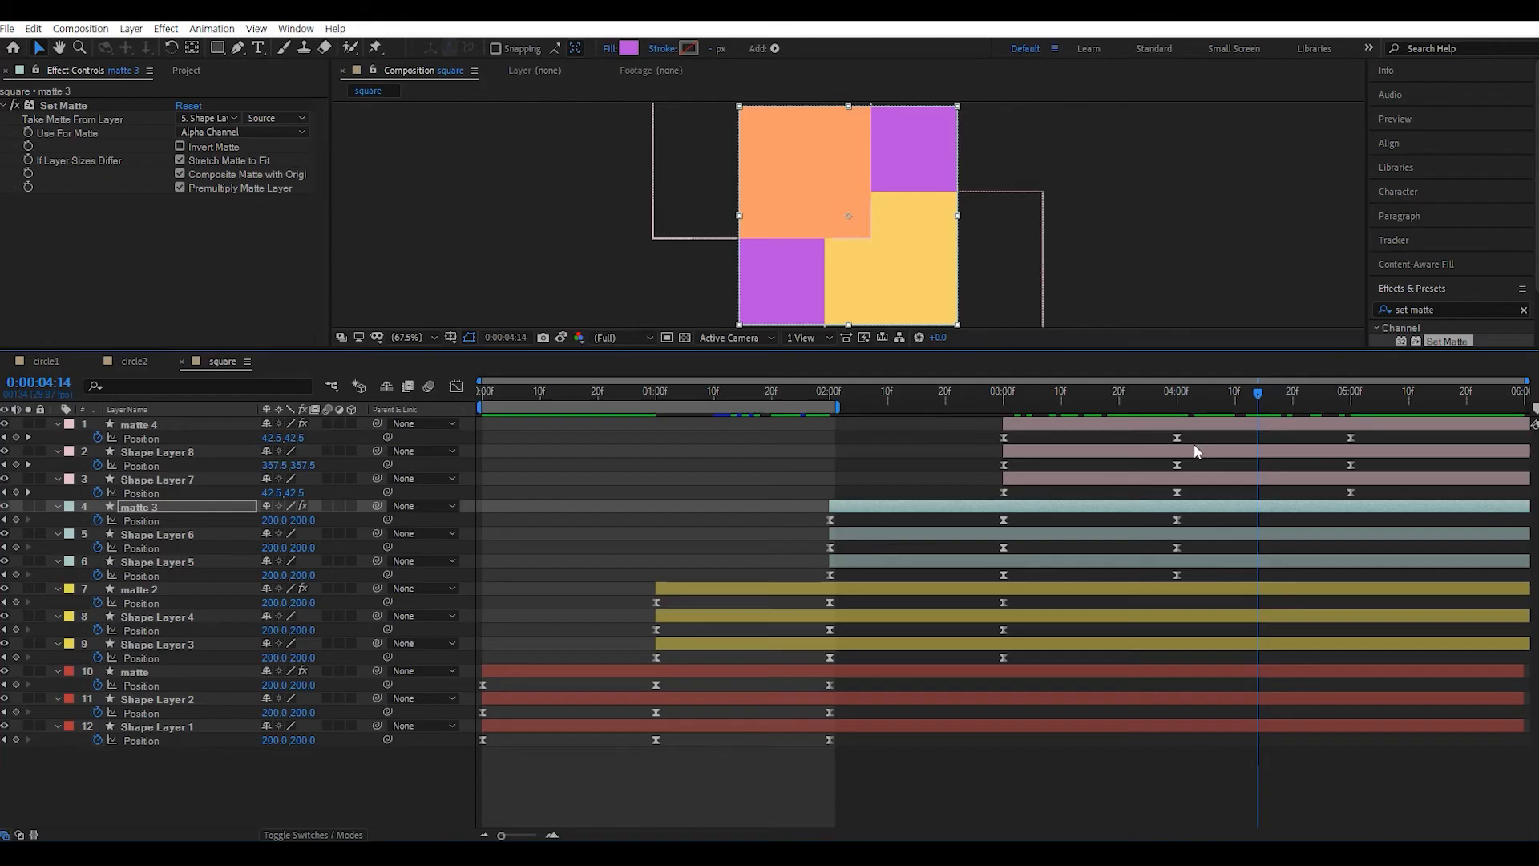
pyautogui.click(1047, 423)
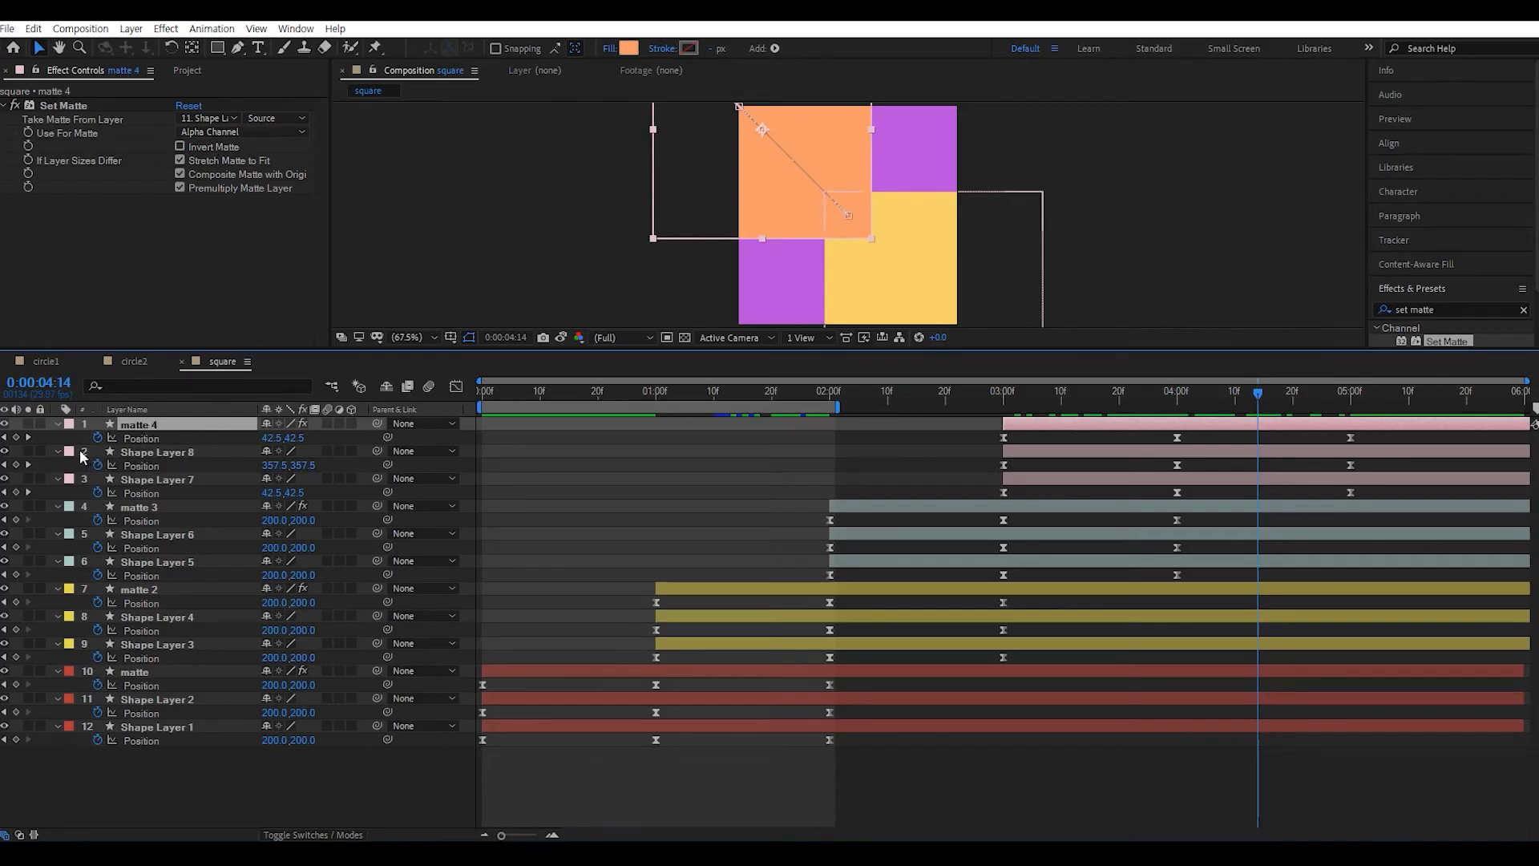
pyautogui.click(228, 118)
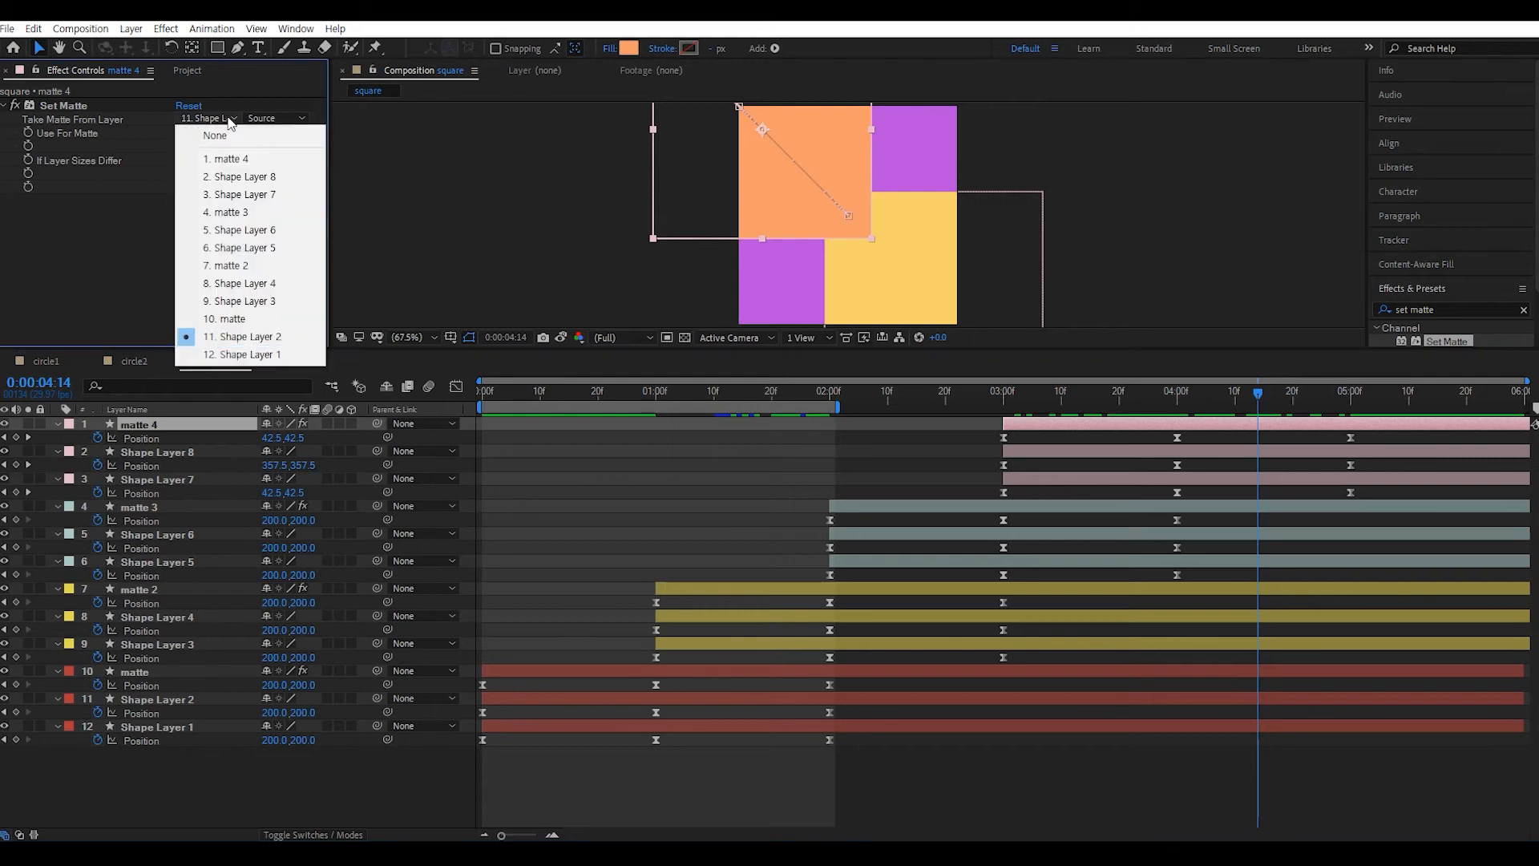
pyautogui.click(237, 171)
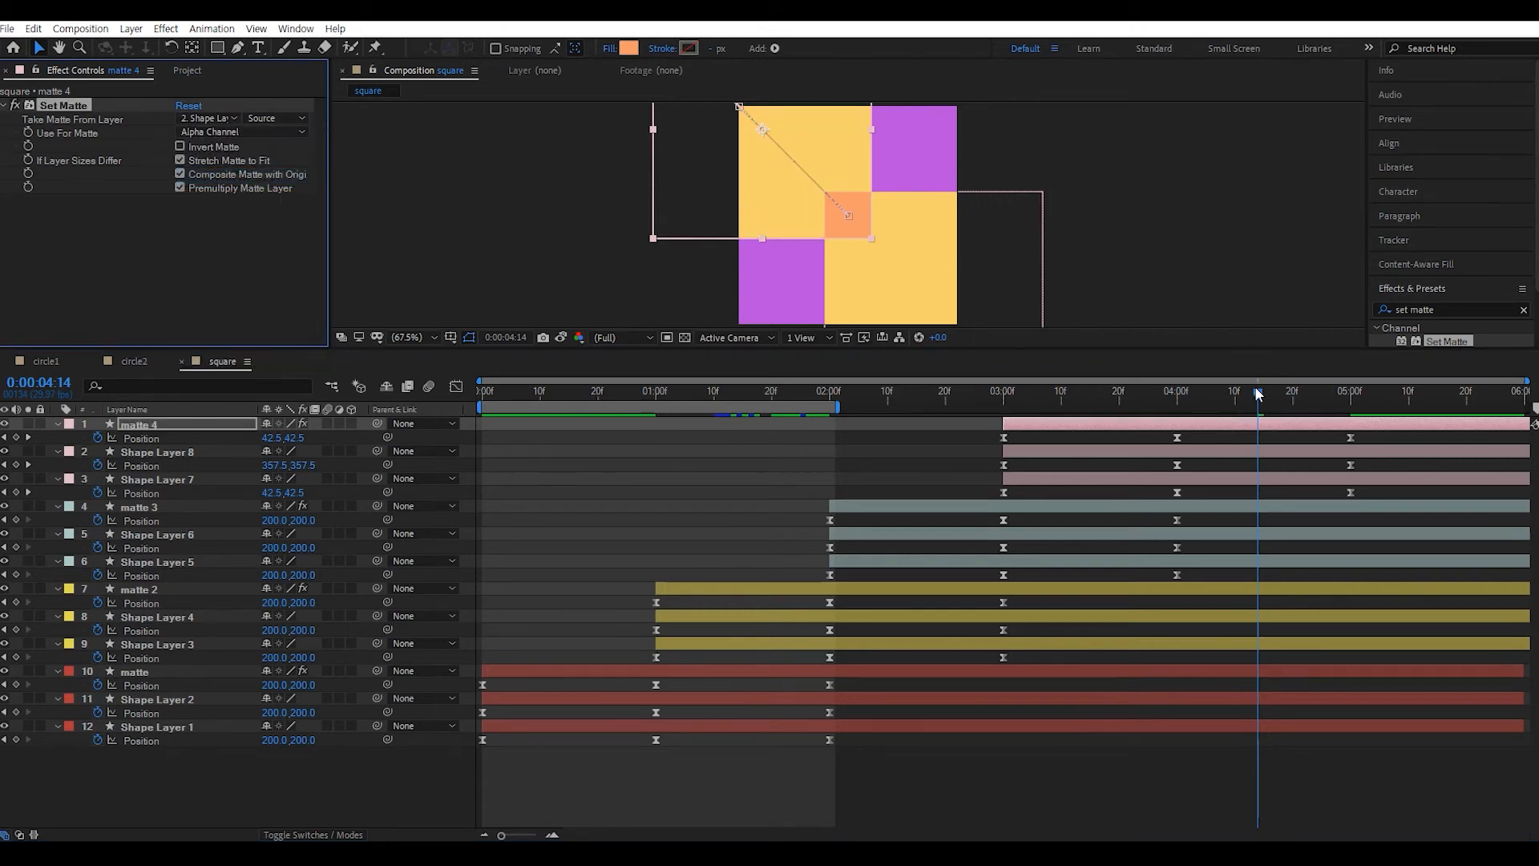
# - Extend the work area to the end of the timeline and preview the full square animation
pyautogui.press('space')
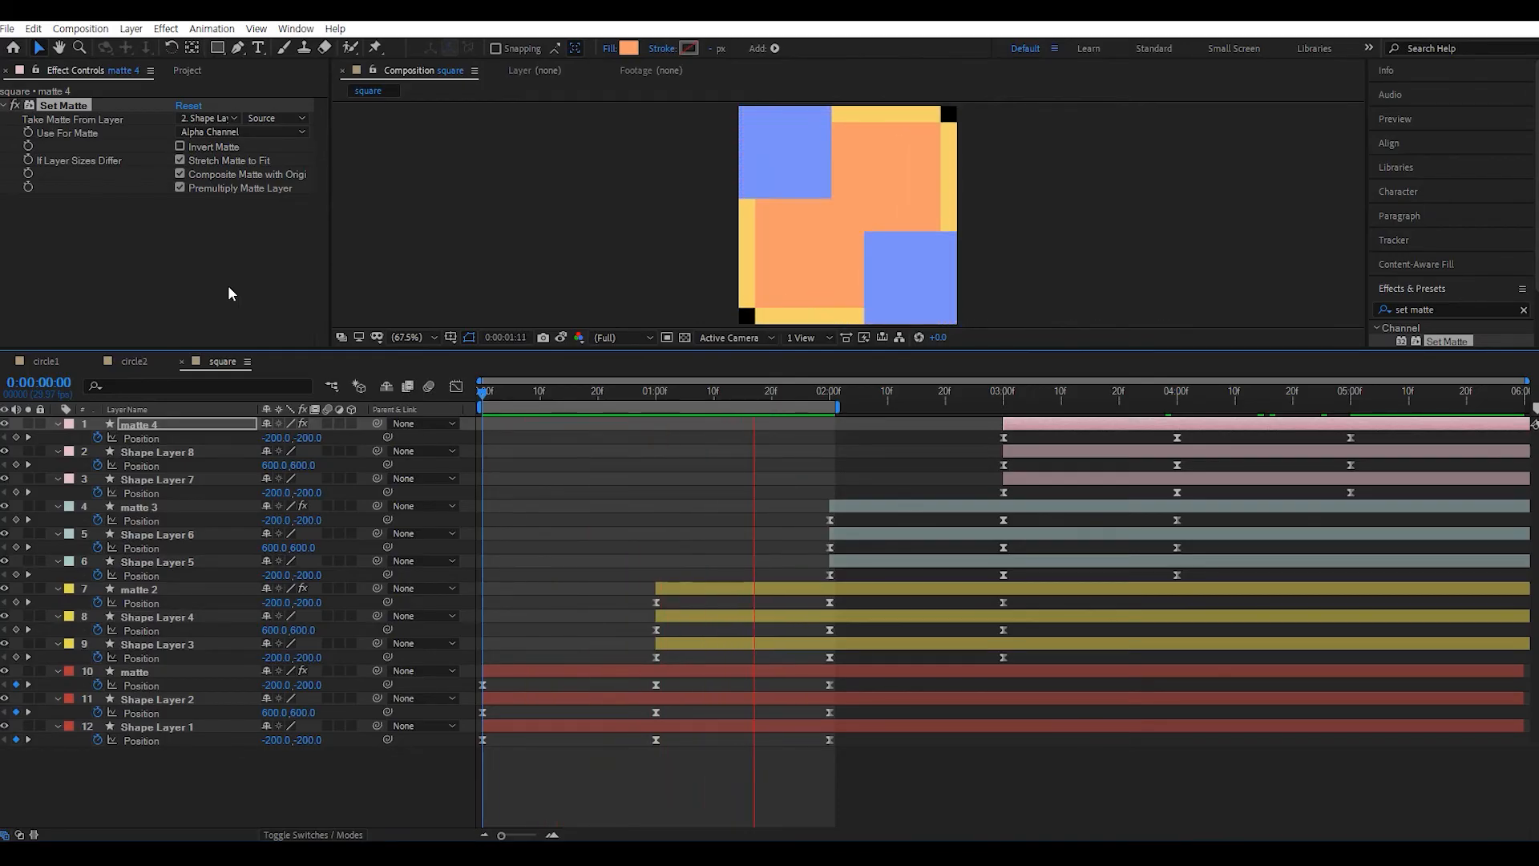
pyautogui.press('space')
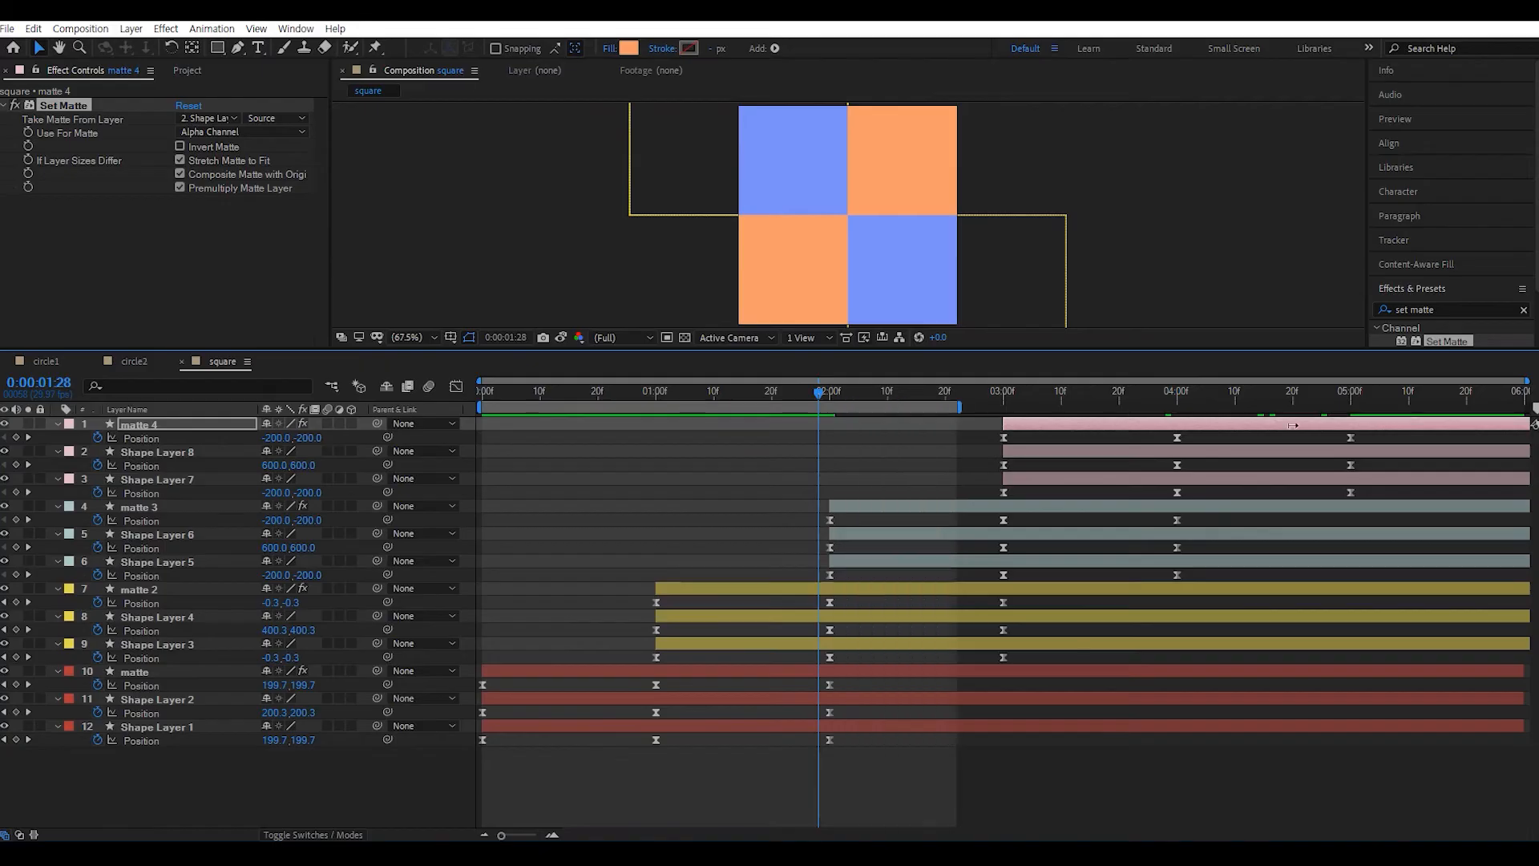
pyautogui.moveTo(1292, 425); pyautogui.dragTo(1531, 425)
pyautogui.press('space')
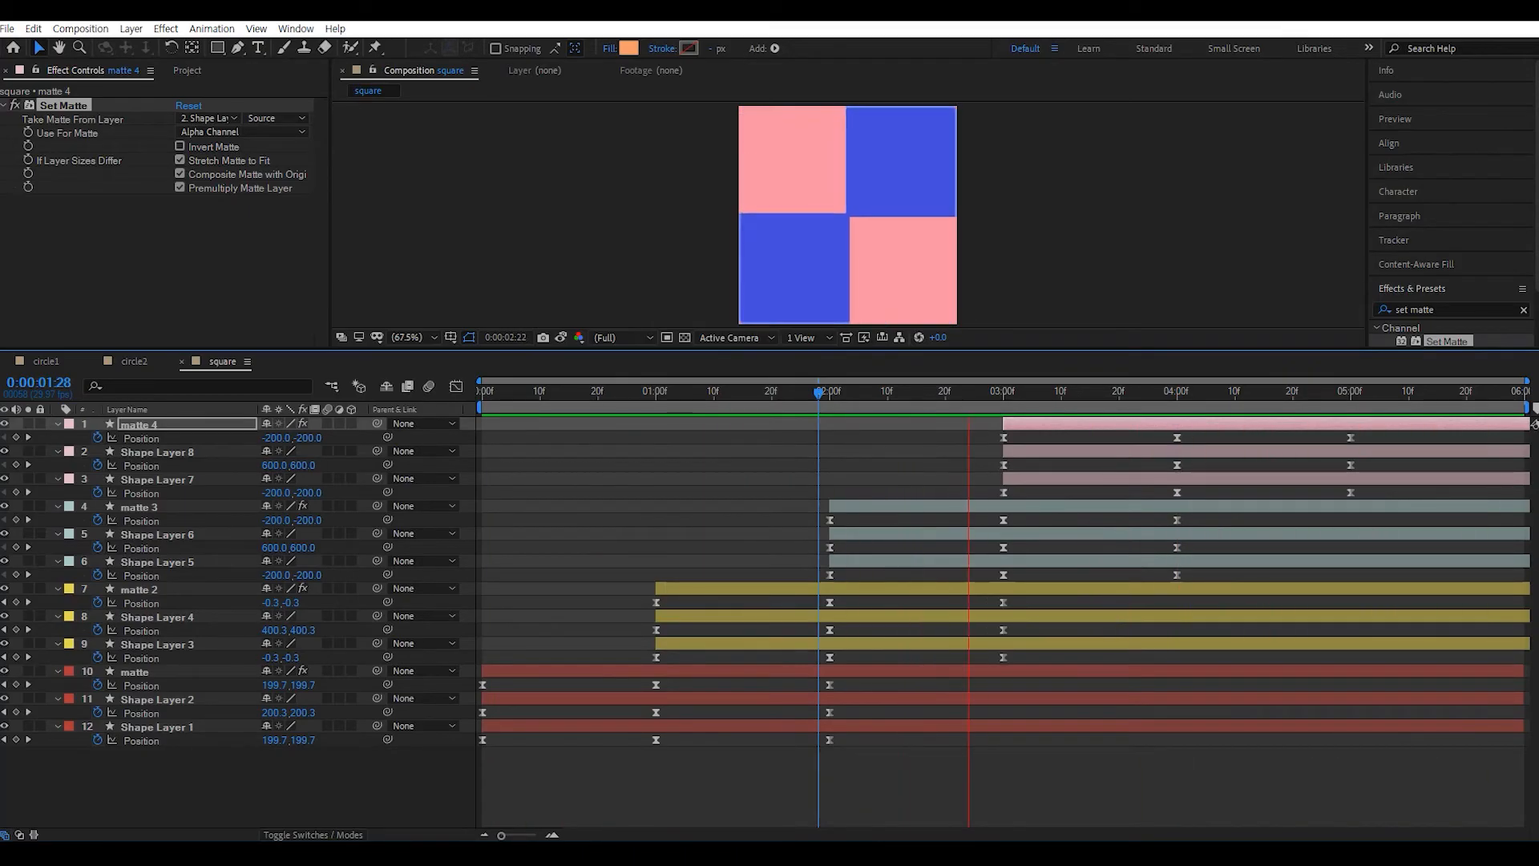
pyautogui.press('space')
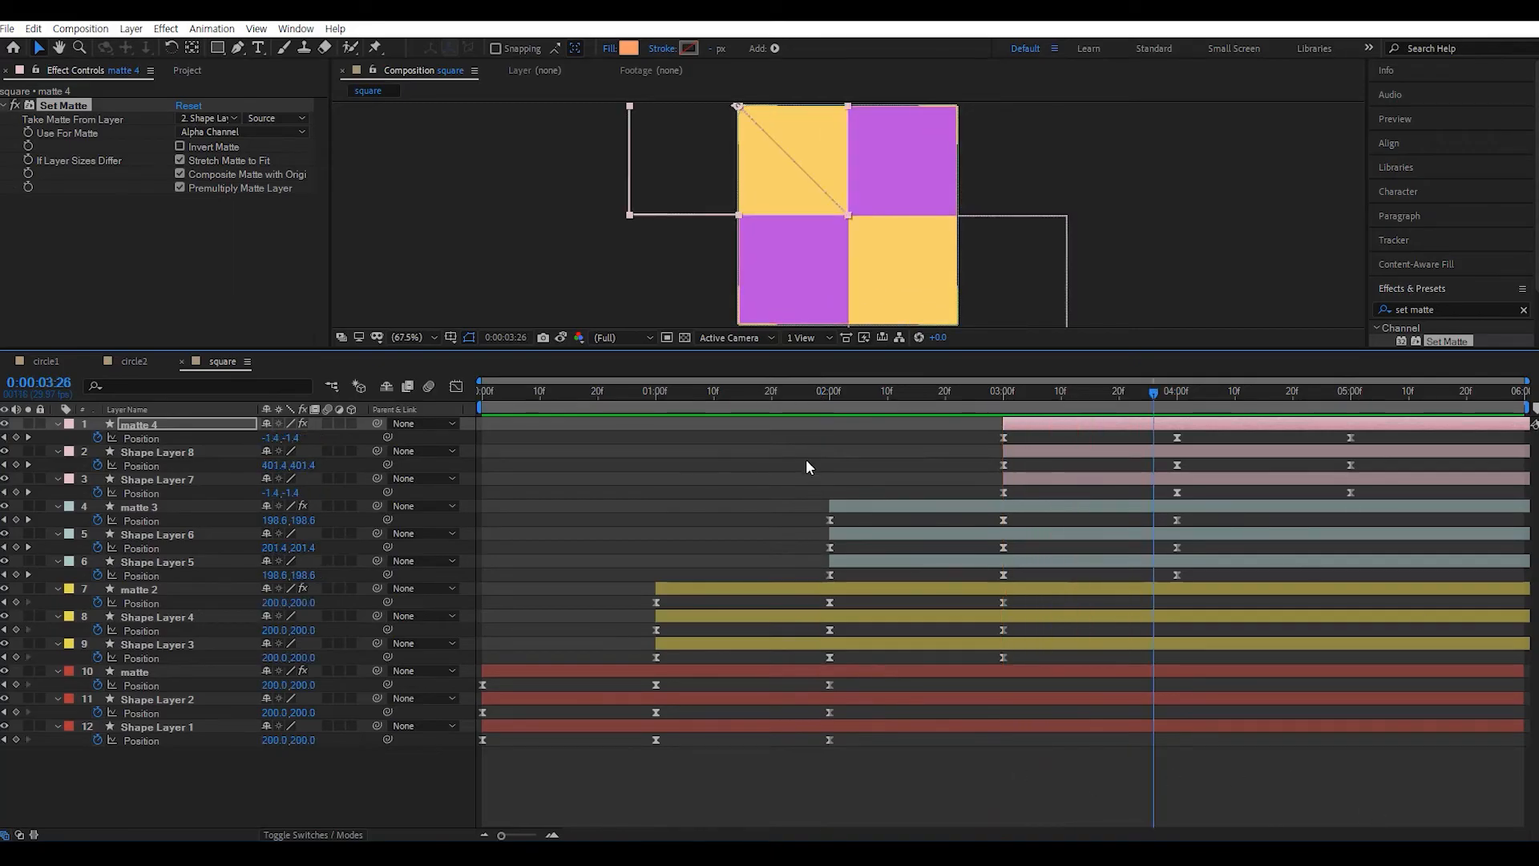
# - Shift all twelve layers two seconds earlier so the matte 3 set starts at 0:00 and the matte 4 set at 1:00
pyautogui.moveTo(634, 397); pyautogui.dragTo(575, 398)
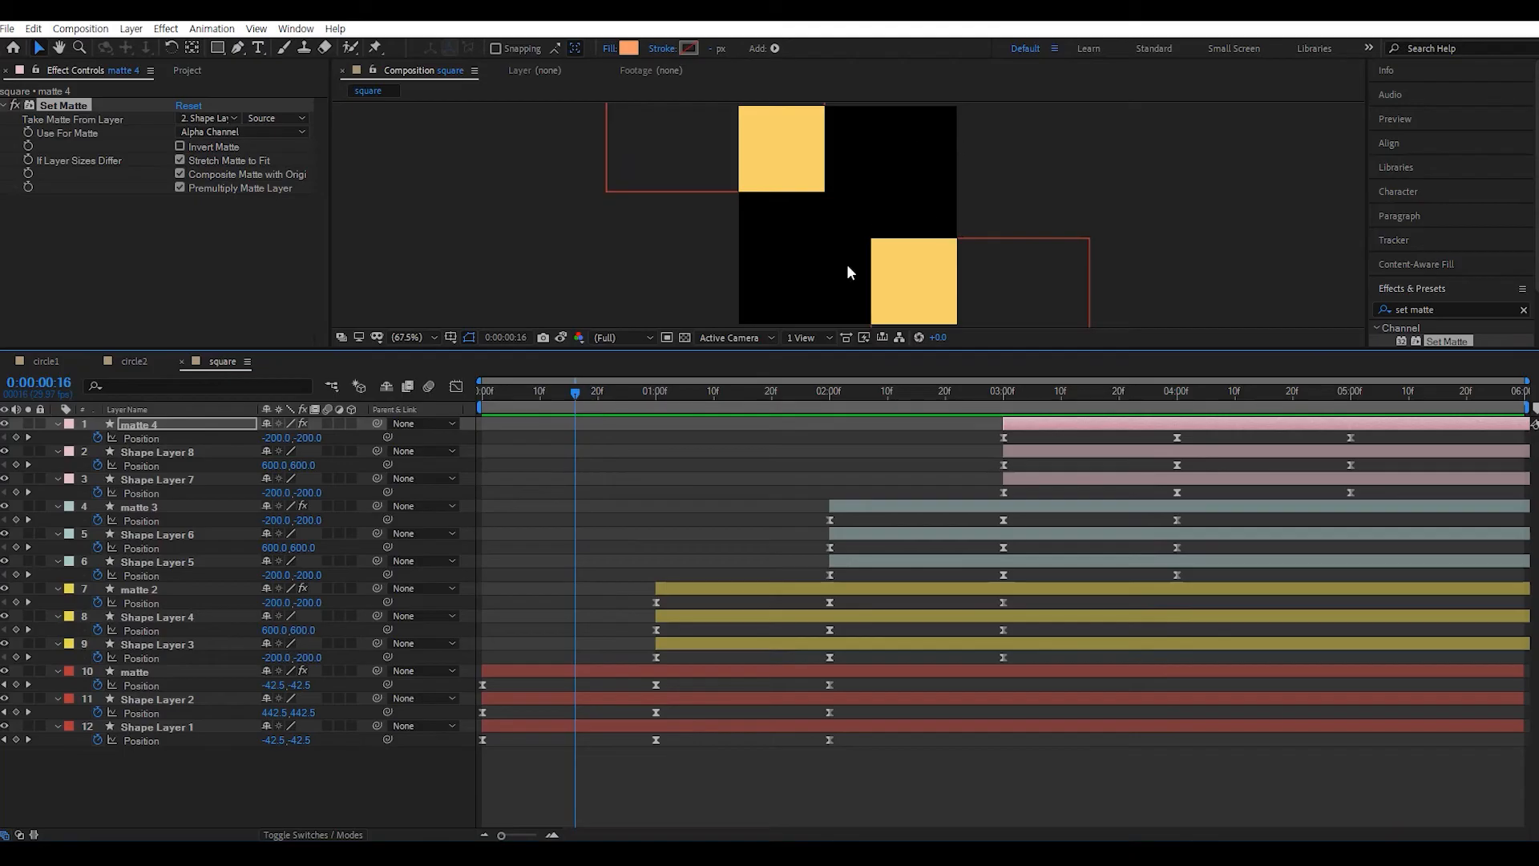
pyautogui.moveTo(688, 388); pyautogui.dragTo(831, 401)
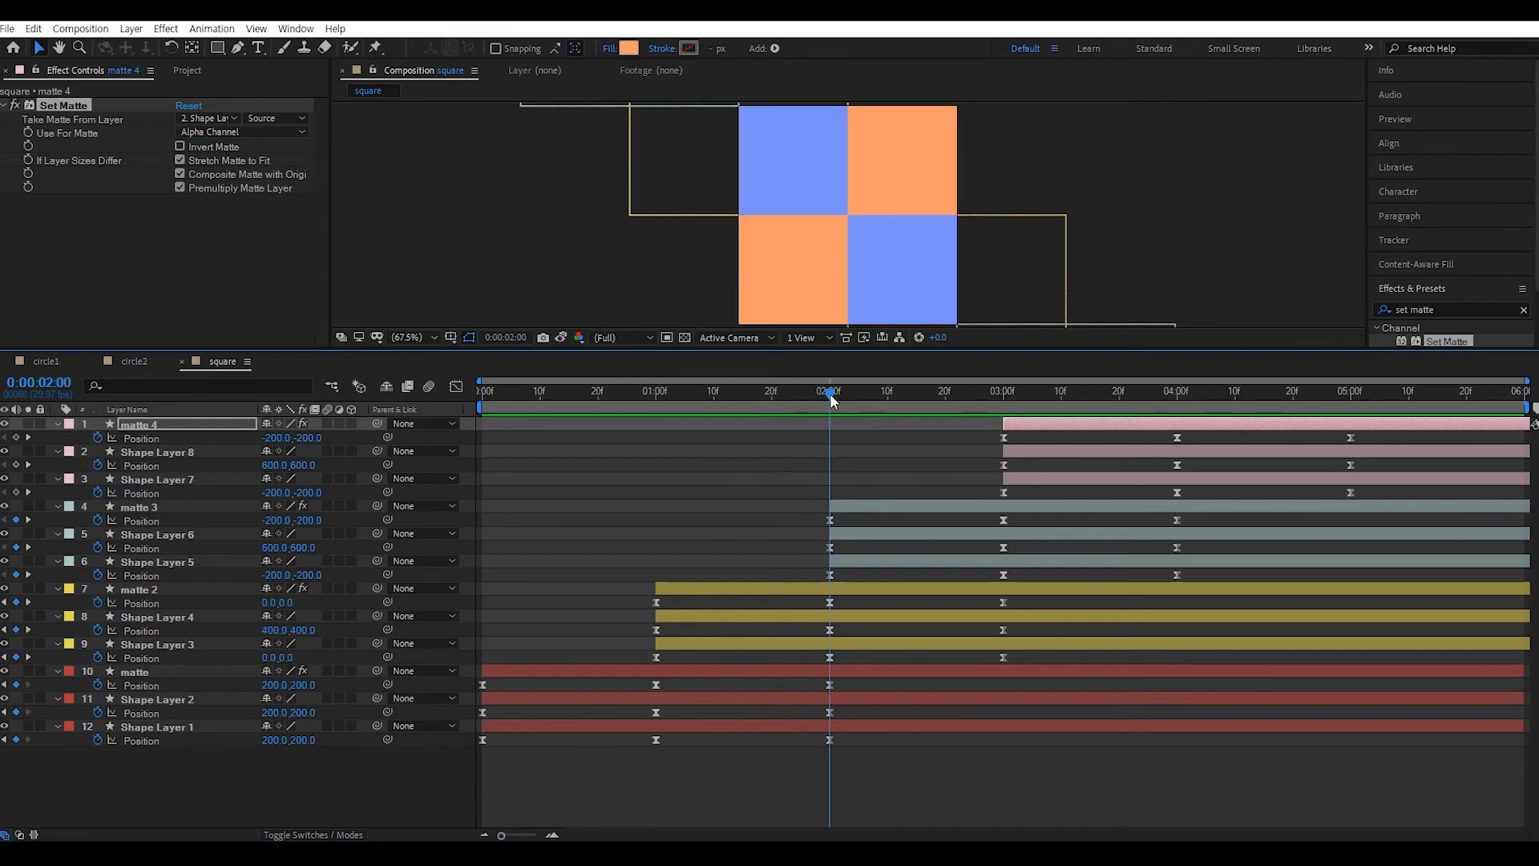
pyautogui.moveTo(831, 401); pyautogui.dragTo(743, 394)
pyautogui.moveTo(253, 782); pyautogui.dragTo(118, 401)
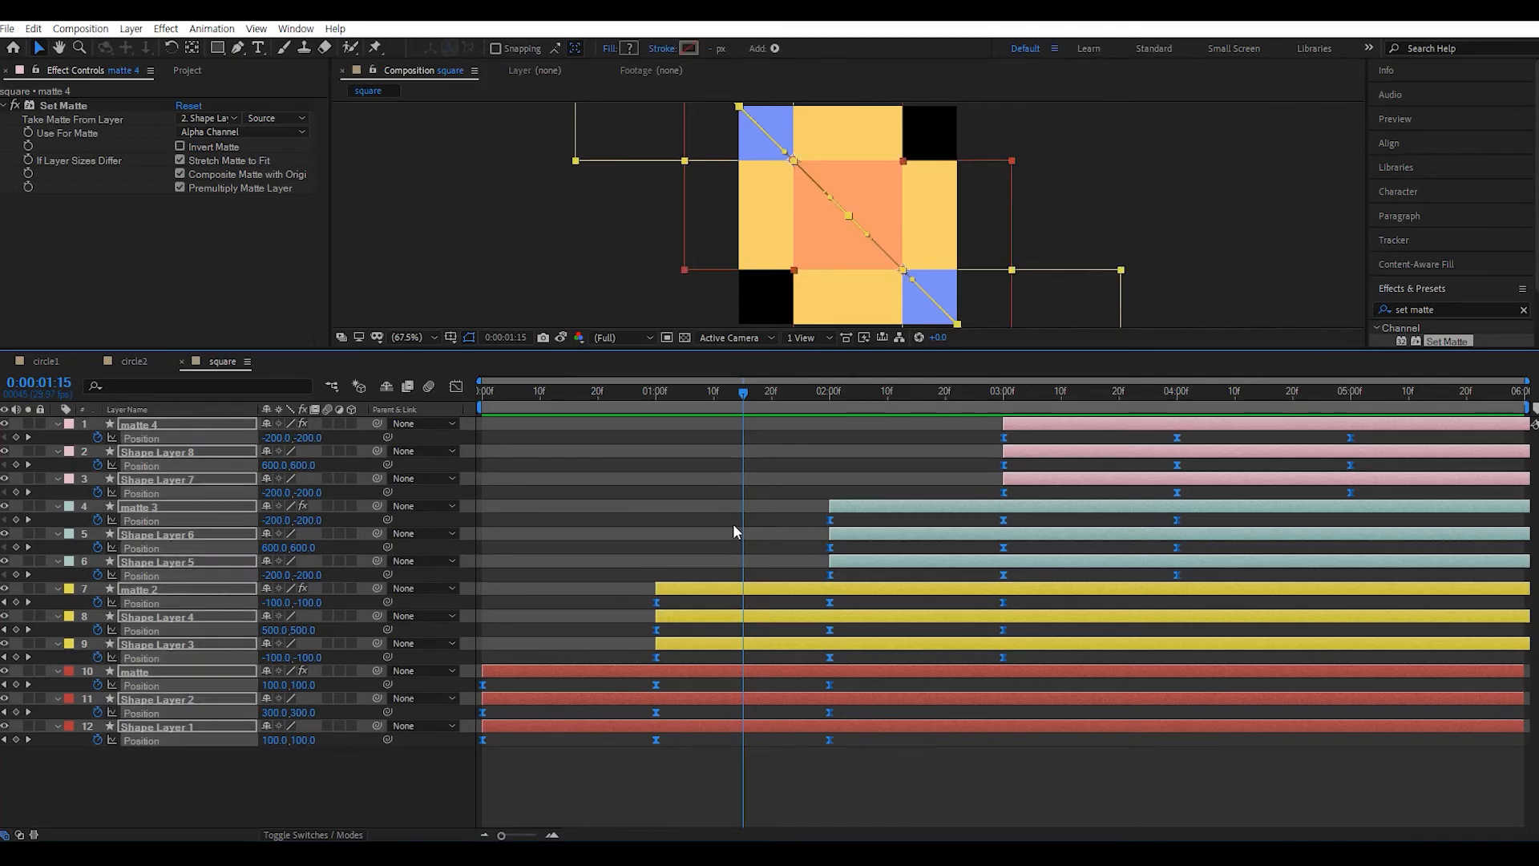
pyautogui.moveTo(935, 565); pyautogui.dragTo(593, 529)
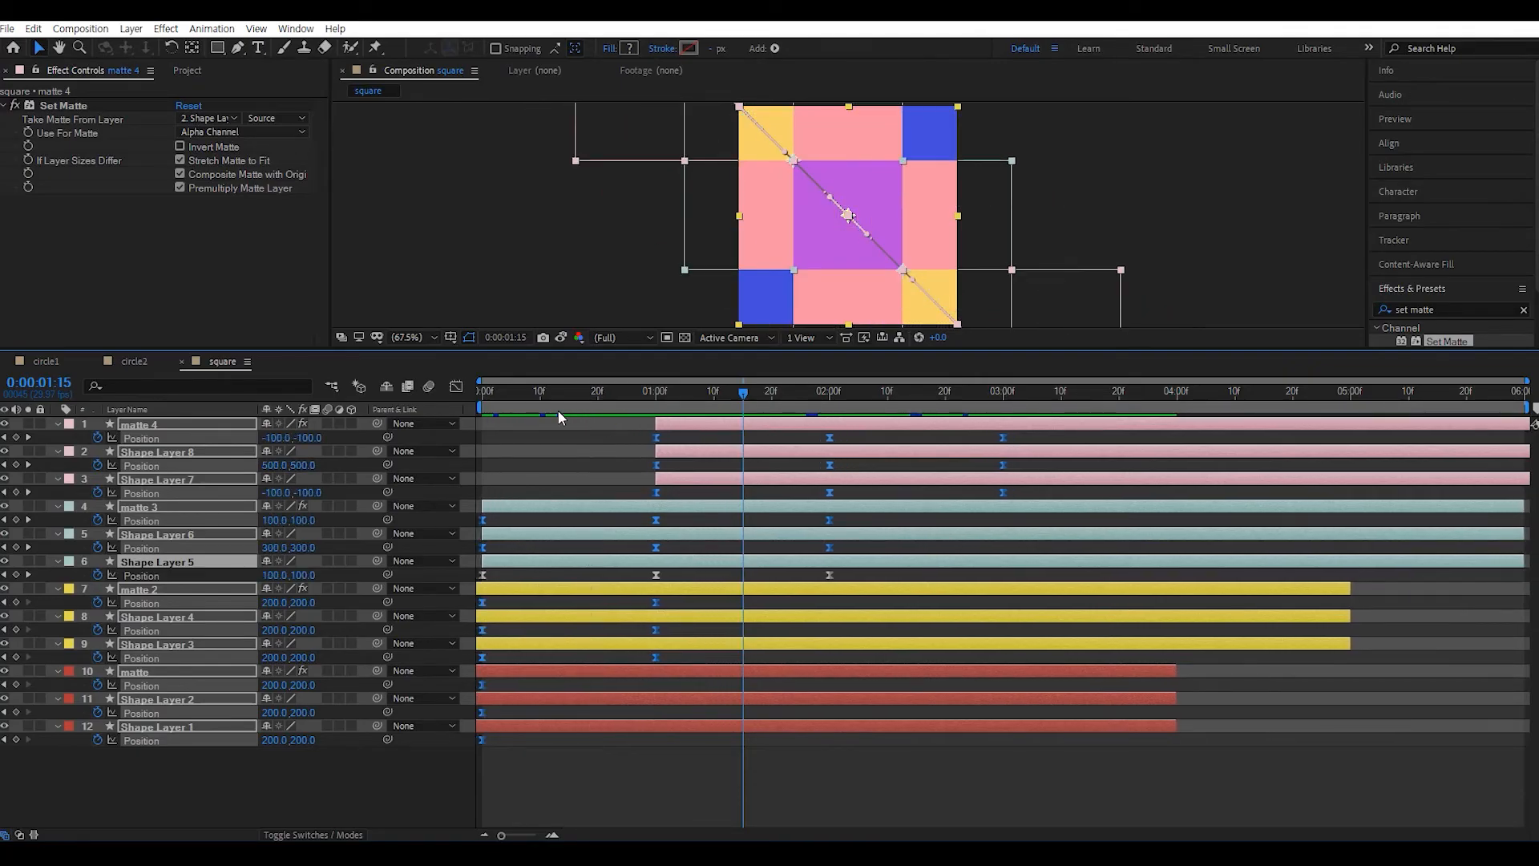
pyautogui.moveTo(499, 392); pyautogui.dragTo(1007, 414)
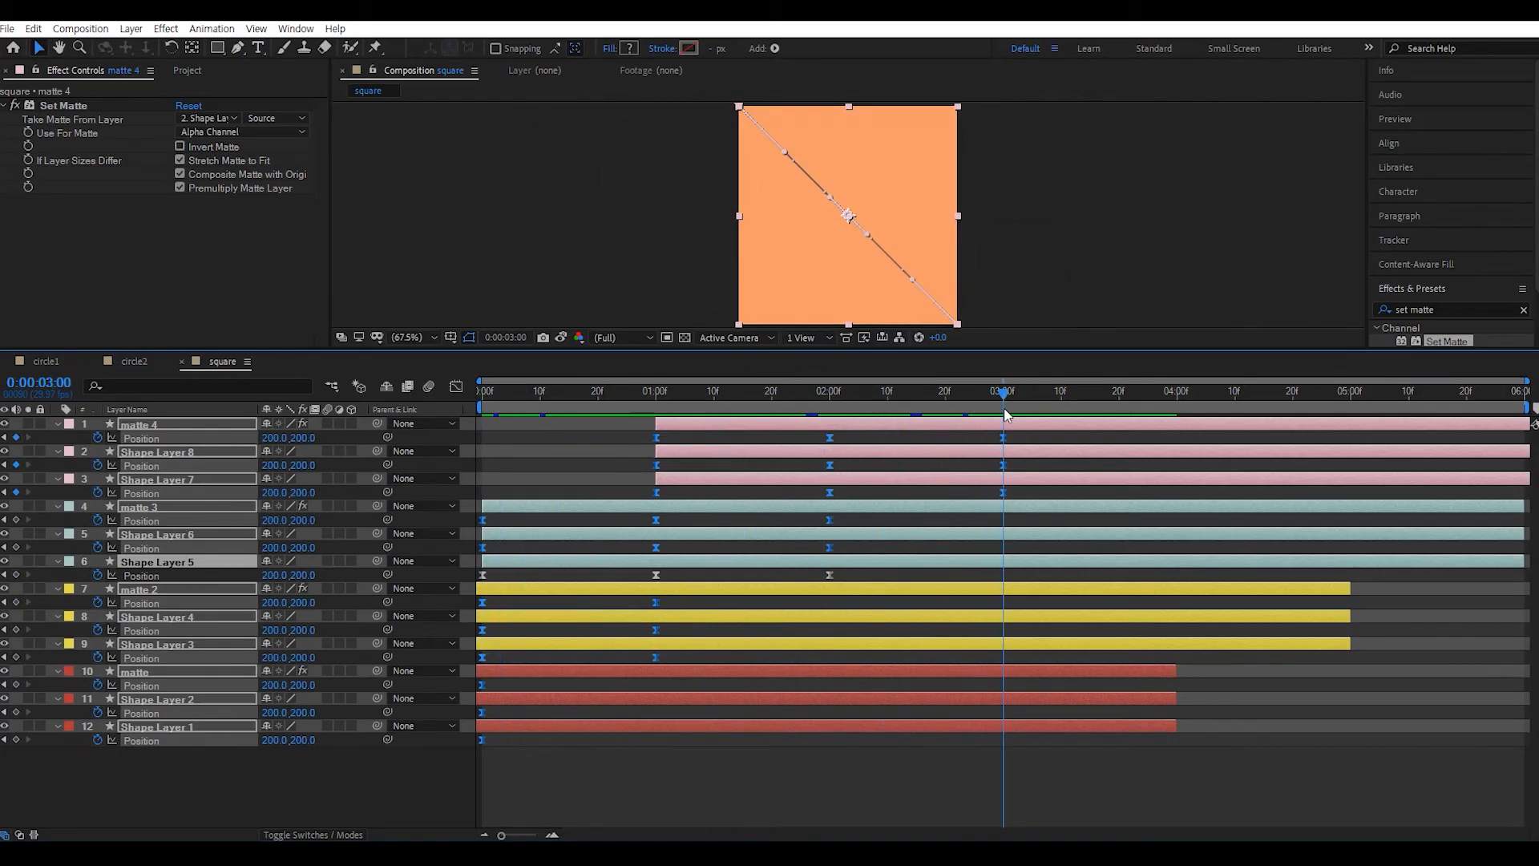
pyautogui.click(1226, 783)
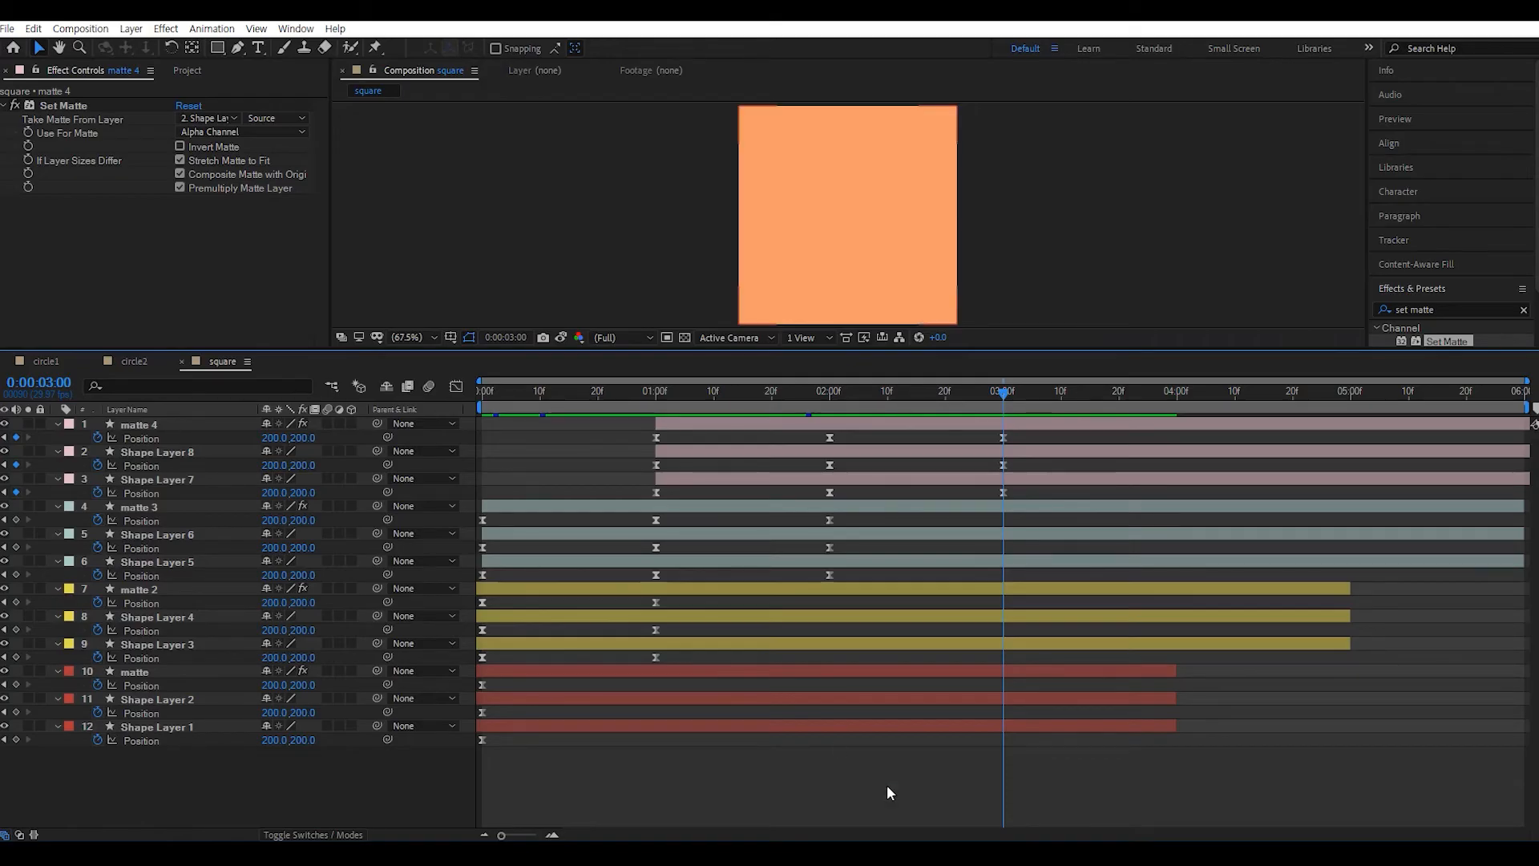
# - Duplicate matte 2, Shape Layer 4 and Shape Layer 3, and move the copies to the top of the layer stack
pyautogui.click(518, 642)
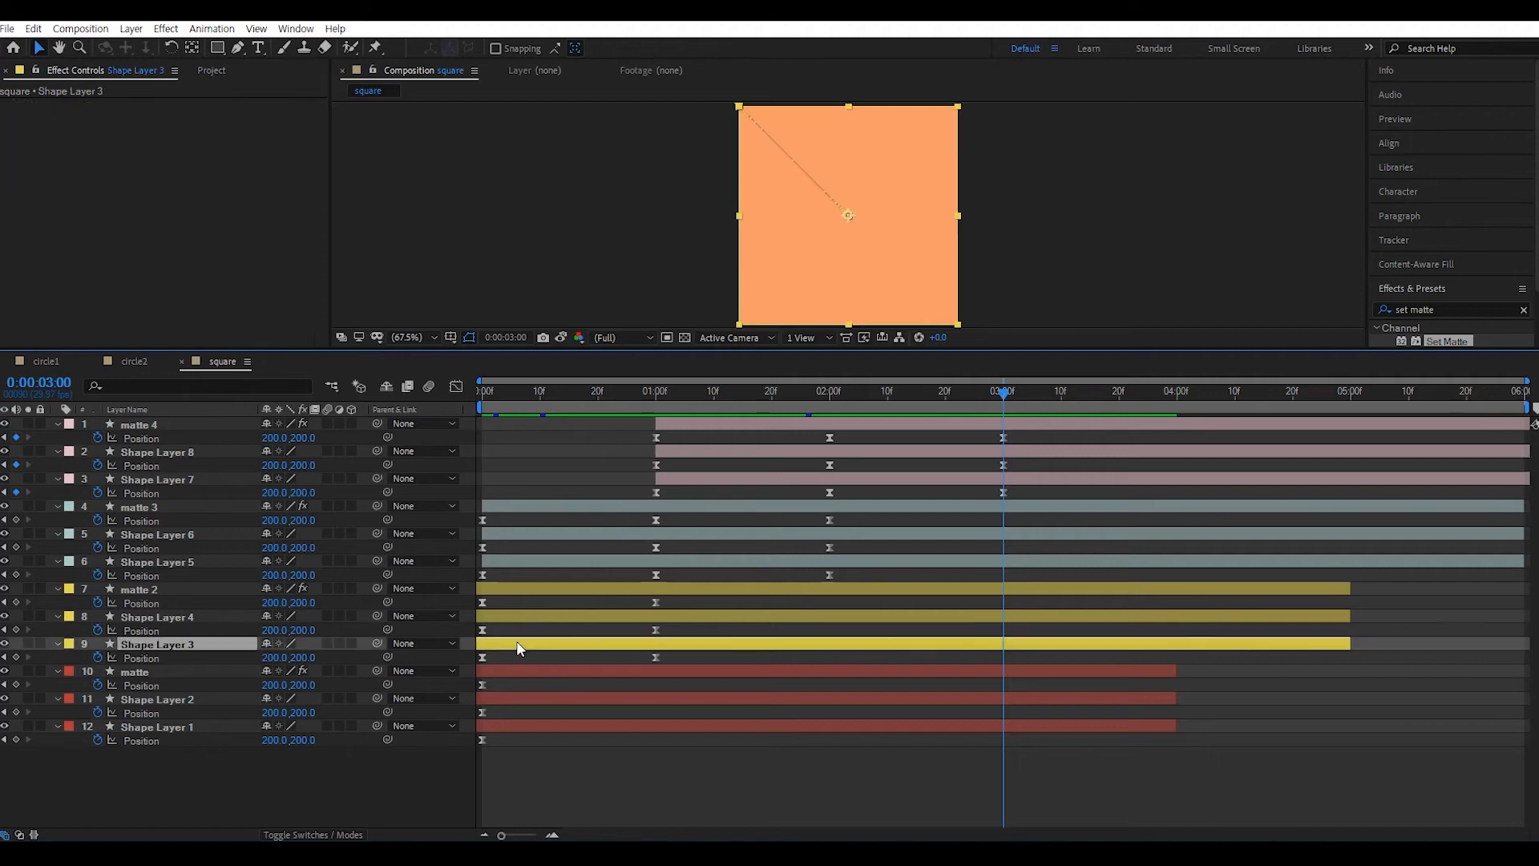
pyautogui.keyDown('shift'); pyautogui.click(144, 591); pyautogui.keyUp('shift')
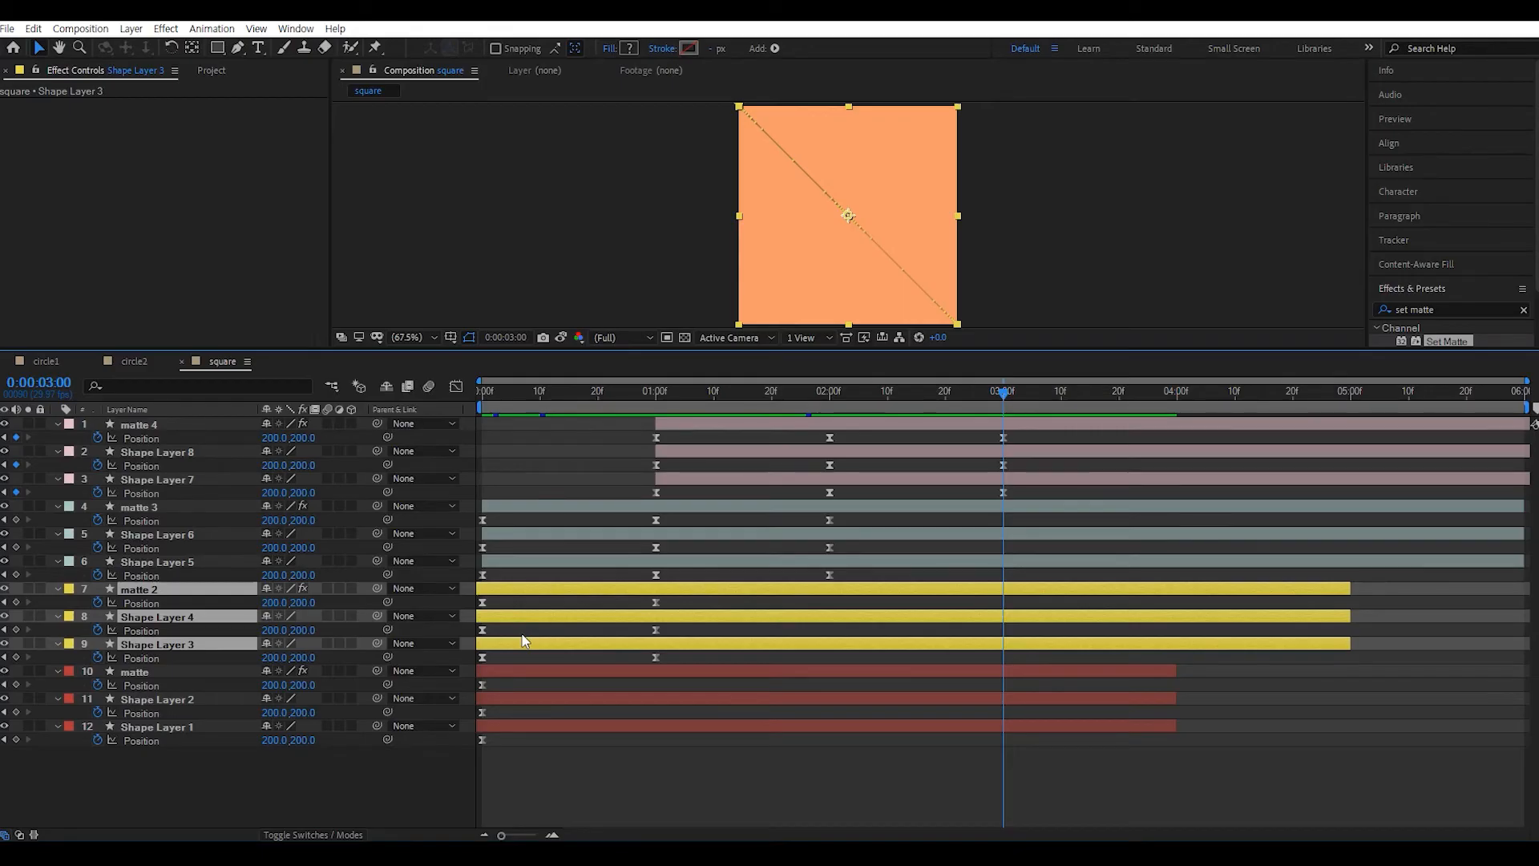
pyautogui.hotkey('ctrl', 'd')
pyautogui.moveTo(167, 676); pyautogui.dragTo(192, 424)
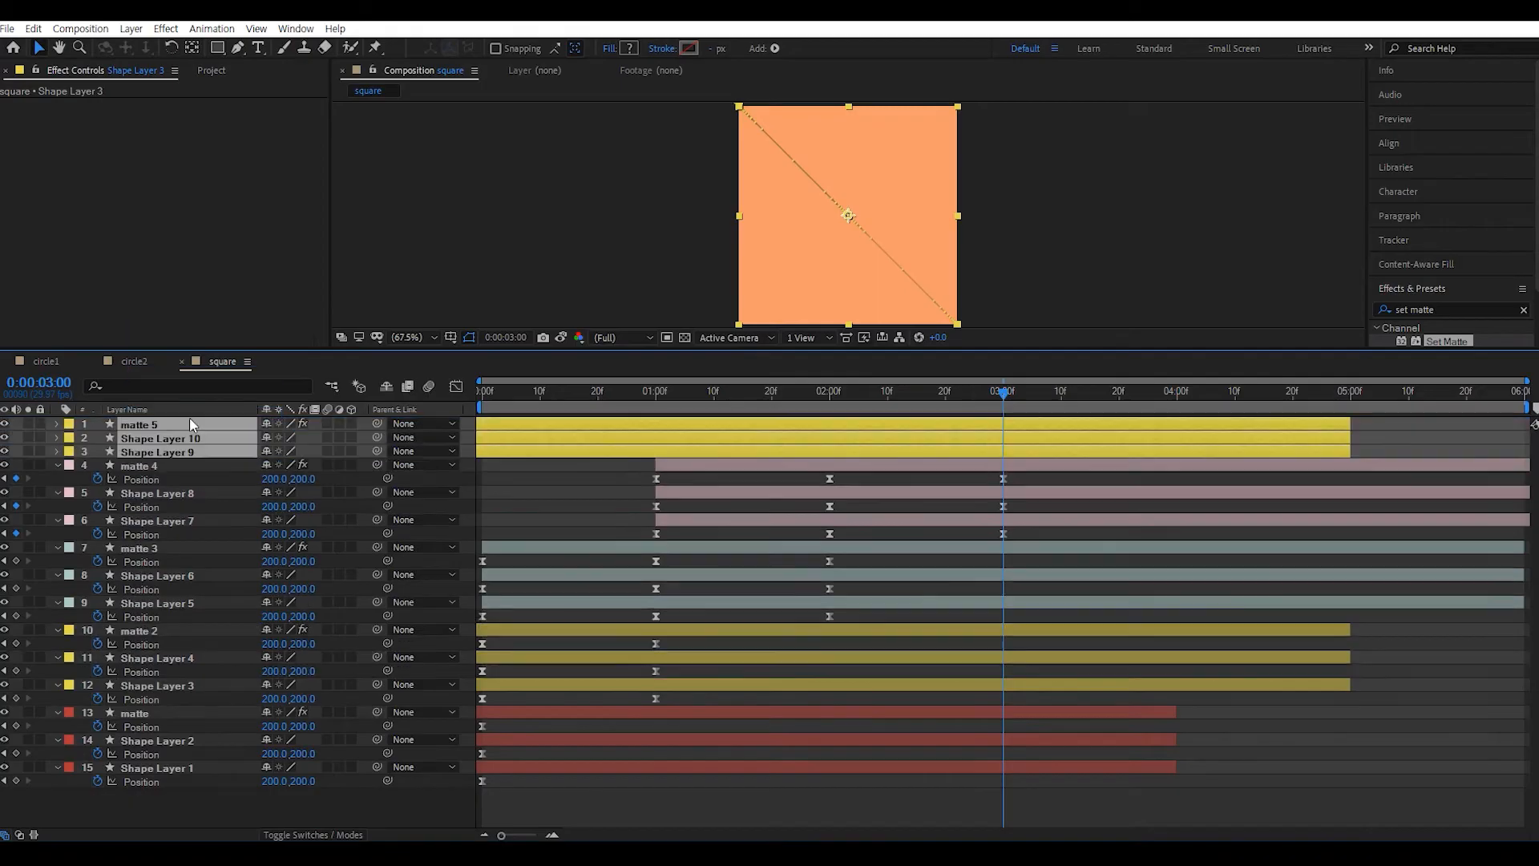
# - Label the three duplicated layers Lavender and shift them to start at 0:00:02:00
pyautogui.click(69, 452)
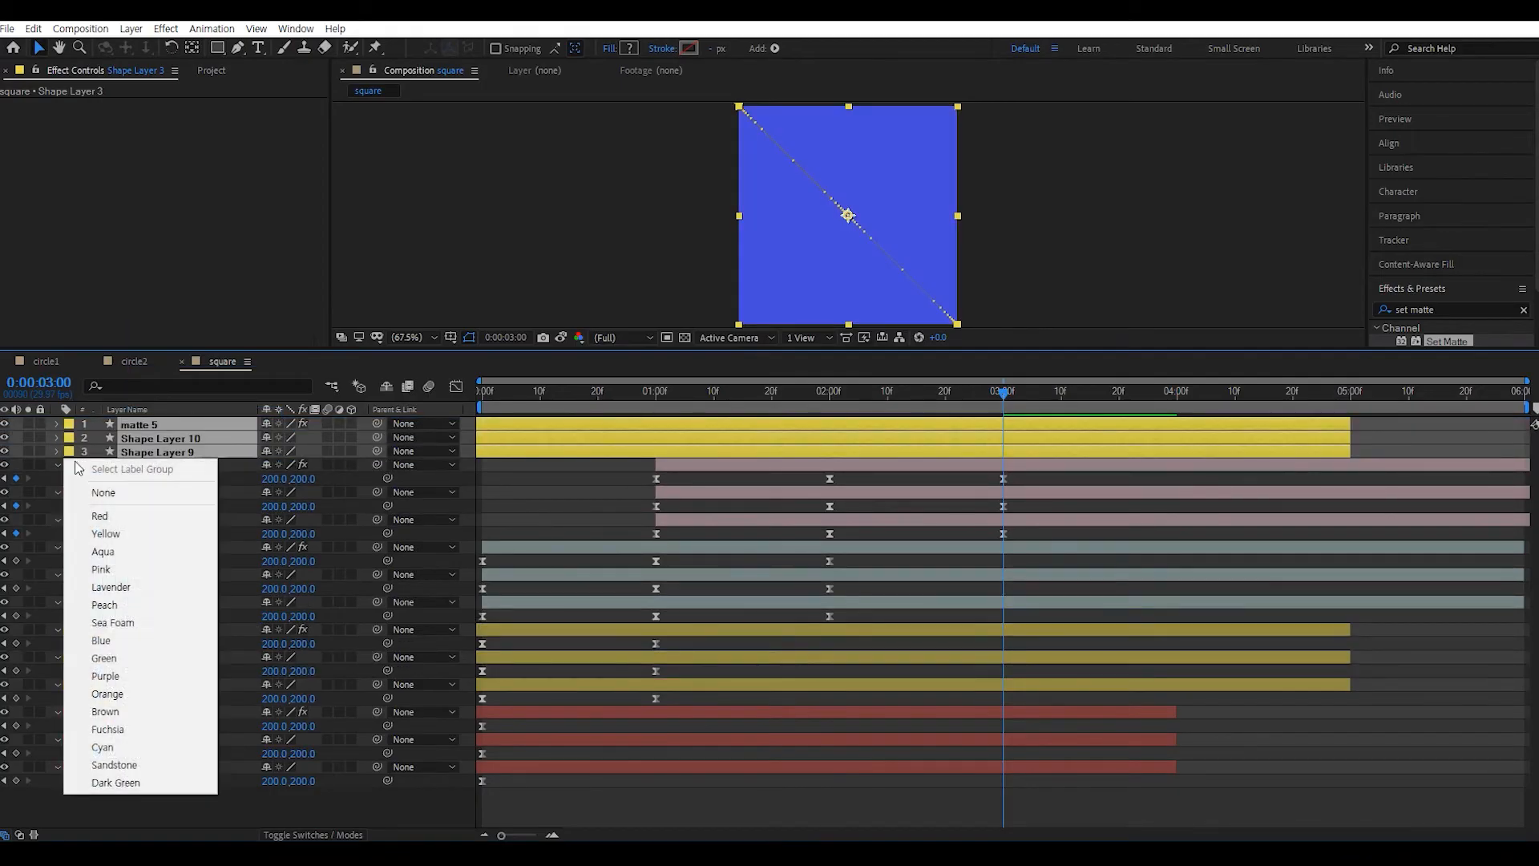
pyautogui.click(120, 587)
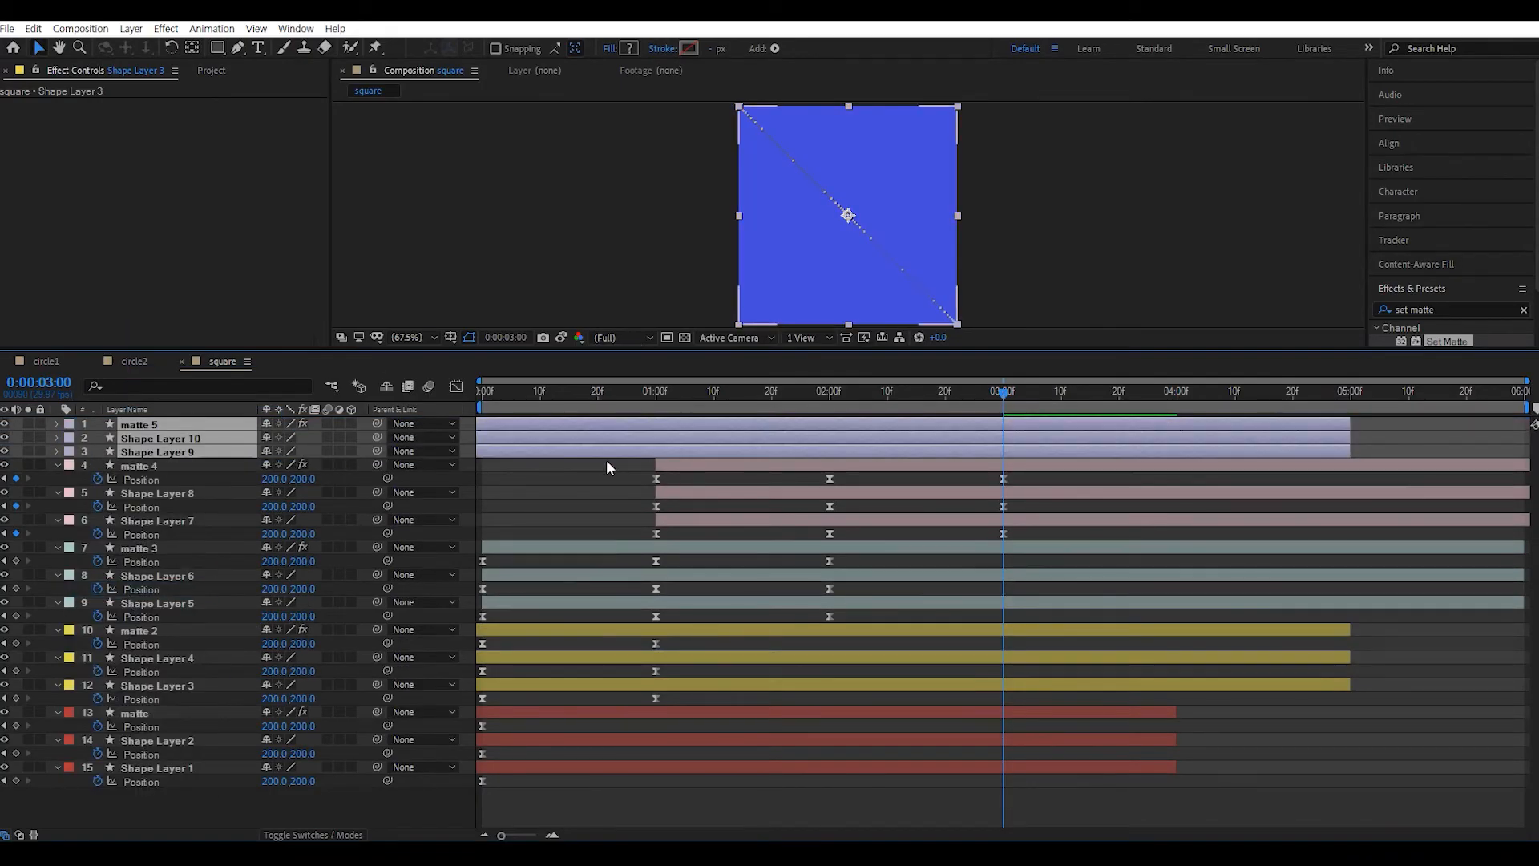
pyautogui.moveTo(694, 446); pyautogui.dragTo(1046, 445)
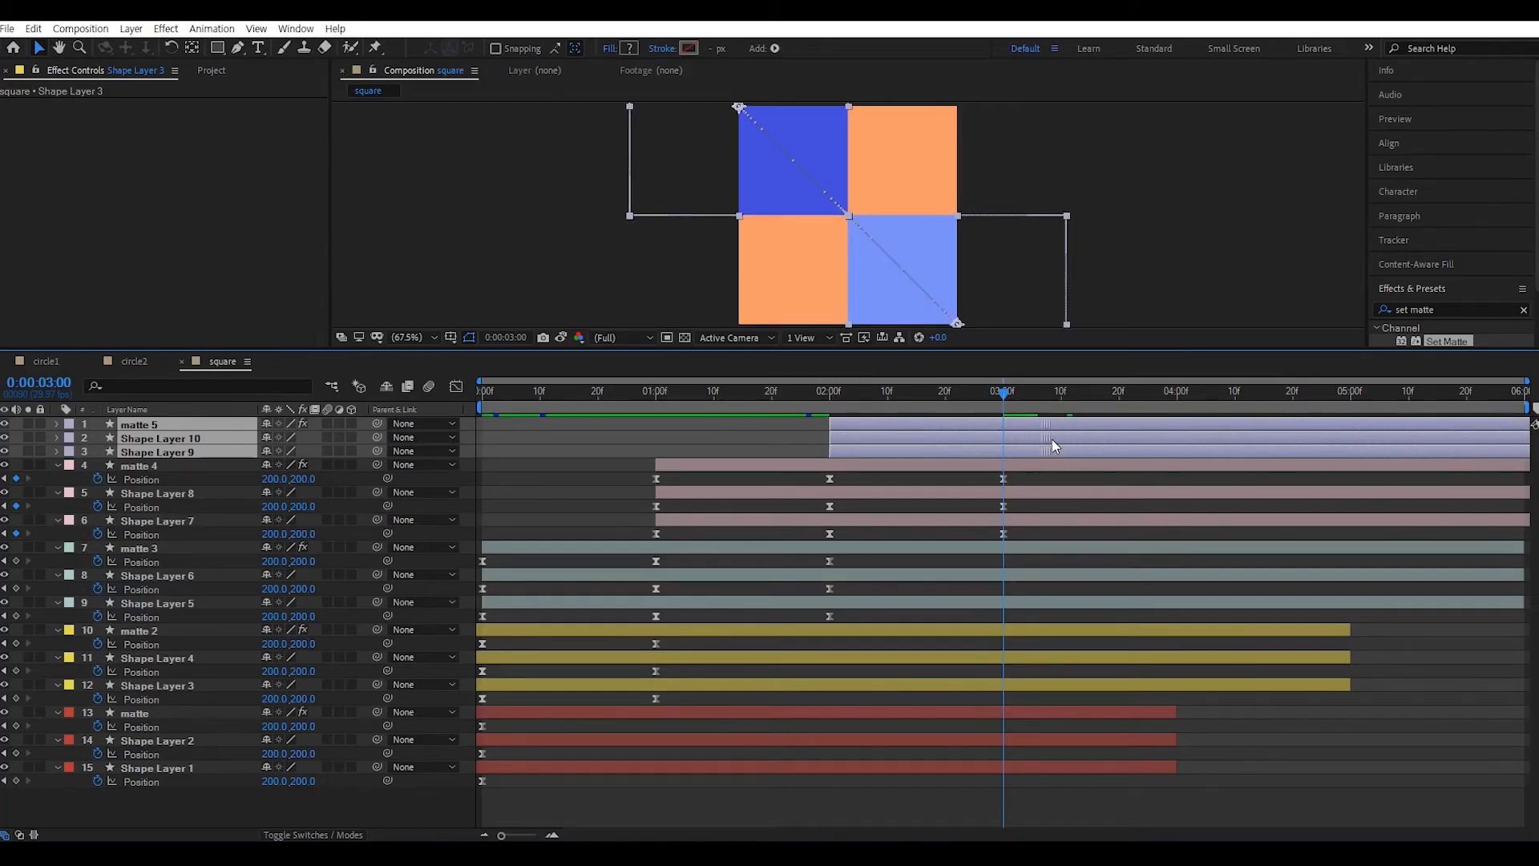
pyautogui.moveTo(823, 396); pyautogui.dragTo(994, 443)
pyautogui.press('F2')
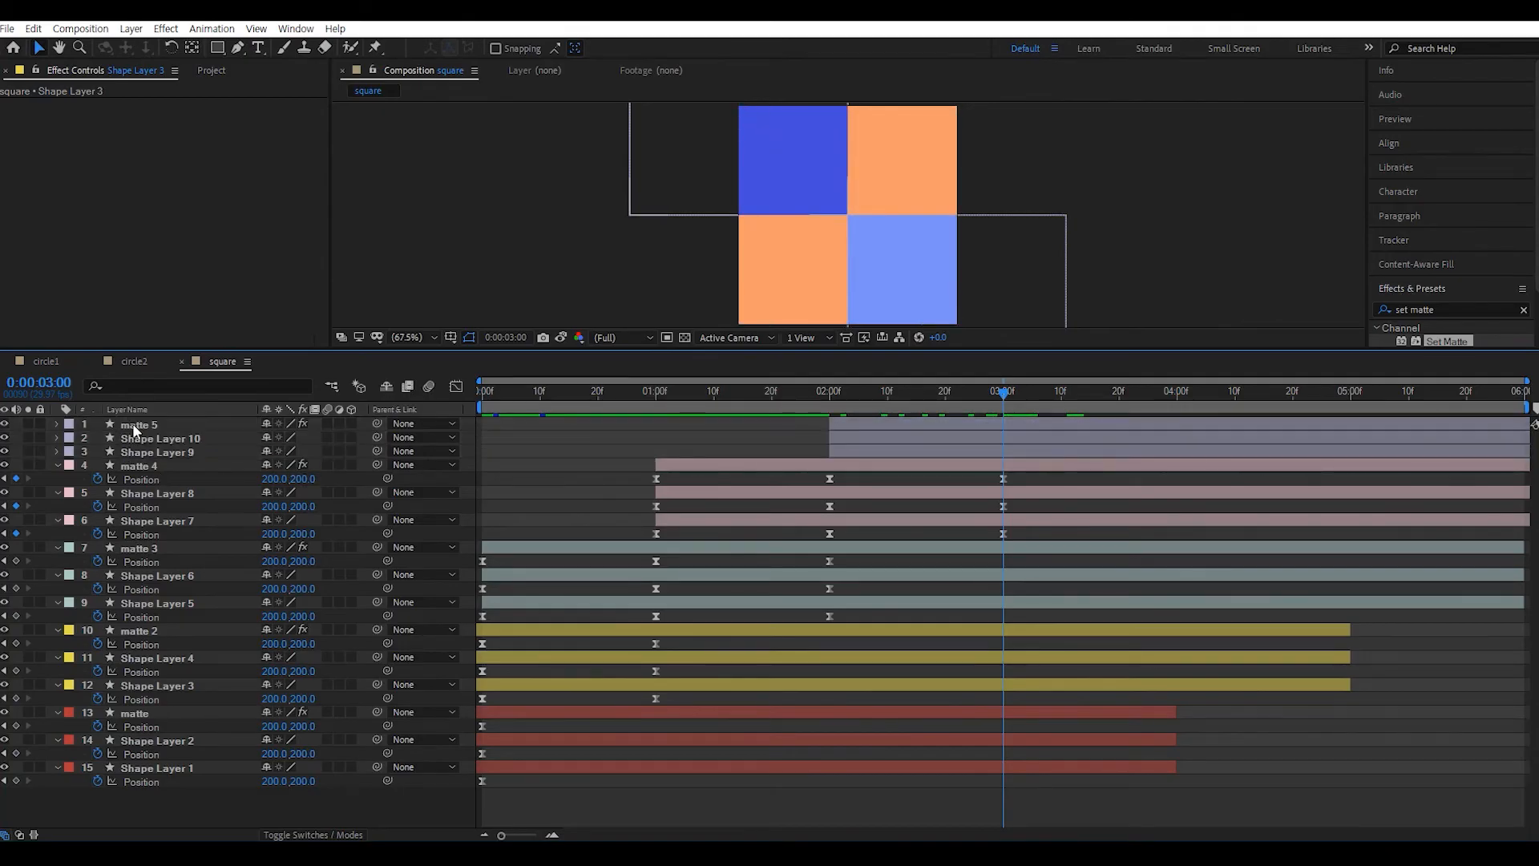
# - Set matte 5's Set Matte source to Shape Layer 10, and preview the animation with the work area ending at 0:00:03:00
pyautogui.click(132, 423)
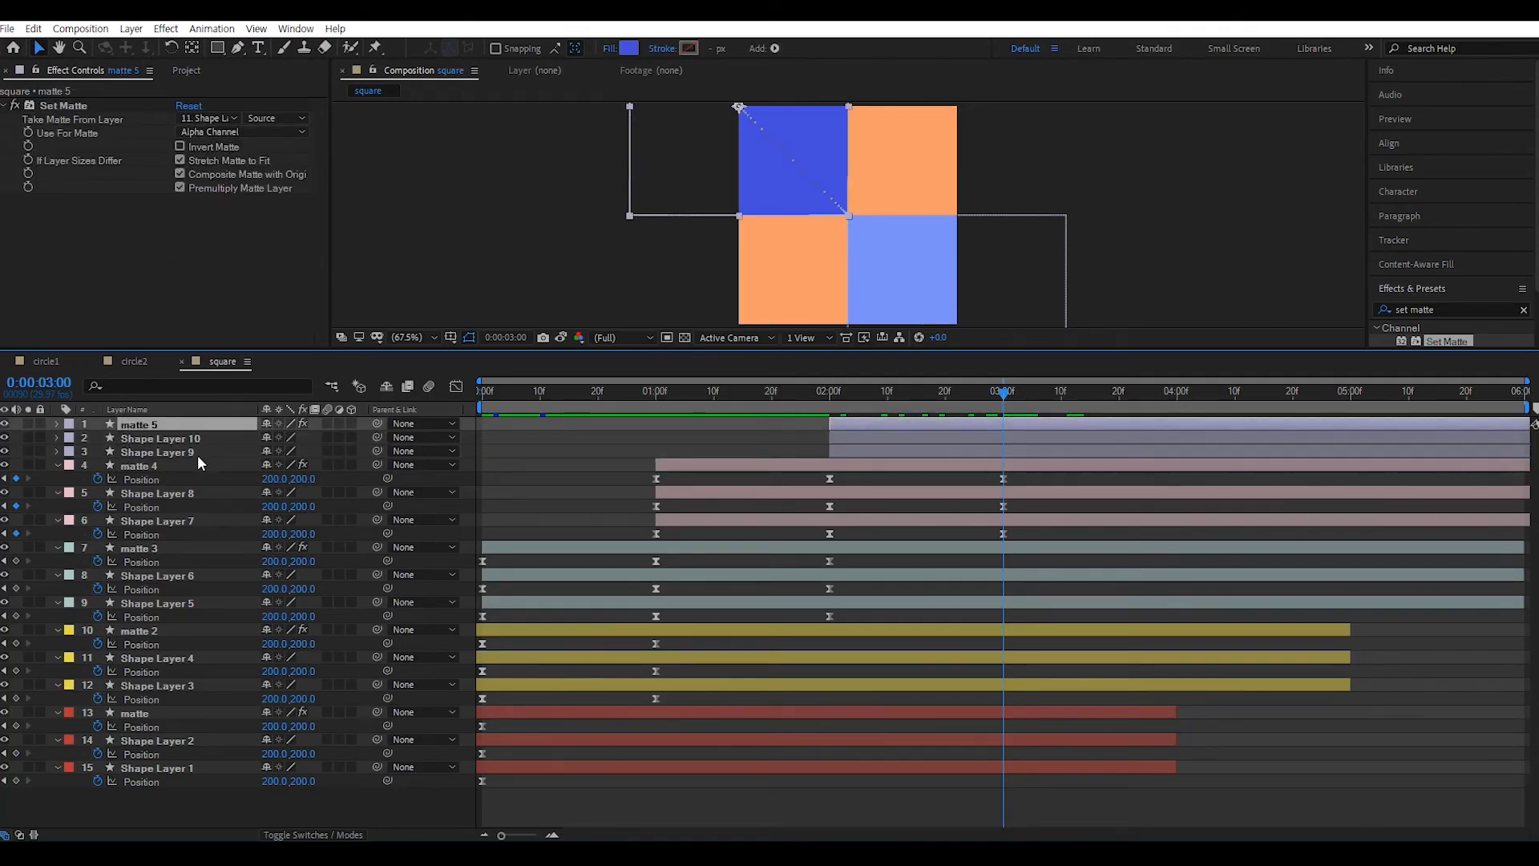
pyautogui.click(233, 118)
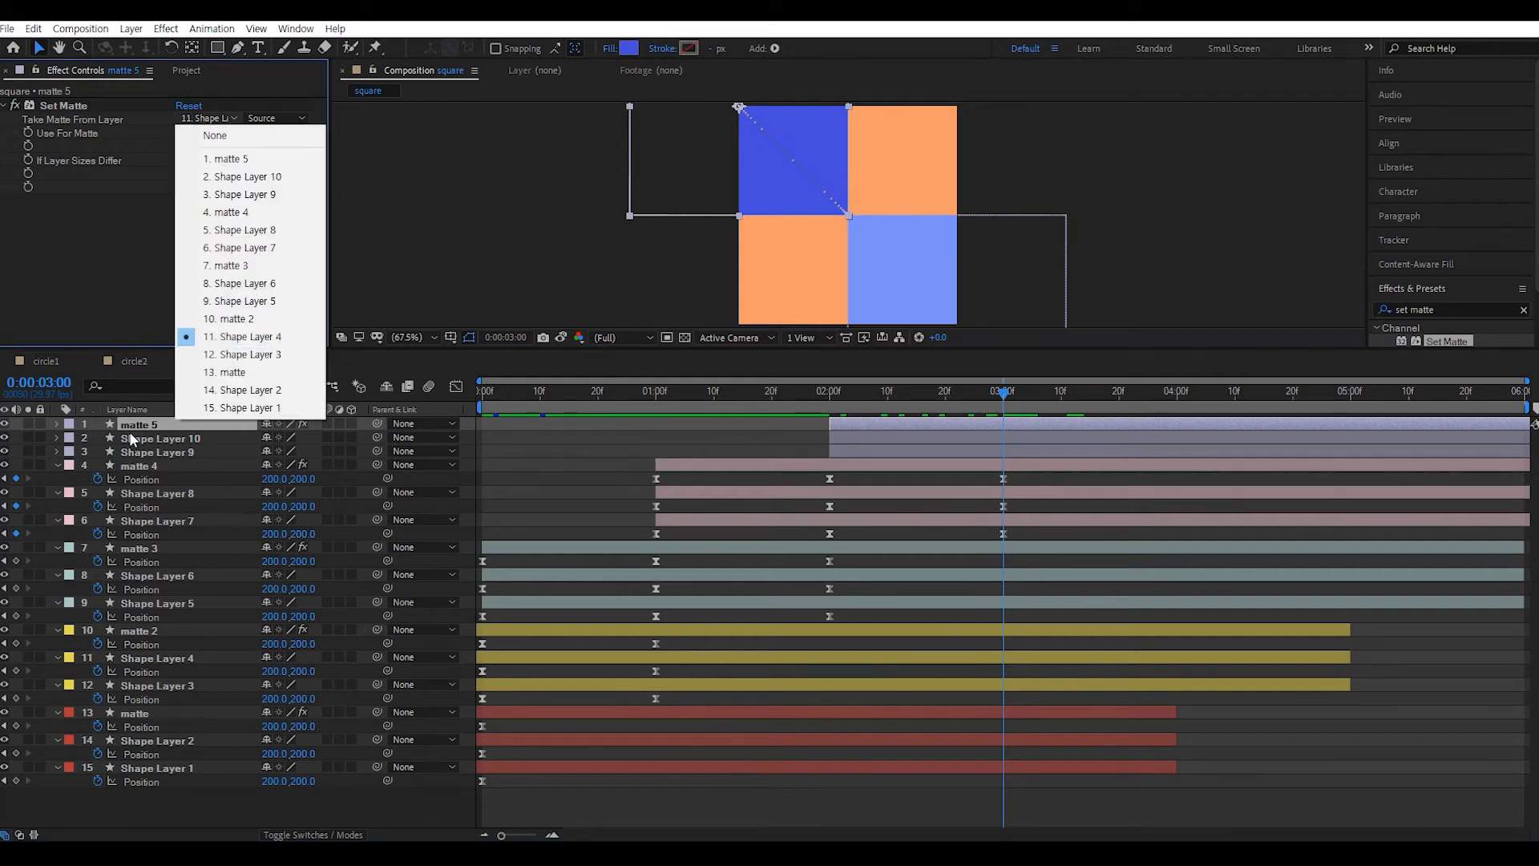
pyautogui.click(238, 184)
pyautogui.moveTo(641, 399); pyautogui.dragTo(465, 407)
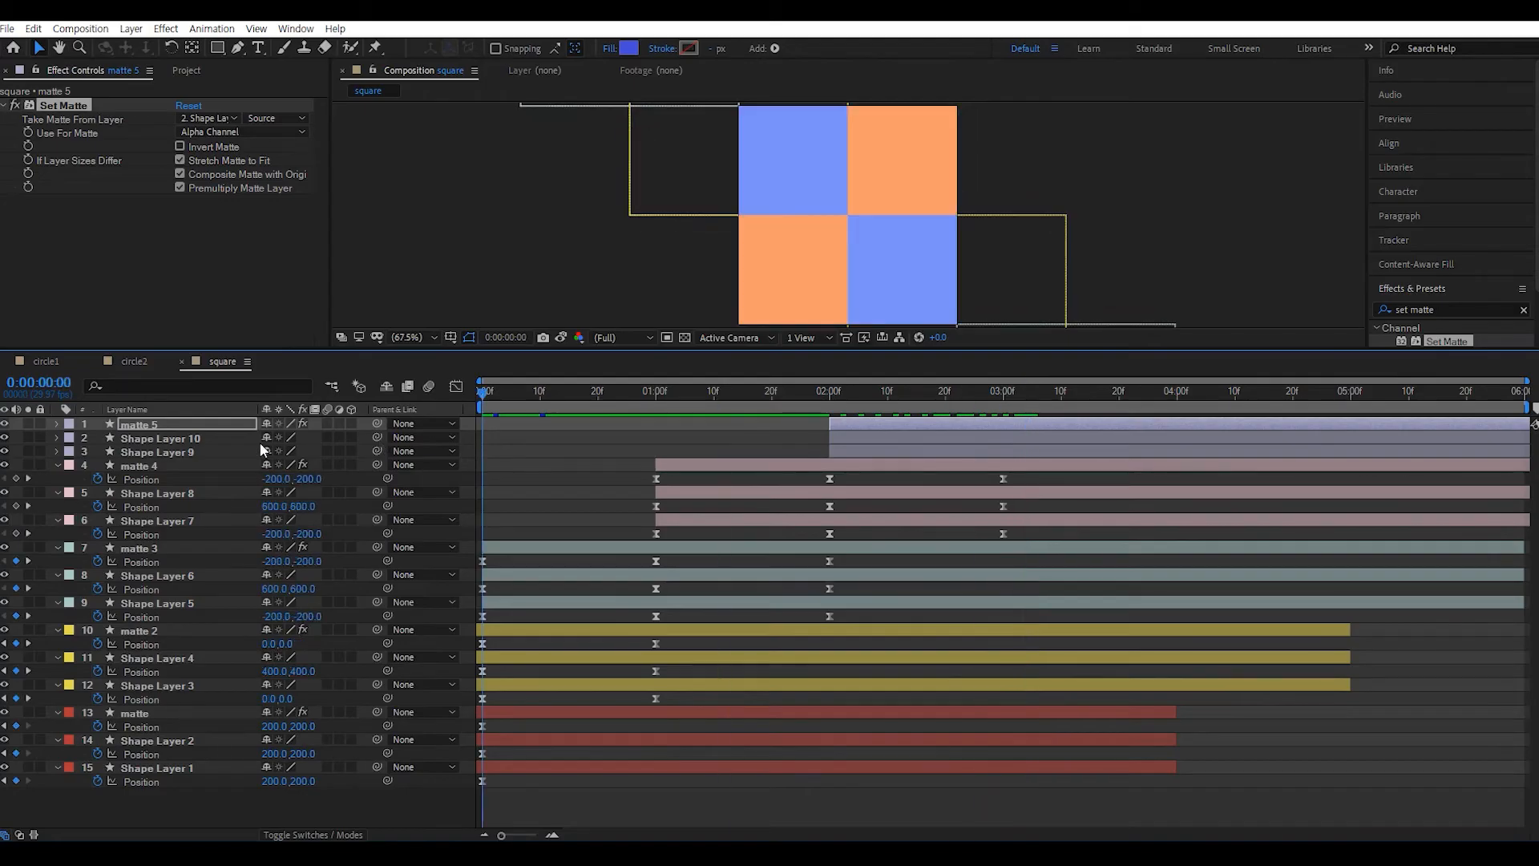
pyautogui.click(1003, 394)
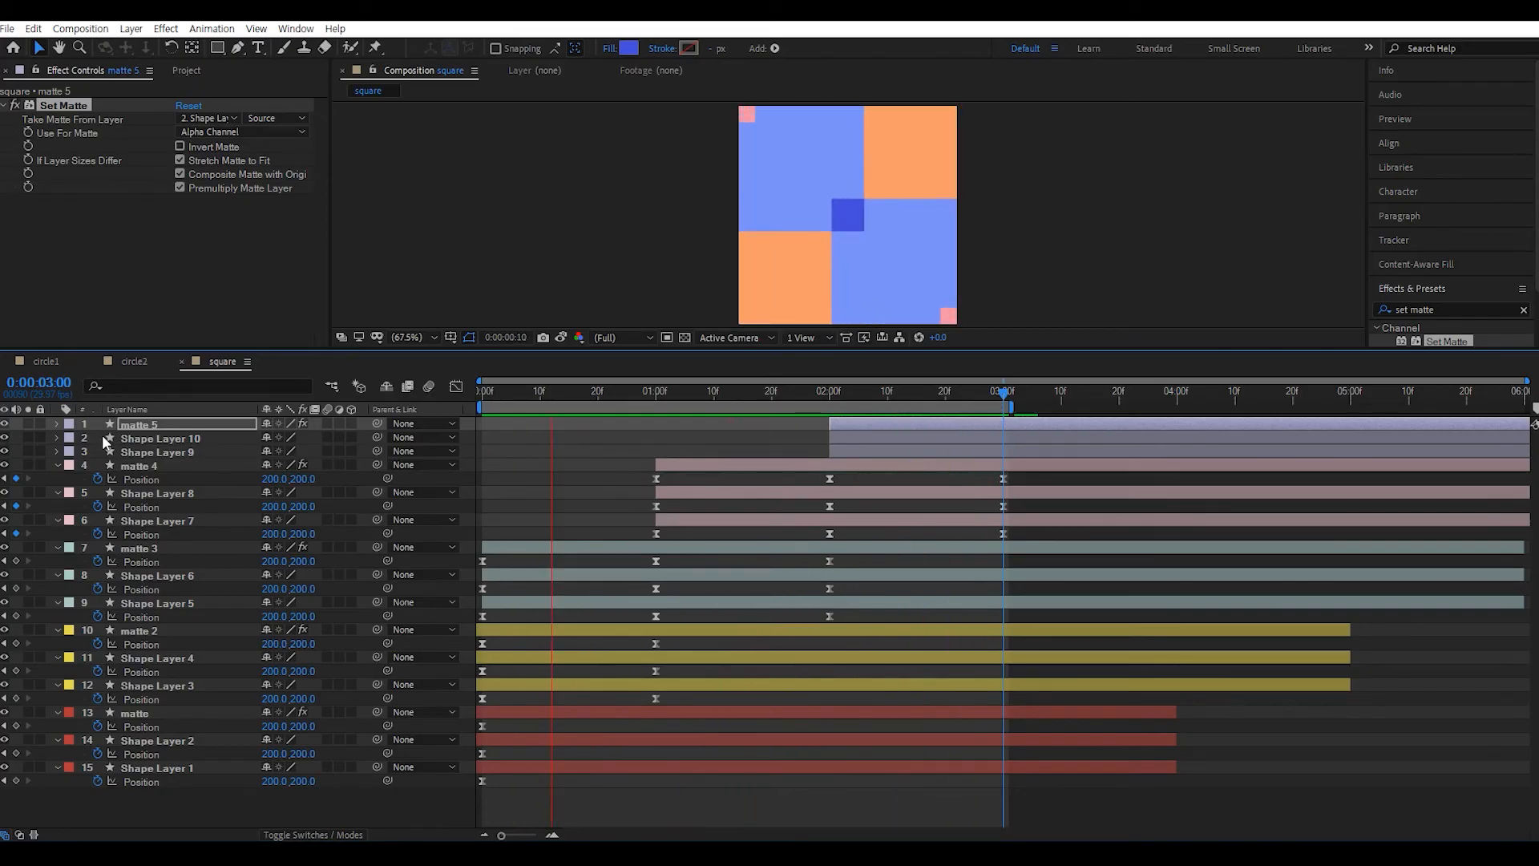
# - Create a new 400 × 400 px composition named triangle with a duration of 0:00:06:00
pyautogui.click(188, 72)
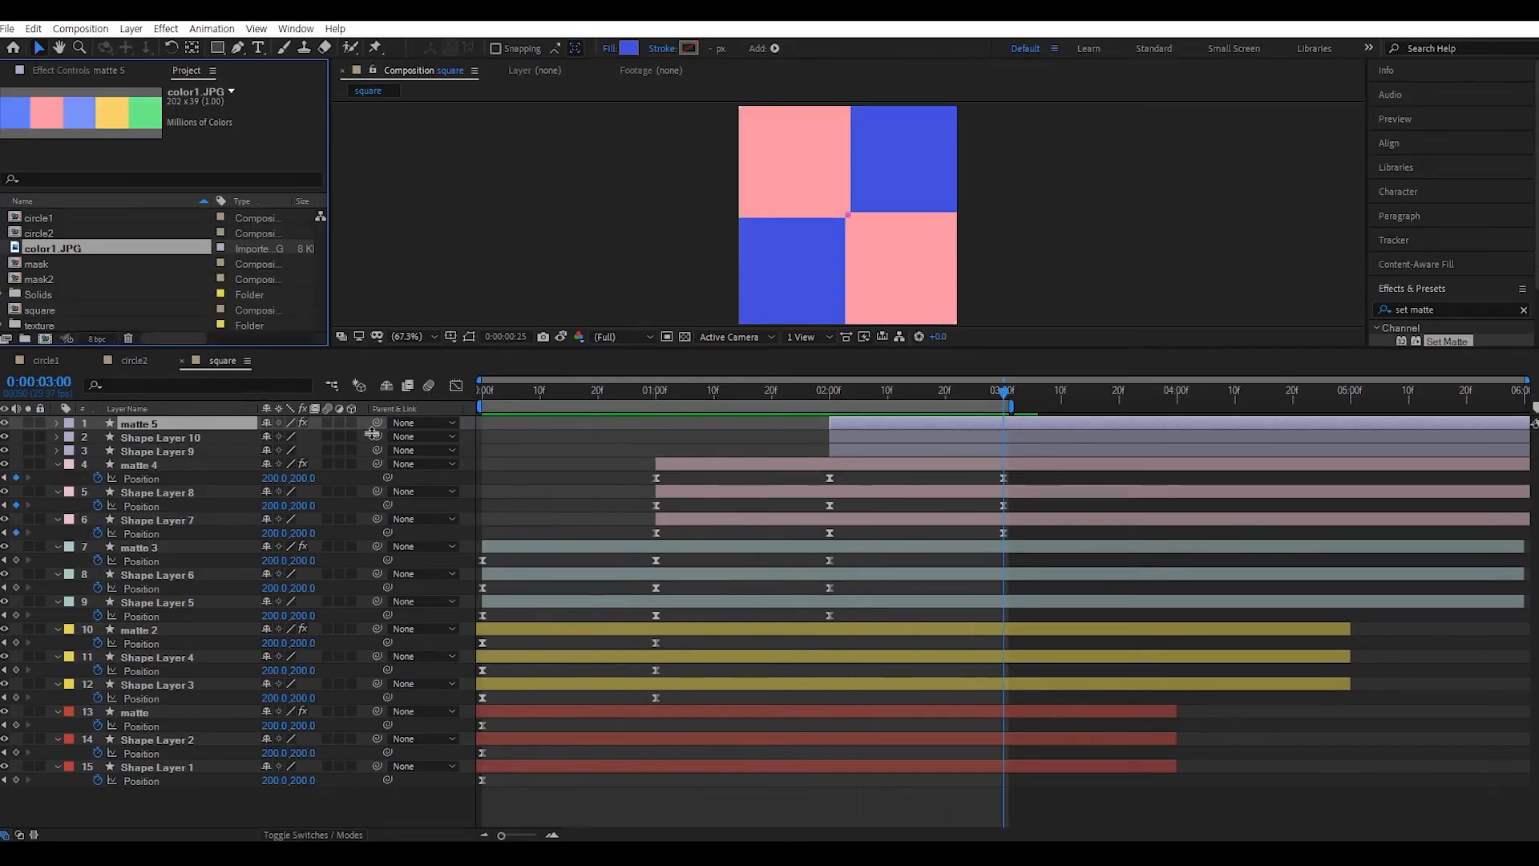
pyautogui.moveTo(353, 351); pyautogui.dragTo(372, 435)
pyautogui.click(226, 387)
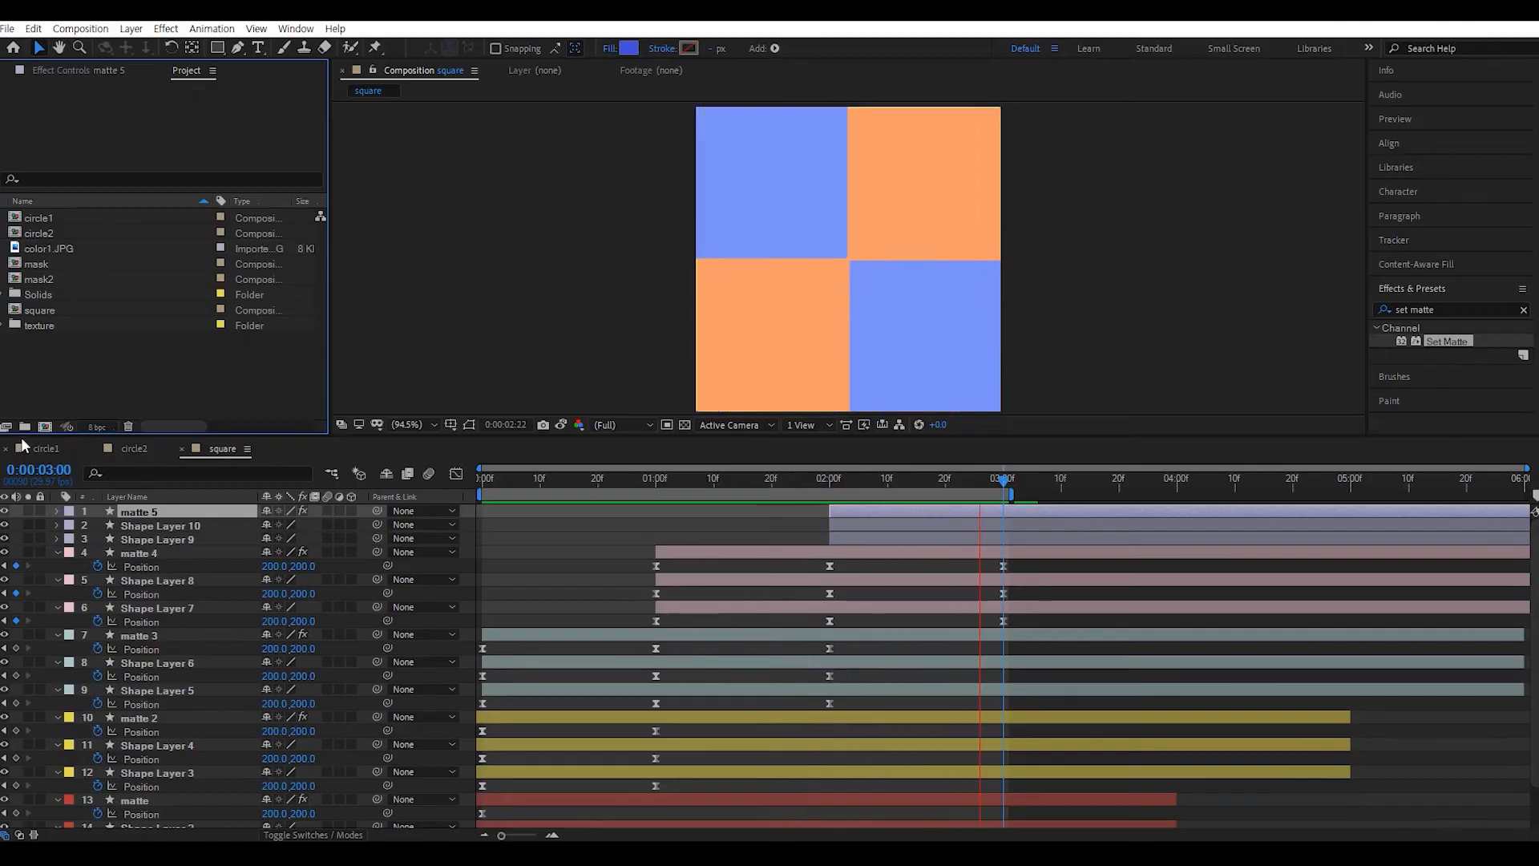
pyautogui.click(44, 426)
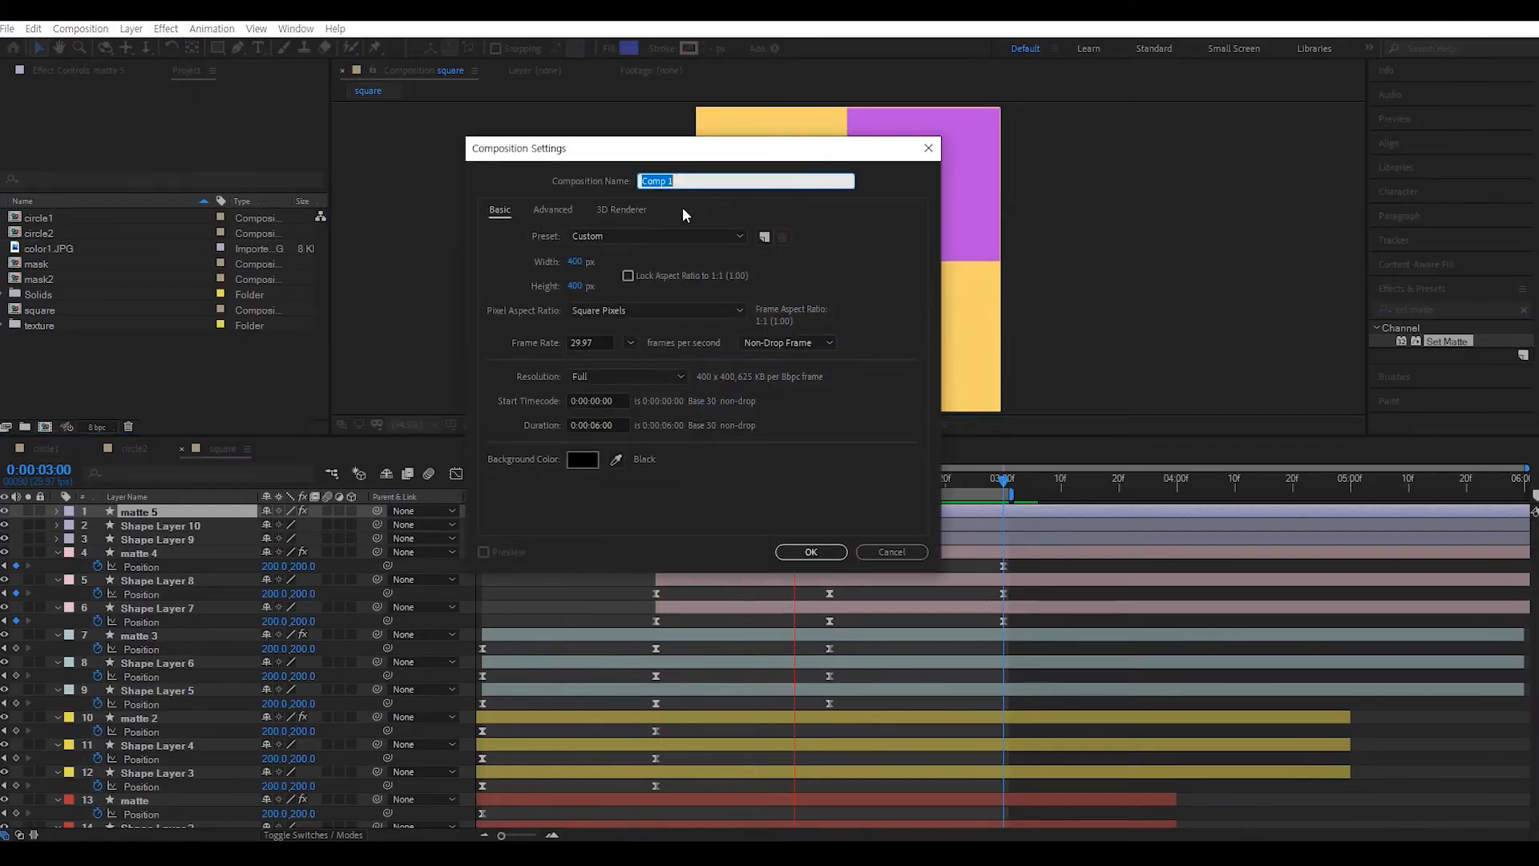
pyautogui.write('t')
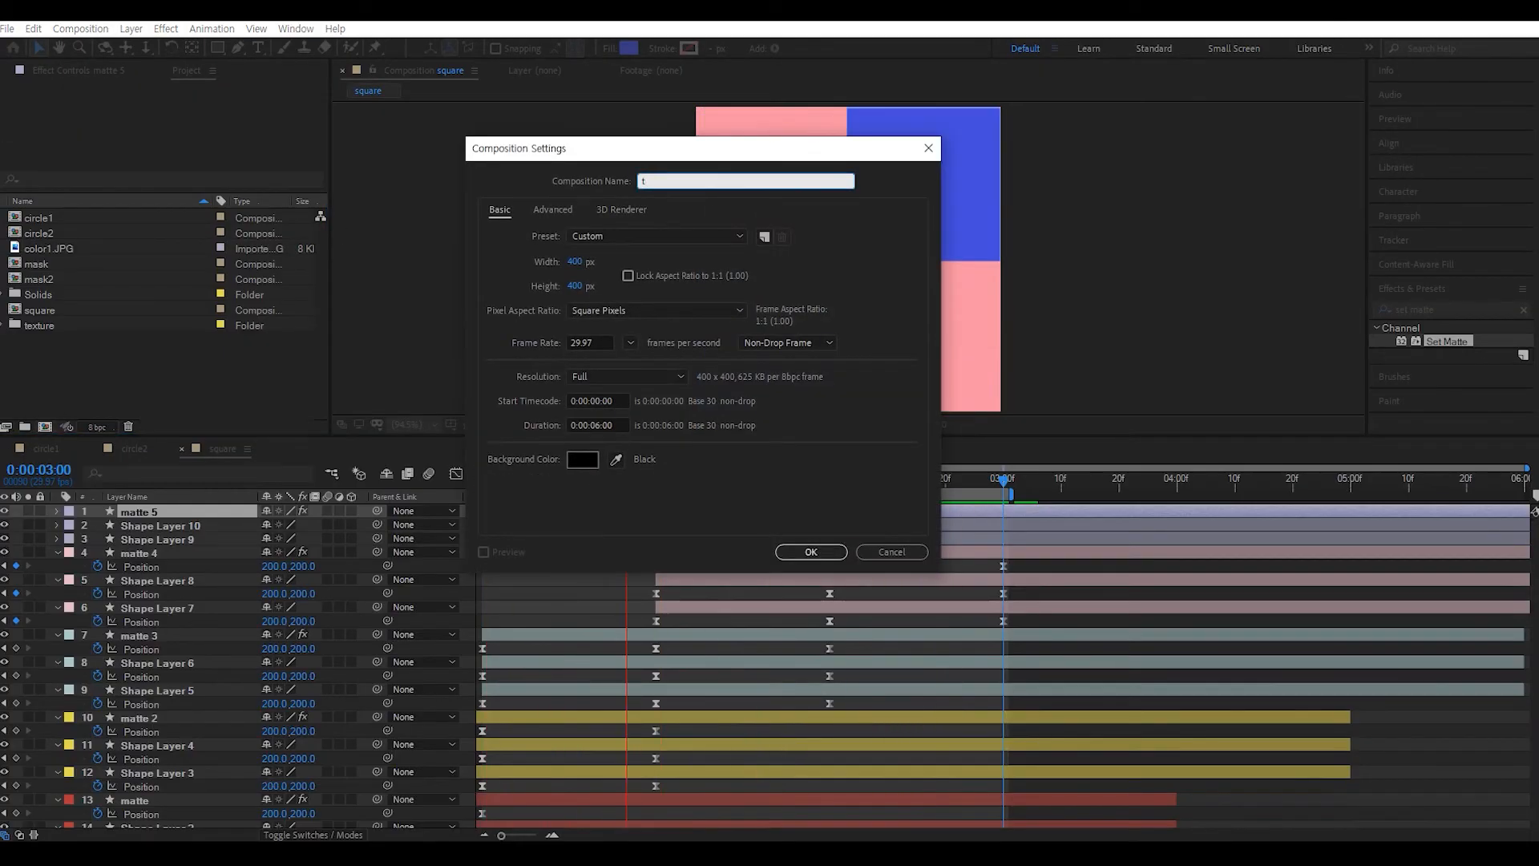
pyautogui.write('ri')
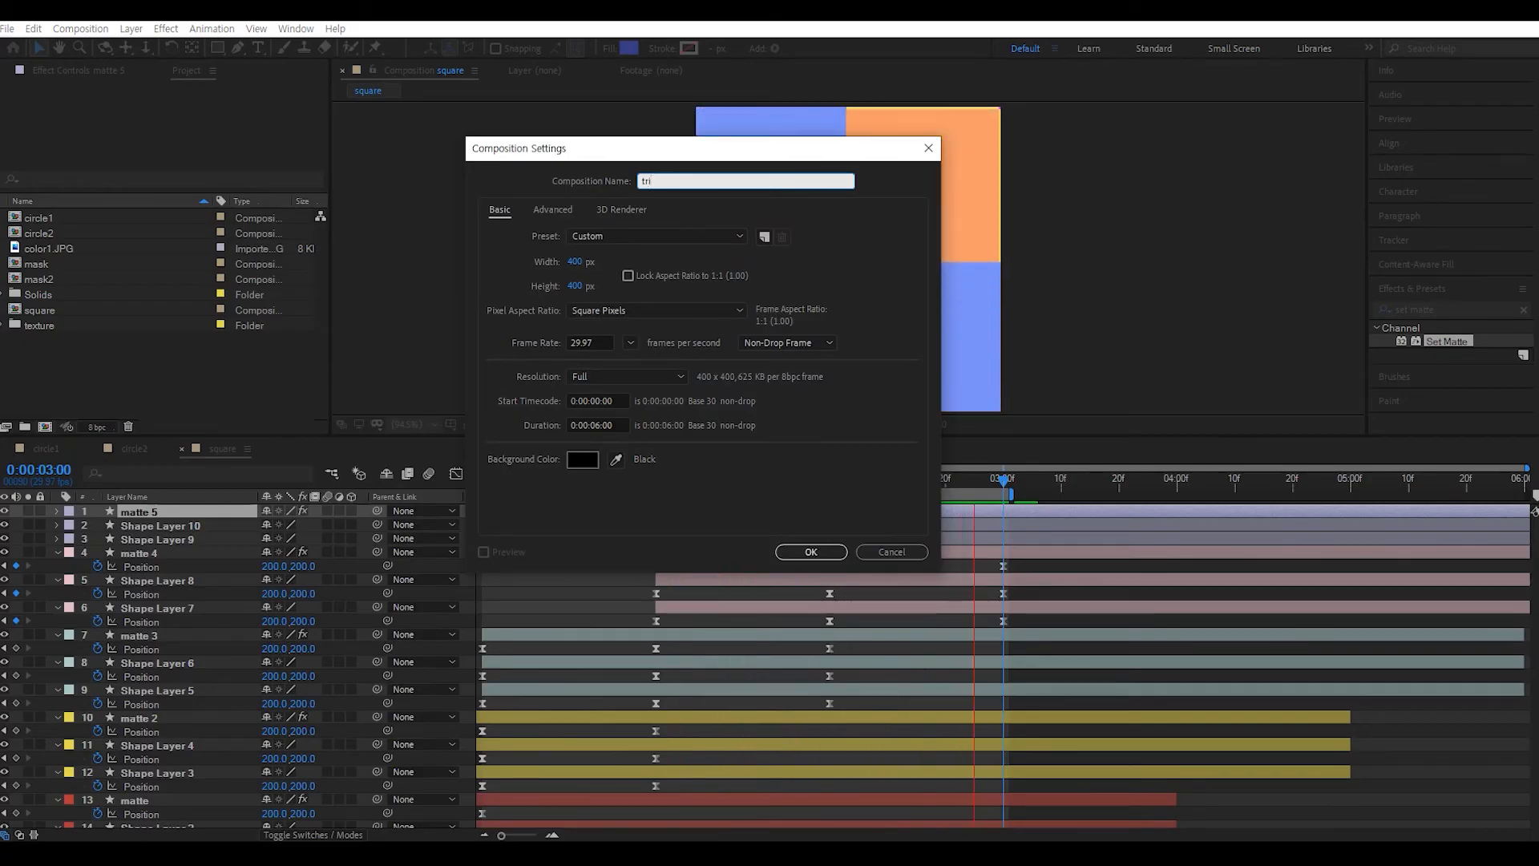
pyautogui.write('angle')
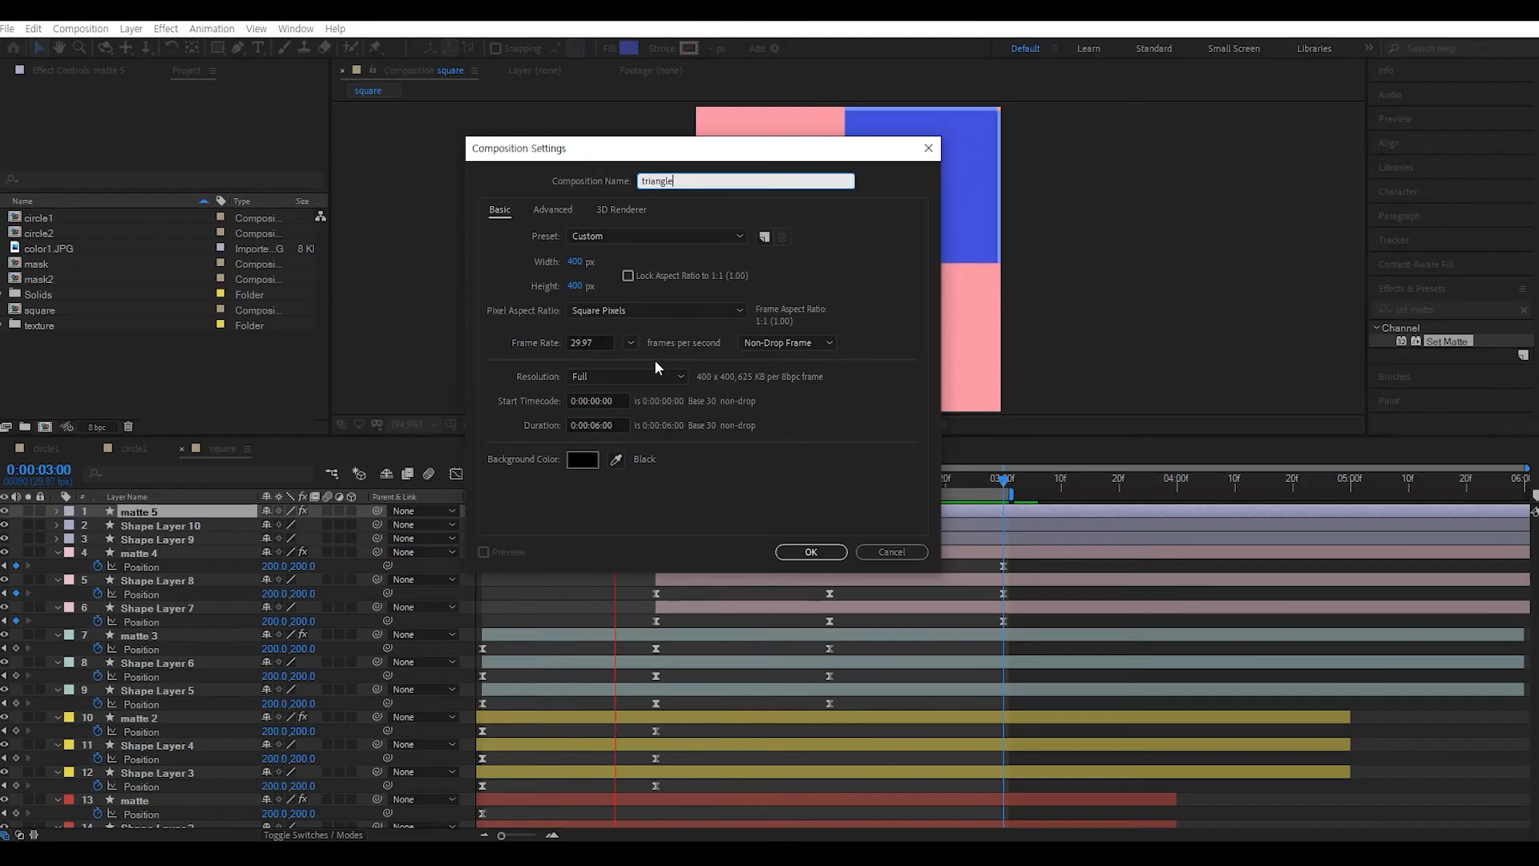
pyautogui.click(811, 550)
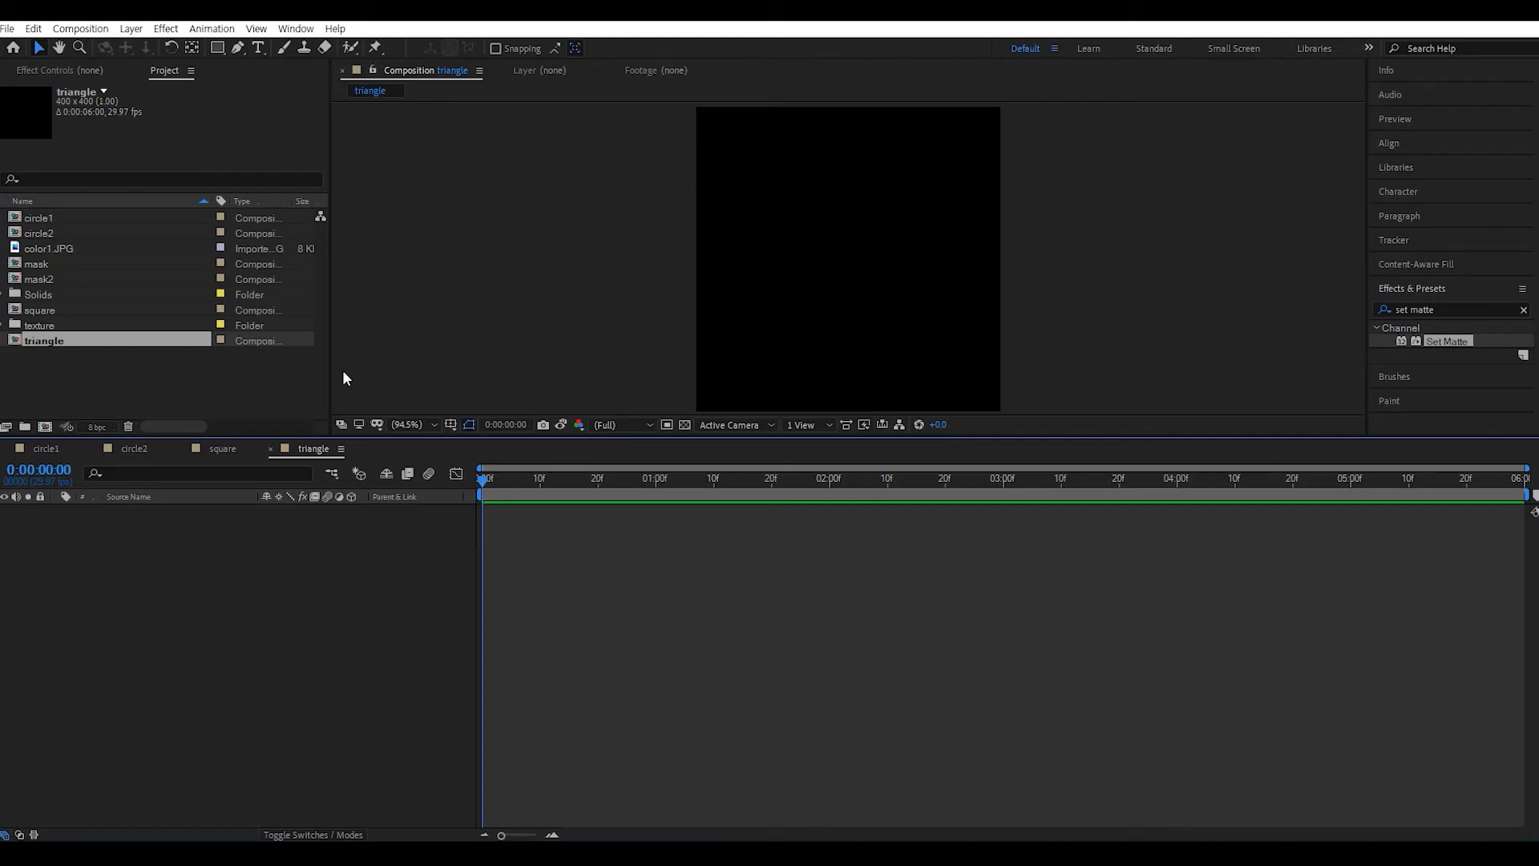
# - Add a rectangle shape layer filling the whole composition and convert its rectangle path to a Bezier path
pyautogui.doubleClick(216, 48)
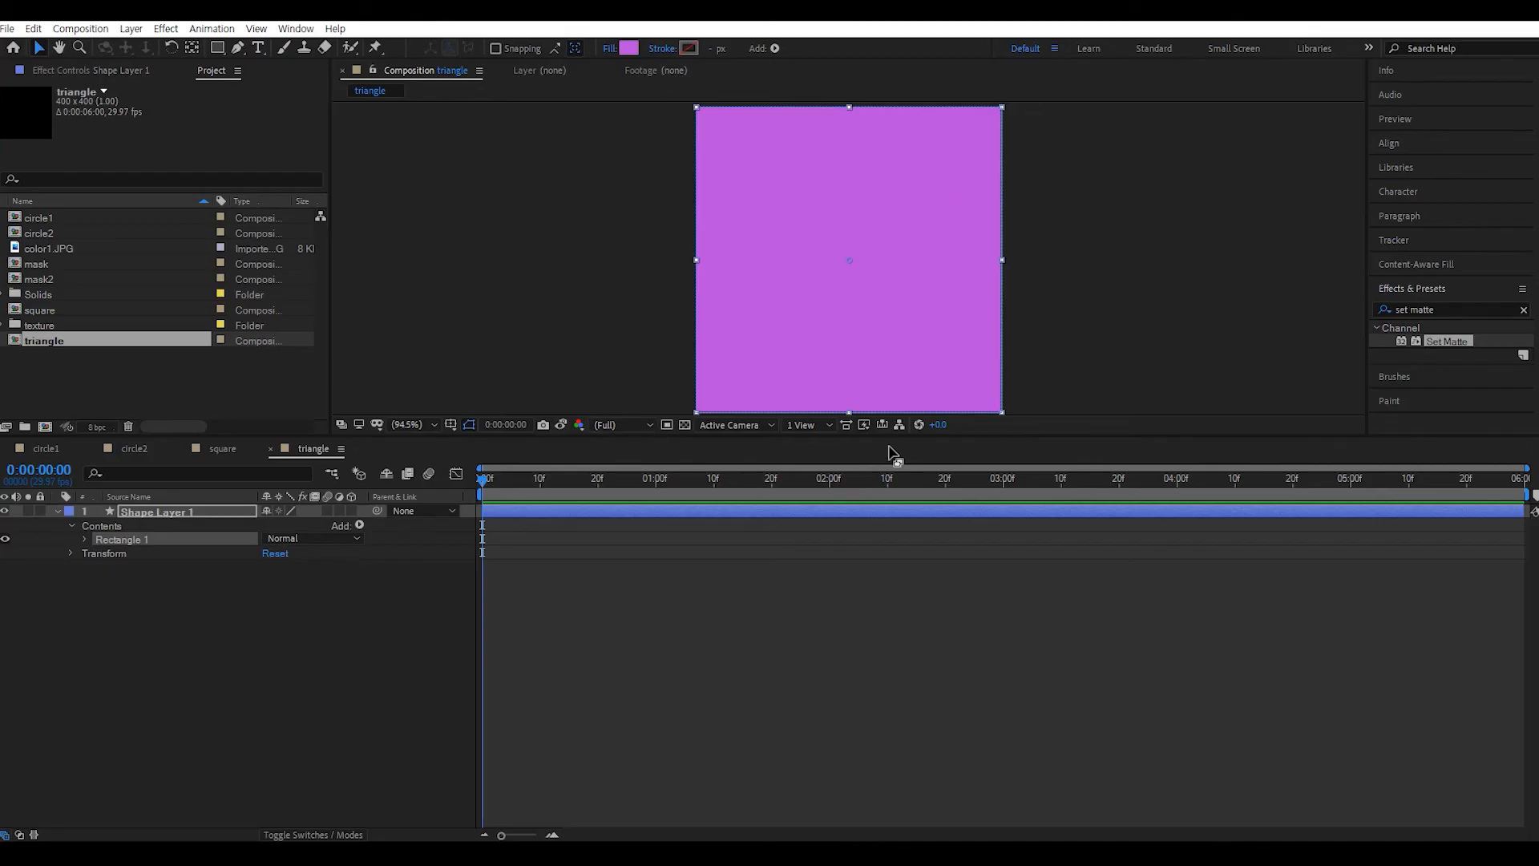
pyautogui.click(85, 540)
pyautogui.click(127, 553)
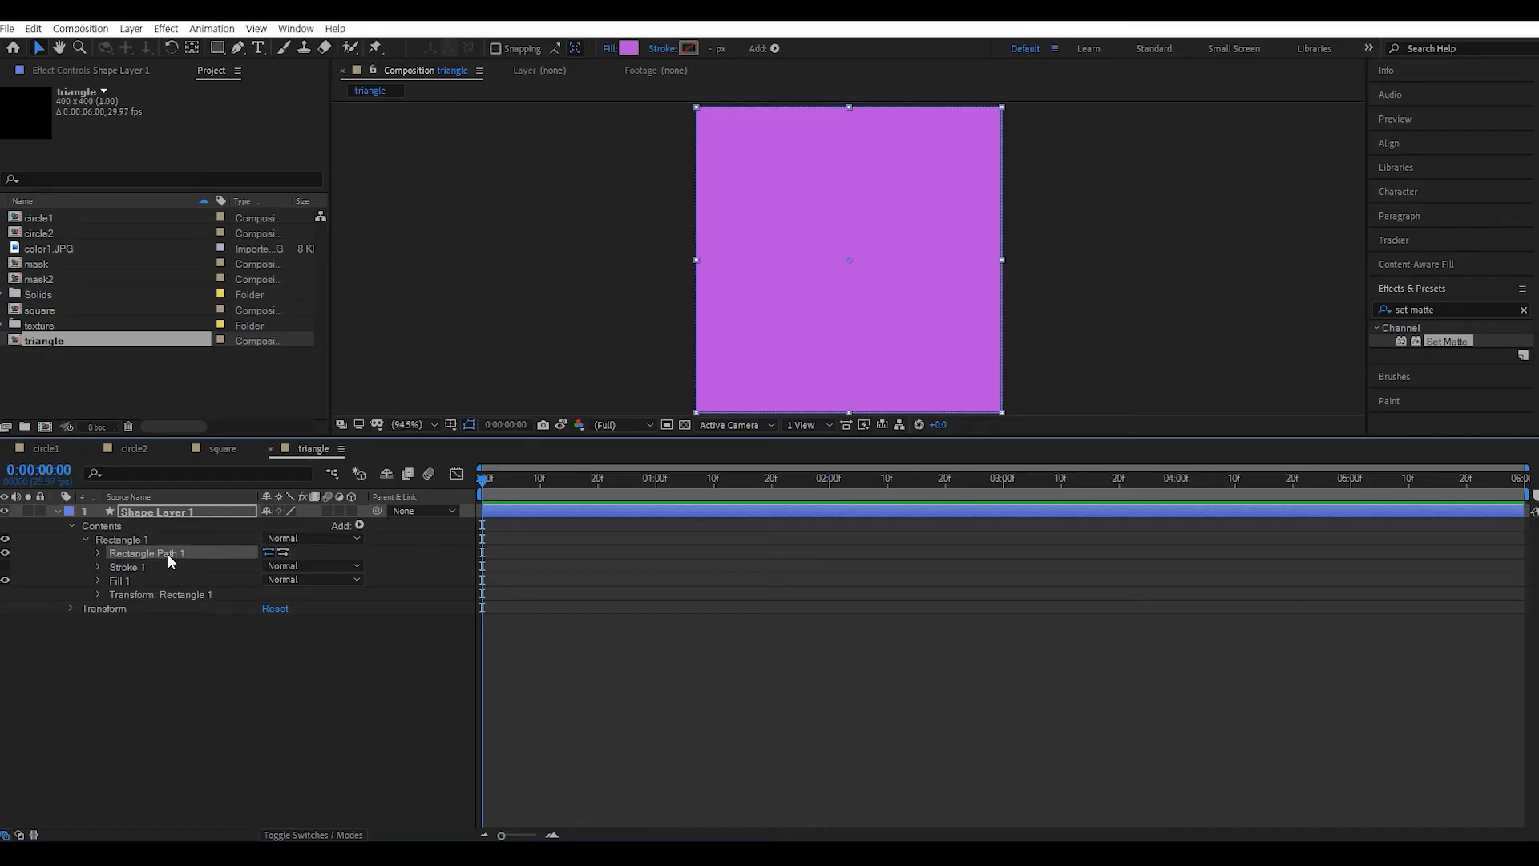
pyautogui.rightClick(161, 555)
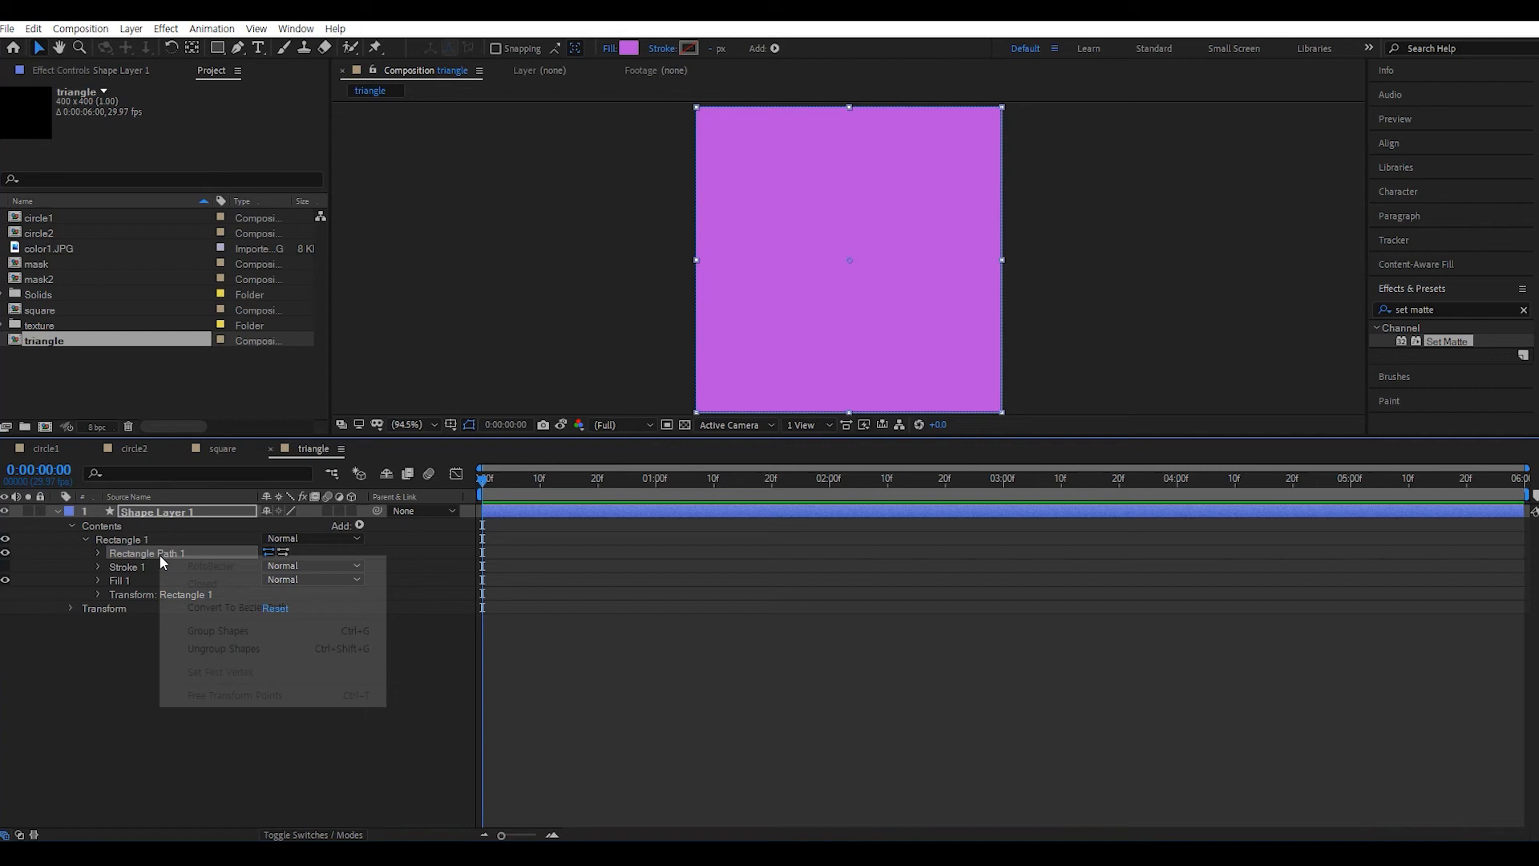
pyautogui.click(230, 617)
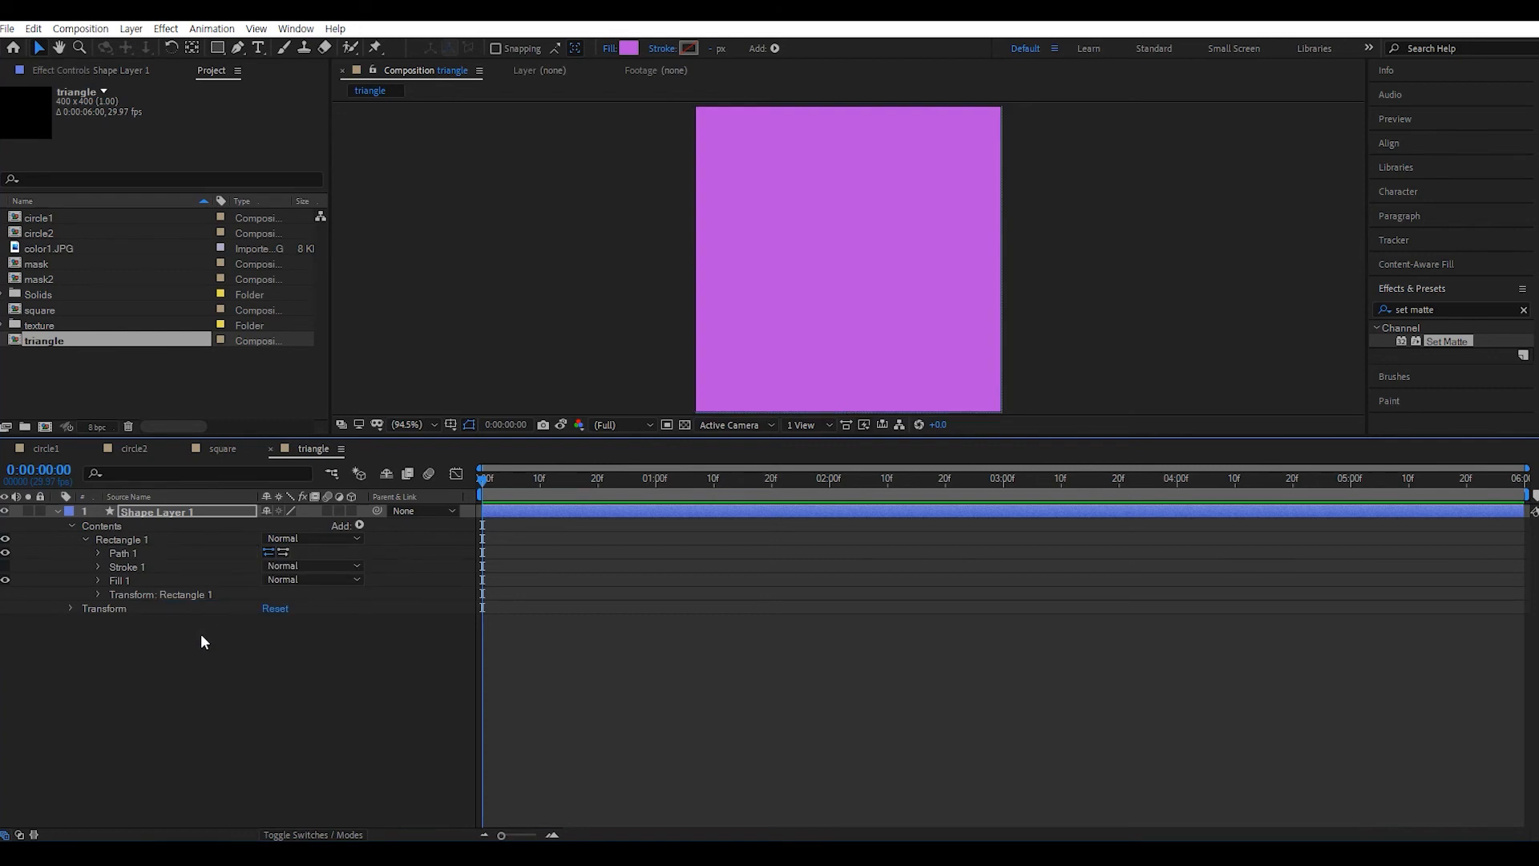
pyautogui.click(201, 633)
# - Show the Title/Action Safe guides and the grid over the composition view
pyautogui.click(130, 552)
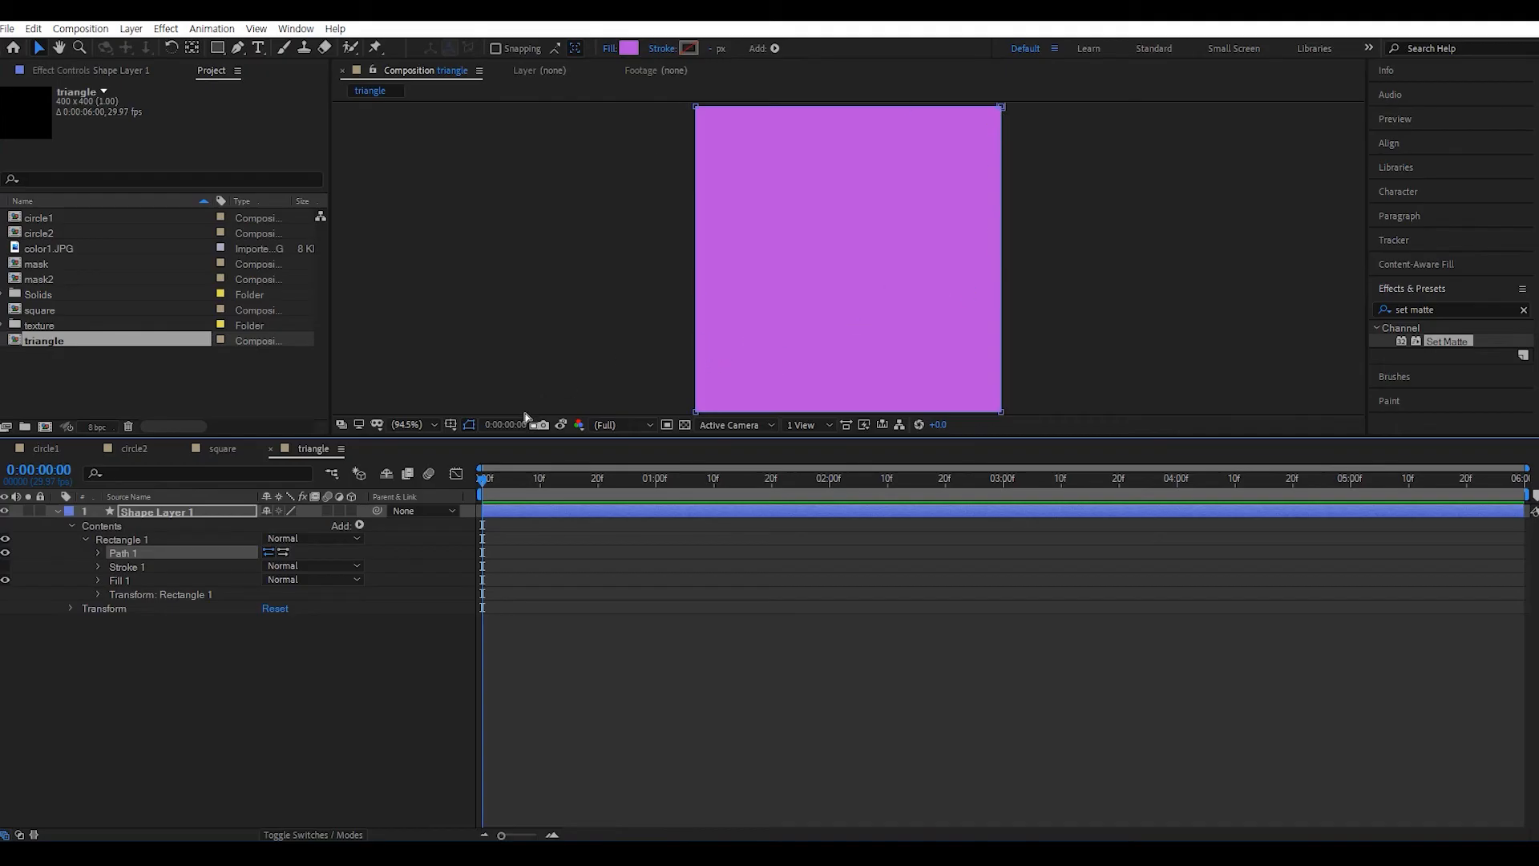
pyautogui.click(454, 424)
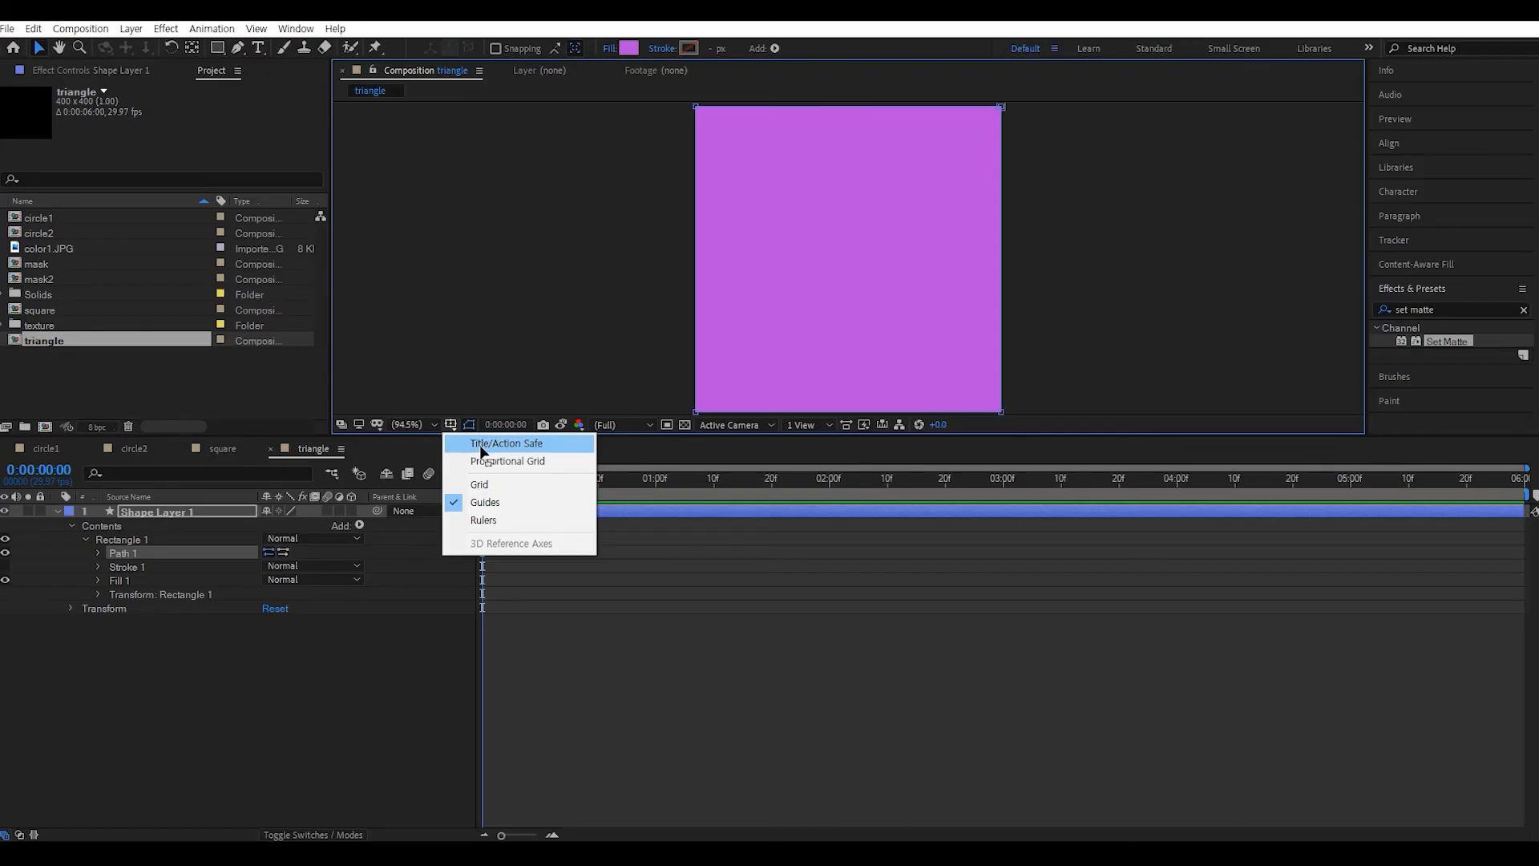
pyautogui.click(485, 446)
pyautogui.click(451, 426)
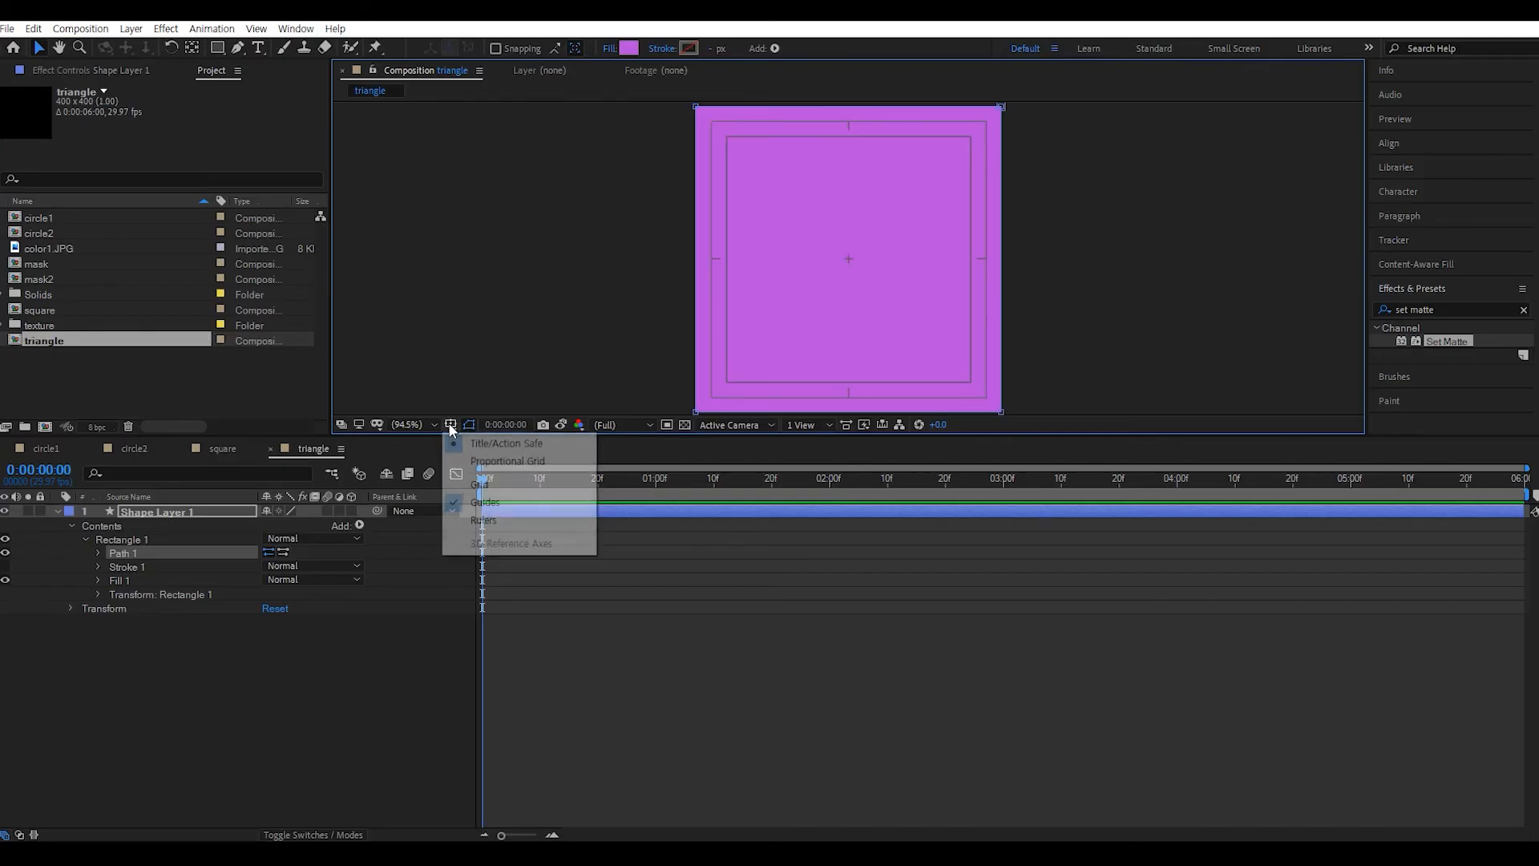
pyautogui.click(490, 486)
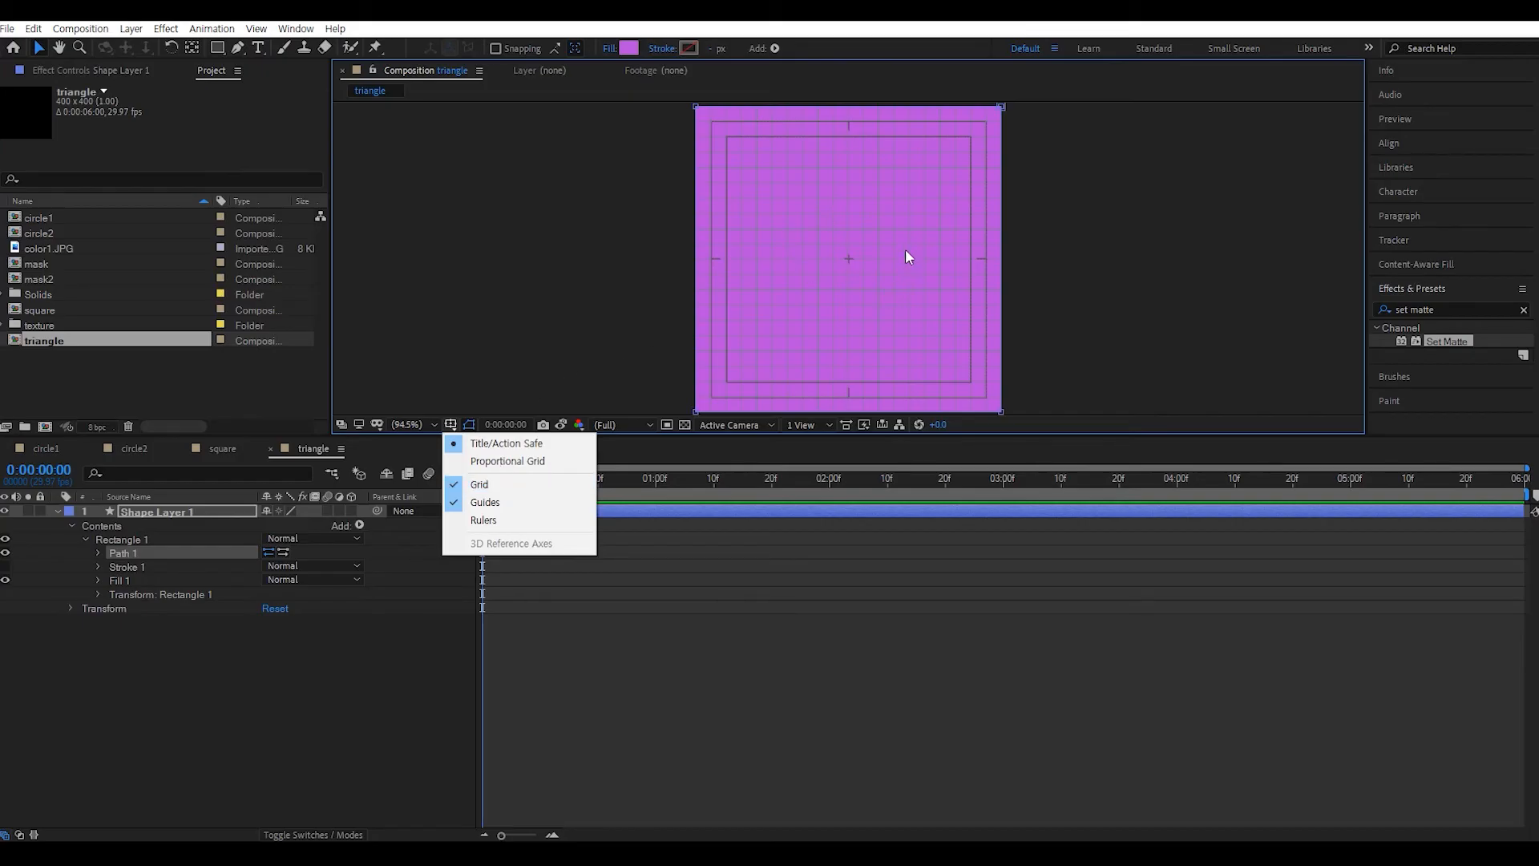
pyautogui.click(271, 680)
pyautogui.click(166, 513)
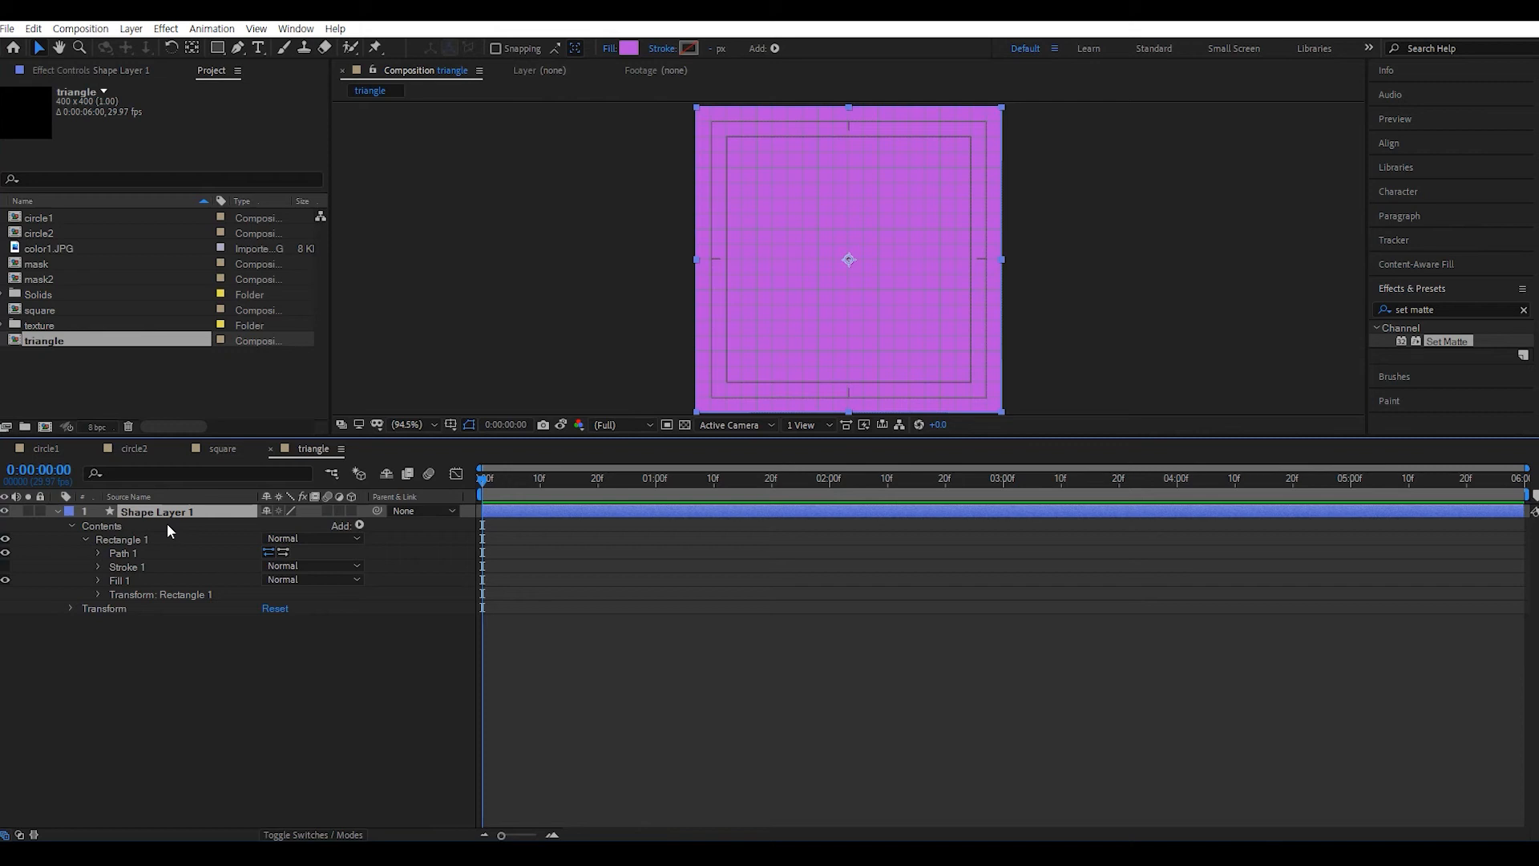
pyautogui.click(1077, 233)
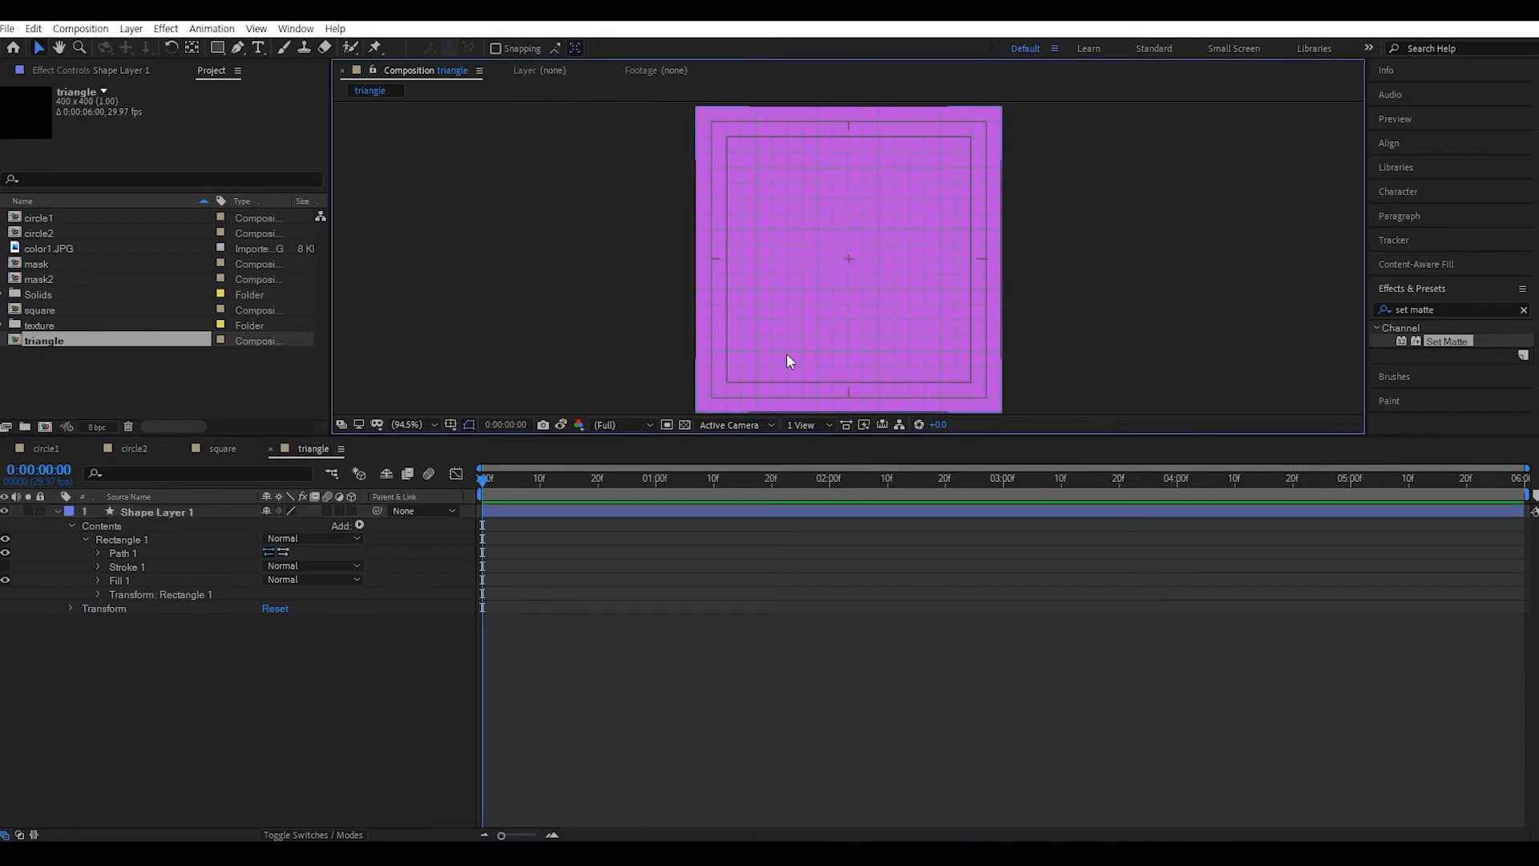
pyautogui.click(160, 511)
pyautogui.click(131, 552)
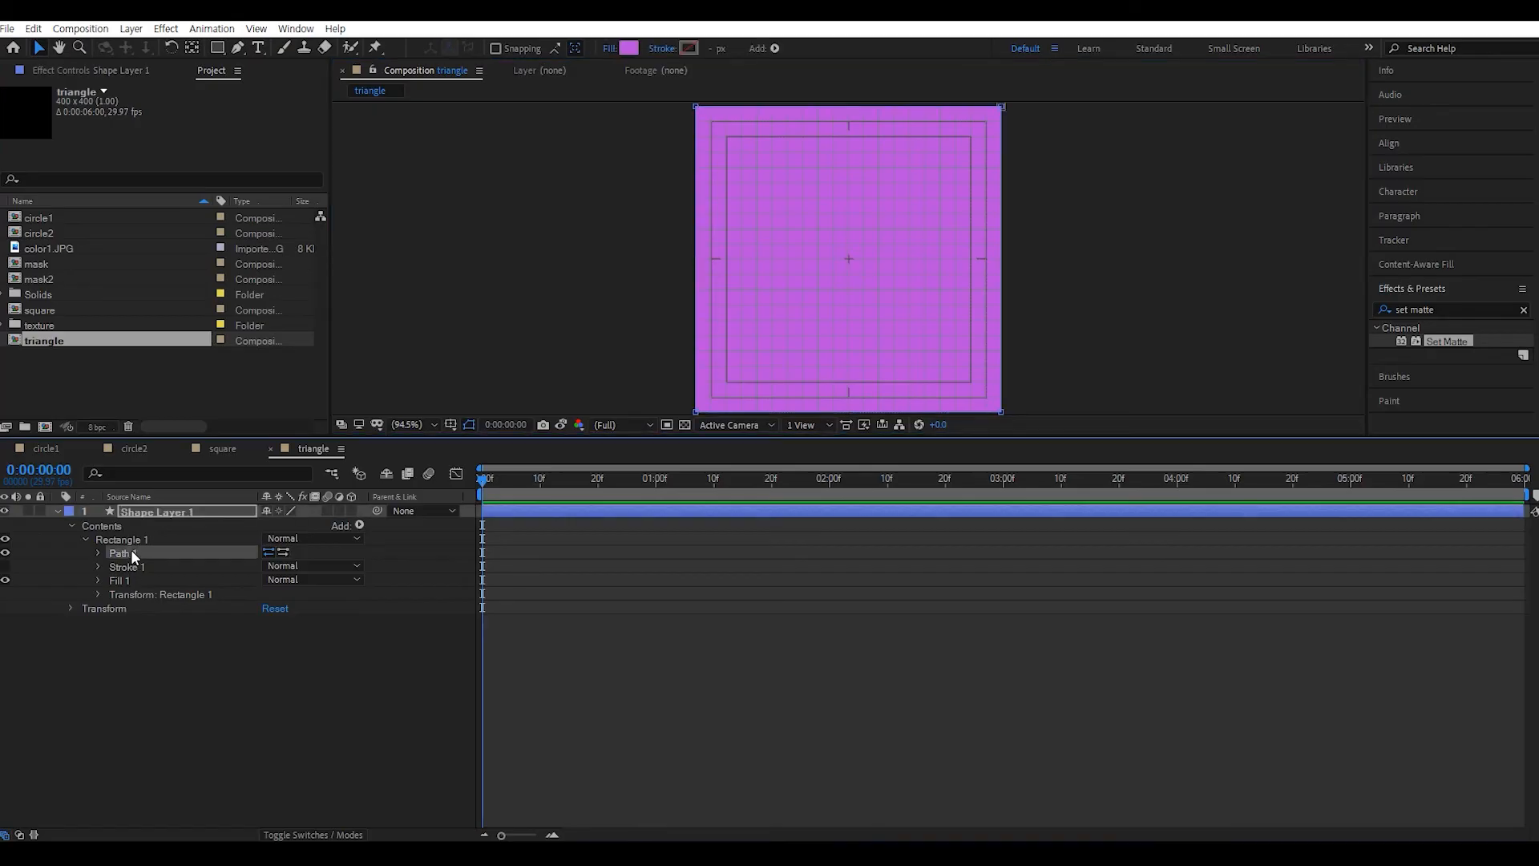
pyautogui.click(1023, 405)
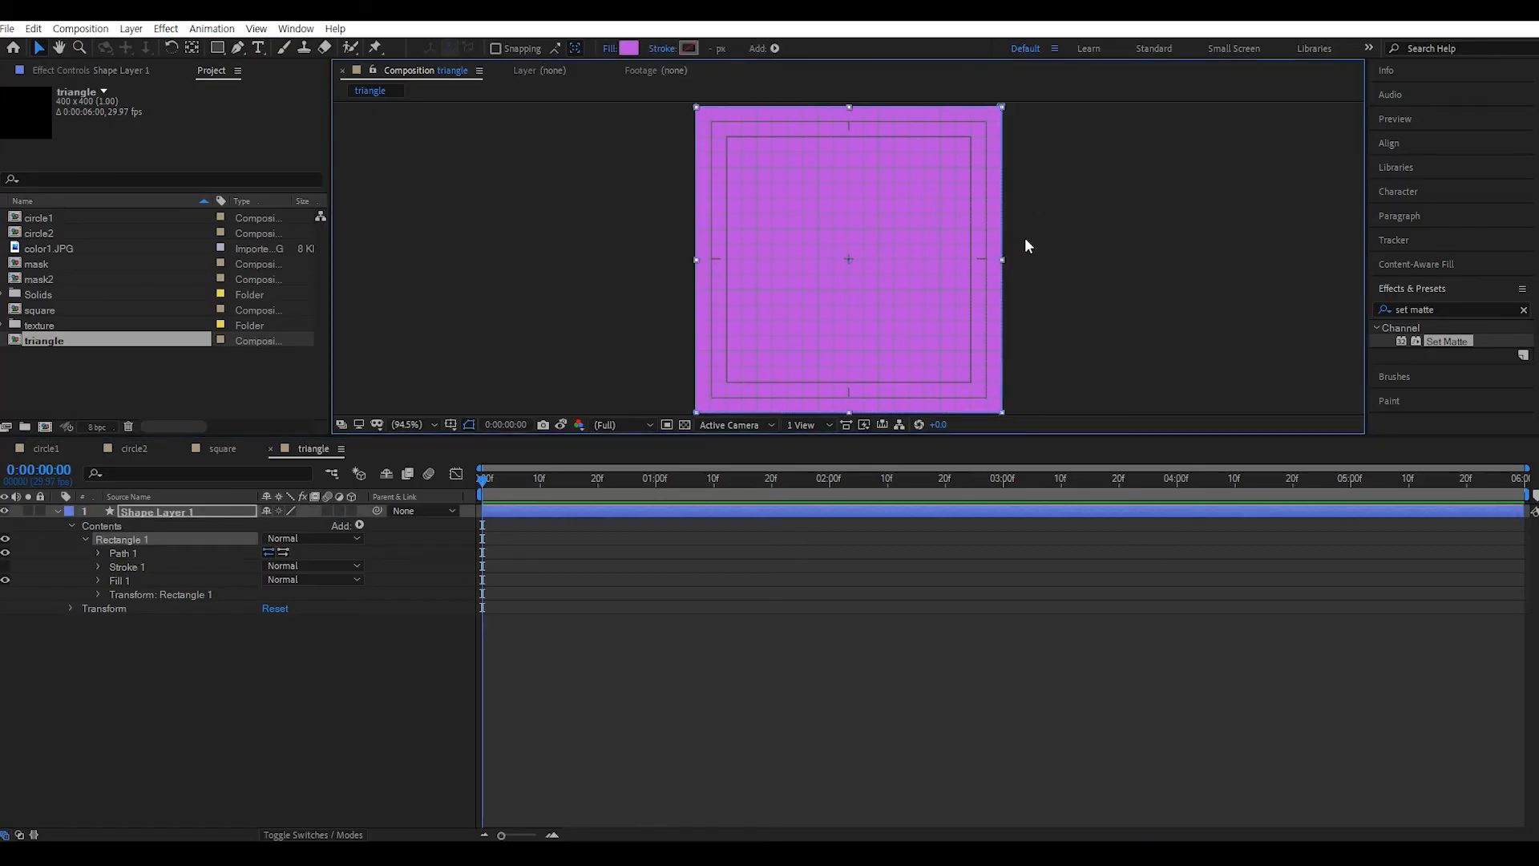
# - Select the two right-hand vertices of Path 1 and move that edge horizontally to the composition's vertical centre line
pyautogui.moveTo(1058, 435); pyautogui.dragTo(1058, 503)
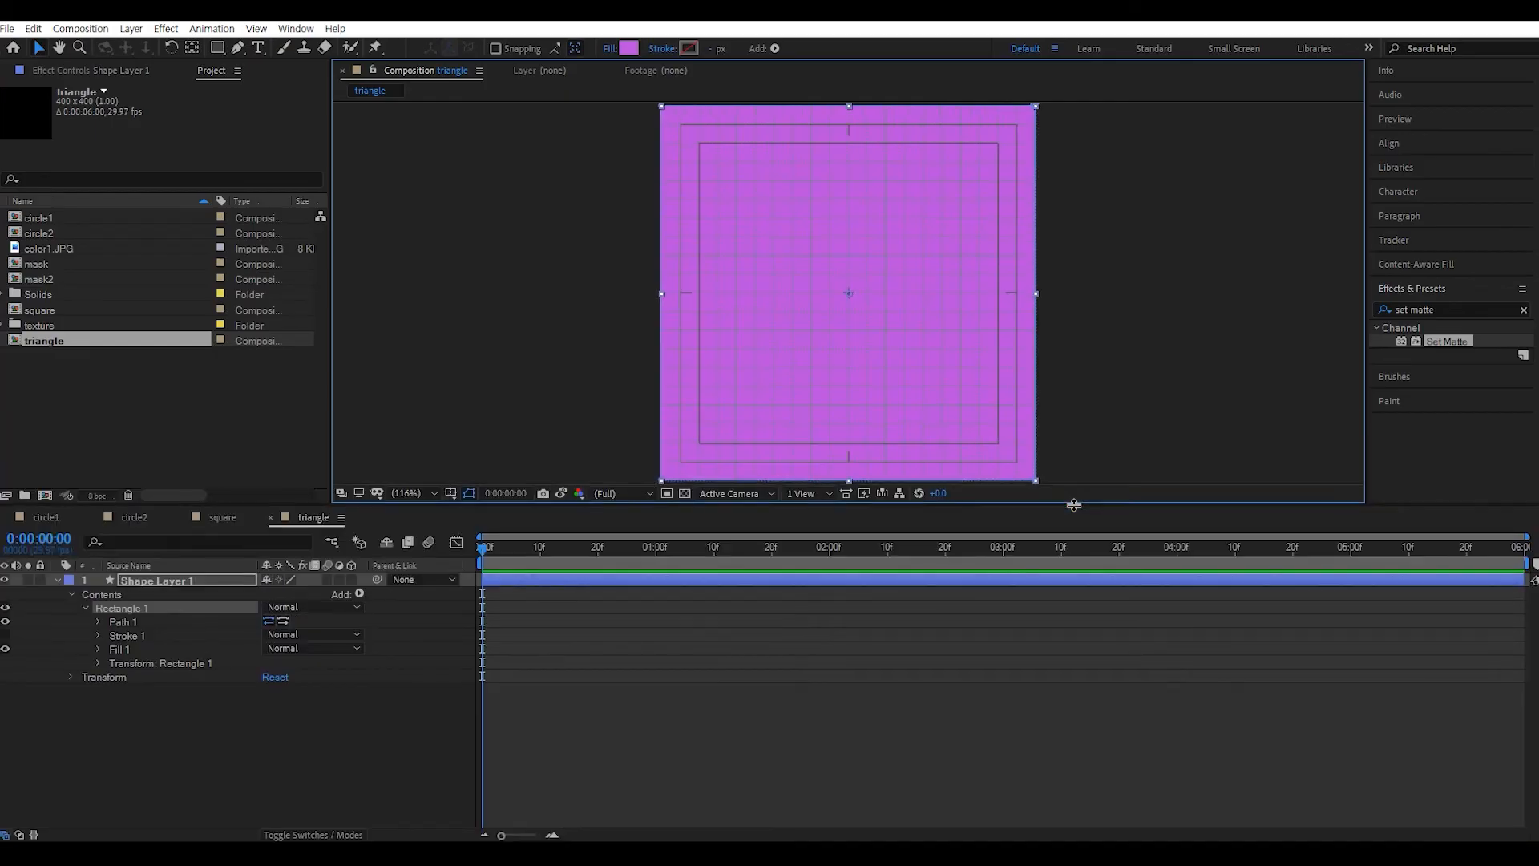
pyautogui.scroll(1, 854, 290)
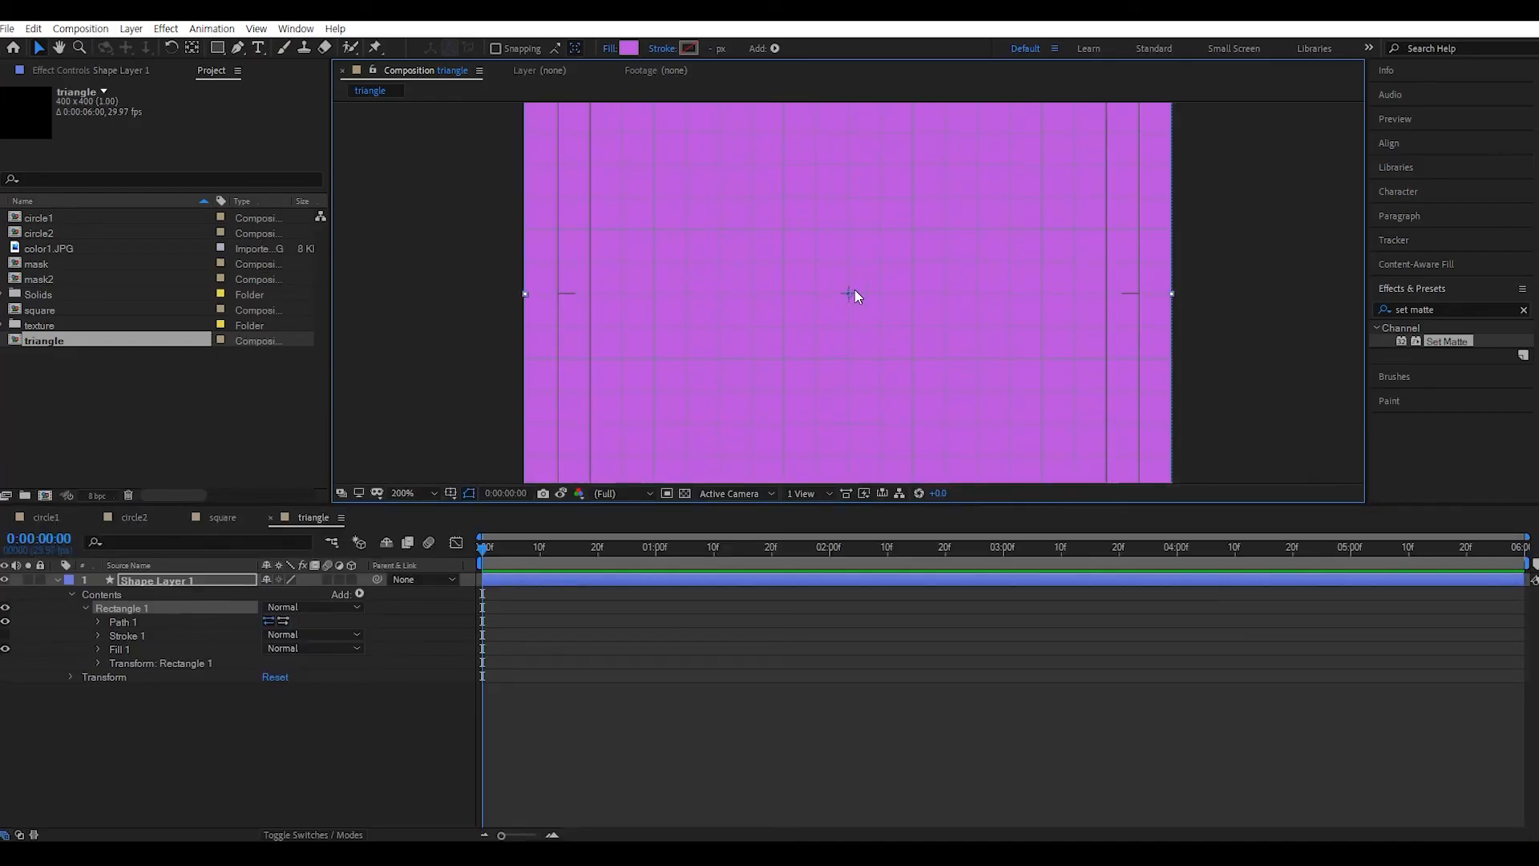
pyautogui.scroll(-1, 854, 290)
pyautogui.moveTo(1043, 115); pyautogui.dragTo(983, 470)
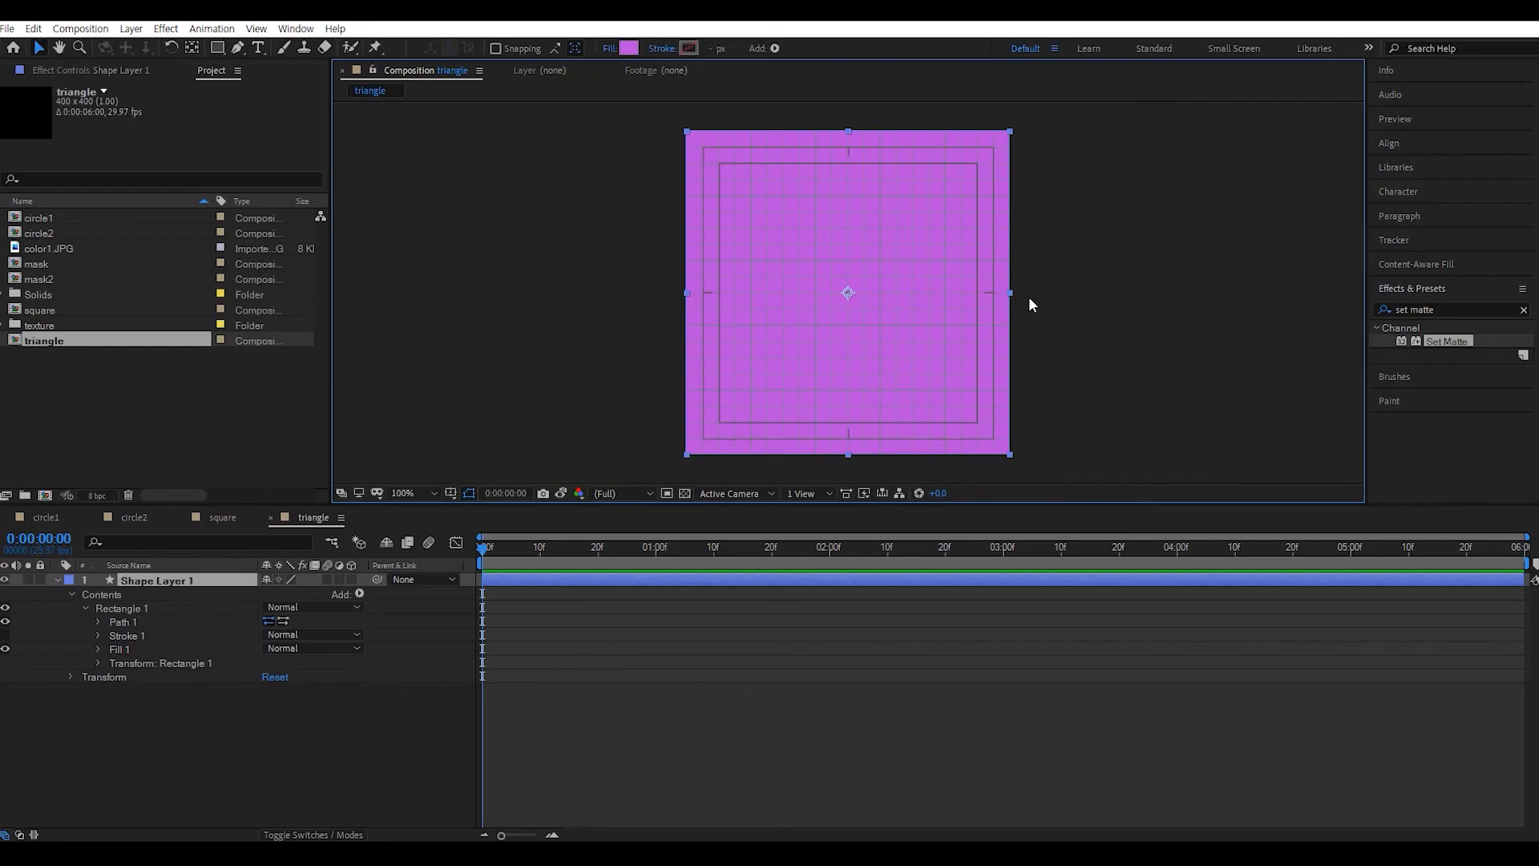
pyautogui.click(1070, 209)
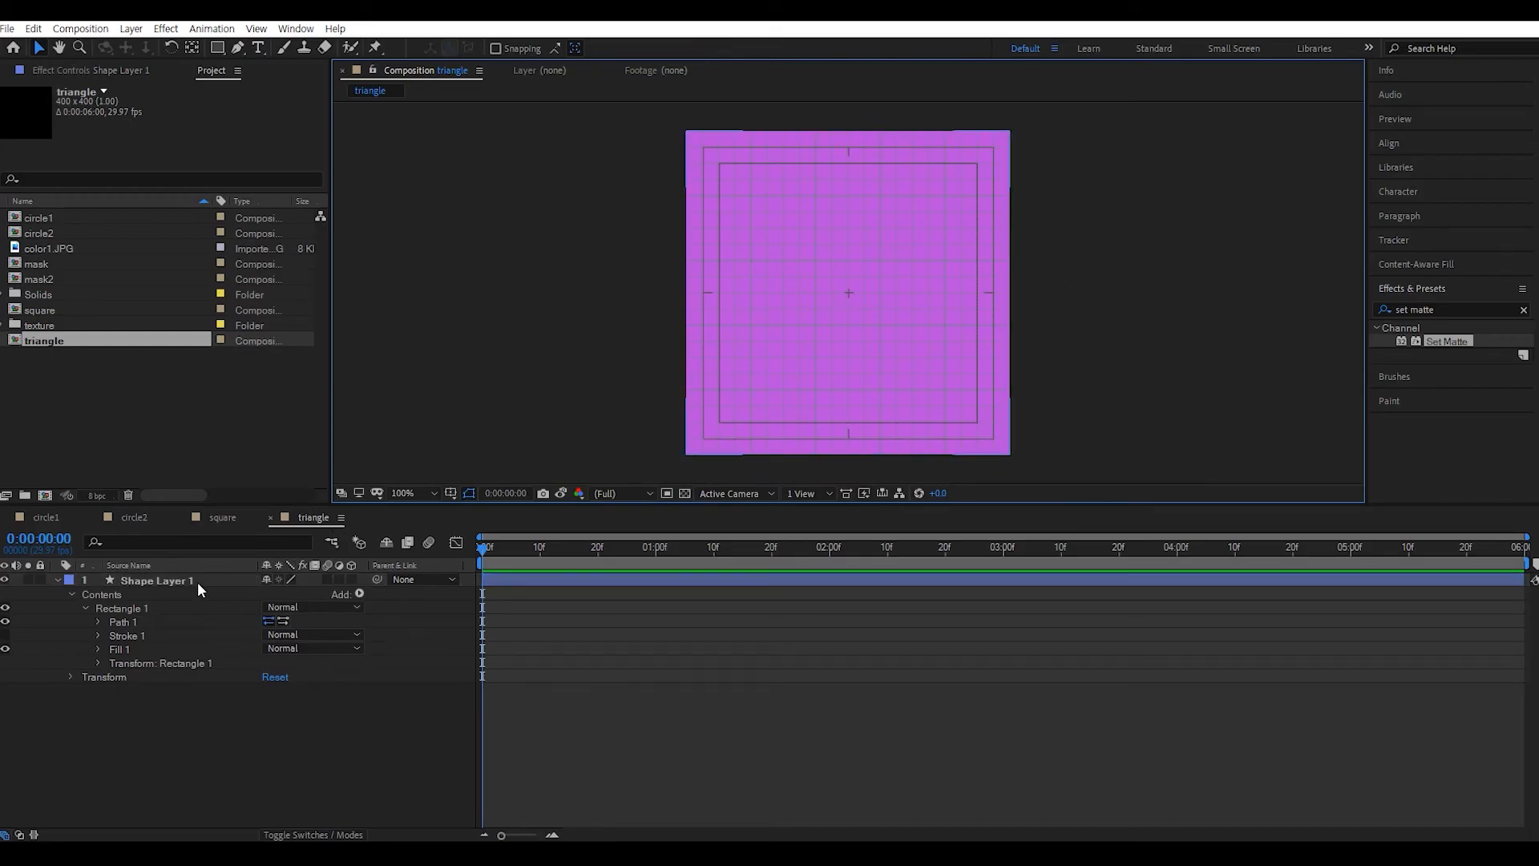
pyautogui.click(131, 622)
pyautogui.moveTo(1054, 123); pyautogui.dragTo(941, 468)
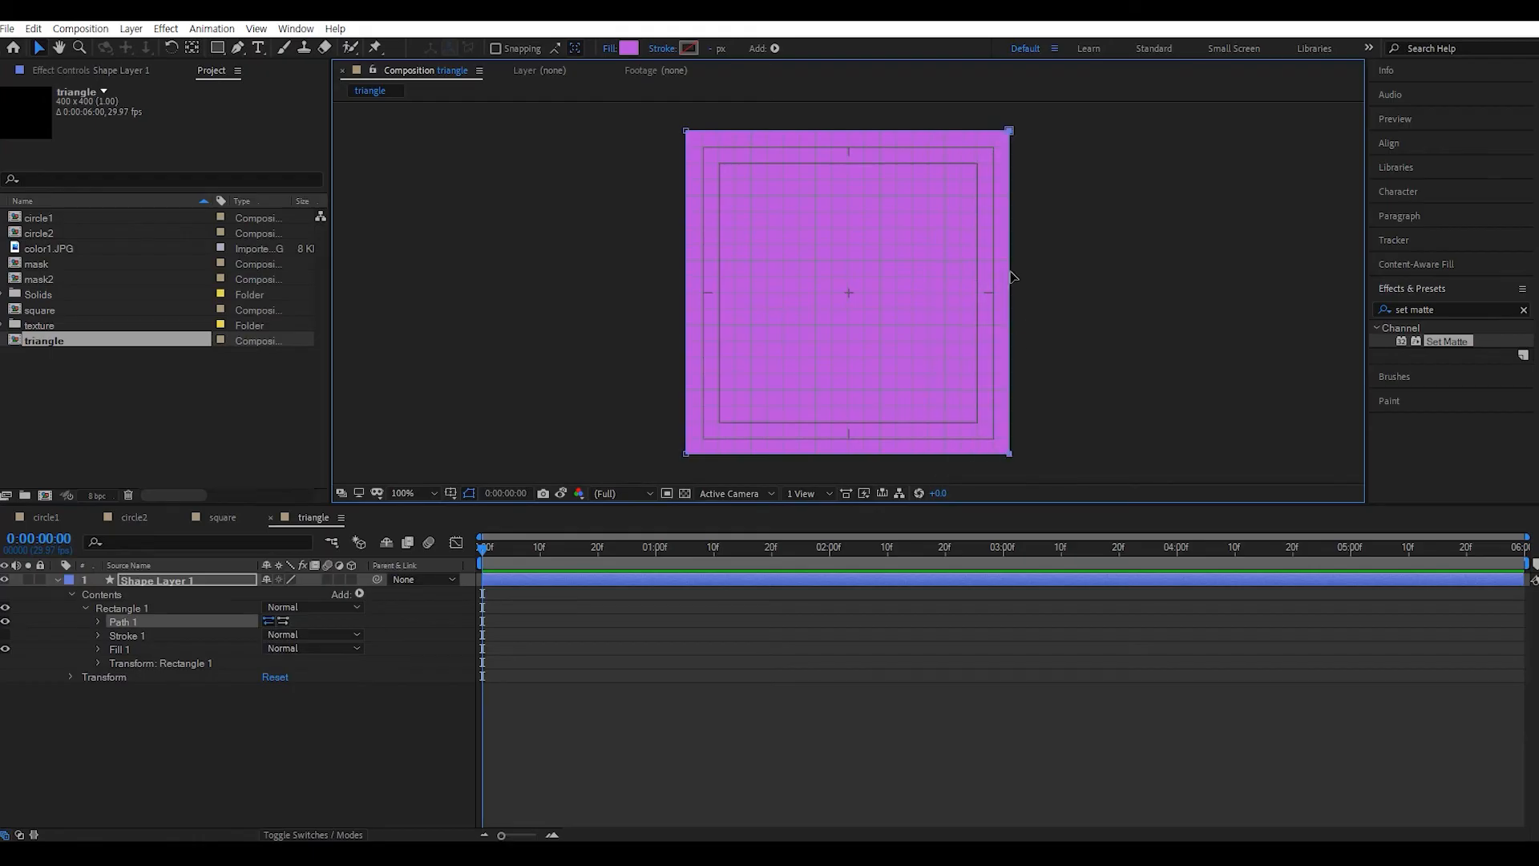
pyautogui.moveTo(1013, 284); pyautogui.dragTo(849, 278)
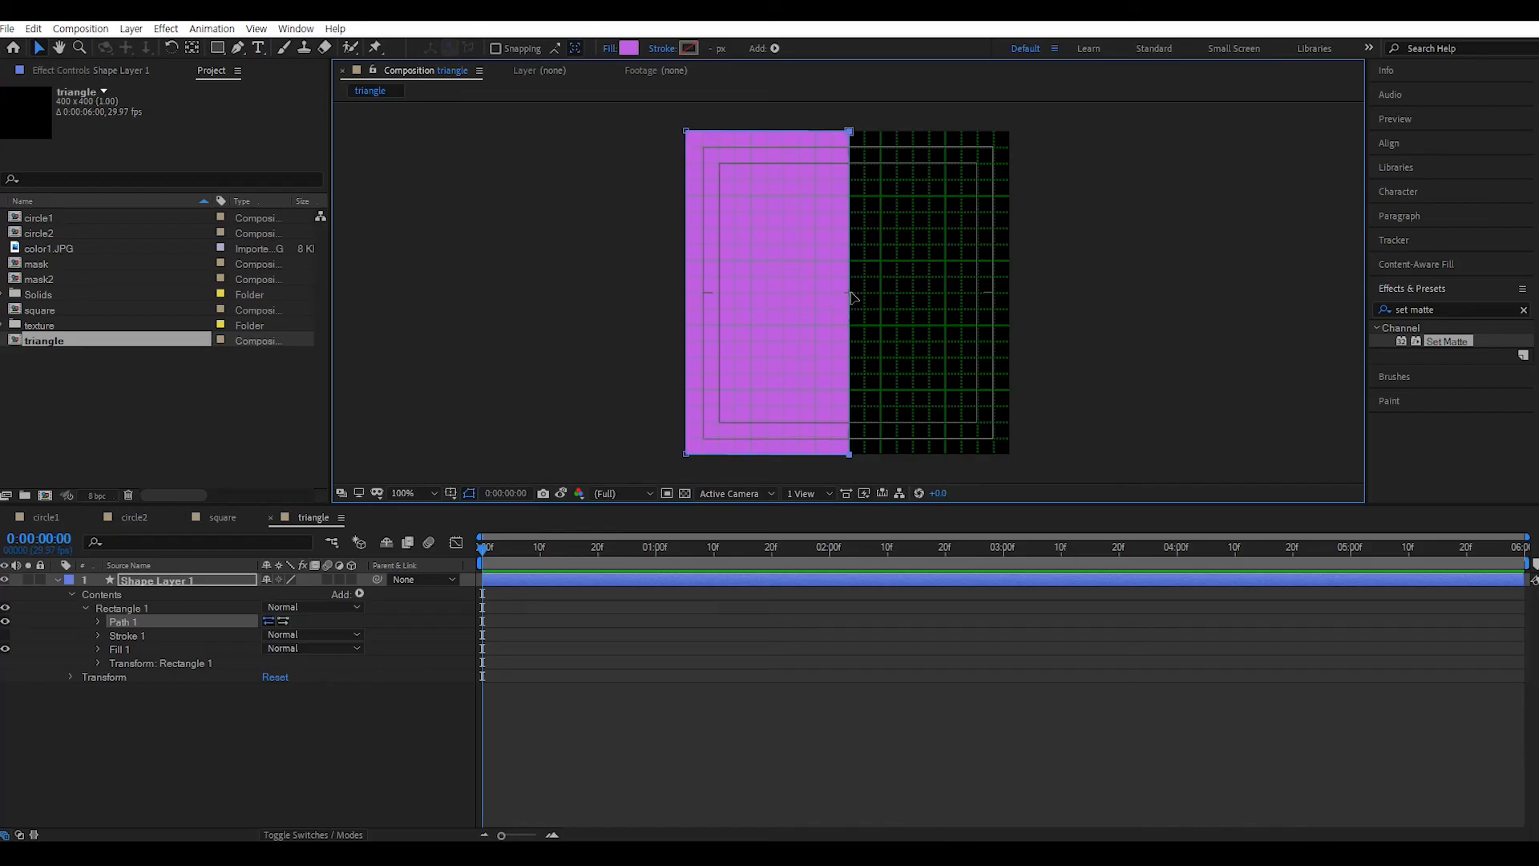
# - Nudge the moved edge of Path 1 so it lines up exactly with the composition's centre mark
pyautogui.click(255, 28)
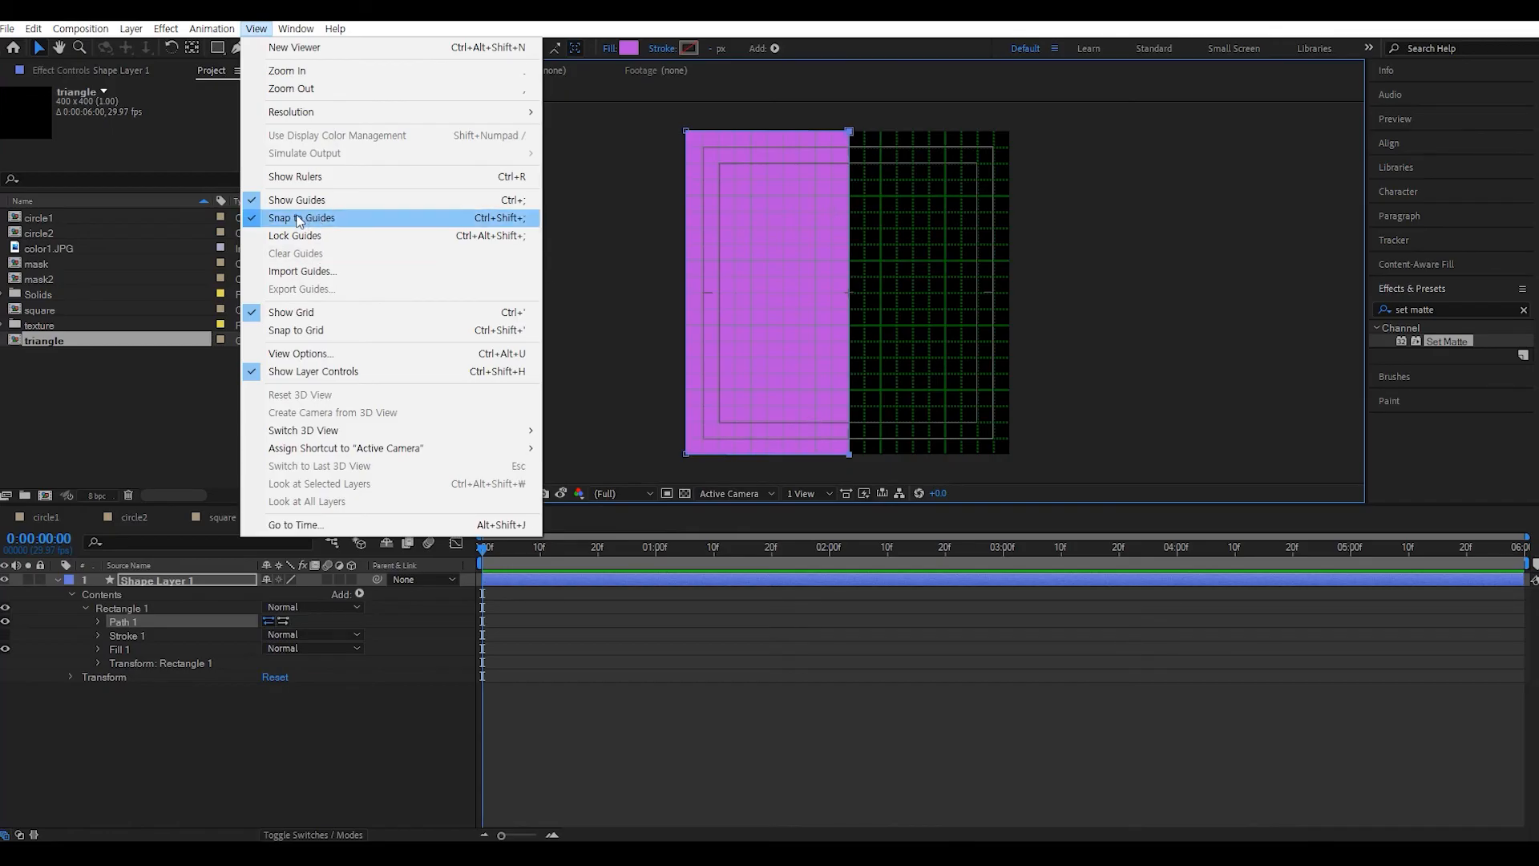
pyautogui.click(586, 24)
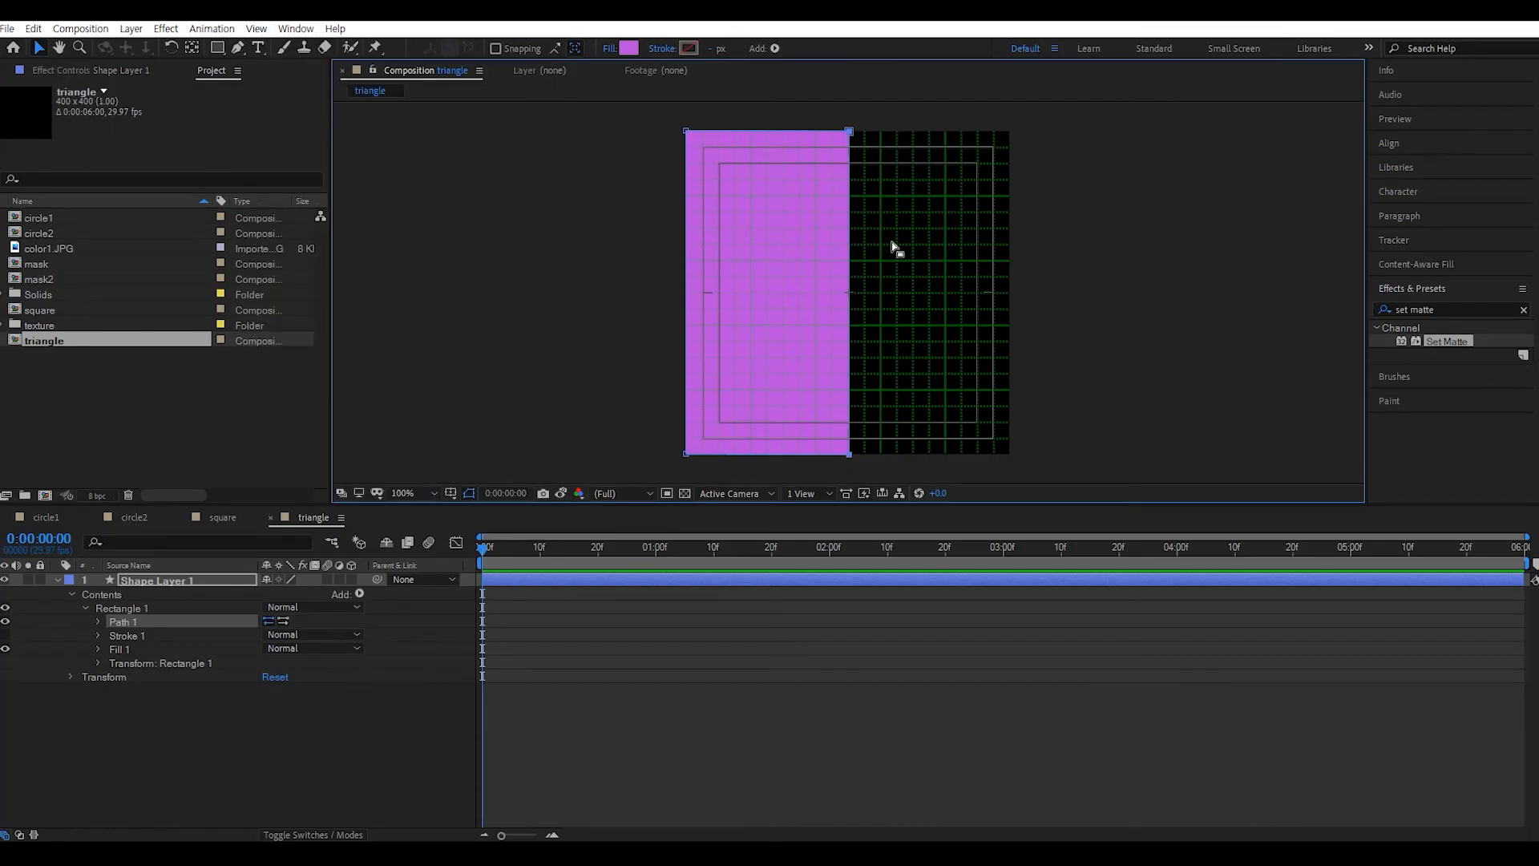
pyautogui.click(239, 48)
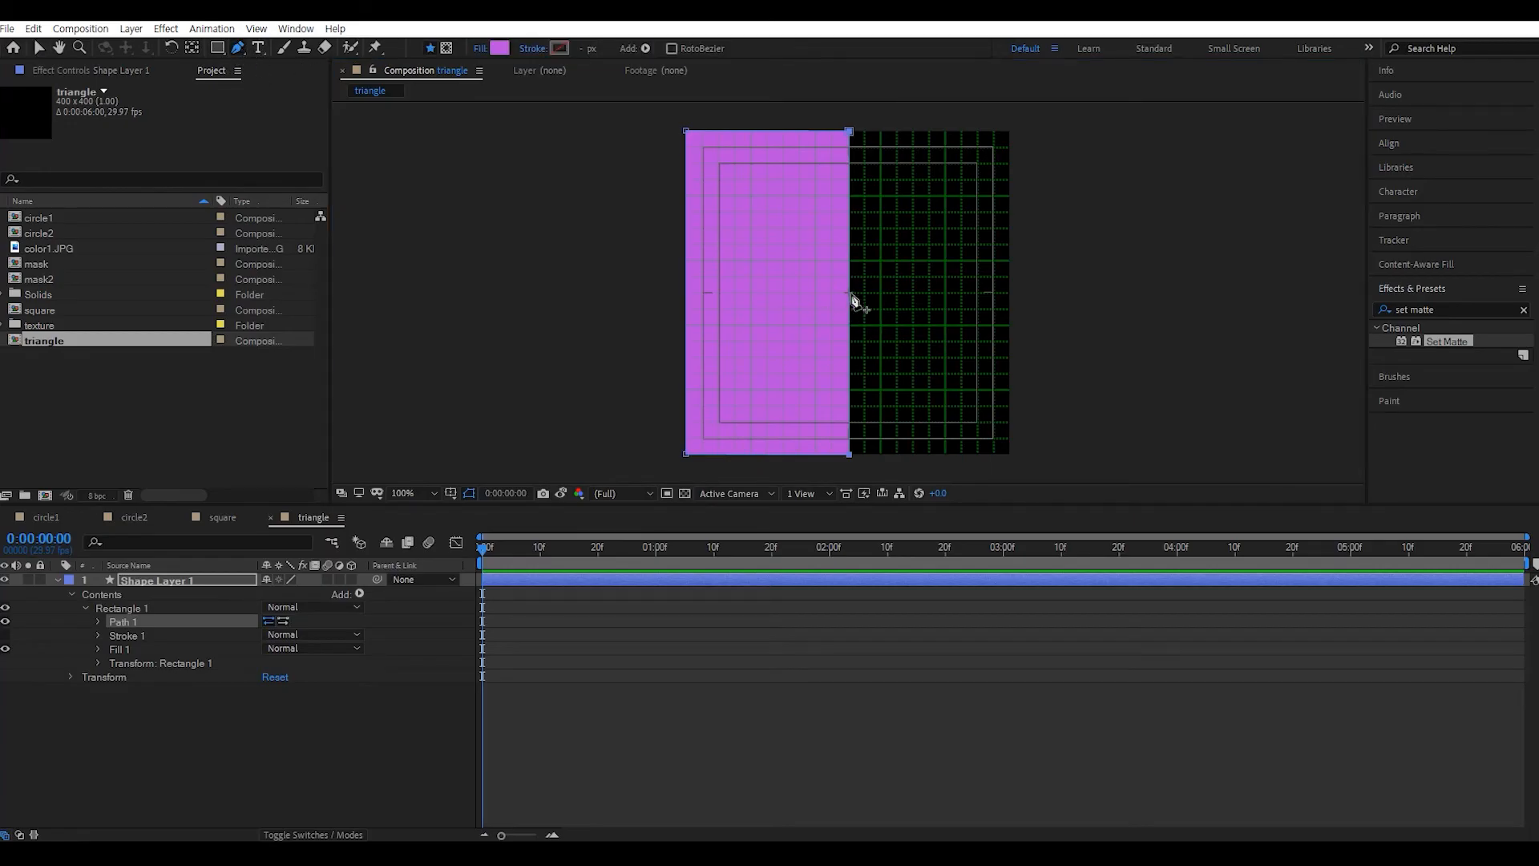
pyautogui.scroll(-2, 852, 299)
pyautogui.scroll(7, 849, 300)
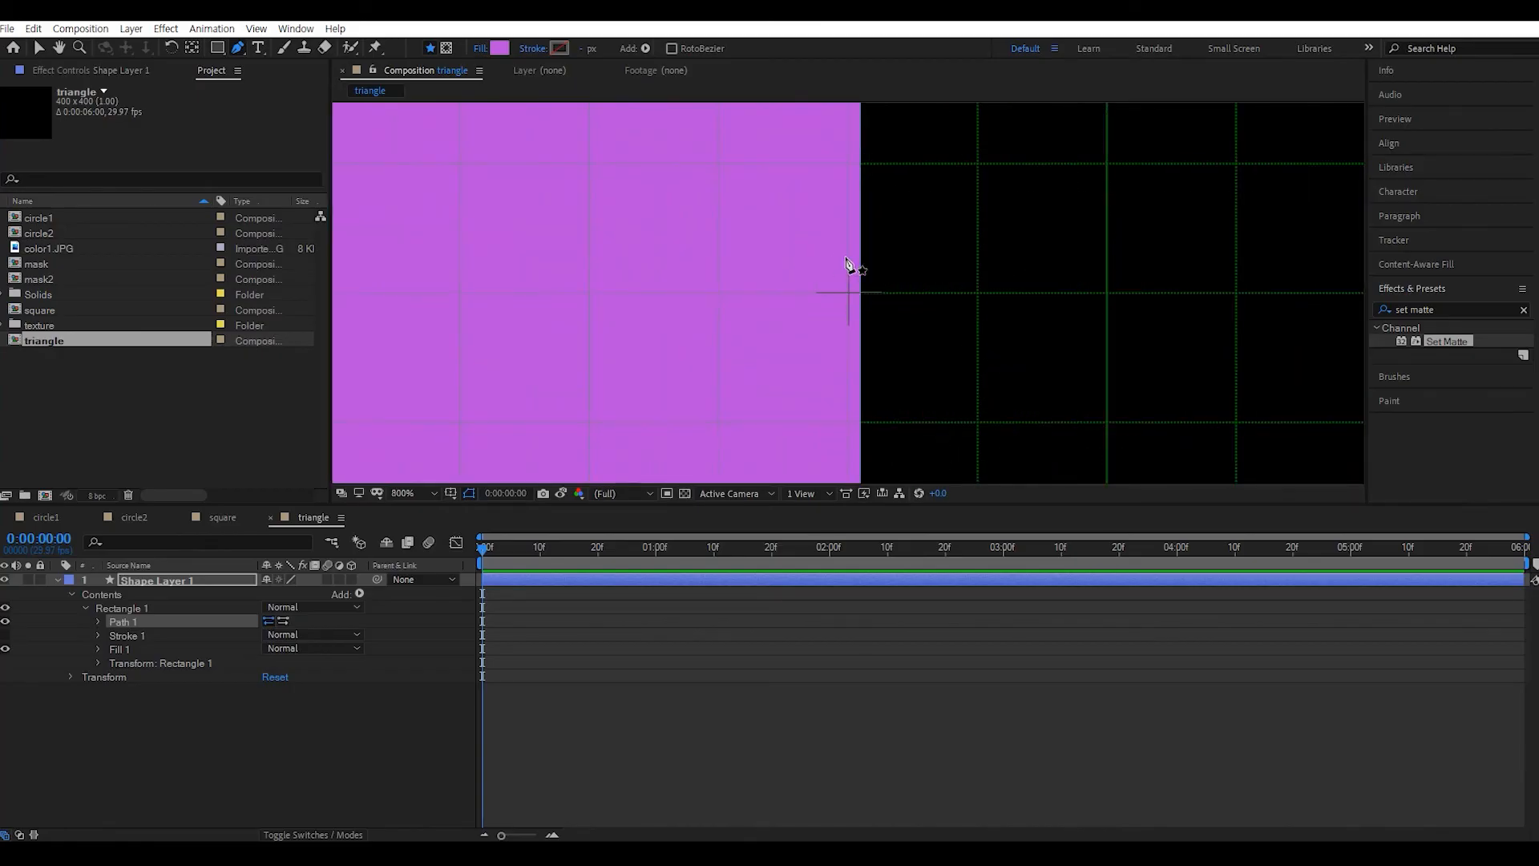
pyautogui.click(39, 50)
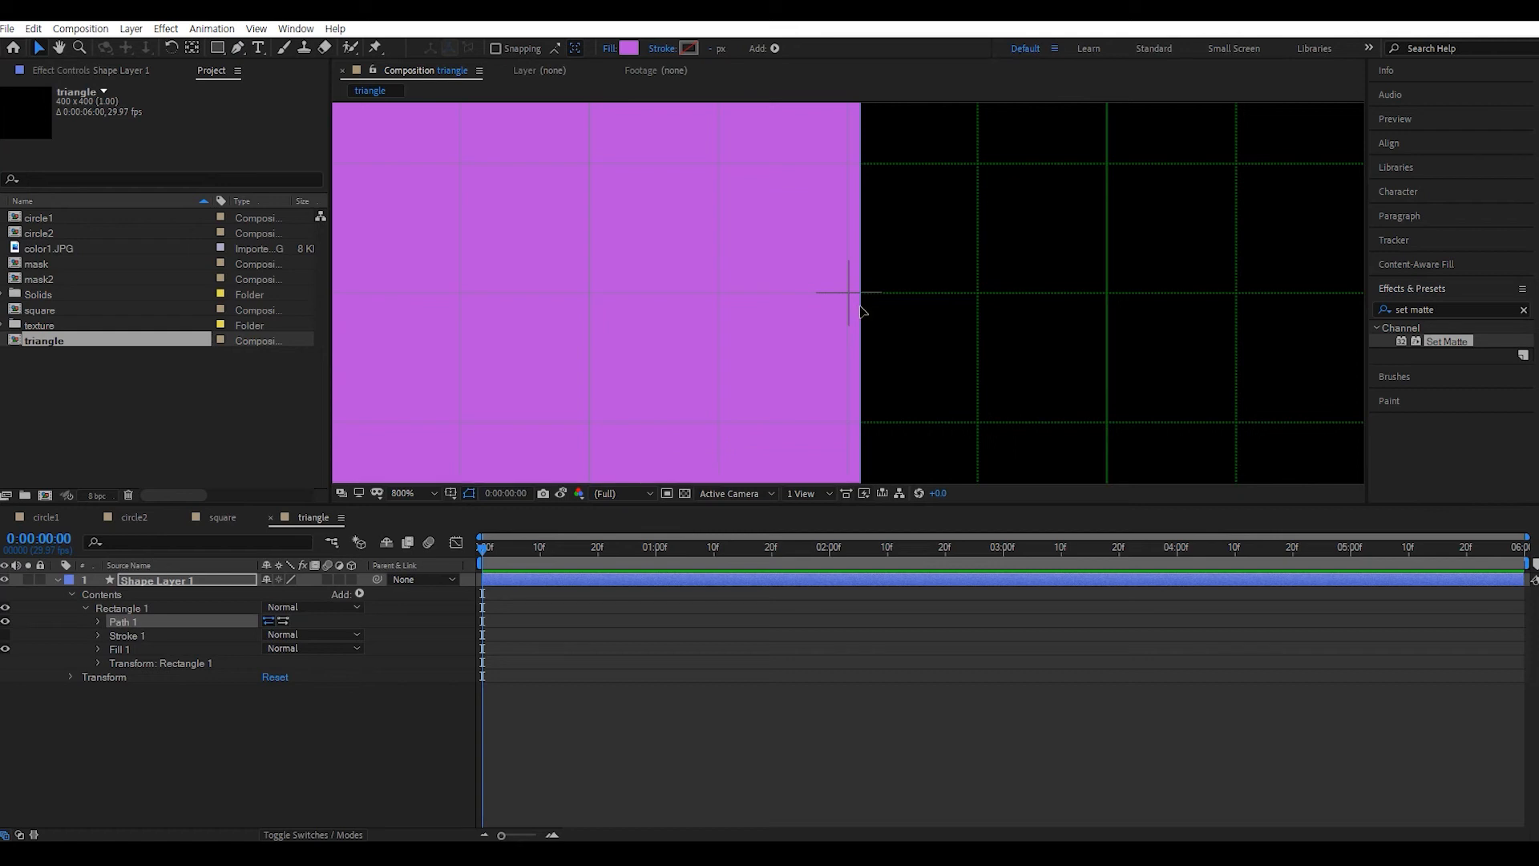
pyautogui.moveTo(861, 312)
pyautogui.mouseDown()
pyautogui.moveTo(826, 292)
pyautogui.moveTo(851, 292)
pyautogui.mouseUp()
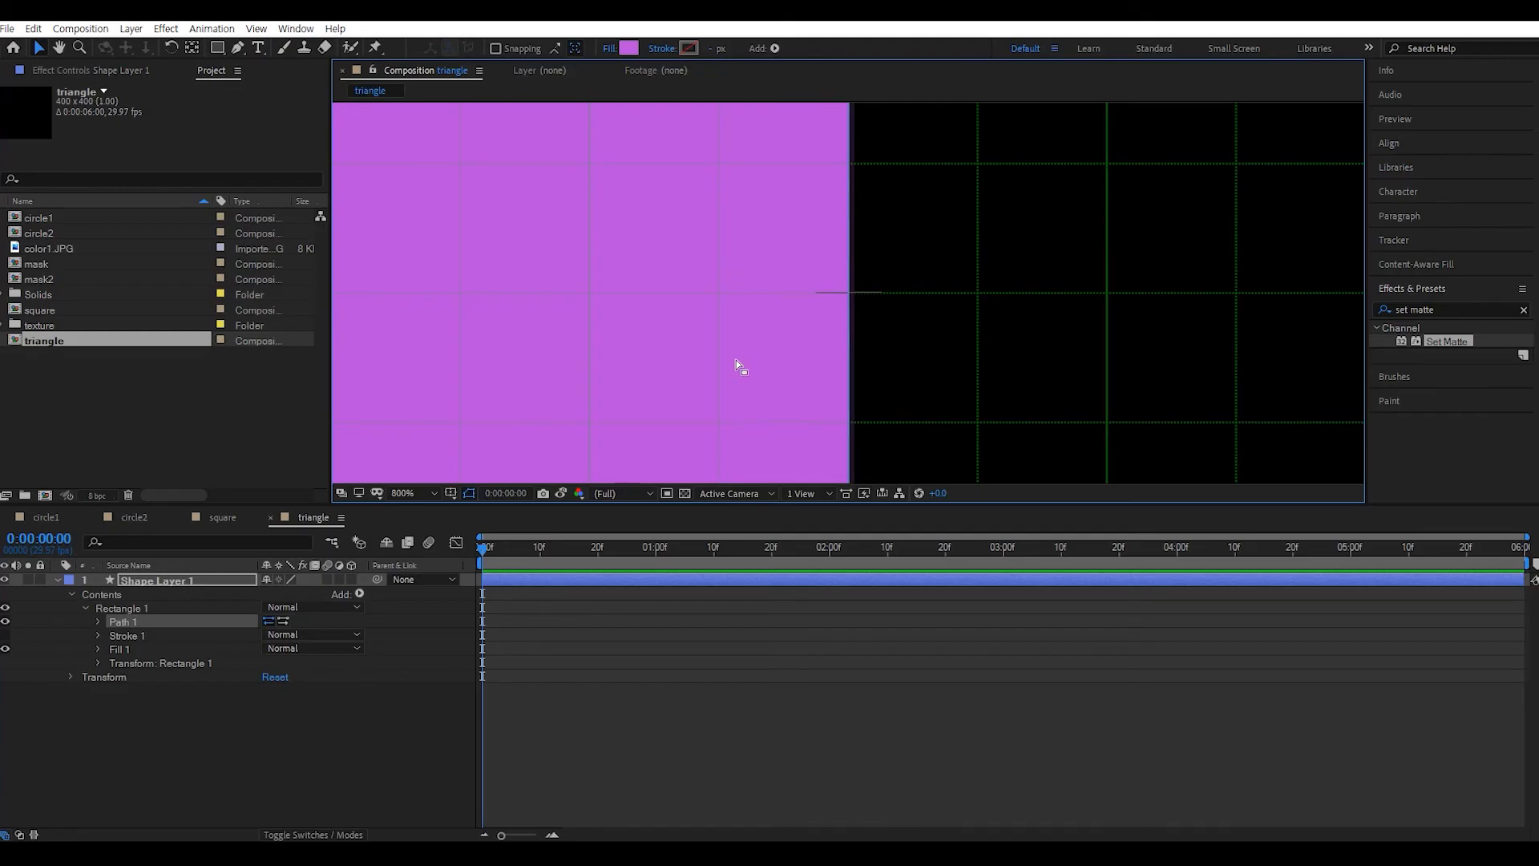
# - Add a Pen tool vertex to the shape's right edge exactly at the composition's centre mark
pyautogui.click(236, 49)
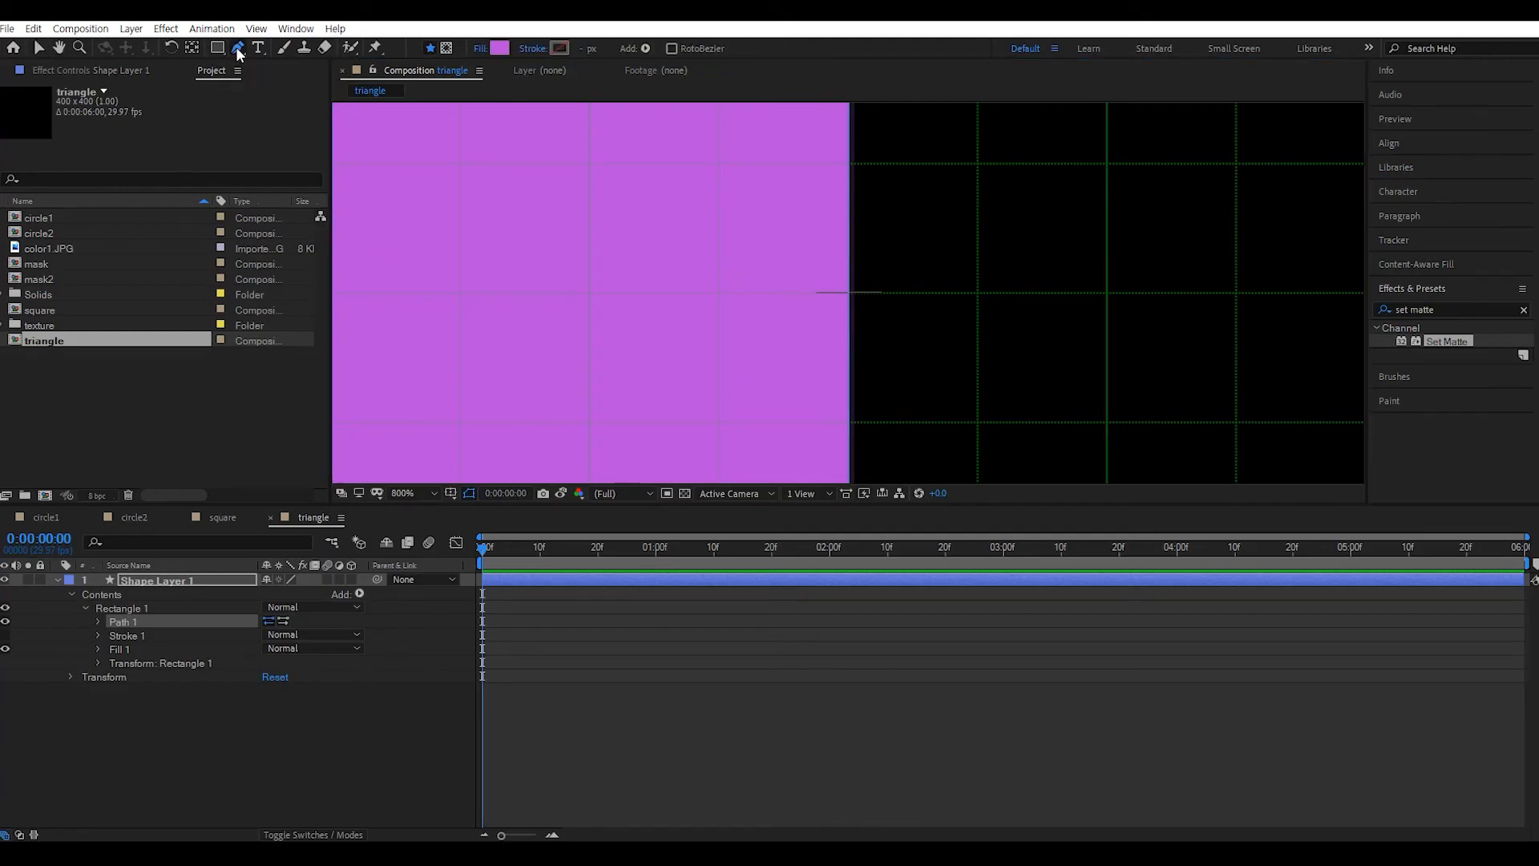
pyautogui.click(850, 295)
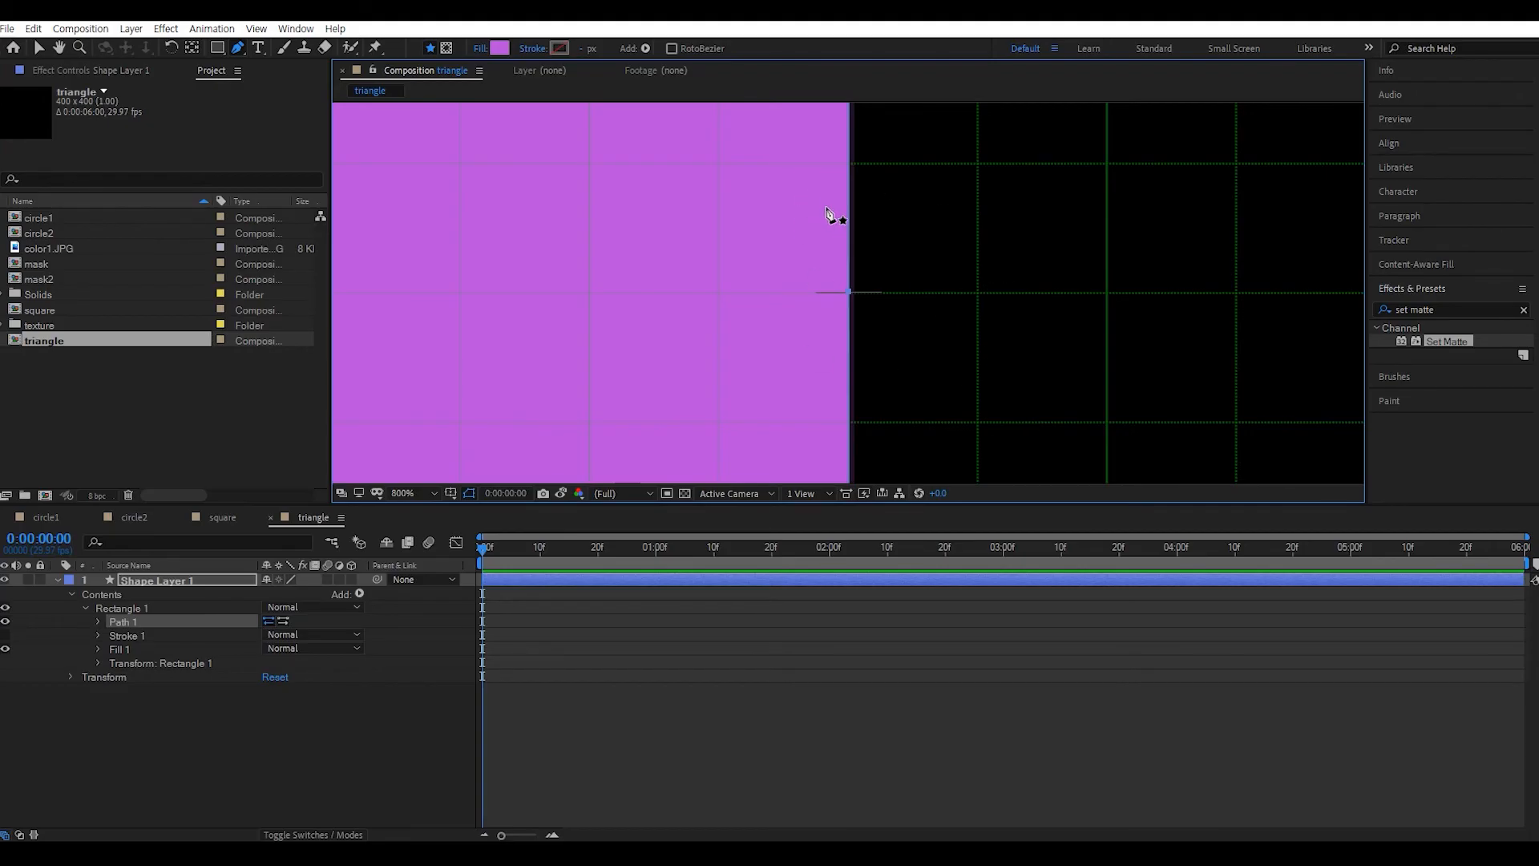
pyautogui.hotkey('shift', '/')
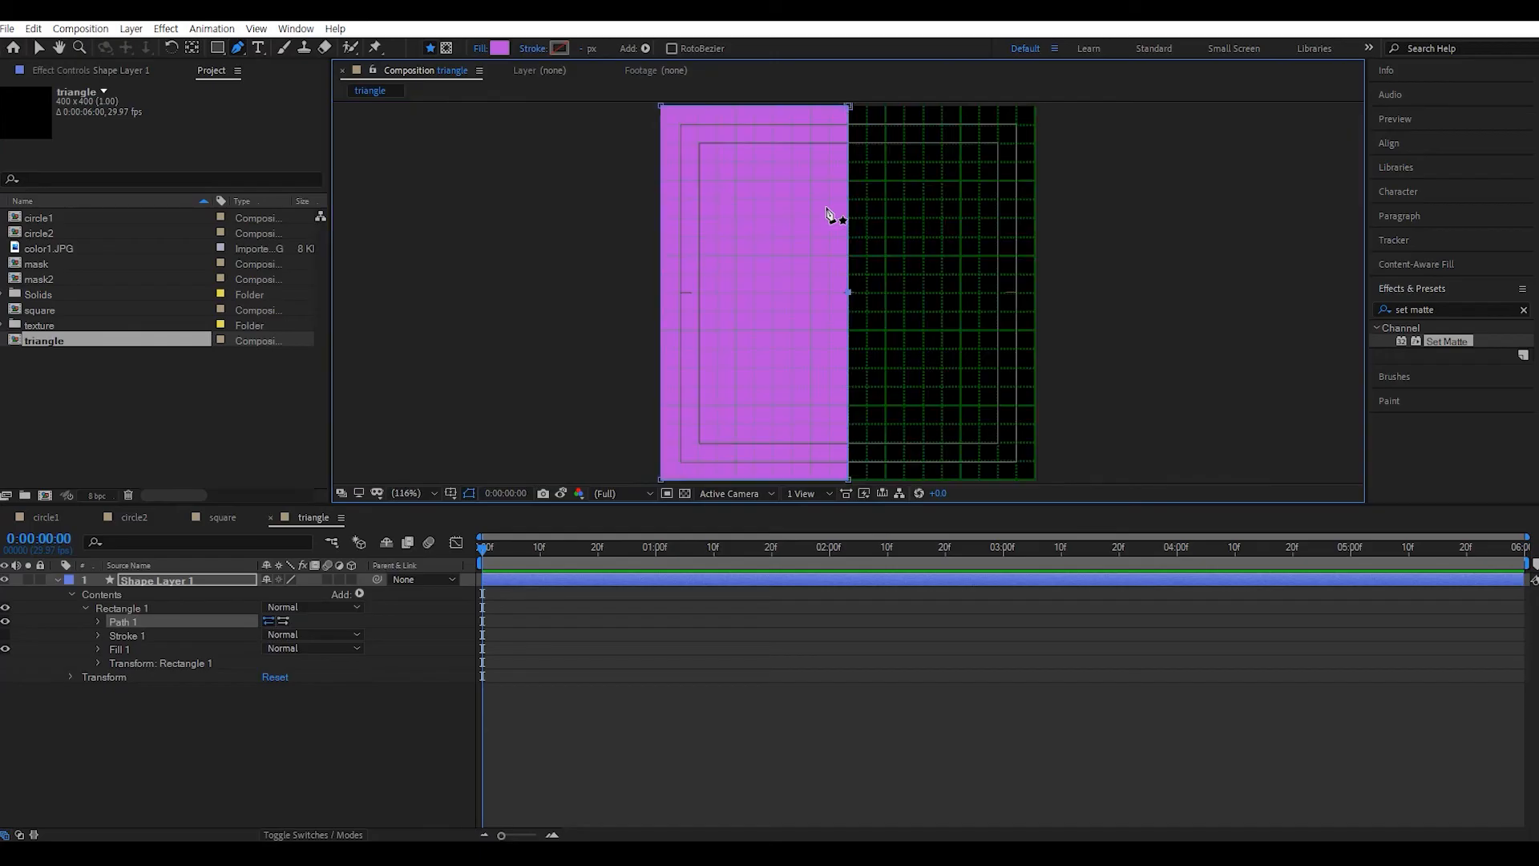
# - Delete the upper and lower vertices at the right end of Path 1 so the rectangle becomes a triangle pointing to the centre
pyautogui.click(36, 48)
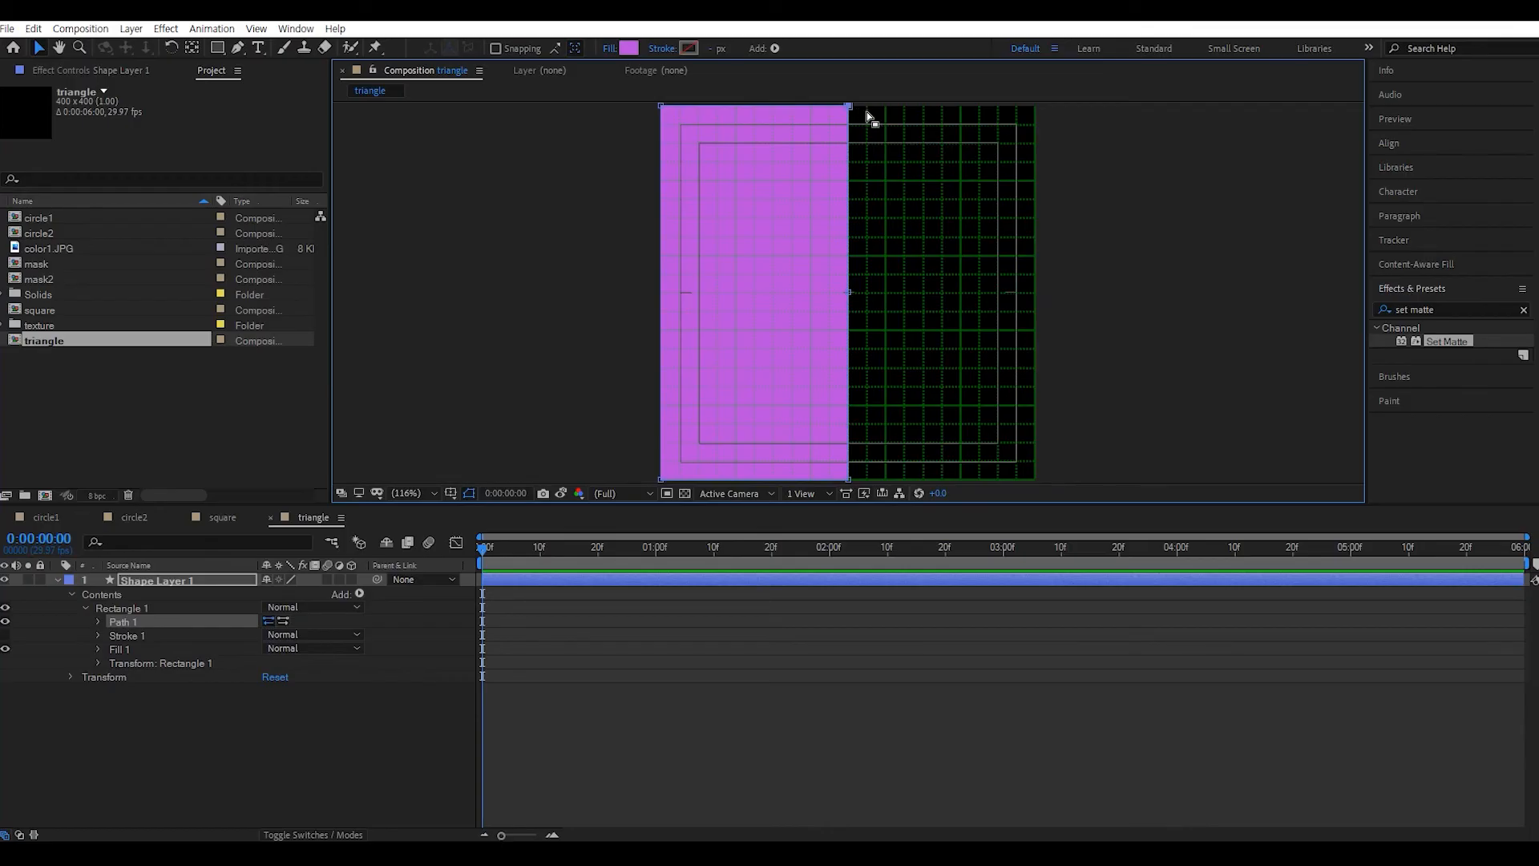
pyautogui.press('Delete')
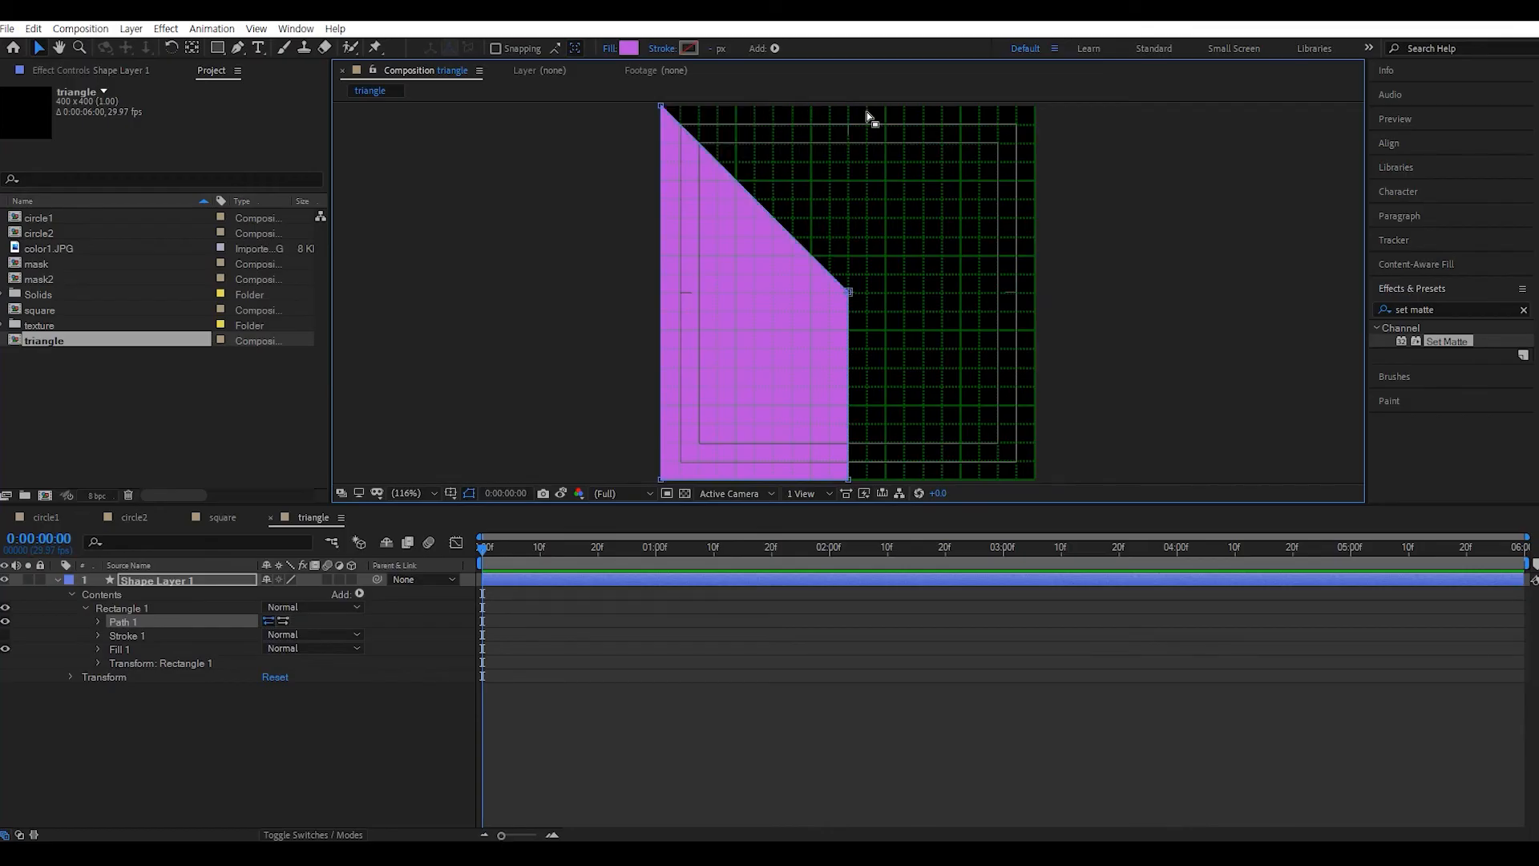
pyautogui.click(848, 479)
pyautogui.press('Delete')
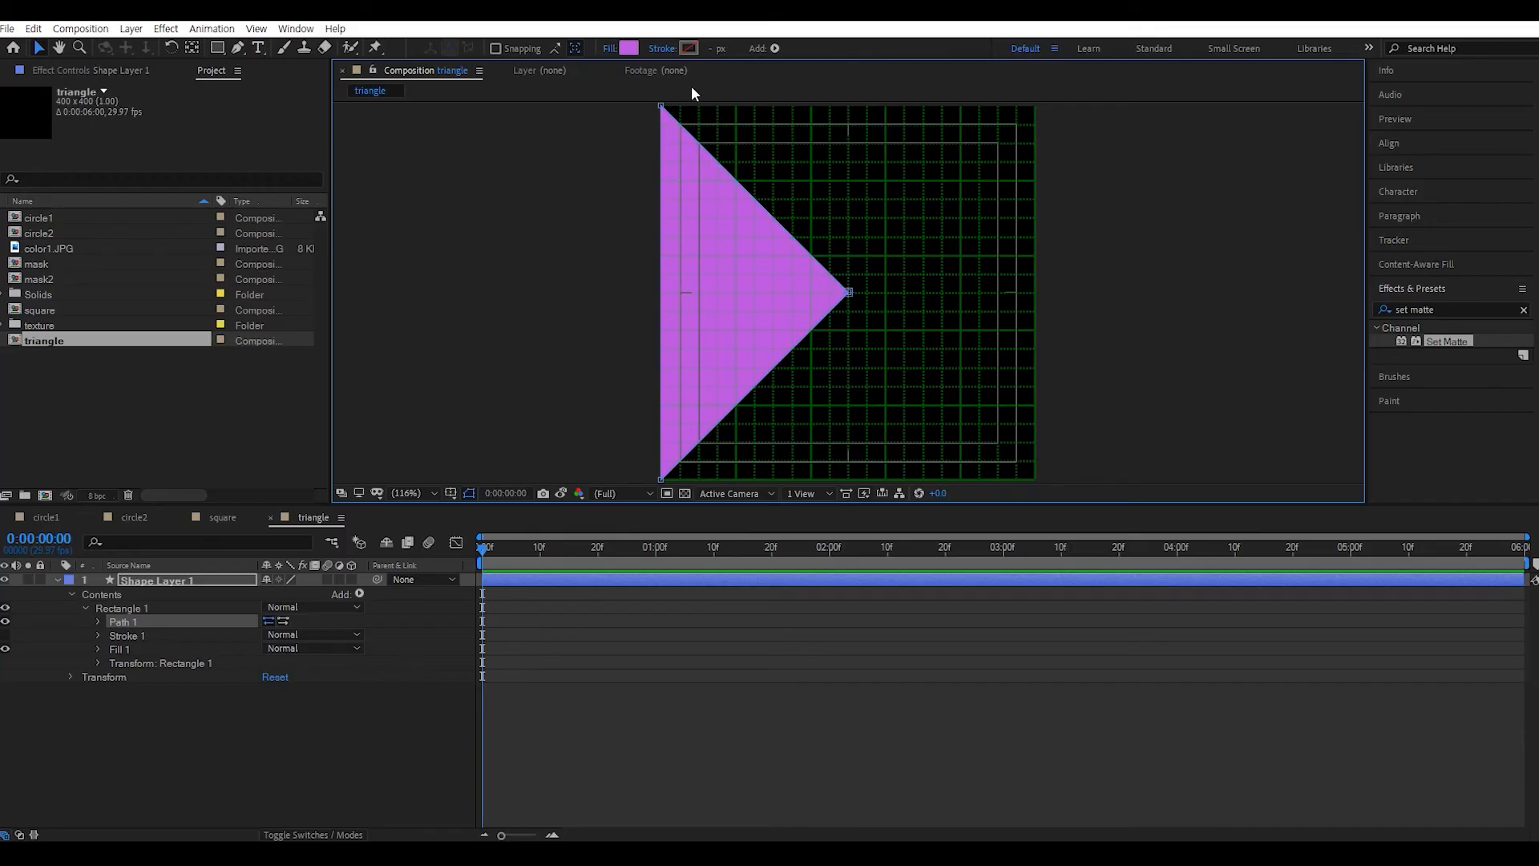
# - Set the triangle's fill to the green 6EF587 sampled from the color1.JPG palette
pyautogui.click(51, 249)
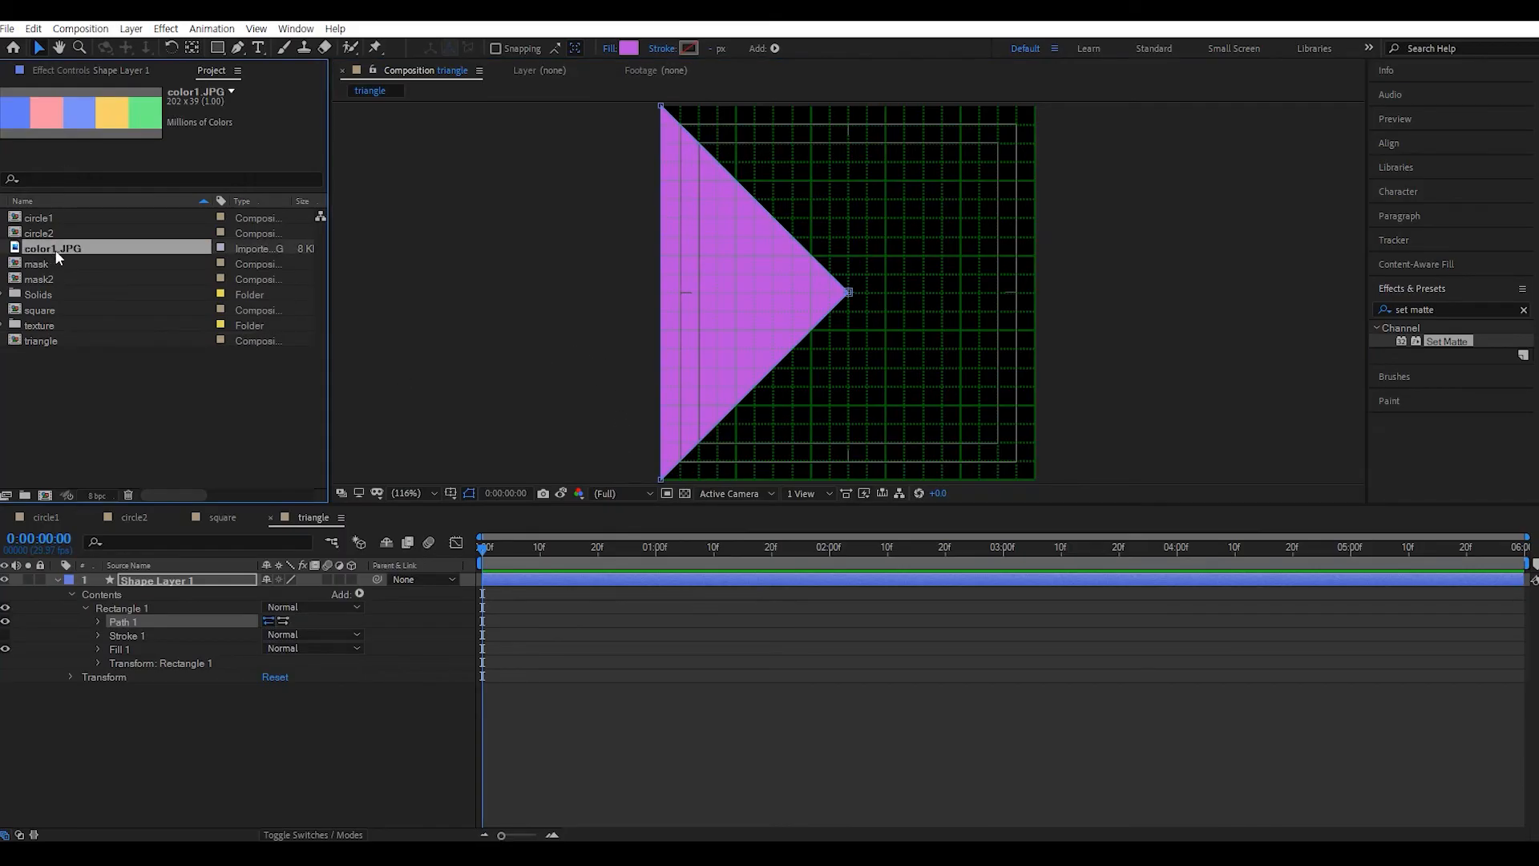
pyautogui.click(628, 48)
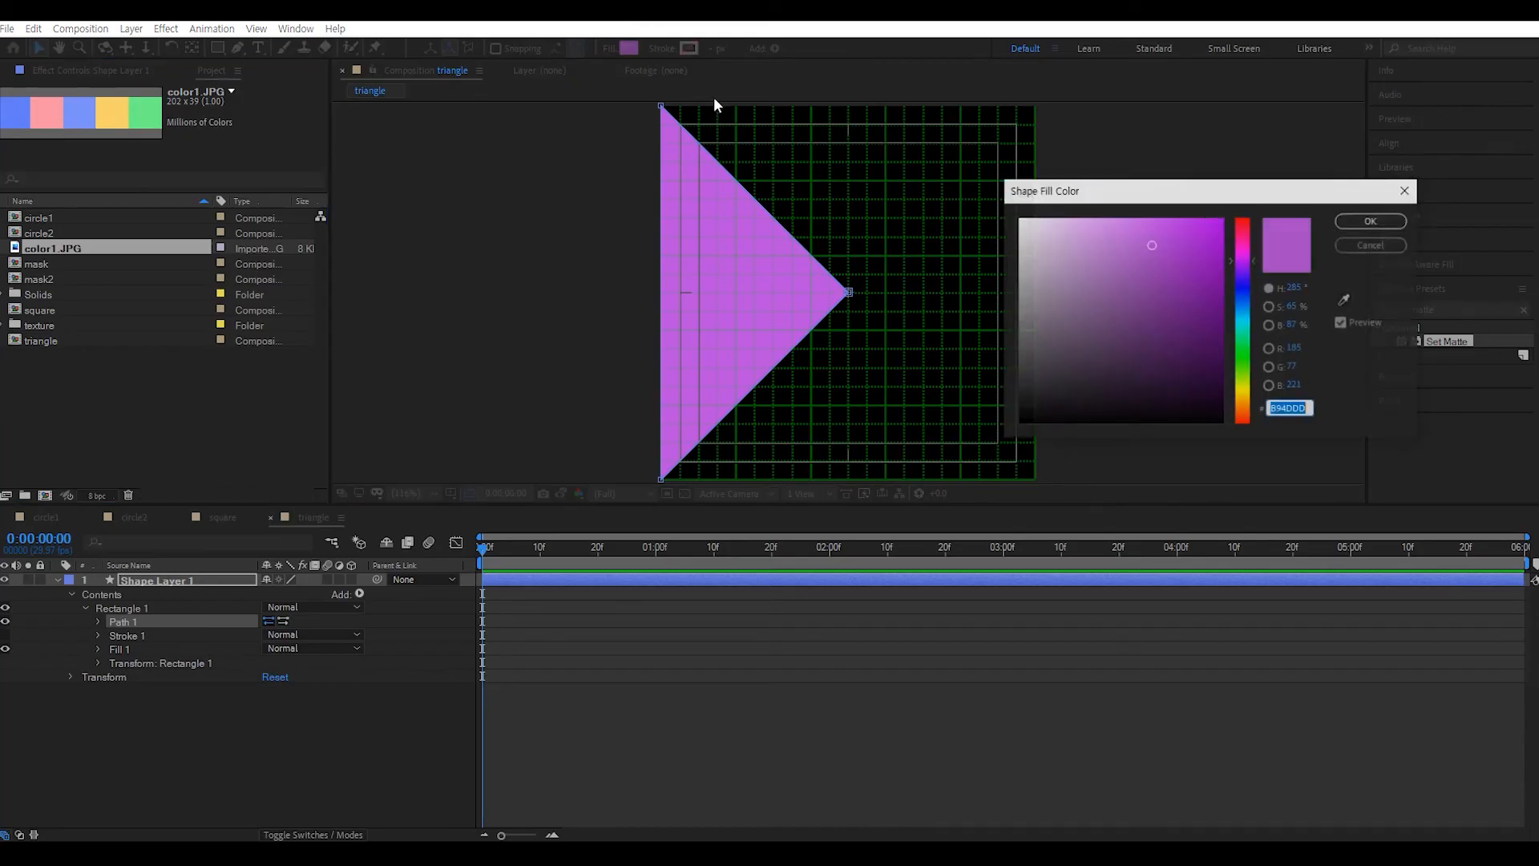
pyautogui.click(1347, 300)
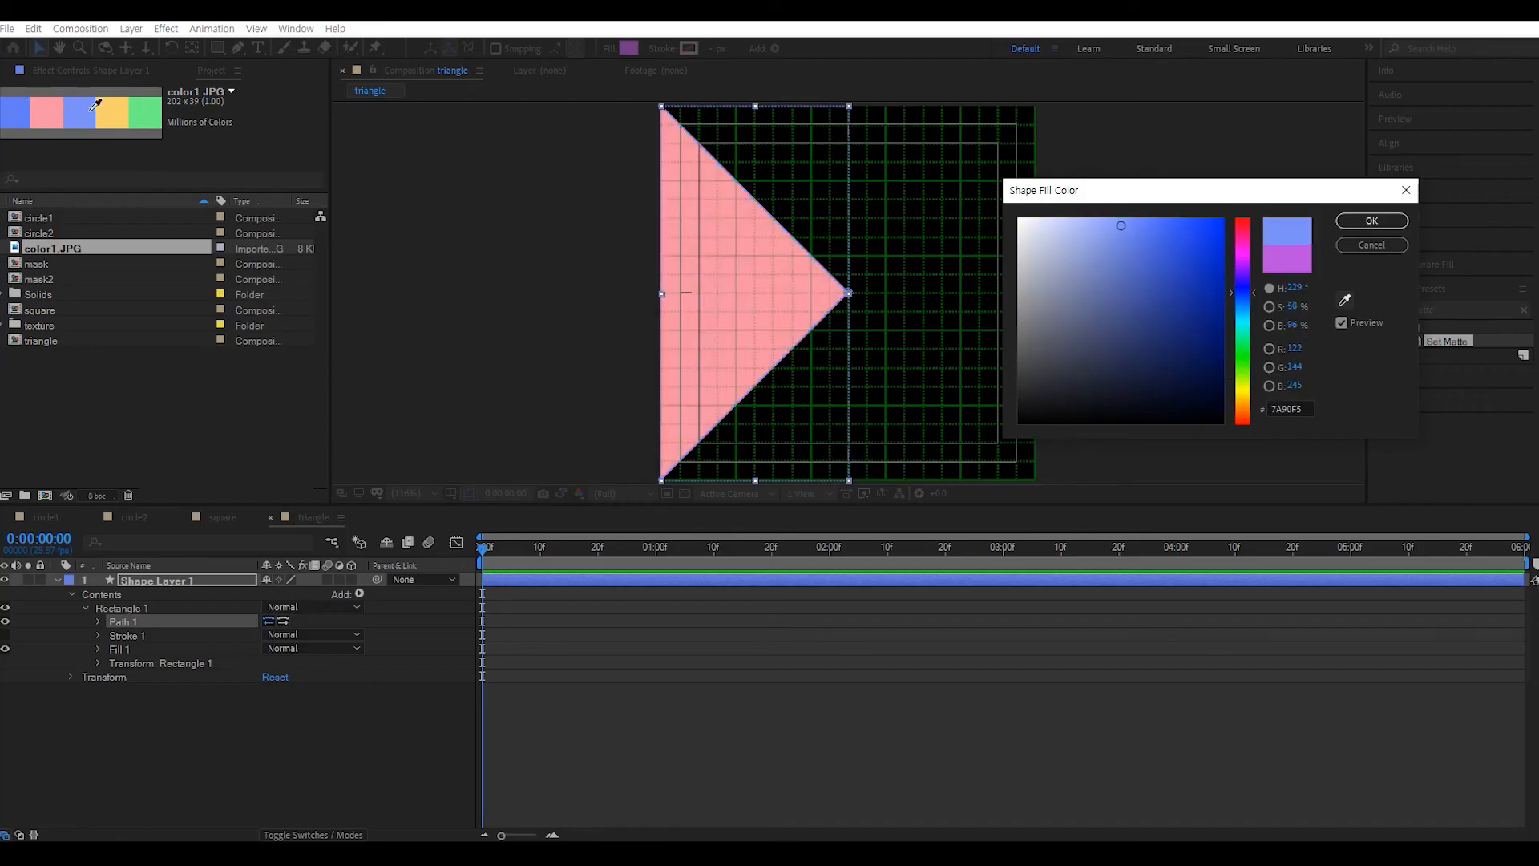
pyautogui.click(148, 105)
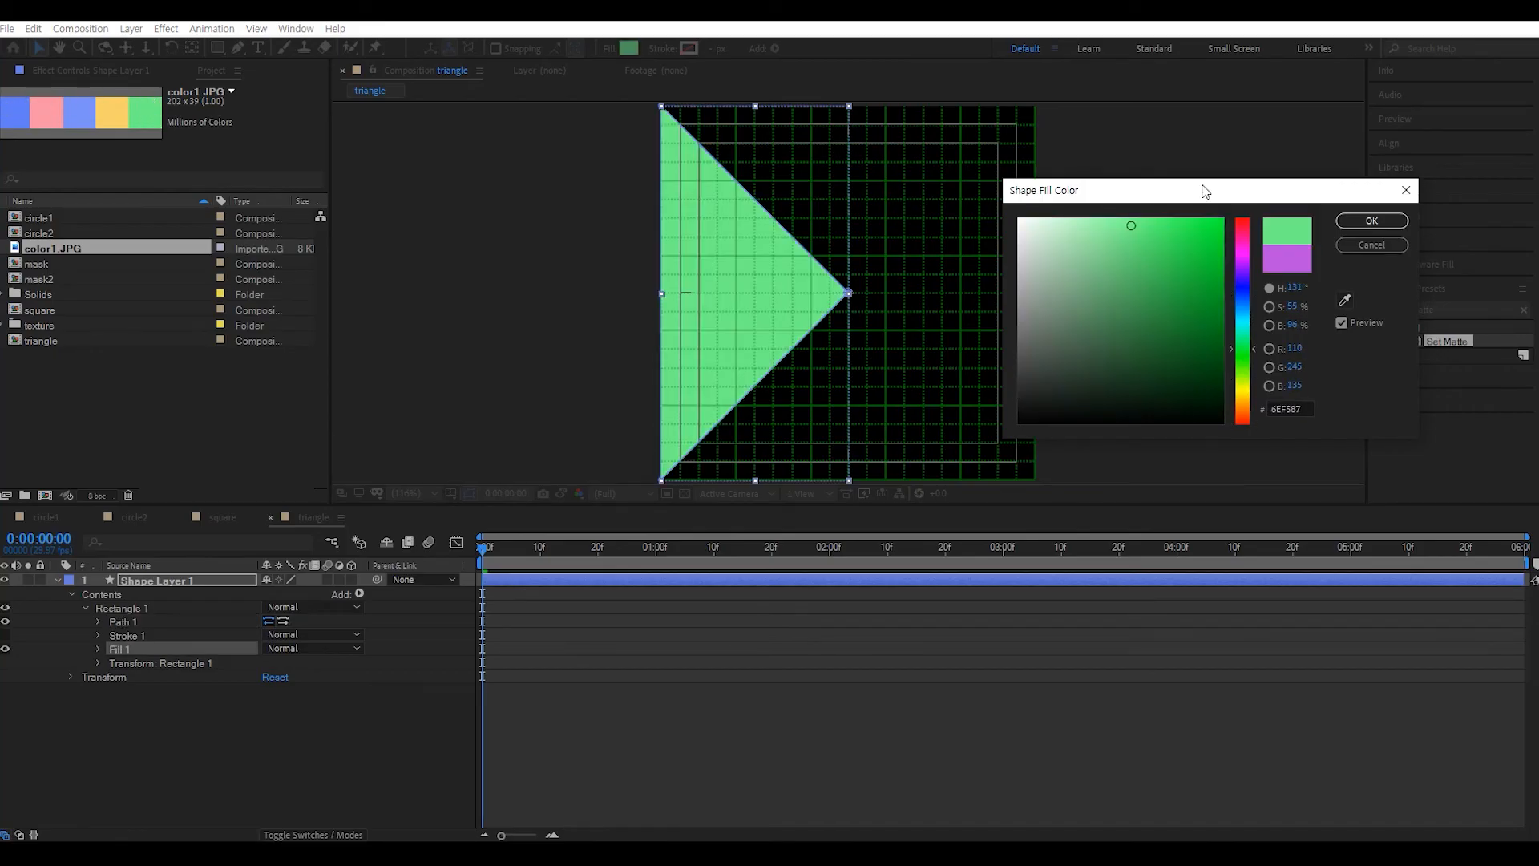
pyautogui.click(1371, 221)
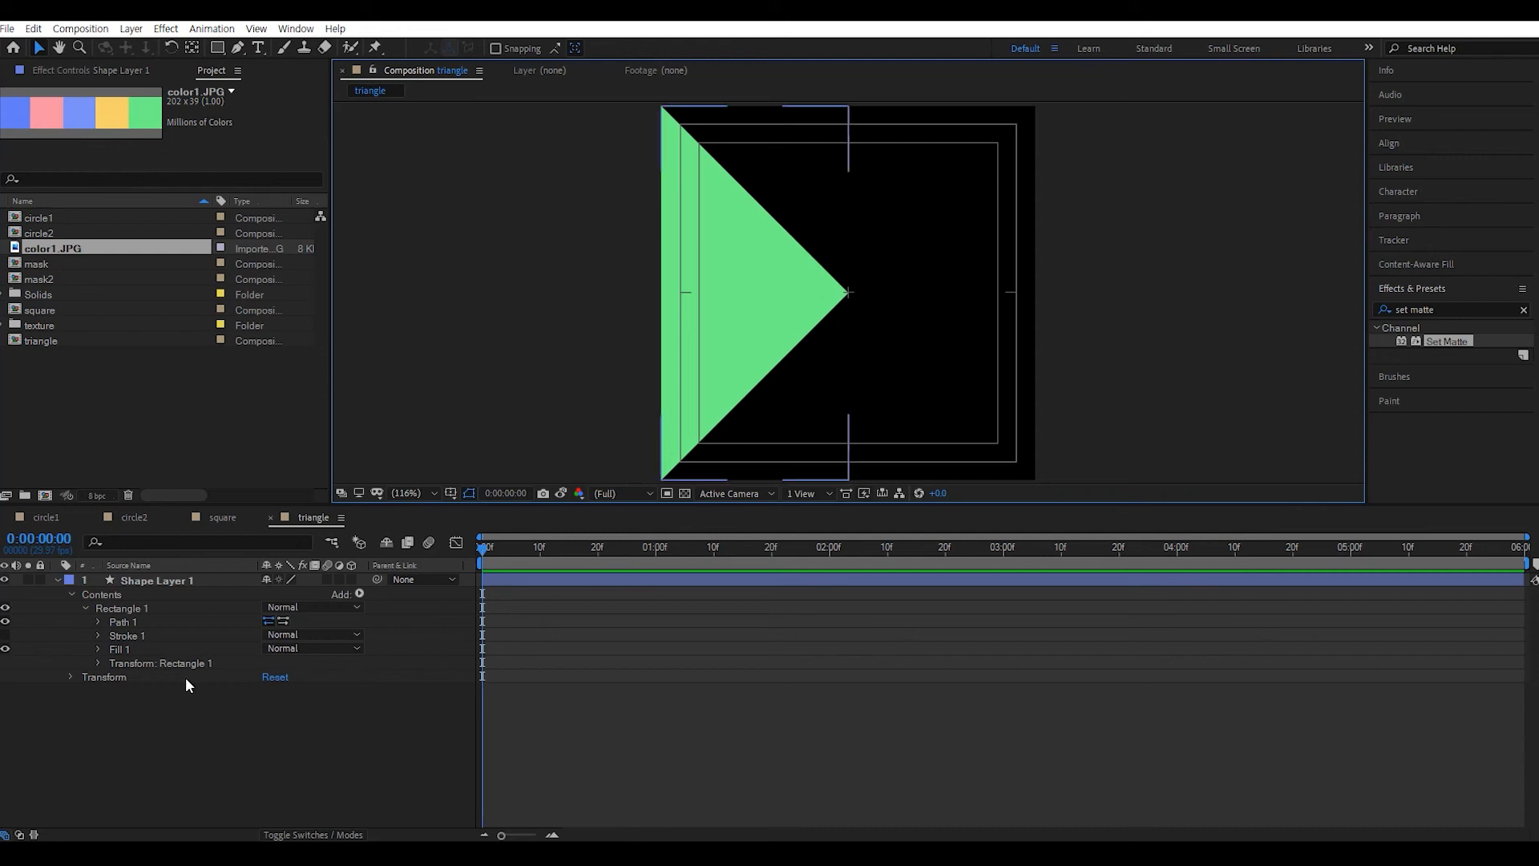
# - Keyframe Shape Layer 1's Position at 0, 200 at the start of the timeline
pyautogui.click(183, 576)
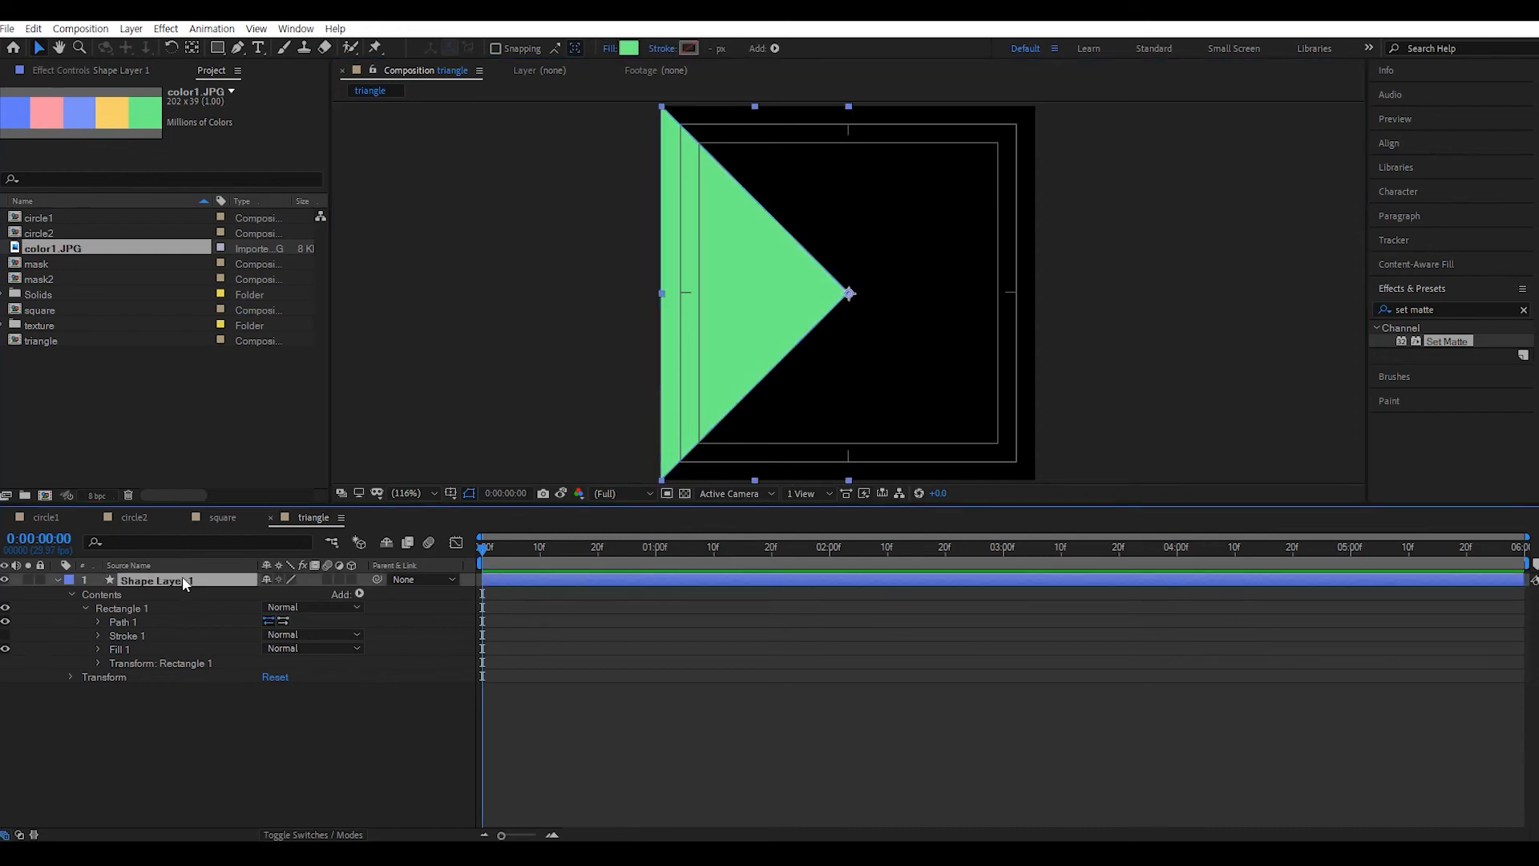
pyautogui.press('p')
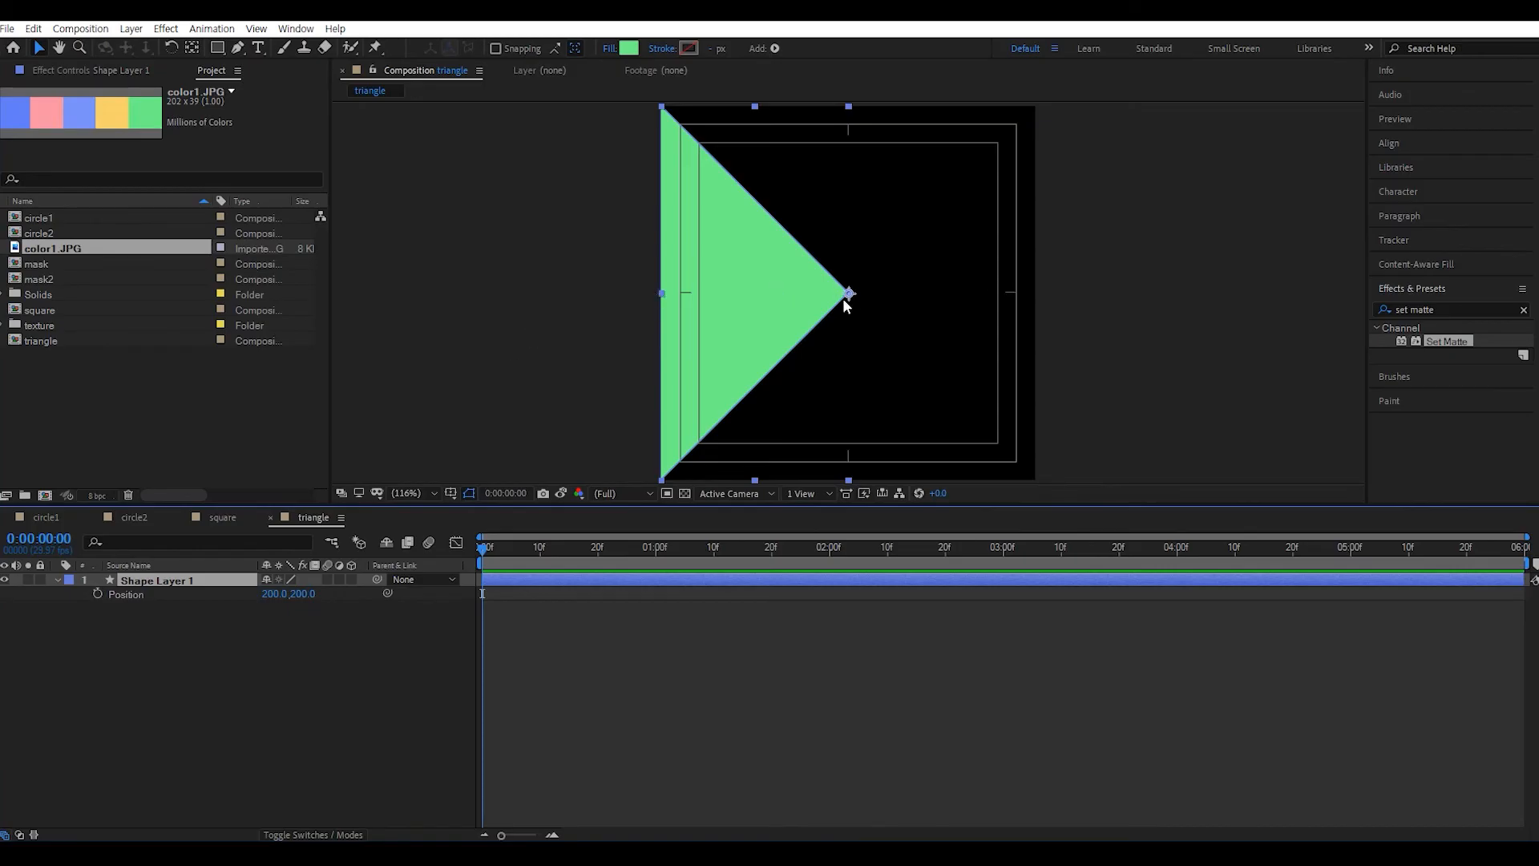
pyautogui.click(273, 593)
pyautogui.write('0')
pyautogui.press('Return')
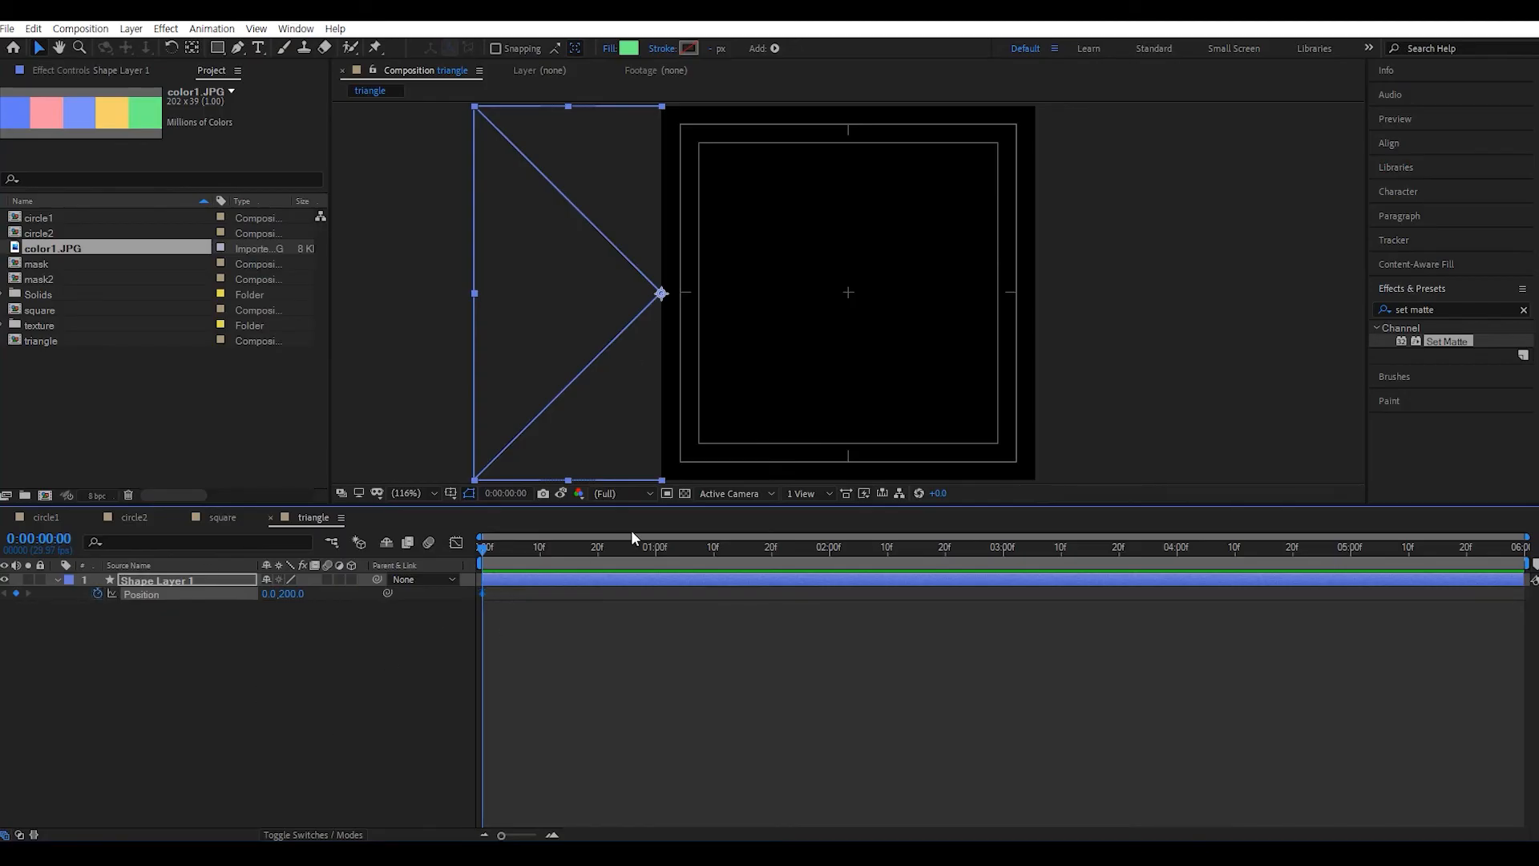
# - Add a Position keyframe of 200, 200 at 1 second
pyautogui.click(656, 553)
pyautogui.click(267, 593)
pyautogui.write('200')
pyautogui.press('Return')
# - Hide the Title/Action Safe guides and add a Position keyframe of 400, 200 at 2 seconds
pyautogui.click(831, 560)
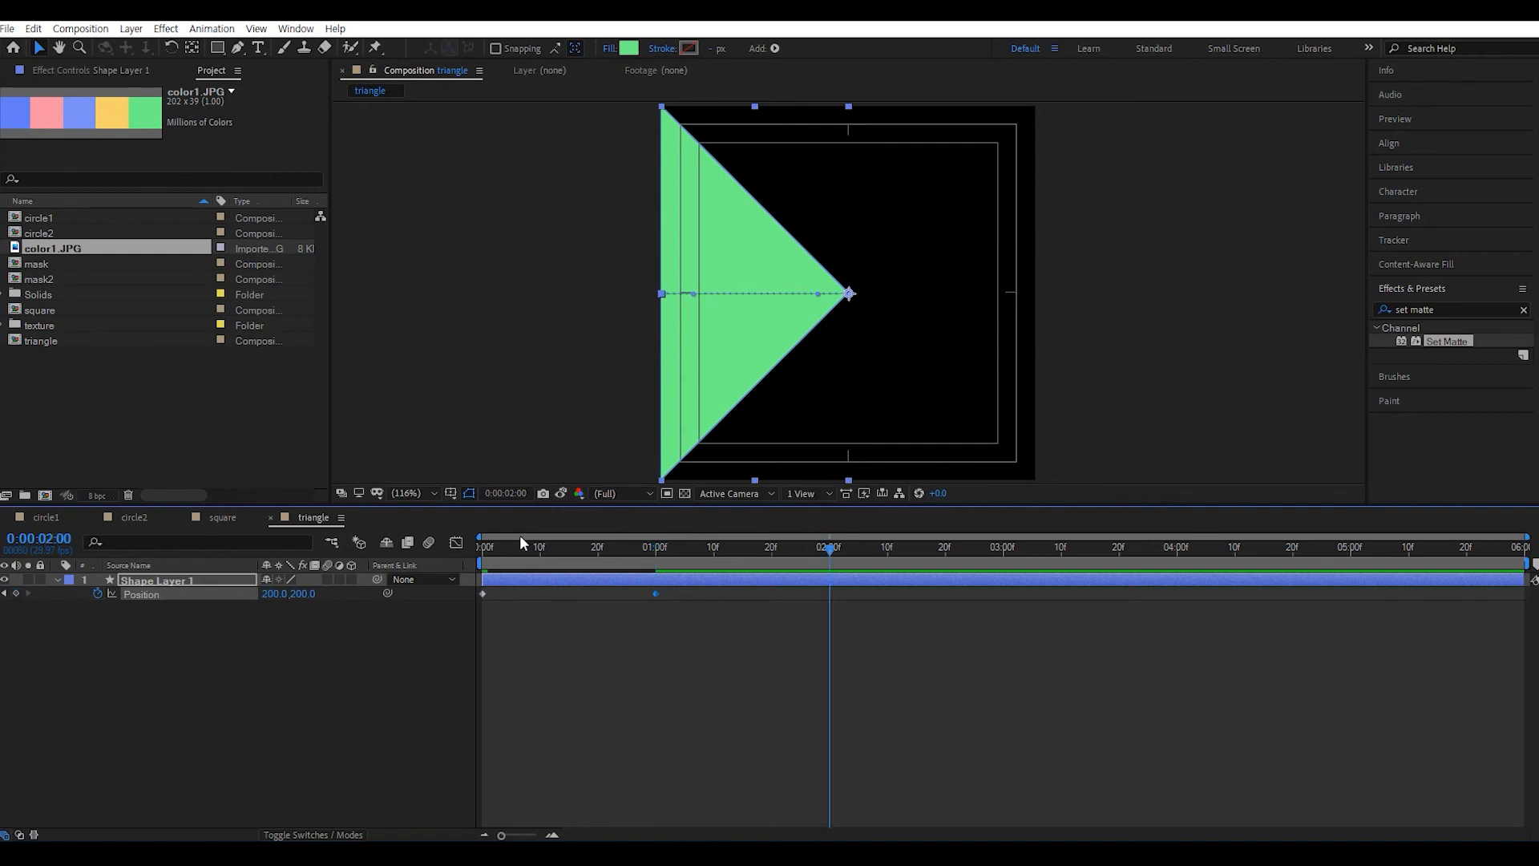
pyautogui.click(453, 493)
pyautogui.click(464, 508)
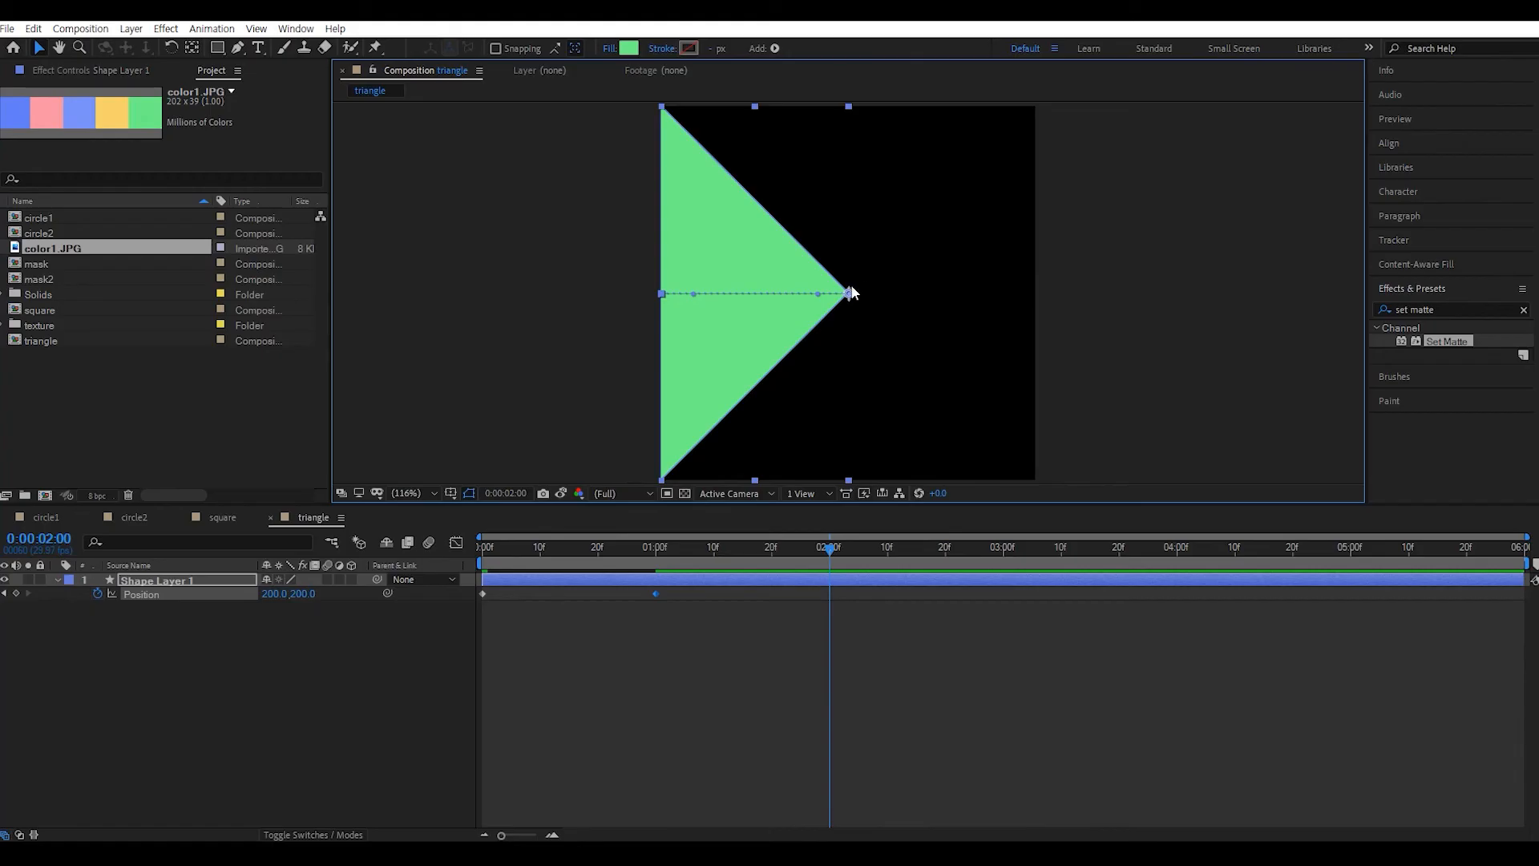
pyautogui.click(275, 593)
pyautogui.write('400')
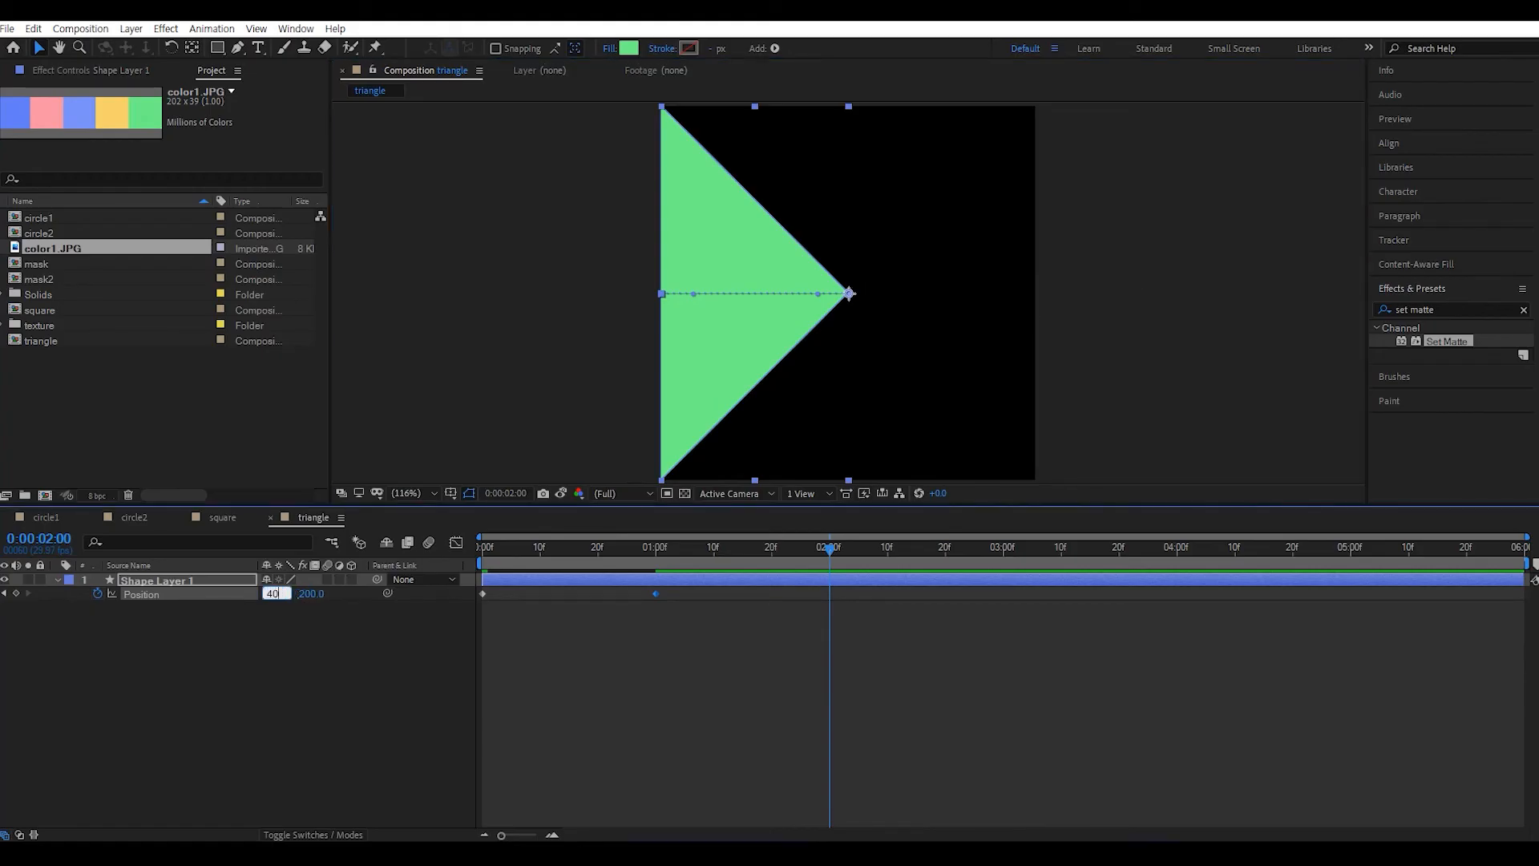
pyautogui.press('Return')
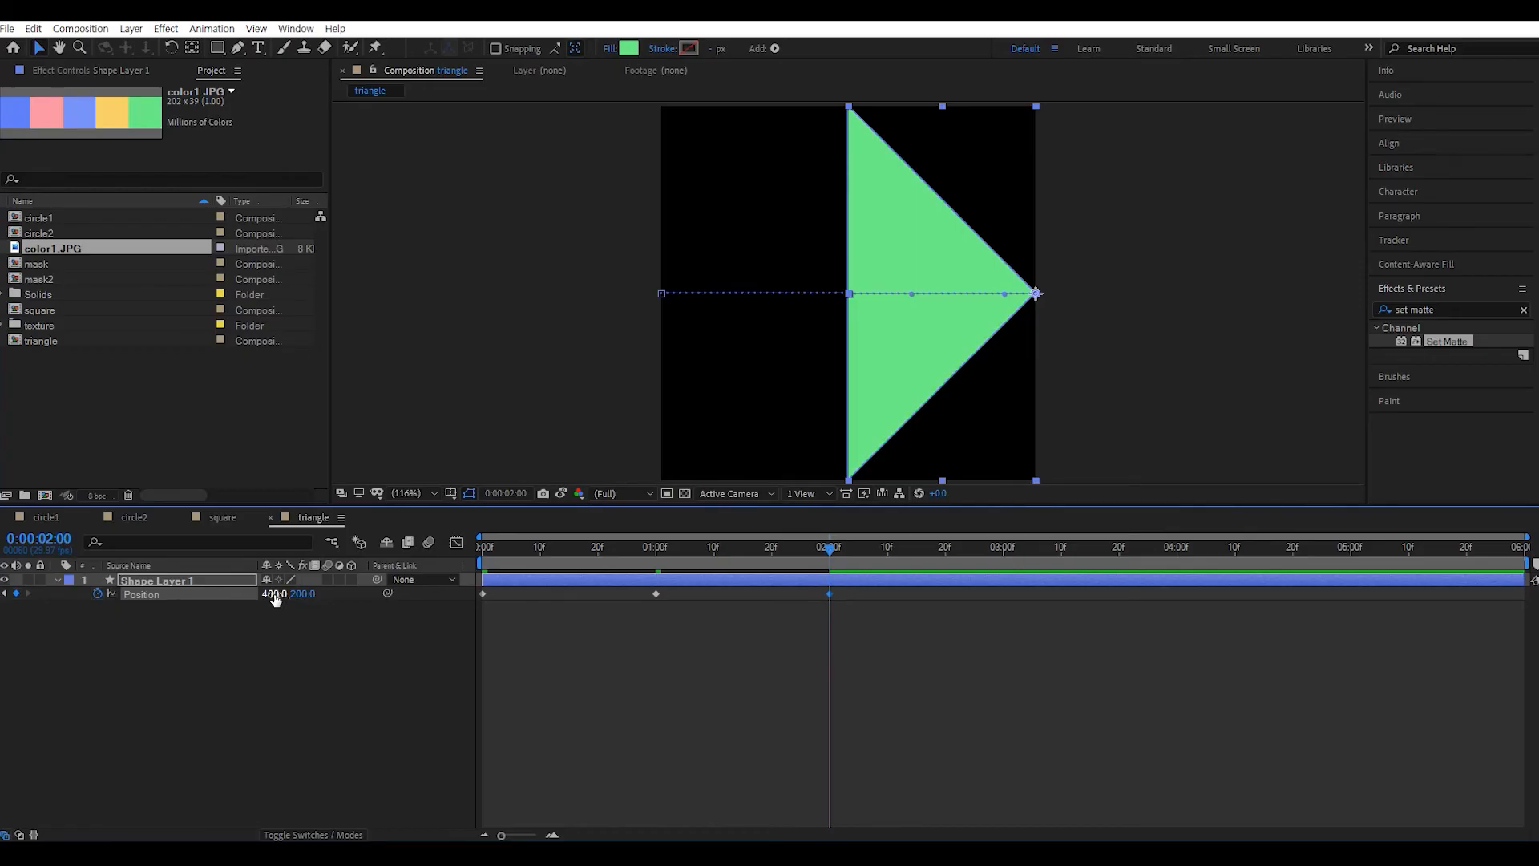
# - End the work area at 2 seconds and preview the triangle's horizontal movement
pyautogui.press('n')
pyautogui.press('space')
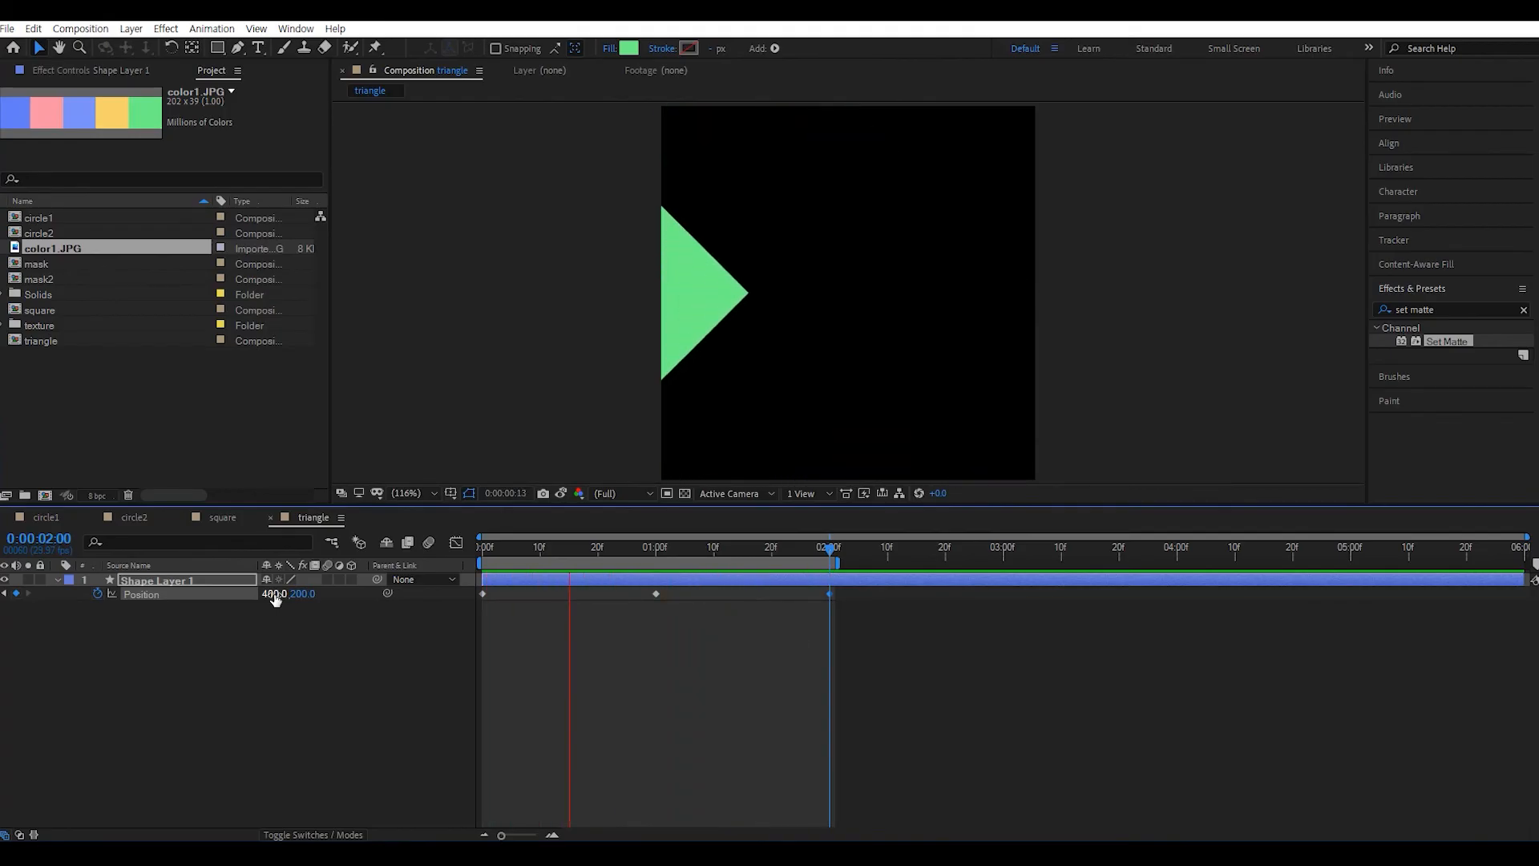
pyautogui.press('space')
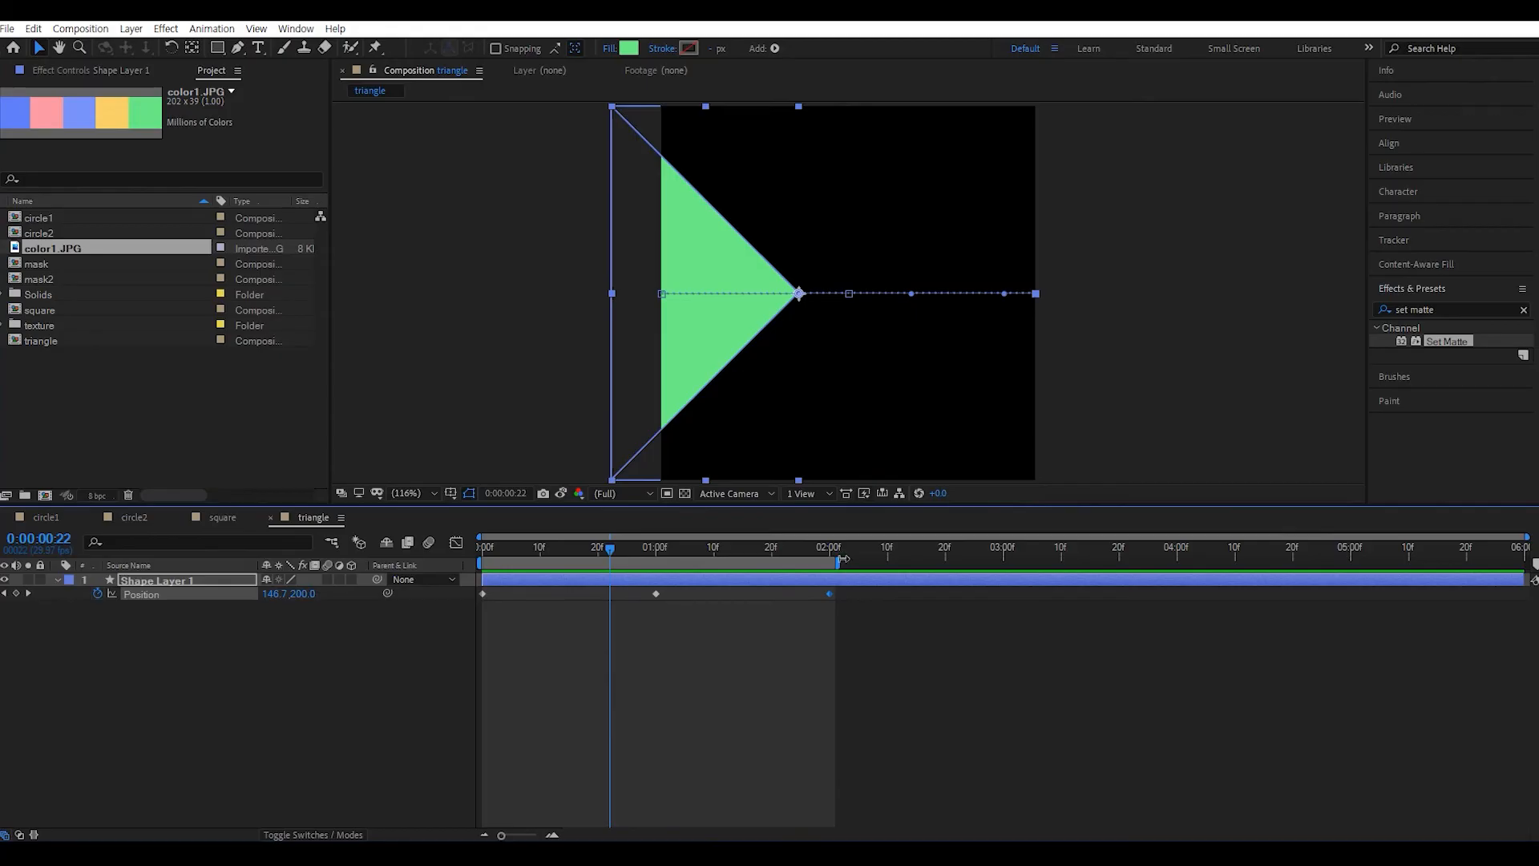
# - Extend the work area past 4 seconds and keyframe the triangle's Scale from 100% at 2 seconds to 0% at 3 seconds
pyautogui.moveTo(841, 562); pyautogui.dragTo(1208, 563)
pyautogui.click(1006, 548)
pyautogui.moveTo(1009, 553); pyautogui.dragTo(1004, 587)
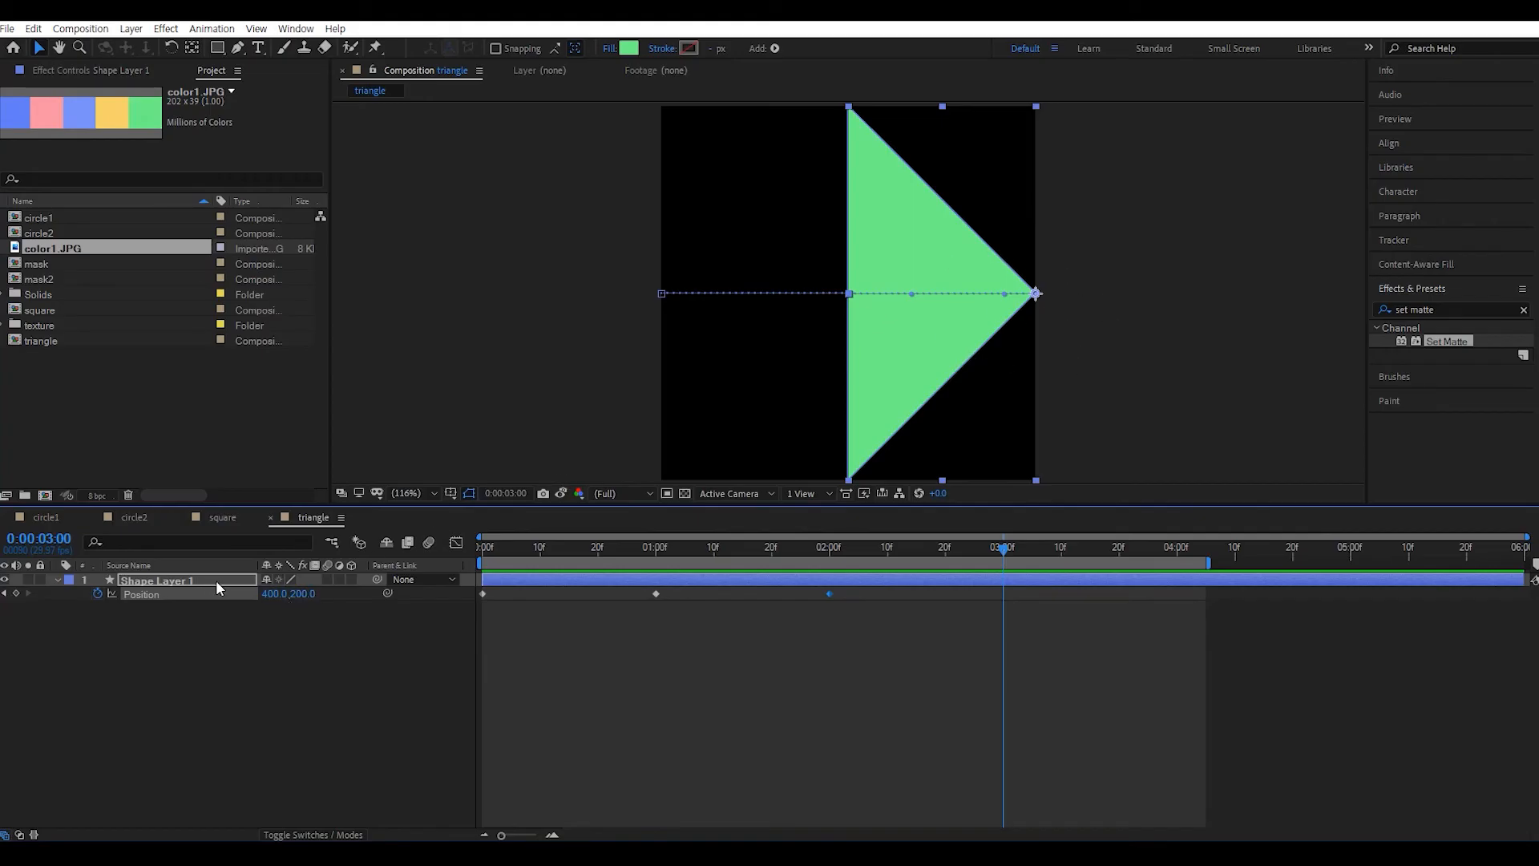
pyautogui.moveTo(839, 547); pyautogui.dragTo(830, 560)
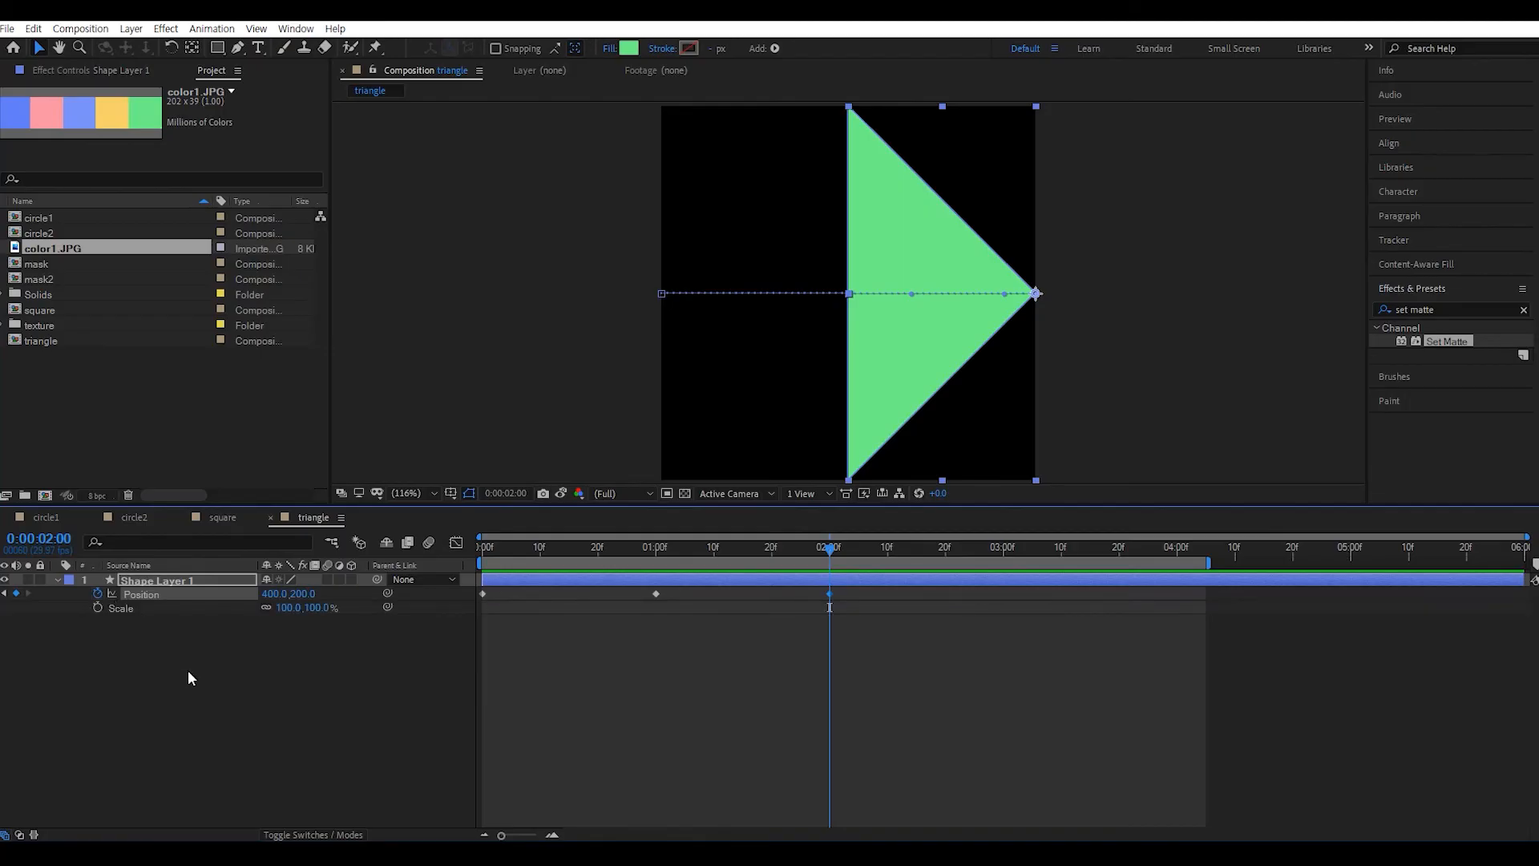
pyautogui.click(336, 662)
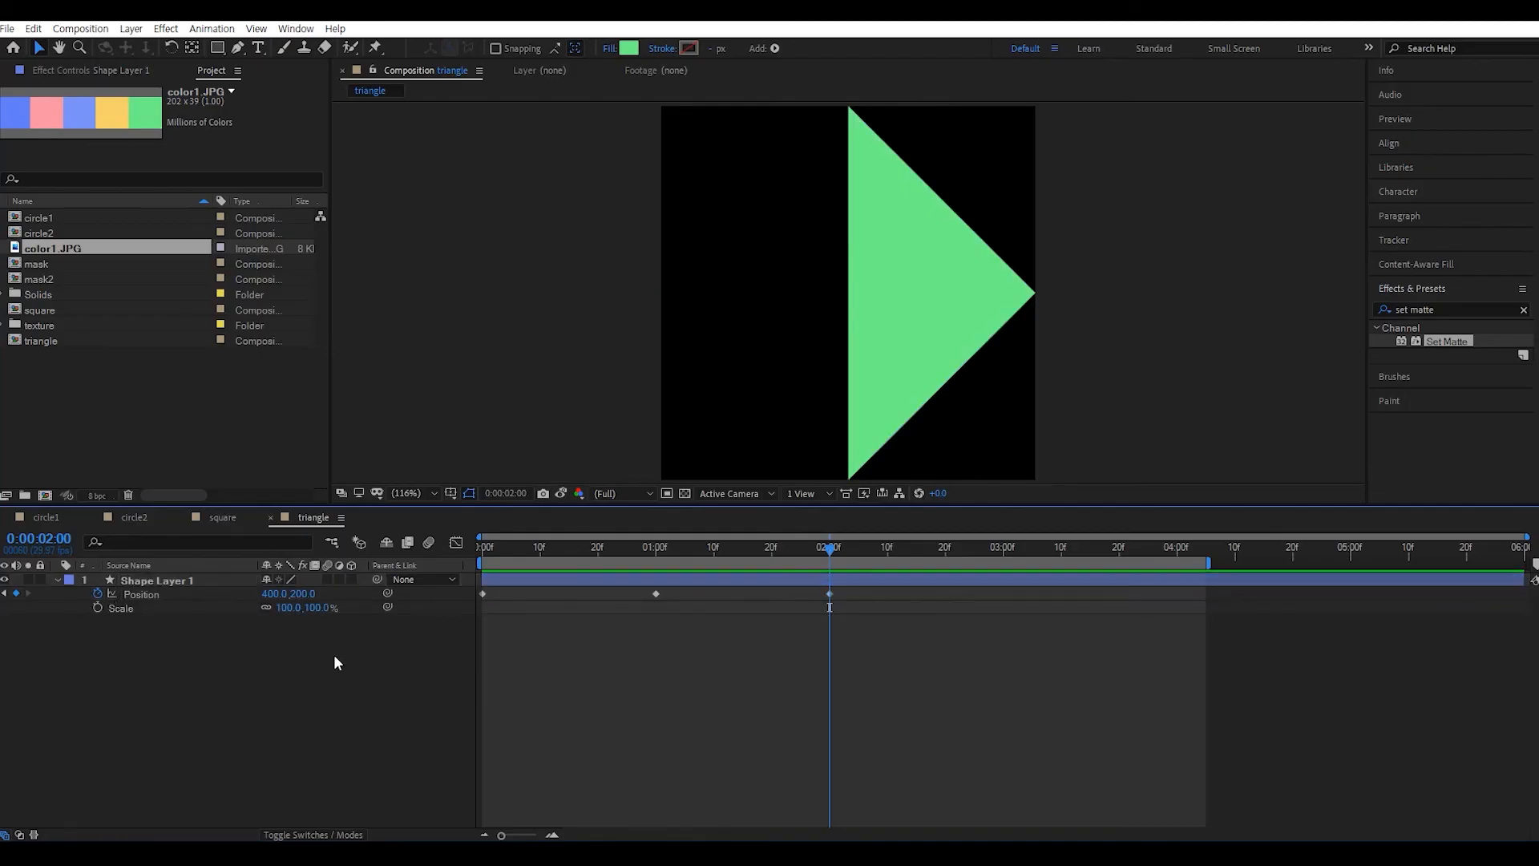
pyautogui.click(97, 607)
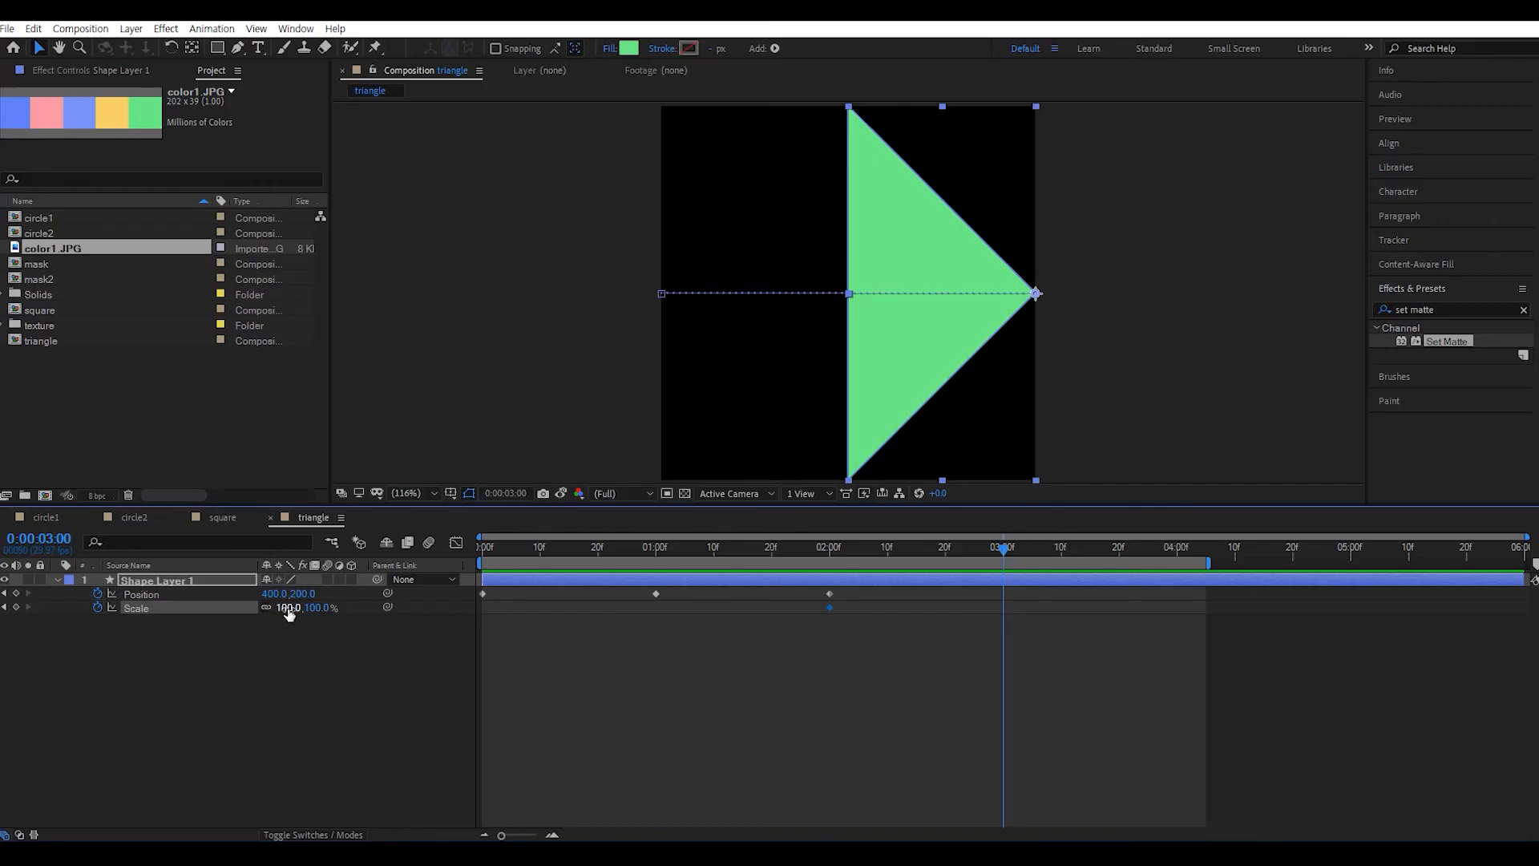
pyautogui.press('Return')
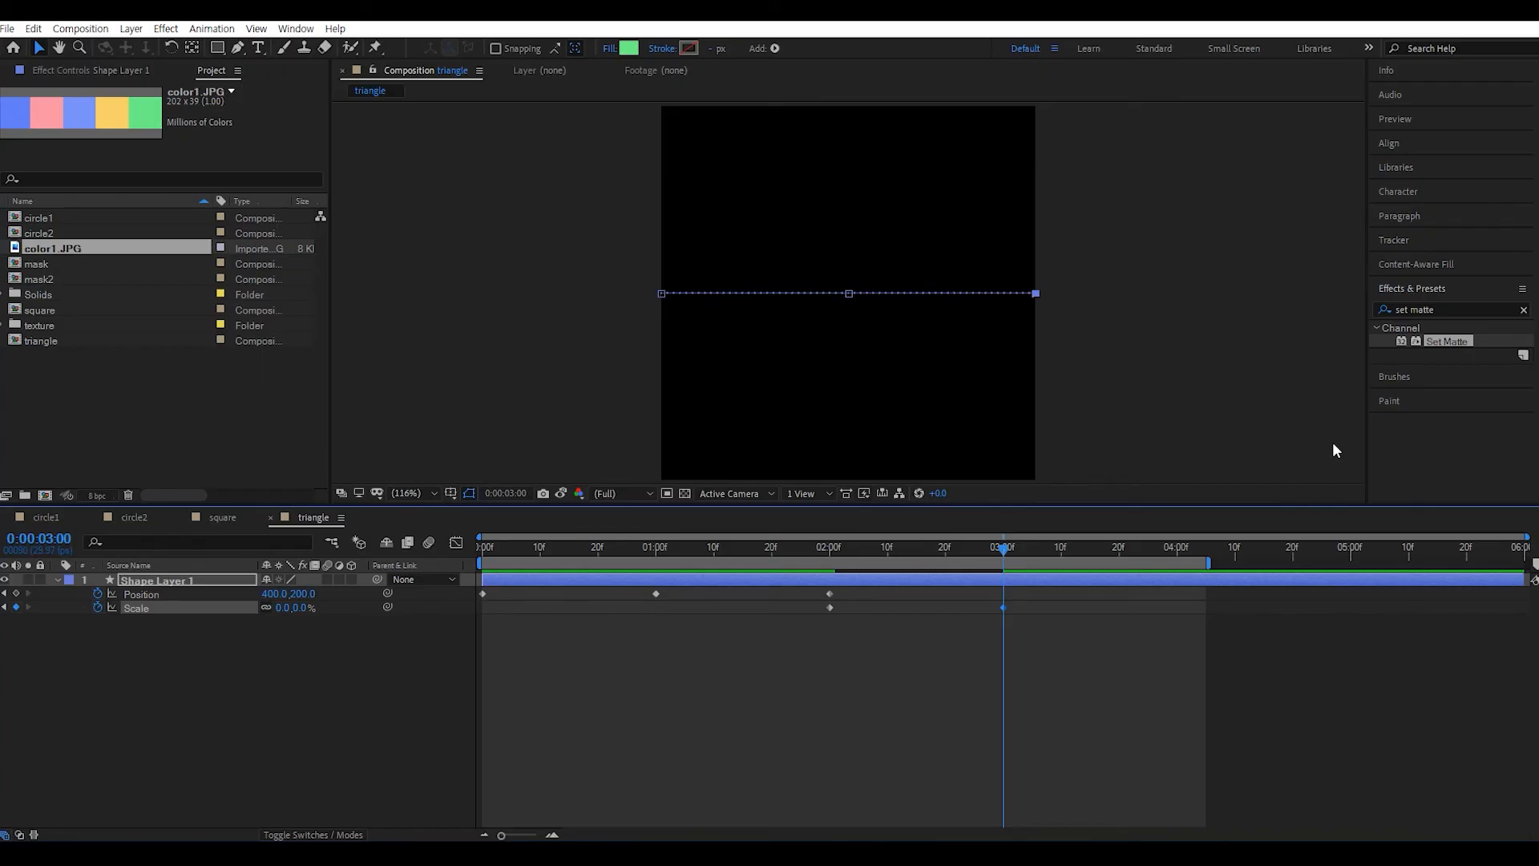
# - End the work area at 3 seconds and preview the triangle moving and shrinking
pyautogui.press('n')
pyautogui.press('space')
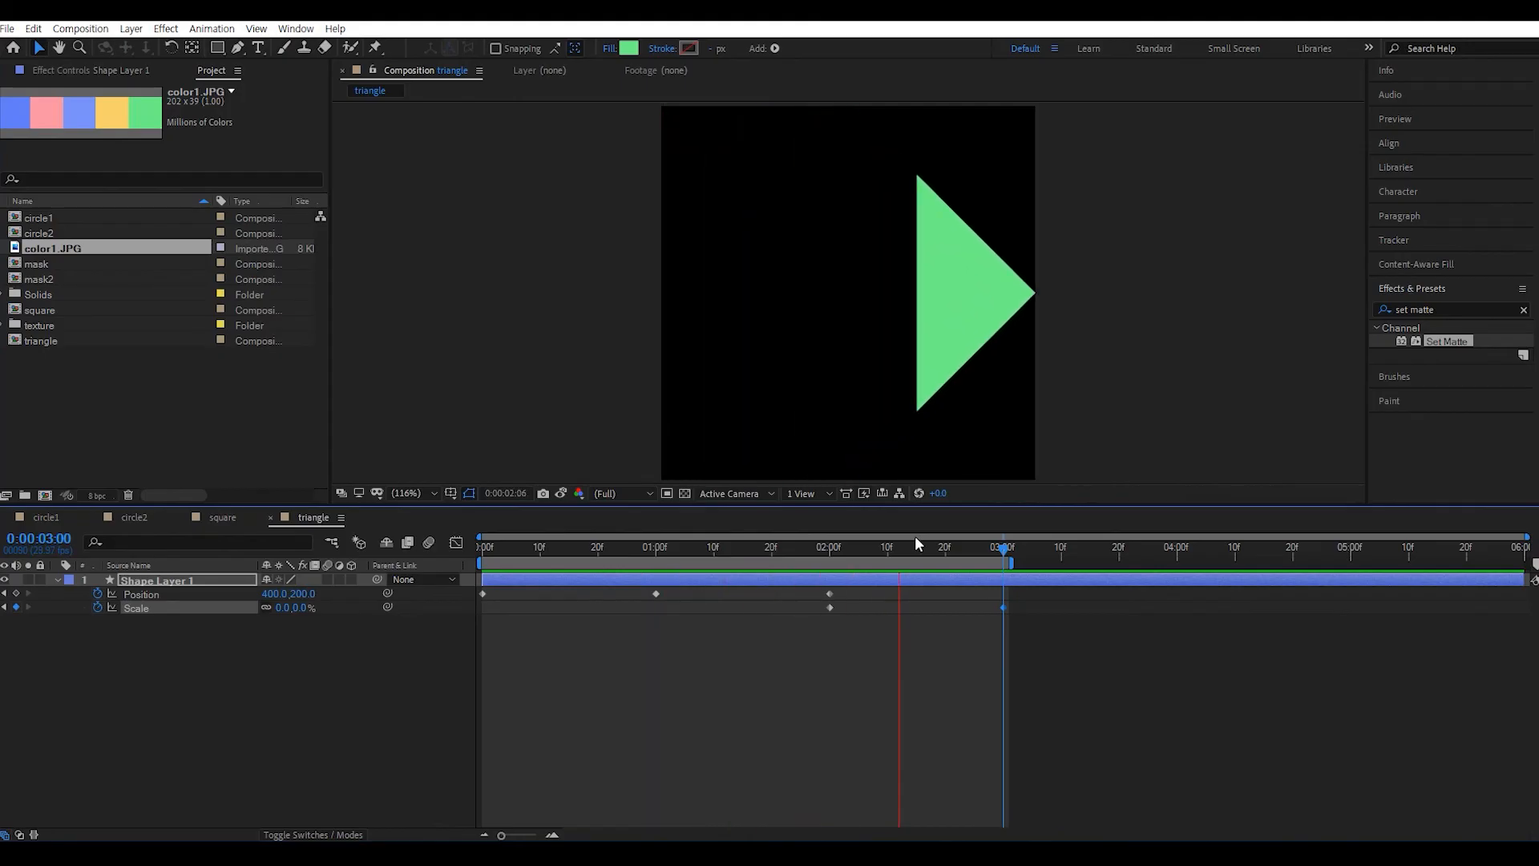
pyautogui.press('space')
# - Apply Easy Ease to all Position and Scale keyframes, set their velocity influence to 100% incoming with a matching outgoing influence, and preview
pyautogui.moveTo(1057, 672); pyautogui.dragTo(441, 589)
pyautogui.press('F9')
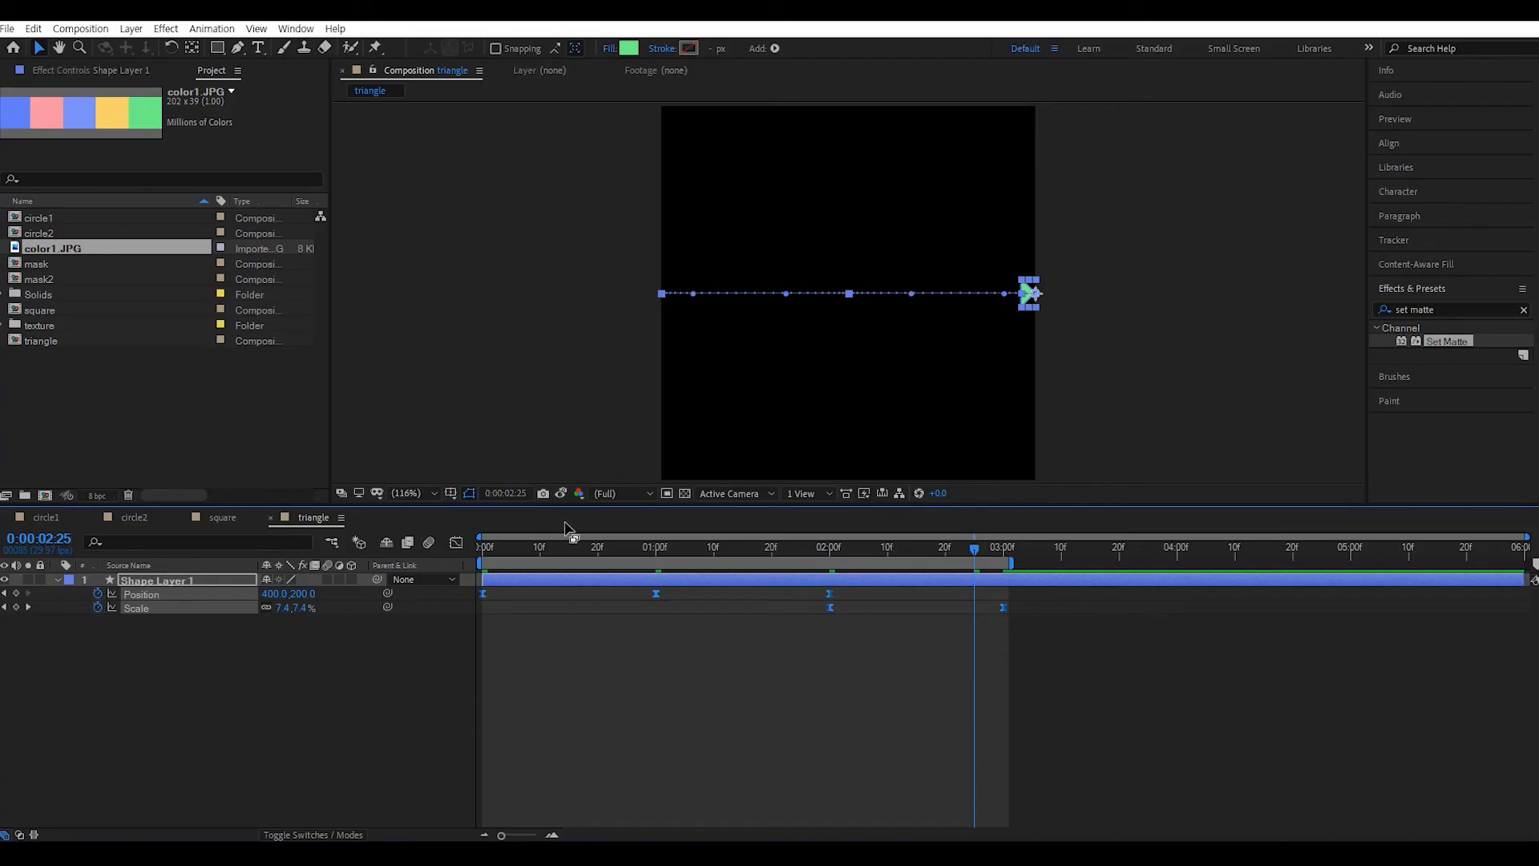
pyautogui.rightClick(652, 593)
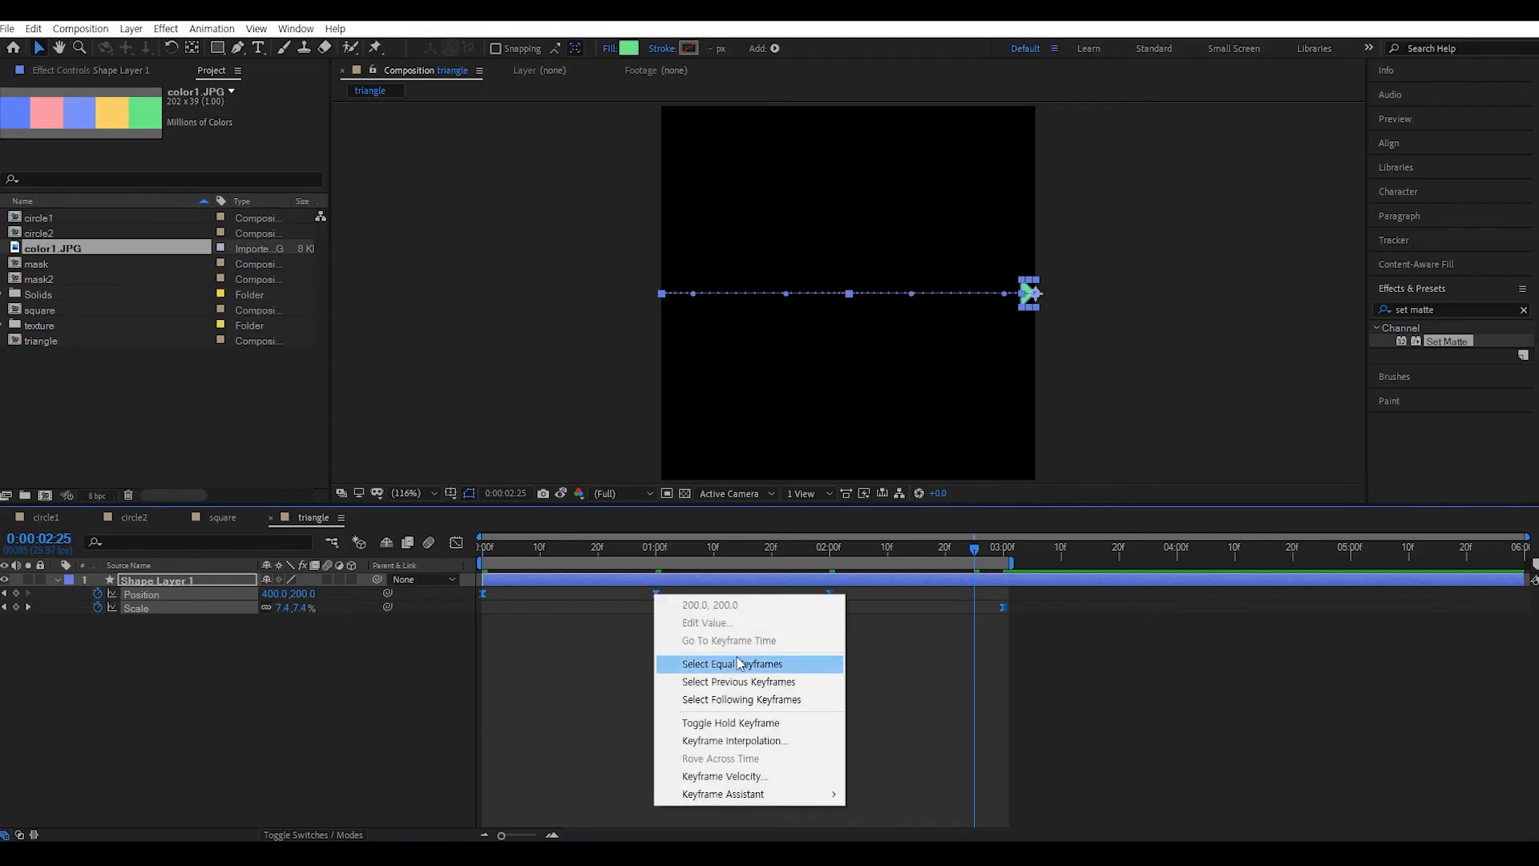
pyautogui.click(721, 776)
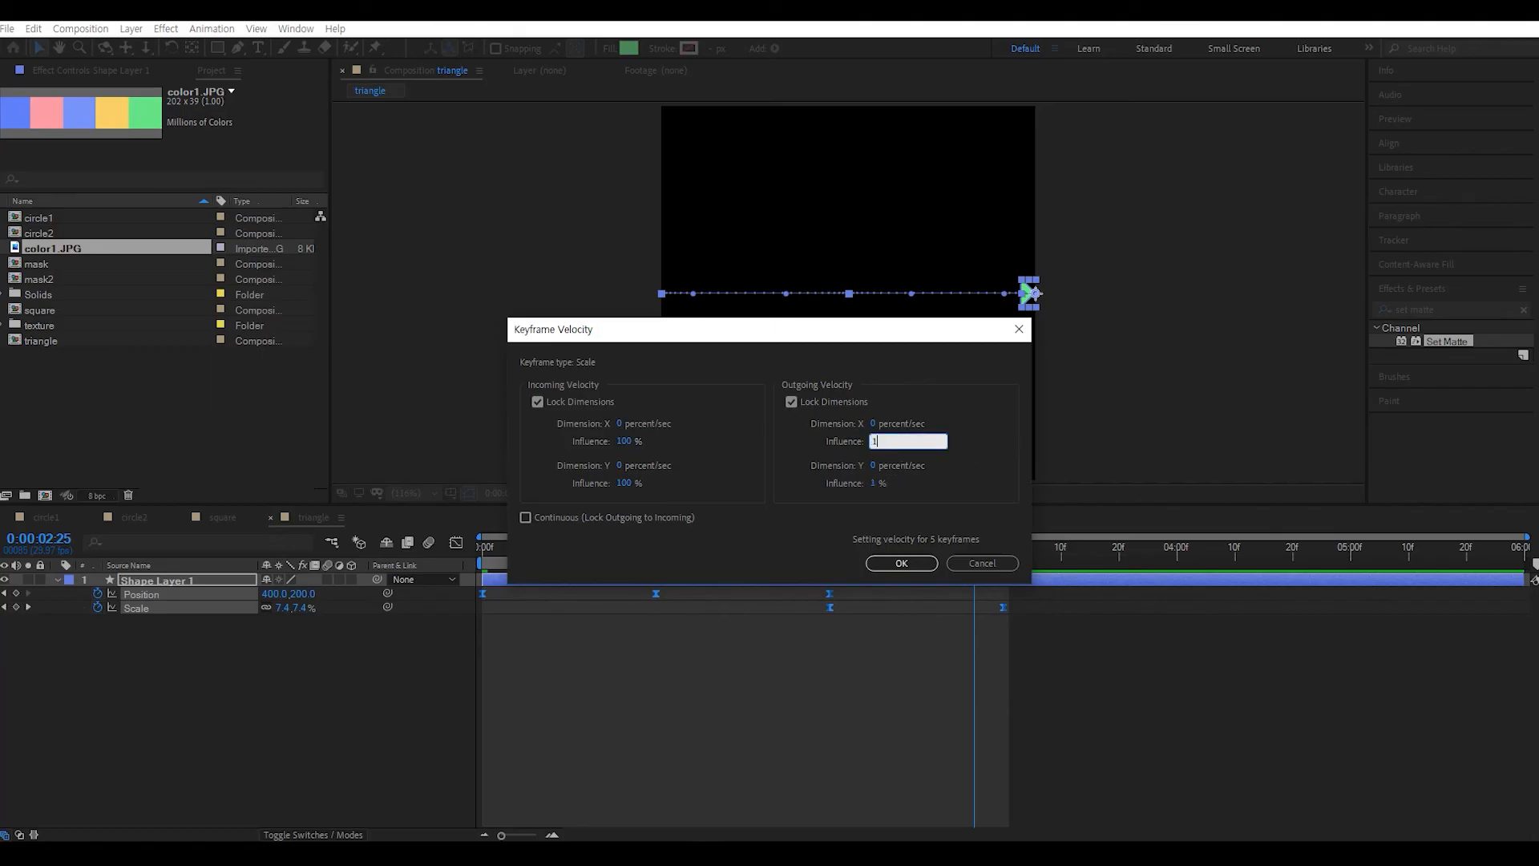
pyautogui.press('Return')
pyautogui.press('space')
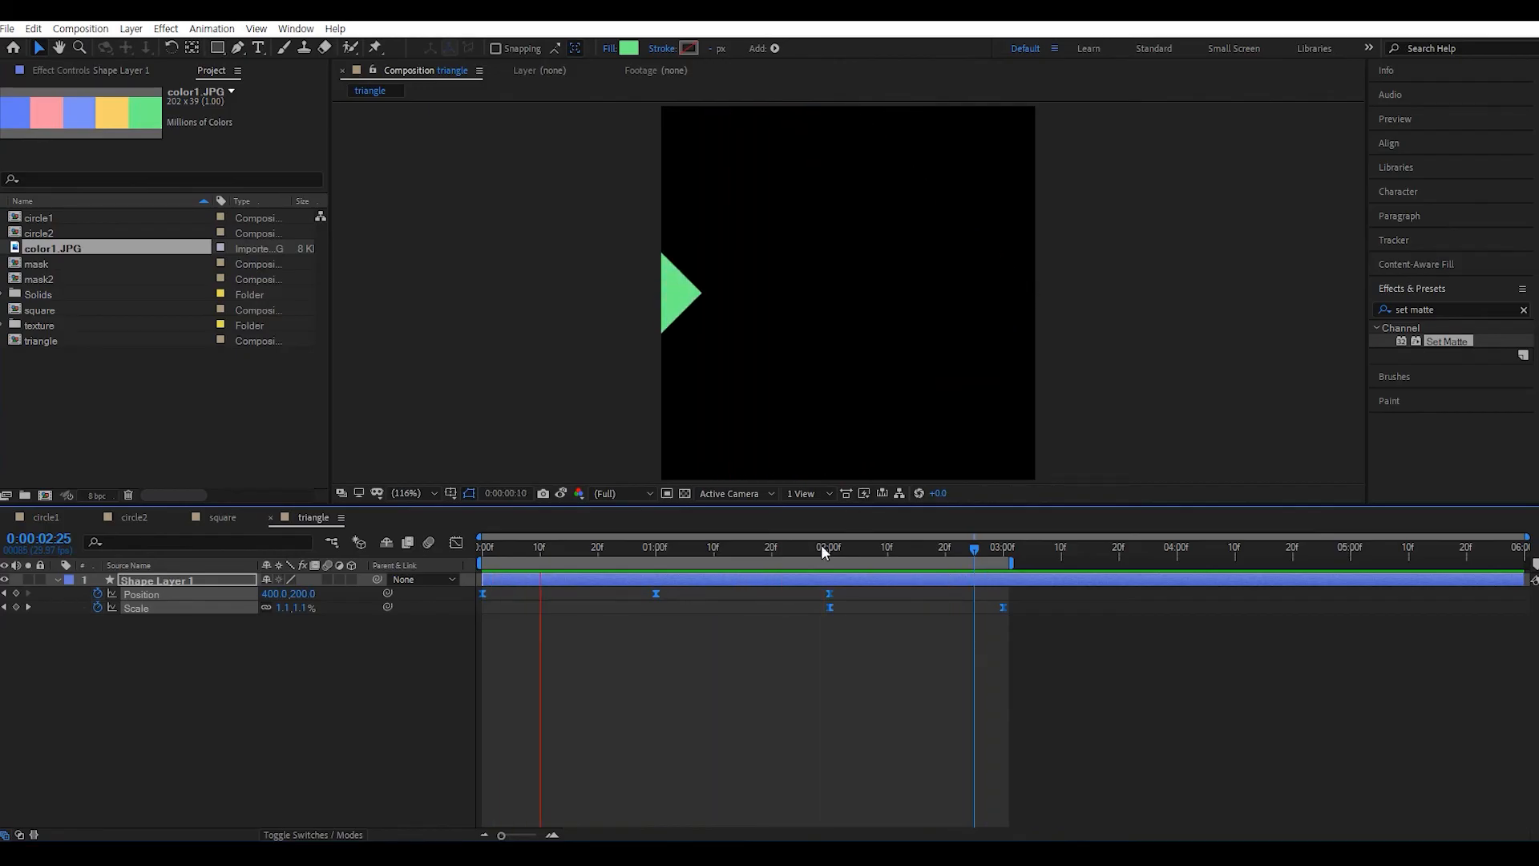
pyautogui.press('space')
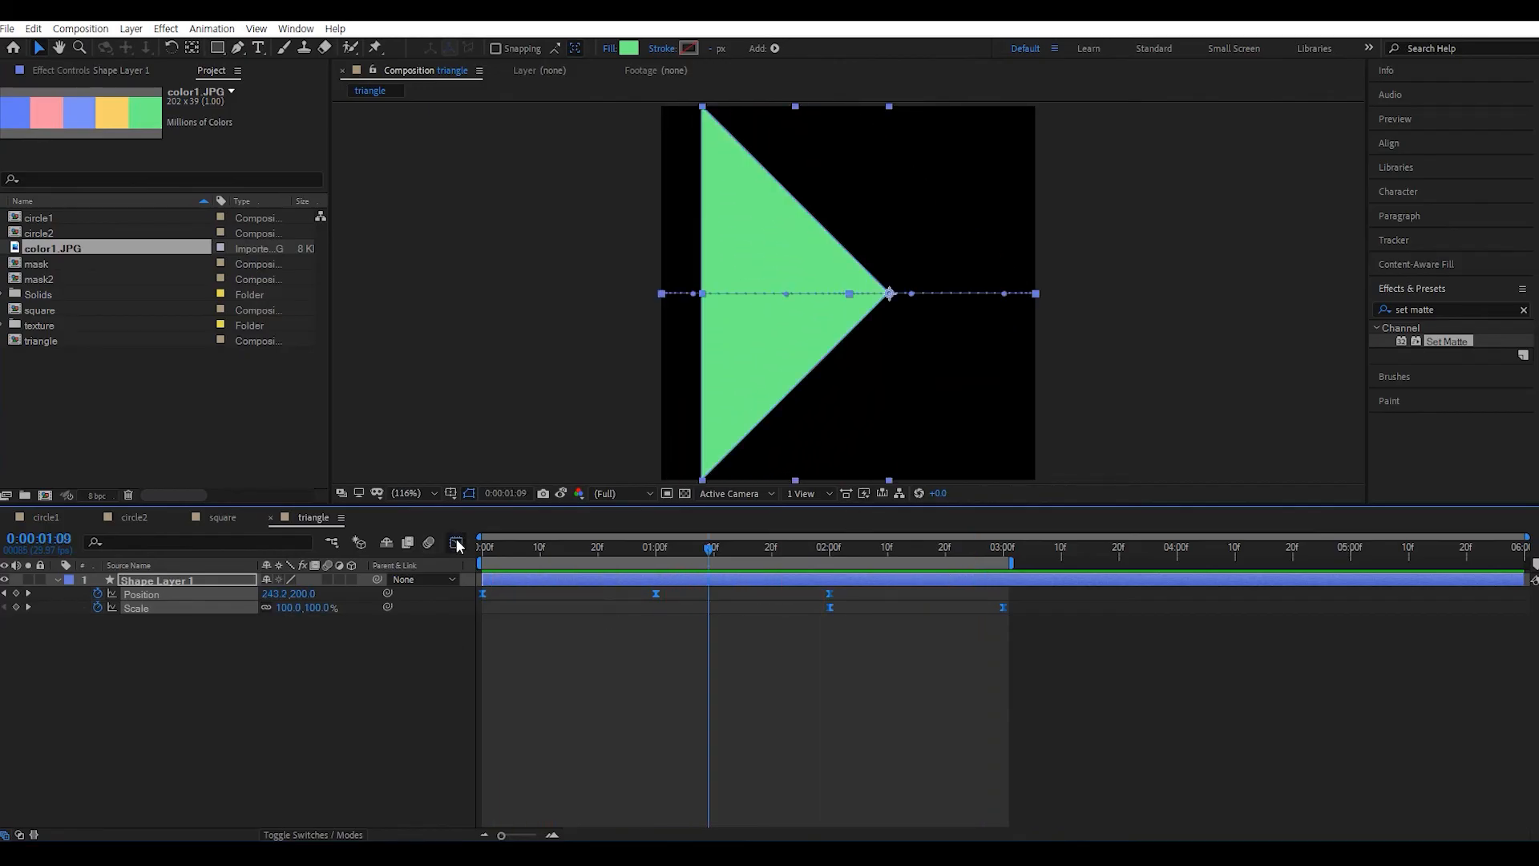
# - In the graph editor, lengthen the selected Position keyframes' outgoing and incoming handles so the speed peaks sharply midway between keyframes
pyautogui.click(457, 544)
pyautogui.moveTo(1039, 609); pyautogui.dragTo(642, 622)
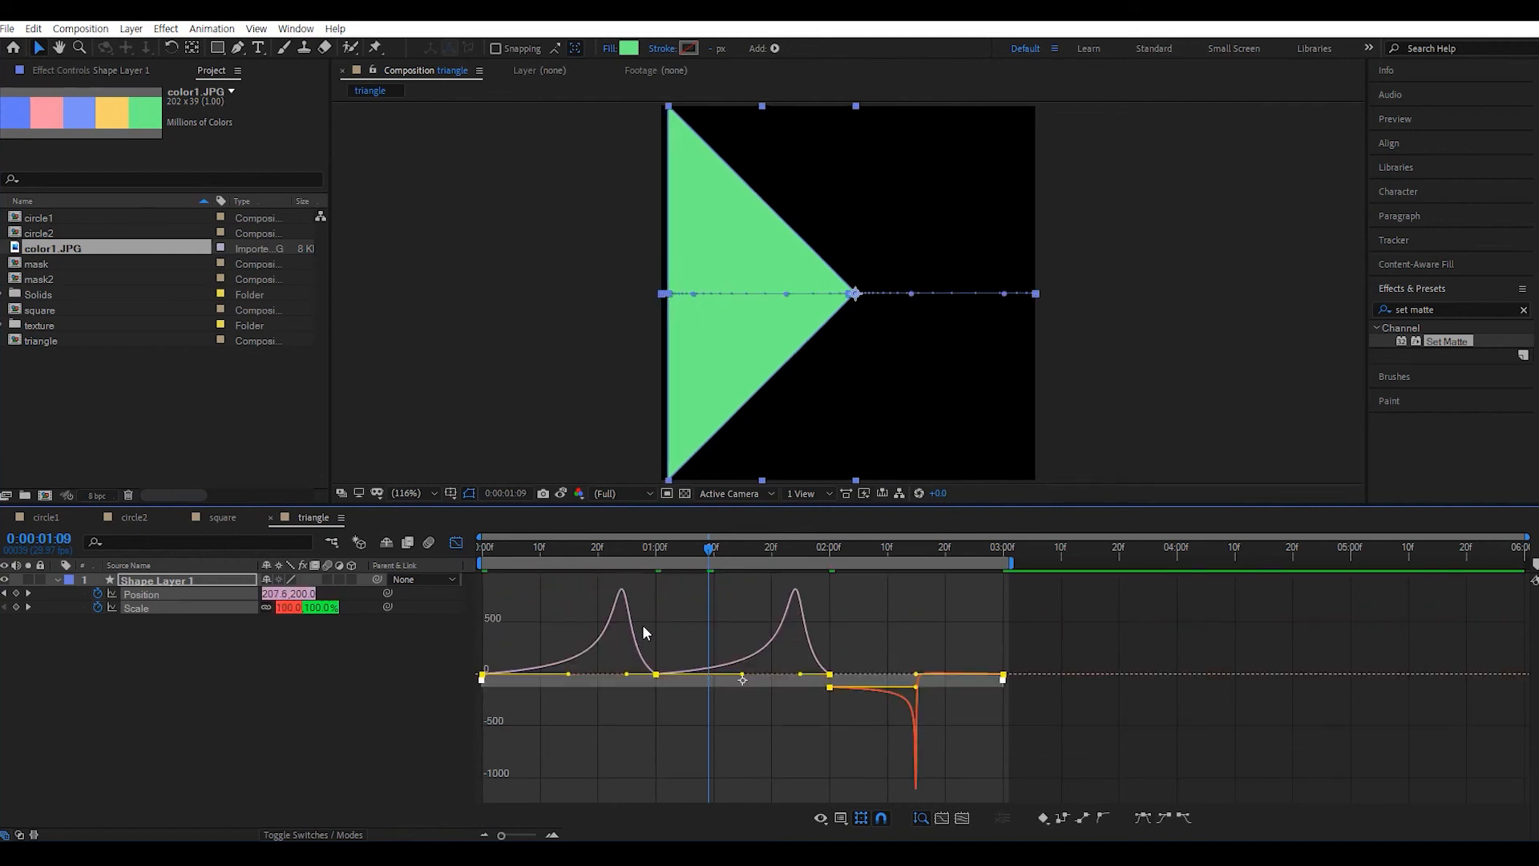
pyautogui.hotkey('ctrl', 'z')
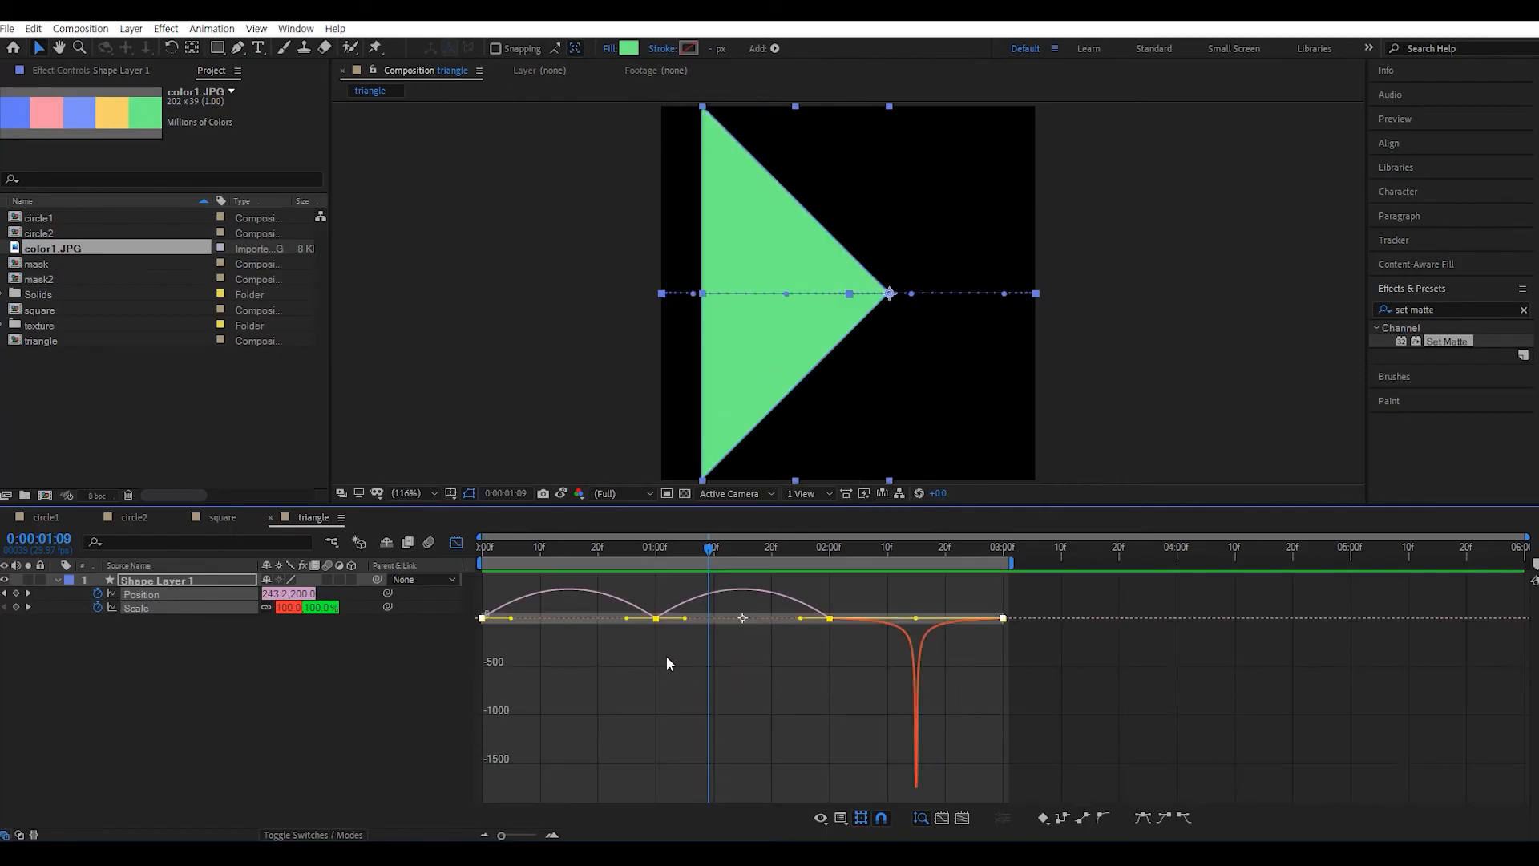
pyautogui.moveTo(522, 622); pyautogui.dragTo(642, 622)
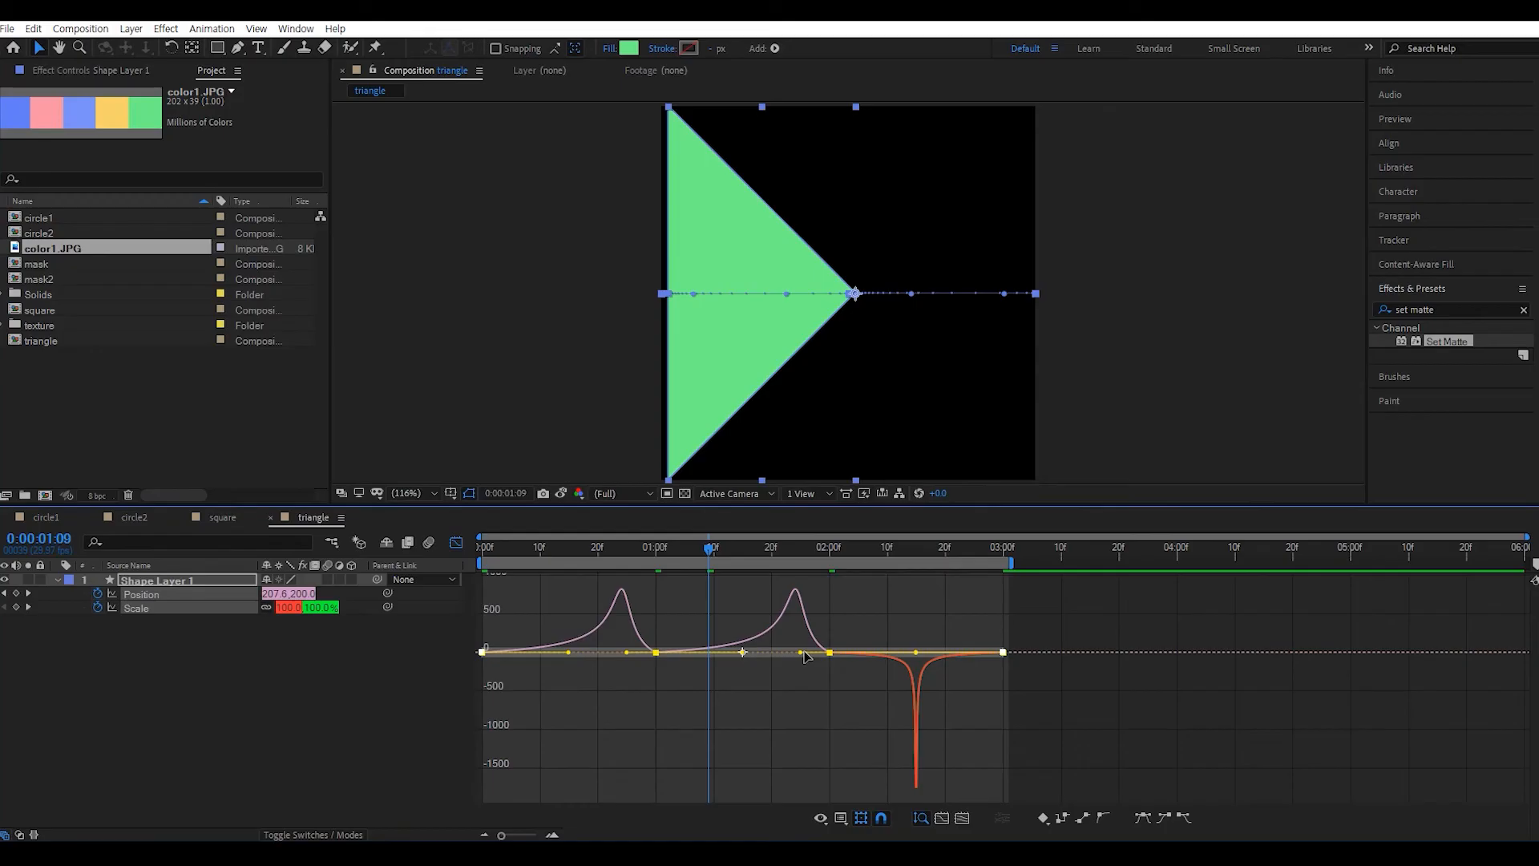
pyautogui.moveTo(800, 653); pyautogui.dragTo(686, 652)
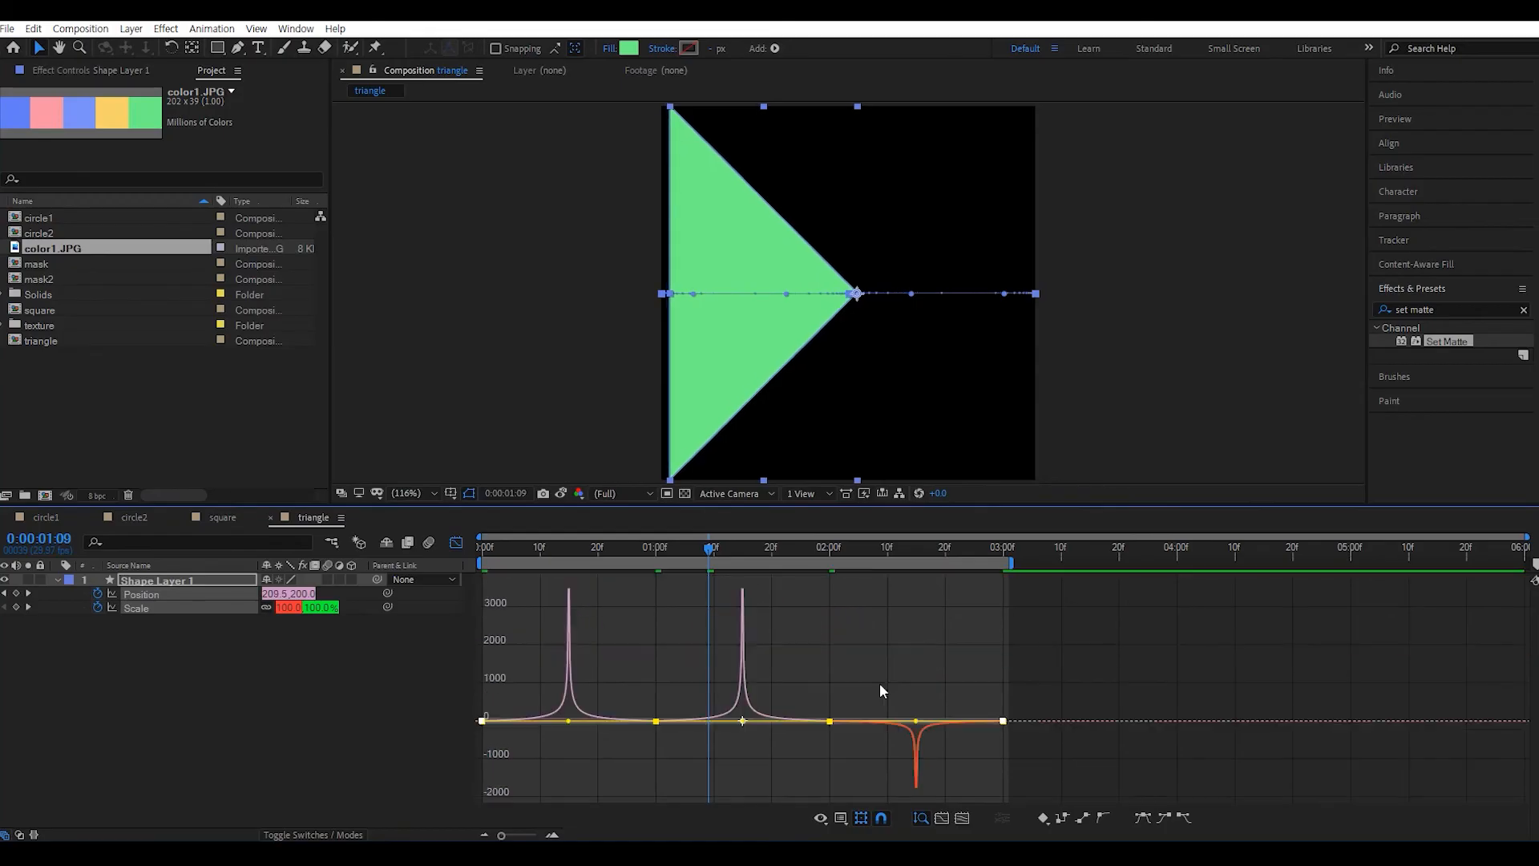
# - Preview the eased motion, return from the graph editor to the layer view, and duplicate the triangle layer seven times
pyautogui.press('space')
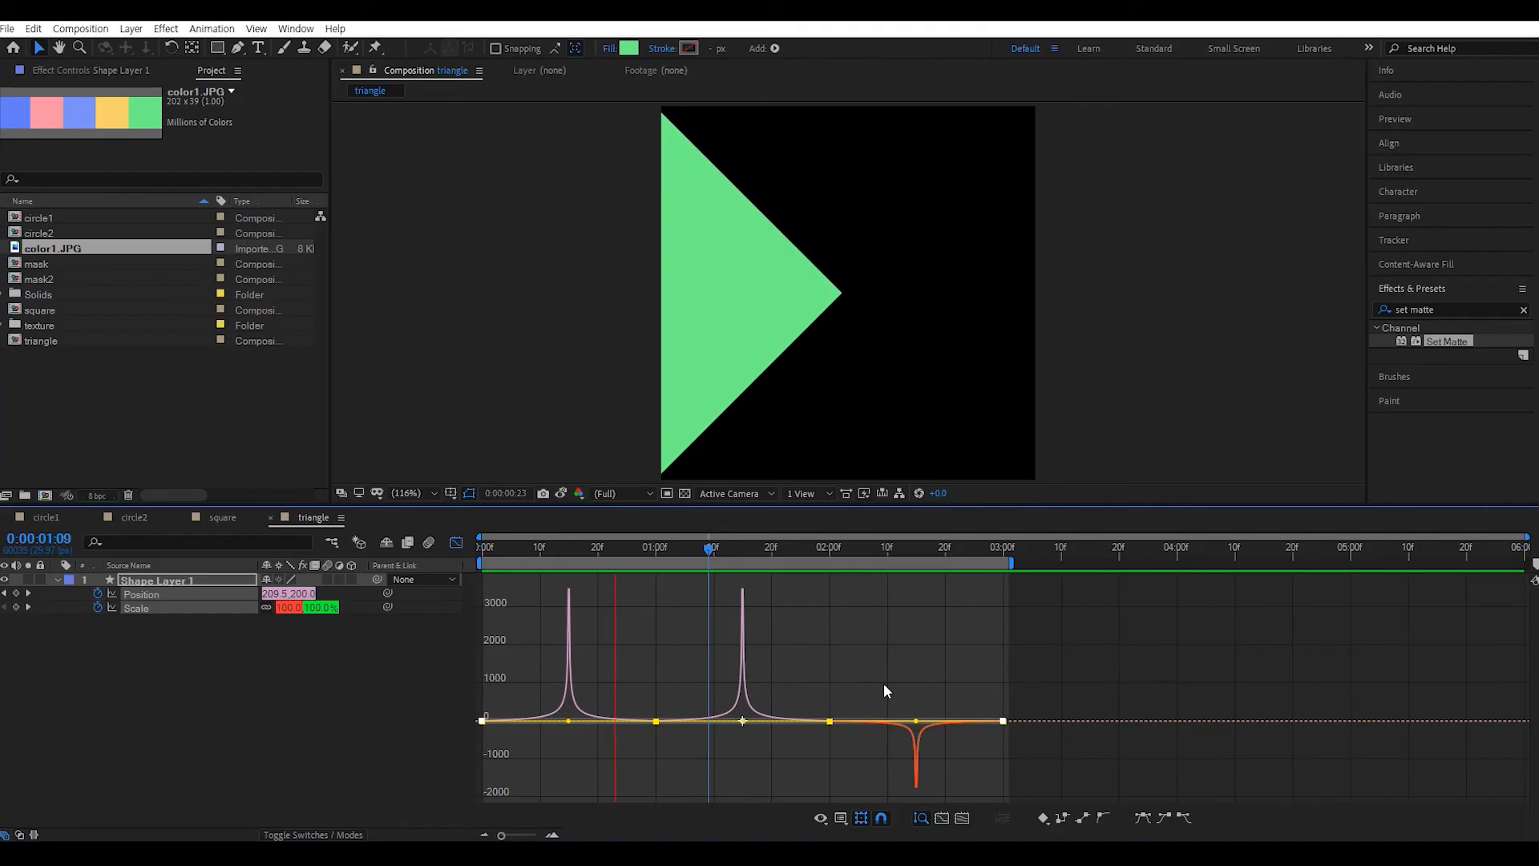
pyautogui.click(456, 542)
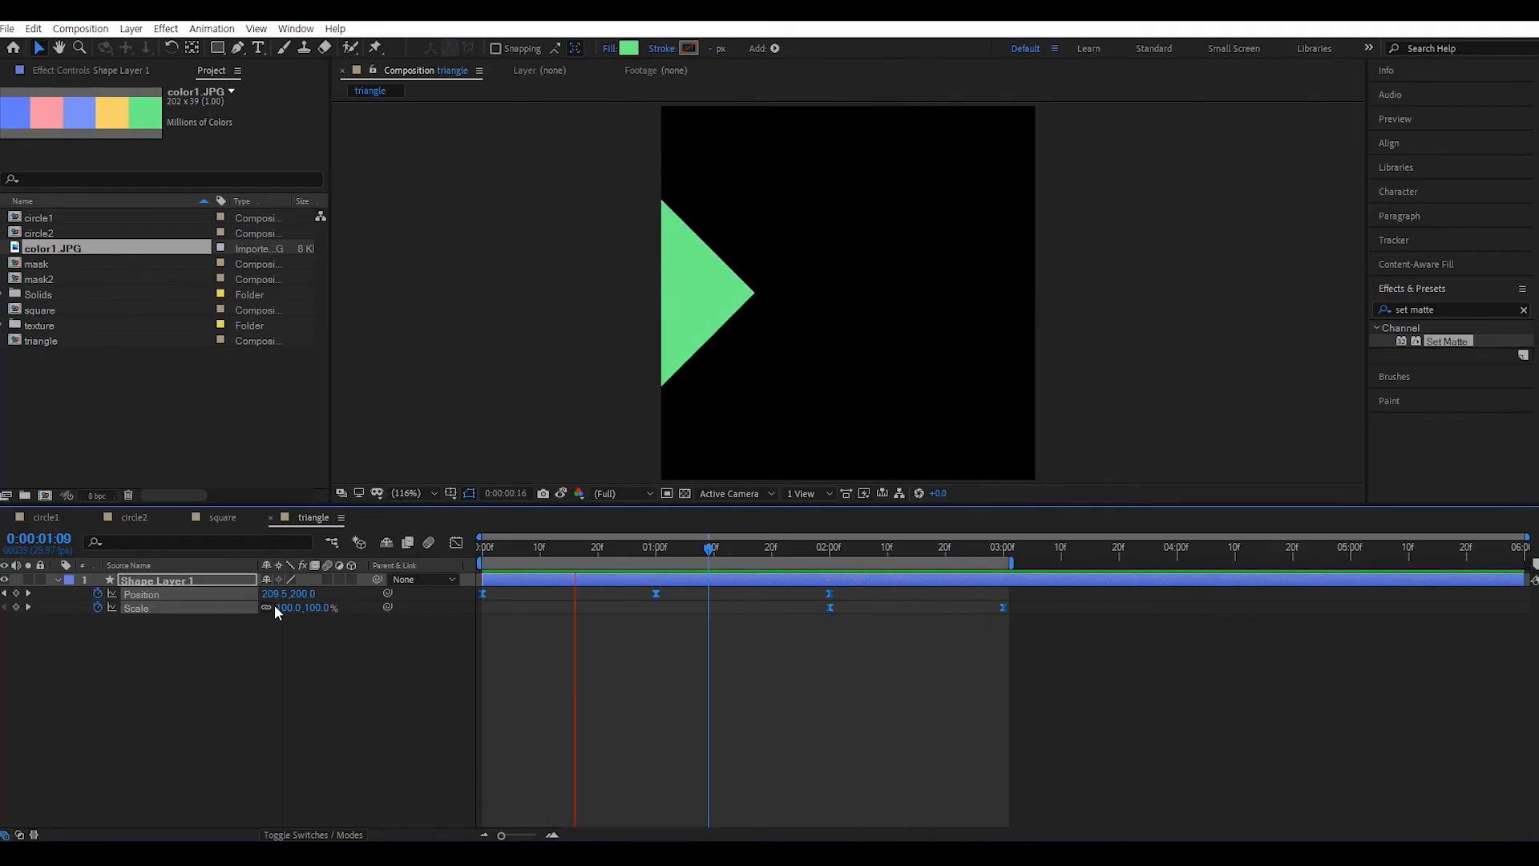
pyautogui.hotkey('ctrl', 'd')
pyautogui.hotkey('ctrl', 'd')
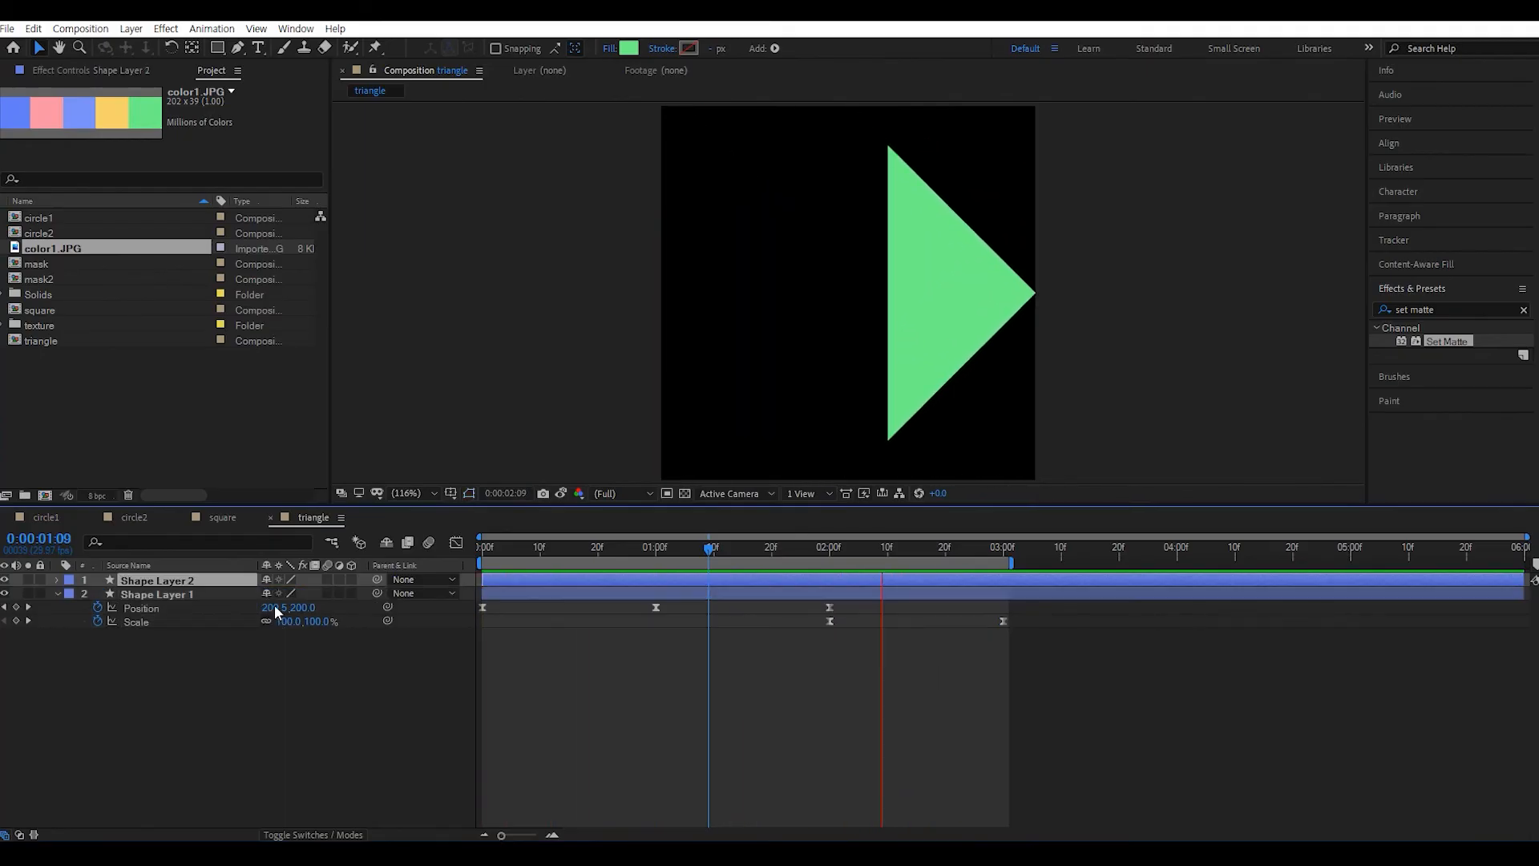
pyautogui.hotkey('ctrl', 'd')
pyautogui.hotkey('ctrl', 'd')
pyautogui.hotkey('ctrl', 'd')
pyautogui.hotkey('ctrl', 'd')
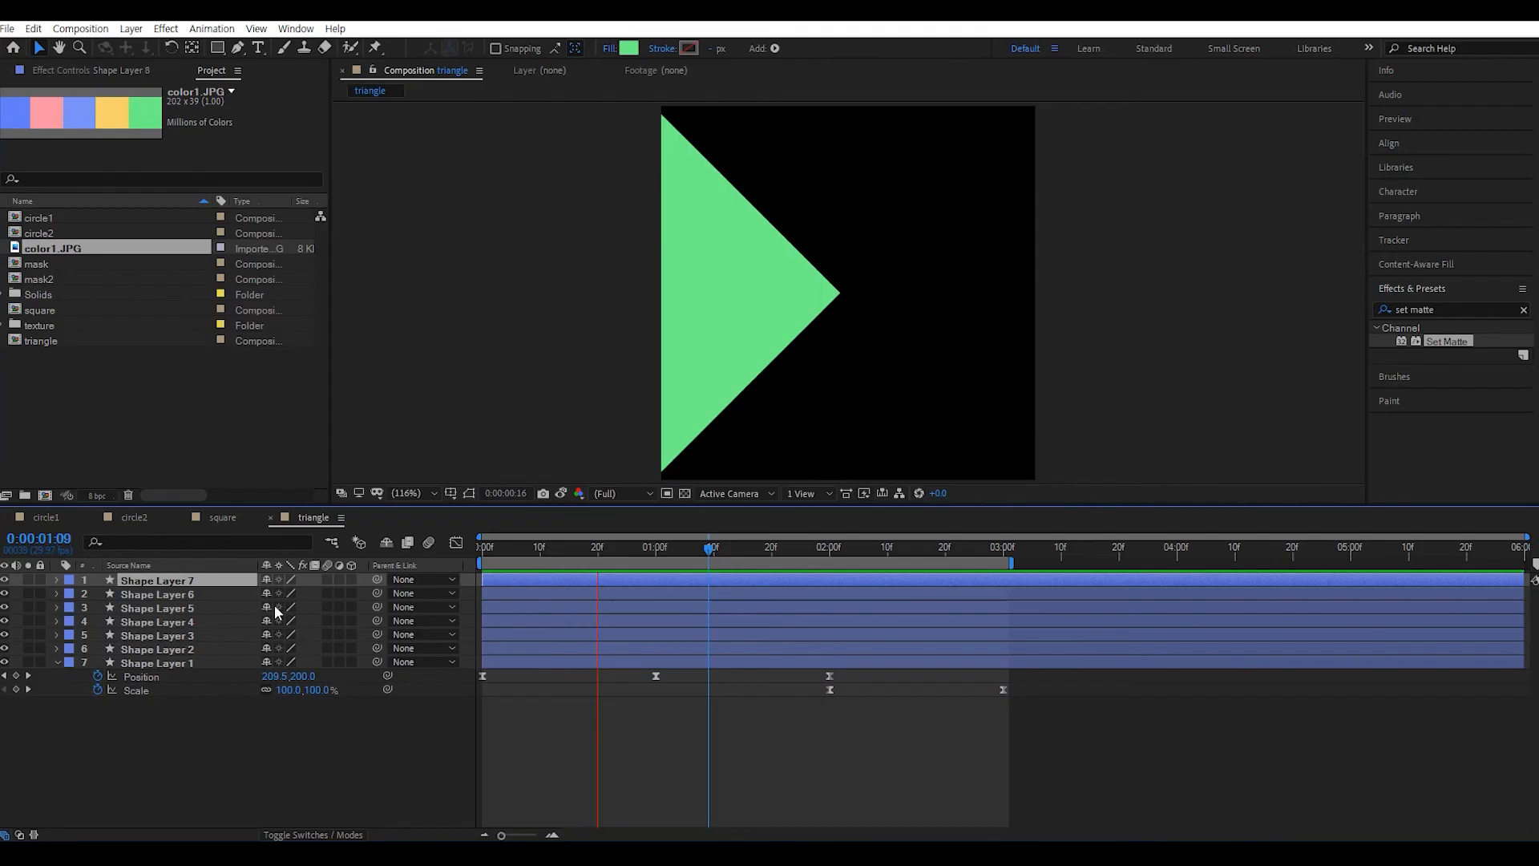
pyautogui.hotkey('ctrl', 'd')
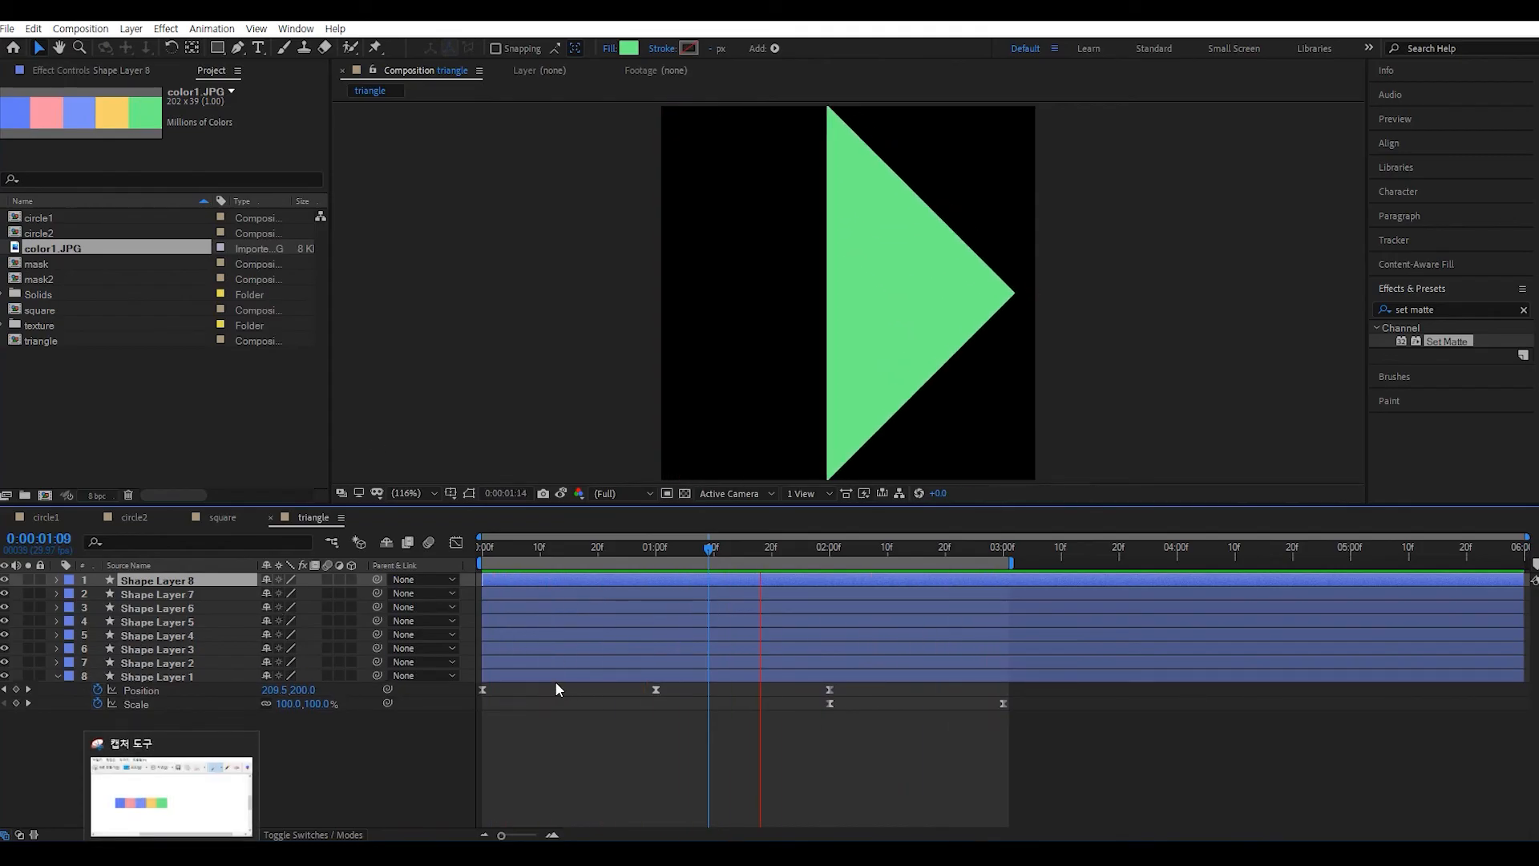
# - Show the layer timing columns and set the In times of Shape Layers 2, 3 and 4 to 1, 2 and 3 seconds
pyautogui.click(34, 834)
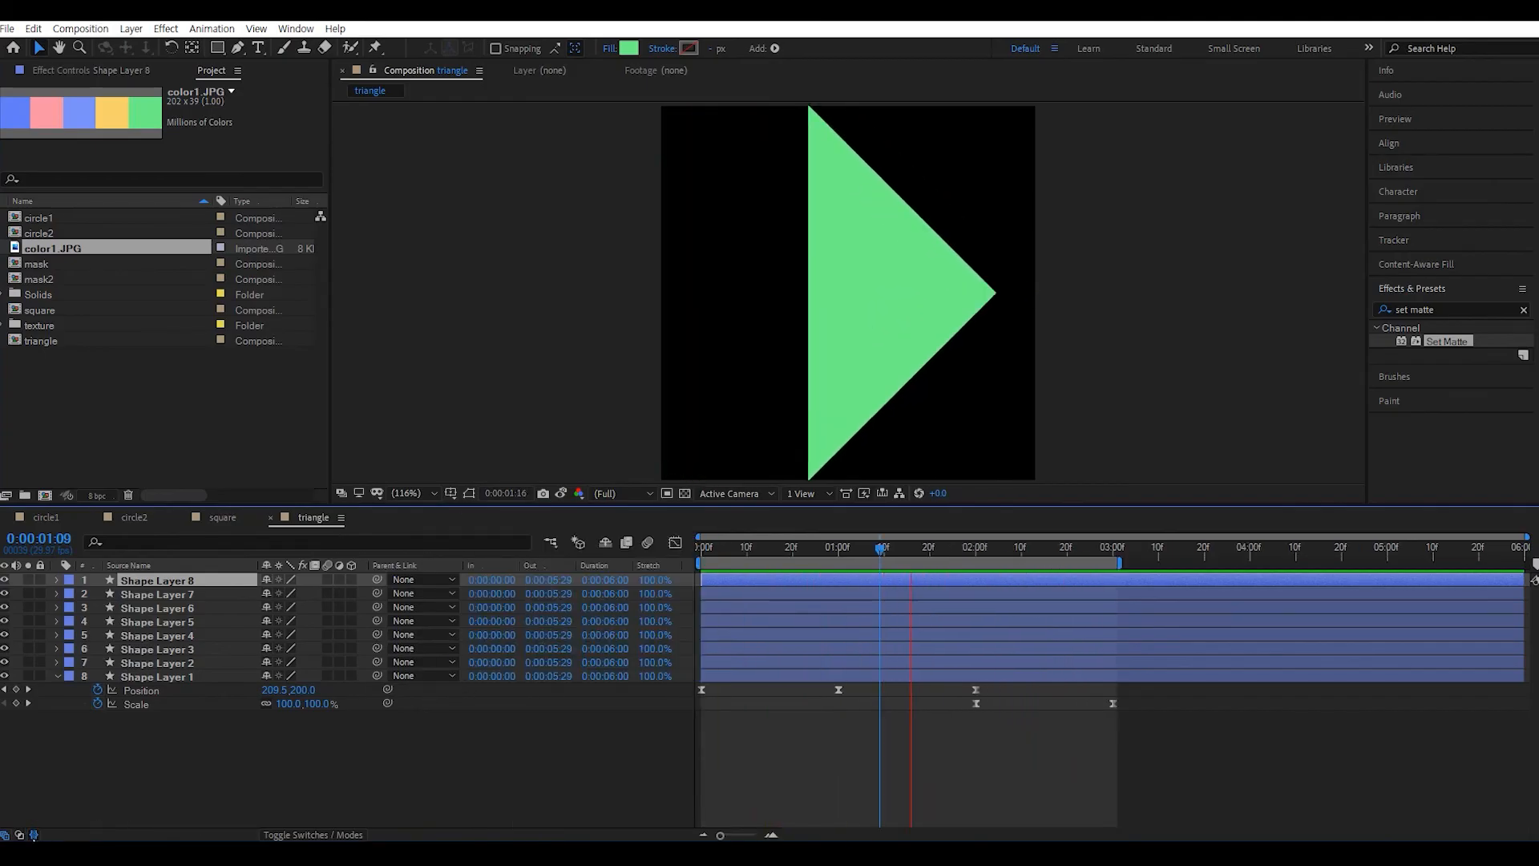
pyautogui.click(500, 662)
pyautogui.write('100')
pyautogui.press('Return')
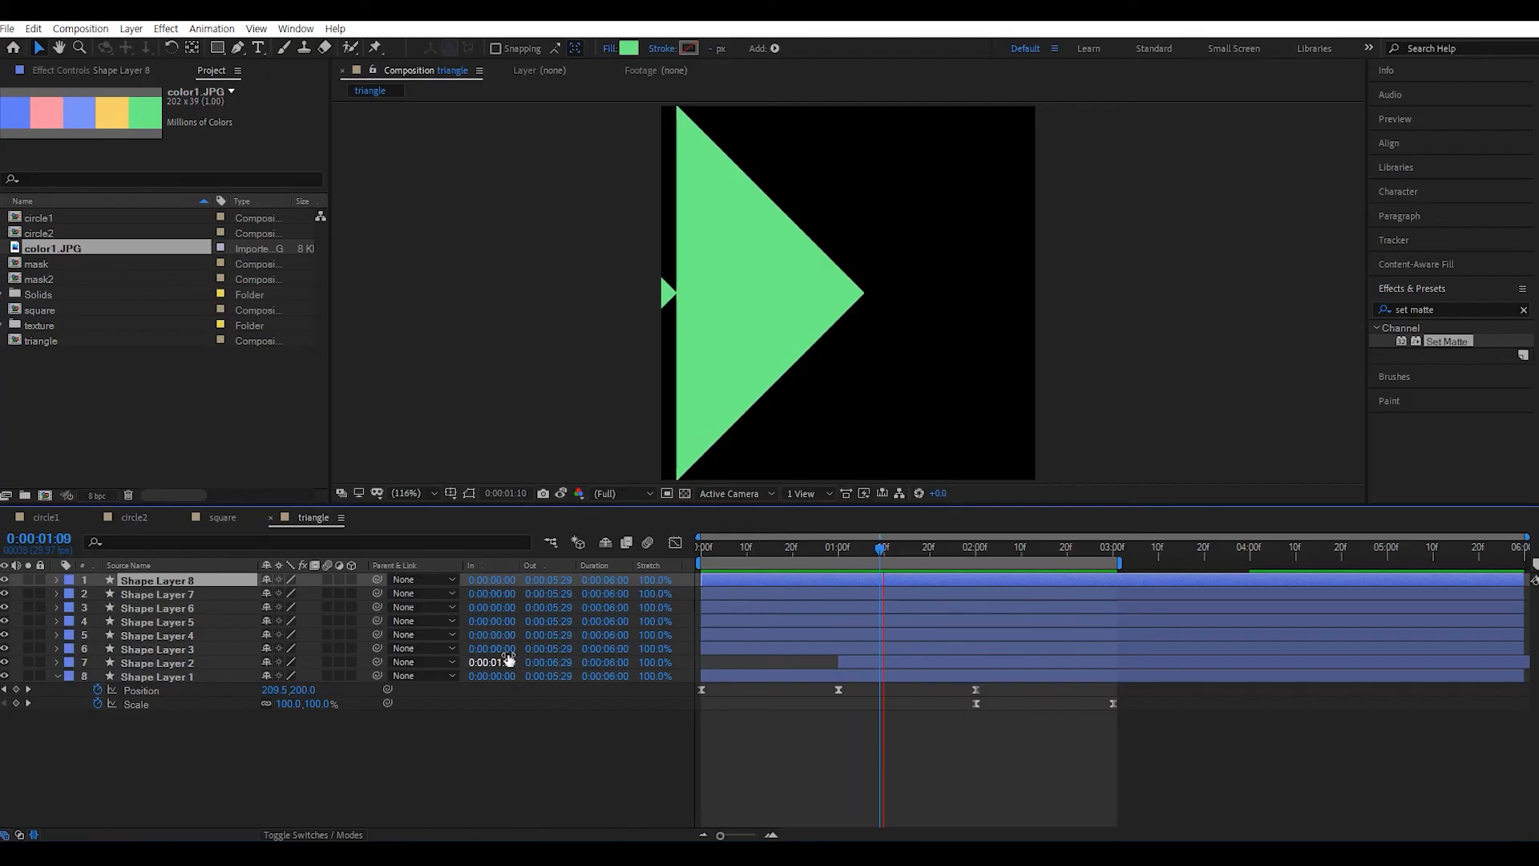
pyautogui.click(508, 650)
pyautogui.write('2')
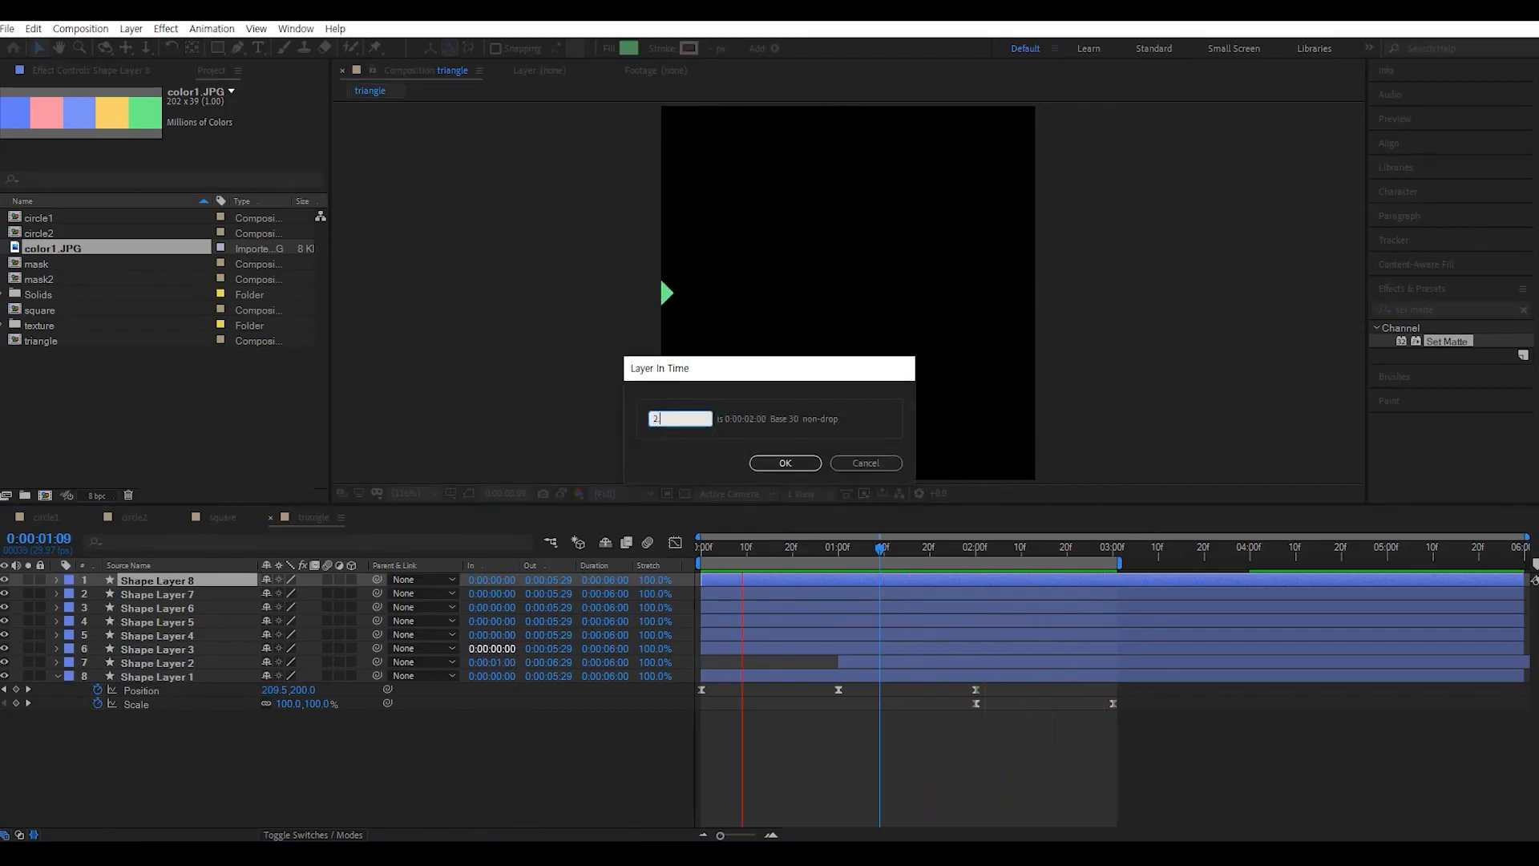
pyautogui.press('Return')
pyautogui.click(508, 635)
pyautogui.write('3')
pyautogui.press('Return')
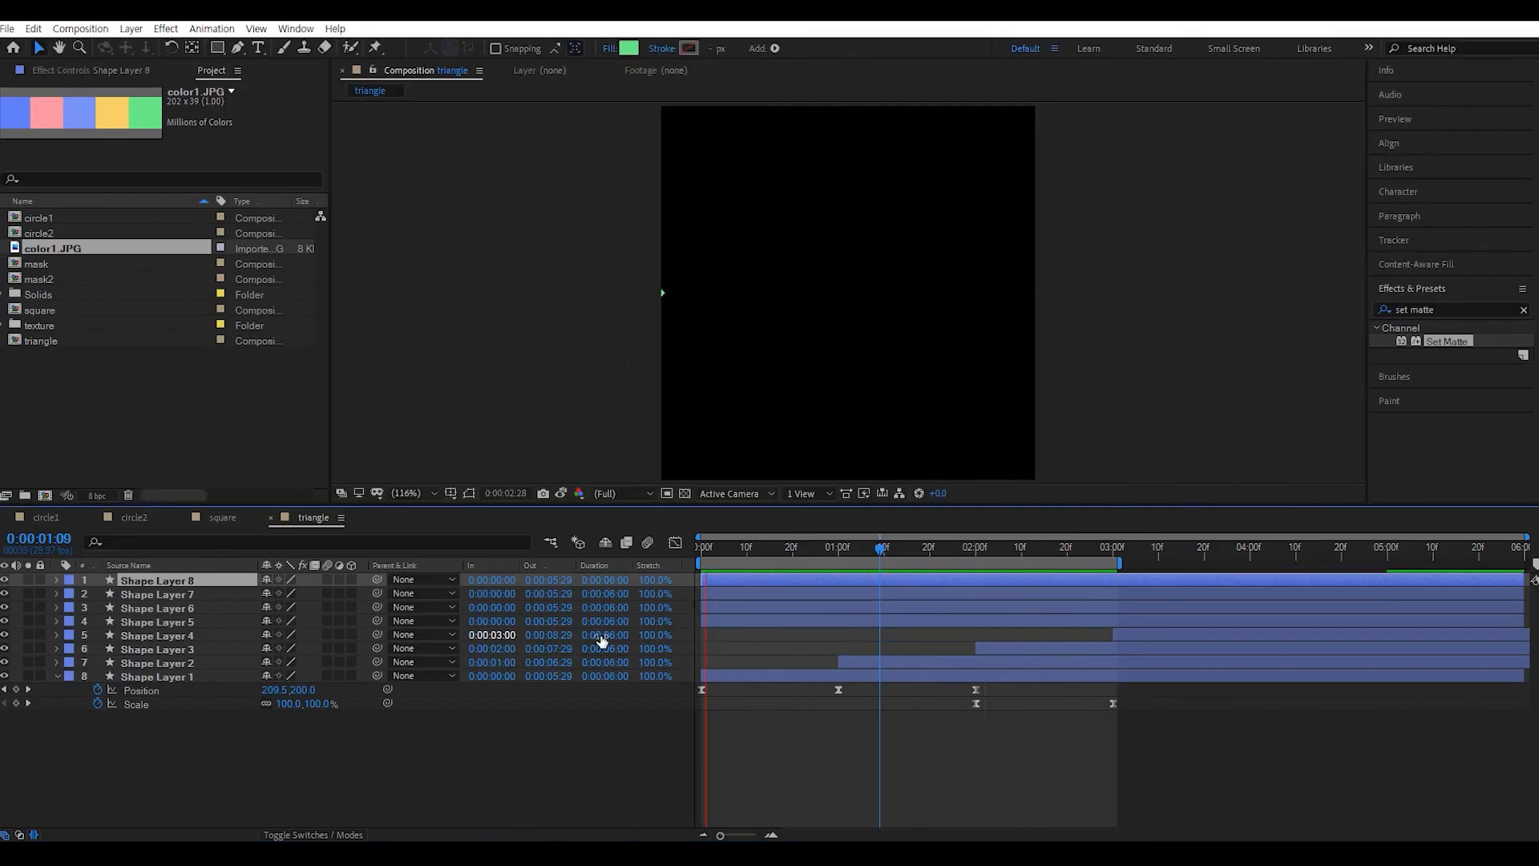
# - Set the In times of Shape Layers 5, 6, 7 and 8 to 4, 5, 6 and 7 seconds
pyautogui.click(508, 622)
pyautogui.write('4')
pyautogui.press('Return')
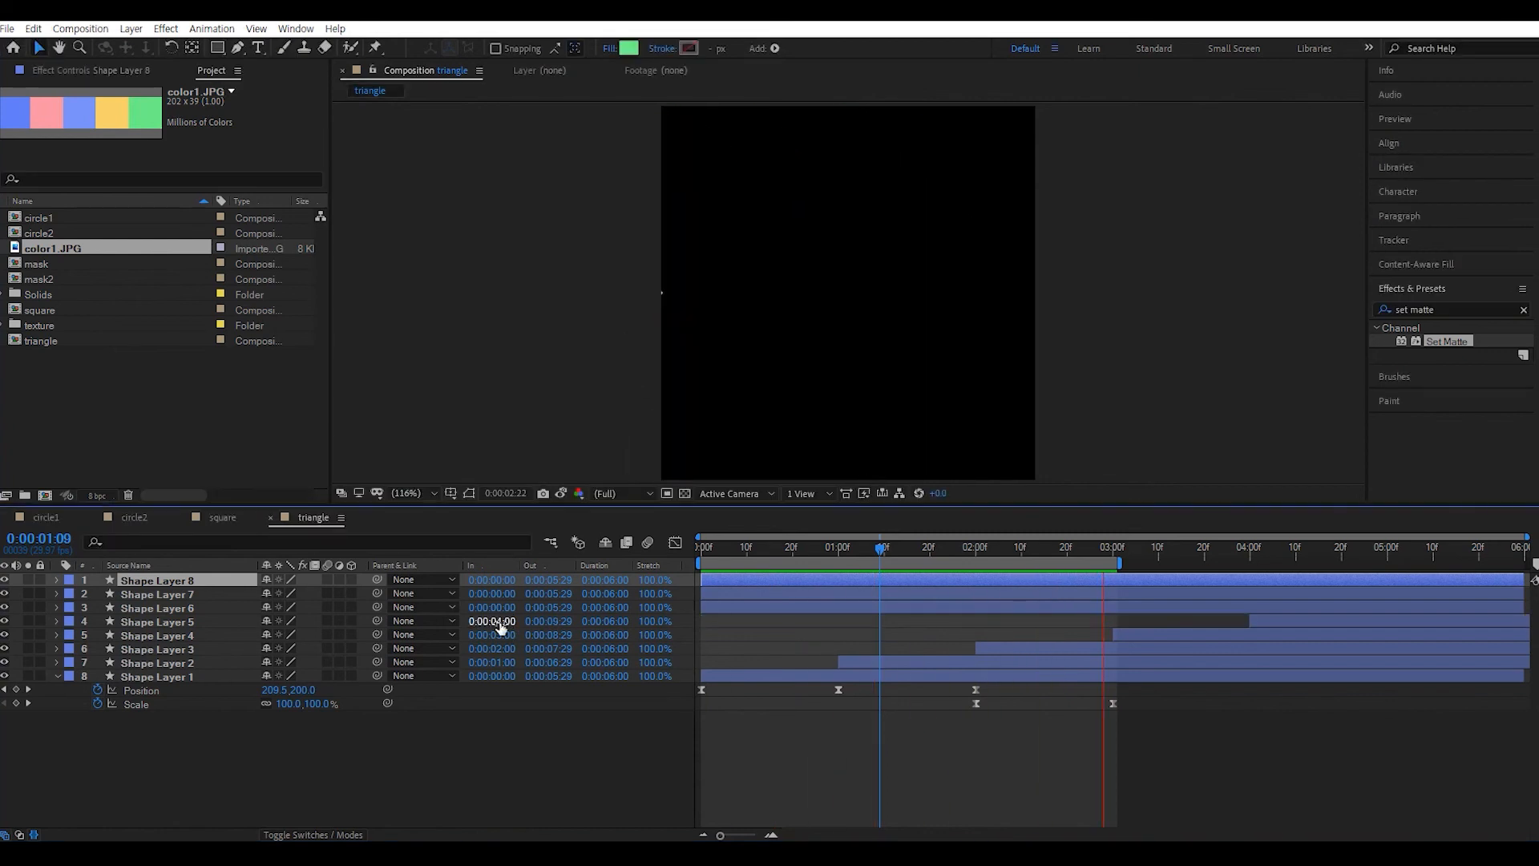
pyautogui.click(506, 609)
pyautogui.write('5')
pyautogui.press('Return')
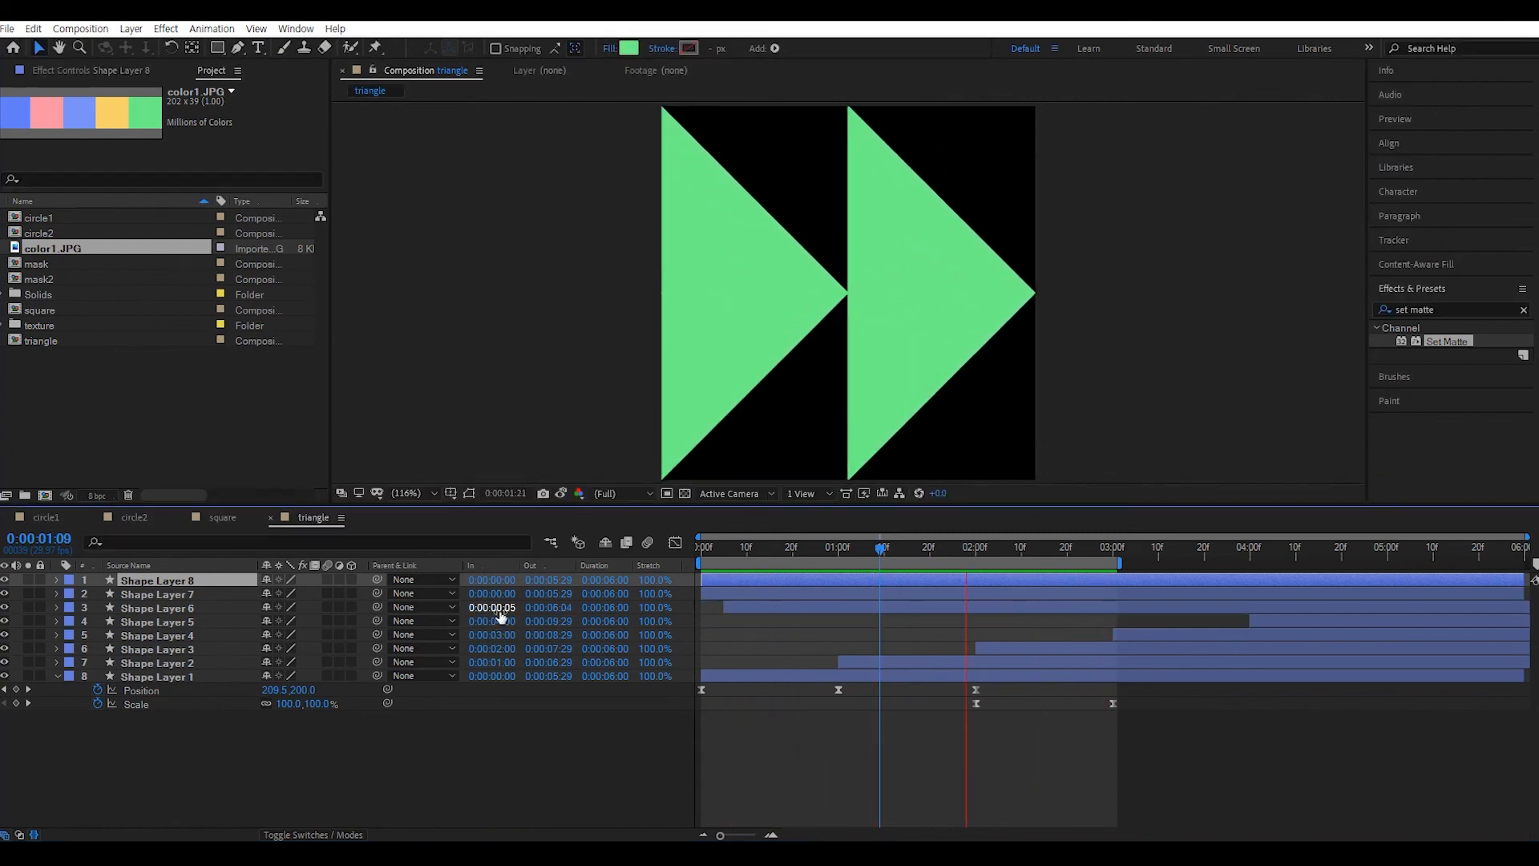
pyautogui.click(511, 594)
pyautogui.write('6.')
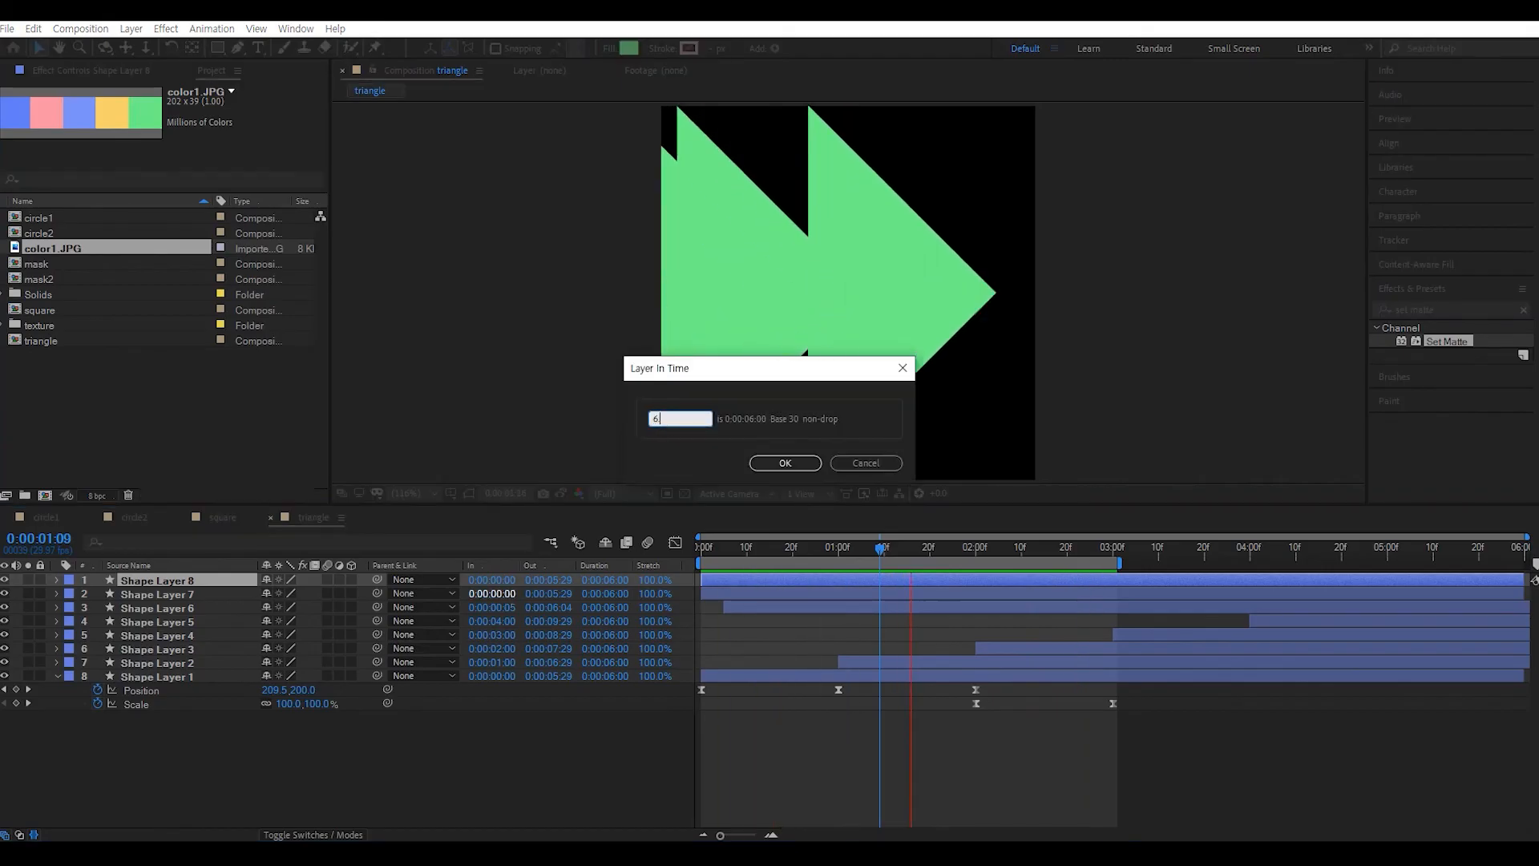
pyautogui.press('Return')
pyautogui.click(493, 579)
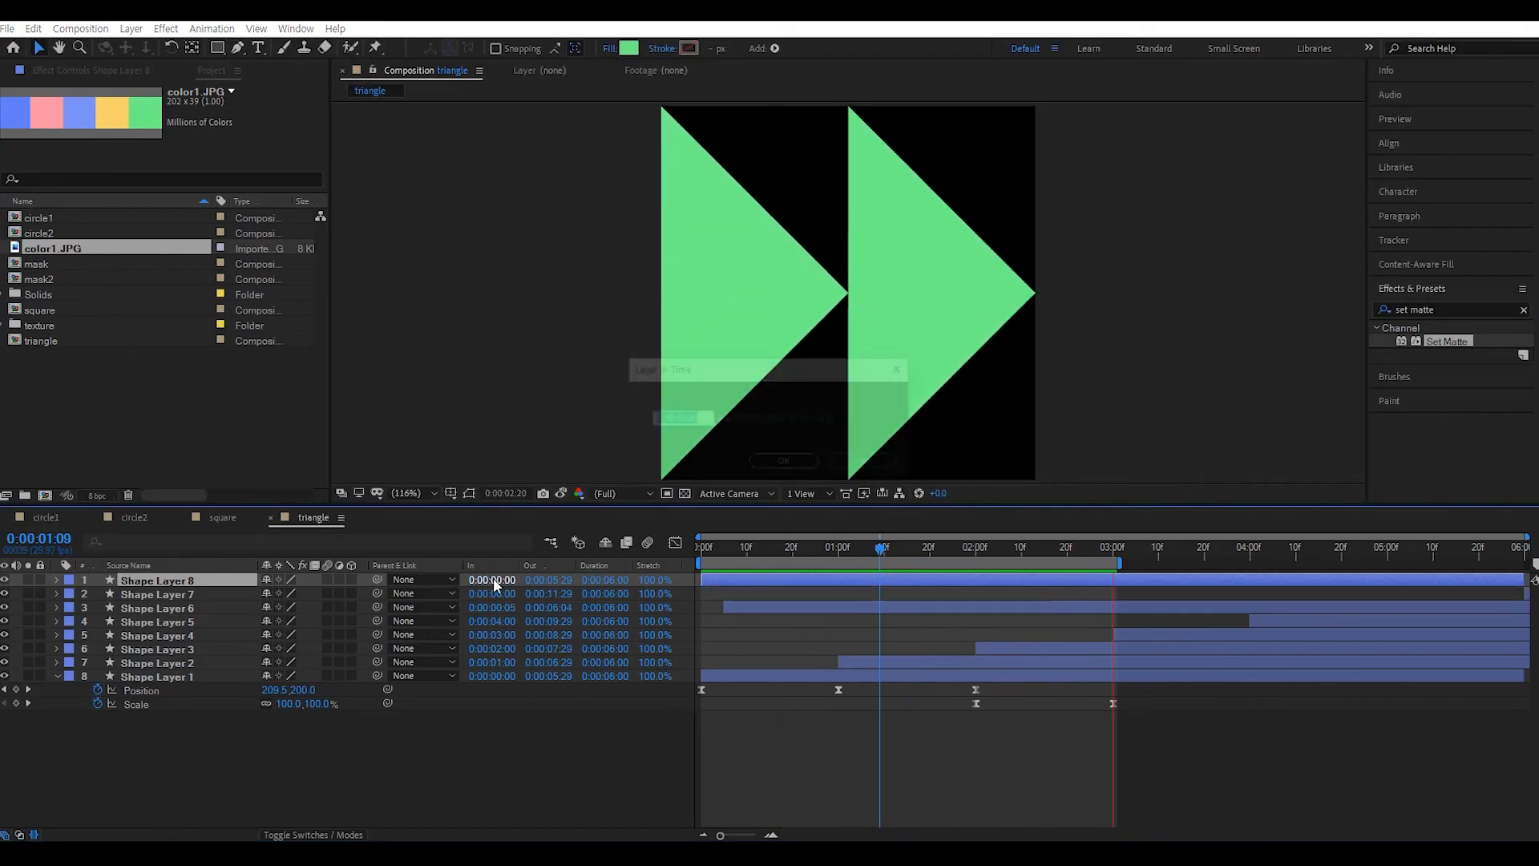
pyautogui.write('7')
pyautogui.press('Return')
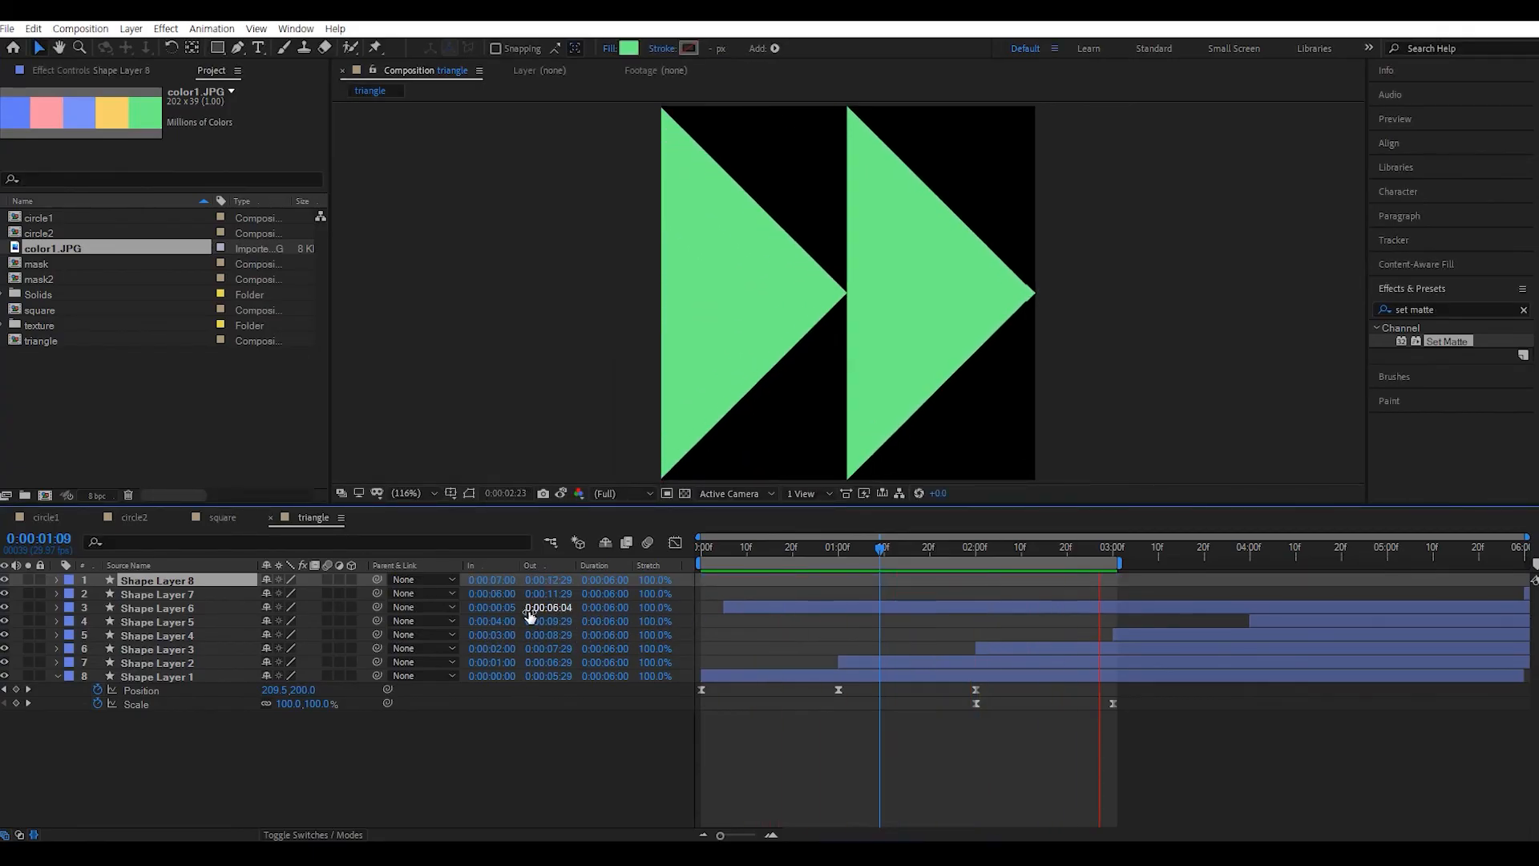
pyautogui.click(491, 607)
pyautogui.write('5,200')
pyautogui.press('Return')
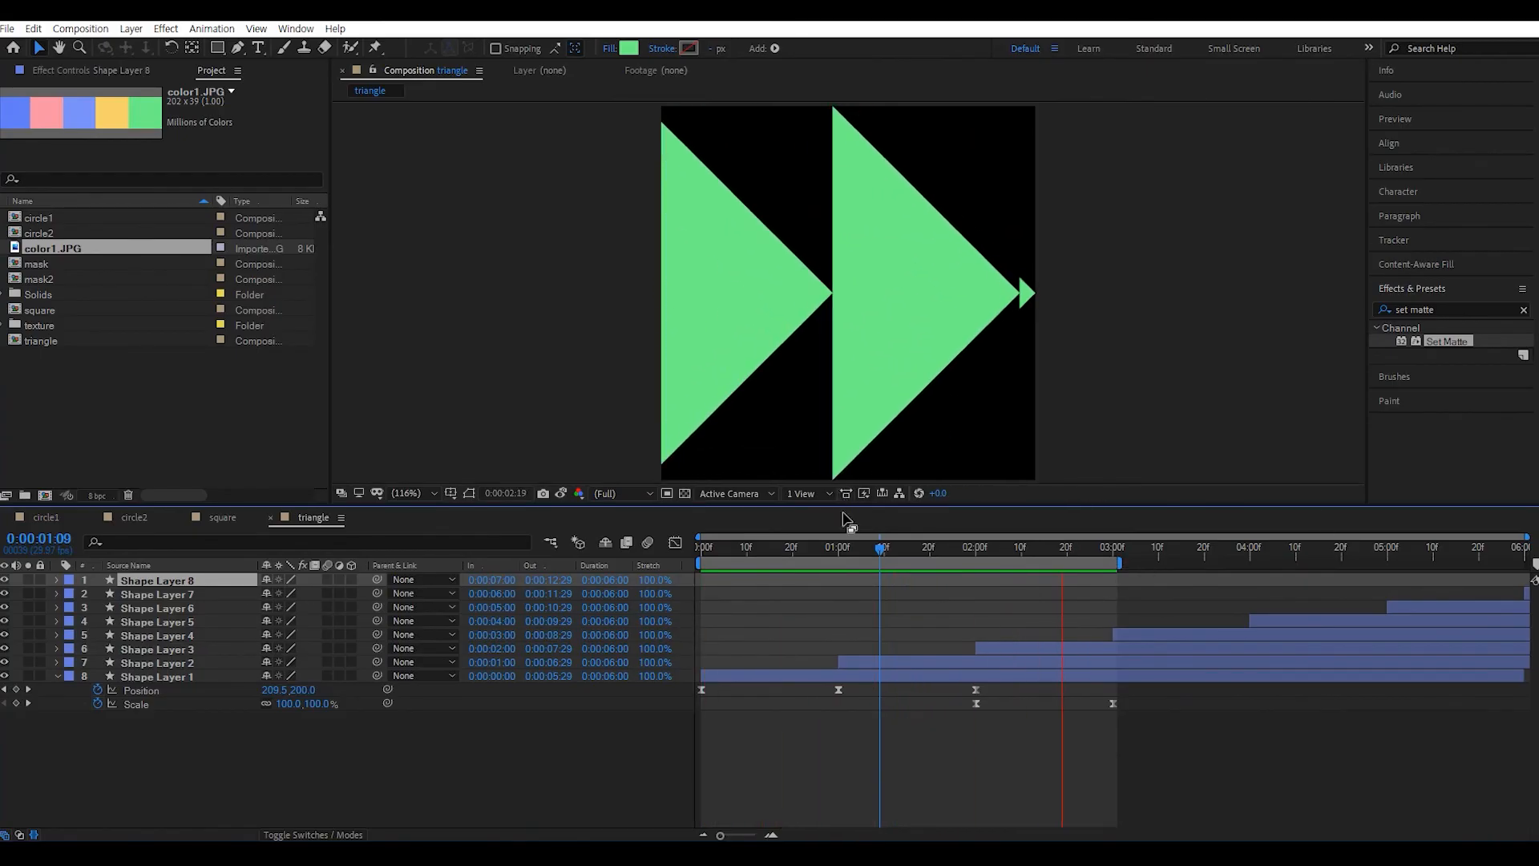
# - Select all eight shape layers and shift them two seconds earlier together, so Shape Layer 1 starts at -0:00:02:00
pyautogui.click(864, 771)
pyautogui.moveTo(797, 548); pyautogui.dragTo(860, 560)
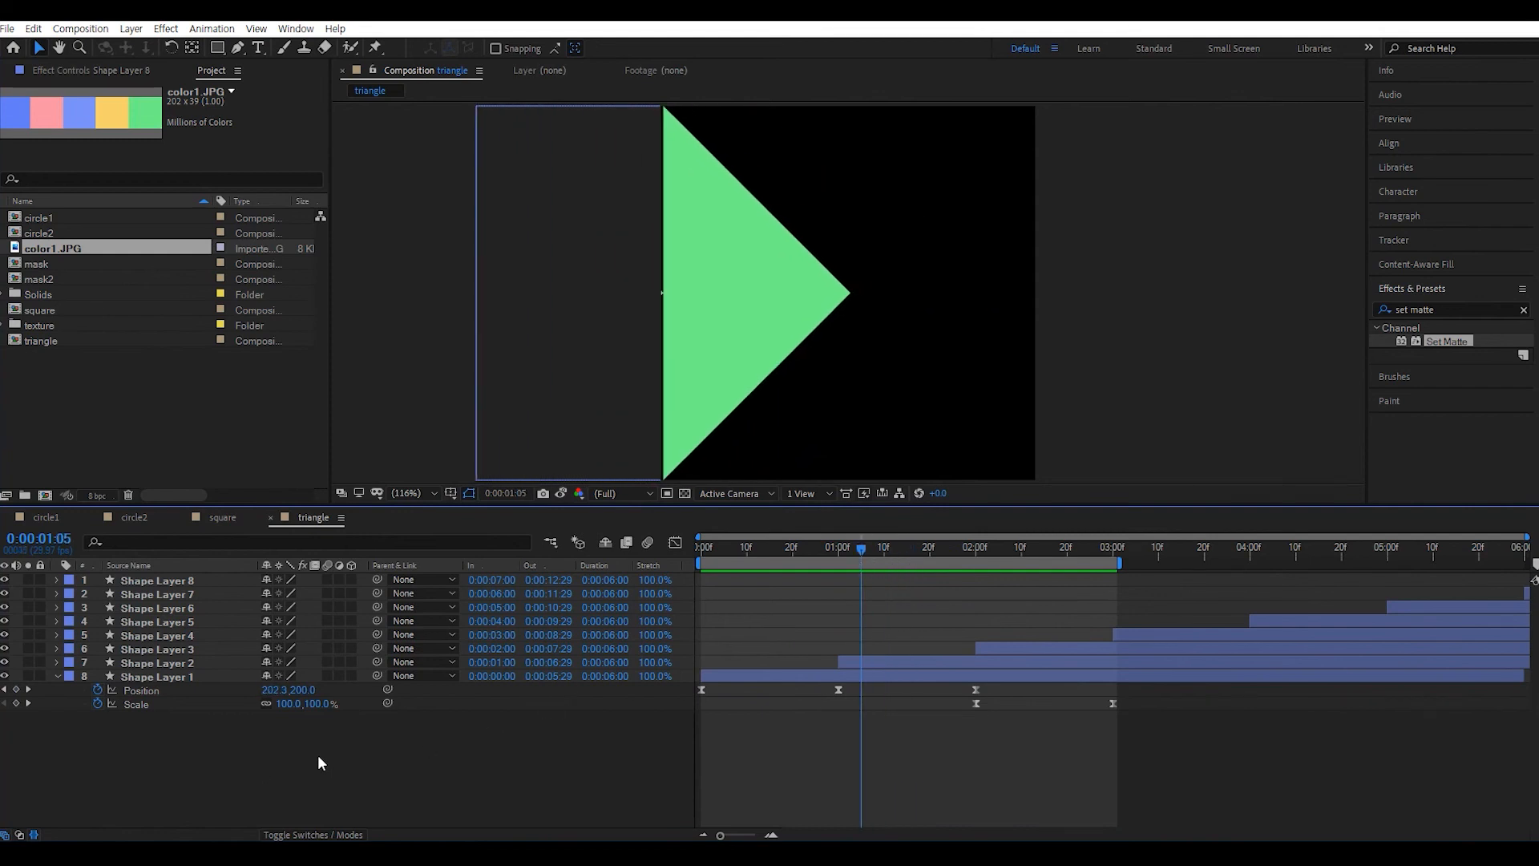
pyautogui.moveTo(196, 756); pyautogui.dragTo(93, 573)
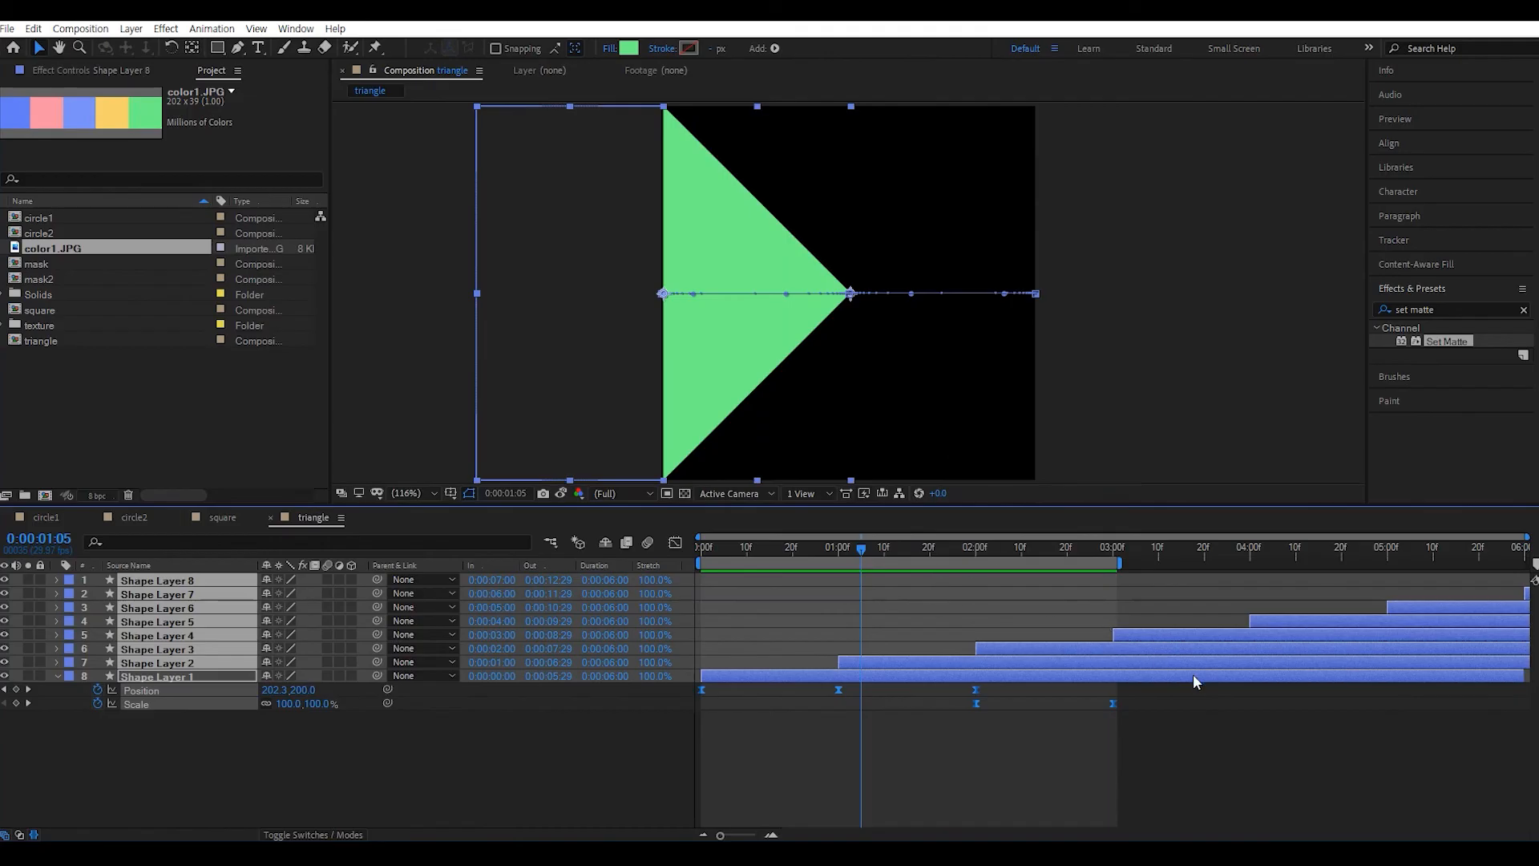
pyautogui.moveTo(215, 795); pyautogui.dragTo(106, 623)
pyautogui.moveTo(1316, 678); pyautogui.dragTo(1175, 665)
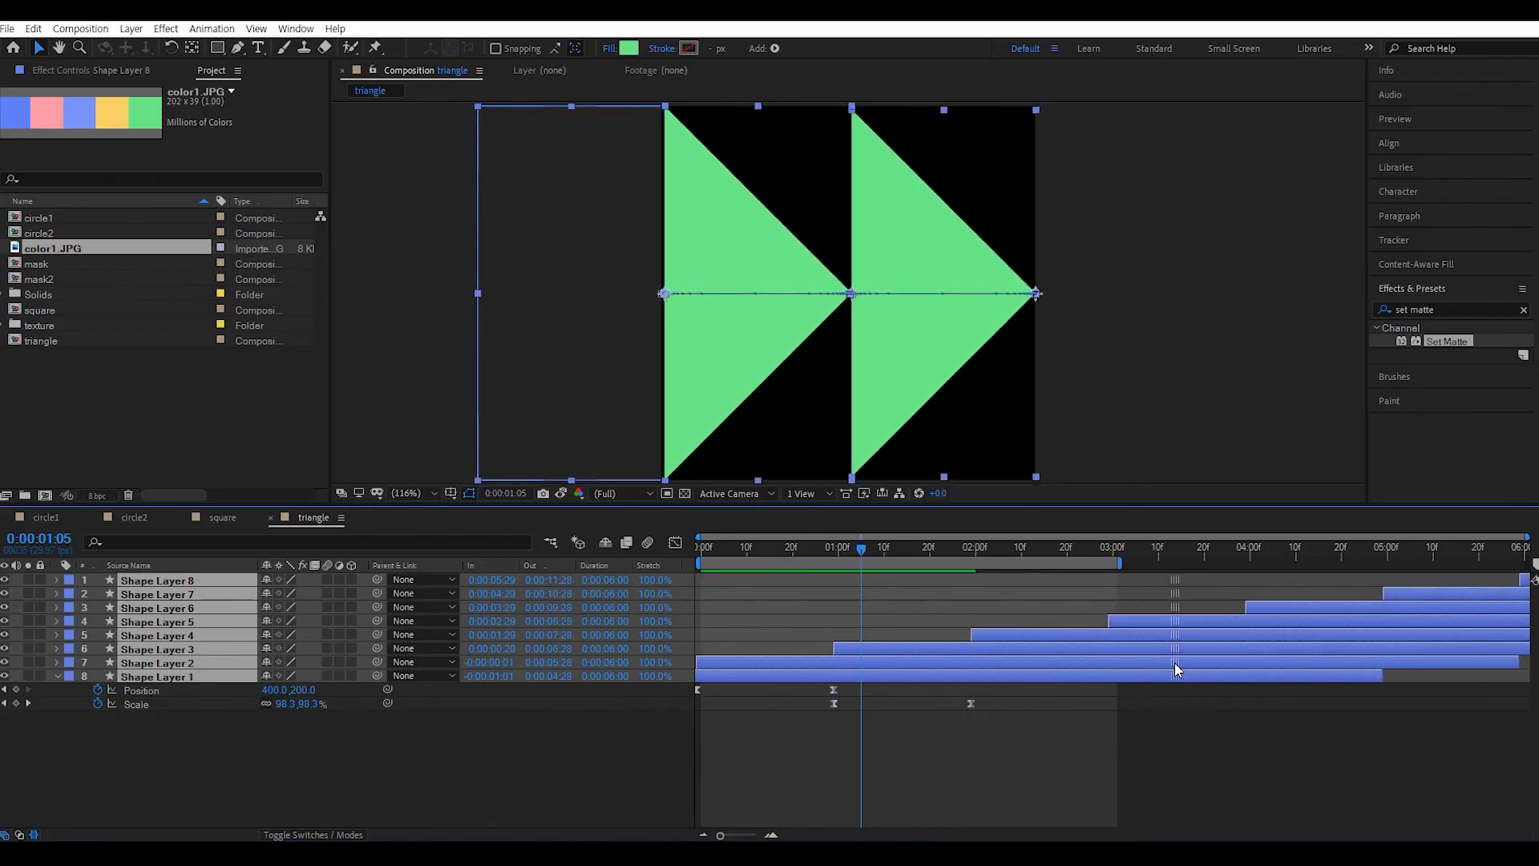
pyautogui.moveTo(1175, 662); pyautogui.dragTo(1175, 662)
pyautogui.moveTo(723, 545); pyautogui.dragTo(684, 556)
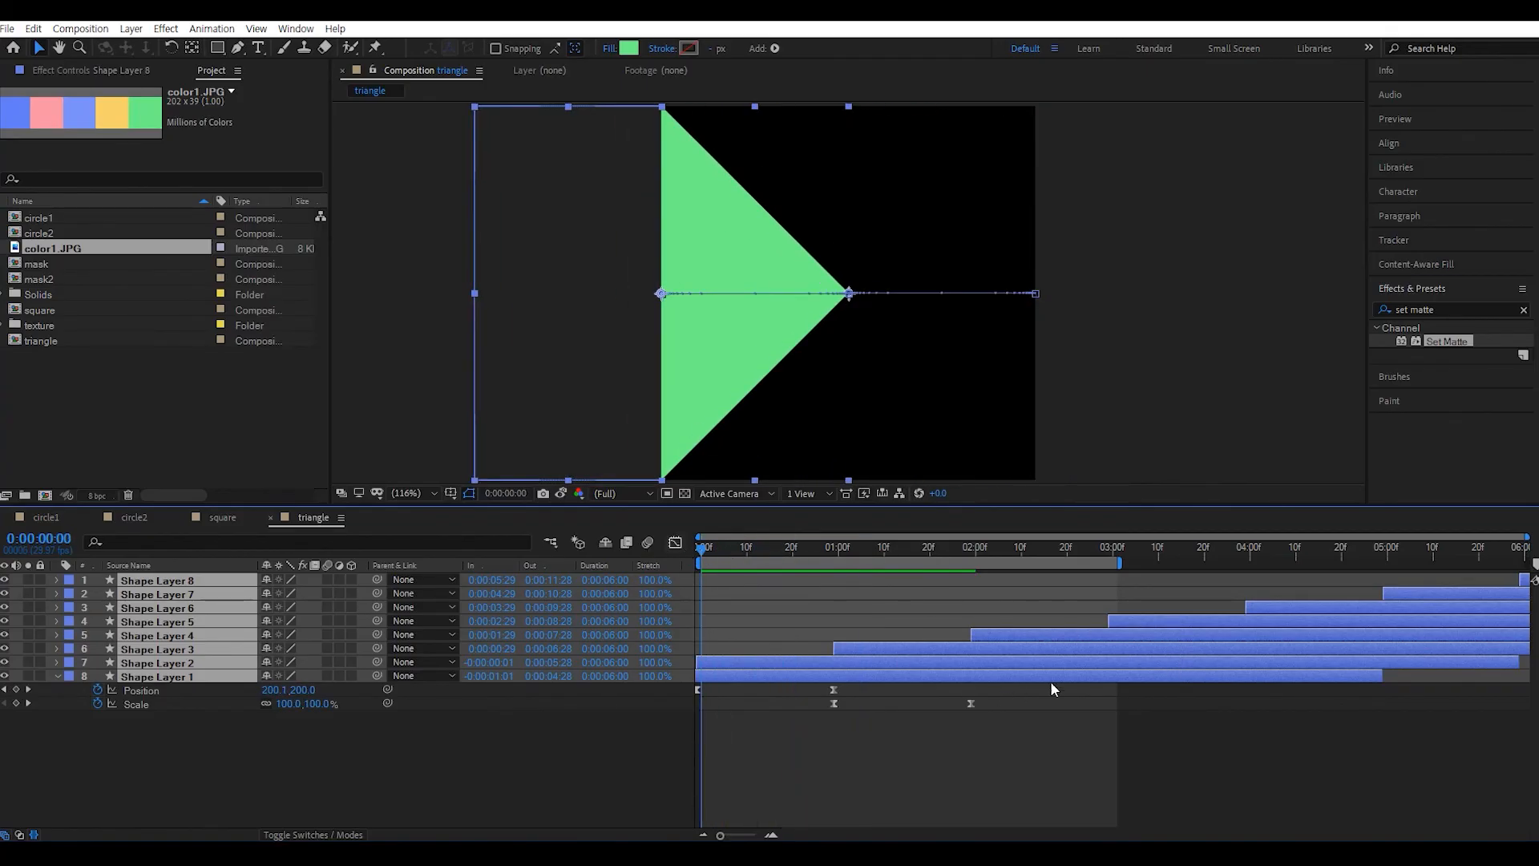
pyautogui.moveTo(1066, 678); pyautogui.dragTo(929, 658)
pyautogui.moveTo(699, 550); pyautogui.dragTo(887, 616)
pyautogui.moveTo(1041, 622); pyautogui.dragTo(609, 596)
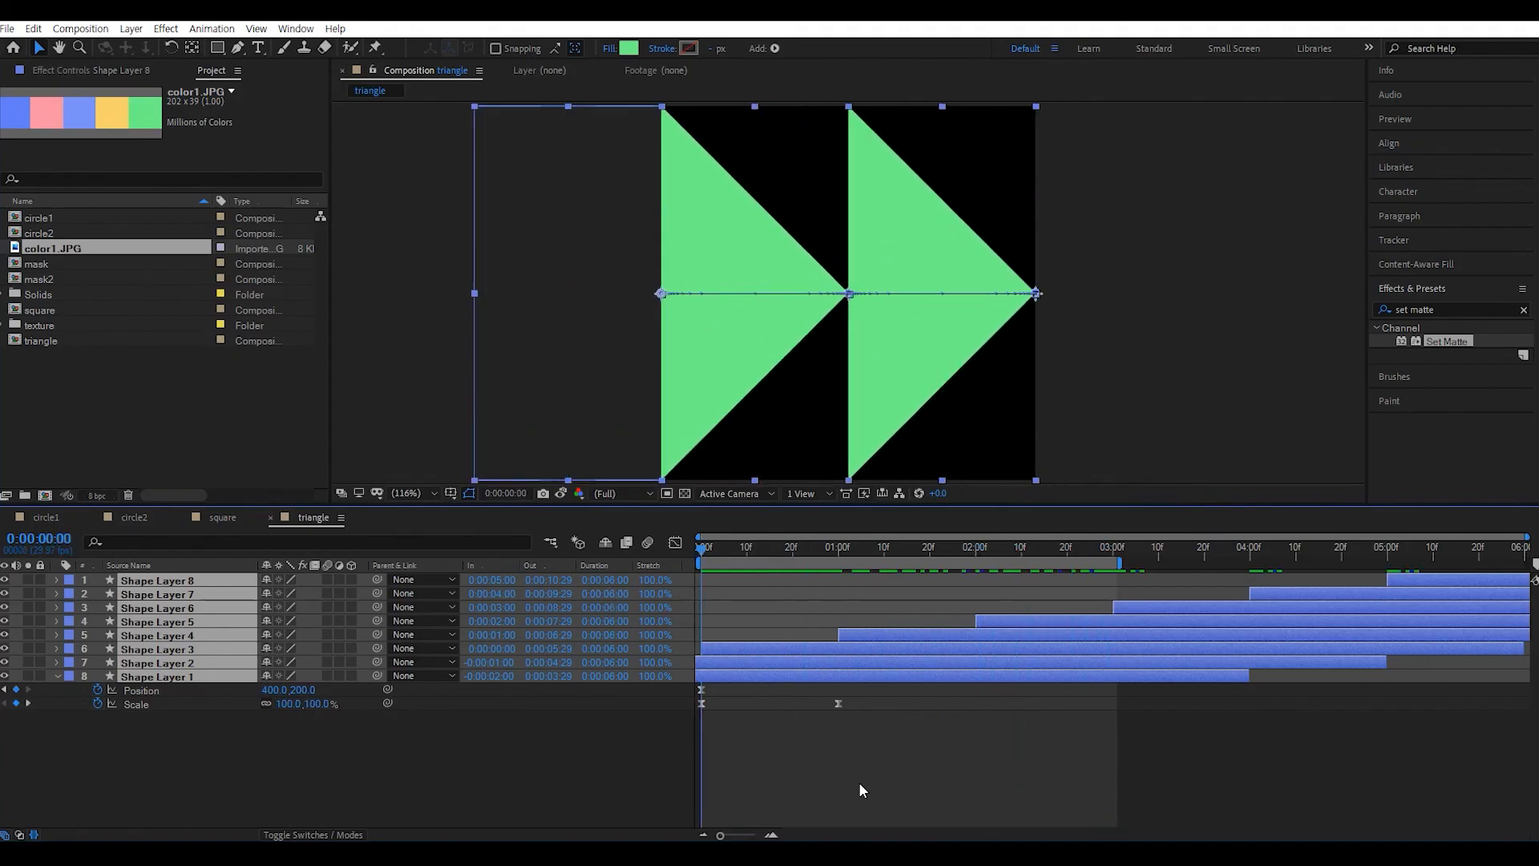
# - Change the fill of Shape Layer 2 to the pink F592A4 sampled from the color1.JPG swatches
pyautogui.click(858, 781)
pyautogui.click(767, 676)
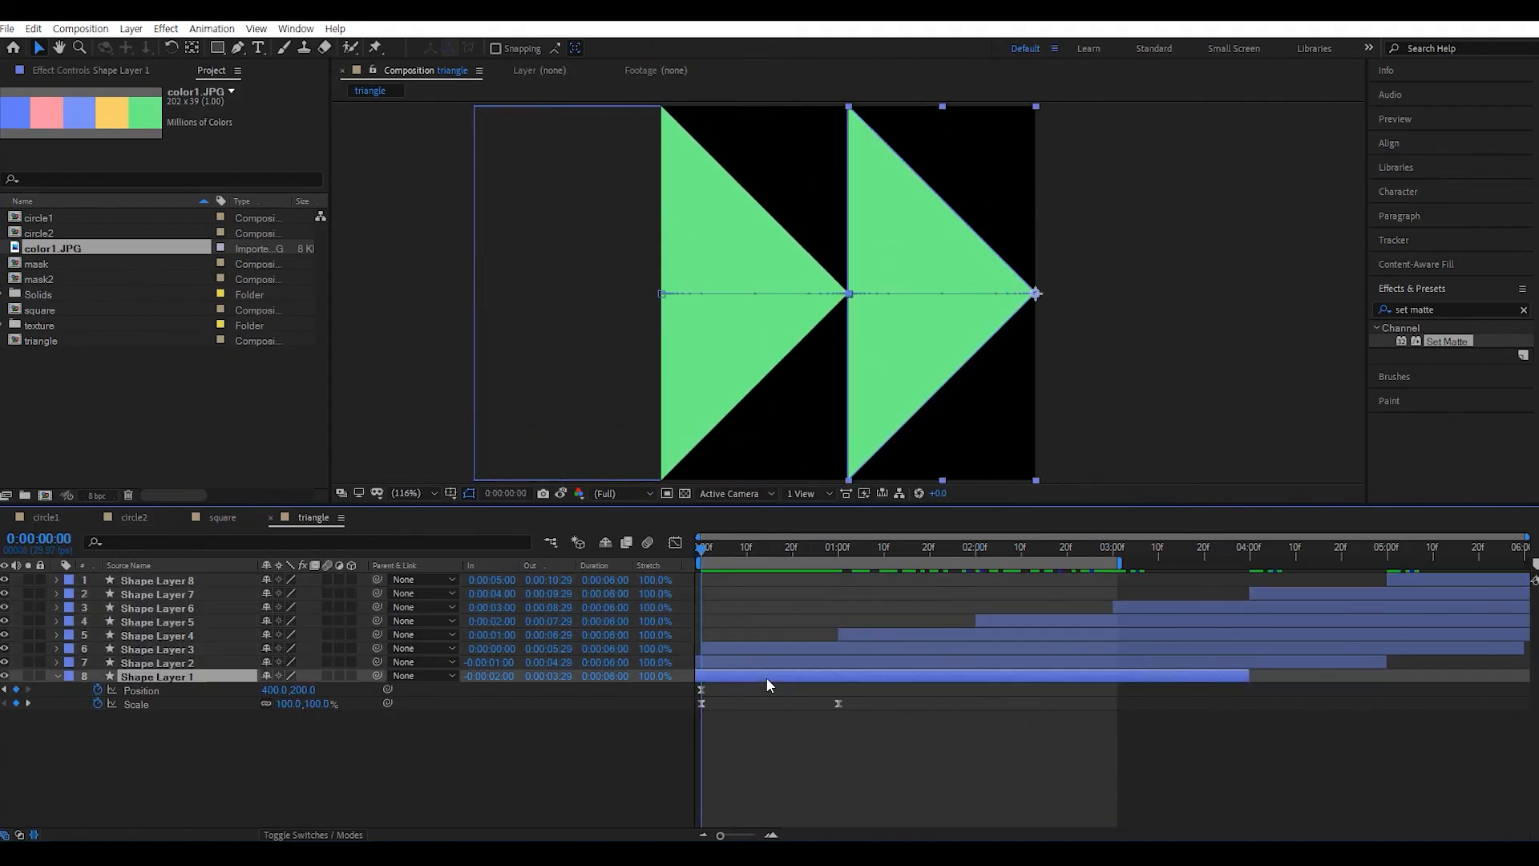
pyautogui.click(720, 662)
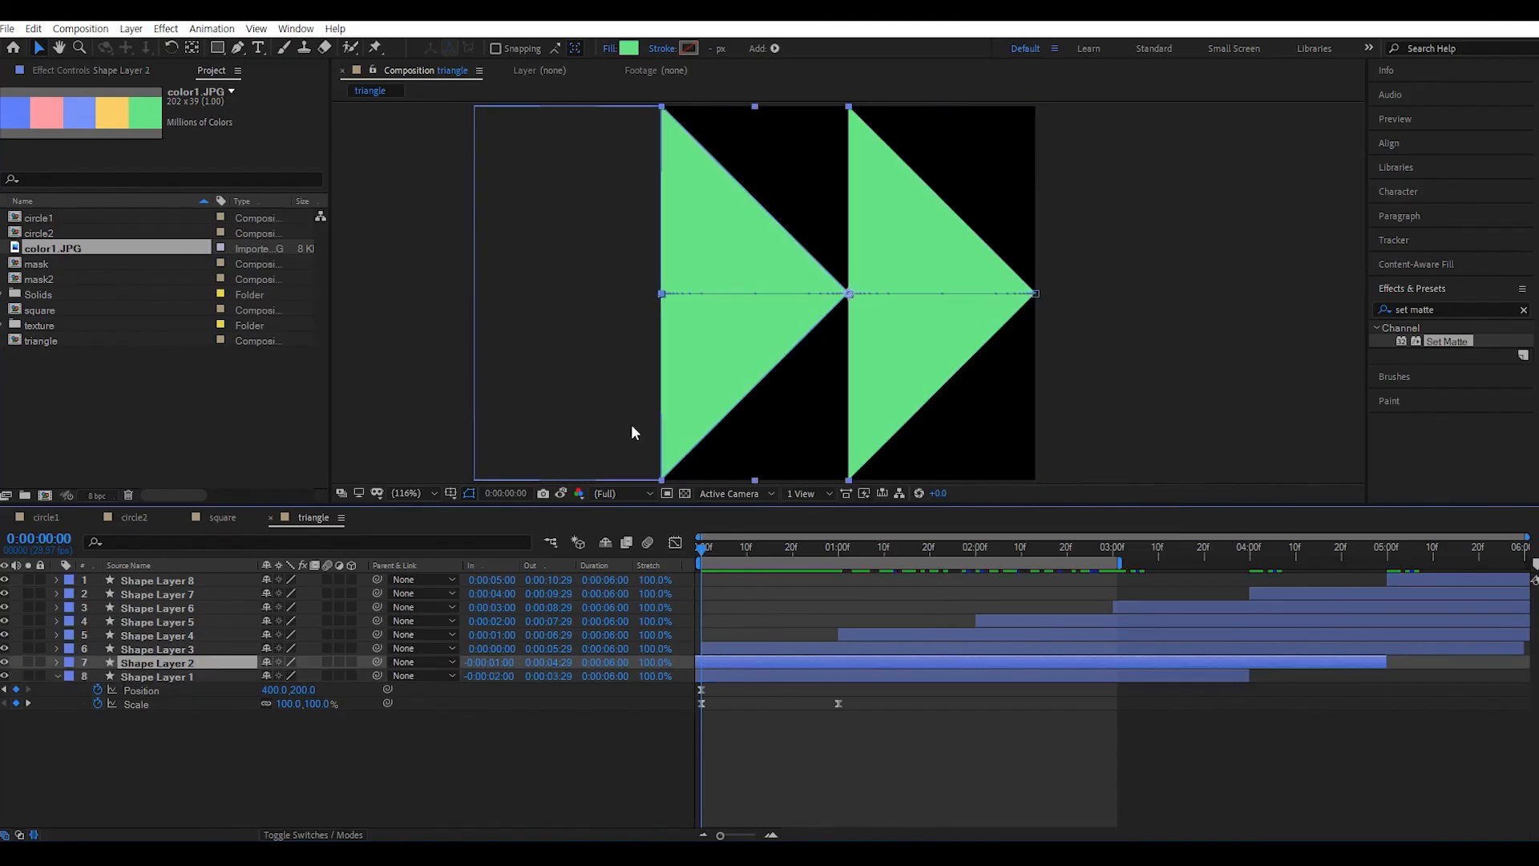
pyautogui.click(628, 49)
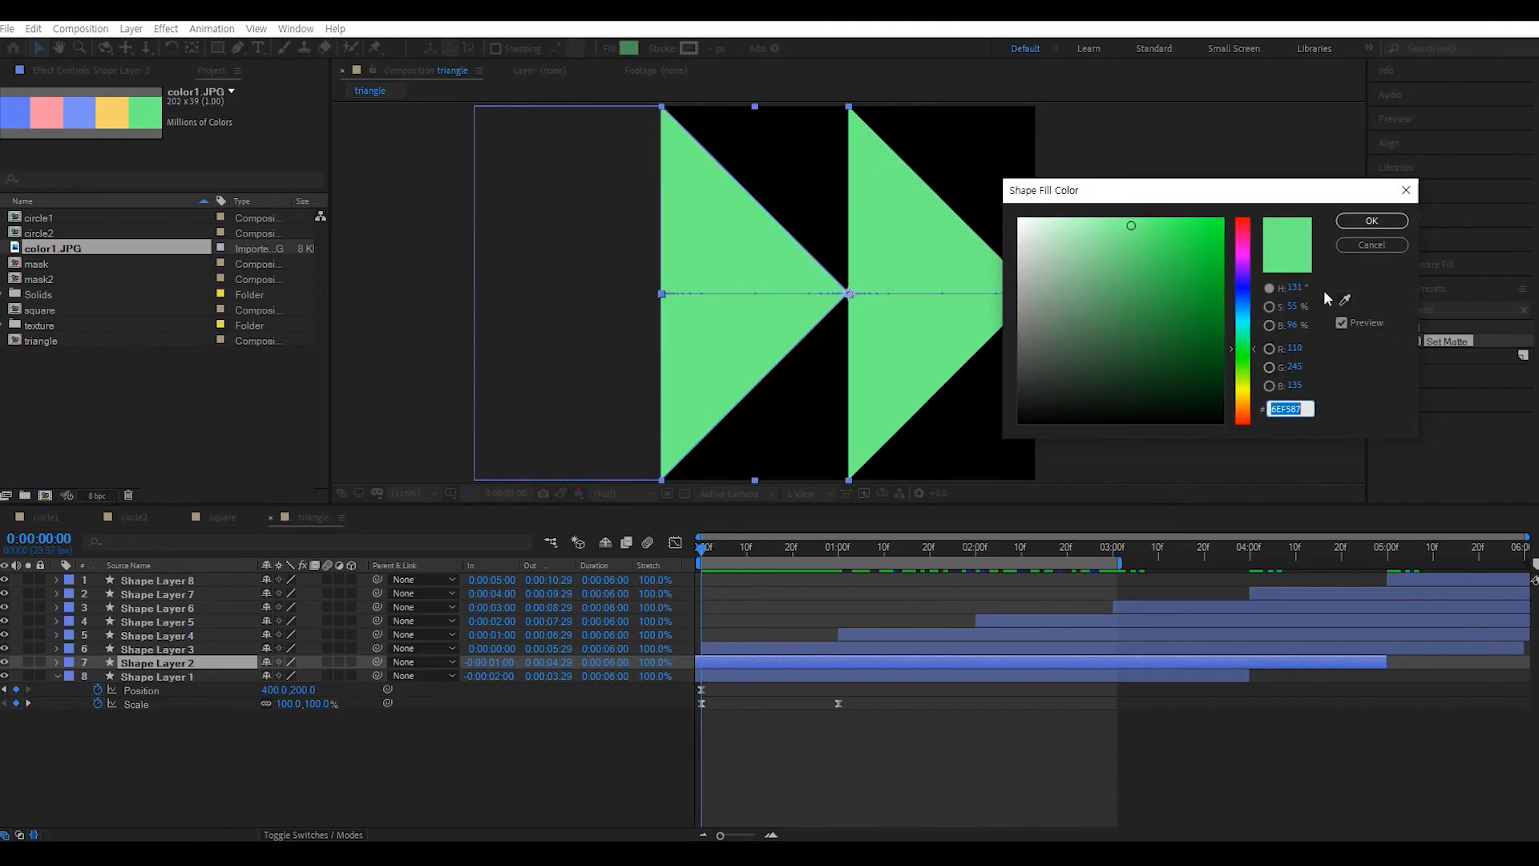
pyautogui.click(1347, 300)
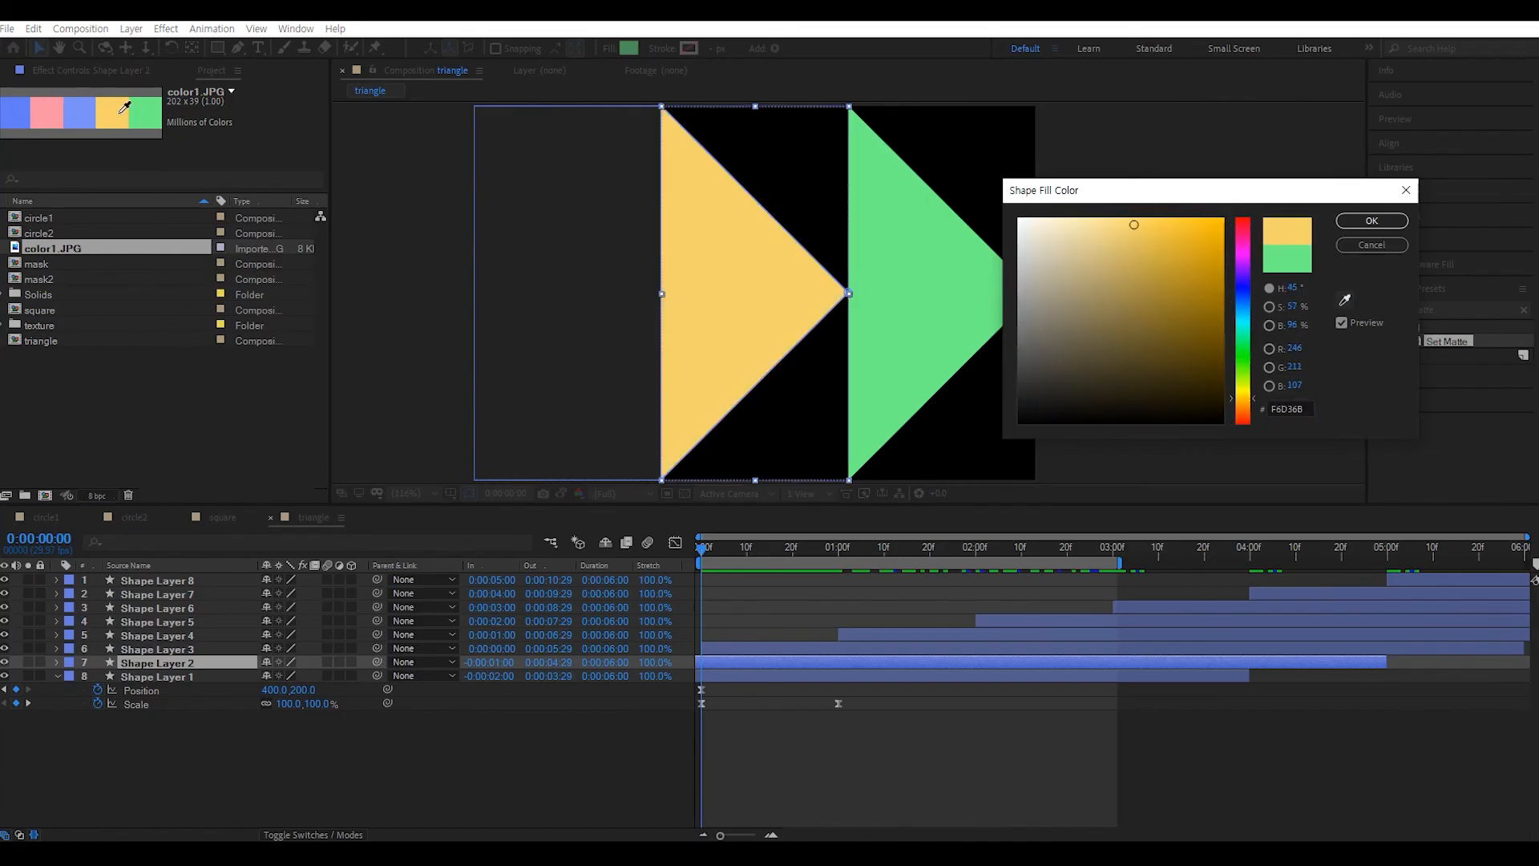
pyautogui.click(49, 113)
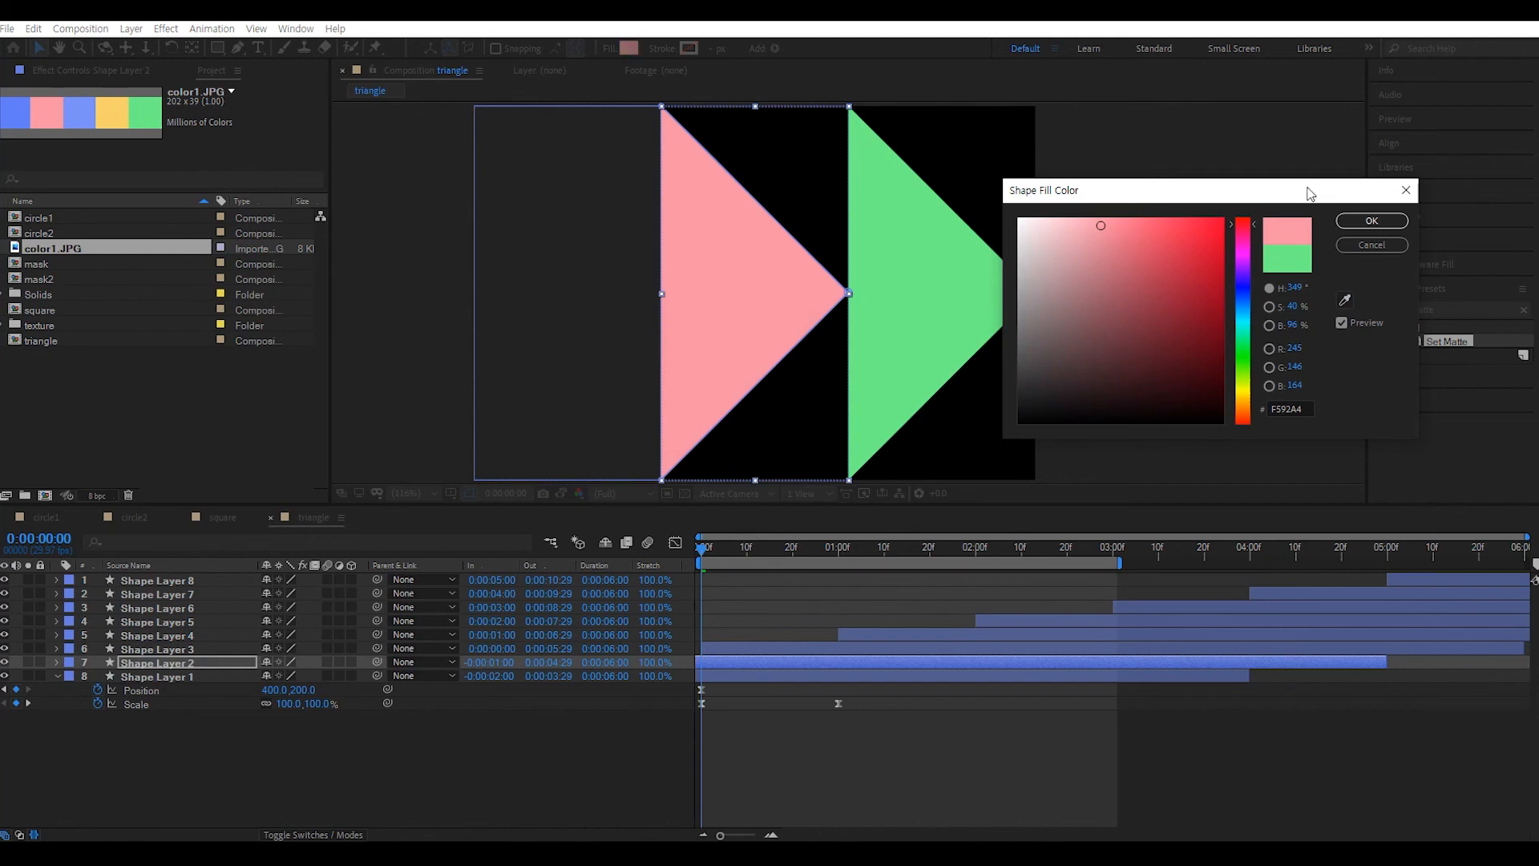
pyautogui.click(1372, 220)
# - Change the fill of Shape Layer 3 to the light blue 7A90F5 sampled from the color1.JPG swatches
pyautogui.click(837, 650)
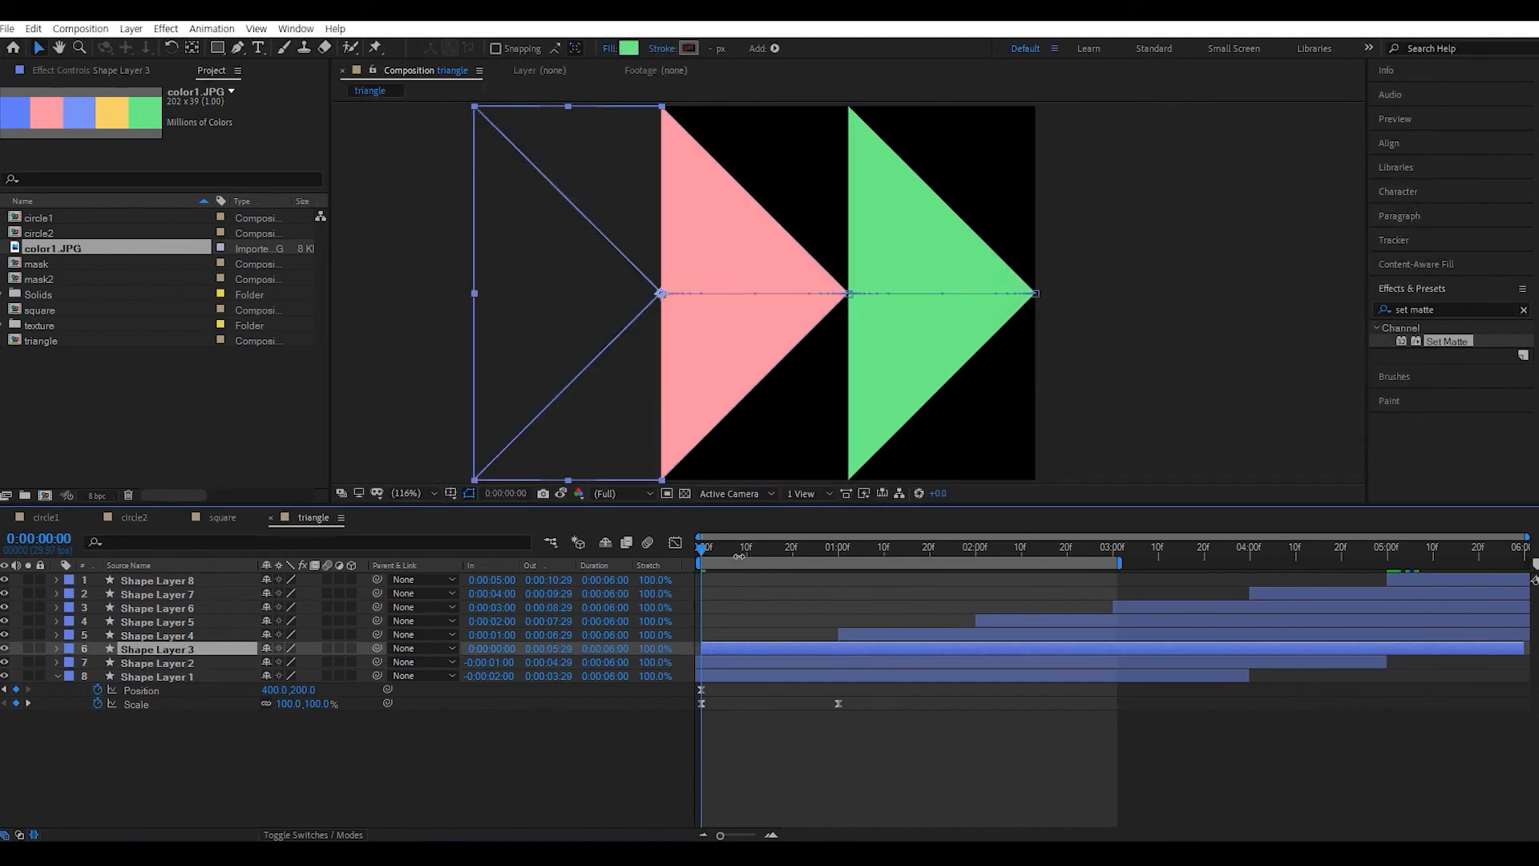
pyautogui.moveTo(724, 550); pyautogui.dragTo(778, 550)
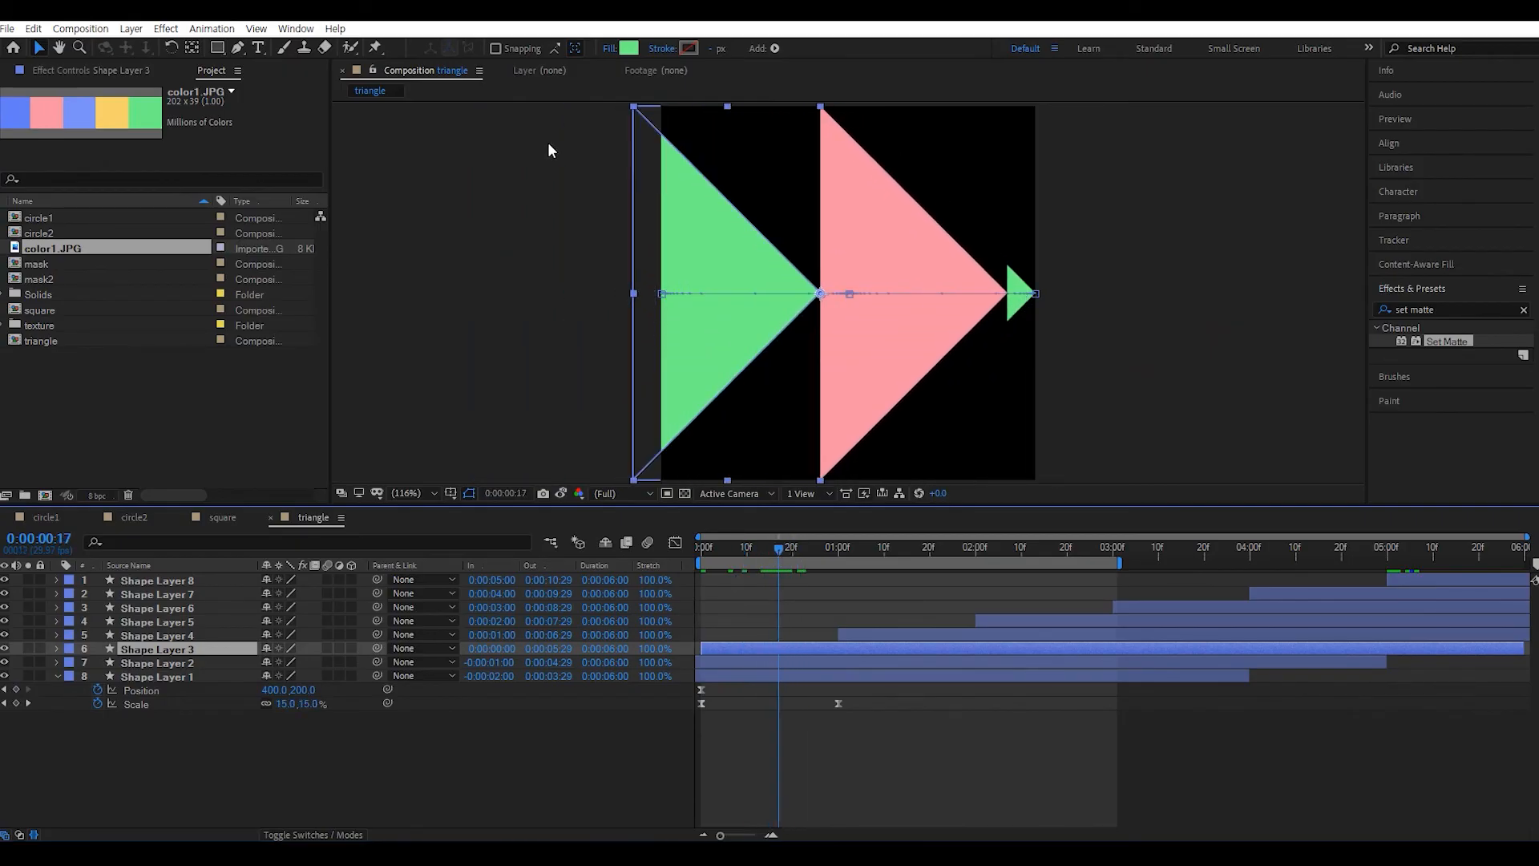
pyautogui.click(630, 49)
pyautogui.click(1348, 299)
pyautogui.click(78, 110)
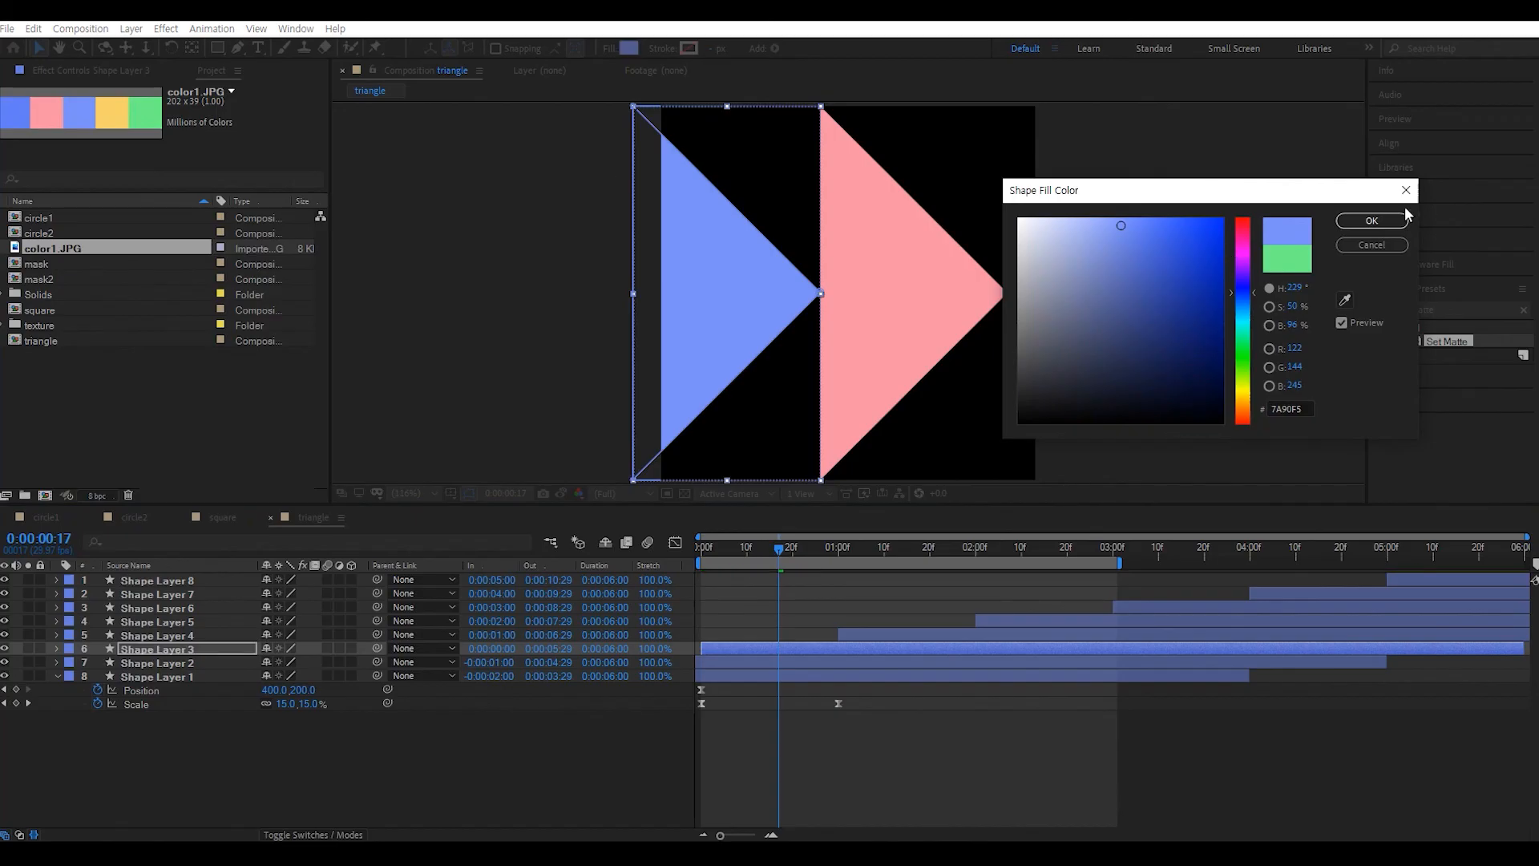
pyautogui.click(1372, 222)
# - At 3 seconds, recolor Shape Layer 5 with the pink F592A4 from the color1.JPG swatches and preview the loop from the start
pyautogui.moveTo(711, 542); pyautogui.dragTo(1120, 582)
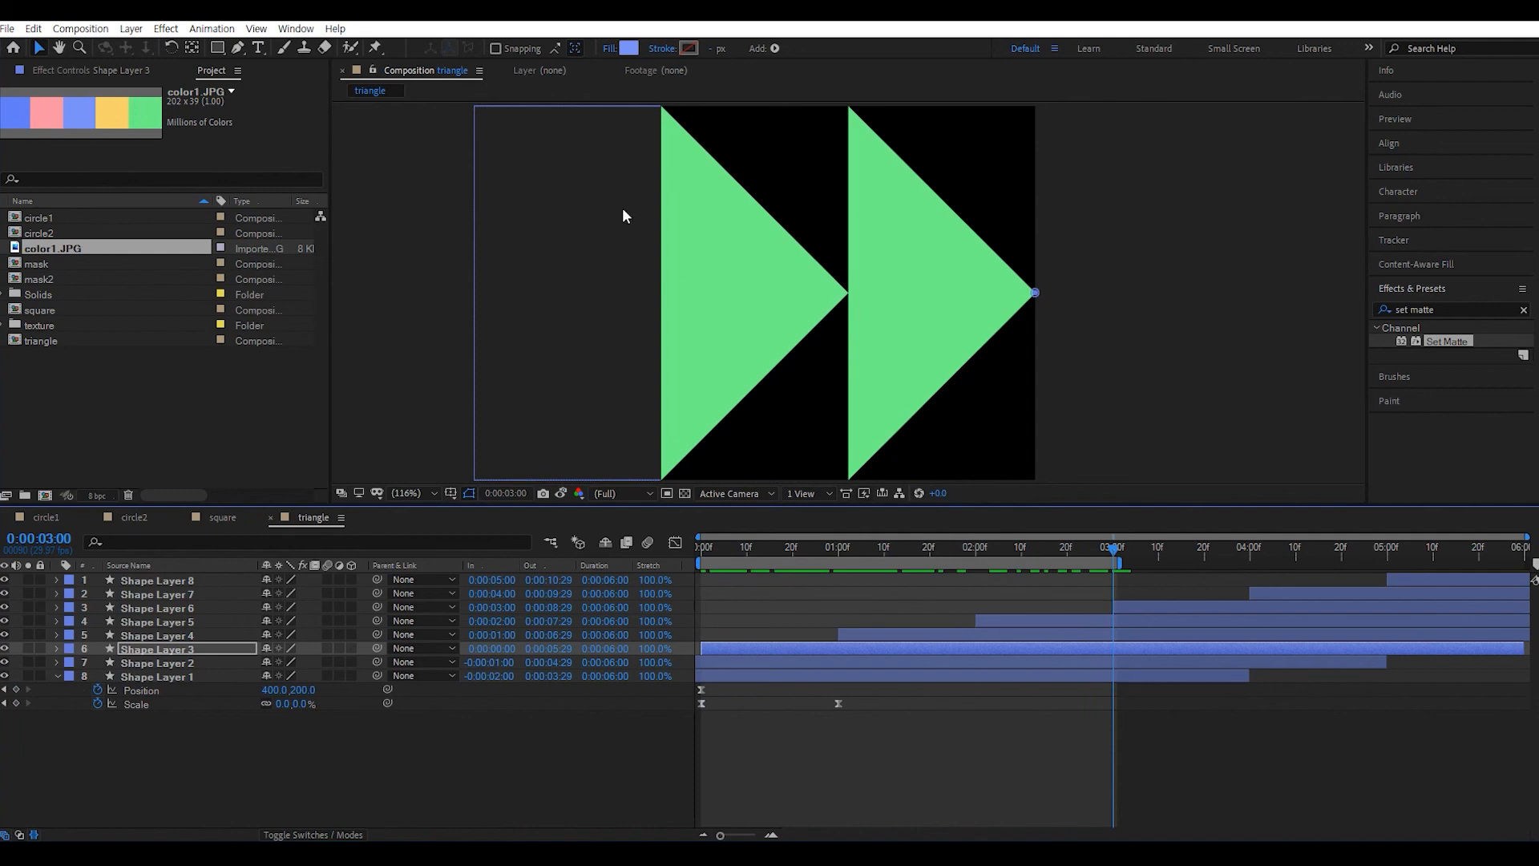
pyautogui.click(764, 293)
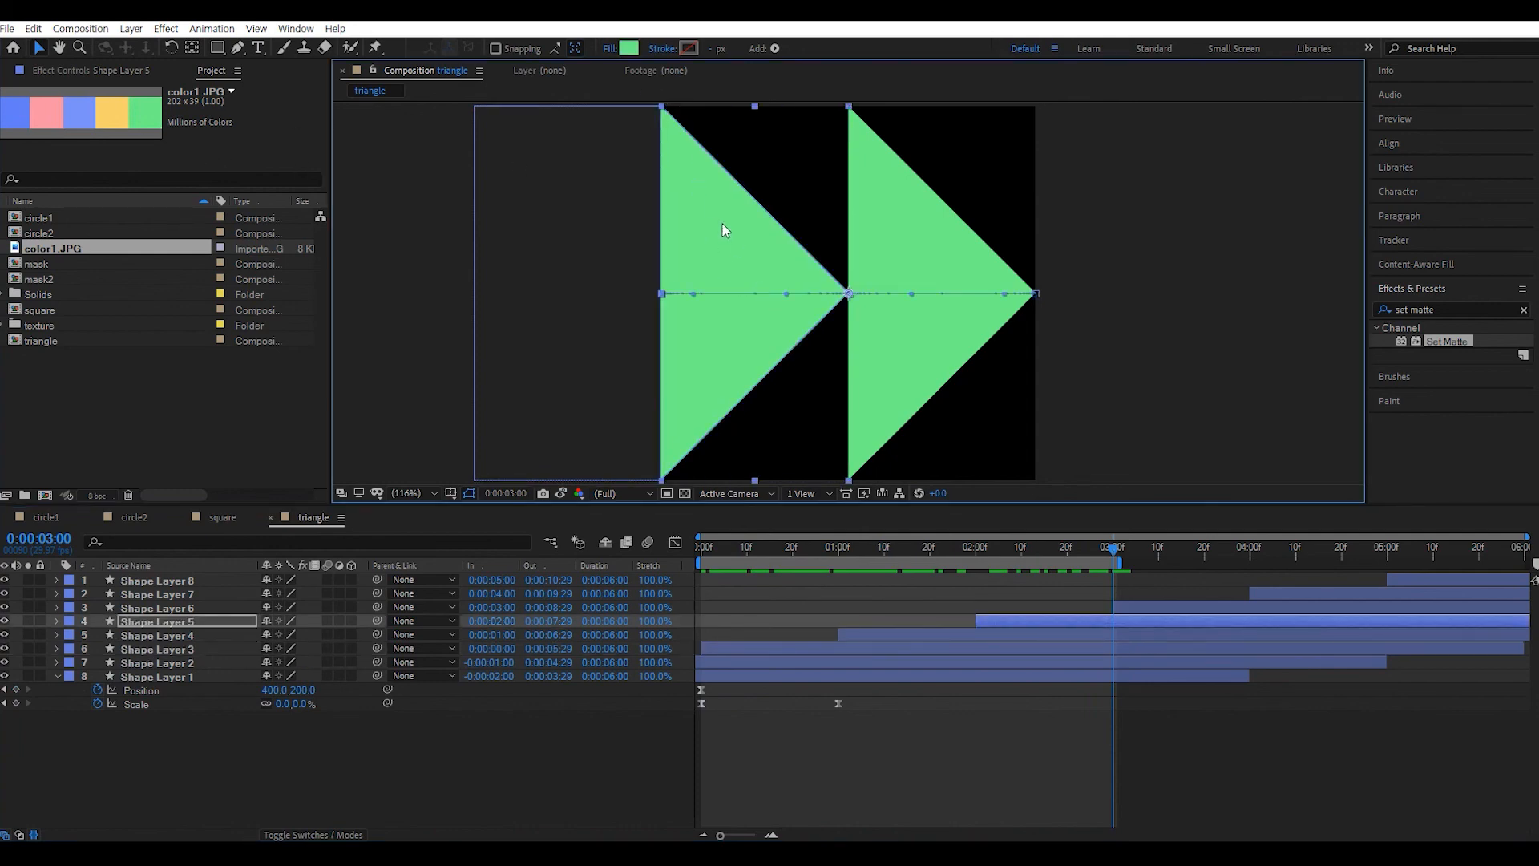
pyautogui.click(630, 49)
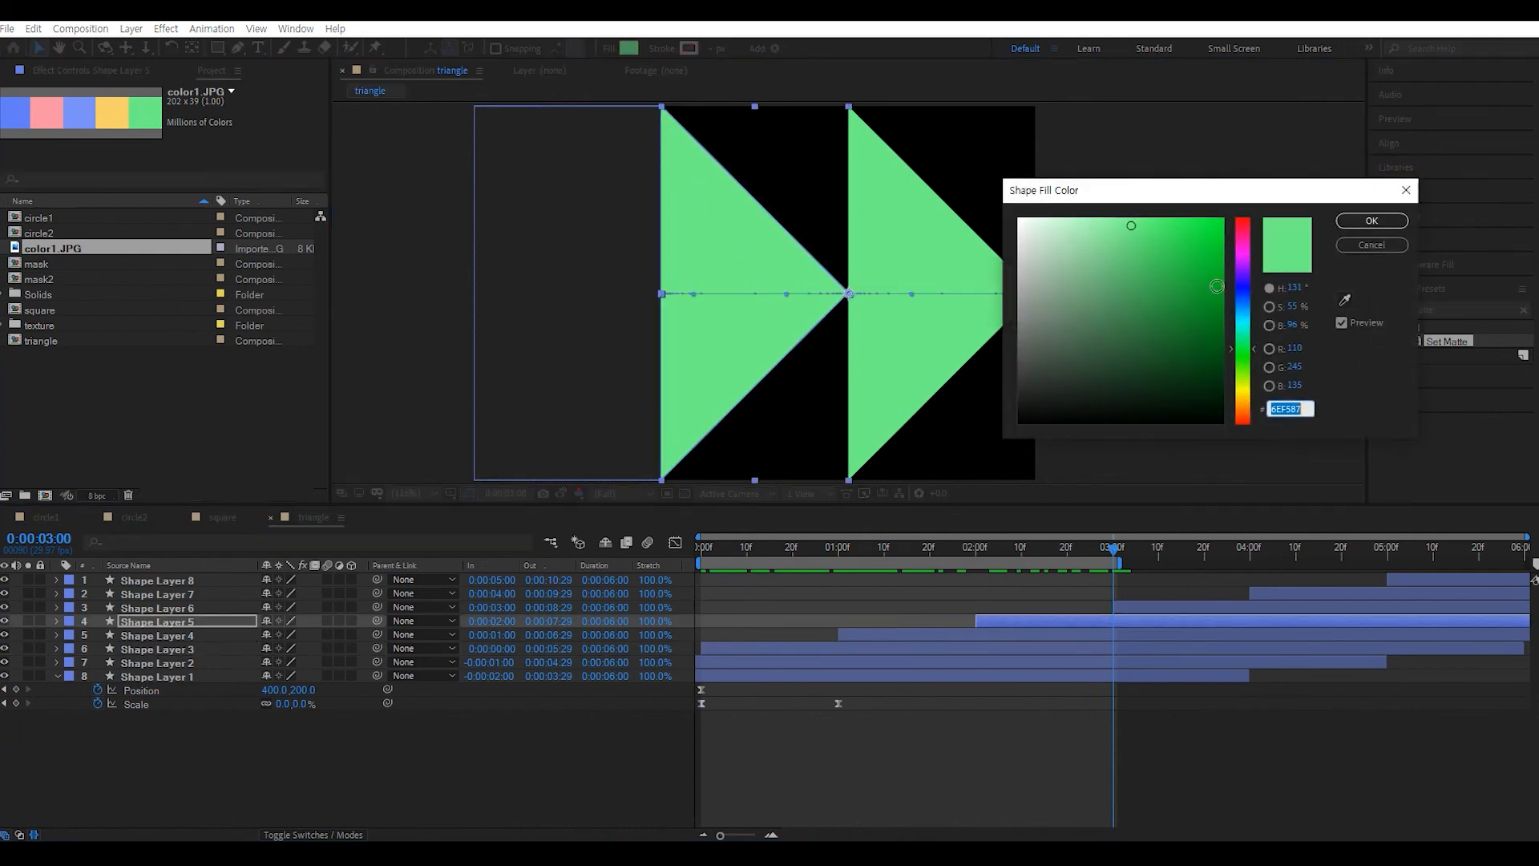
pyautogui.click(1345, 300)
pyautogui.click(48, 120)
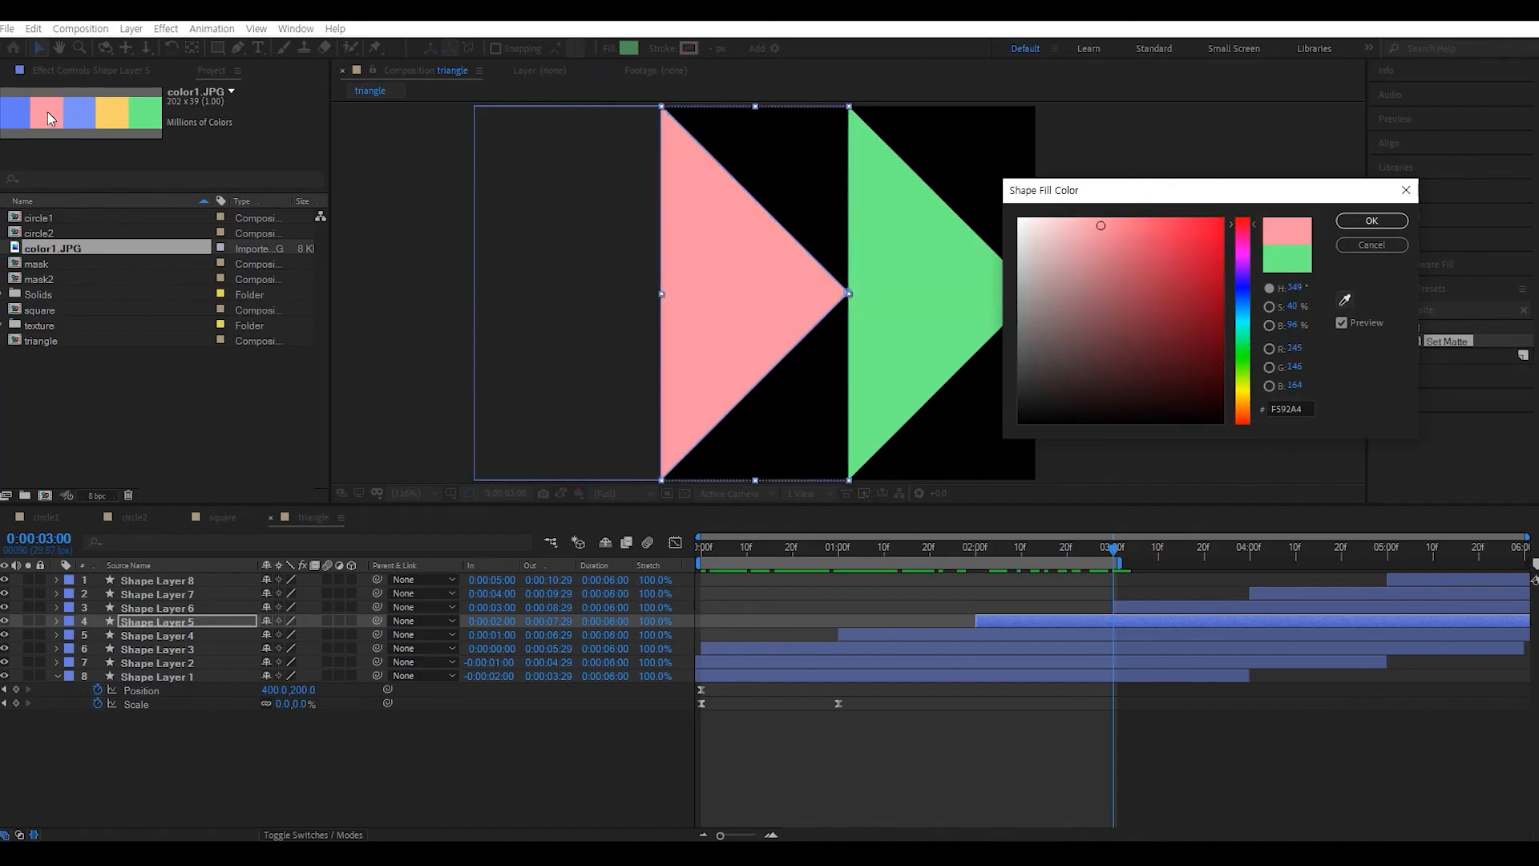
pyautogui.click(1370, 222)
pyautogui.moveTo(1116, 551); pyautogui.dragTo(528, 577)
pyautogui.press('space')
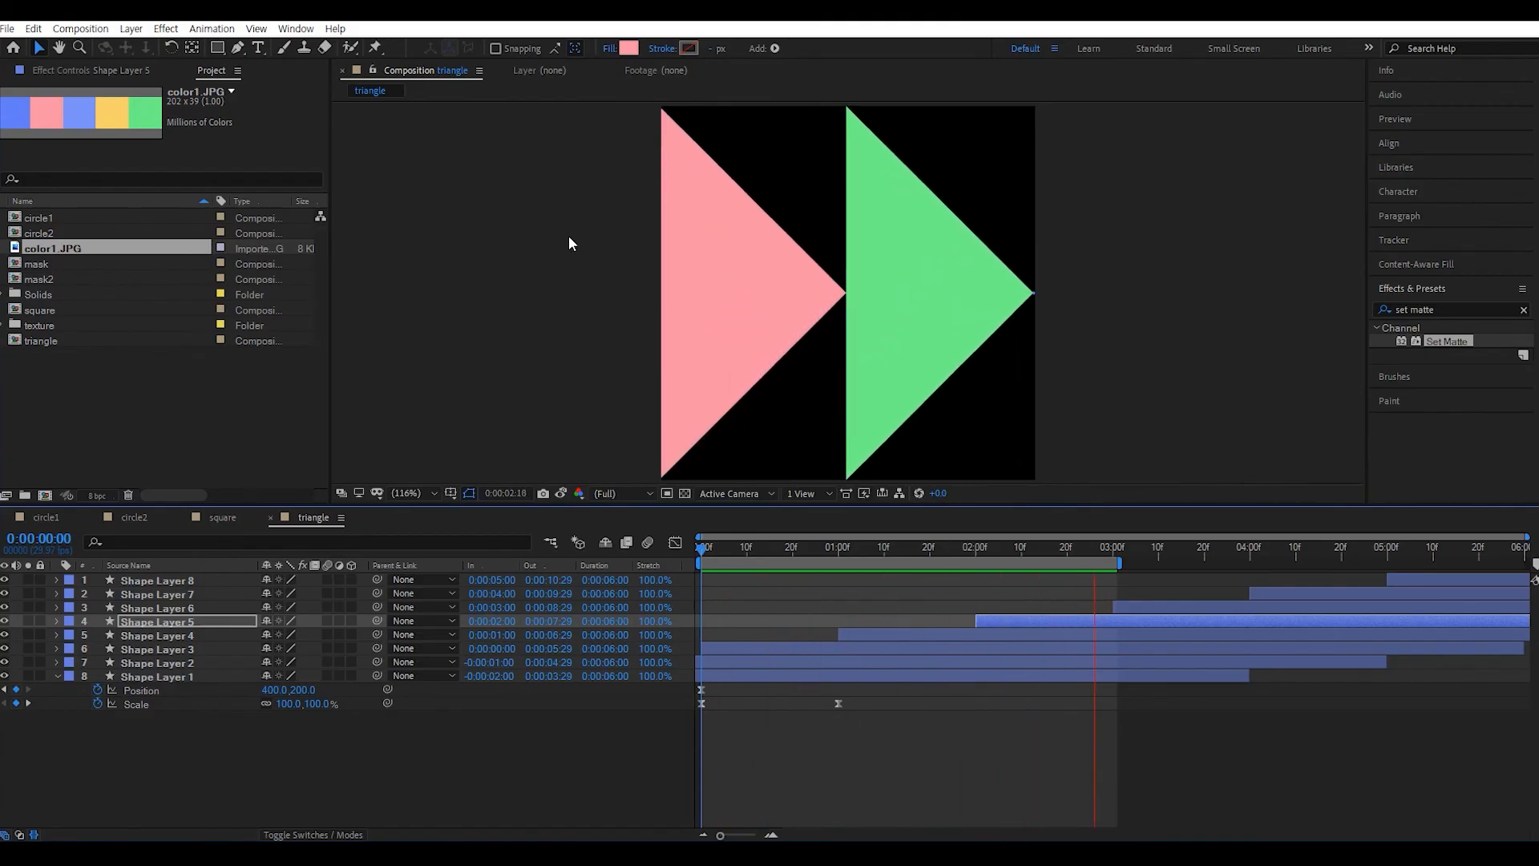
# - Add a white 400 x 400 px solid to the triangle composition, move it beneath Shape Layer 1, and preview the animation
pyautogui.click(890, 795)
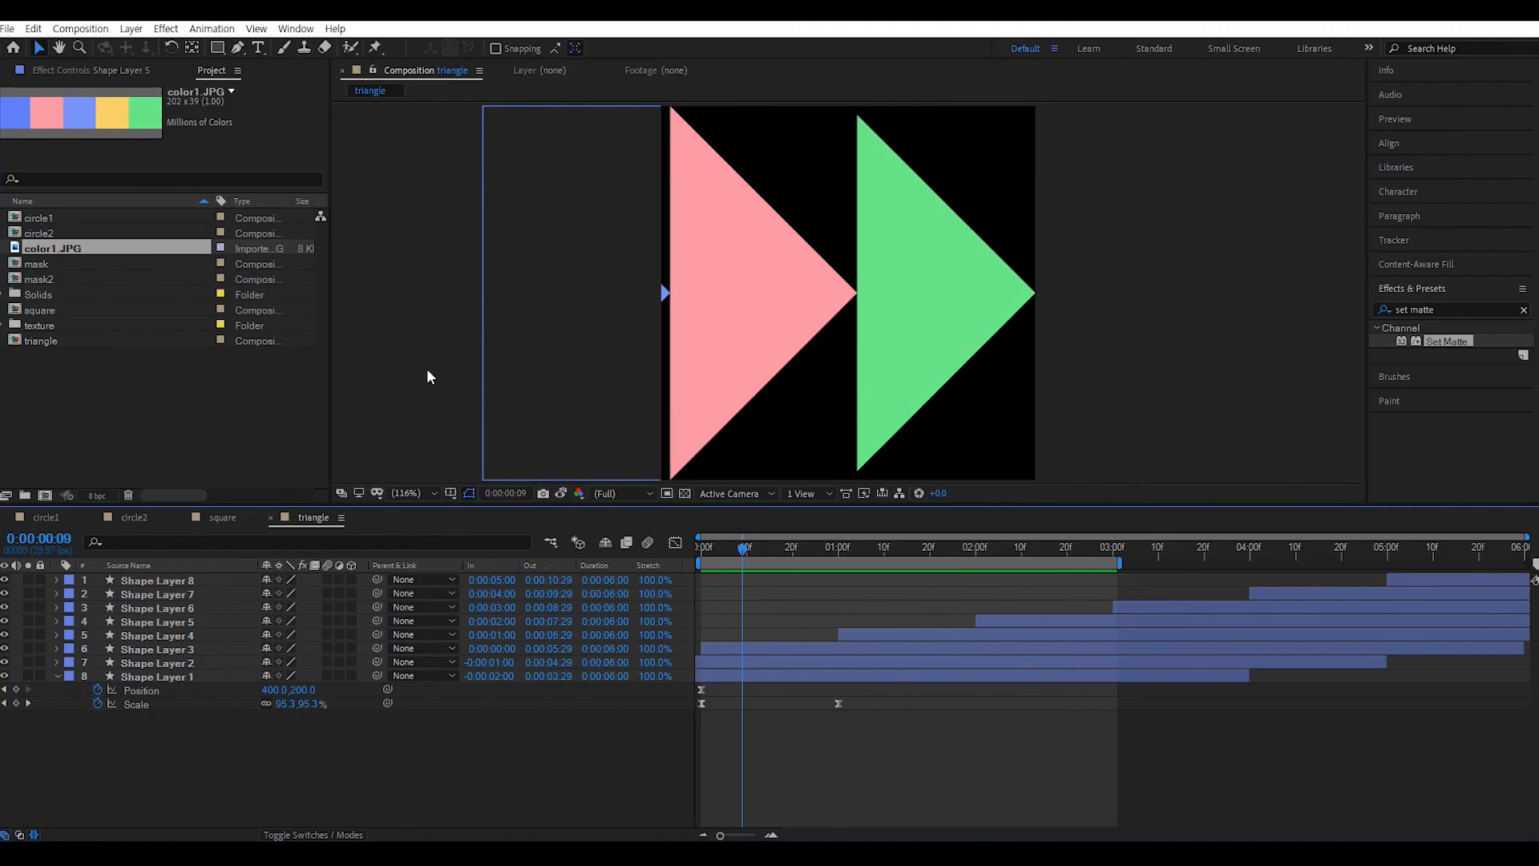
pyautogui.hotkey('ctrl', 'y')
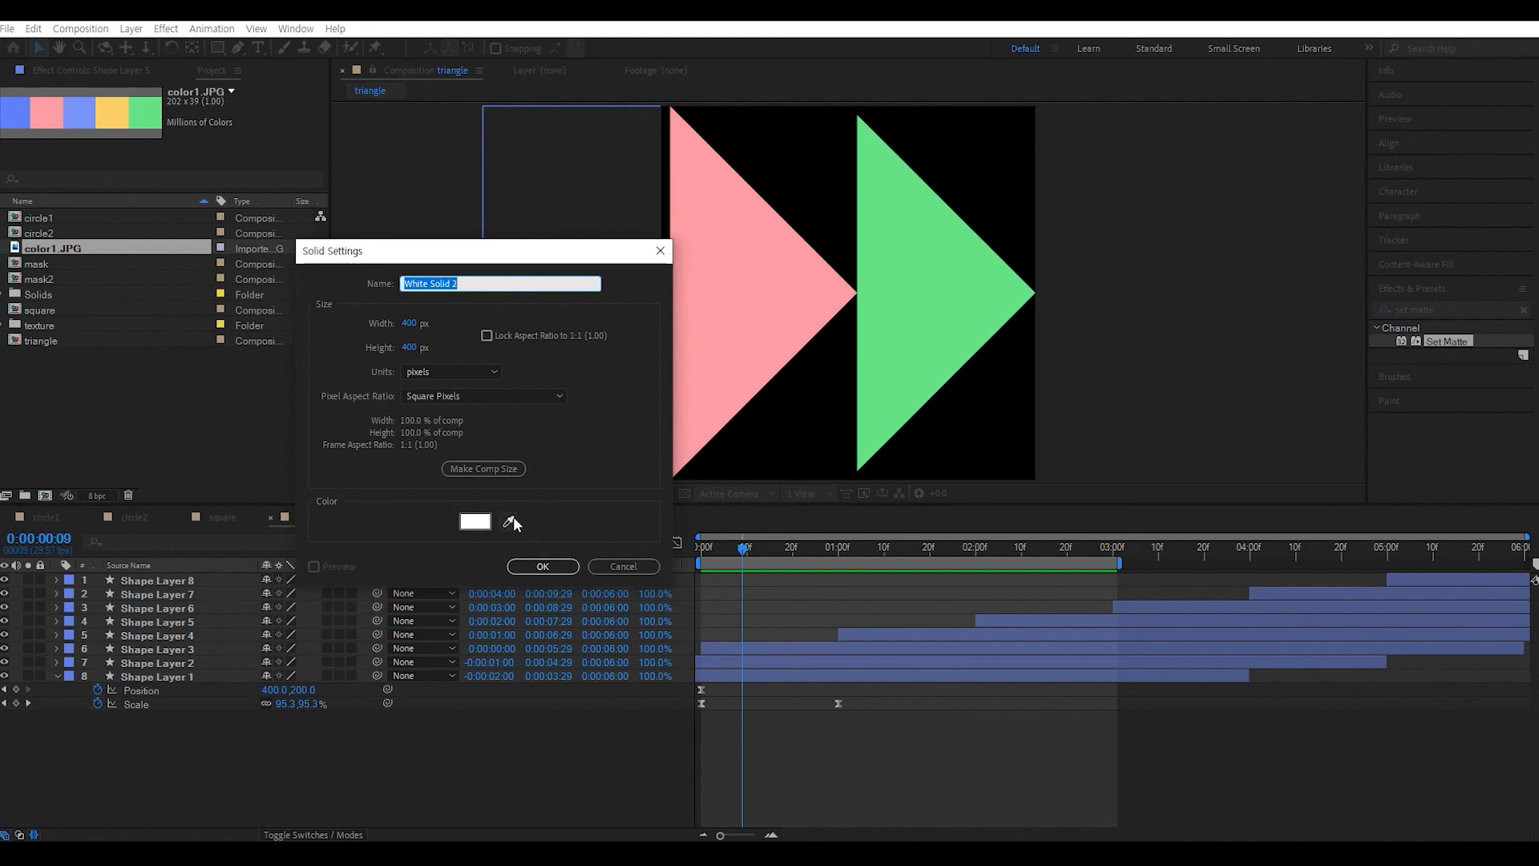
pyautogui.click(512, 521)
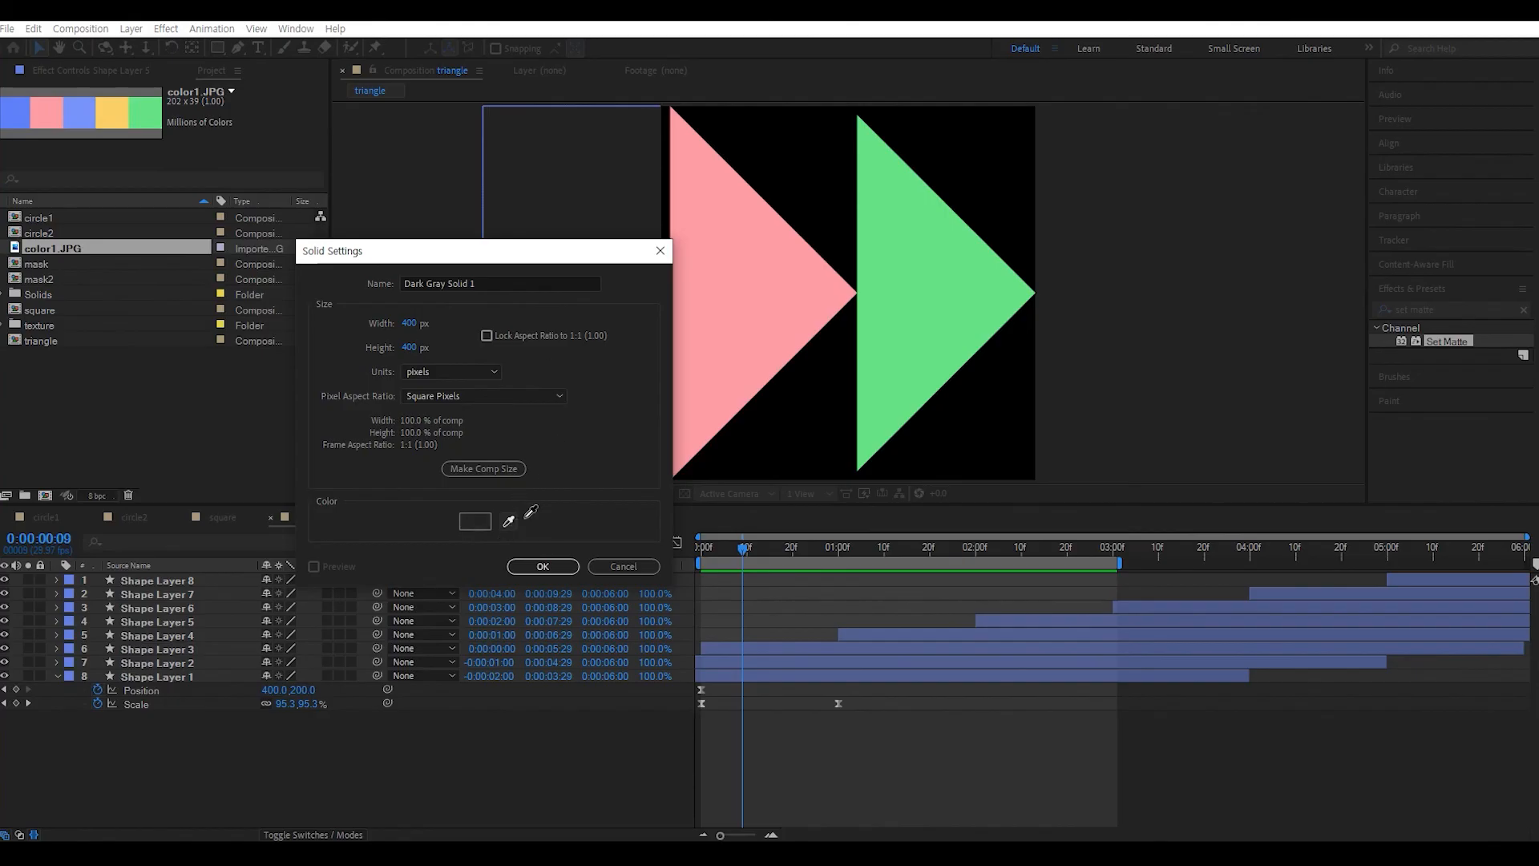
pyautogui.click(488, 270)
pyautogui.click(561, 567)
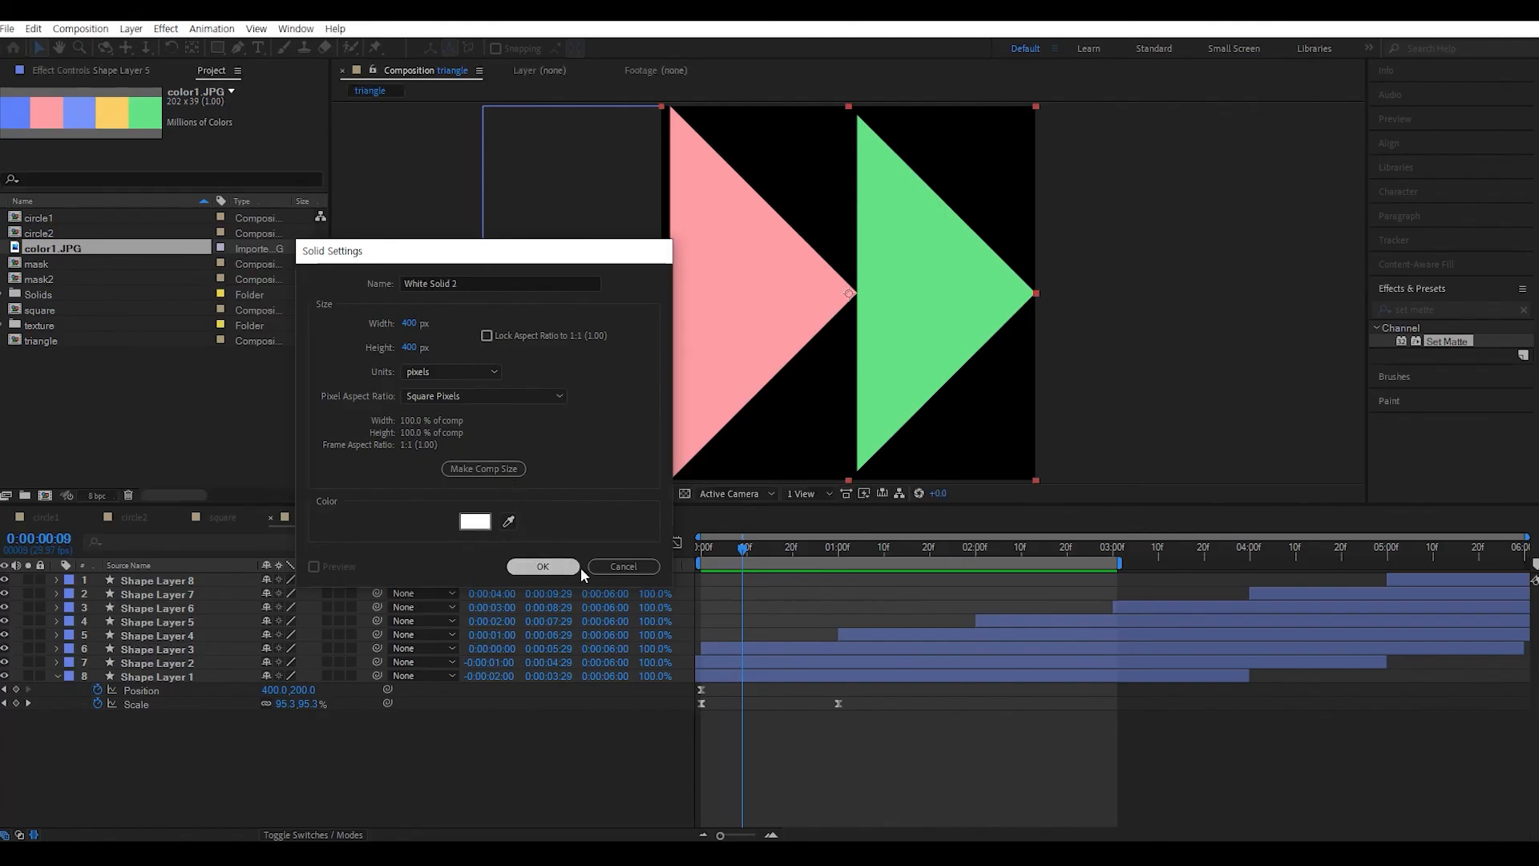
pyautogui.moveTo(241, 580); pyautogui.dragTo(244, 758)
pyautogui.press('space')
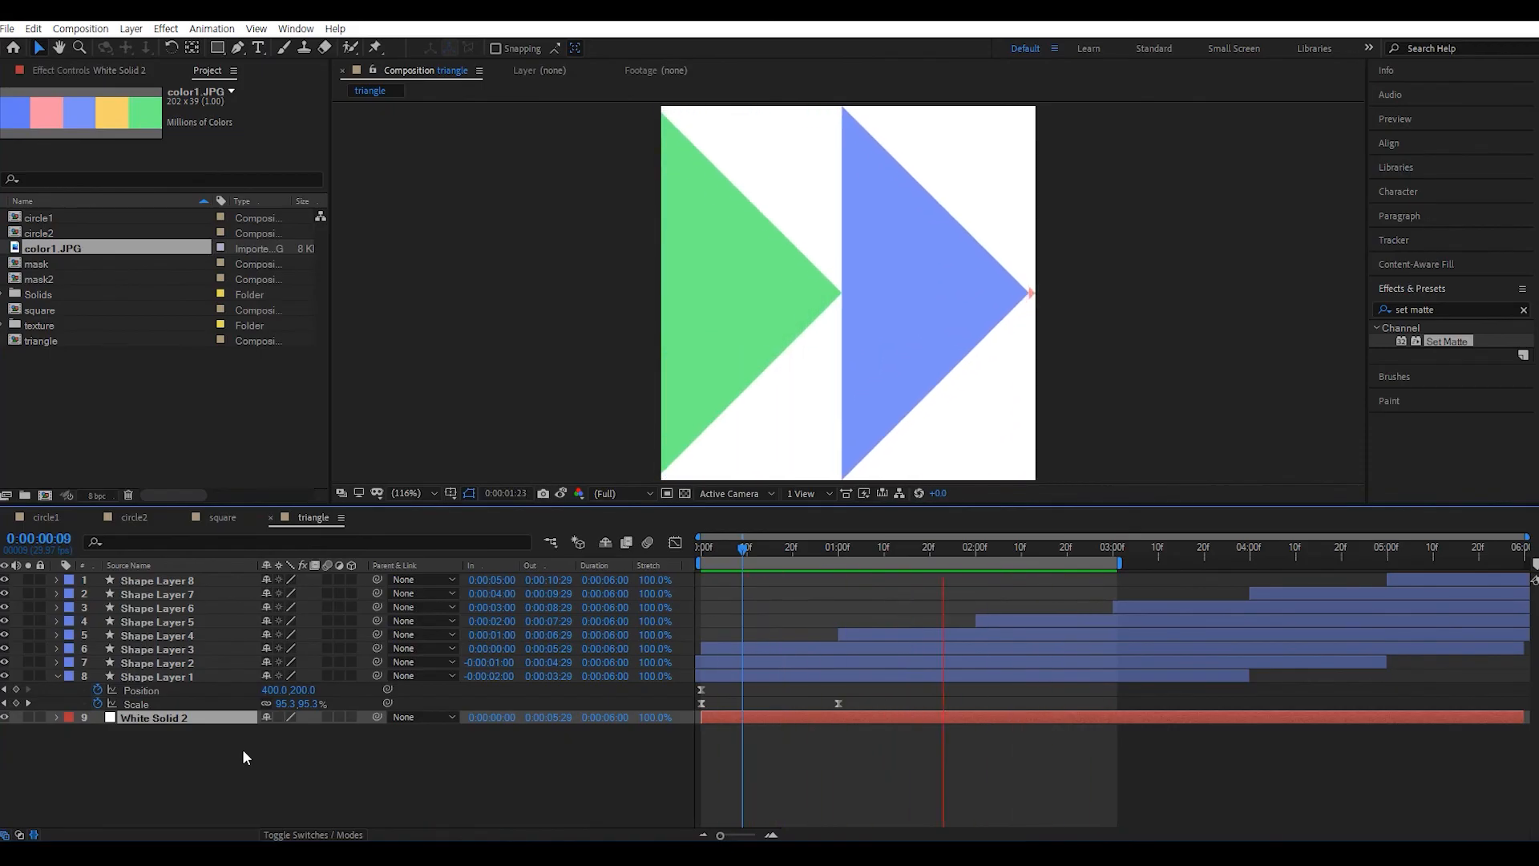
pyautogui.press('space')
# - Review the finished circle1, circle2, square and triangle compositions in the project
pyautogui.click(103, 400)
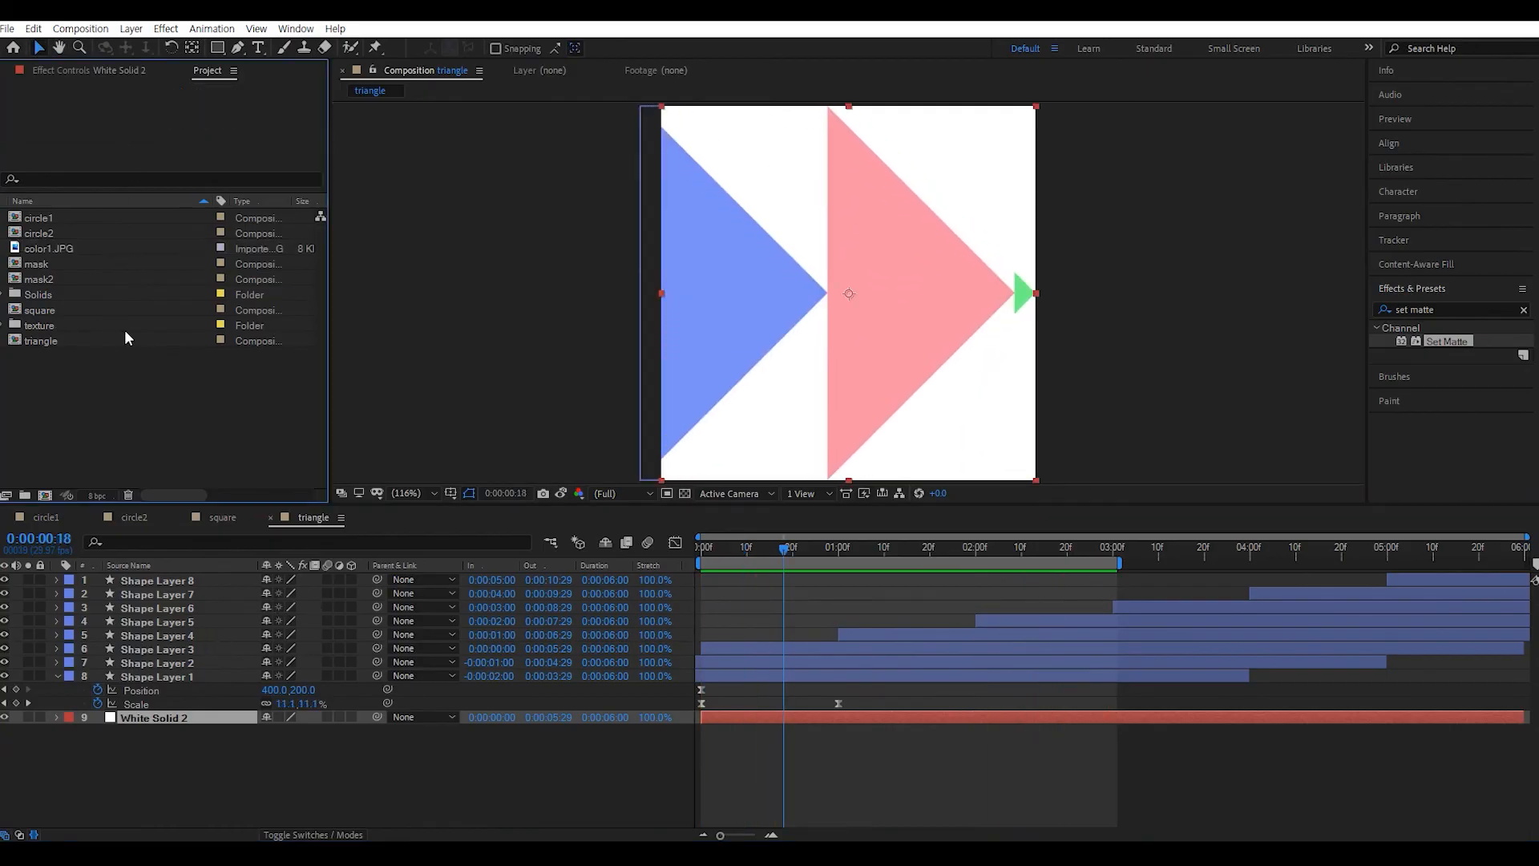
pyautogui.click(43, 215)
pyautogui.click(45, 232)
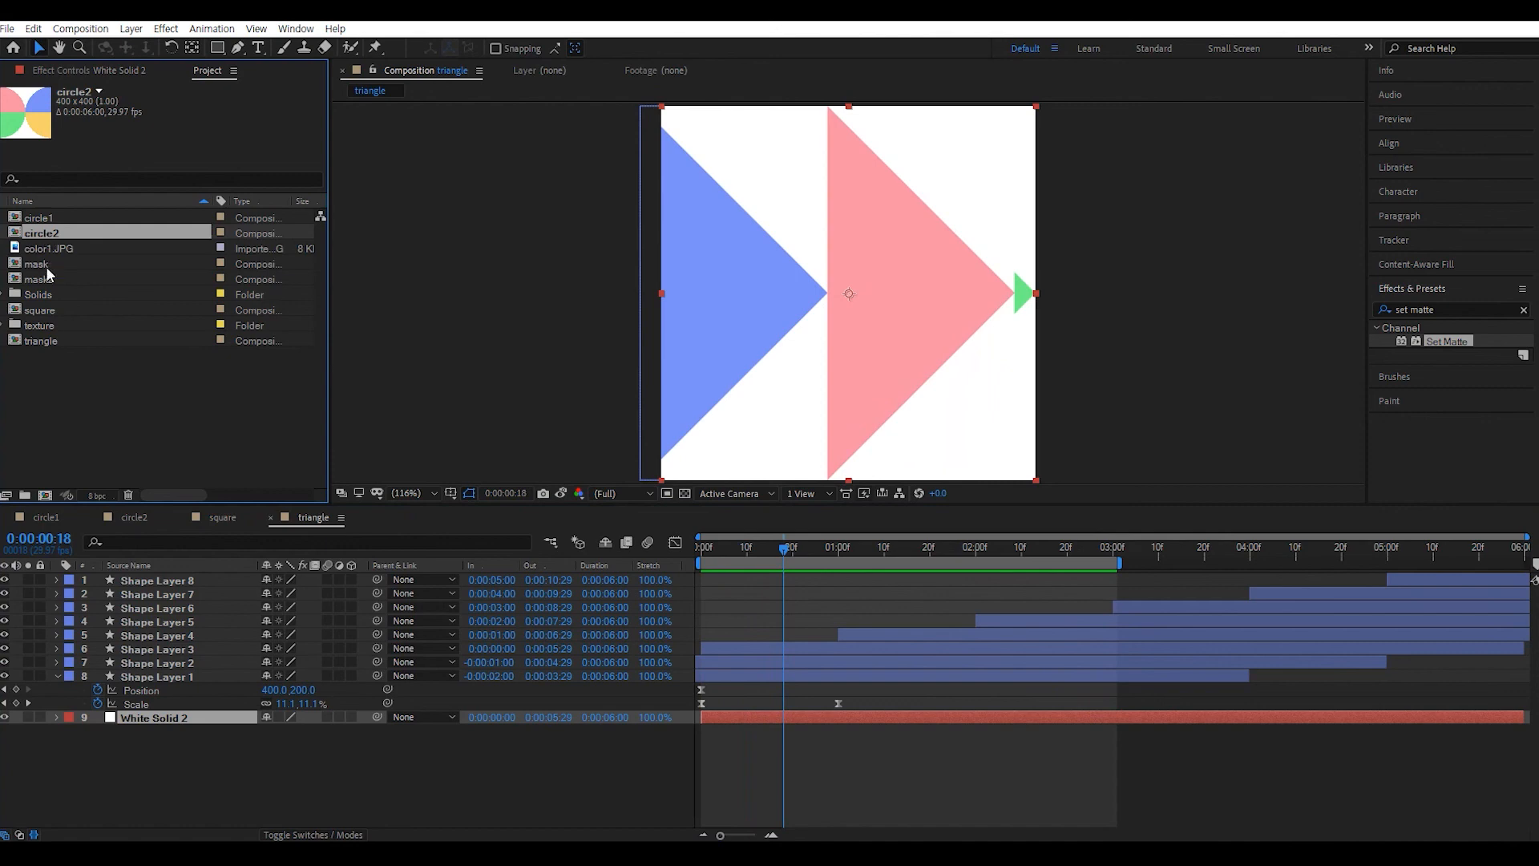
pyautogui.click(50, 312)
pyautogui.click(51, 341)
pyautogui.click(104, 392)
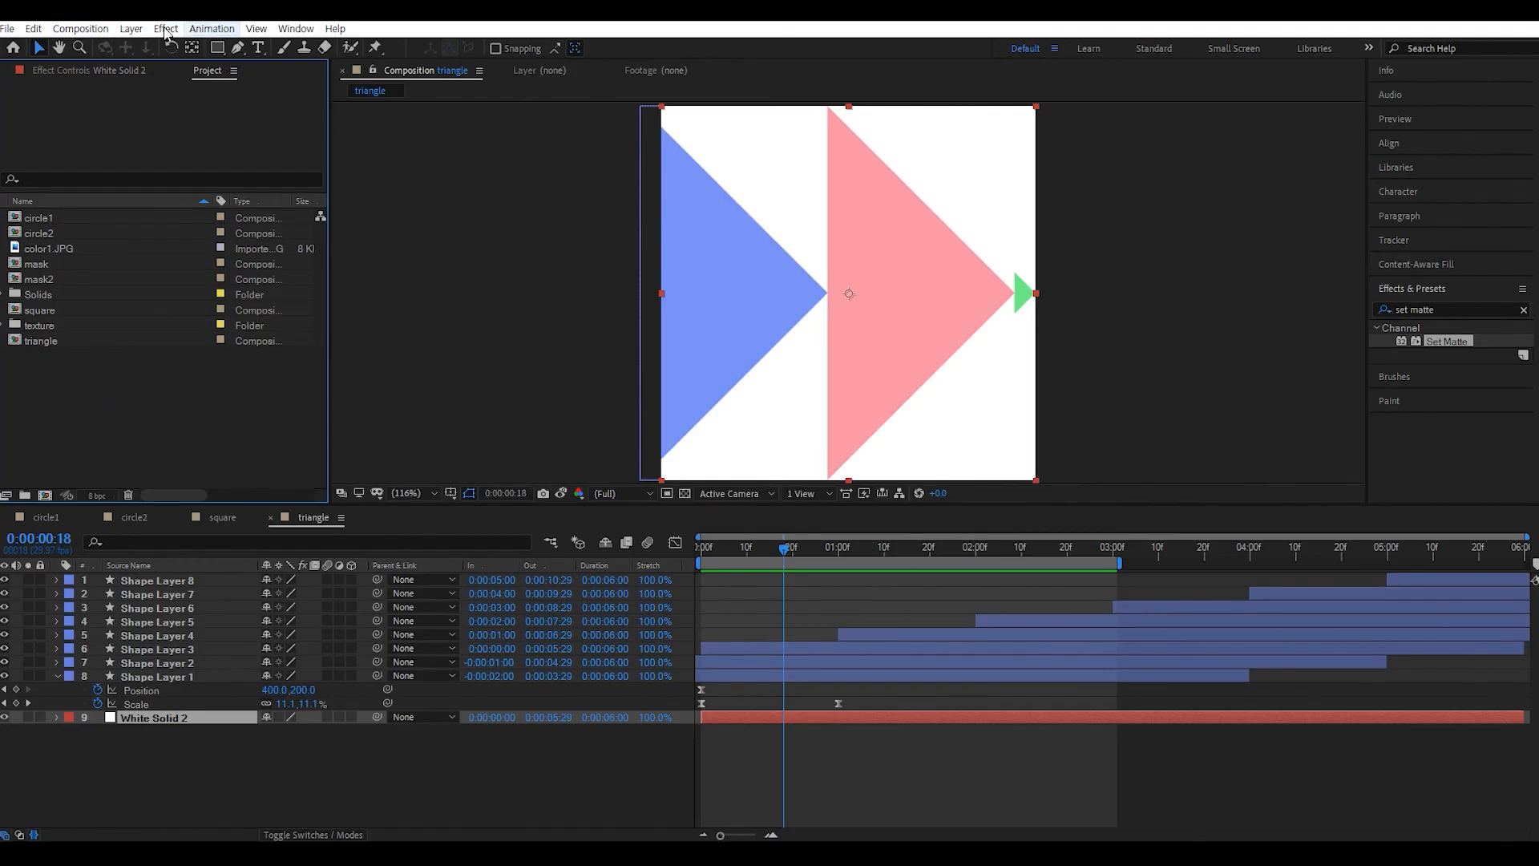
# - Create a new 800 x 800 px composition named pattern with a duration of 3 seconds
pyautogui.click(80, 28)
pyautogui.click(96, 46)
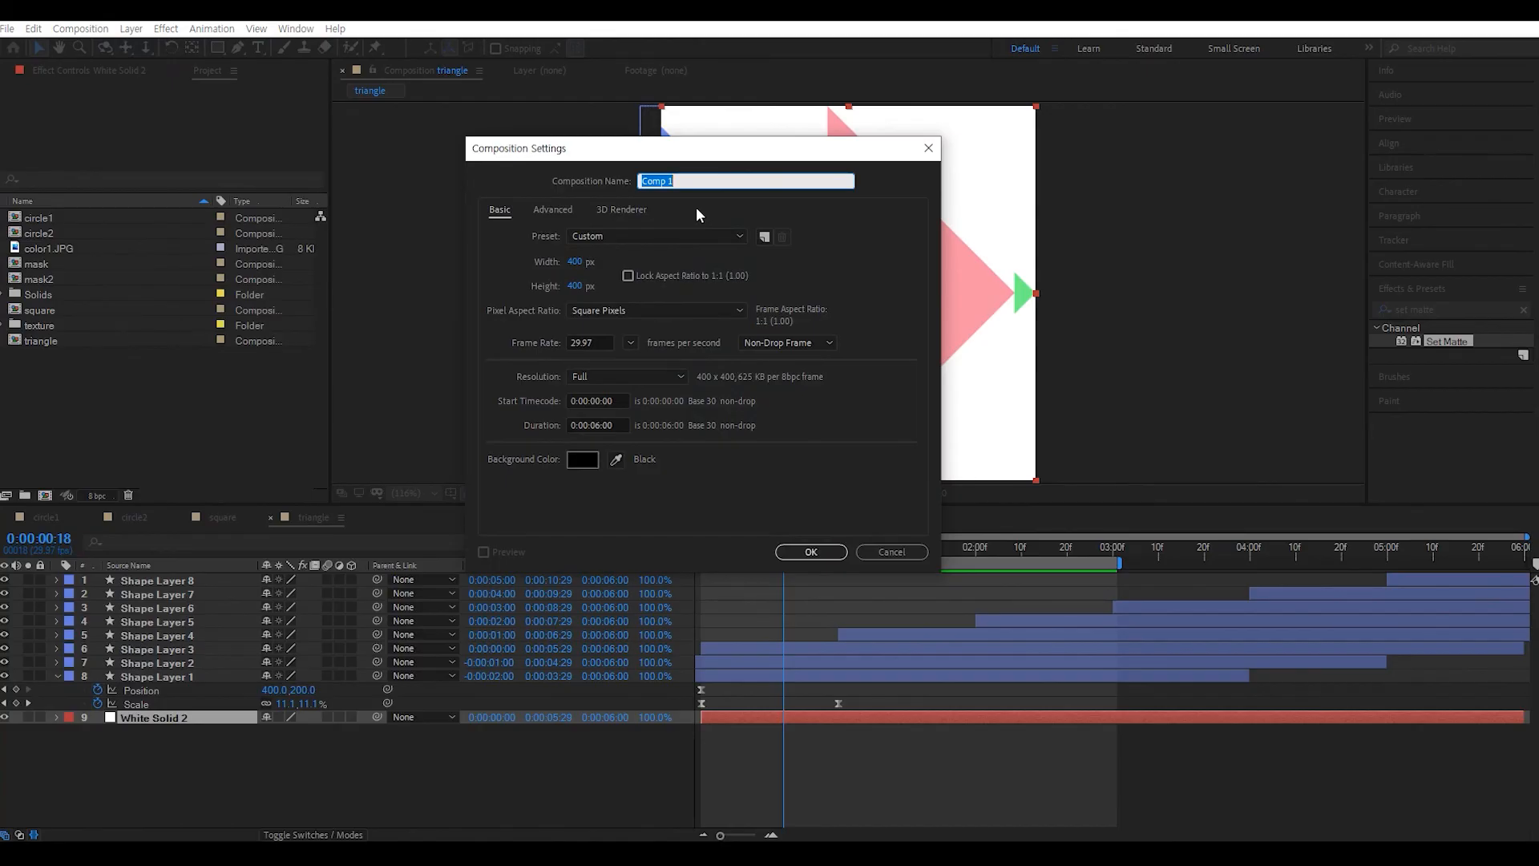
pyautogui.press('BackSpace')
pyautogui.write('pattern')
pyautogui.click(605, 426)
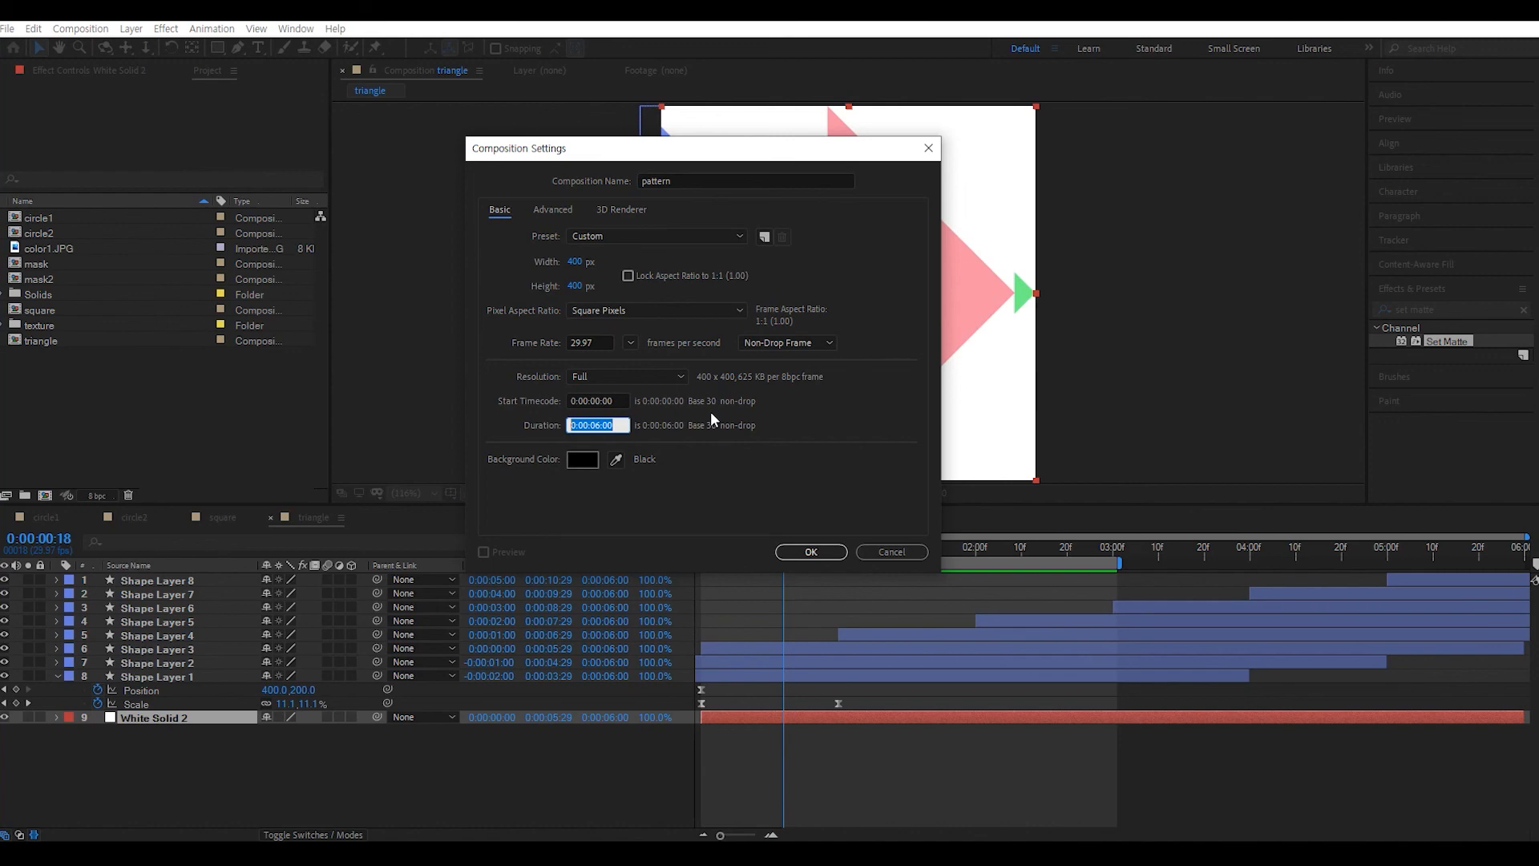
pyautogui.write('3')
pyautogui.click(576, 264)
pyautogui.write('80')
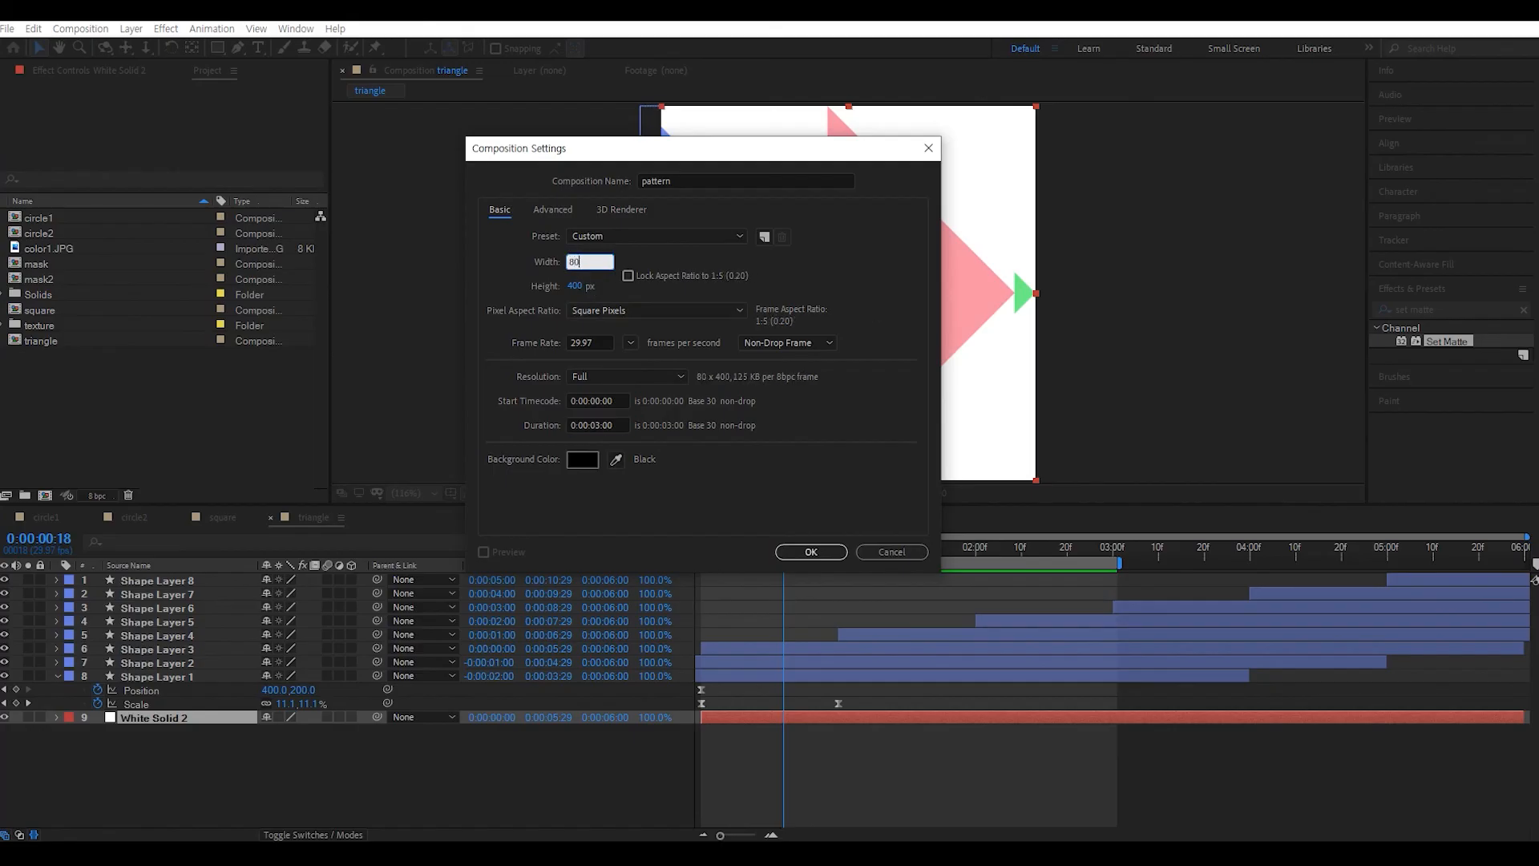
pyautogui.write('0')
pyautogui.press('Tab')
pyautogui.write('800')
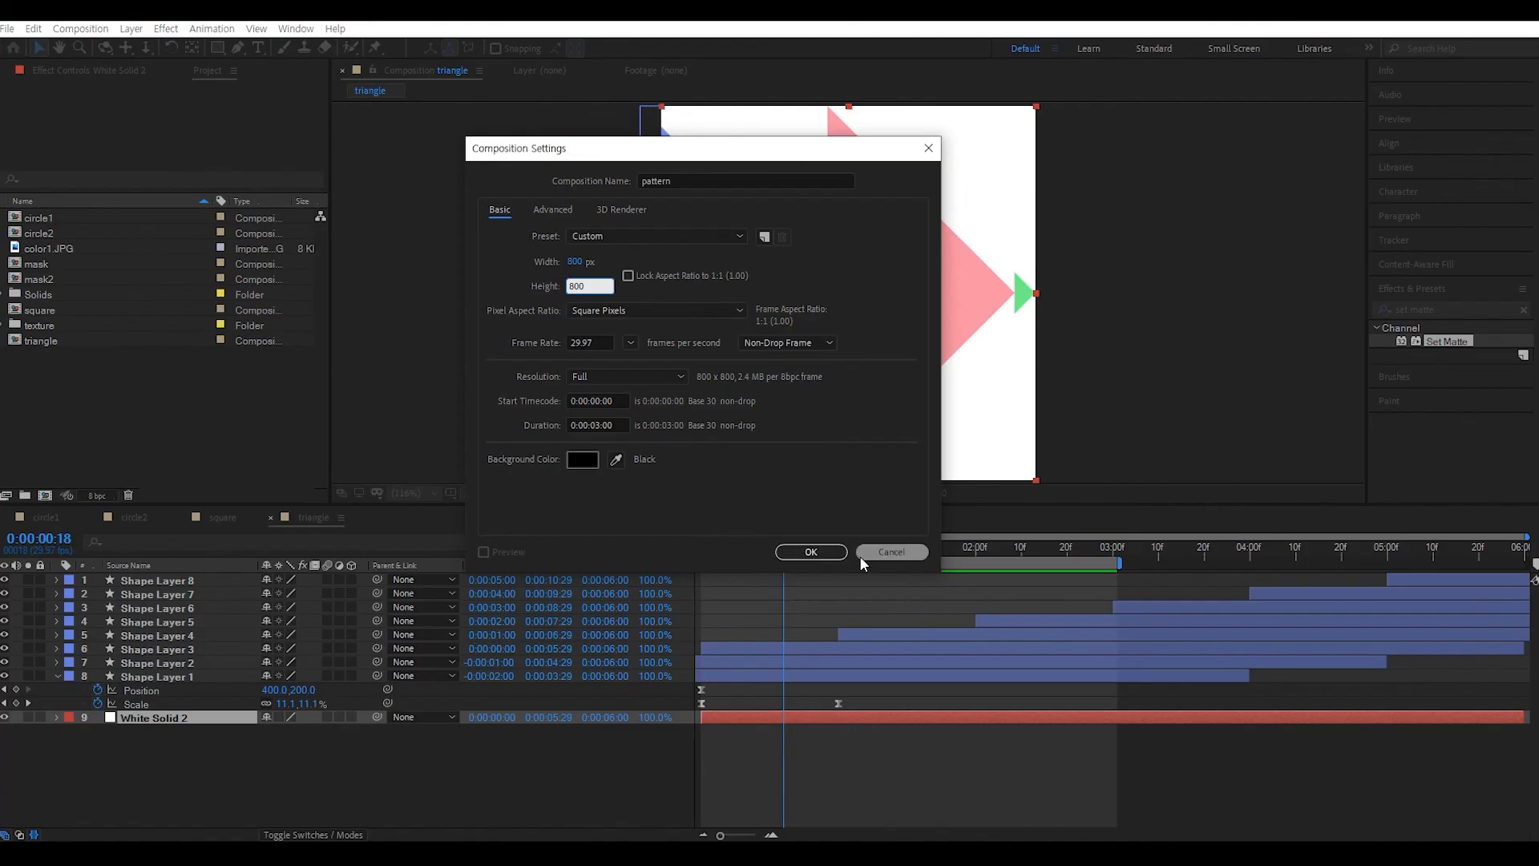
pyautogui.click(808, 552)
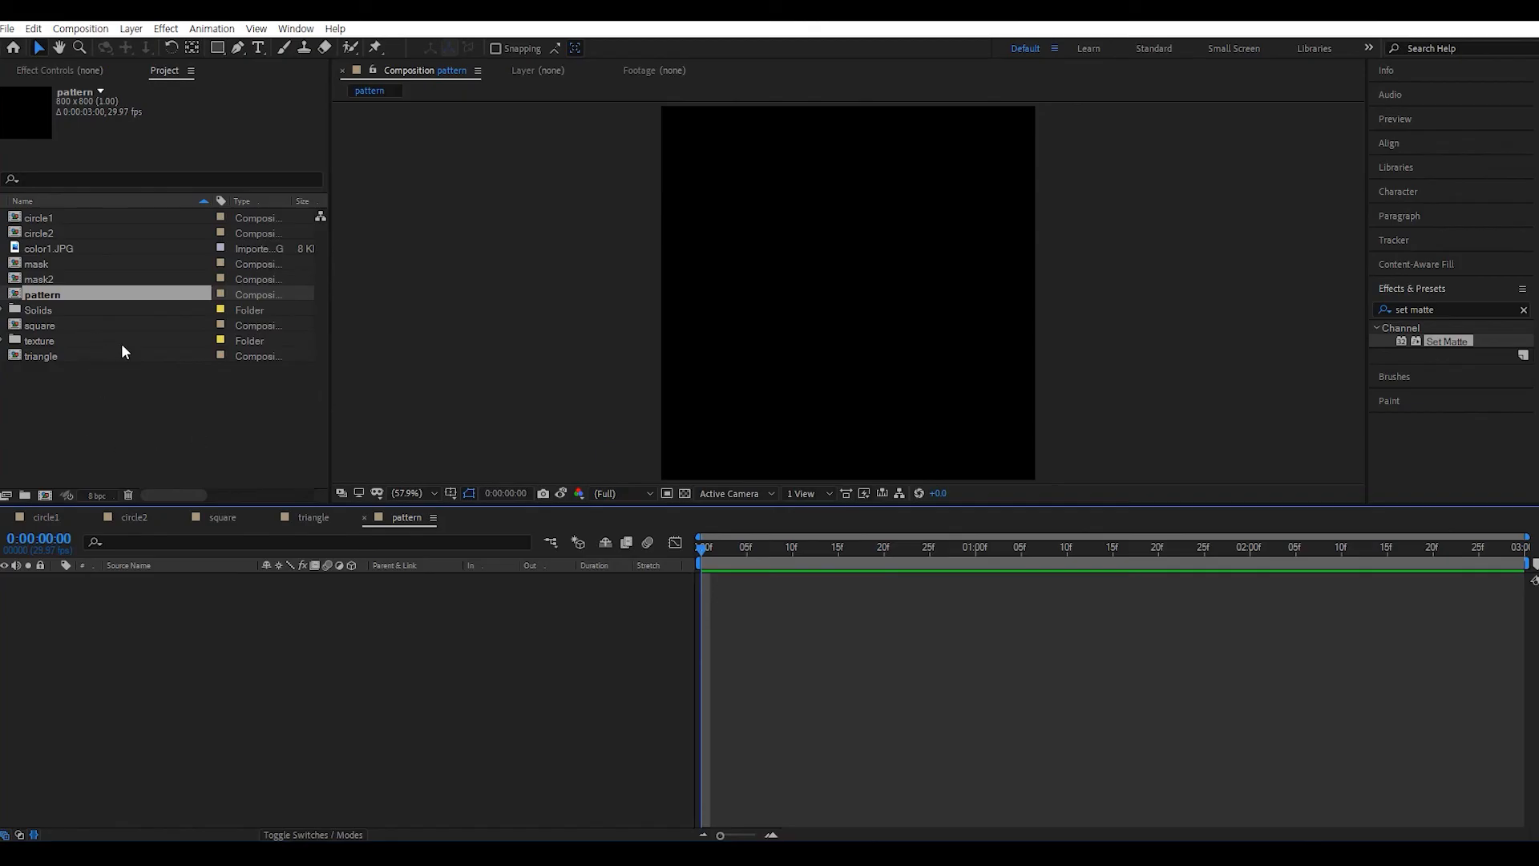
# - Add the circle1 composition to pattern and align it to the frame's top-left corner, hiding the timeline's in, out, duration and stretch columns
pyautogui.click(44, 229)
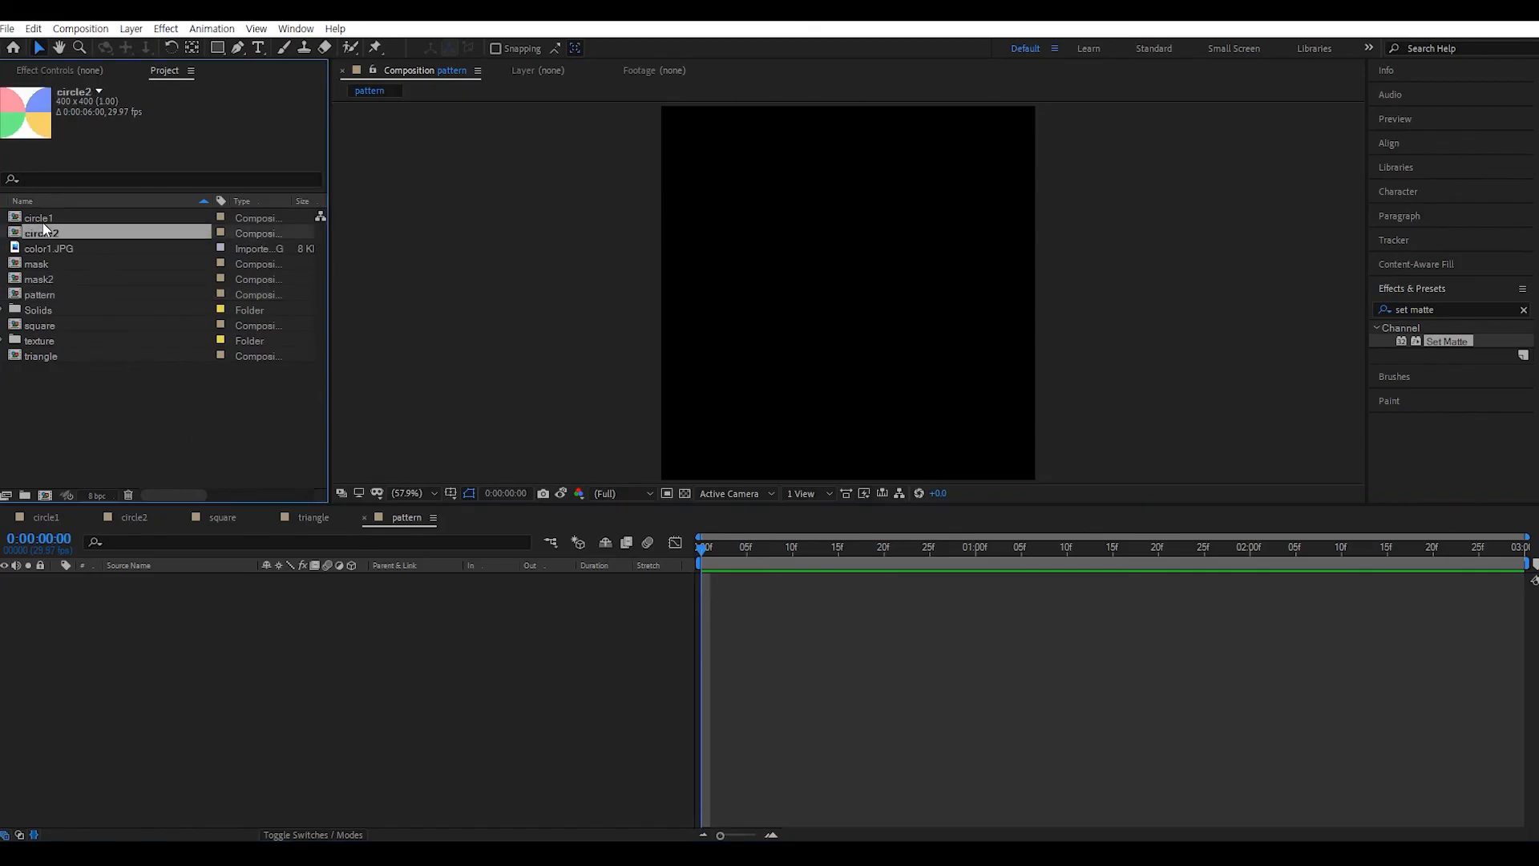
pyautogui.click(45, 218)
pyautogui.moveTo(48, 222); pyautogui.dragTo(157, 637)
pyautogui.click(34, 835)
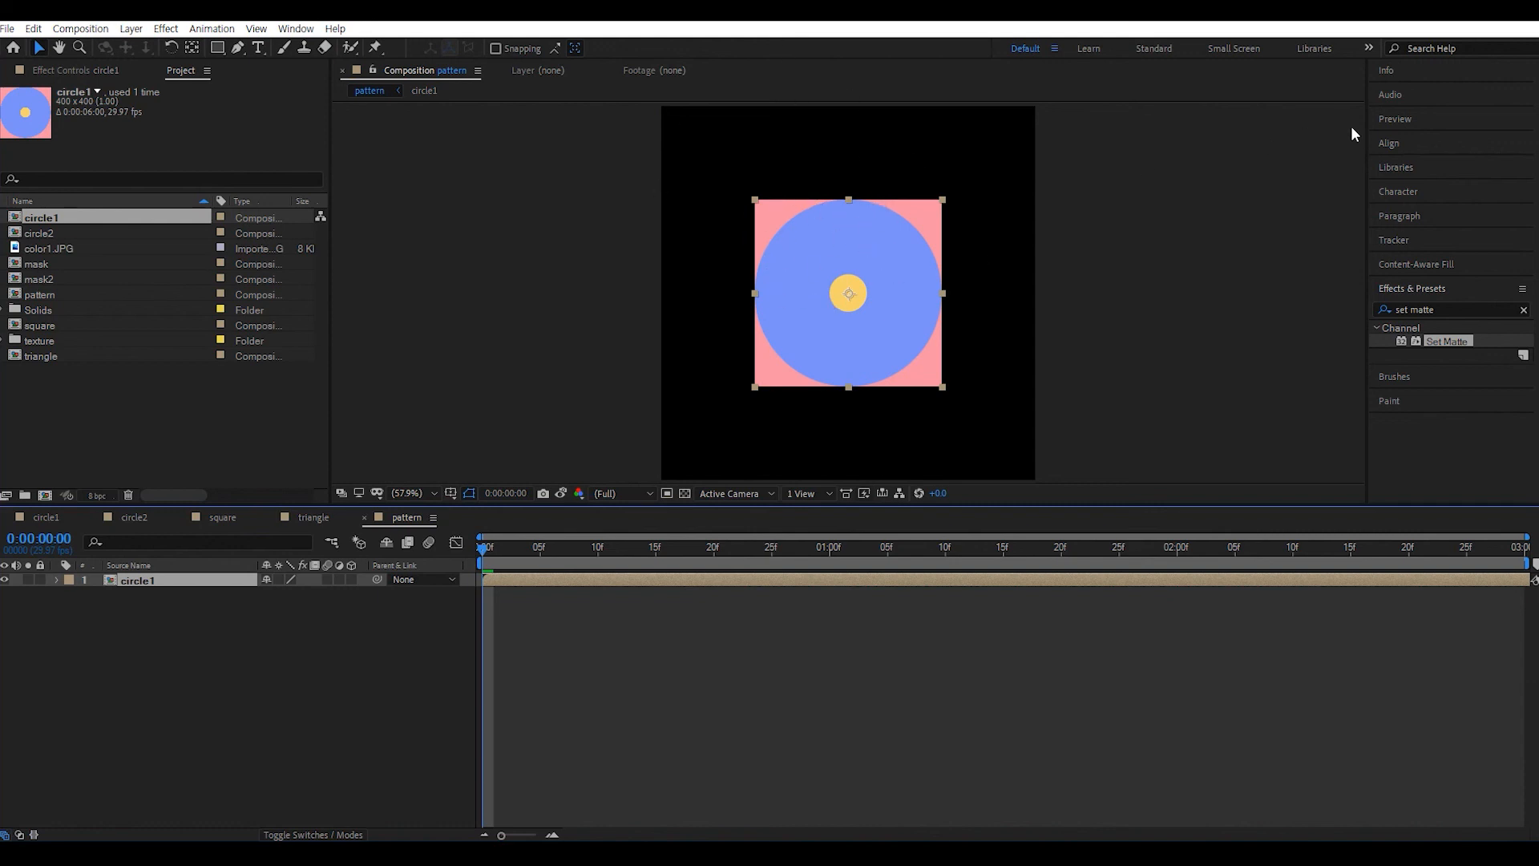
pyautogui.click(1389, 143)
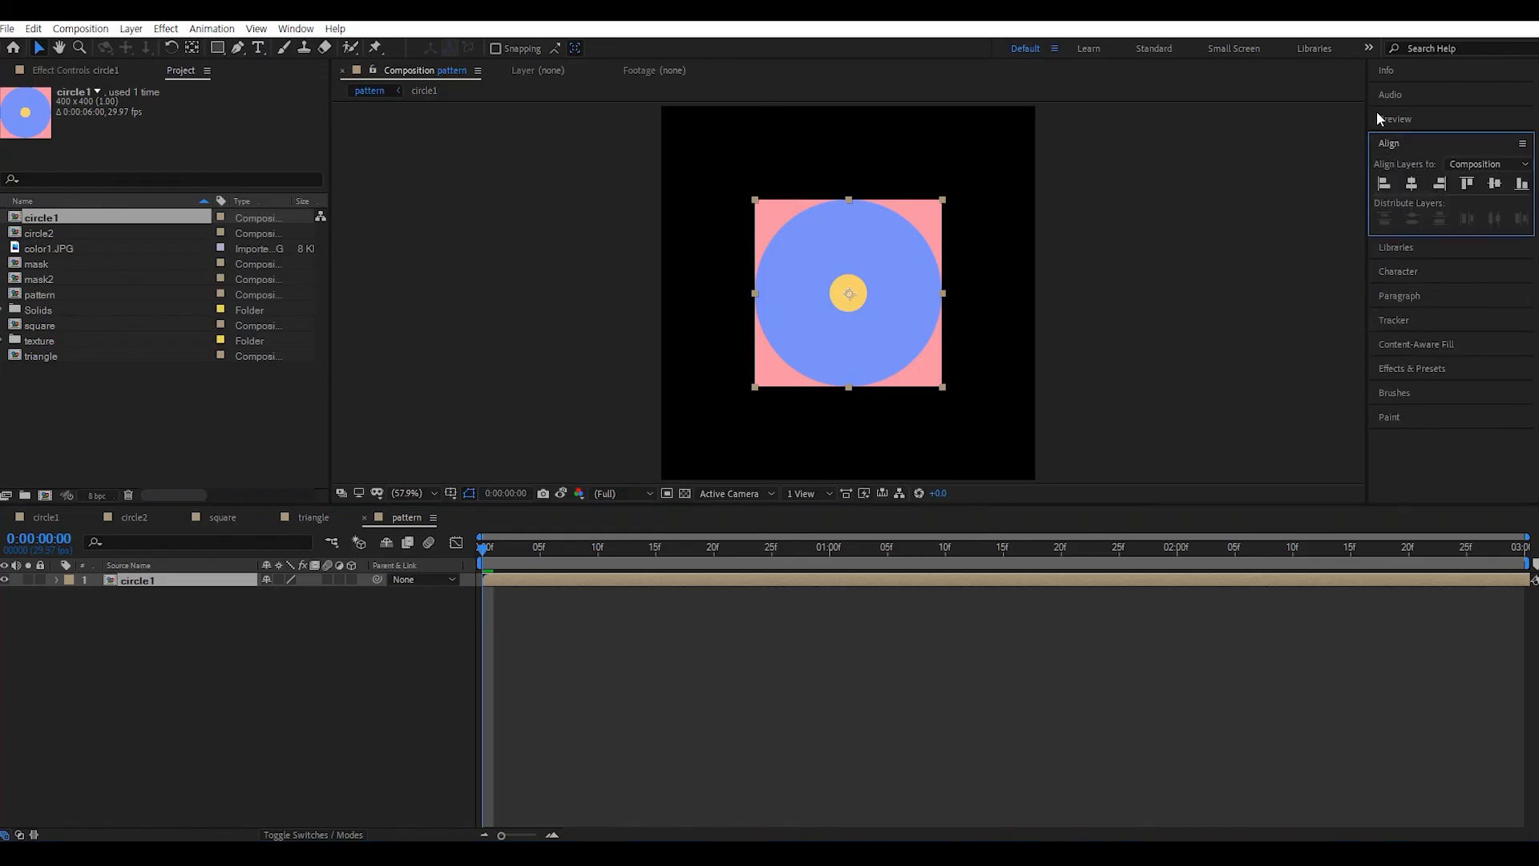
pyautogui.click(1383, 184)
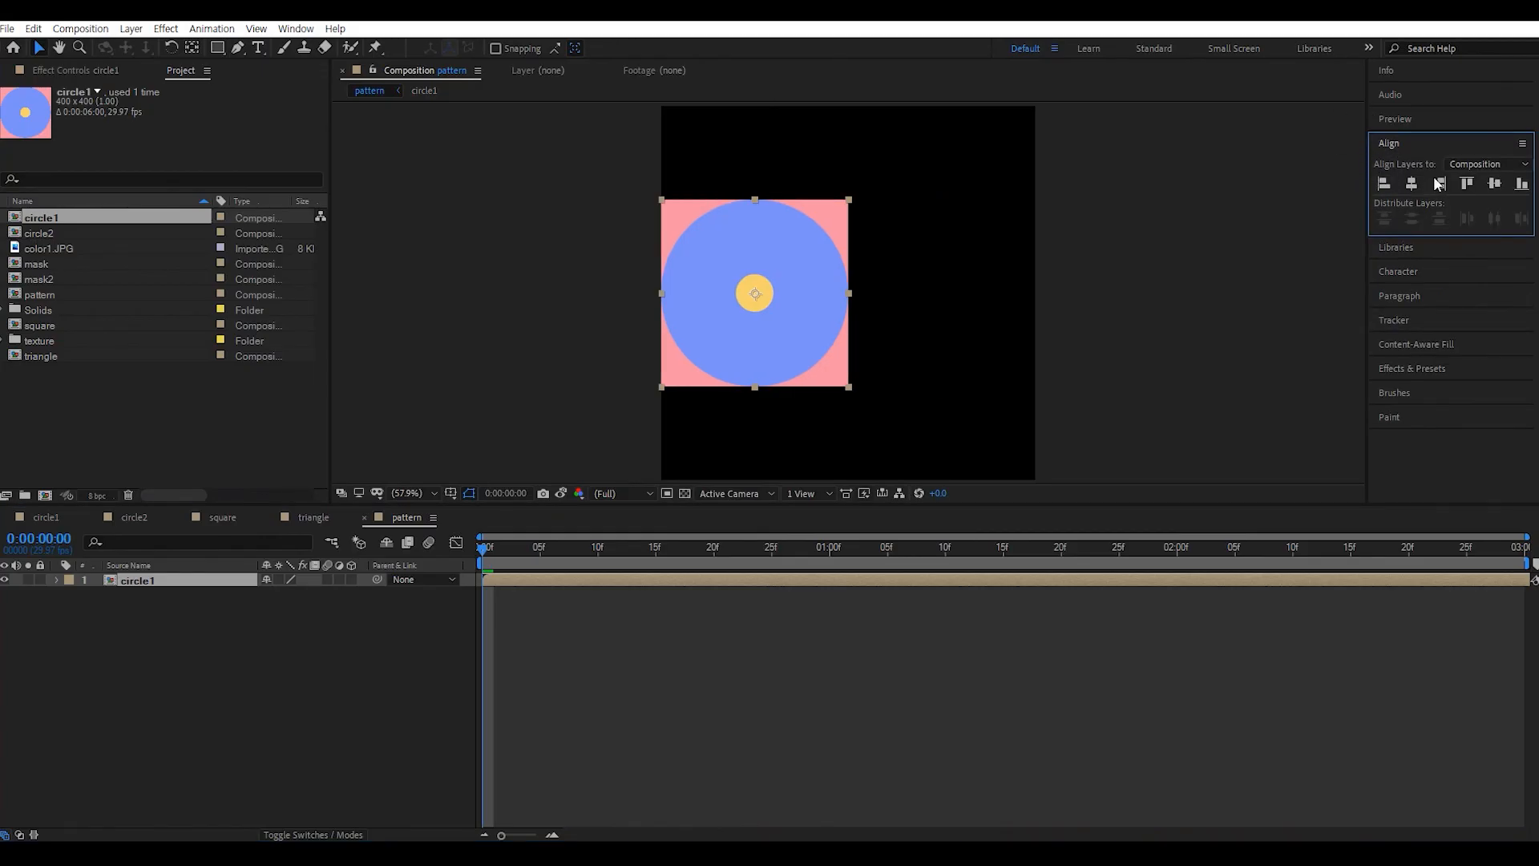
pyautogui.click(1466, 185)
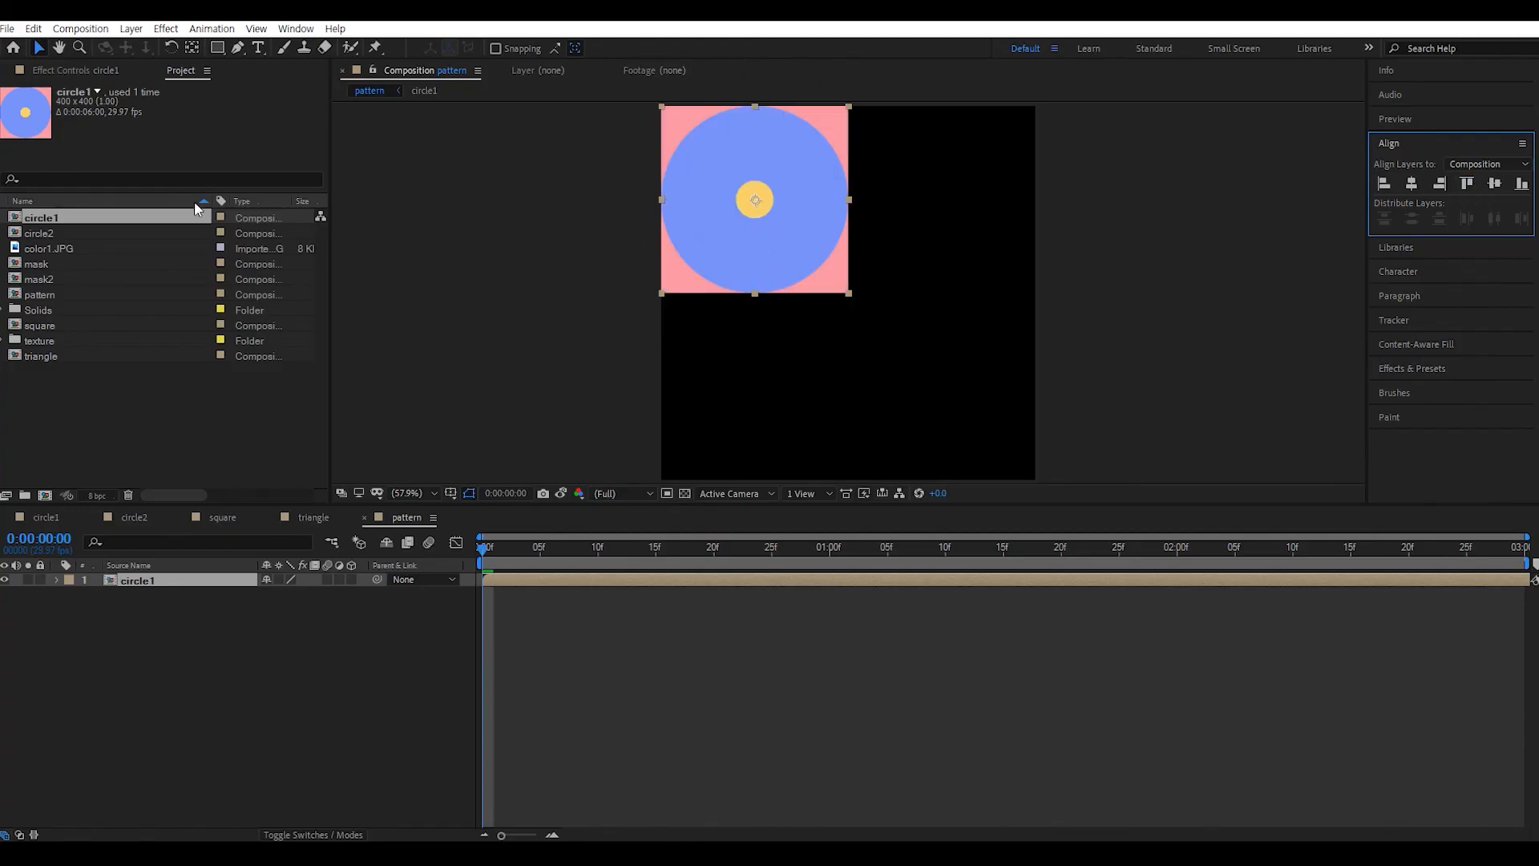
# - Place the circle2 composition beneath circle1 in the layer stack and align it to the frame's bottom-right corner
pyautogui.click(35, 233)
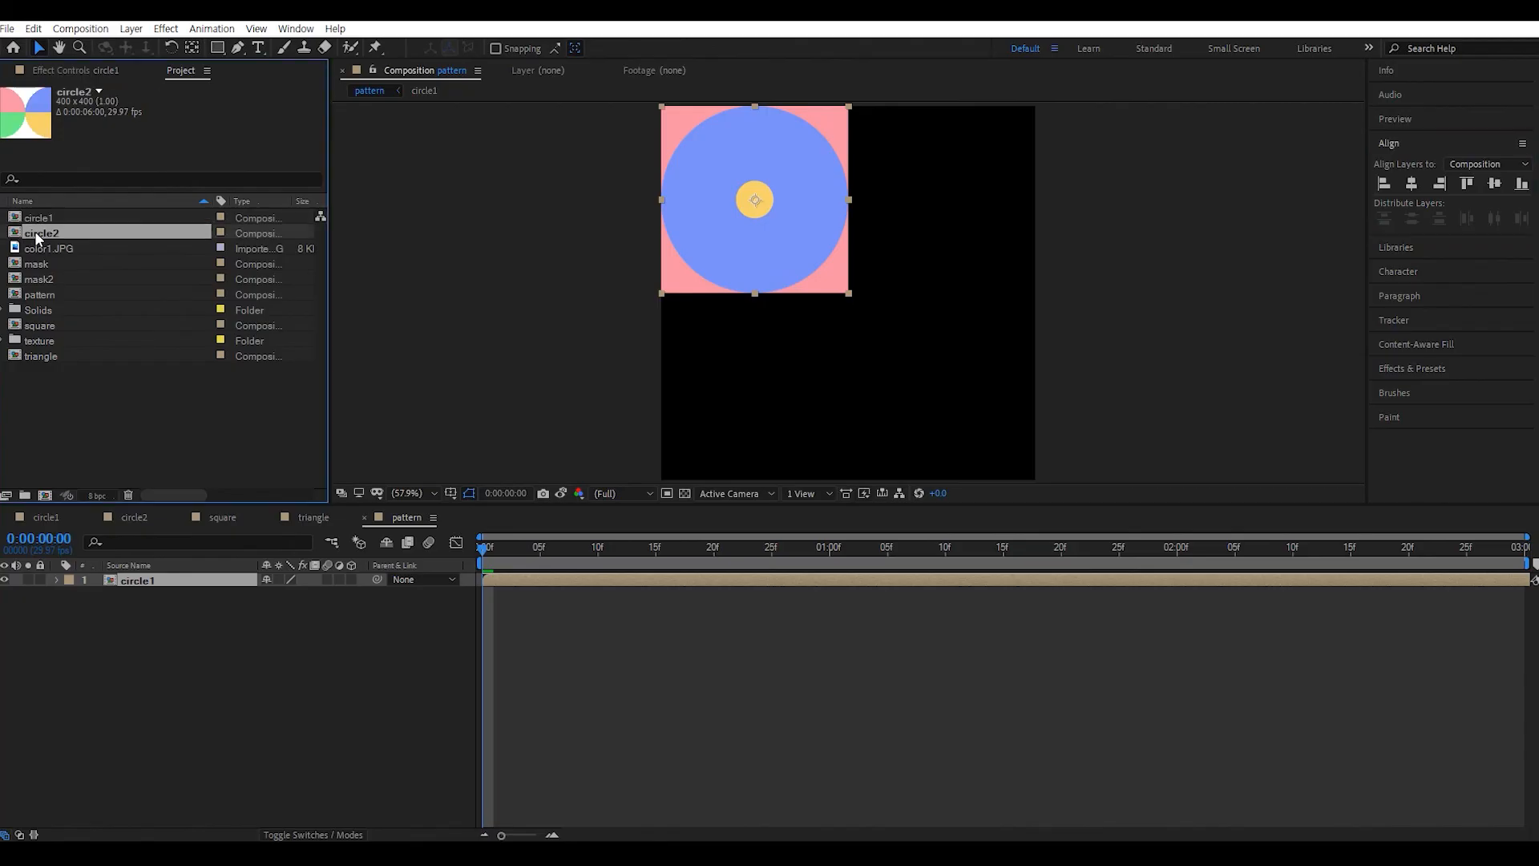
pyautogui.moveTo(45, 231); pyautogui.dragTo(170, 705)
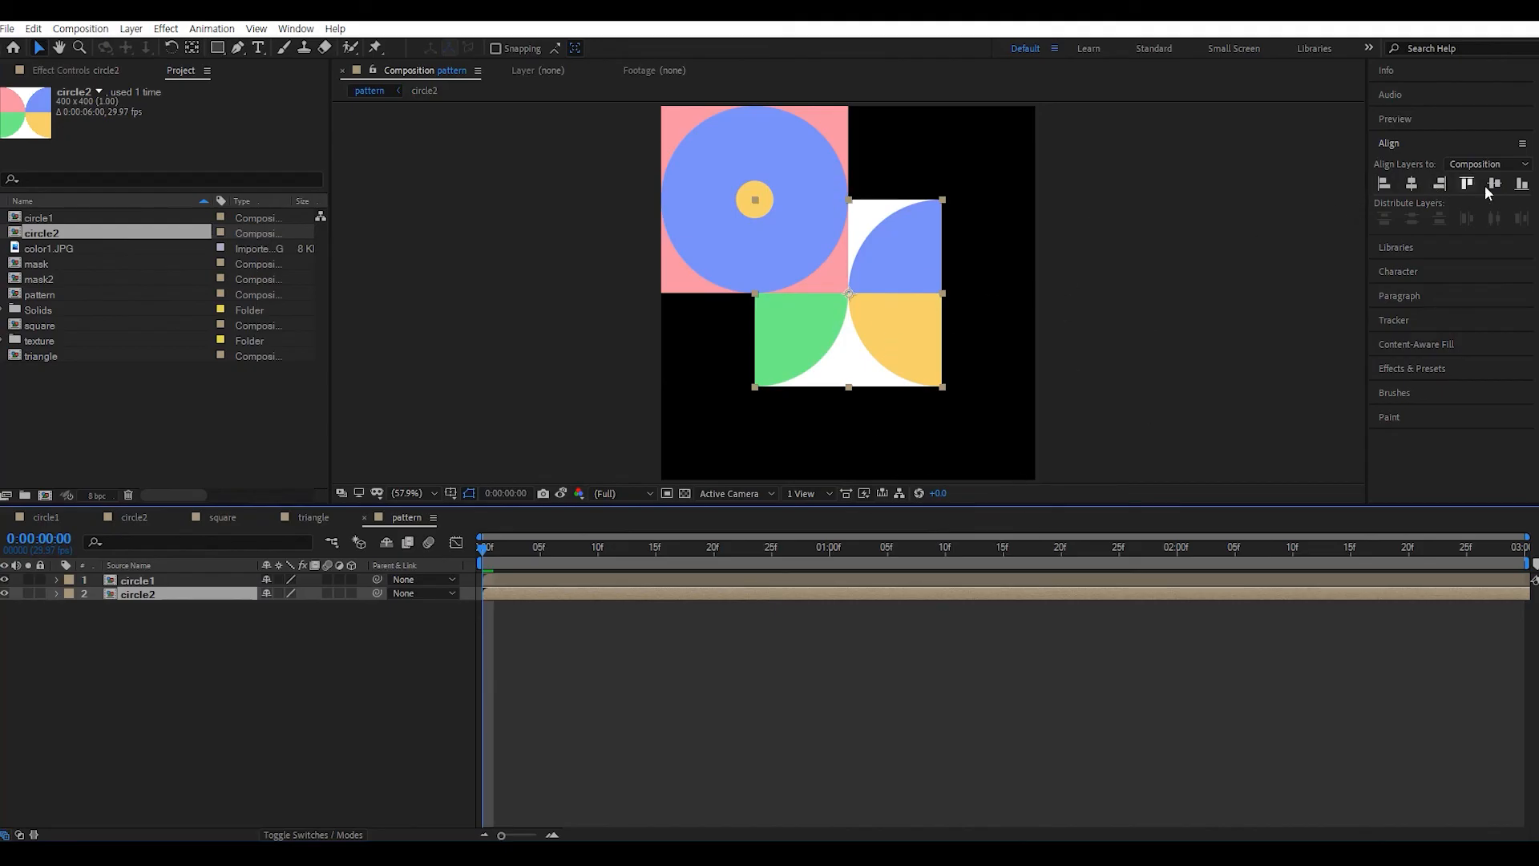
pyautogui.click(1522, 185)
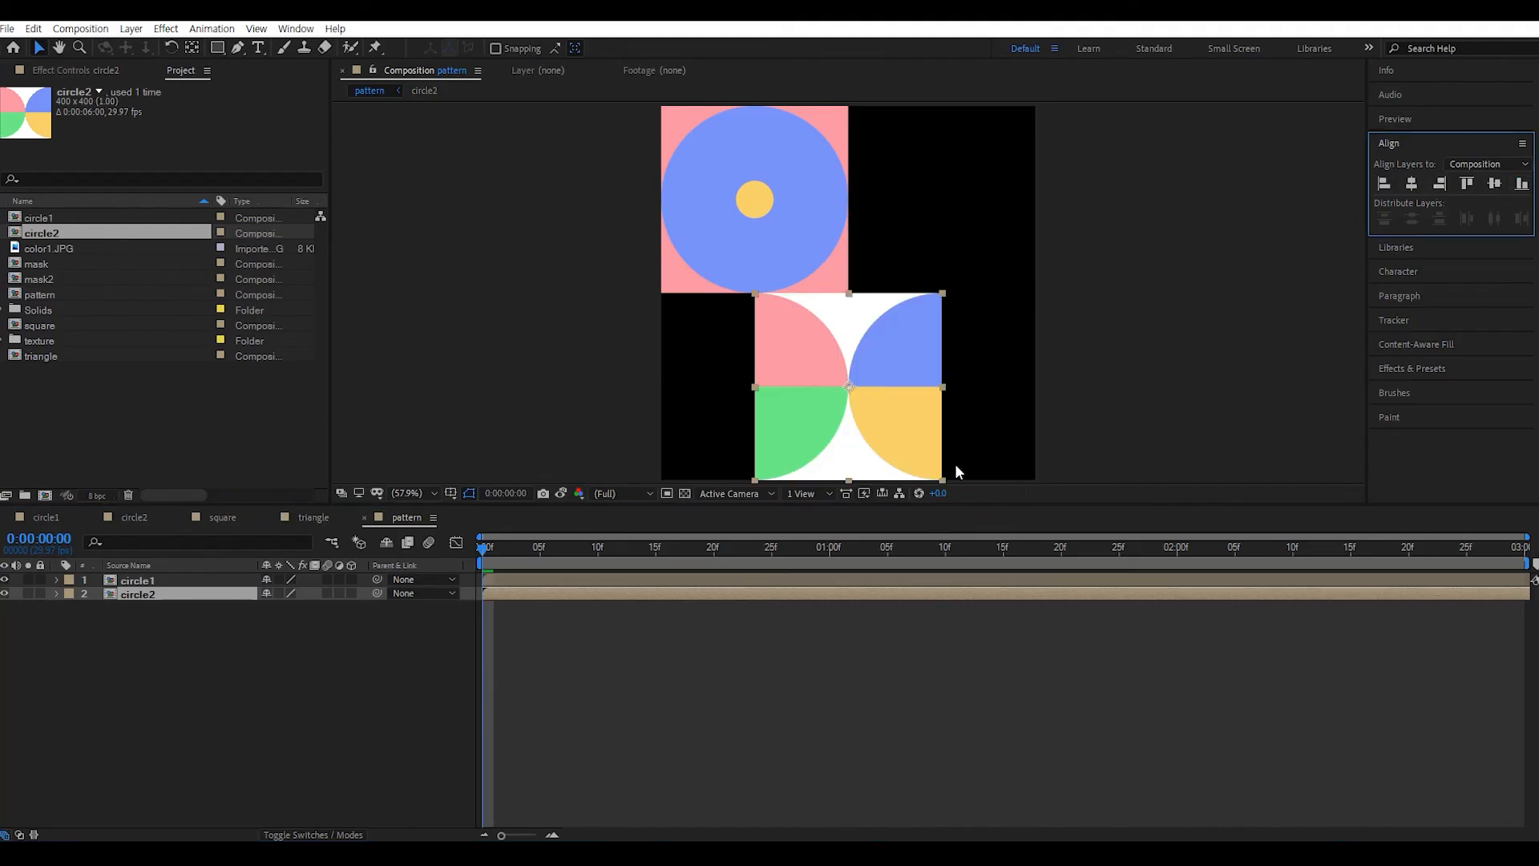
pyautogui.click(1439, 184)
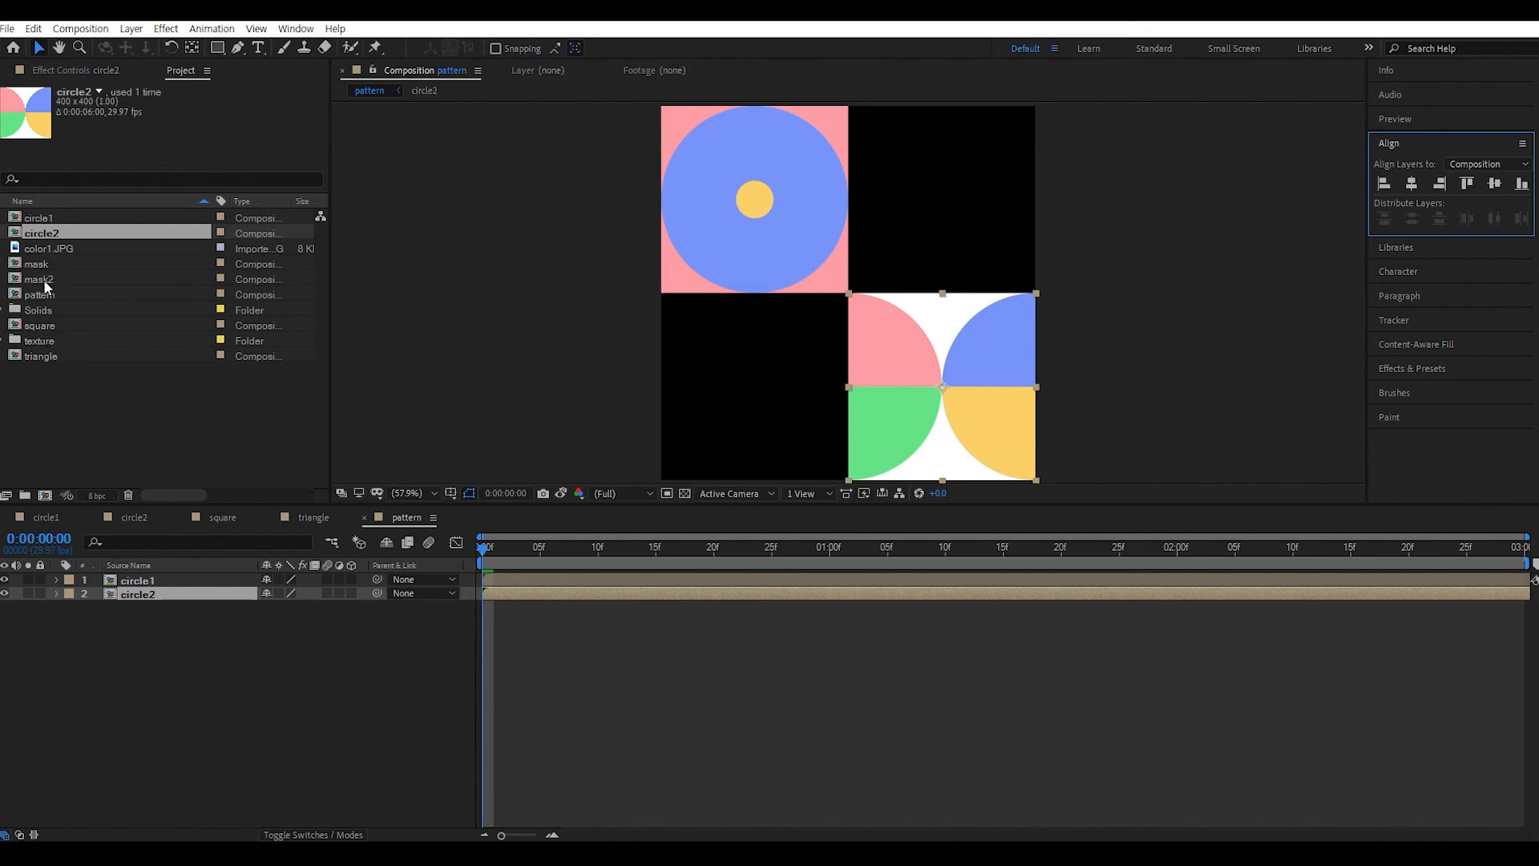
# - Place the square composition beneath circle2 in the layer stack and align it to the frame's bottom-left corner
pyautogui.click(42, 329)
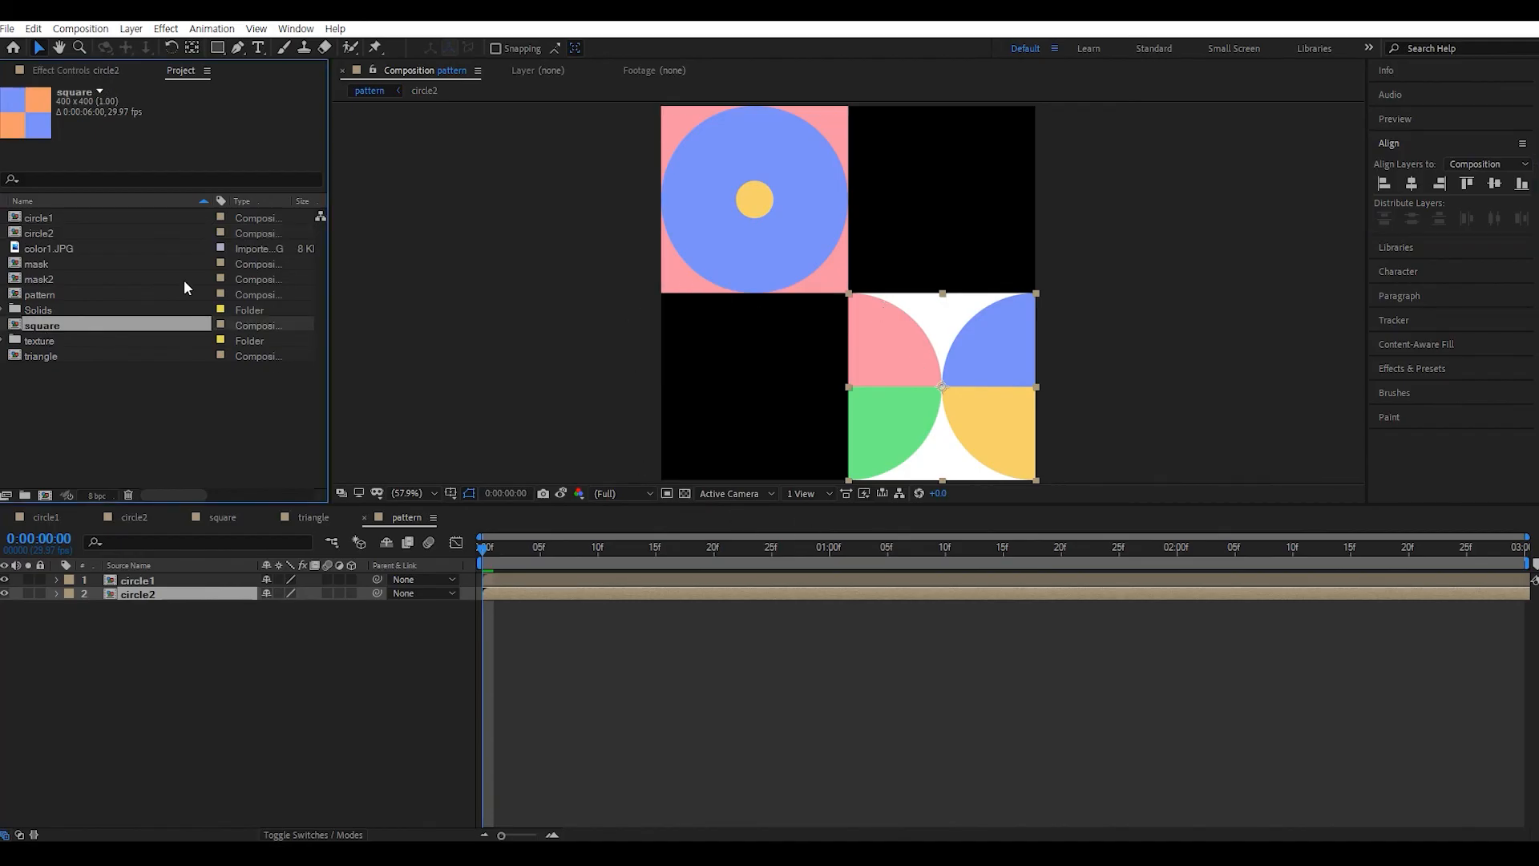
pyautogui.moveTo(42, 325); pyautogui.dragTo(155, 660)
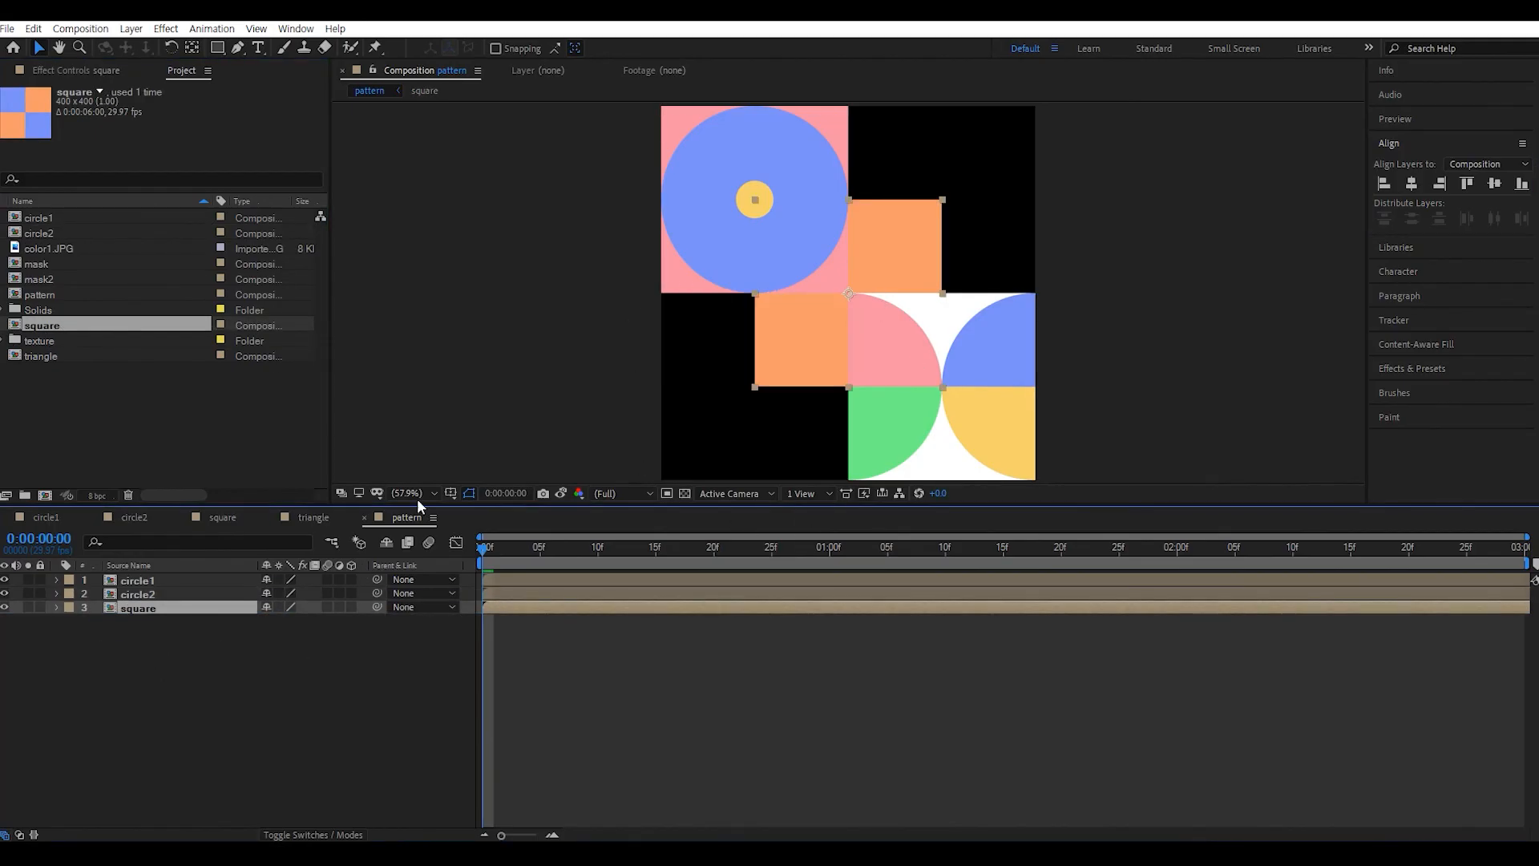
pyautogui.click(1383, 183)
pyautogui.click(1521, 184)
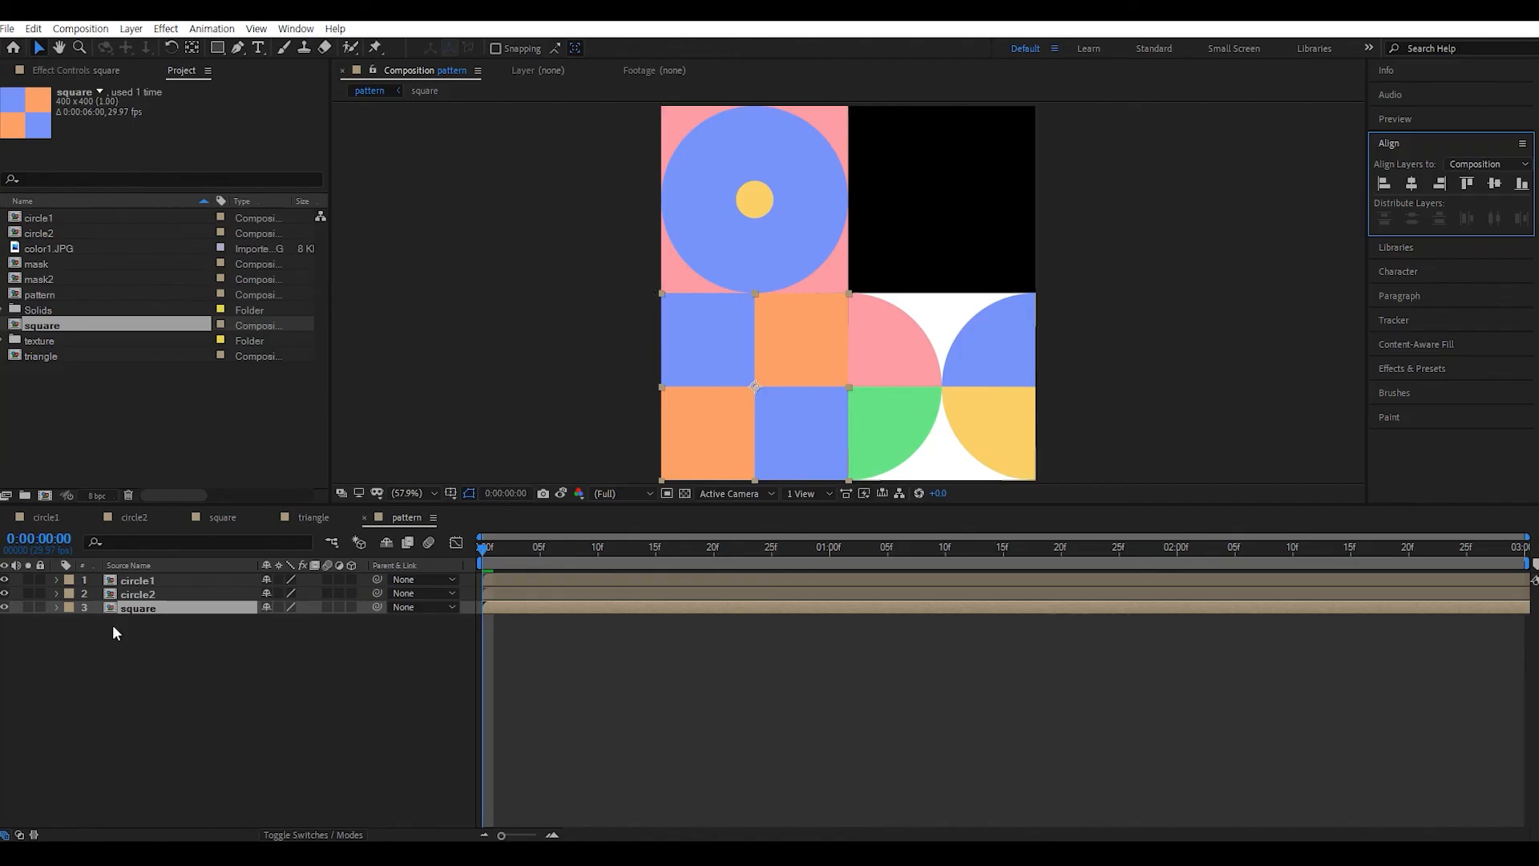
# - Add the triangle composition as the lowest layer, align it to the frame's top-right corner, and preview the pattern
pyautogui.moveTo(47, 354); pyautogui.dragTo(116, 702)
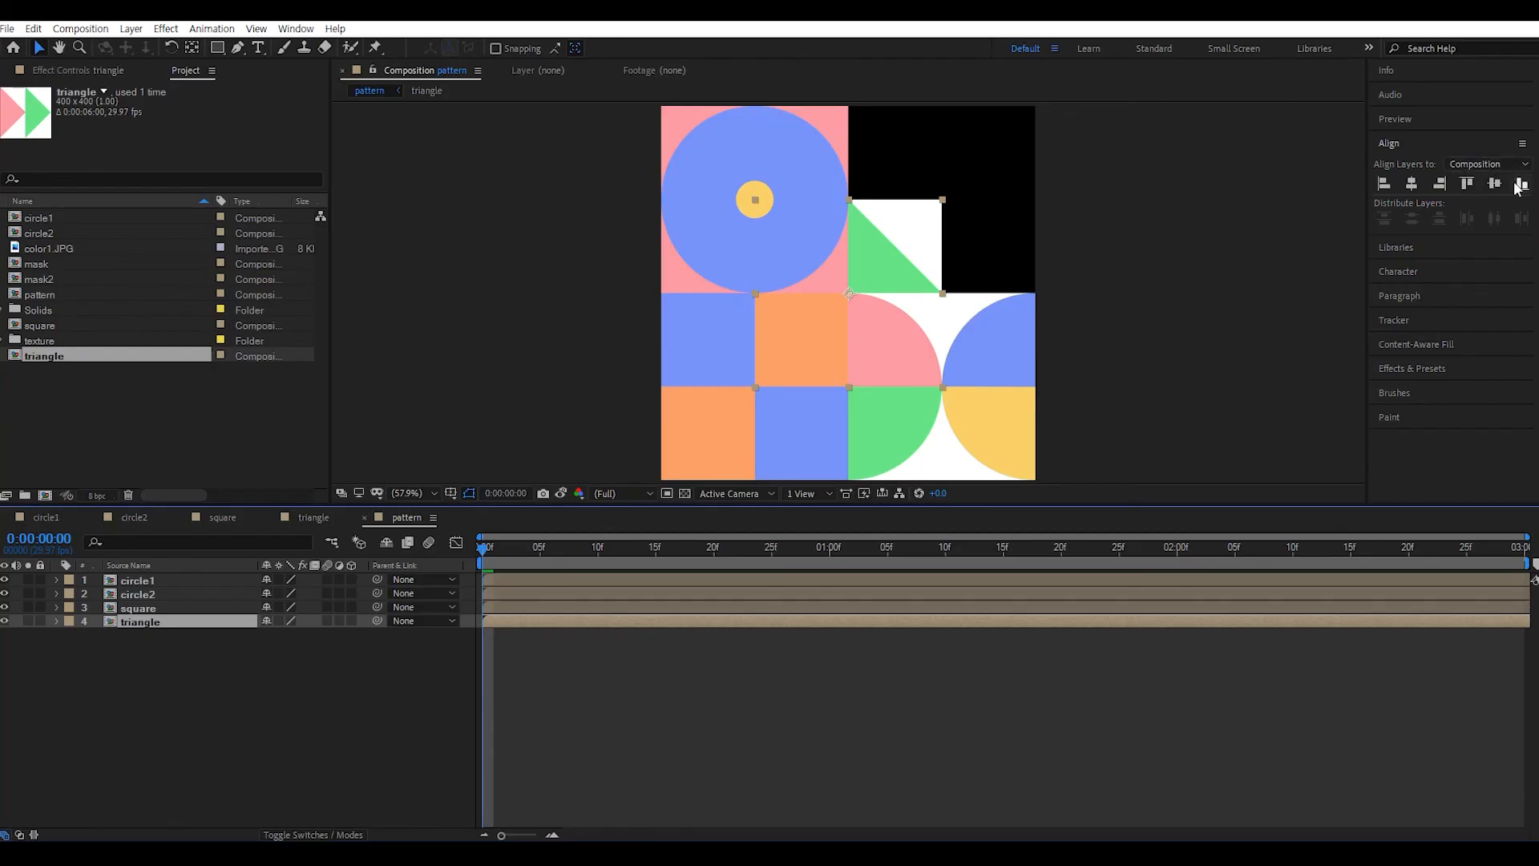
pyautogui.click(1467, 184)
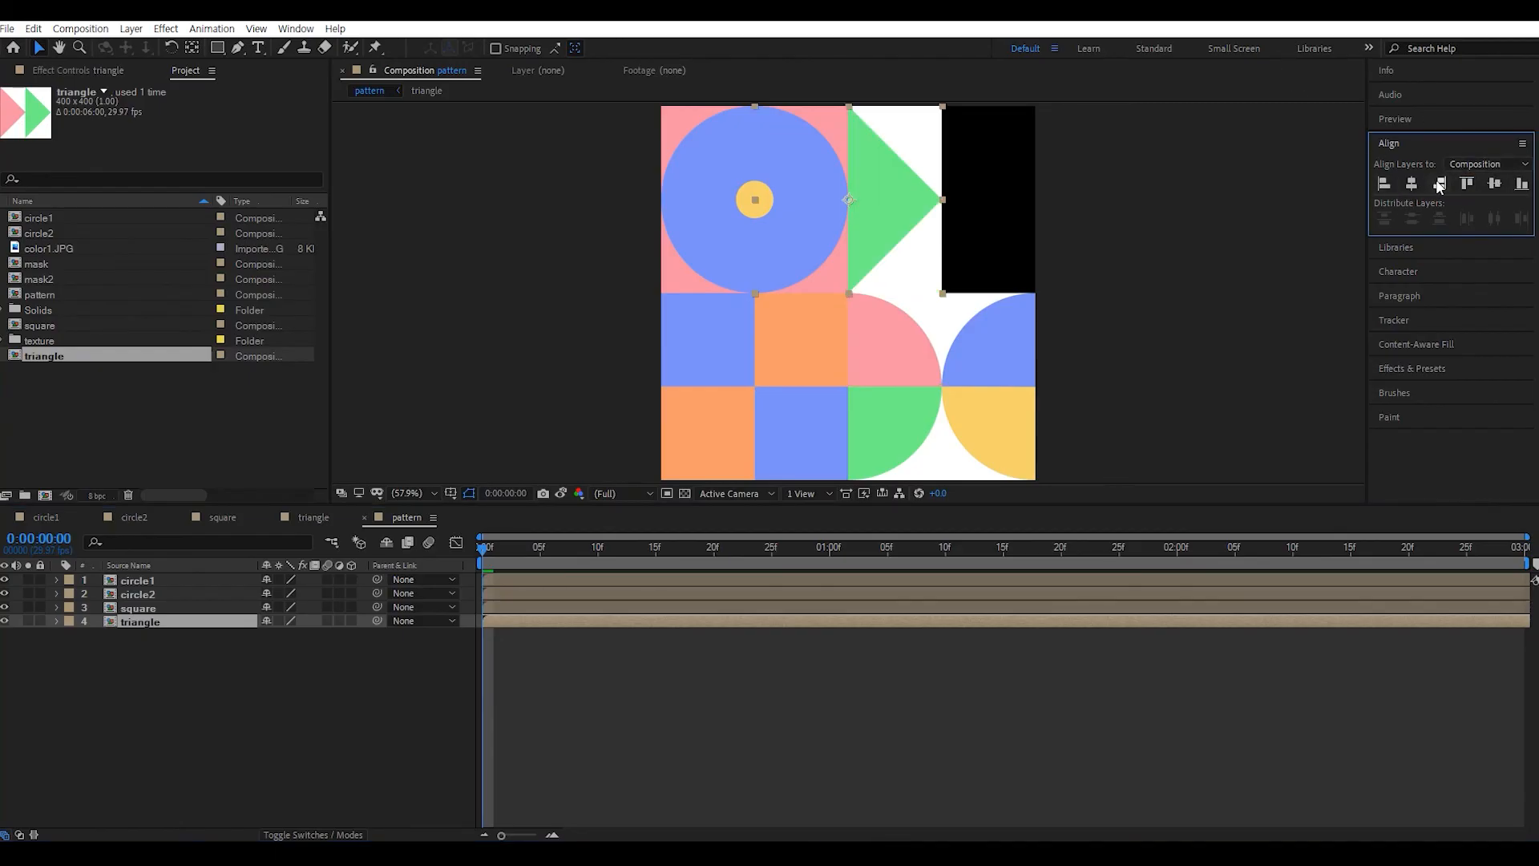
pyautogui.click(1440, 184)
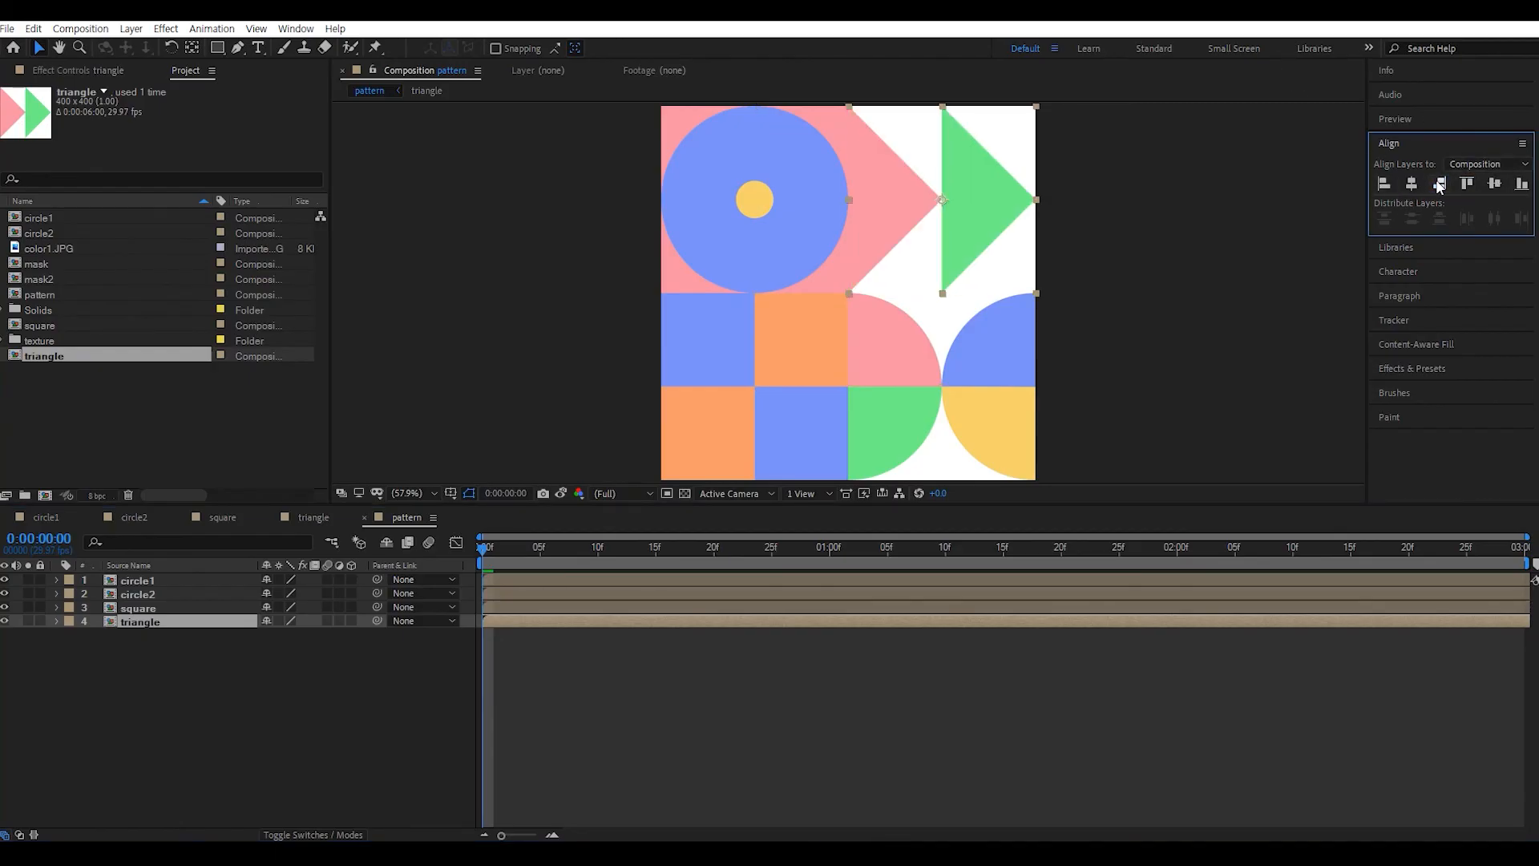
pyautogui.click(843, 625)
pyautogui.press('space')
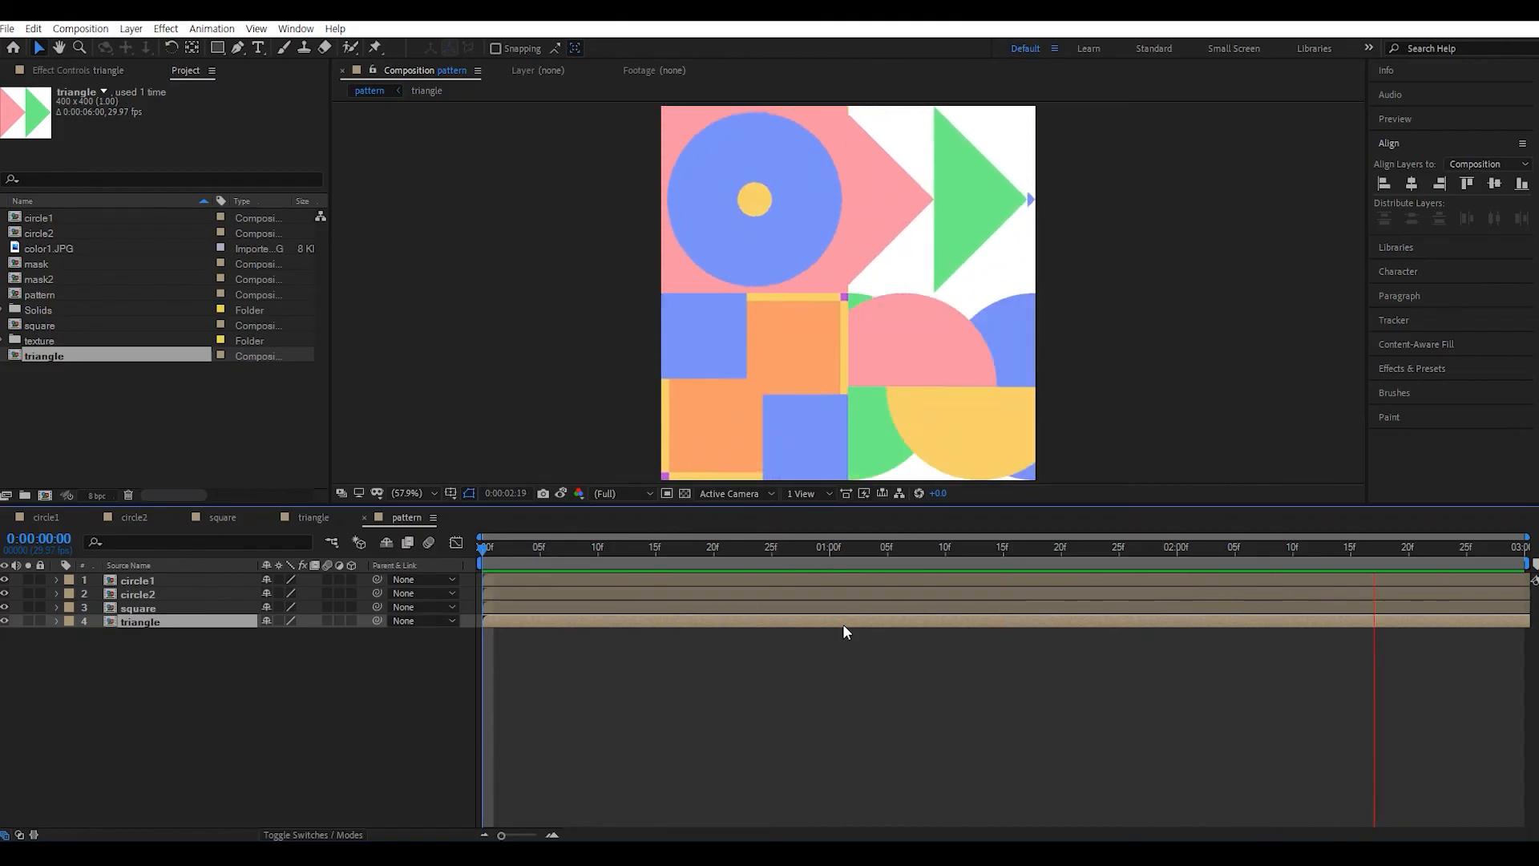
pyautogui.press('space')
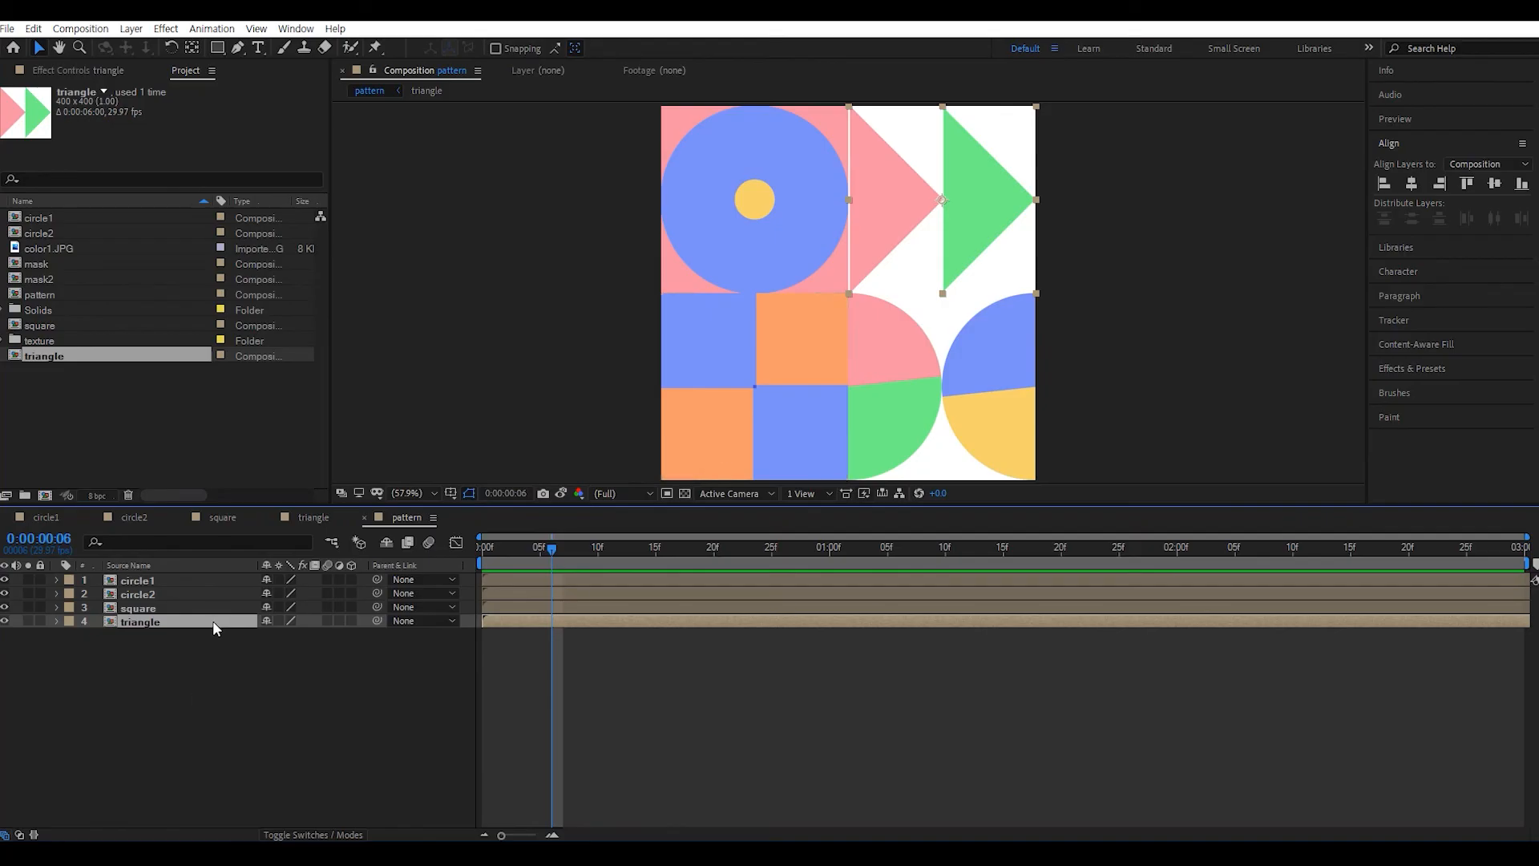
# - Swap two tiles by aligning triangle to the frame's bottom-left corner and square to its top-right corner, and preview the pattern
pyautogui.click(1385, 183)
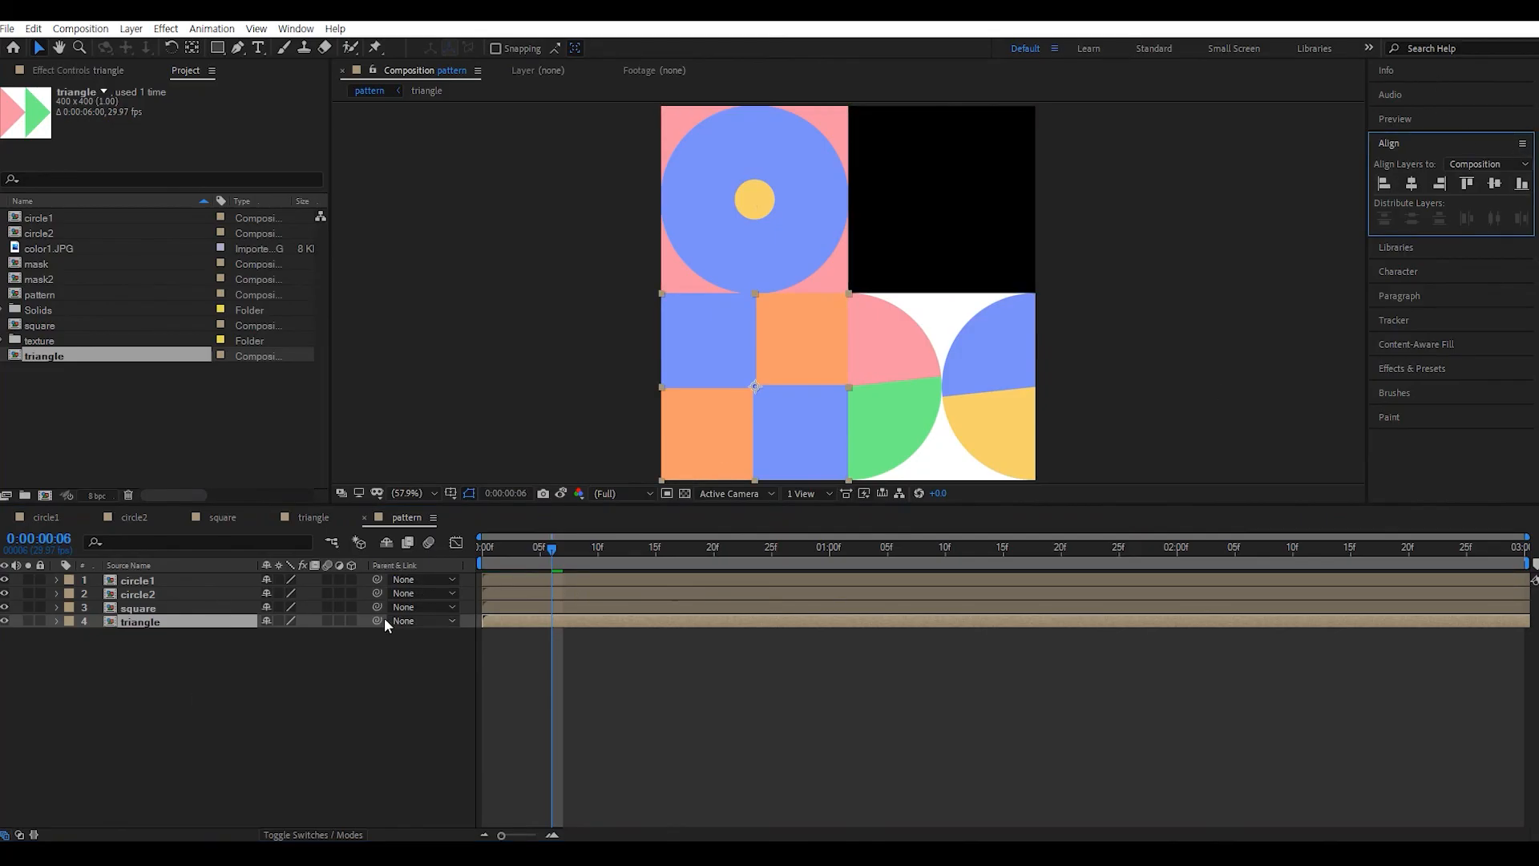
pyautogui.click(166, 607)
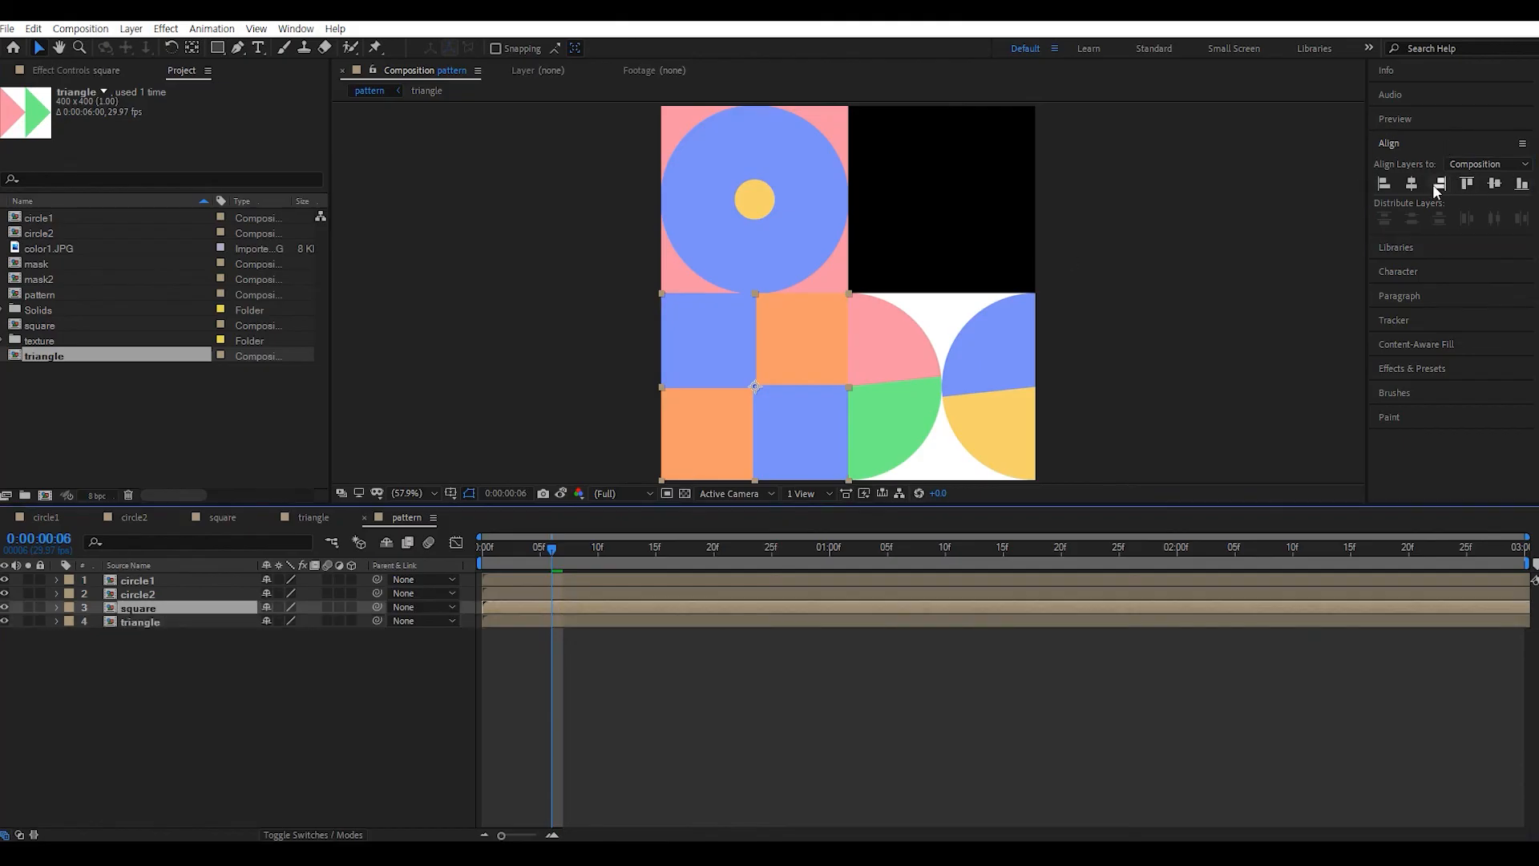
pyautogui.click(1438, 185)
pyautogui.click(1468, 185)
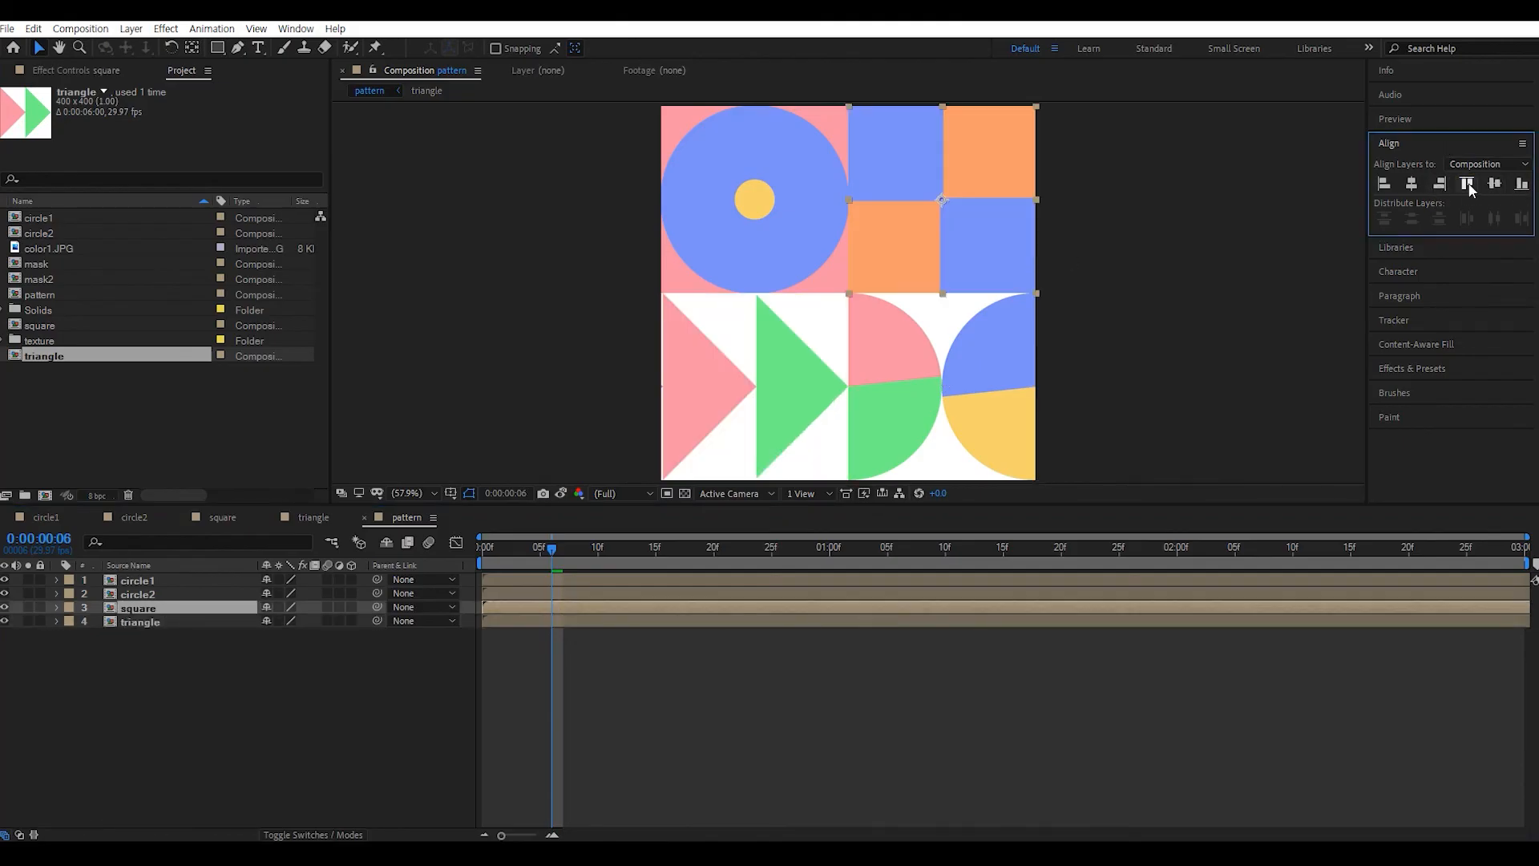
pyautogui.press('space')
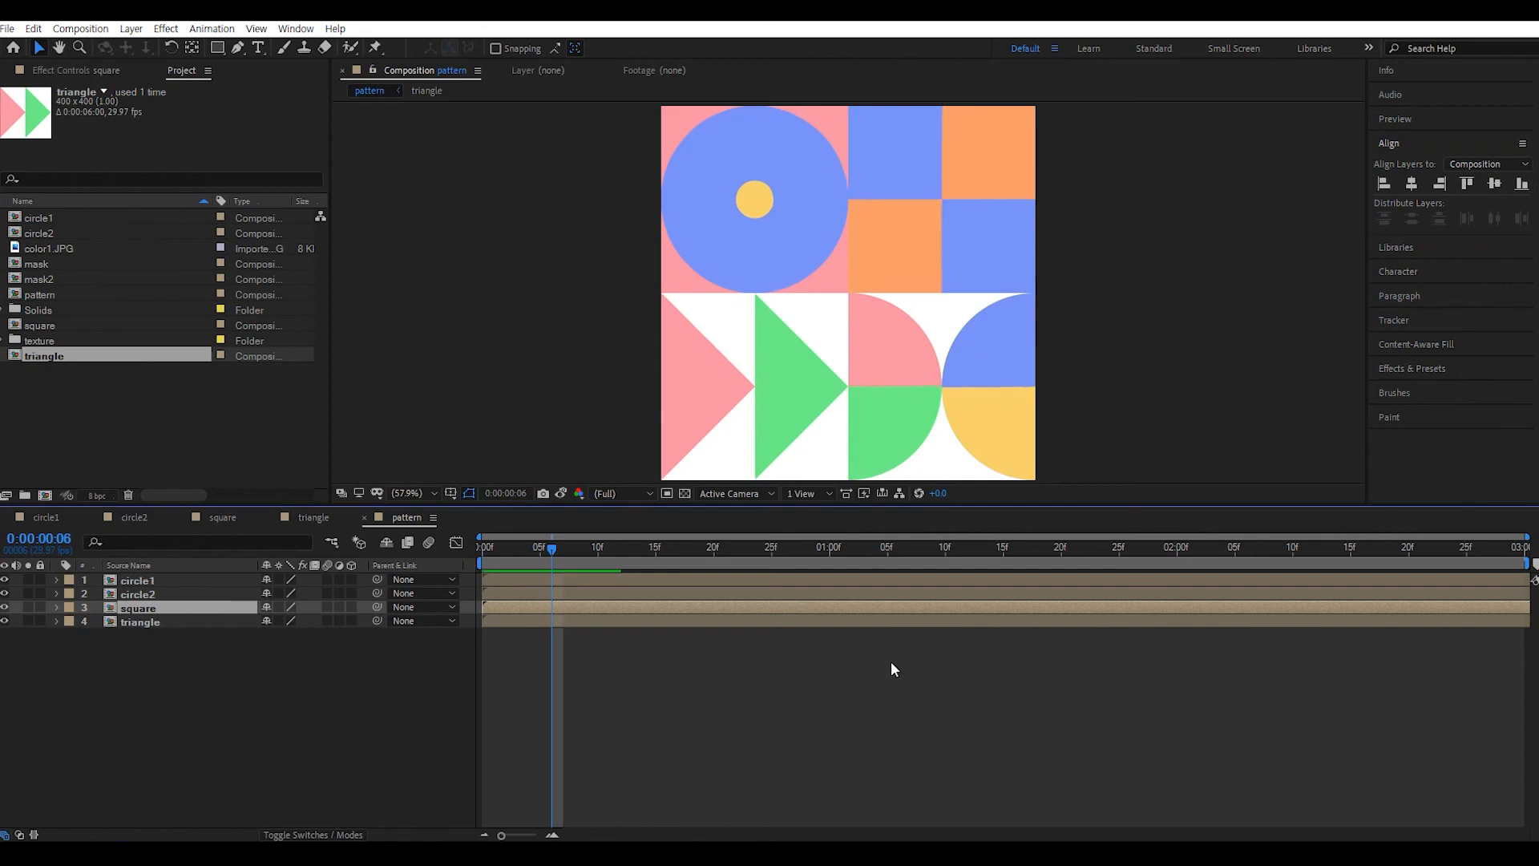
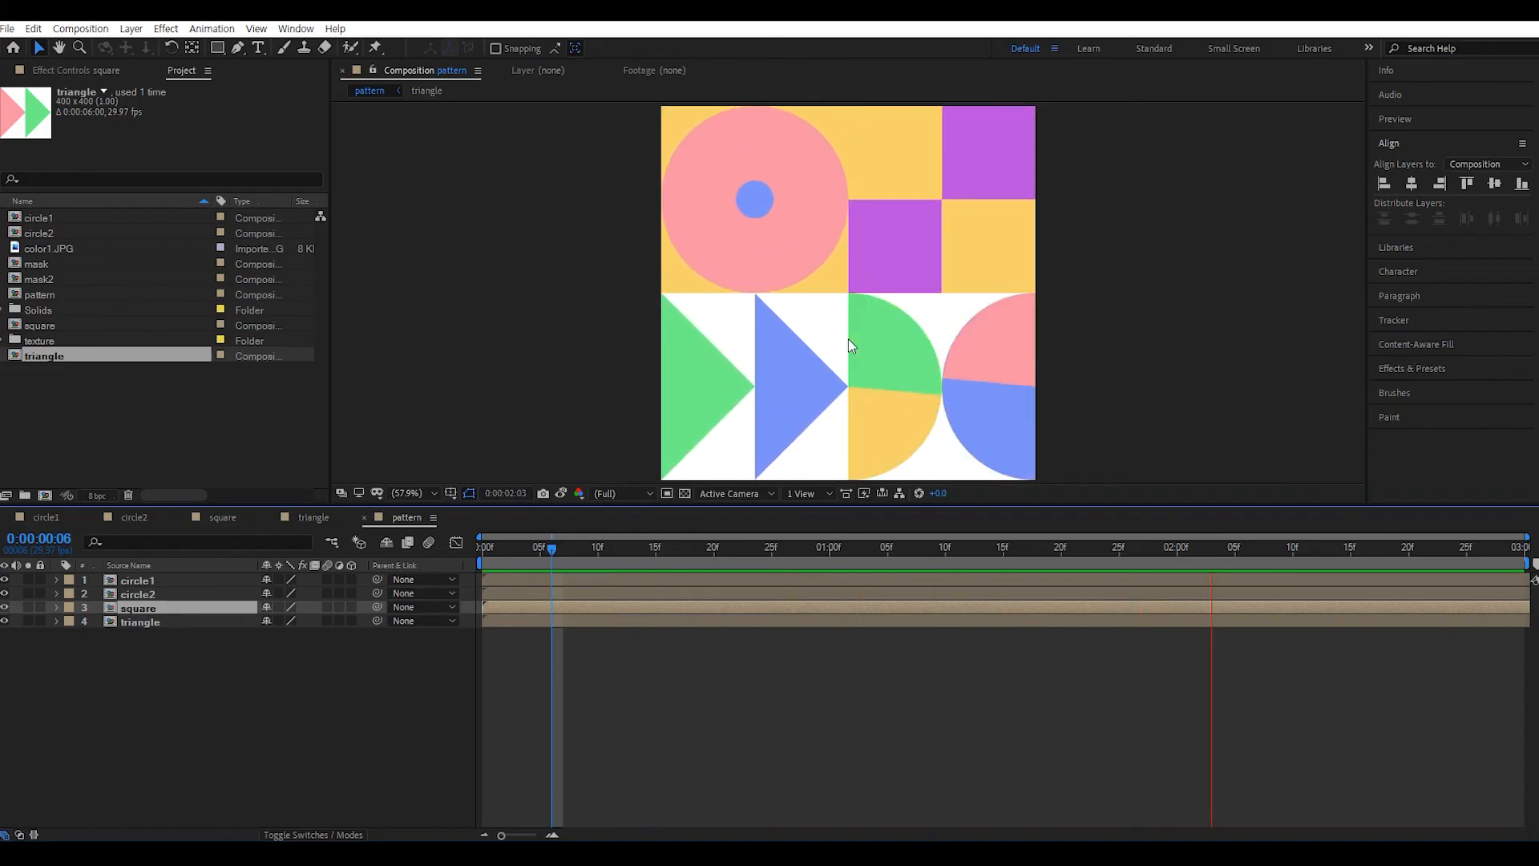
# - Create a new composition named pattern2, 2400 px wide and 800 px high, with a duration of 3 seconds
pyautogui.click(253, 667)
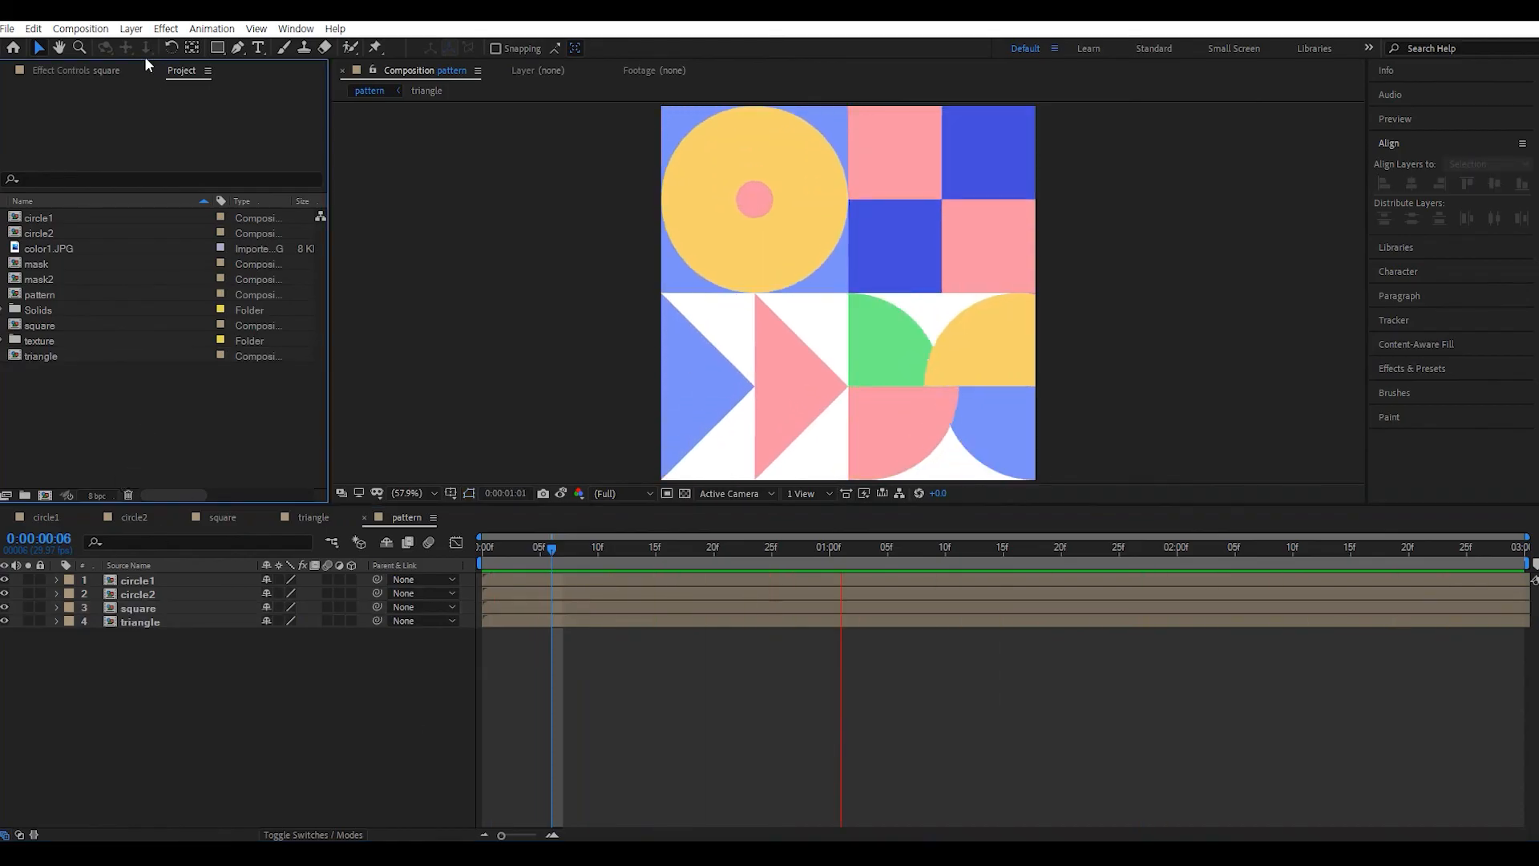
pyautogui.click(90, 29)
pyautogui.click(116, 48)
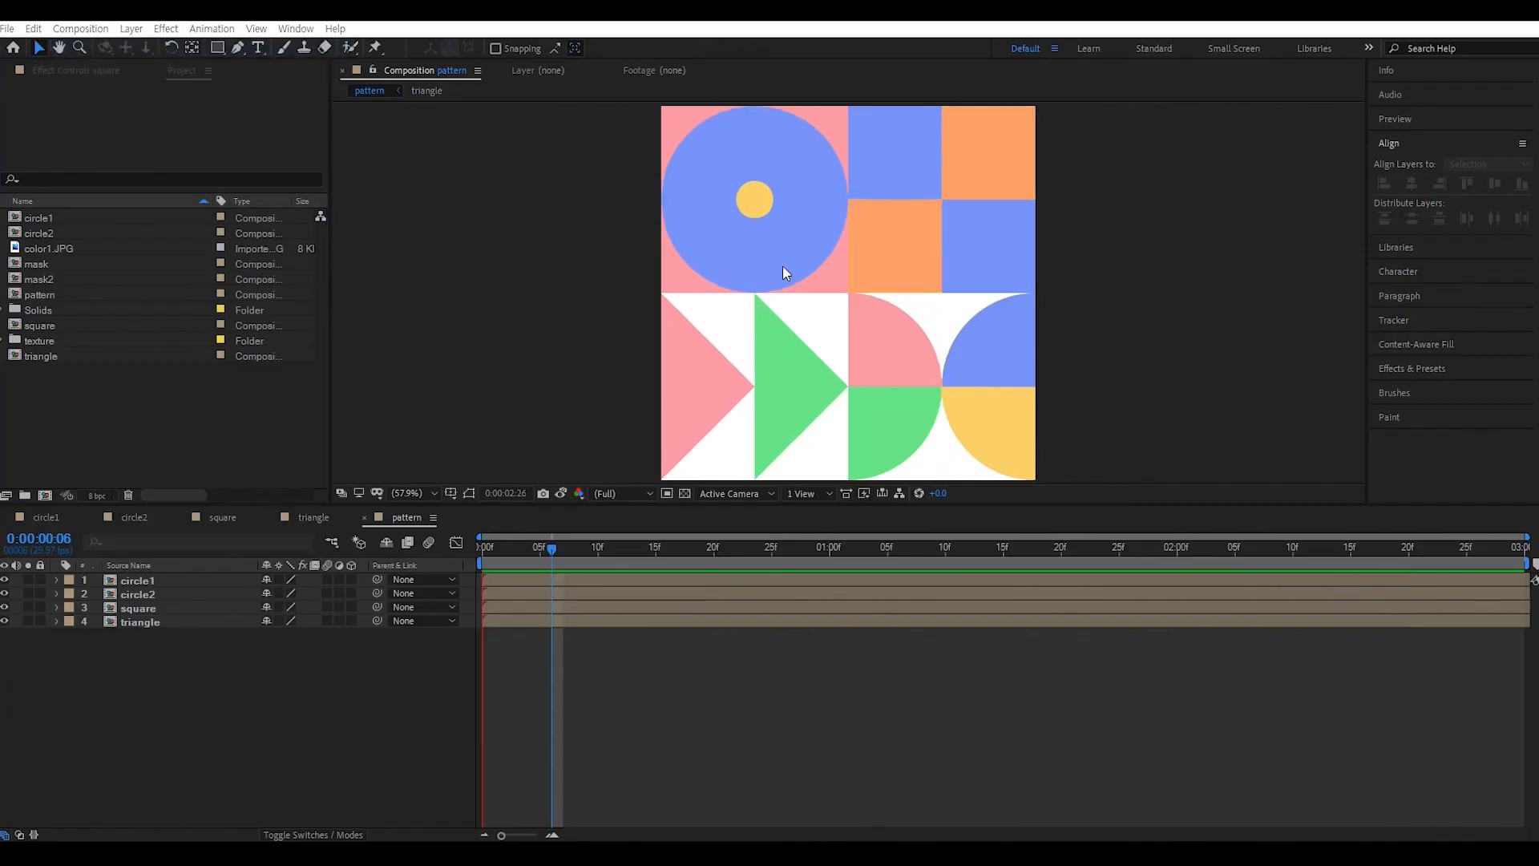
pyautogui.write('pat')
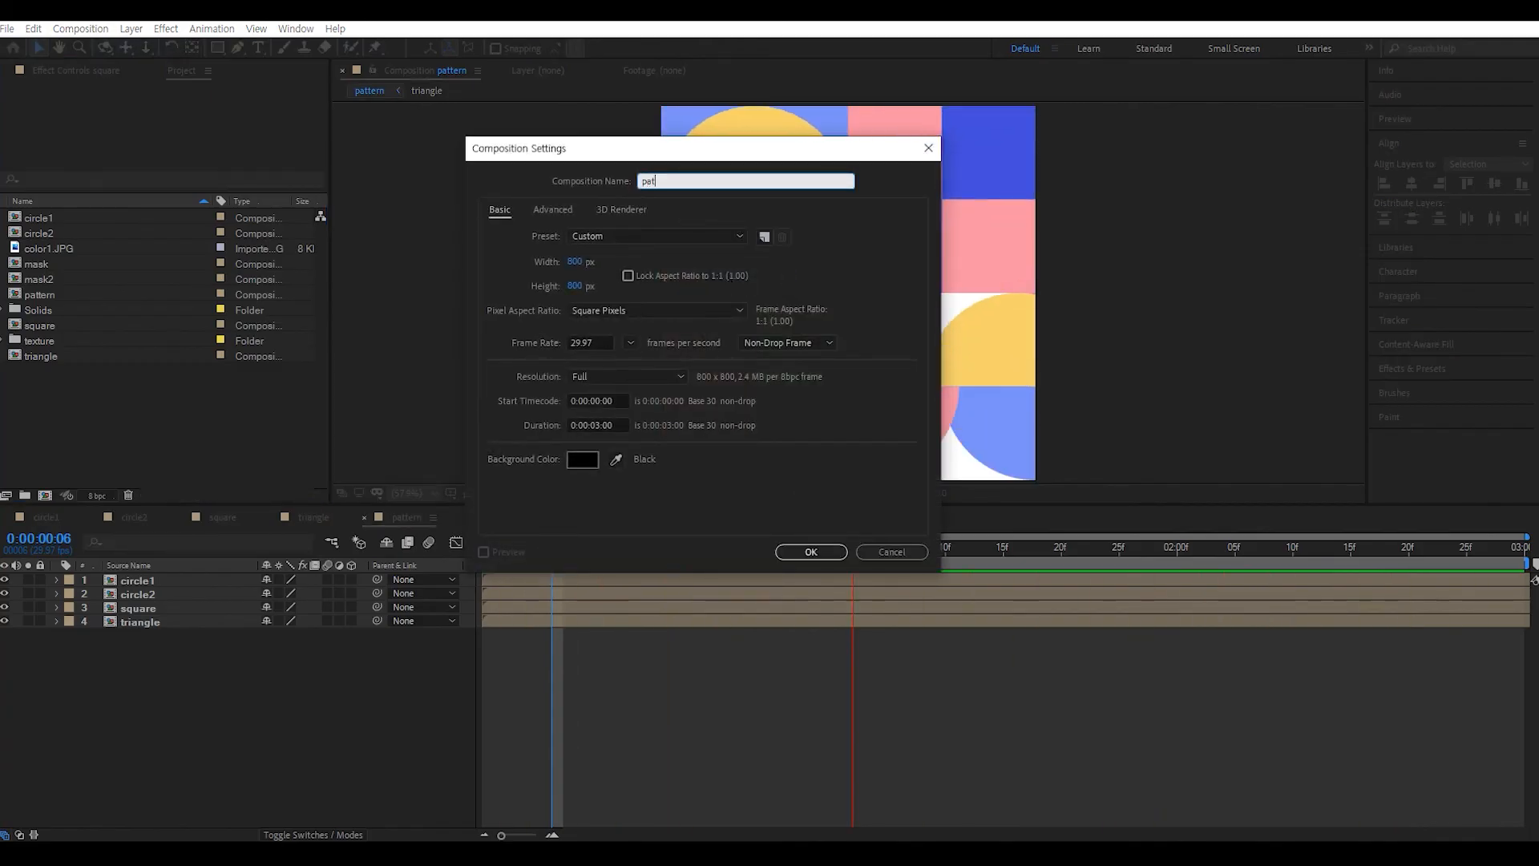
pyautogui.write('te')
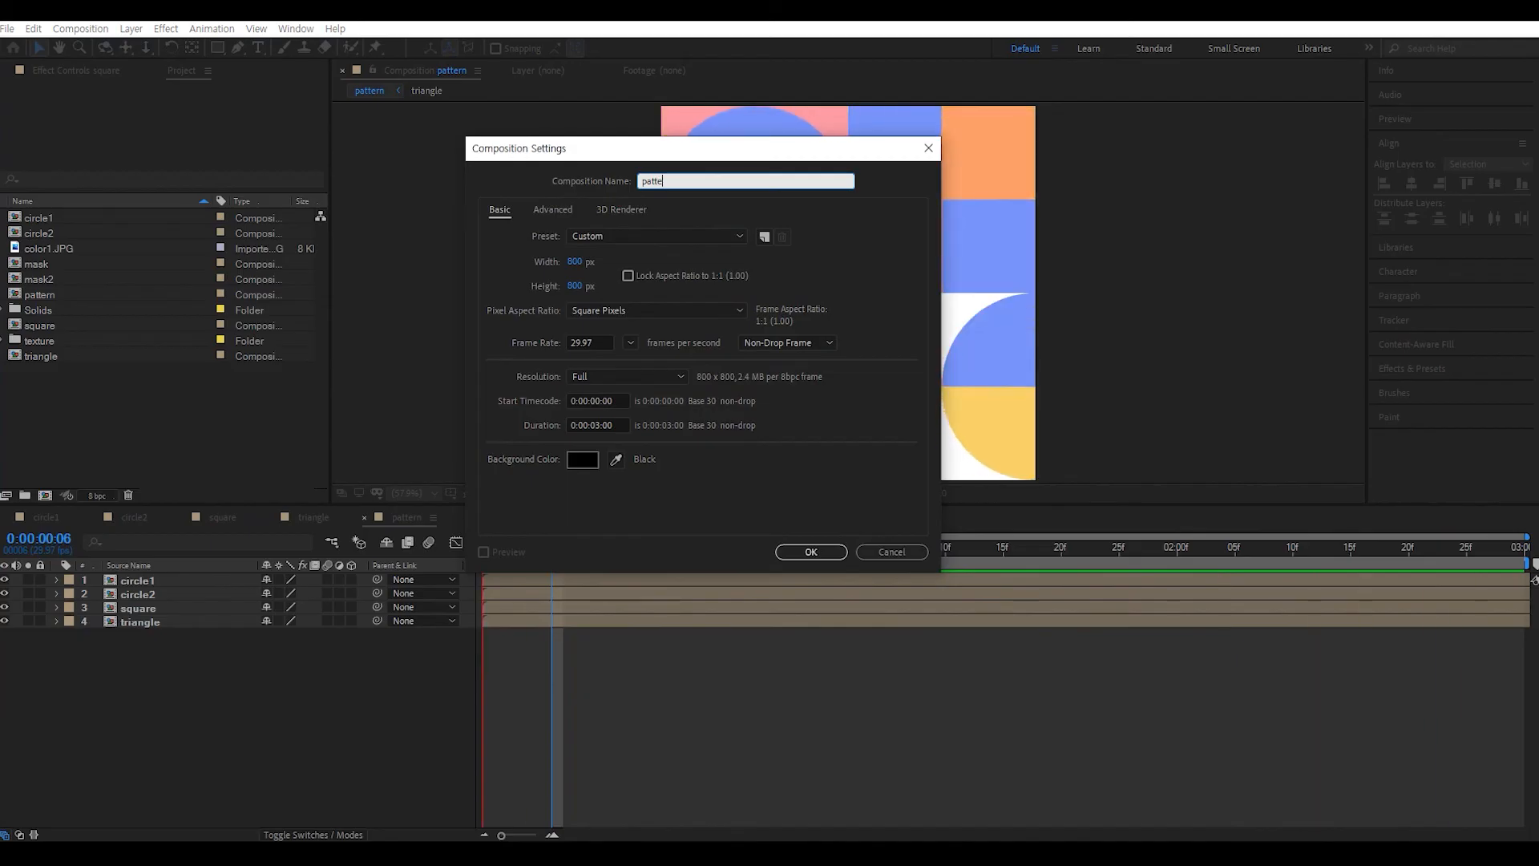
pyautogui.write('rn2')
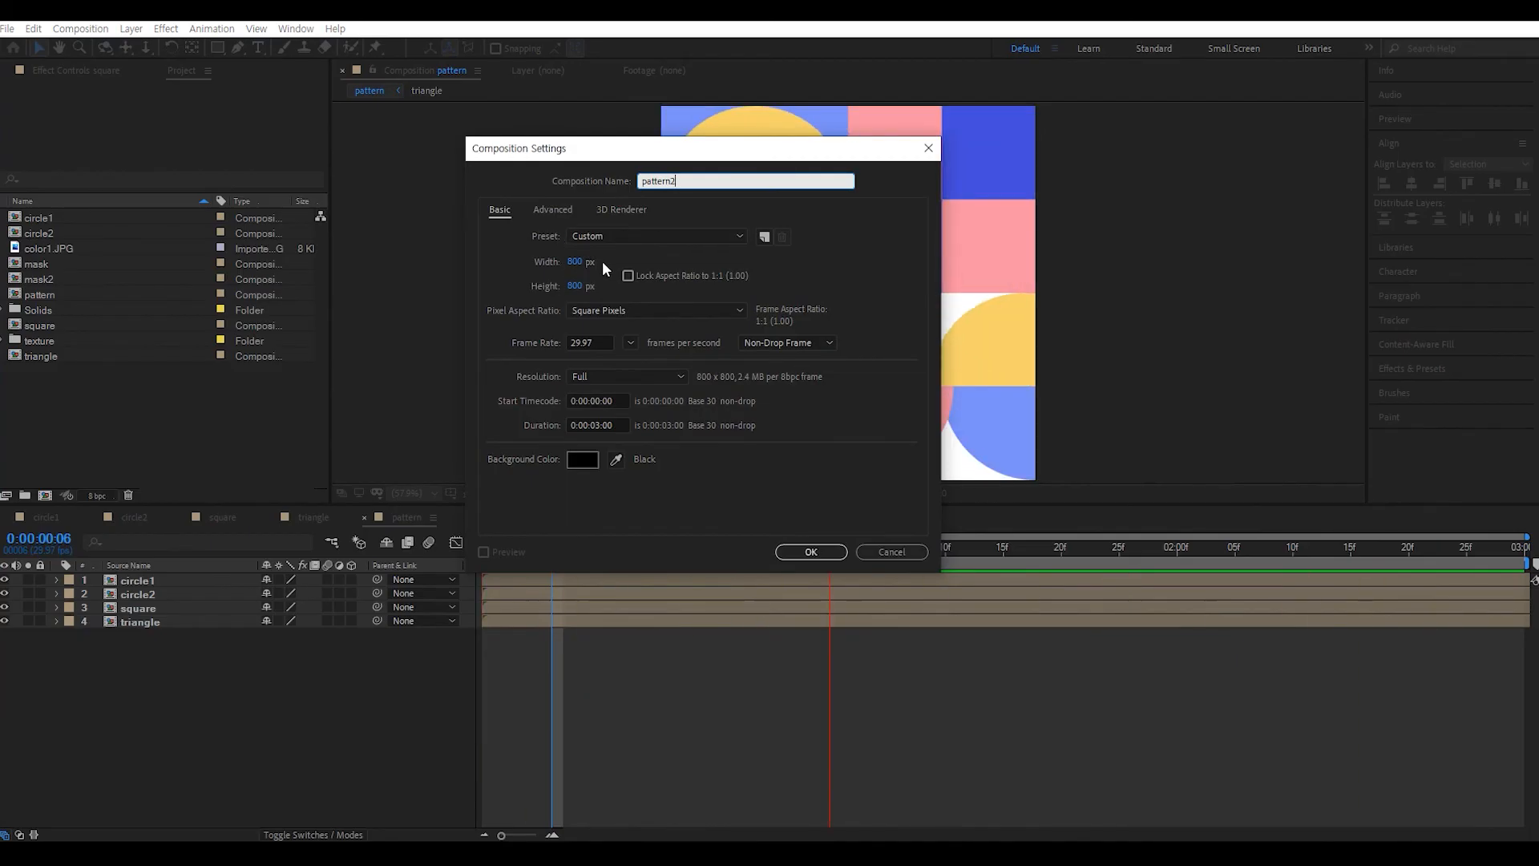
pyautogui.click(575, 262)
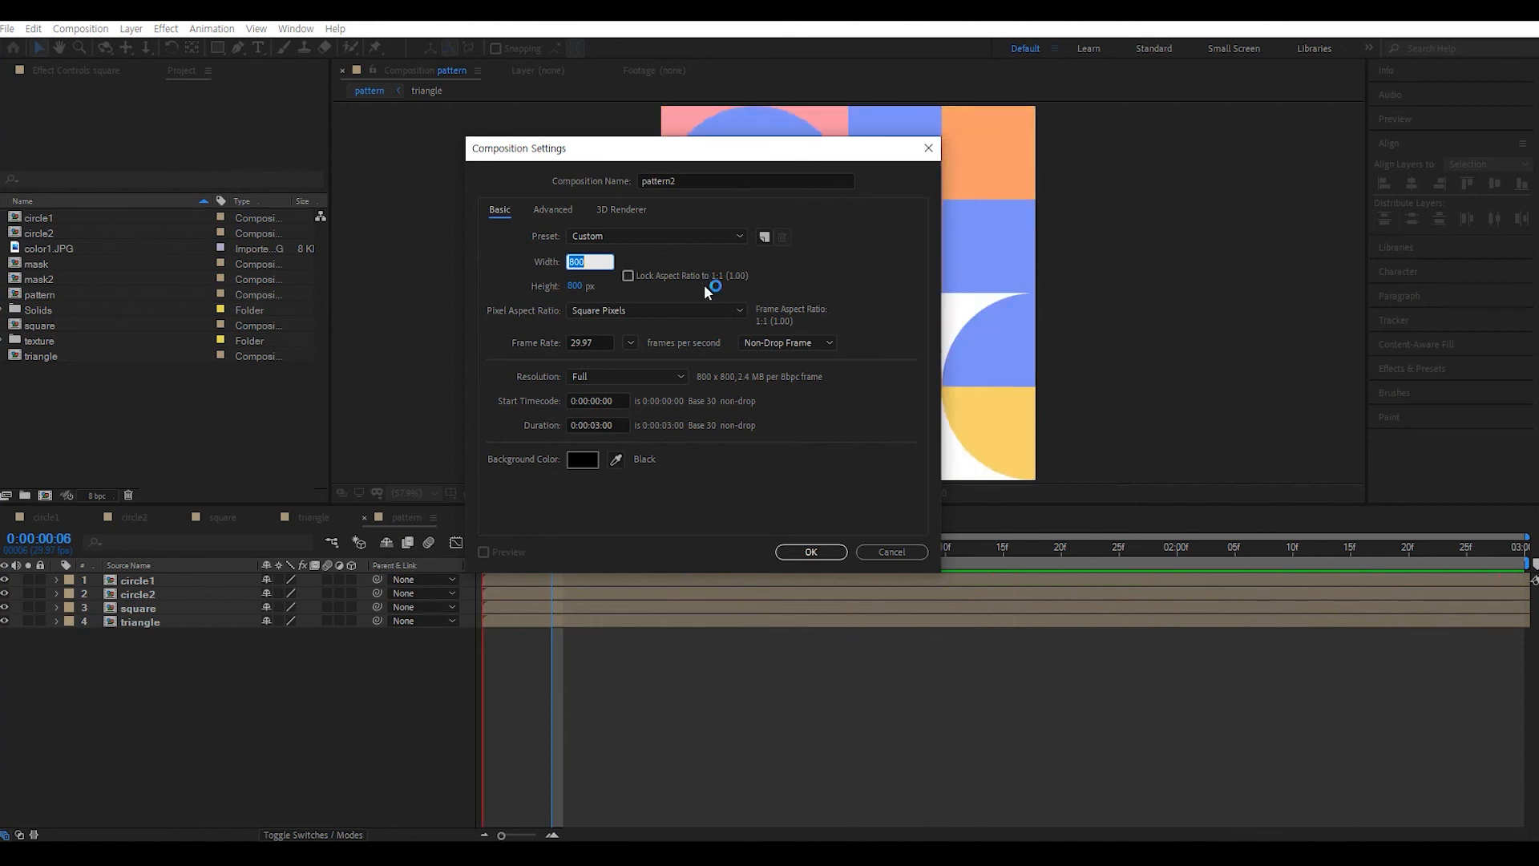
pyautogui.write('2')
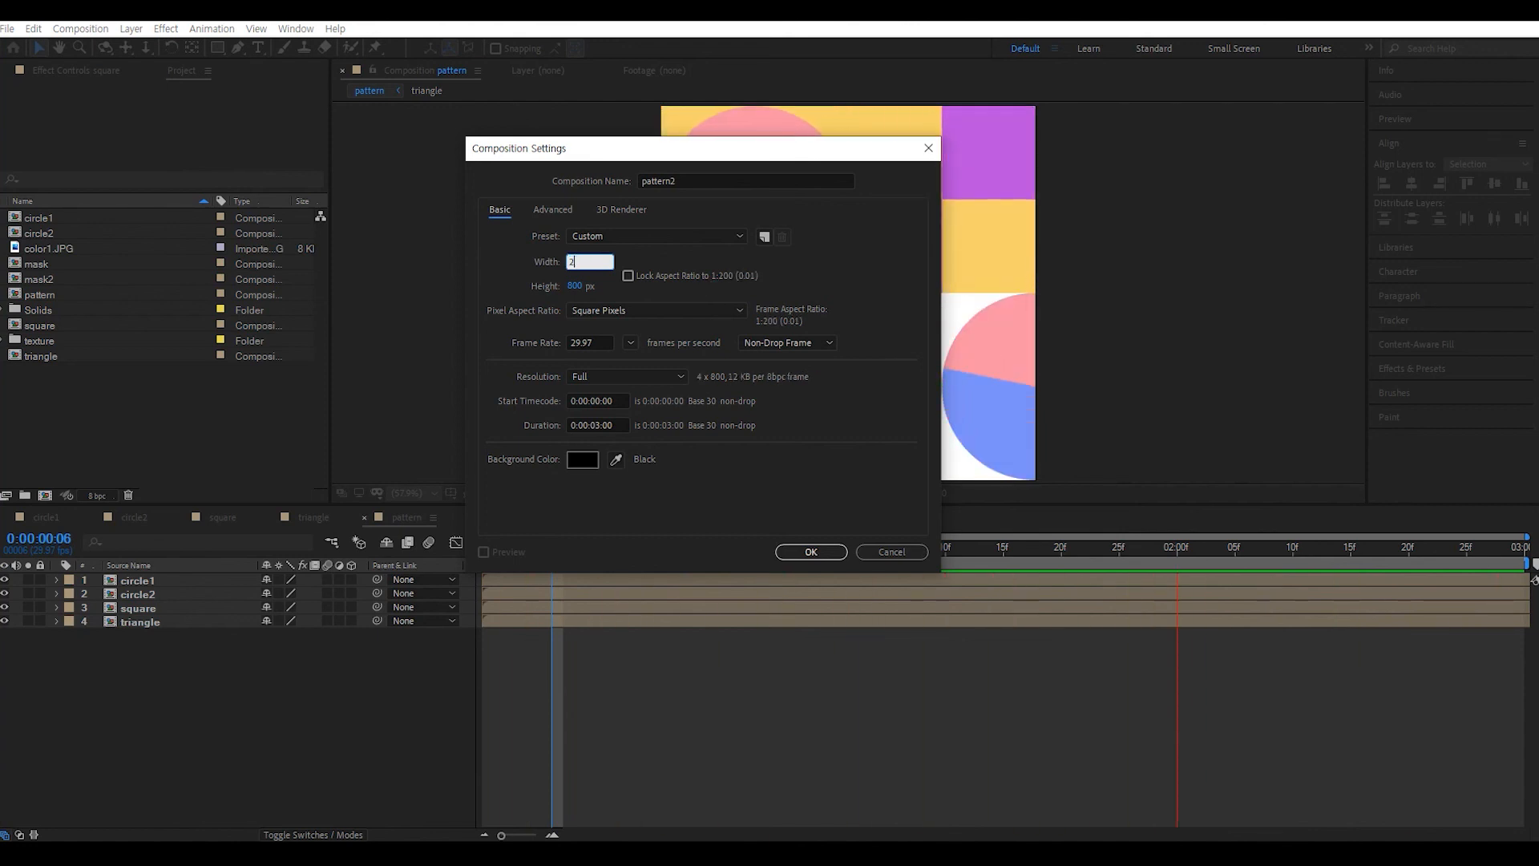
pyautogui.write('4')
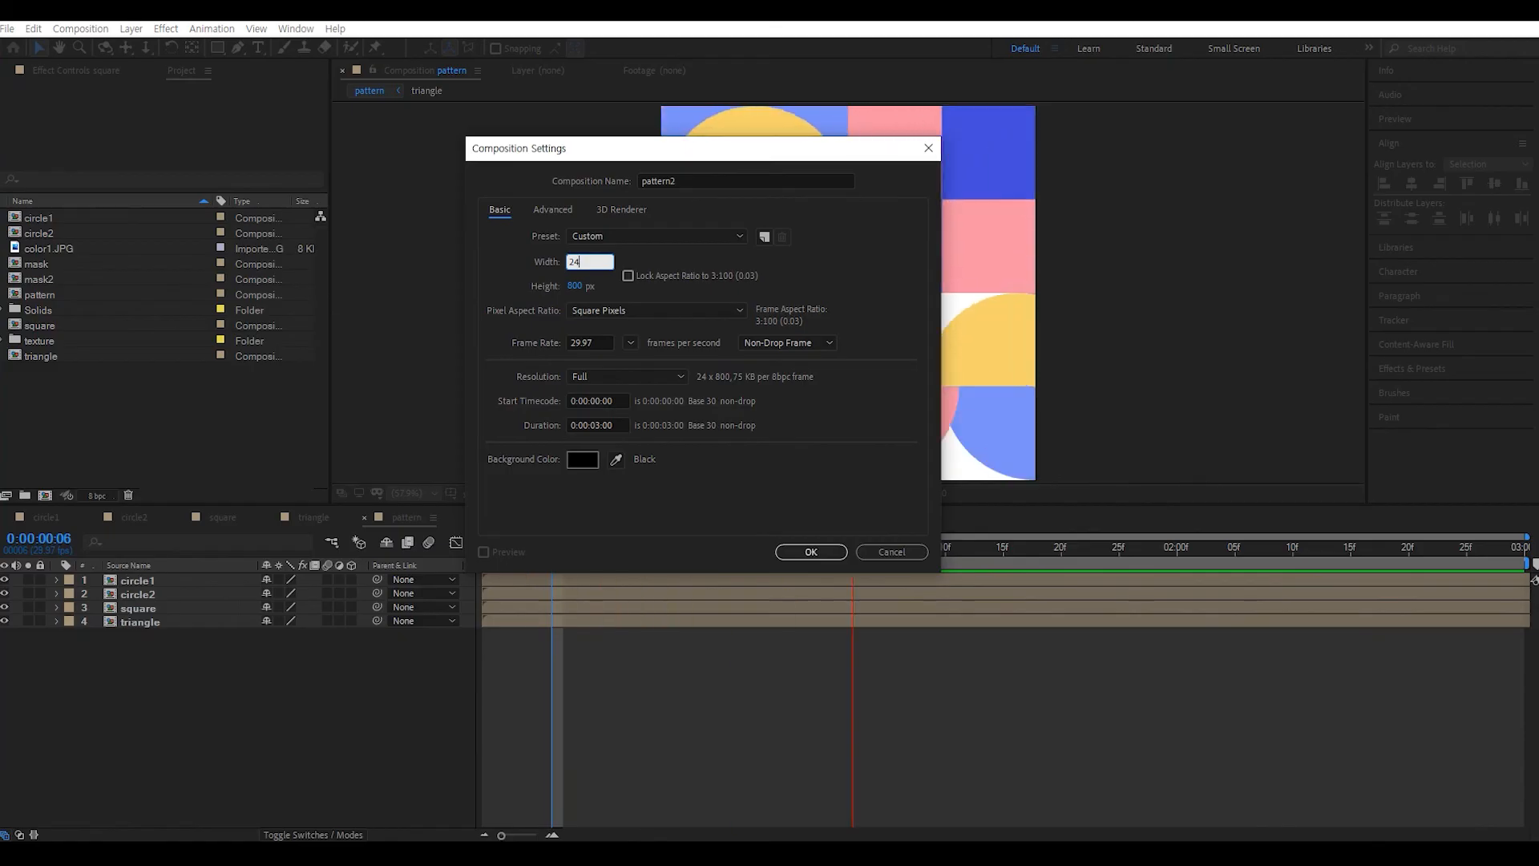
pyautogui.write('00')
pyautogui.click(810, 552)
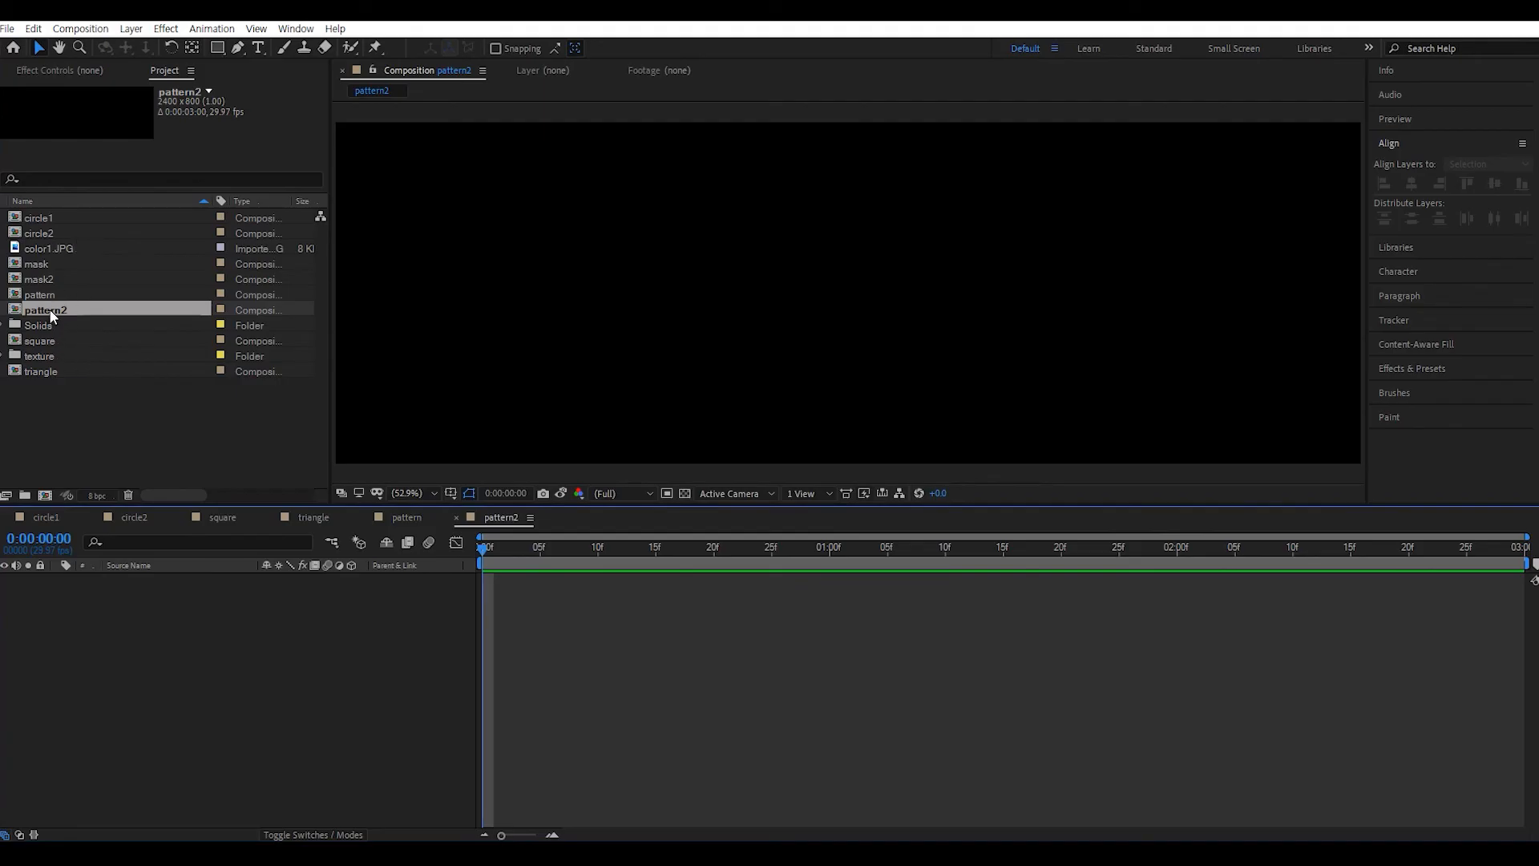
# - Add three copies of the pattern composition side by side, aligned to the frame's left edge, centre and right edge, and preview the row
pyautogui.moveTo(48, 295); pyautogui.dragTo(132, 664)
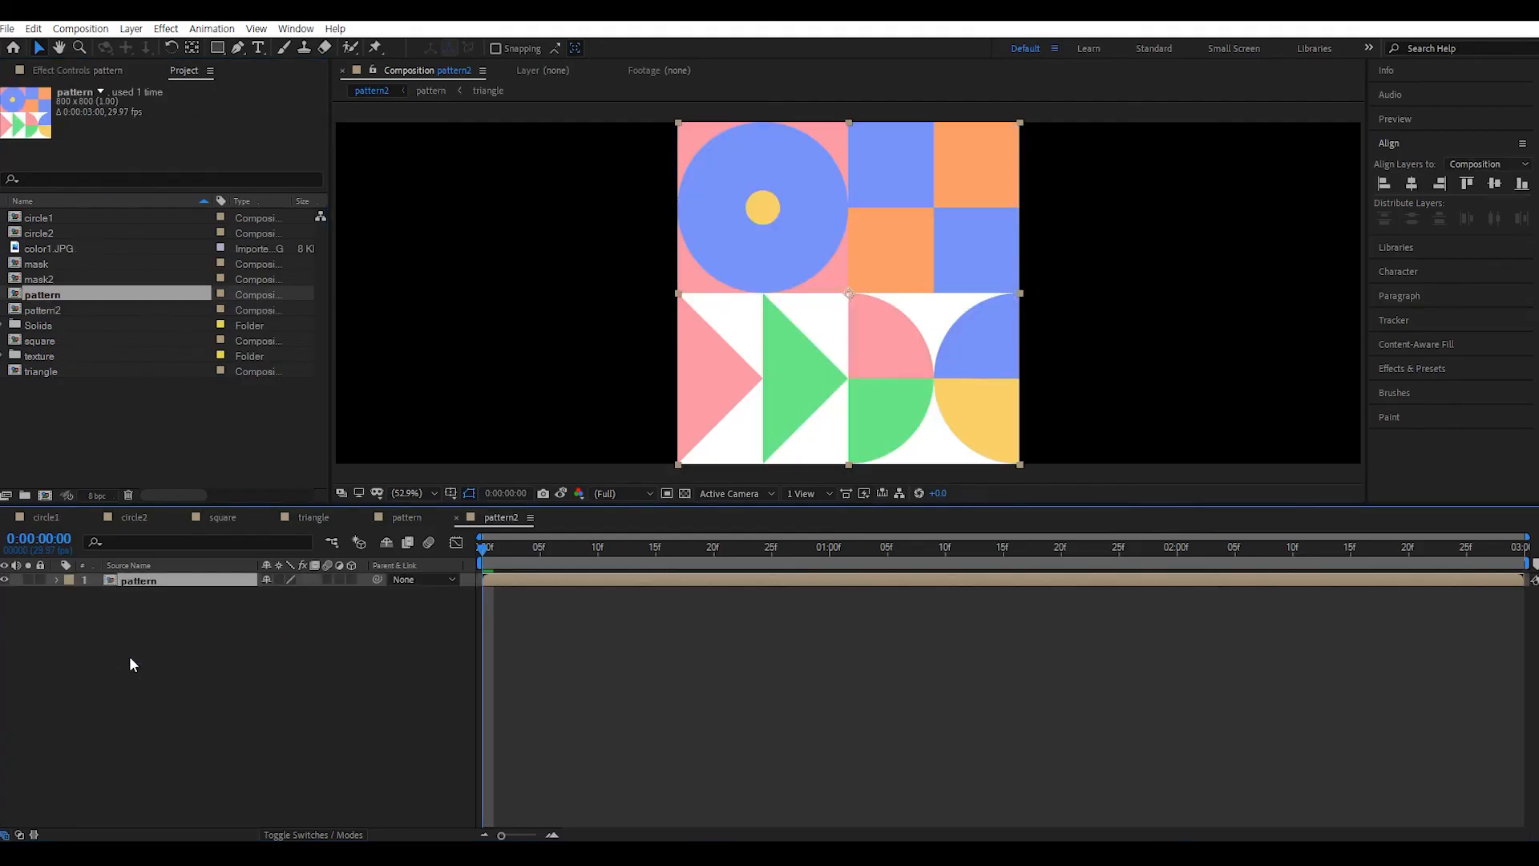
pyautogui.click(1383, 184)
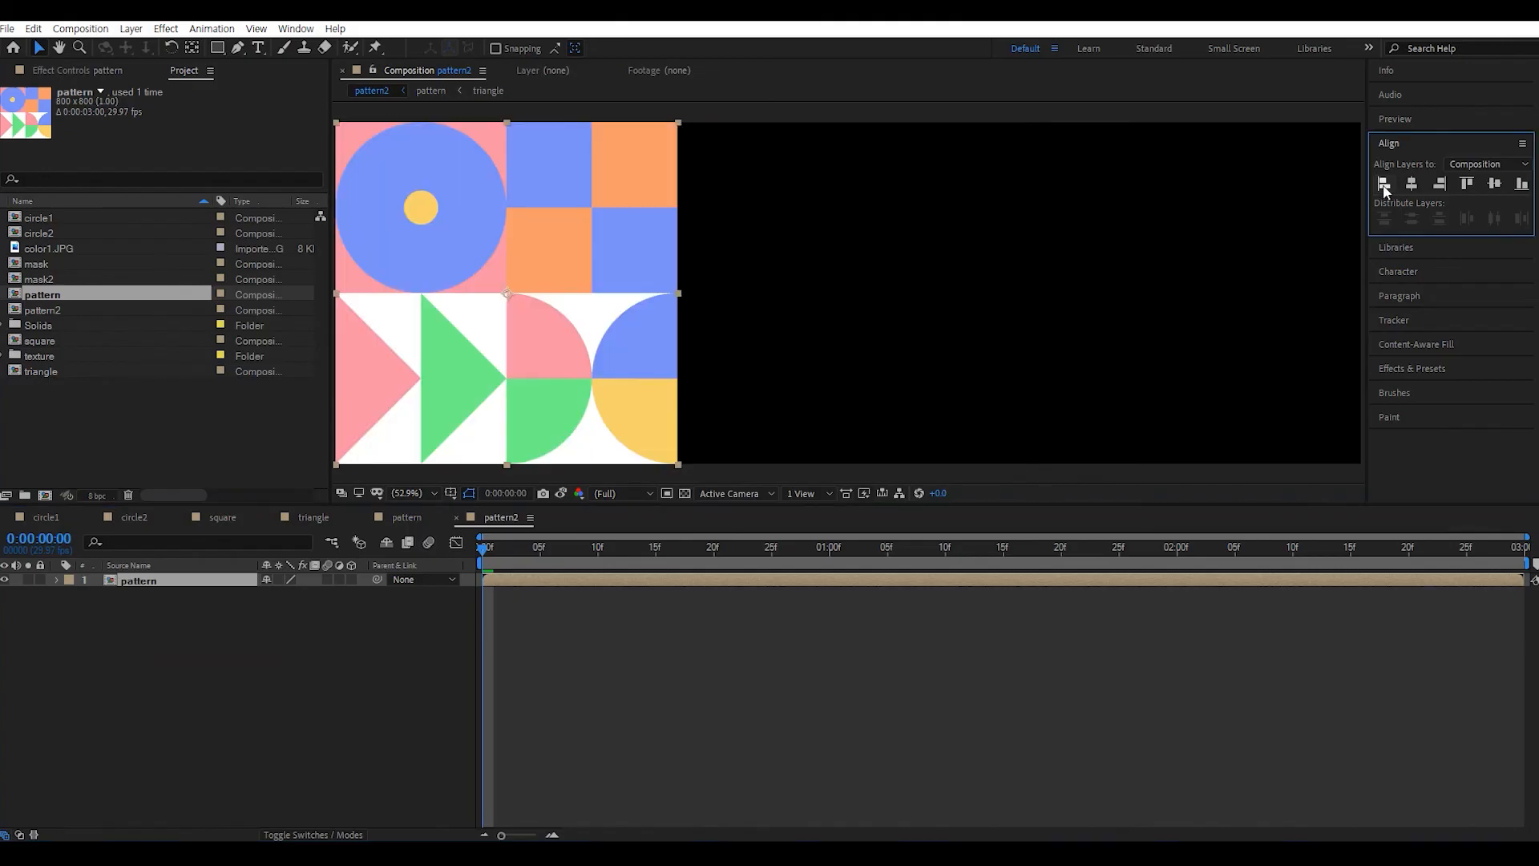
pyautogui.moveTo(45, 296); pyautogui.dragTo(172, 635)
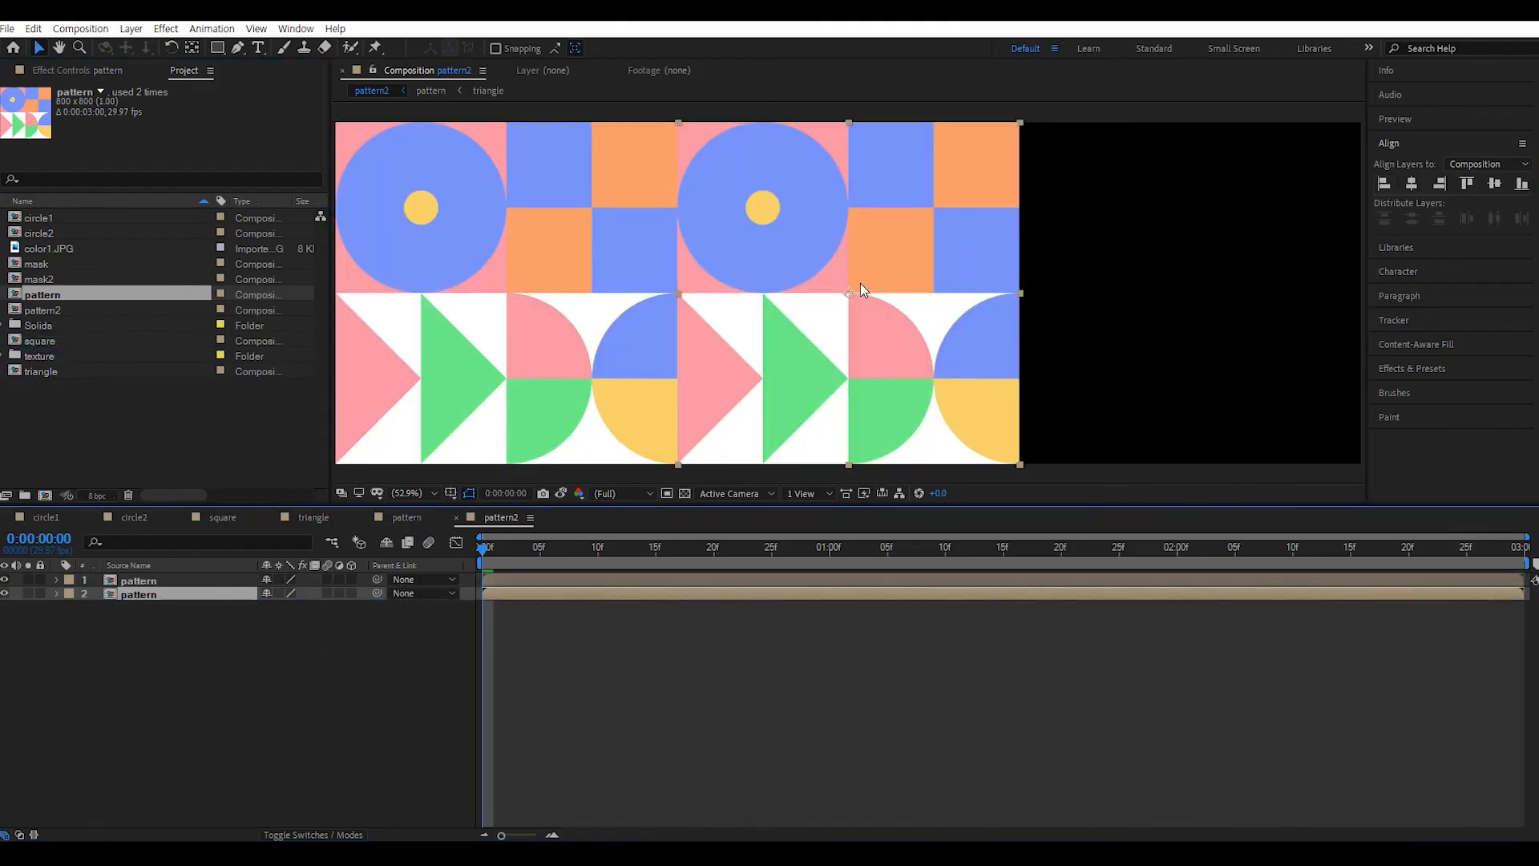
pyautogui.moveTo(46, 295); pyautogui.dragTo(132, 637)
pyautogui.click(1439, 185)
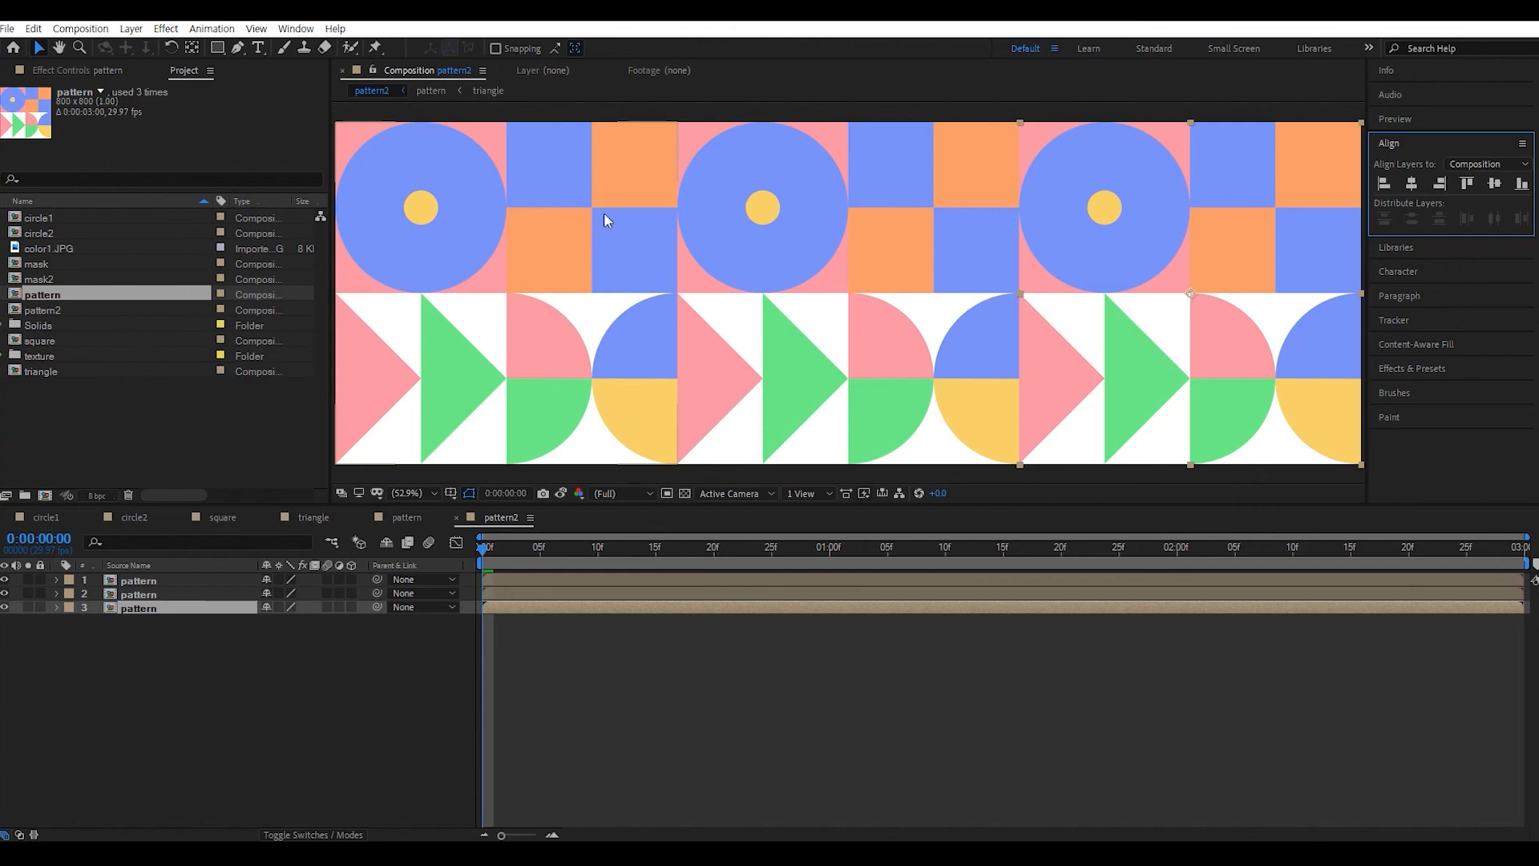
pyautogui.press('space')
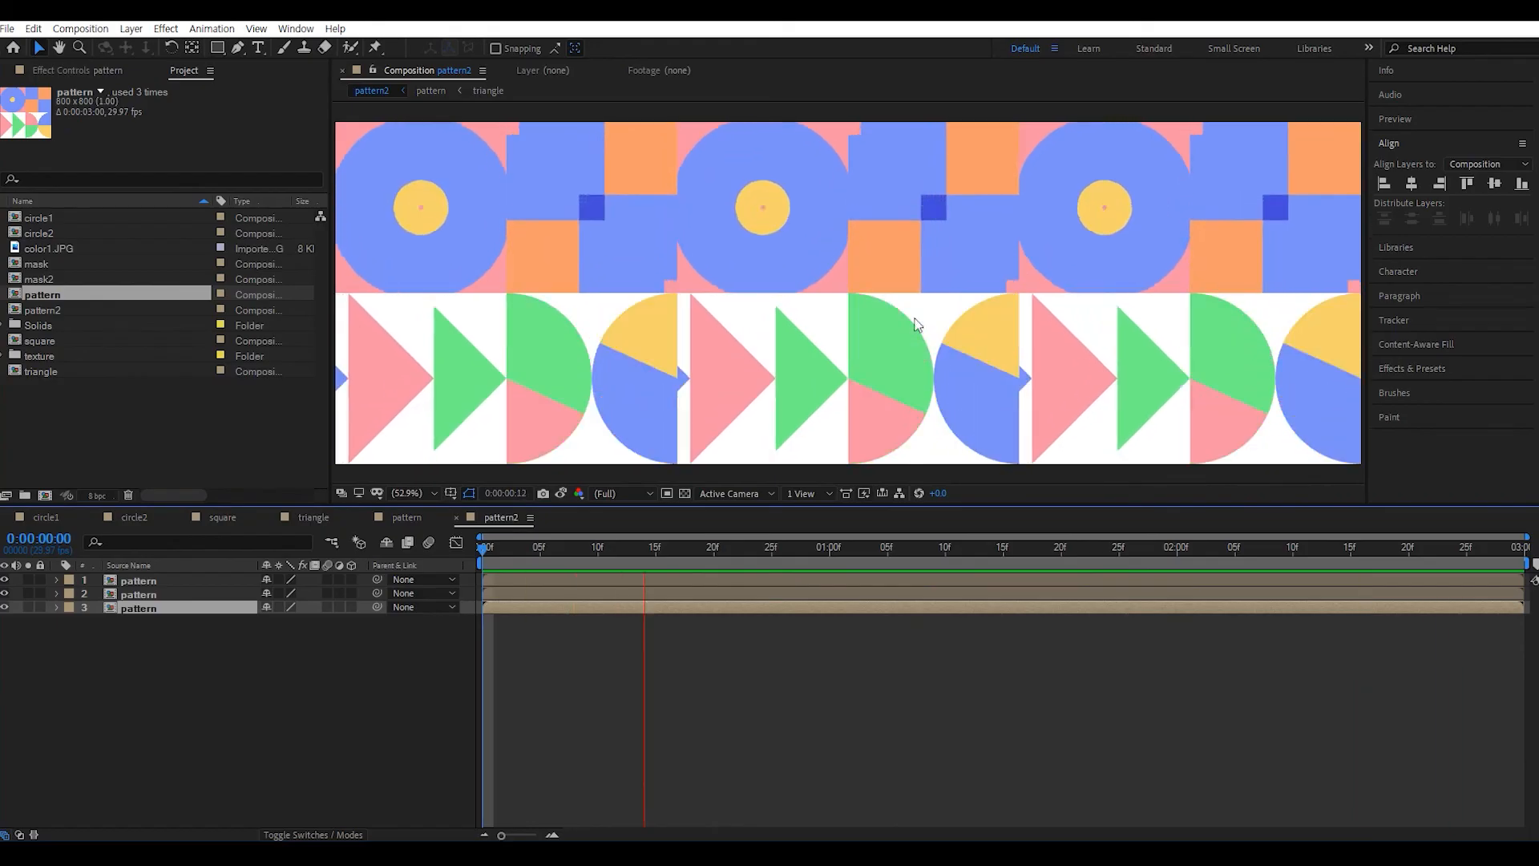
pyautogui.press('space')
# - Set the rotation of the middle pattern tile, the second layer, to 180°
pyautogui.click(154, 594)
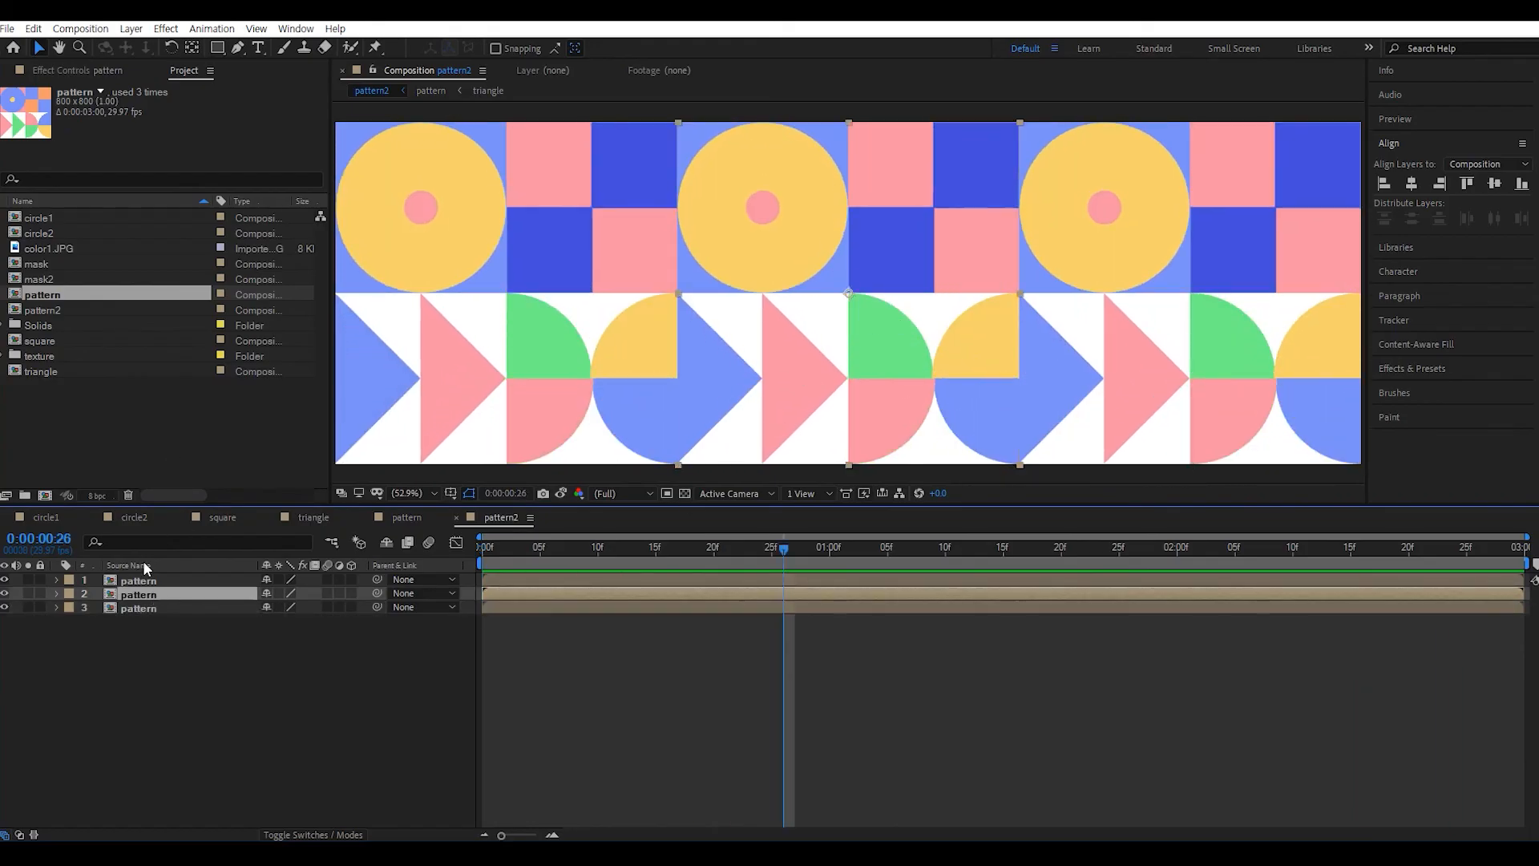
pyautogui.press('r')
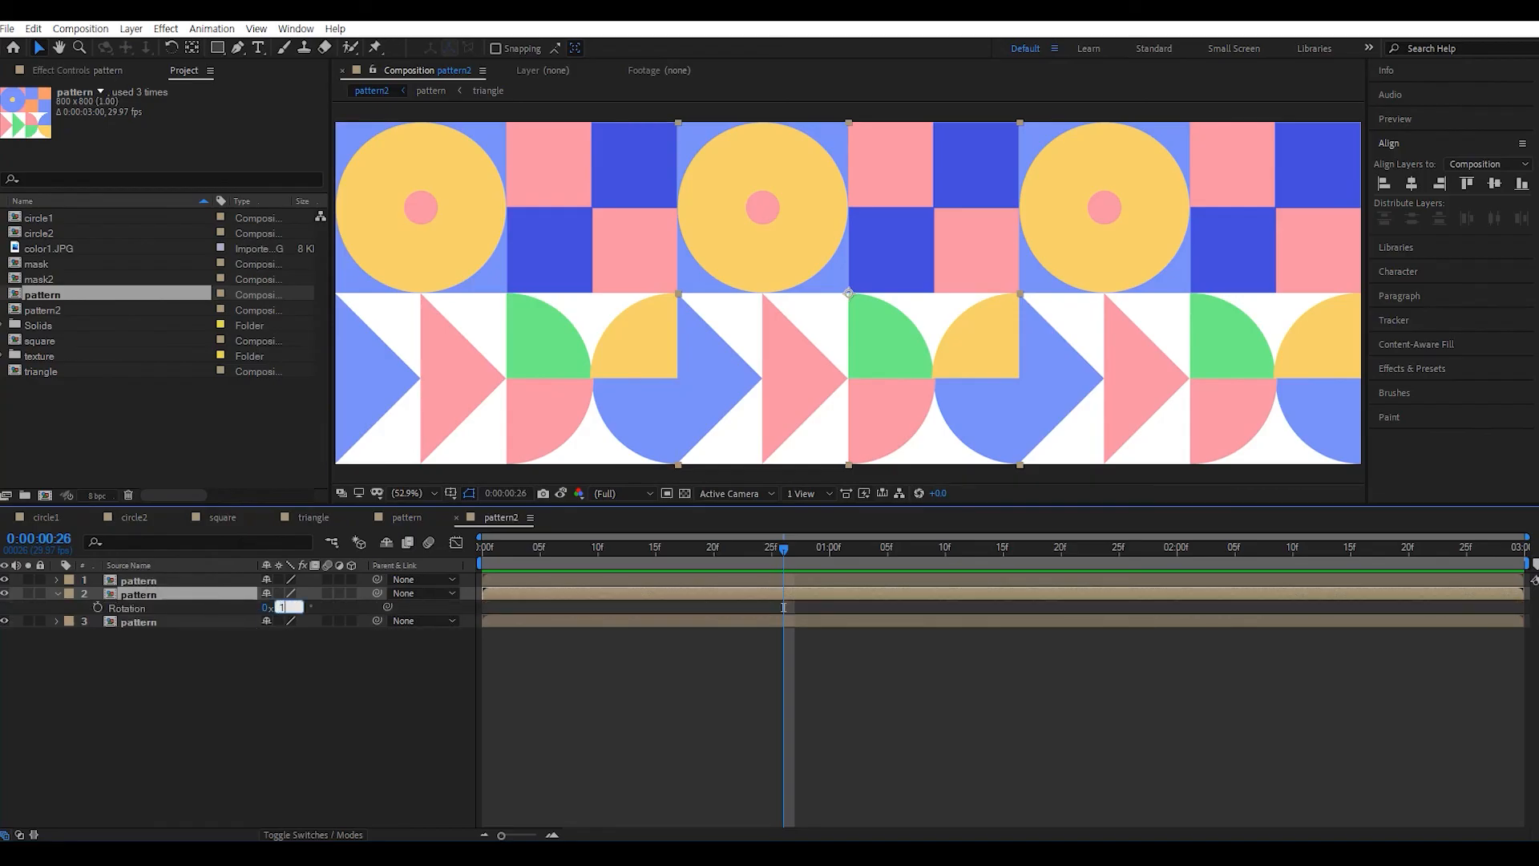
pyautogui.write('180')
pyautogui.press('Return')
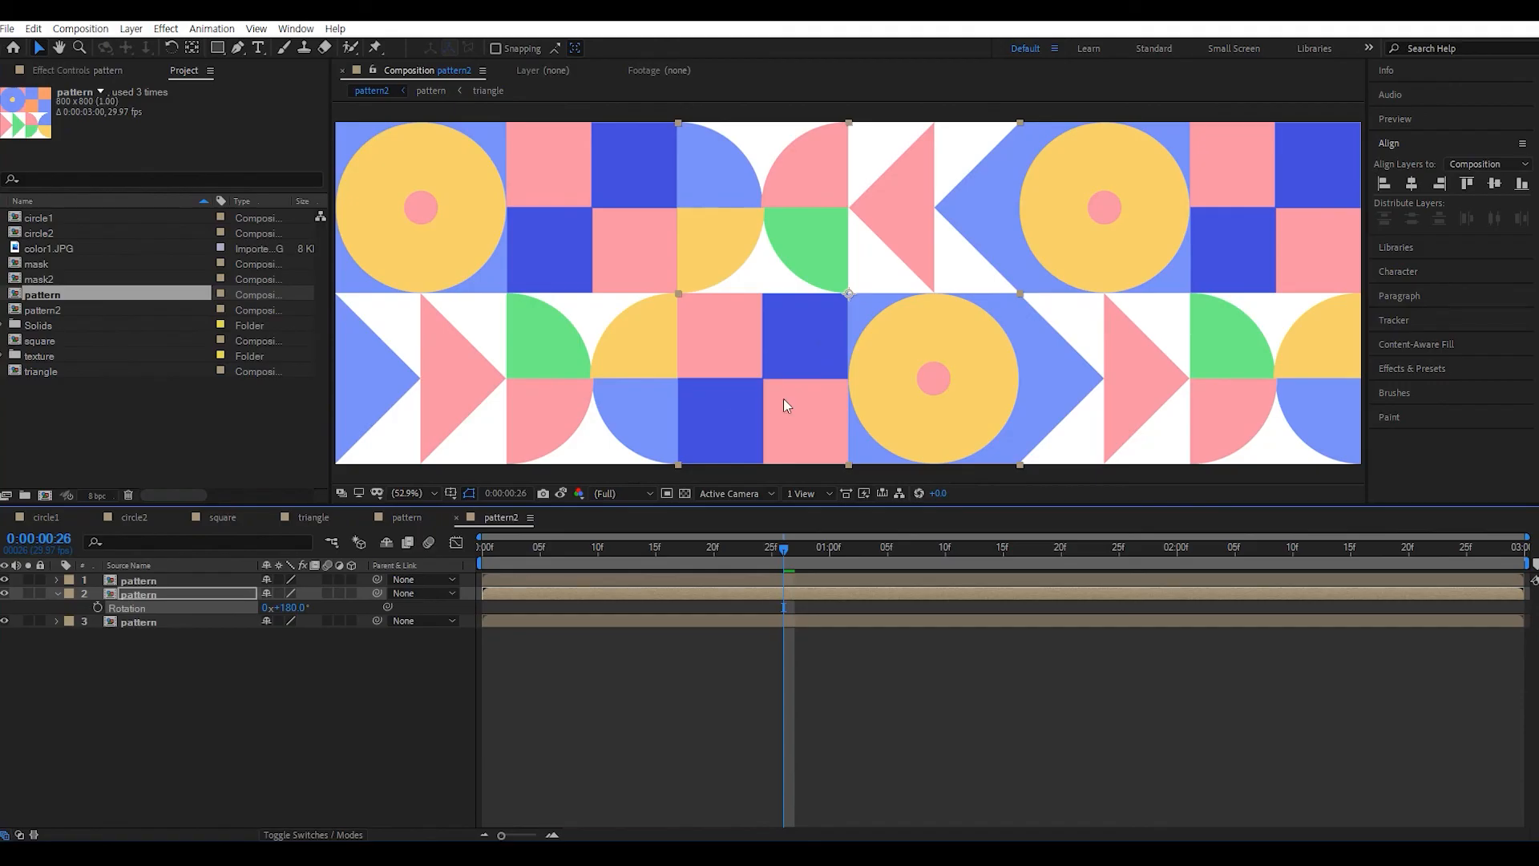
# - Try a 90° rotation on the rightmost pattern tile, settle on 270°, and preview the combined pattern
pyautogui.click(147, 623)
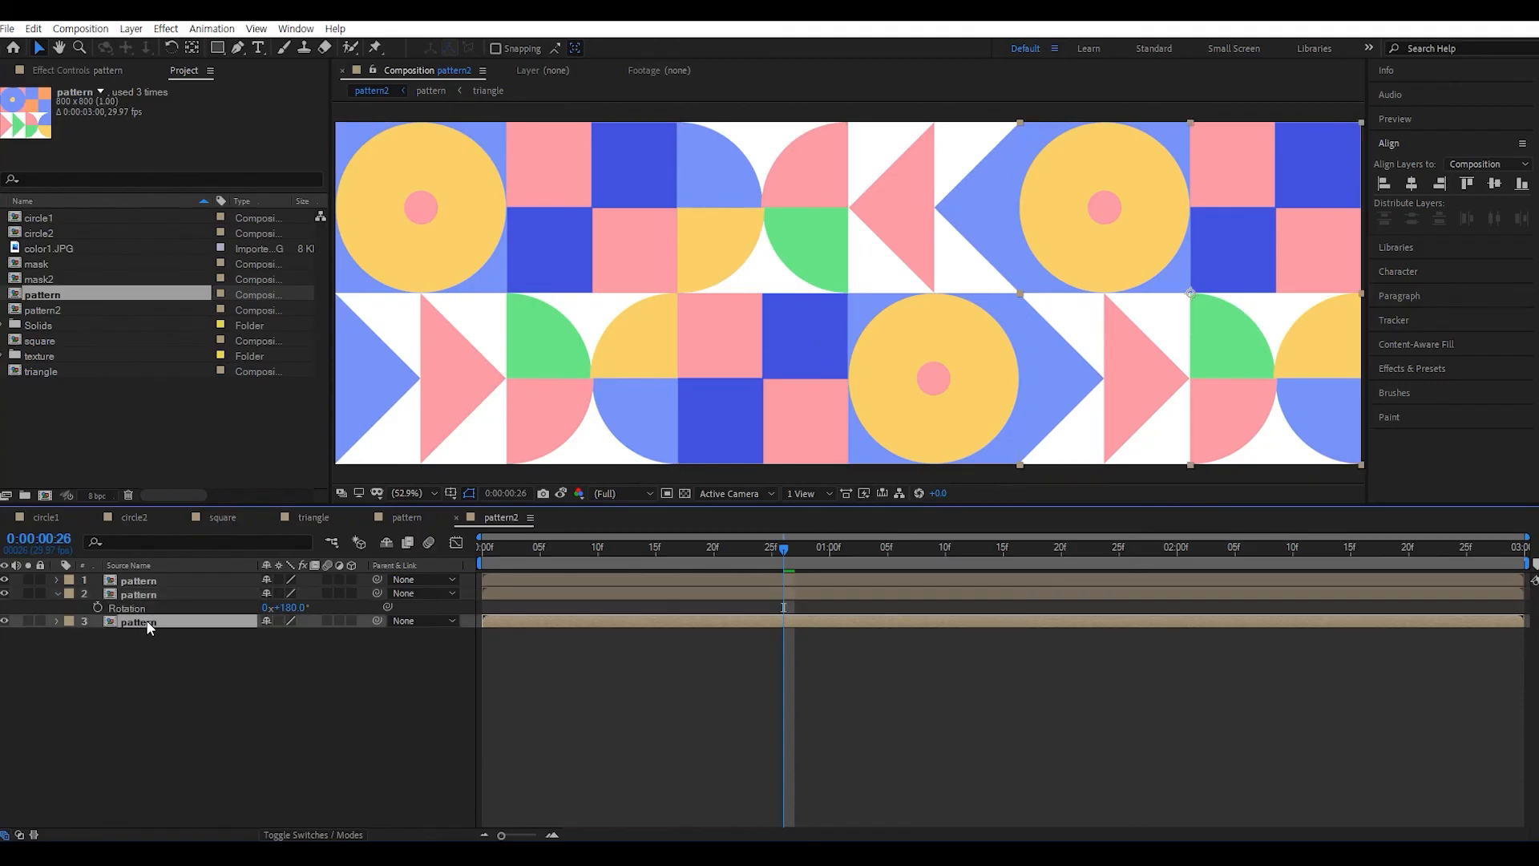
pyautogui.press('r')
pyautogui.press('Return')
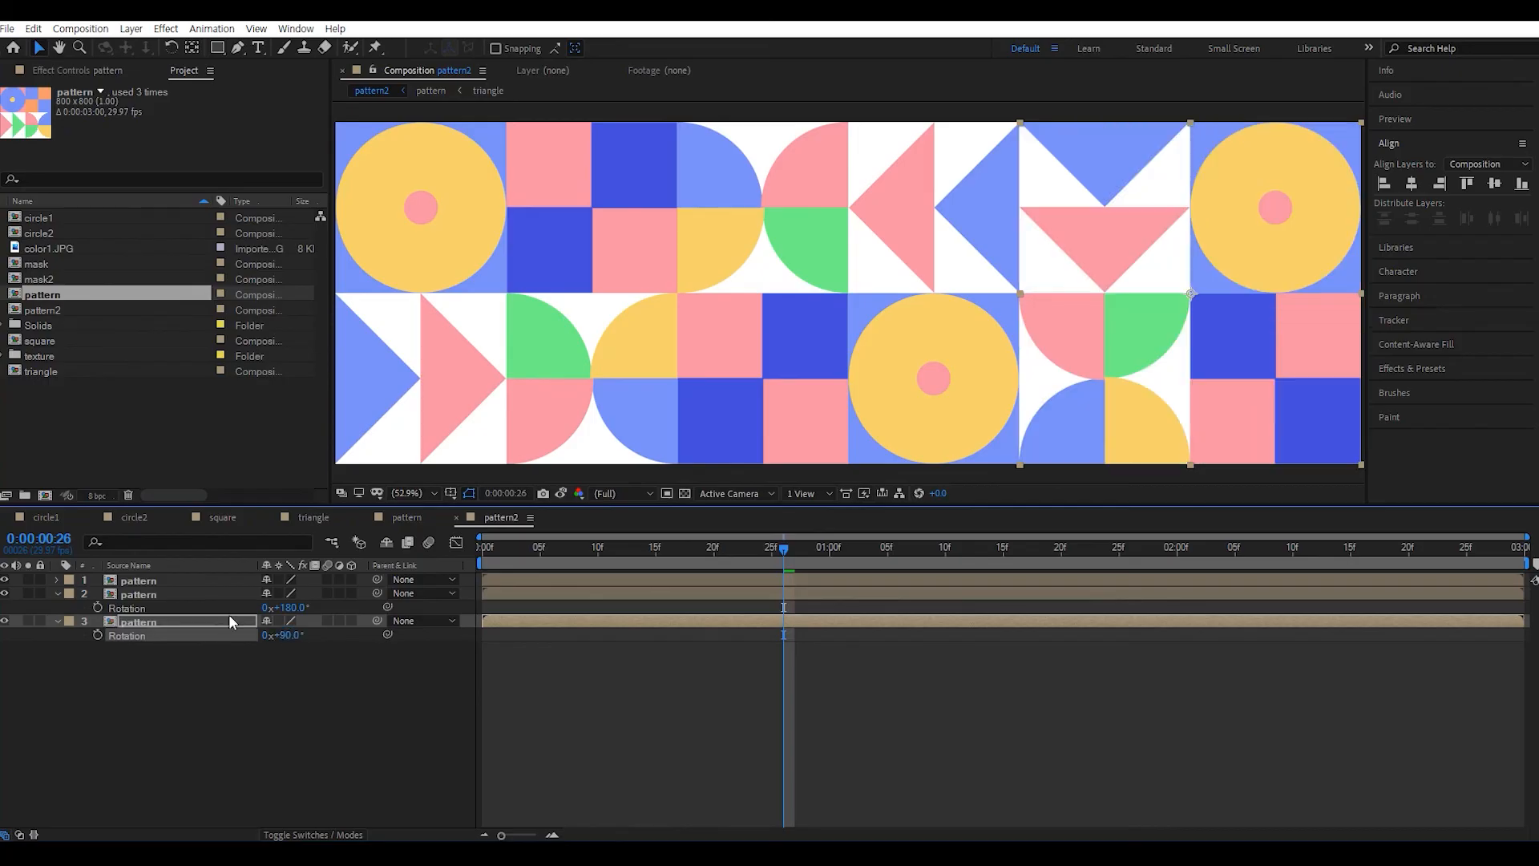
pyautogui.moveTo(295, 634); pyautogui.dragTo(458, 658)
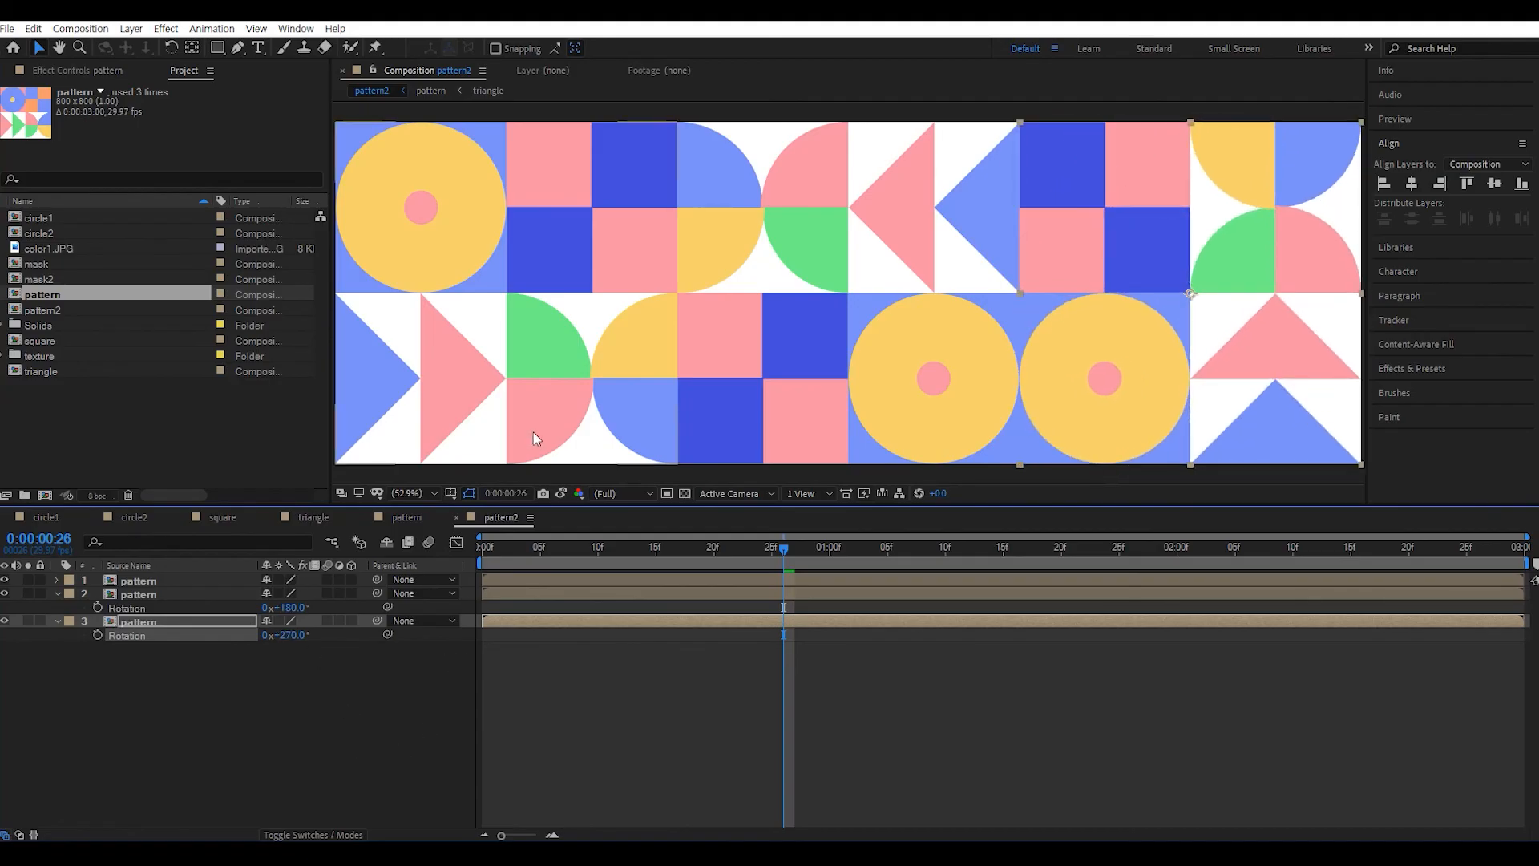
pyautogui.press('space')
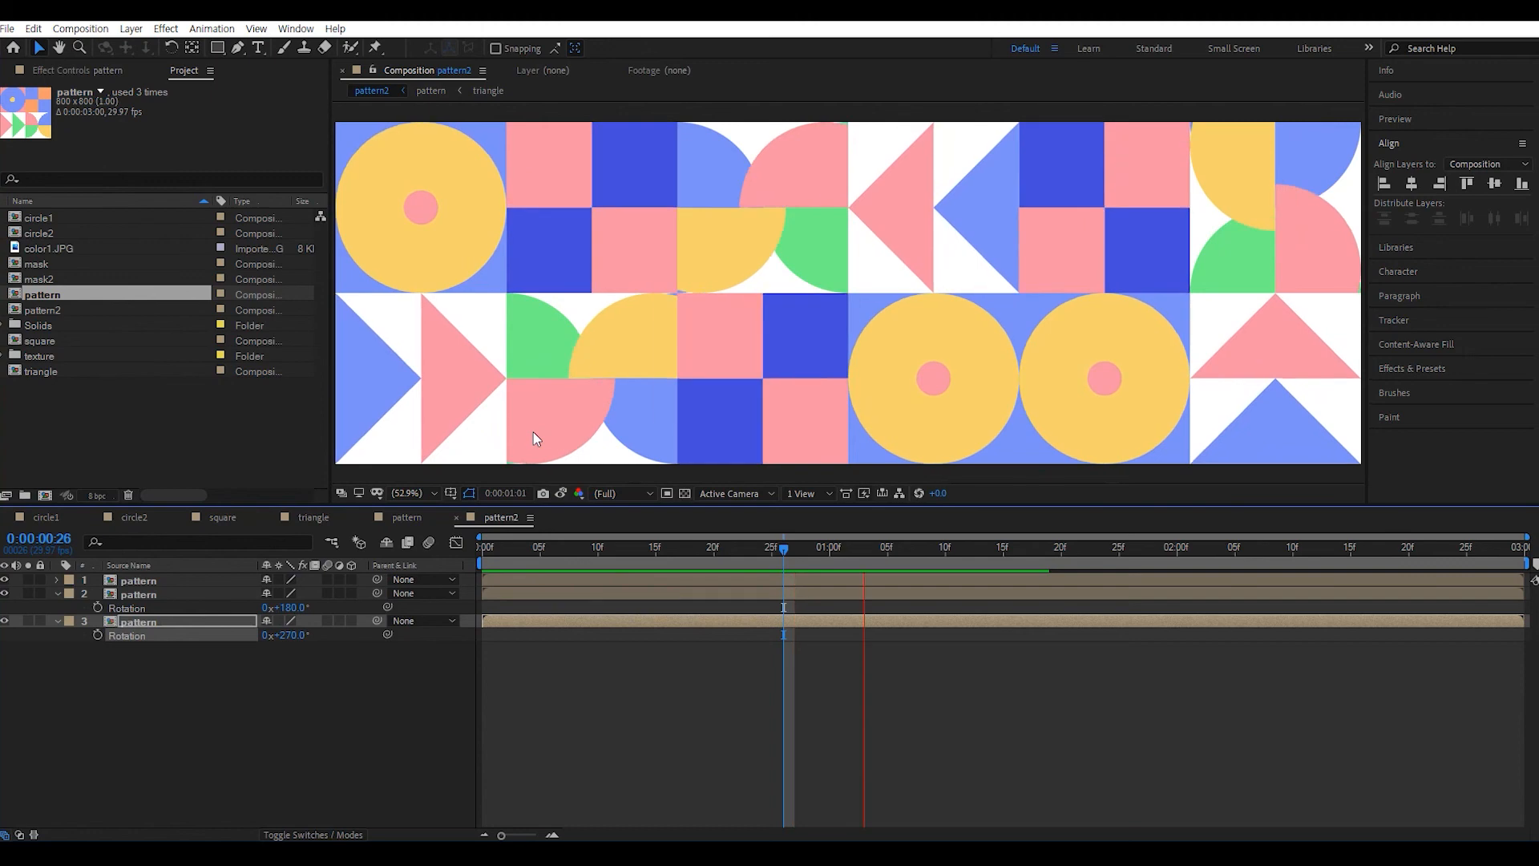